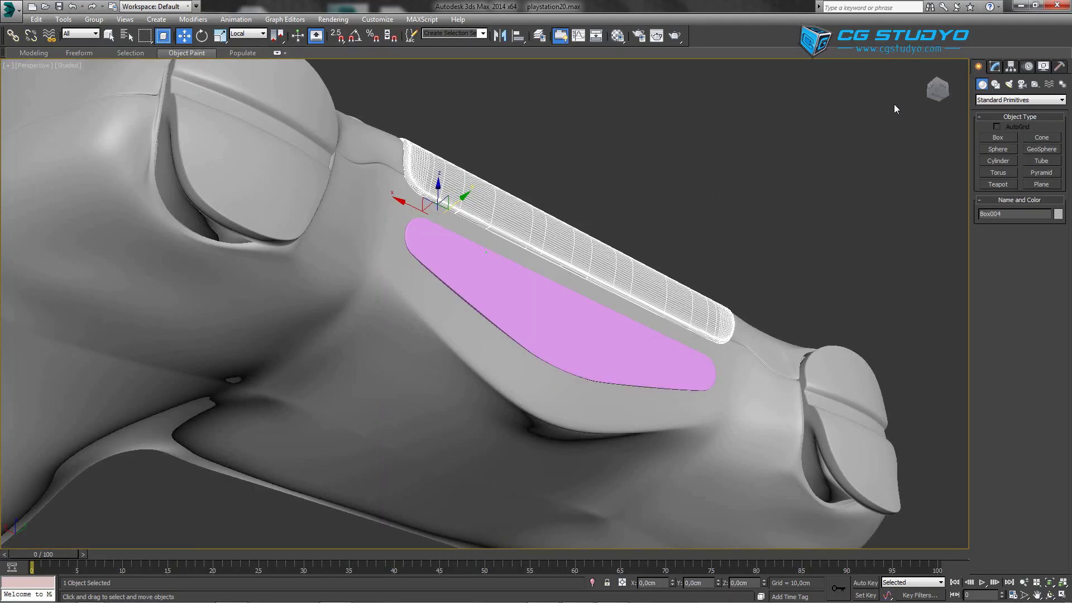
- Turn off TurboSmooth on the bar and switch to Edit Poly edge level
{"action": "left_click", "coordinate": [995, 67]}
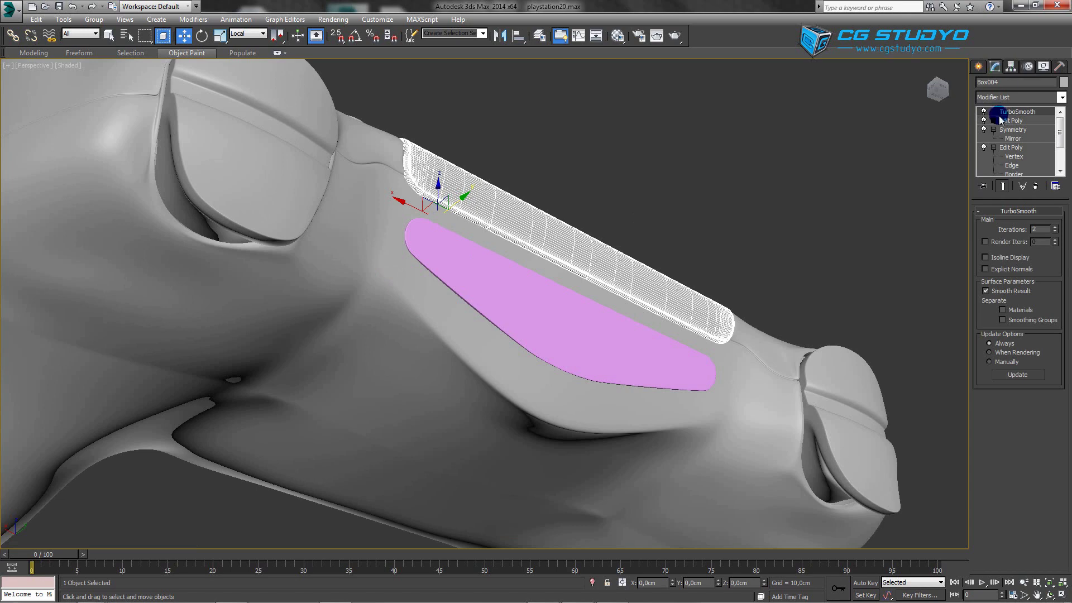
{"action": "left_click", "coordinate": [983, 111]}
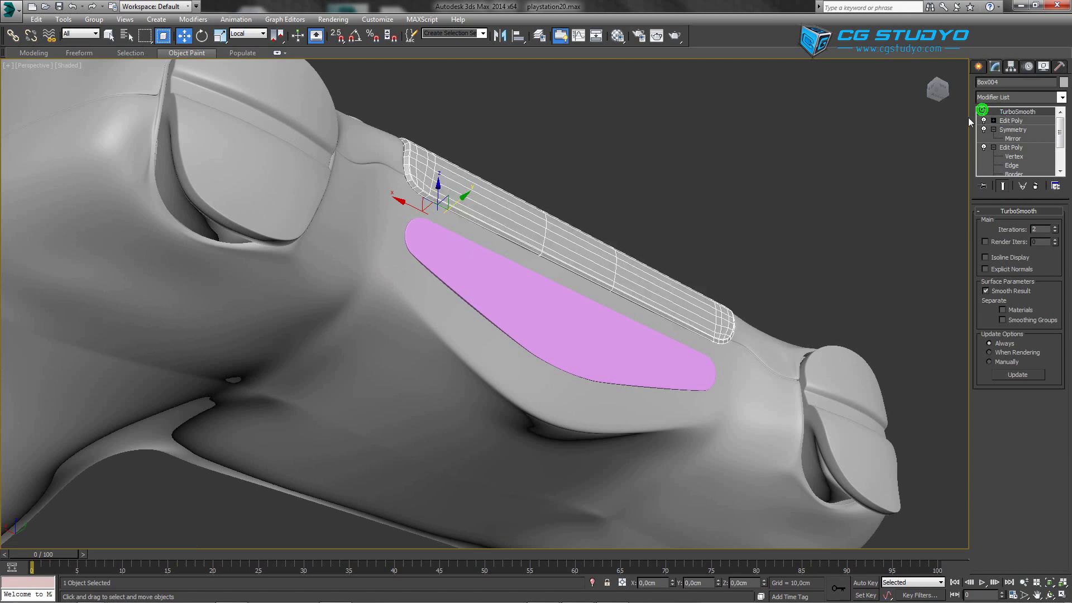
{"action": "middle_click_drag", "start_coordinate": [775, 193], "coordinate": [731, 234], "text": "alt"}
{"action": "scroll", "coordinate": [782, 262], "scroll_direction": "up", "scroll_amount": 5}
{"action": "key", "text": "2"}
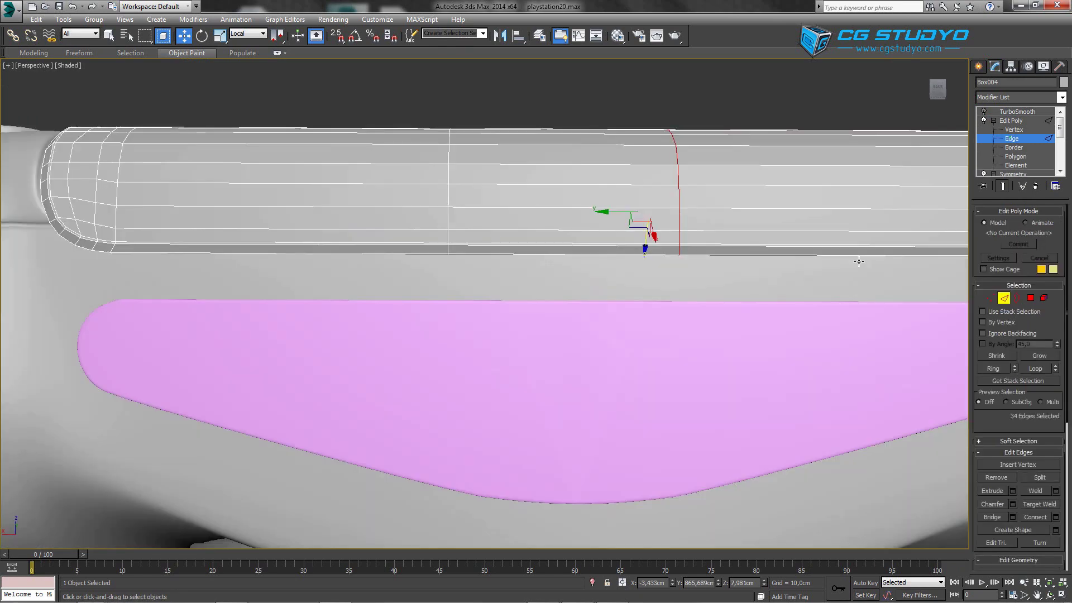
{"action": "scroll", "coordinate": [362, 285], "scroll_direction": "down", "scroll_amount": 3}
{"action": "scroll", "coordinate": [374, 279], "scroll_direction": "up", "scroll_amount": 3}
- Select the four edges along the bar's underside, then re-enable TurboSmooth
{"action": "left_click", "coordinate": [382, 279]}
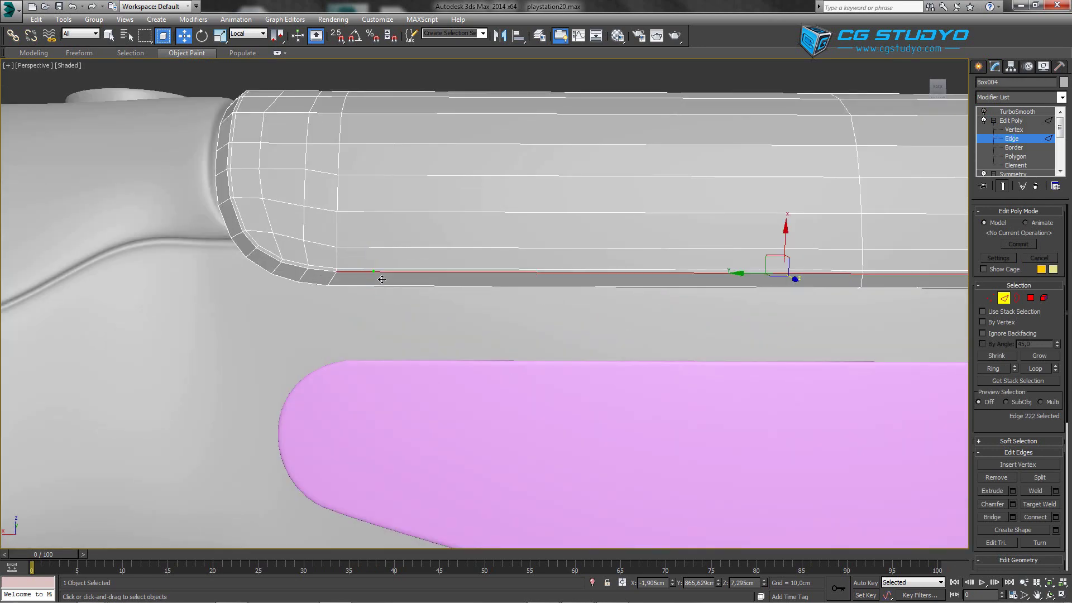
{"action": "scroll", "coordinate": [517, 249], "scroll_direction": "up", "scroll_amount": 3}
{"action": "left_click", "coordinate": [516, 249], "text": "ctrl"}
{"action": "scroll", "coordinate": [450, 249], "scroll_direction": "down", "scroll_amount": 1}
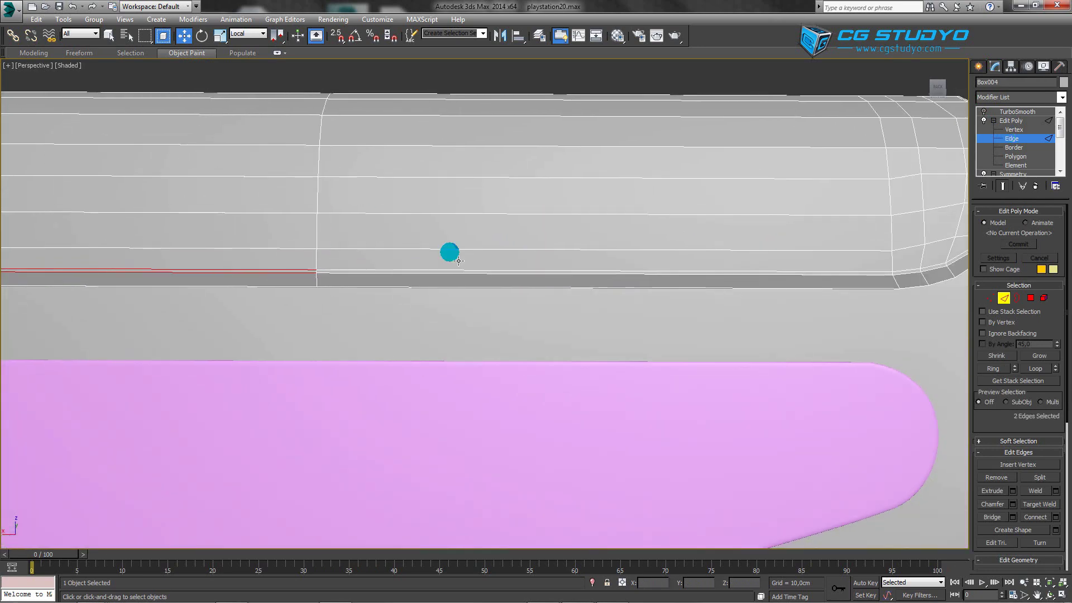
{"action": "scroll", "coordinate": [724, 266], "scroll_direction": "up", "scroll_amount": 3}
{"action": "left_click", "coordinate": [725, 281], "text": "ctrl"}
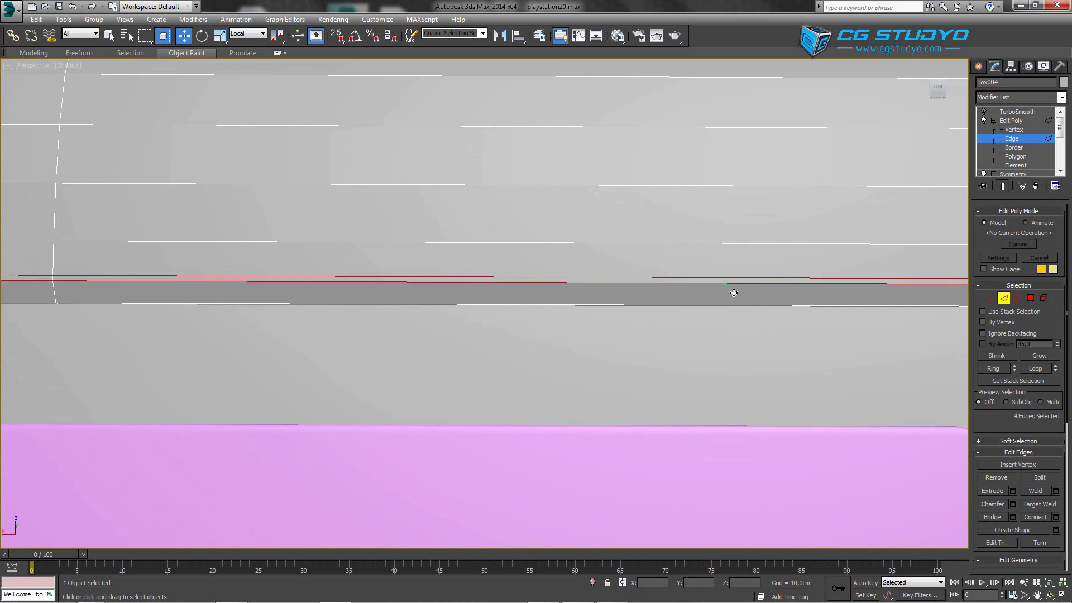
{"action": "scroll", "coordinate": [480, 236], "scroll_direction": "down", "scroll_amount": 5}
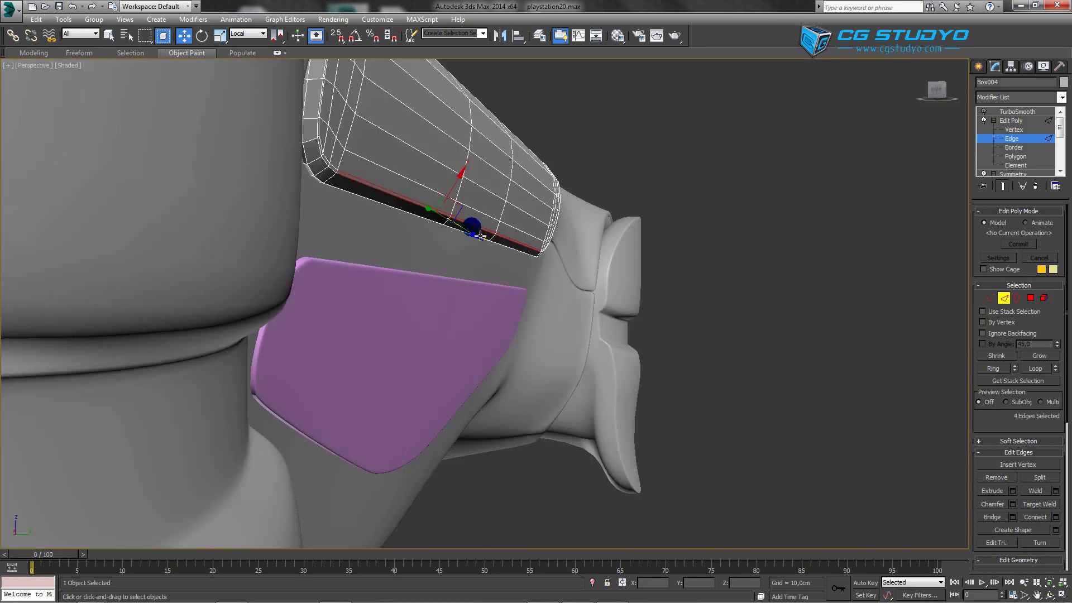
{"action": "mouse_move", "coordinate": [480, 235]}
{"action": "middle_mouse_down", "text": "alt"}
{"action": "mouse_move", "coordinate": [536, 263]}
{"action": "mouse_move", "coordinate": [664, 247]}
{"action": "mouse_move", "coordinate": [630, 252]}
{"action": "middle_mouse_up", "text": "alt"}
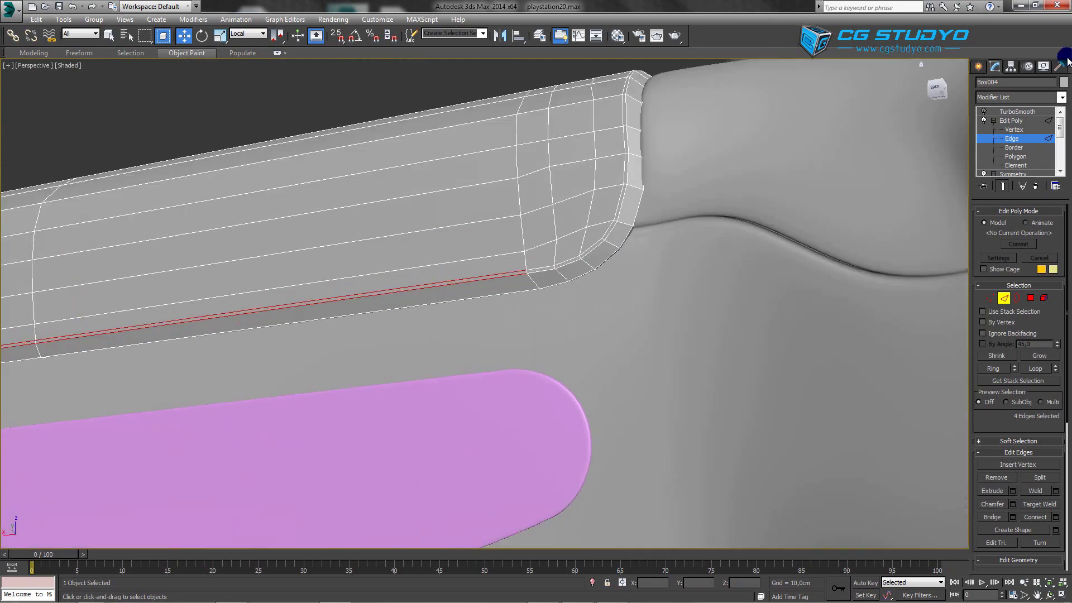
{"action": "left_click", "coordinate": [984, 111]}
{"action": "left_click", "coordinate": [979, 67]}
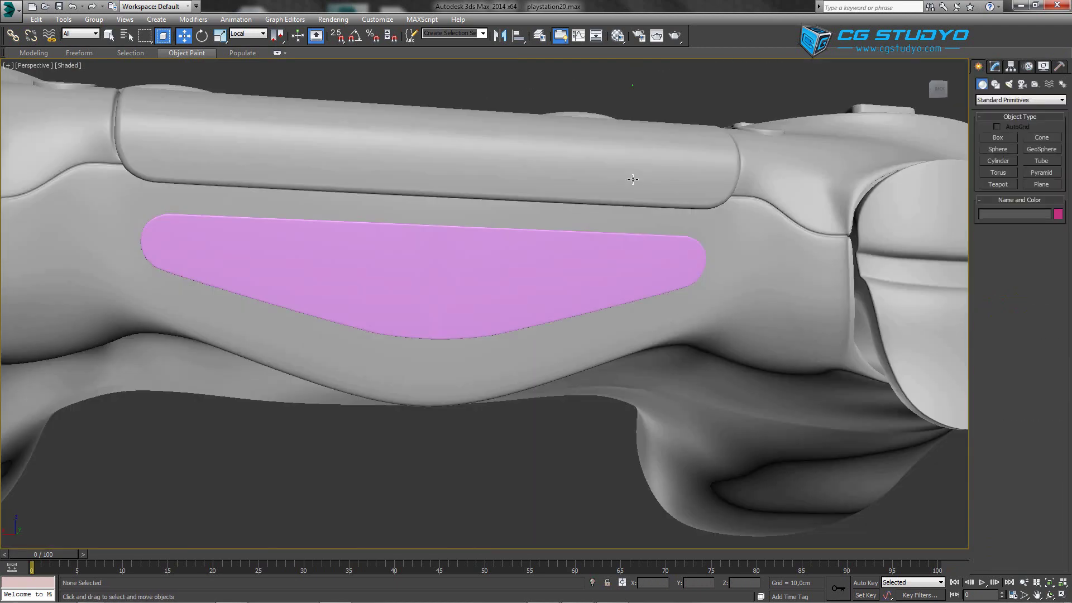
- Reselect the bar, isolate it, and centre its bend in the Left view
{"action": "left_click", "coordinate": [603, 182]}
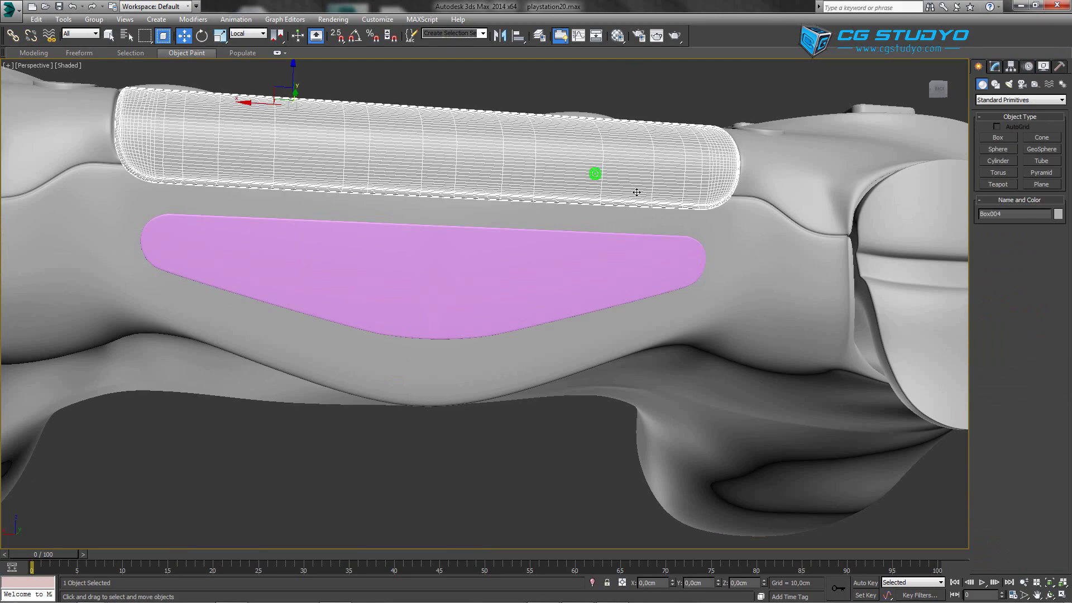
{"action": "middle_click_drag", "start_coordinate": [637, 192], "coordinate": [648, 162], "text": "alt"}
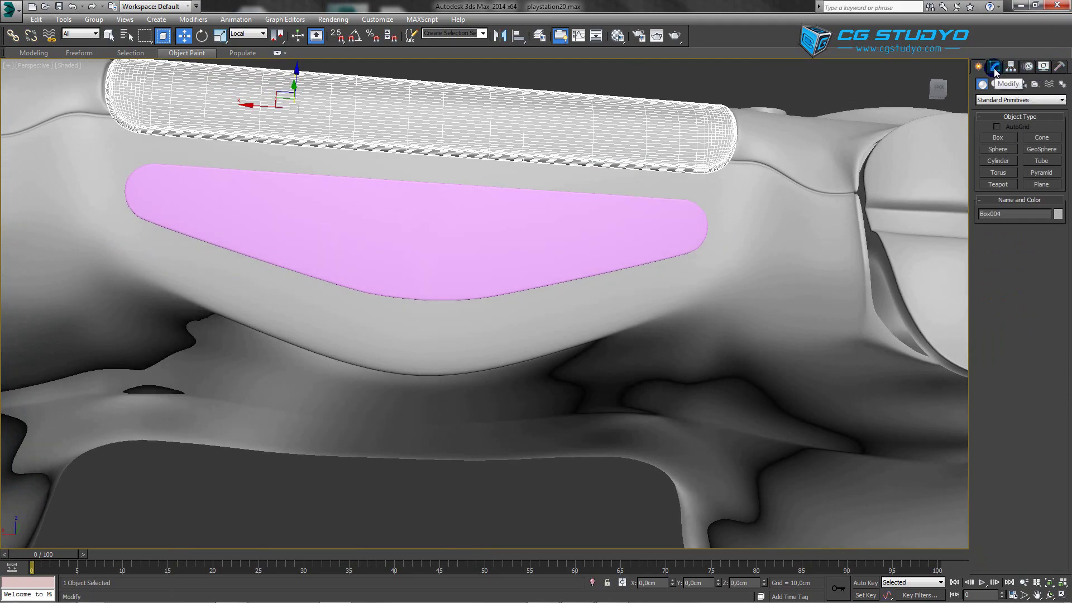
{"action": "key", "text": "alt+q"}
{"action": "mouse_move", "coordinate": [742, 201]}
{"action": "middle_mouse_down", "text": "alt"}
{"action": "mouse_move", "coordinate": [804, 232]}
{"action": "mouse_move", "coordinate": [695, 284]}
{"action": "middle_mouse_up", "text": "alt"}
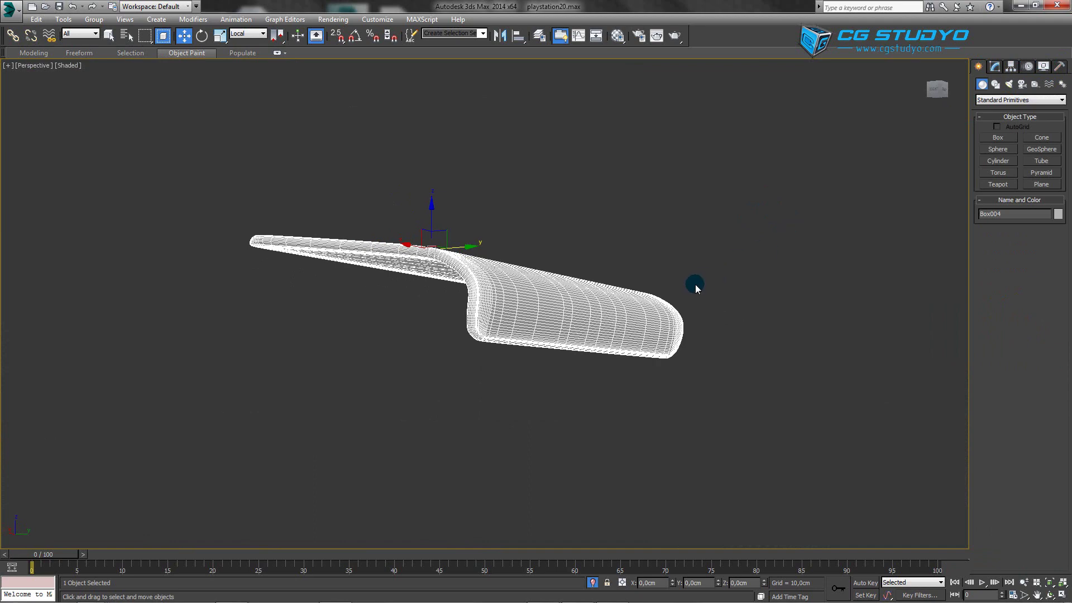
{"action": "scroll", "coordinate": [694, 284], "scroll_direction": "up", "scroll_amount": 3}
{"action": "key", "text": "l"}
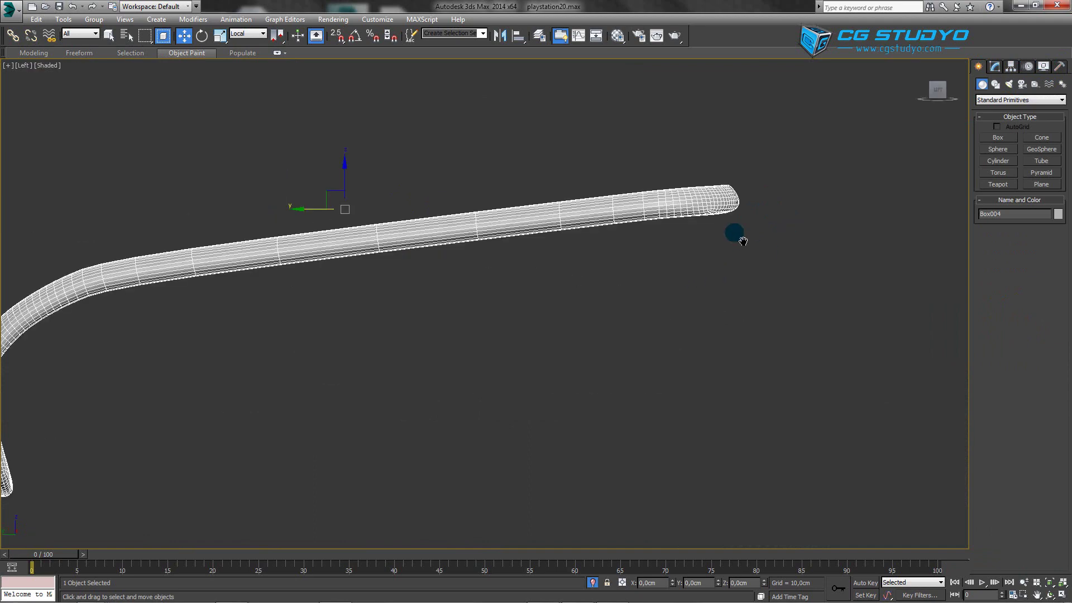
{"action": "scroll", "coordinate": [737, 232], "scroll_direction": "down", "scroll_amount": 3}
{"action": "middle_click_drag", "start_coordinate": [737, 232], "coordinate": [926, 131]}
{"action": "middle_click_drag", "start_coordinate": [581, 188], "coordinate": [869, 89]}
- Disable TurboSmooth, show wireframe, and nudge the four tip vertices slightly sideways
{"action": "left_click", "coordinate": [995, 66]}
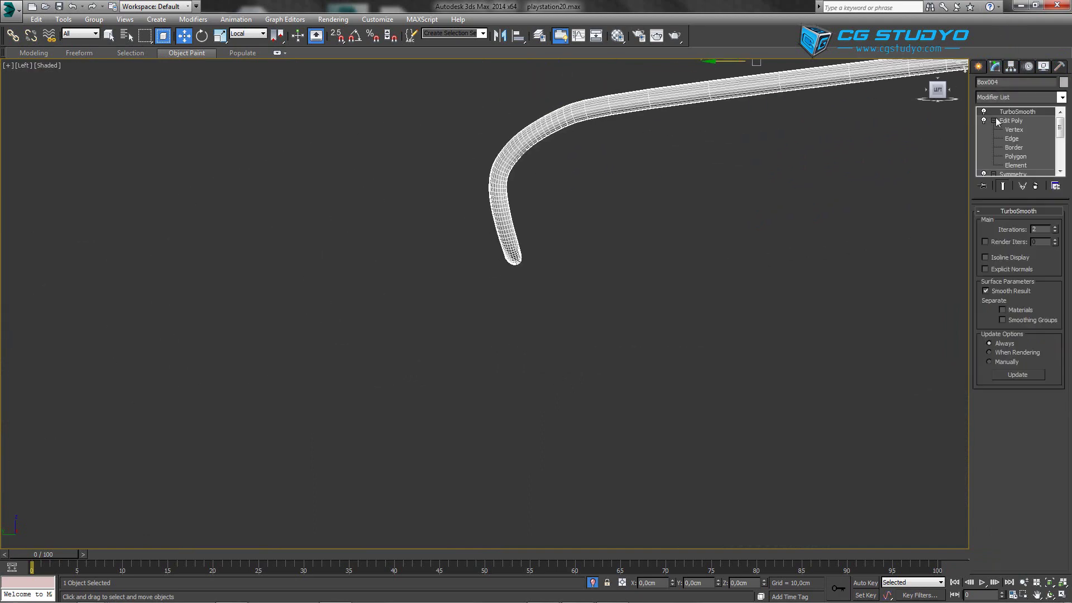
{"action": "left_click", "coordinate": [1012, 138]}
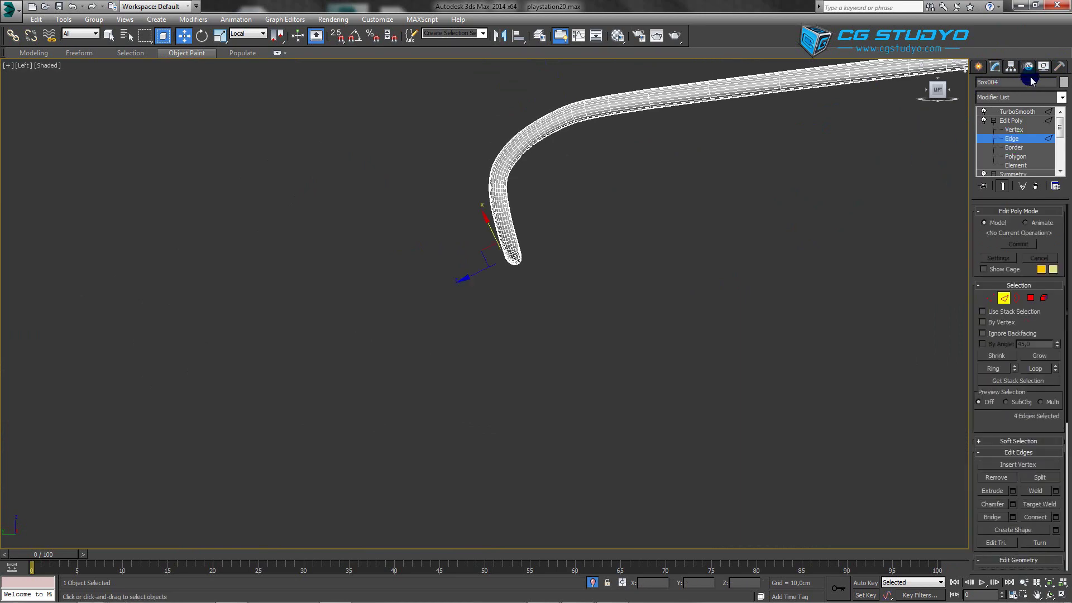
{"action": "left_click", "coordinate": [983, 112]}
{"action": "scroll", "coordinate": [552, 249], "scroll_direction": "up", "scroll_amount": 2}
{"action": "scroll", "coordinate": [528, 243], "scroll_direction": "up", "scroll_amount": 4}
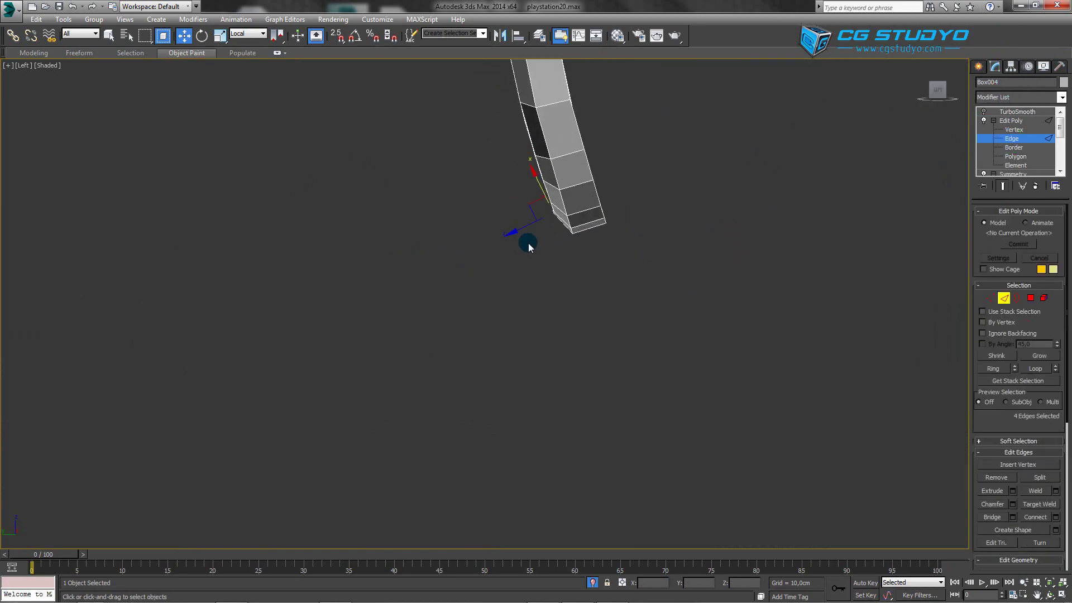
{"action": "middle_click_drag", "start_coordinate": [564, 221], "coordinate": [285, 246], "text": "alt"}
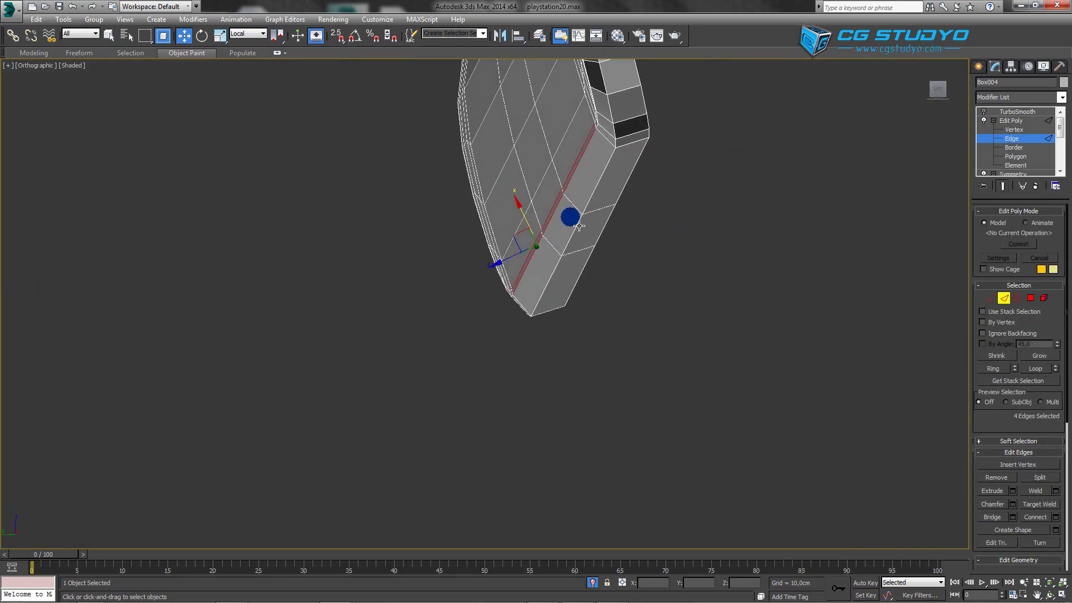
{"action": "key", "text": "F3"}
{"action": "left_click_drag", "start_coordinate": [280, 242], "coordinate": [279, 240]}
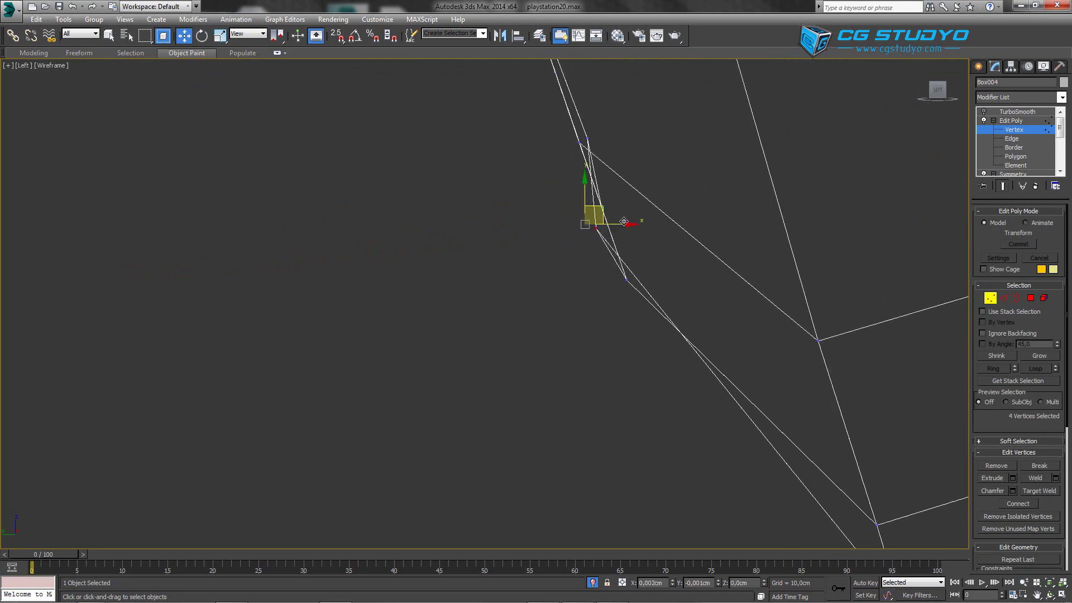
- Nudge the four tip vertices into place in the Left wireframe view
{"action": "middle_click_drag", "start_coordinate": [623, 221], "coordinate": [648, 218], "text": "alt"}
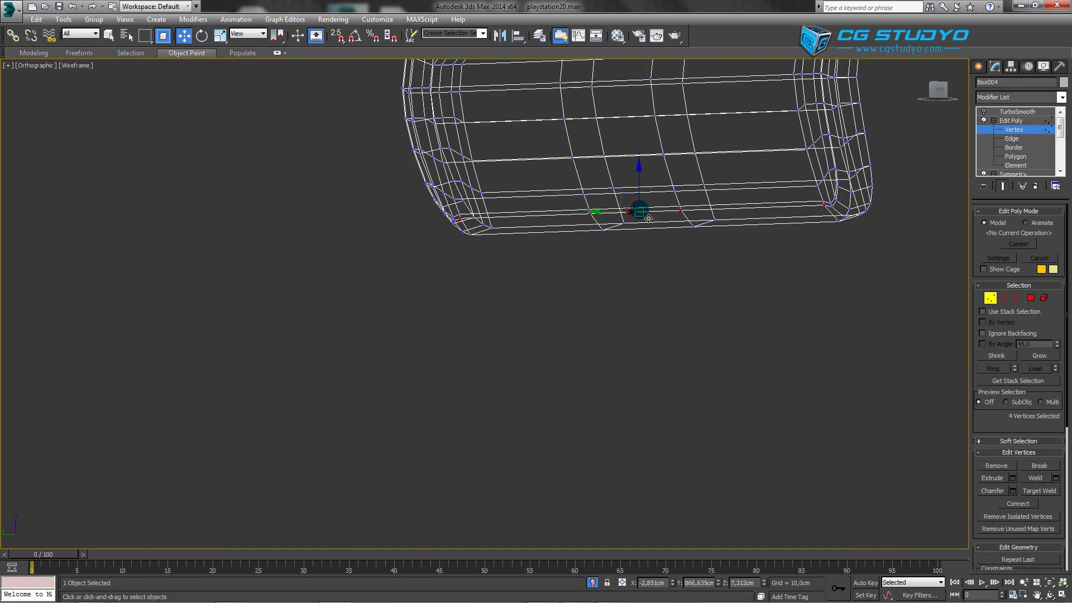
{"action": "key", "text": "F3"}
{"action": "key", "text": "l"}
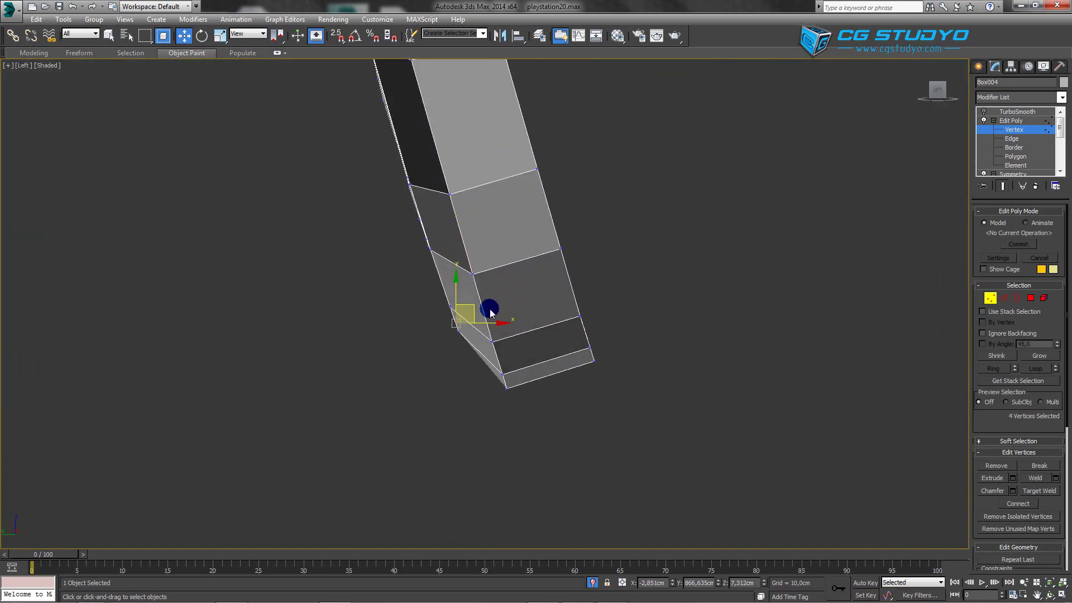
{"action": "key", "text": "F3"}
{"action": "scroll", "coordinate": [483, 307], "scroll_direction": "up", "scroll_amount": 4}
{"action": "middle_click_drag", "start_coordinate": [474, 312], "coordinate": [478, 246]}
{"action": "left_click_drag", "start_coordinate": [490, 253], "coordinate": [490, 253]}
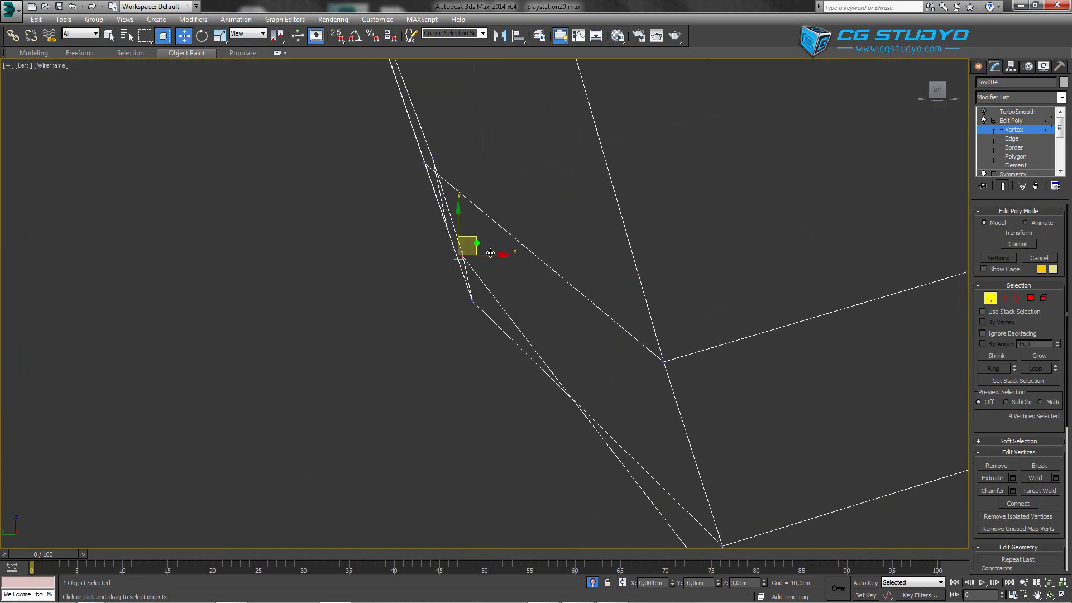
- Return to shaded display and frame the rounded corner's vertices with Z
{"action": "middle_click_drag", "start_coordinate": [490, 253], "coordinate": [716, 230], "text": "alt"}
{"action": "key", "text": "F3"}
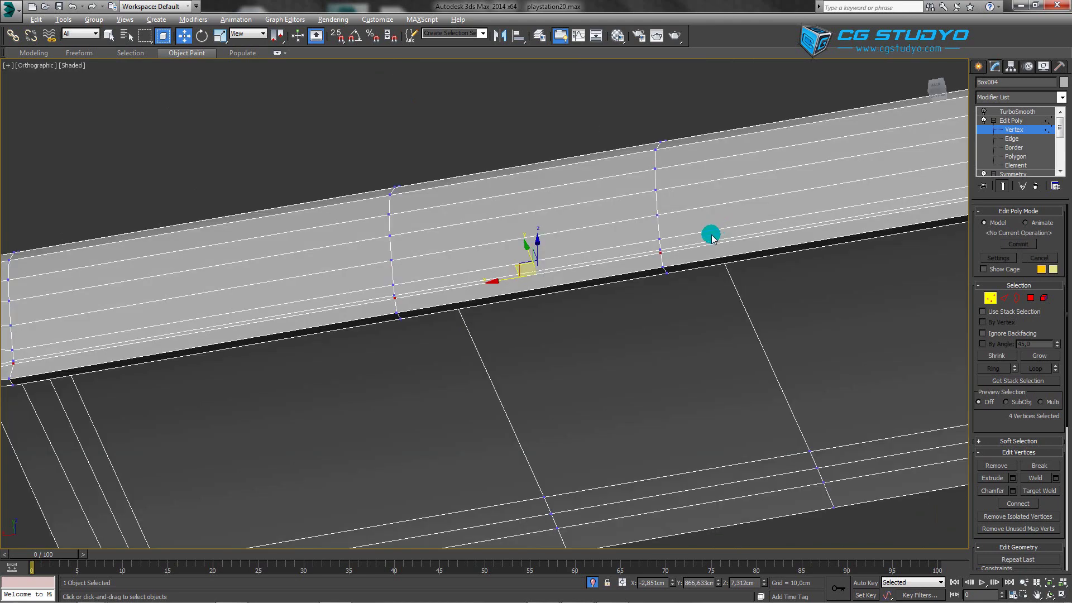
{"action": "mouse_move", "coordinate": [711, 235]}
{"action": "middle_mouse_down", "text": "alt"}
{"action": "mouse_move", "coordinate": [557, 287]}
{"action": "mouse_move", "coordinate": [586, 292]}
{"action": "mouse_move", "coordinate": [500, 179]}
{"action": "mouse_move", "coordinate": [378, 197]}
{"action": "mouse_move", "coordinate": [346, 172]}
{"action": "mouse_move", "coordinate": [418, 160]}
{"action": "mouse_move", "coordinate": [701, 165]}
{"action": "mouse_move", "coordinate": [456, 231]}
{"action": "middle_mouse_up", "text": "alt"}
{"action": "scroll", "coordinate": [353, 233], "scroll_direction": "up", "scroll_amount": 5}
{"action": "scroll", "coordinate": [221, 249], "scroll_direction": "up", "scroll_amount": 3}
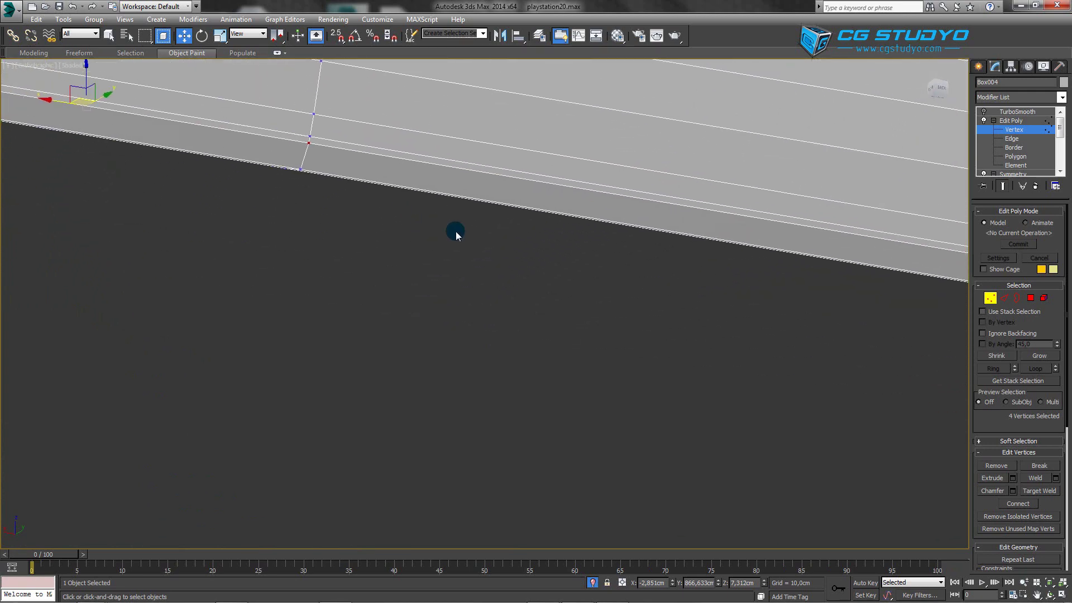
{"action": "scroll", "coordinate": [456, 231], "scroll_direction": "down", "scroll_amount": 3}
{"action": "scroll", "coordinate": [470, 257], "scroll_direction": "down", "scroll_amount": 2}
{"action": "middle_click_drag", "start_coordinate": [504, 262], "coordinate": [504, 257], "text": "alt"}
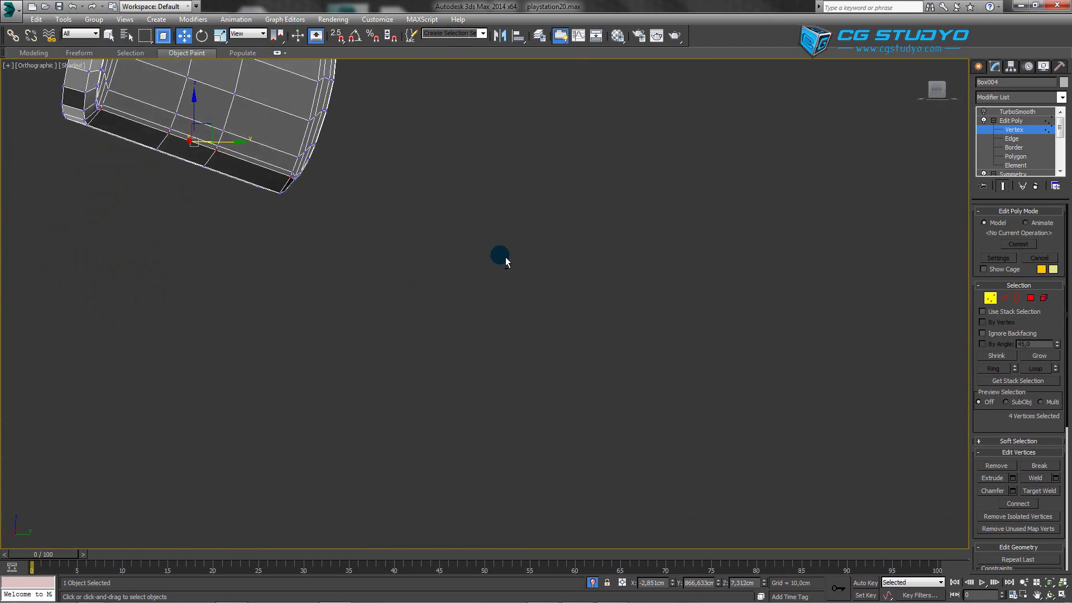
{"action": "key", "text": "z"}
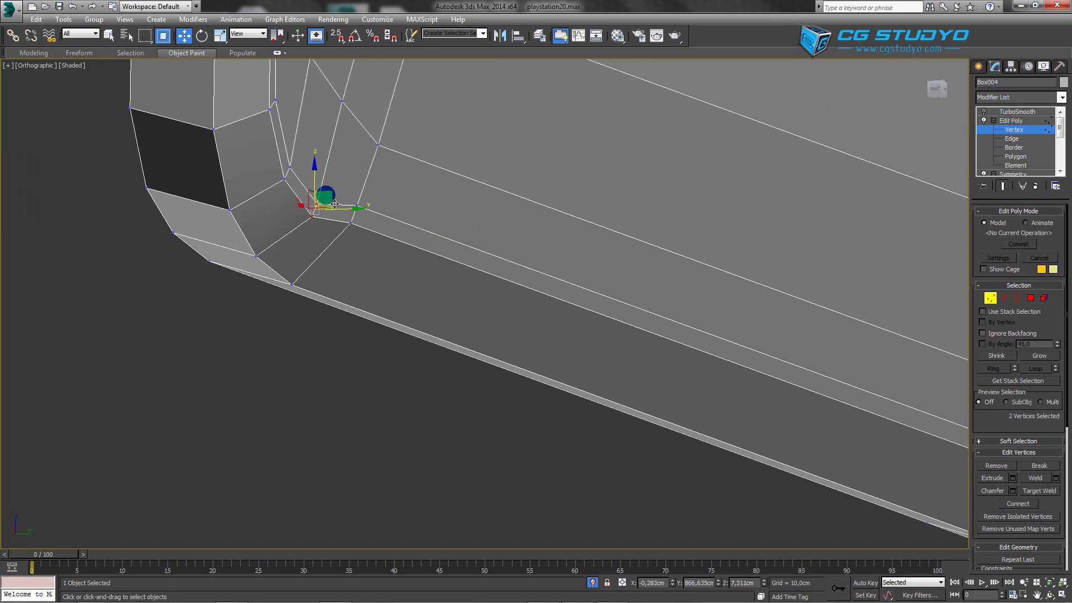
- Move the first corner's vertices to round off that corner
{"action": "middle_click_drag", "start_coordinate": [306, 227], "coordinate": [249, 237], "text": "alt"}
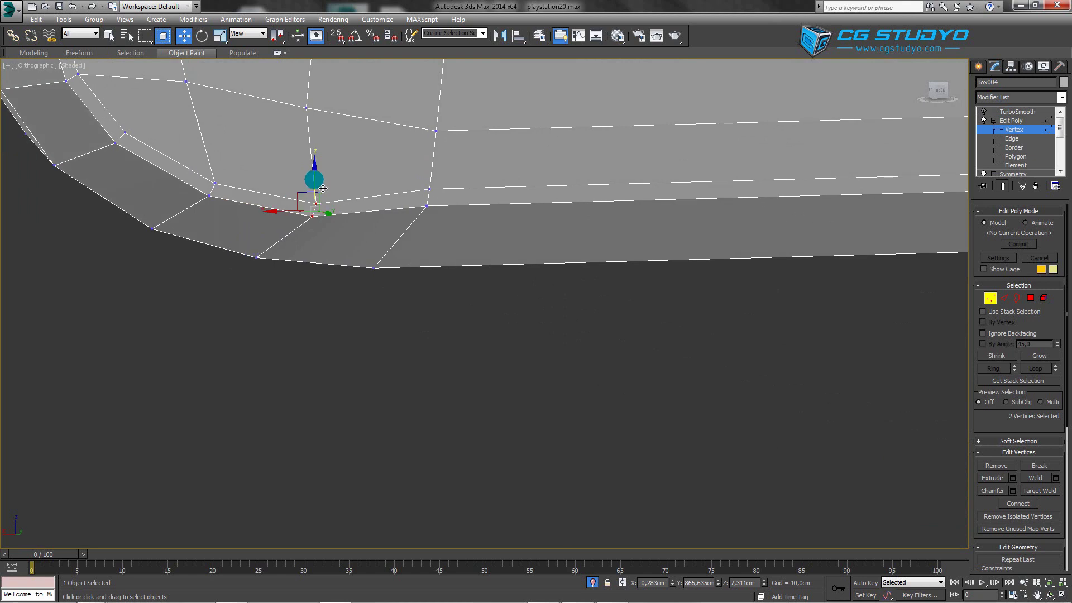
{"action": "left_click_drag", "start_coordinate": [325, 181], "coordinate": [310, 160]}
{"action": "mouse_move", "coordinate": [310, 160]}
{"action": "middle_mouse_down", "text": "alt"}
{"action": "mouse_move", "coordinate": [387, 234]}
{"action": "mouse_move", "coordinate": [319, 233]}
{"action": "middle_mouse_up", "text": "alt"}
{"action": "left_click", "coordinate": [291, 215], "text": "ctrl"}
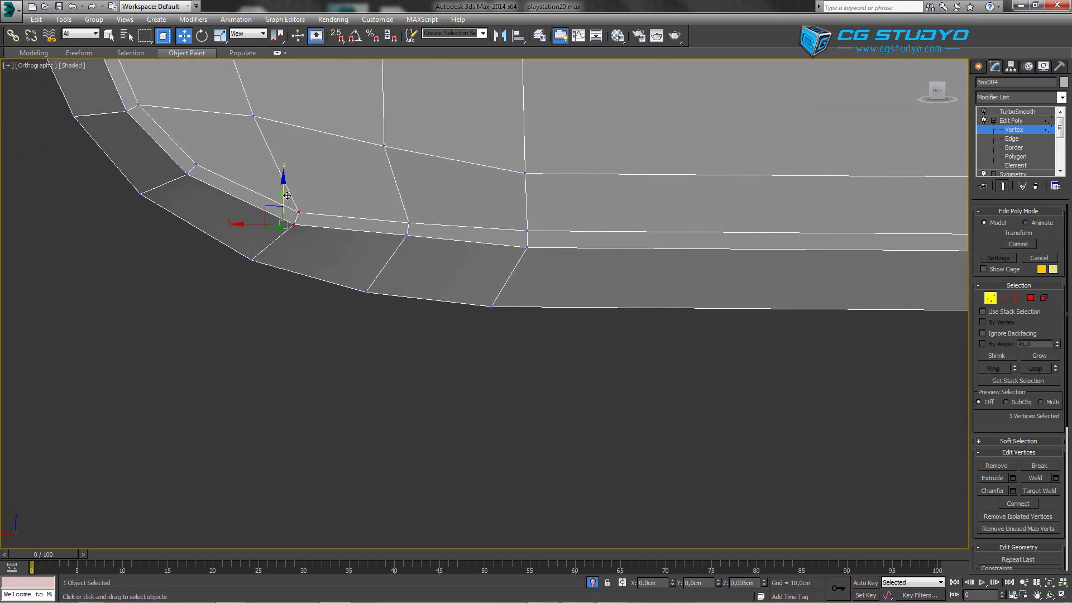
{"action": "left_click_drag", "start_coordinate": [299, 217], "coordinate": [287, 188]}
{"action": "mouse_move", "coordinate": [286, 188]}
{"action": "middle_mouse_down", "text": "alt"}
{"action": "mouse_move", "coordinate": [351, 256]}
{"action": "mouse_move", "coordinate": [299, 259]}
{"action": "mouse_move", "coordinate": [438, 230]}
{"action": "mouse_move", "coordinate": [503, 251]}
{"action": "mouse_move", "coordinate": [783, 196]}
{"action": "mouse_move", "coordinate": [727, 216]}
{"action": "middle_mouse_up", "text": "alt"}
- Select the opposite corner's vertices and lift them slightly
{"action": "left_click", "coordinate": [296, 256], "text": "alt"}
{"action": "left_click", "coordinate": [728, 226]}
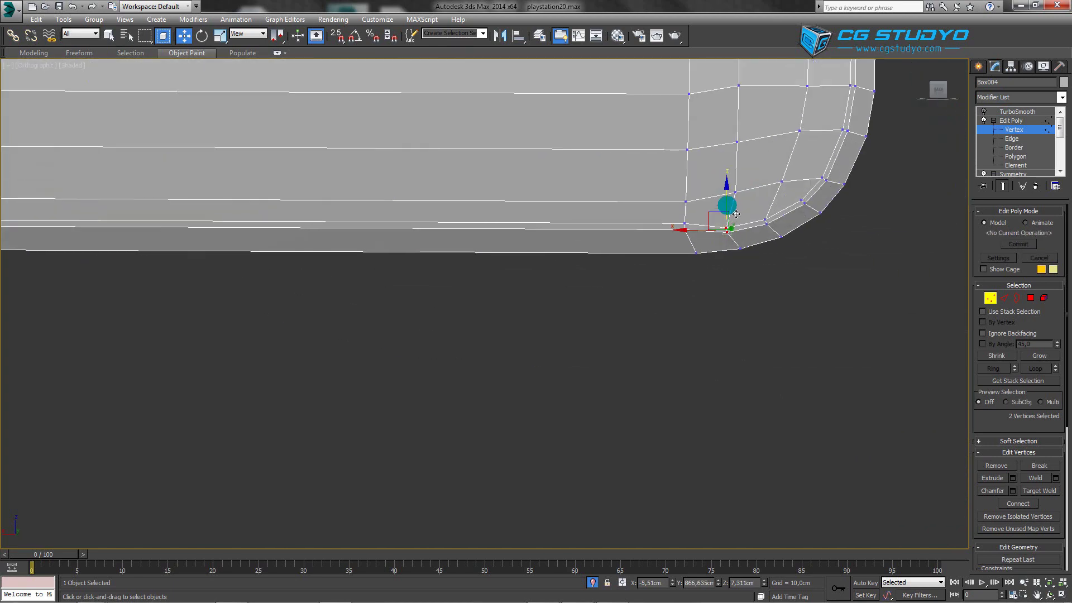
{"action": "left_click_drag", "start_coordinate": [725, 206], "coordinate": [733, 206]}
{"action": "scroll", "coordinate": [733, 206], "scroll_direction": "down", "scroll_amount": 5}
{"action": "middle_click_drag", "start_coordinate": [733, 206], "coordinate": [809, 213], "text": "alt"}
{"action": "scroll", "coordinate": [809, 213], "scroll_direction": "up", "scroll_amount": 6}
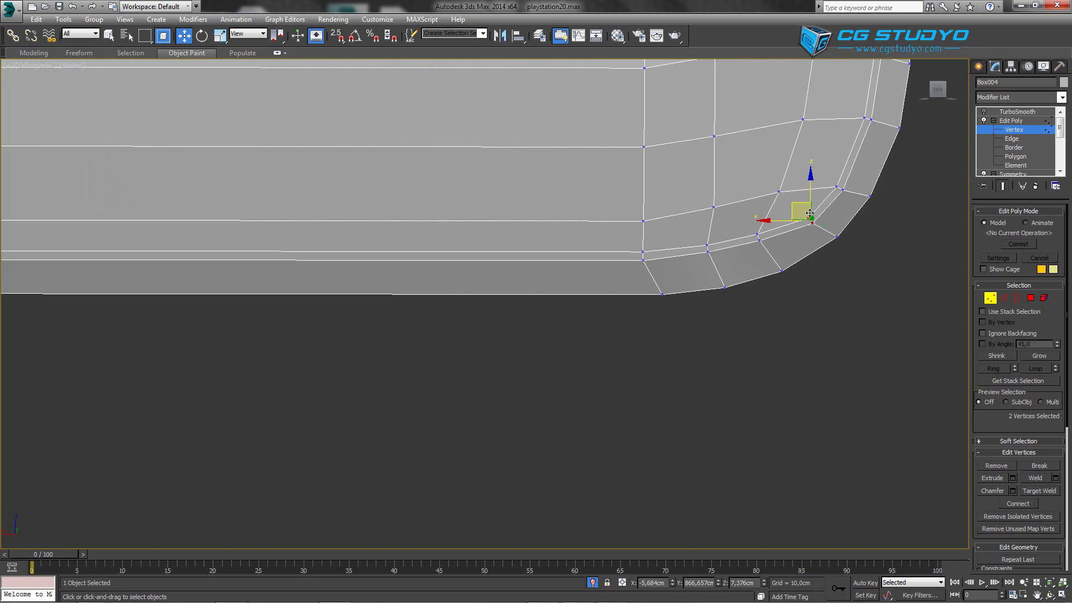
{"action": "scroll", "coordinate": [809, 212], "scroll_direction": "down", "scroll_amount": 3}
{"action": "mouse_move", "coordinate": [802, 204]}
{"action": "middle_mouse_down"}
{"action": "mouse_move", "coordinate": [558, 277]}
{"action": "mouse_move", "coordinate": [789, 295]}
{"action": "mouse_move", "coordinate": [637, 322]}
{"action": "mouse_move", "coordinate": [636, 271]}
{"action": "mouse_move", "coordinate": [925, 148]}
{"action": "middle_mouse_up"}
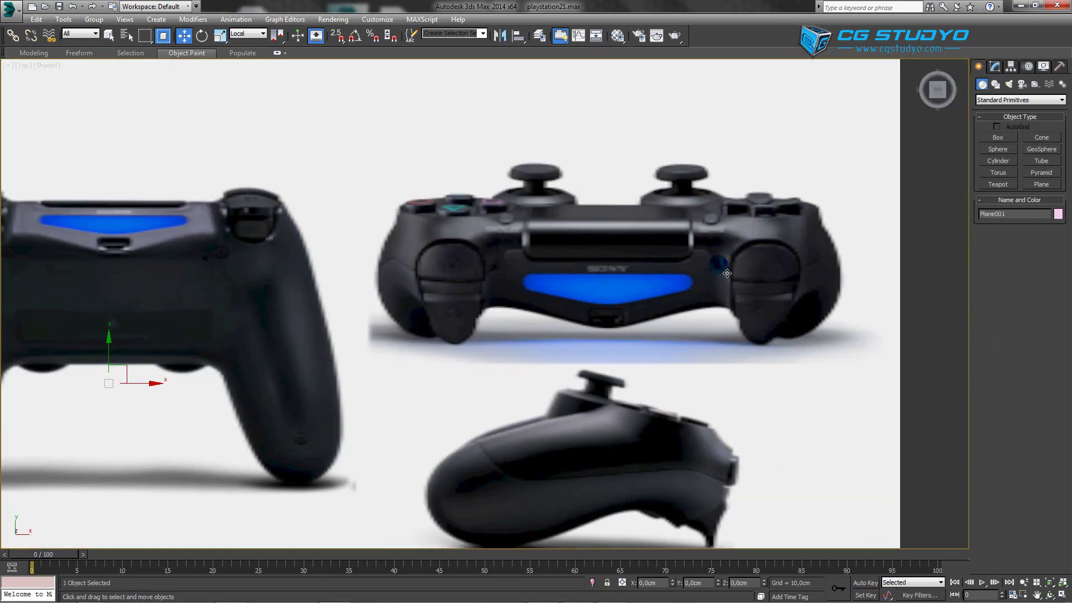
- Zoom in on the reference planes and close the port close-up photo
{"action": "scroll", "coordinate": [727, 273], "scroll_direction": "up", "scroll_amount": 3}
{"action": "scroll", "coordinate": [629, 336], "scroll_direction": "up", "scroll_amount": 3}
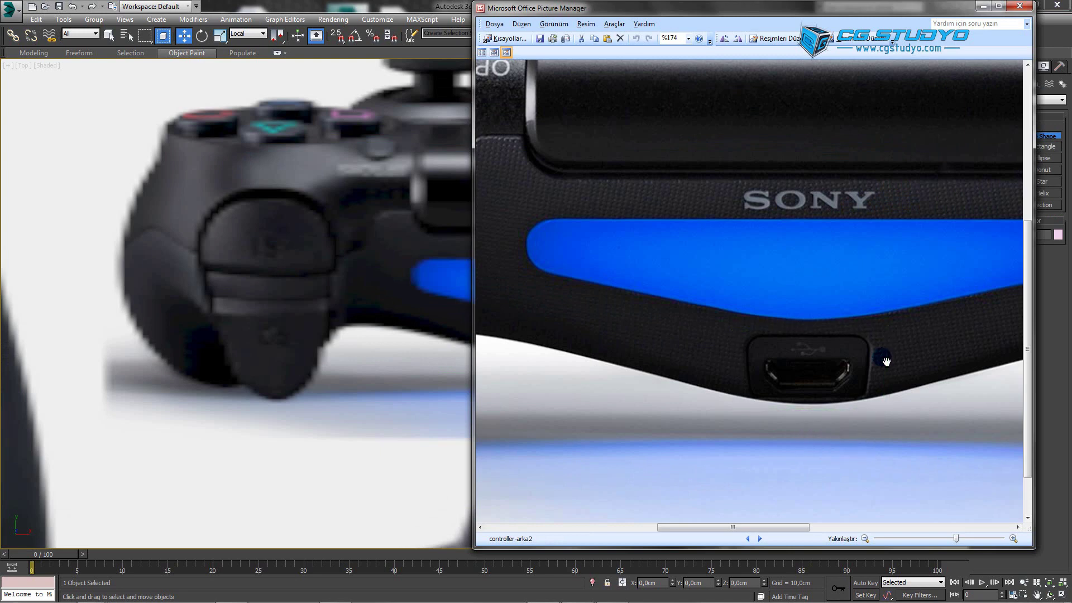
{"action": "left_click", "coordinate": [984, 6]}
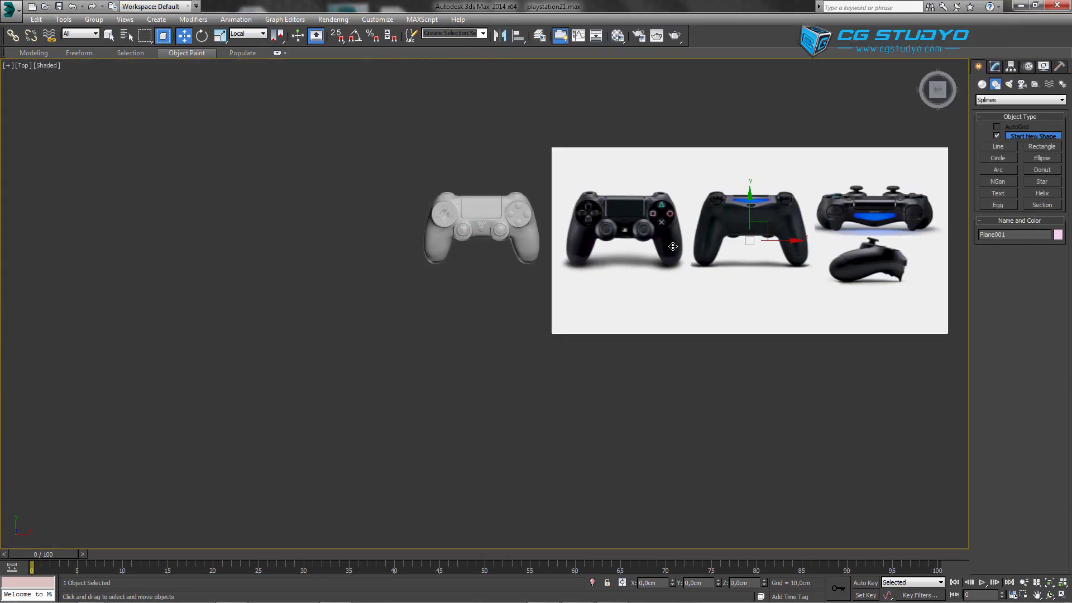
- Draw a rectangle over the port photo and convert it to an Editable Spline
{"action": "mouse_move", "coordinate": [363, 138]}
{"action": "left_mouse_down"}
{"action": "mouse_move", "coordinate": [588, 265]}
{"action": "mouse_move", "coordinate": [630, 270]}
{"action": "left_mouse_up"}
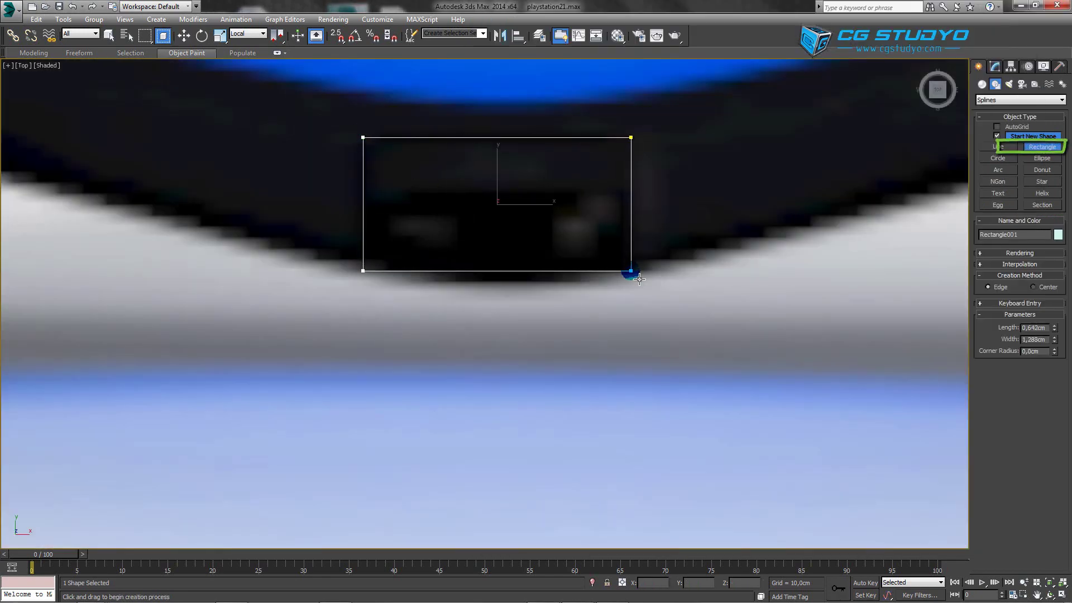
{"action": "left_click", "coordinate": [995, 66]}
{"action": "right_click", "coordinate": [996, 114]}
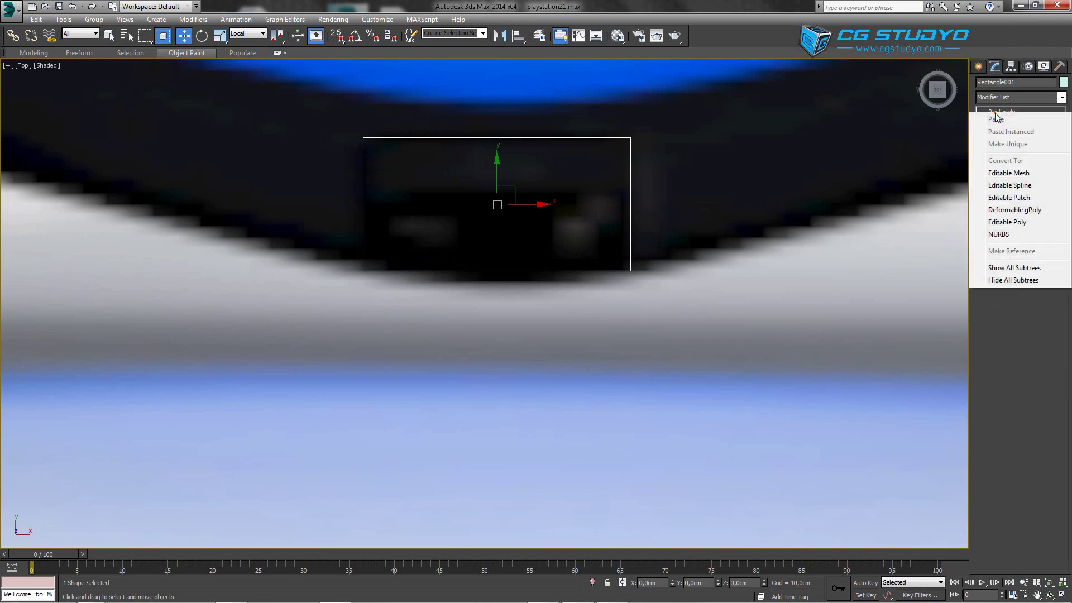
{"action": "left_click", "coordinate": [1009, 185]}
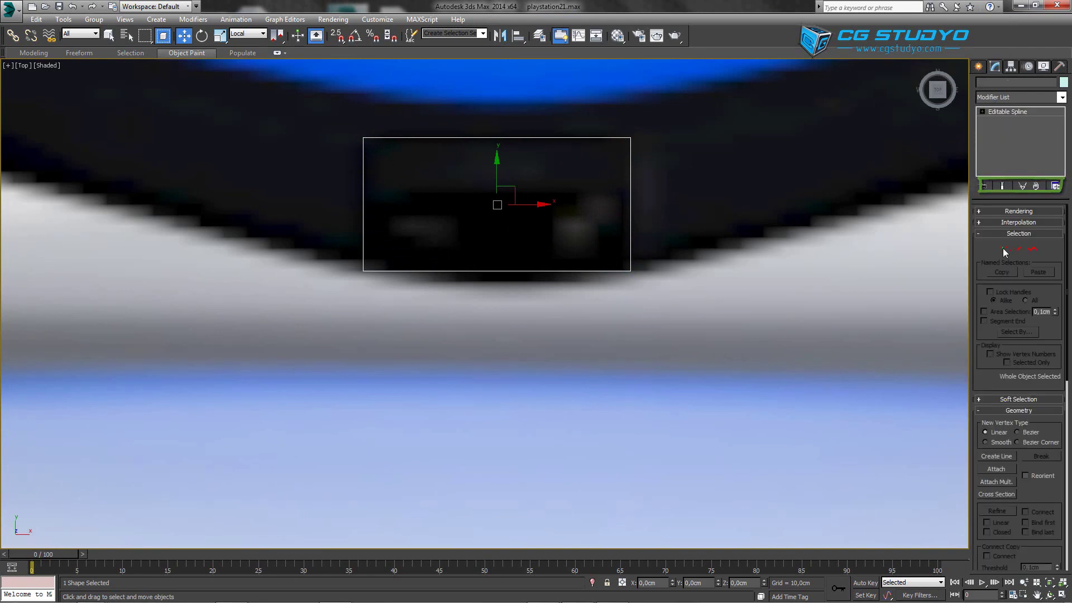
{"action": "left_click", "coordinate": [978, 66]}
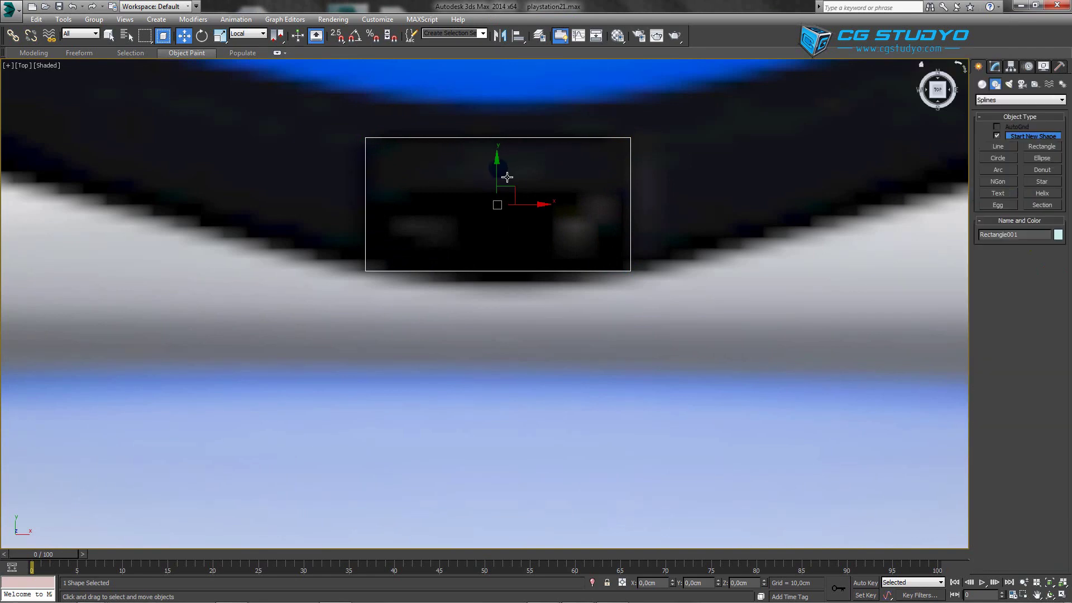
{"action": "left_click_drag", "start_coordinate": [493, 154], "coordinate": [511, 292]}
- Select the rectangle's two top corner vertices for filleting
{"action": "scroll", "coordinate": [511, 293], "scroll_direction": "down", "scroll_amount": 2}
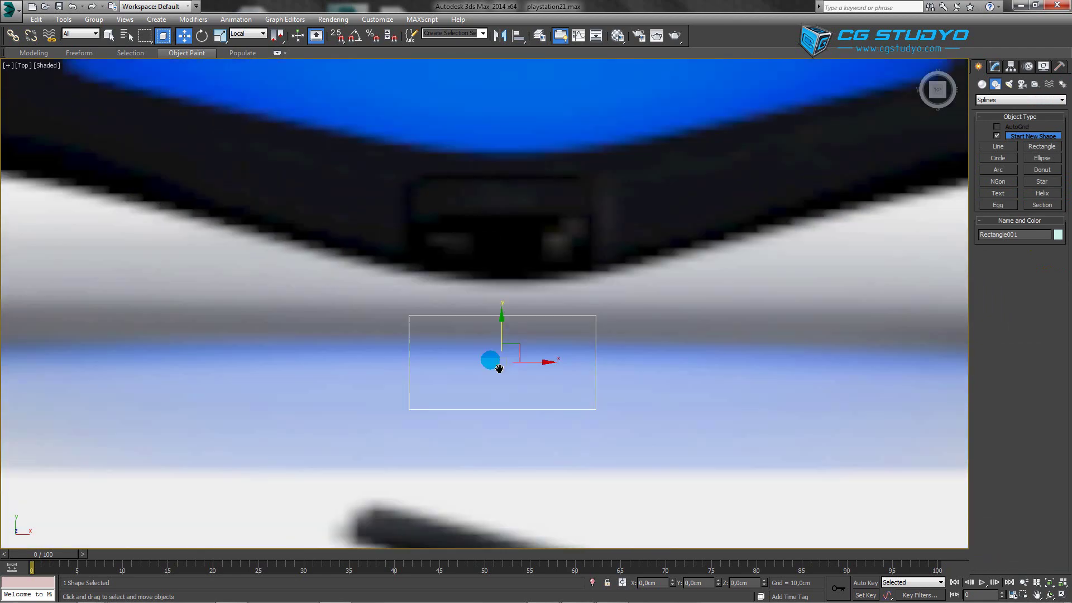
{"action": "scroll", "coordinate": [497, 363], "scroll_direction": "down", "scroll_amount": 2}
{"action": "scroll", "coordinate": [500, 368], "scroll_direction": "down", "scroll_amount": 2}
{"action": "key", "text": "1"}
{"action": "scroll", "coordinate": [499, 368], "scroll_direction": "up", "scroll_amount": 2}
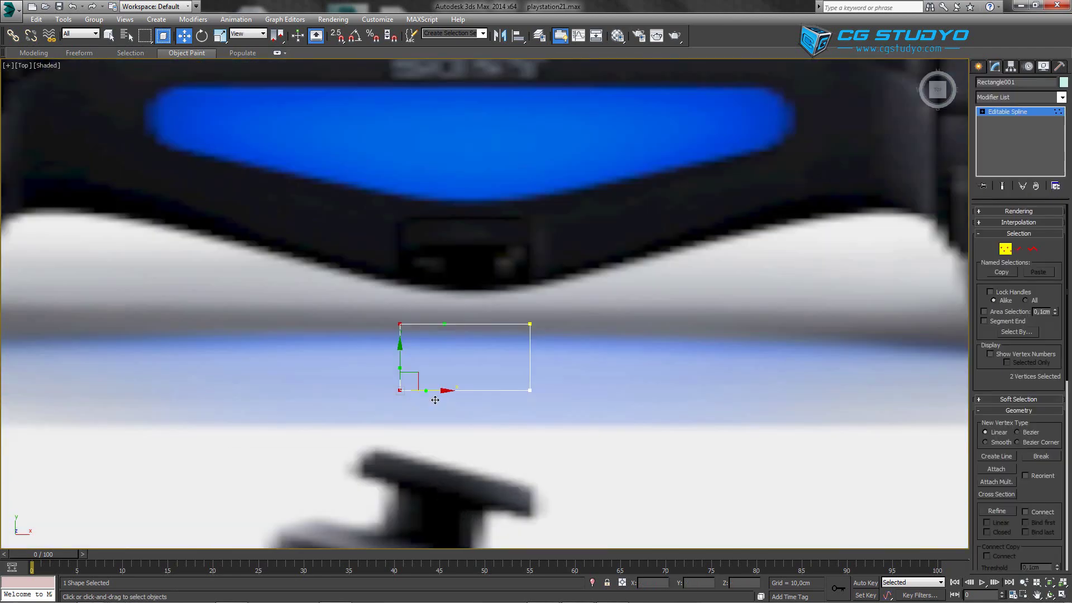
{"action": "middle_click_drag", "start_coordinate": [426, 391], "coordinate": [488, 355]}
{"action": "left_click_drag", "start_coordinate": [443, 310], "coordinate": [610, 267]}
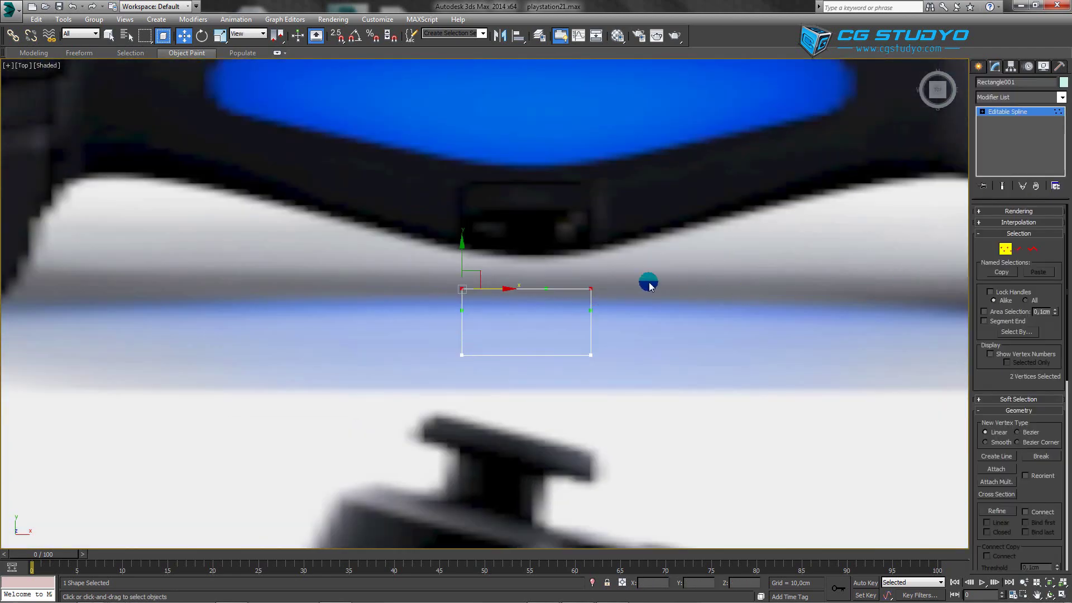
{"action": "left_click", "coordinate": [583, 290]}
{"action": "scroll", "coordinate": [581, 292], "scroll_direction": "up", "scroll_amount": 2}
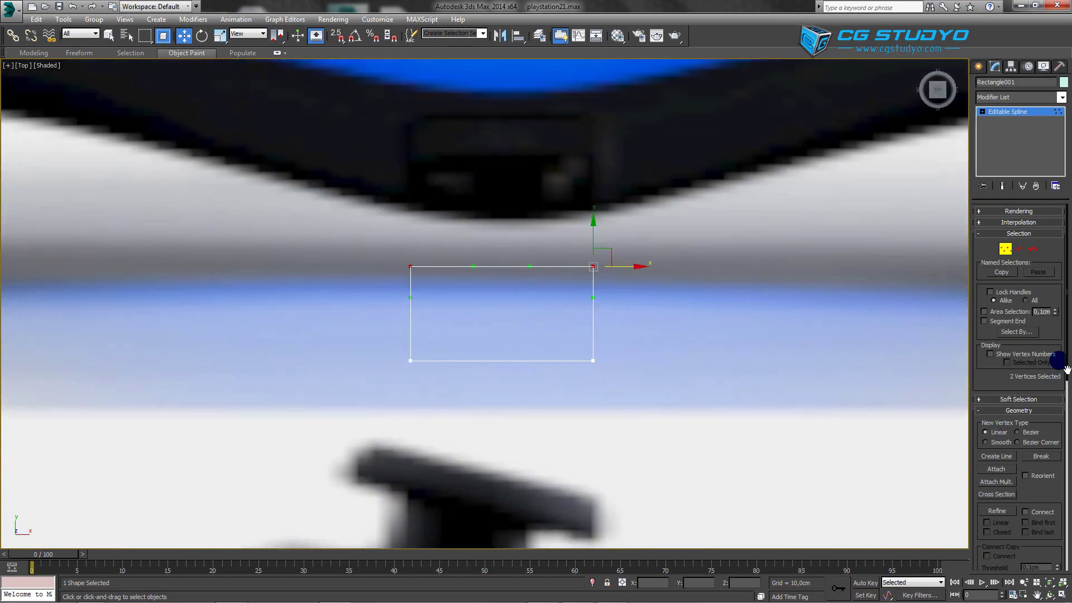
{"action": "scroll", "coordinate": [1055, 363], "scroll_direction": "down", "scroll_amount": 5}
{"action": "left_click", "coordinate": [996, 480]}
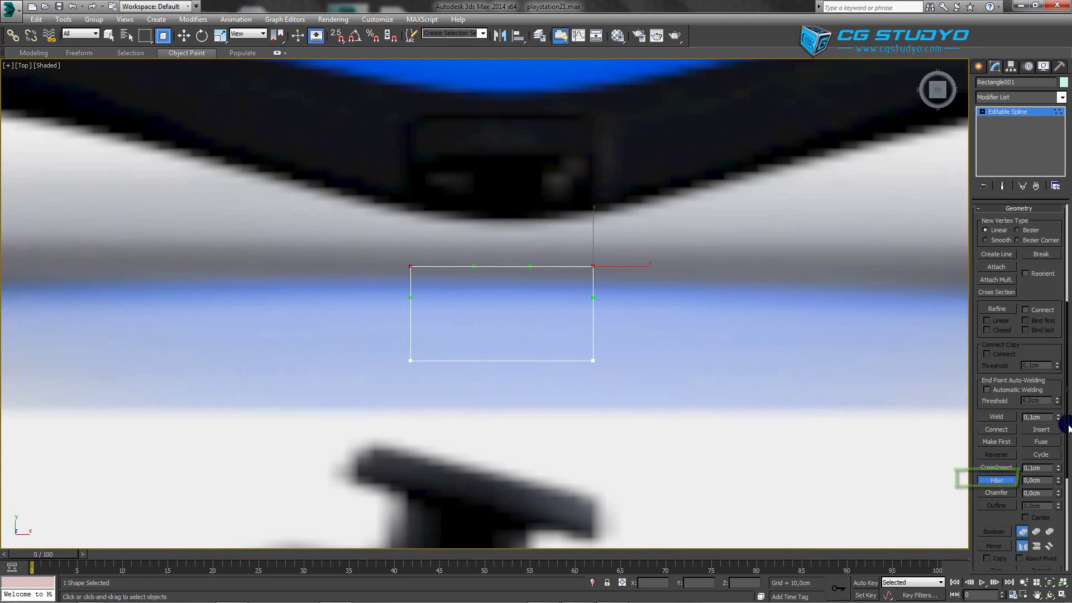
- Set Interpolation Steps to 12 and fillet the two top corners
{"action": "scroll", "coordinate": [1055, 335], "scroll_direction": "up", "scroll_amount": 1}
{"action": "scroll", "coordinate": [1033, 279], "scroll_direction": "up", "scroll_amount": 4}
{"action": "left_click", "coordinate": [998, 212]}
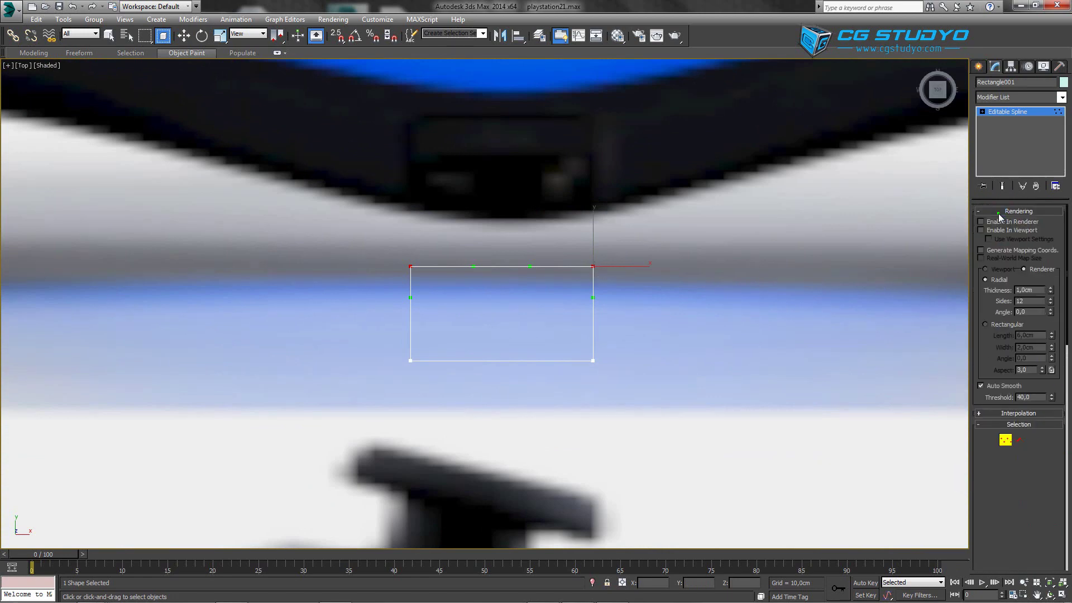
{"action": "left_click", "coordinate": [998, 212]}
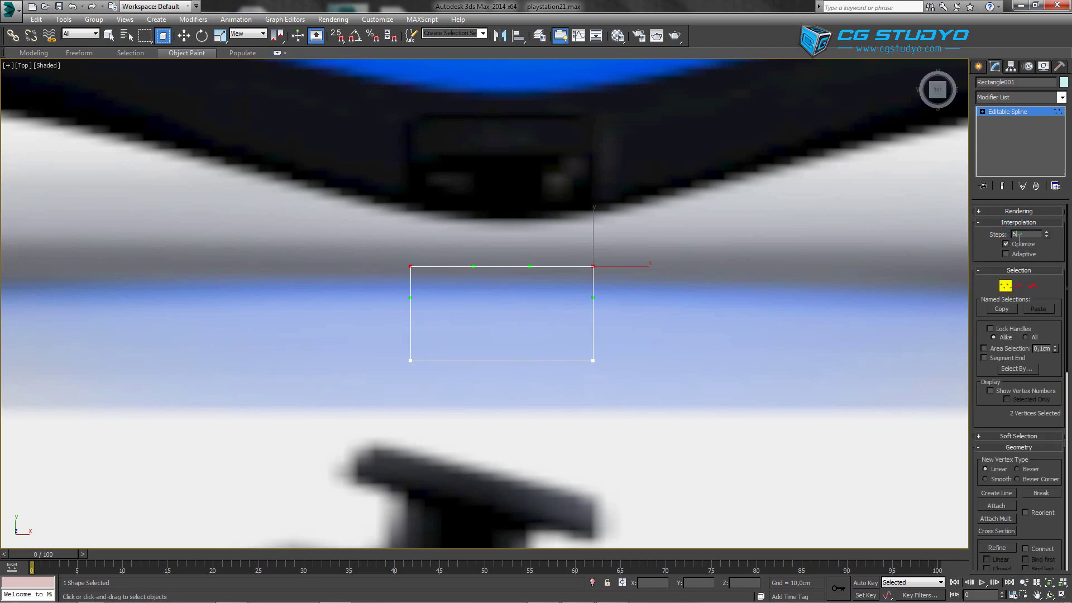
{"action": "type", "text": "12"}
{"action": "left_click_drag", "start_coordinate": [600, 273], "coordinate": [605, 265]}
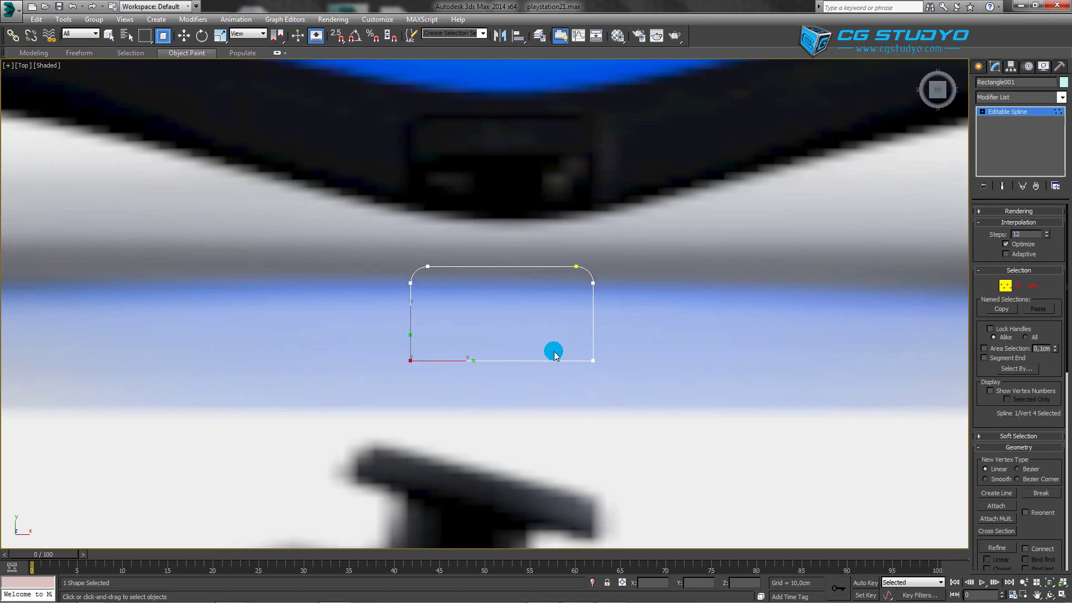
{"action": "mouse_move", "coordinate": [603, 335]}
{"action": "left_mouse_down"}
{"action": "mouse_move", "coordinate": [395, 394]}
{"action": "mouse_move", "coordinate": [412, 353]}
{"action": "left_mouse_up"}
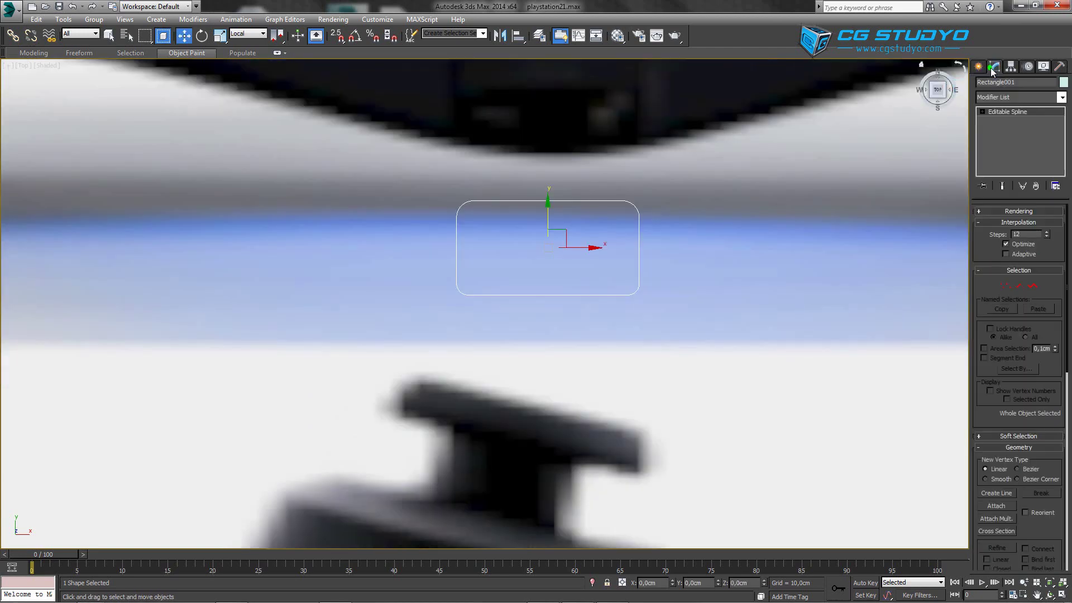
- Add an Extrude modifier and move the block up onto the controller
{"action": "left_click", "coordinate": [1061, 97]}
{"action": "scroll", "coordinate": [1046, 110], "scroll_direction": "down", "scroll_amount": 3}
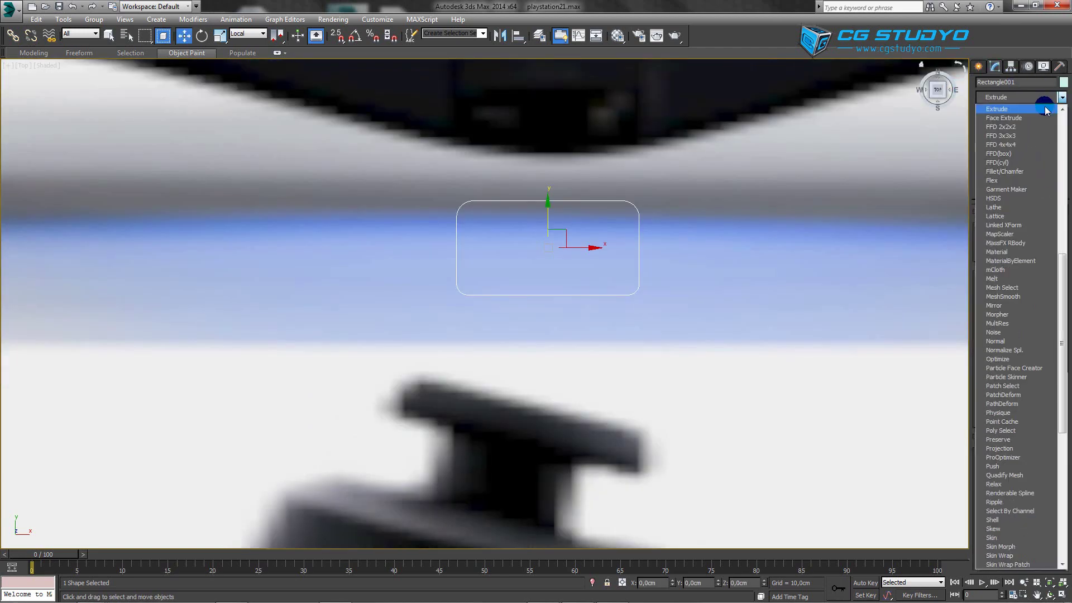
{"action": "left_click", "coordinate": [1045, 110]}
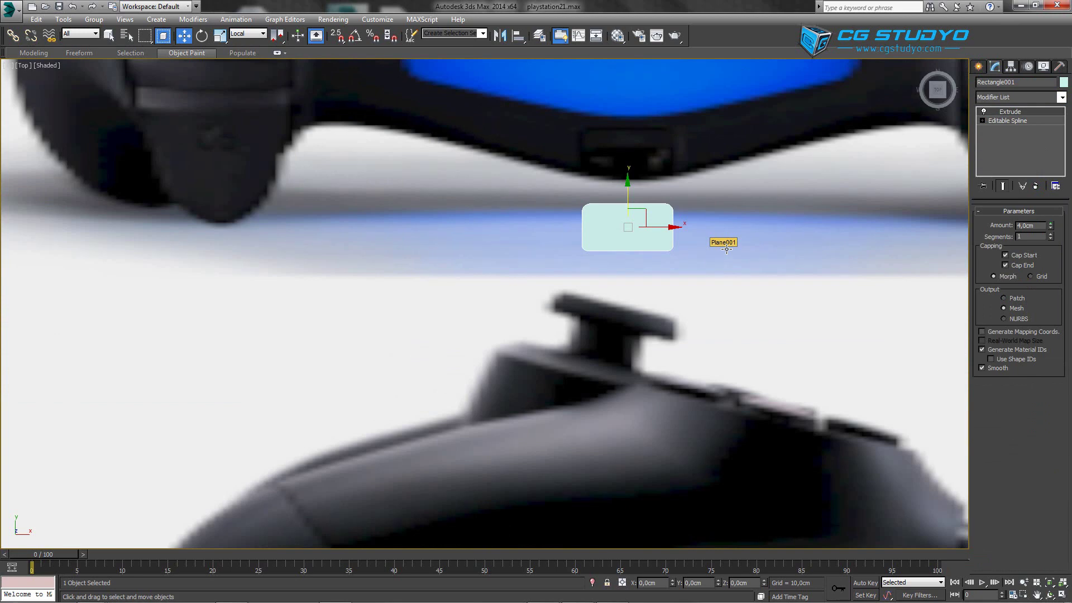
{"action": "middle_click_drag", "start_coordinate": [726, 249], "coordinate": [741, 227], "text": "alt"}
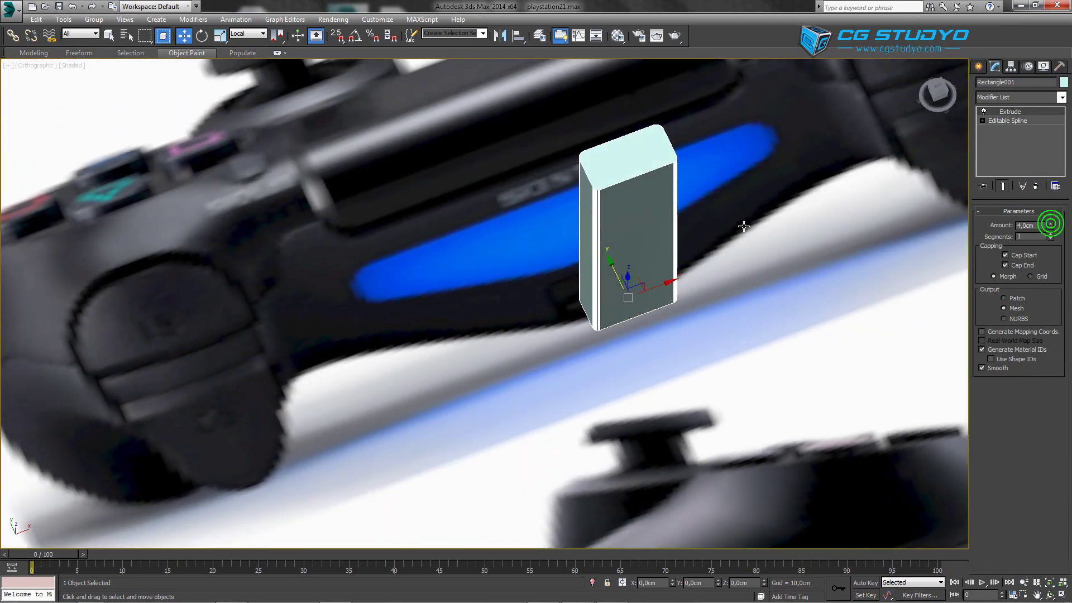
{"action": "scroll", "coordinate": [790, 223], "scroll_direction": "down", "scroll_amount": 8}
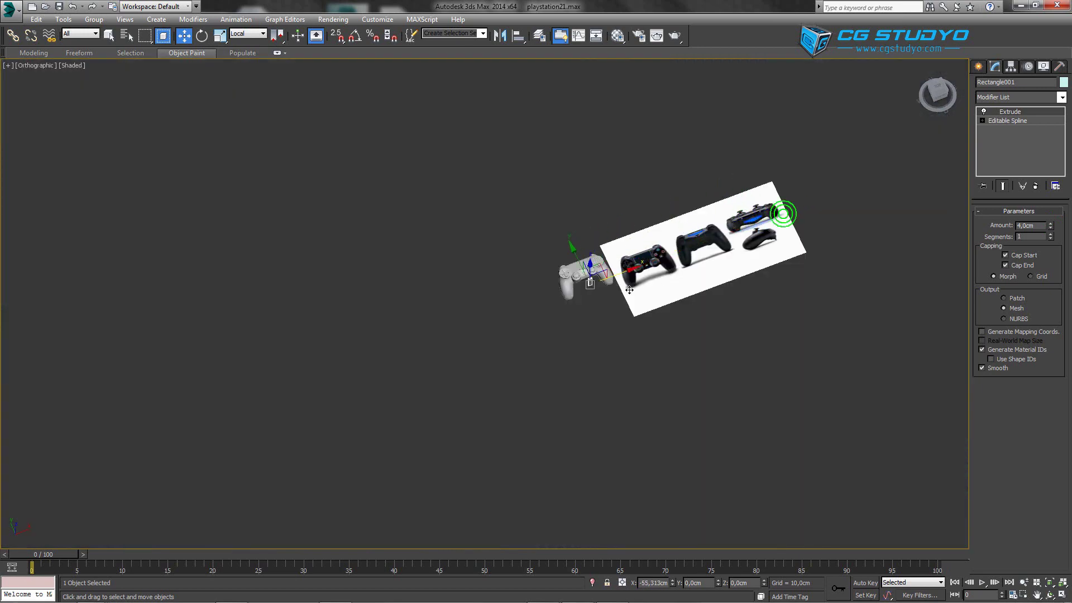
{"action": "left_click_drag", "start_coordinate": [791, 223], "coordinate": [575, 254]}
{"action": "key", "text": "f"}
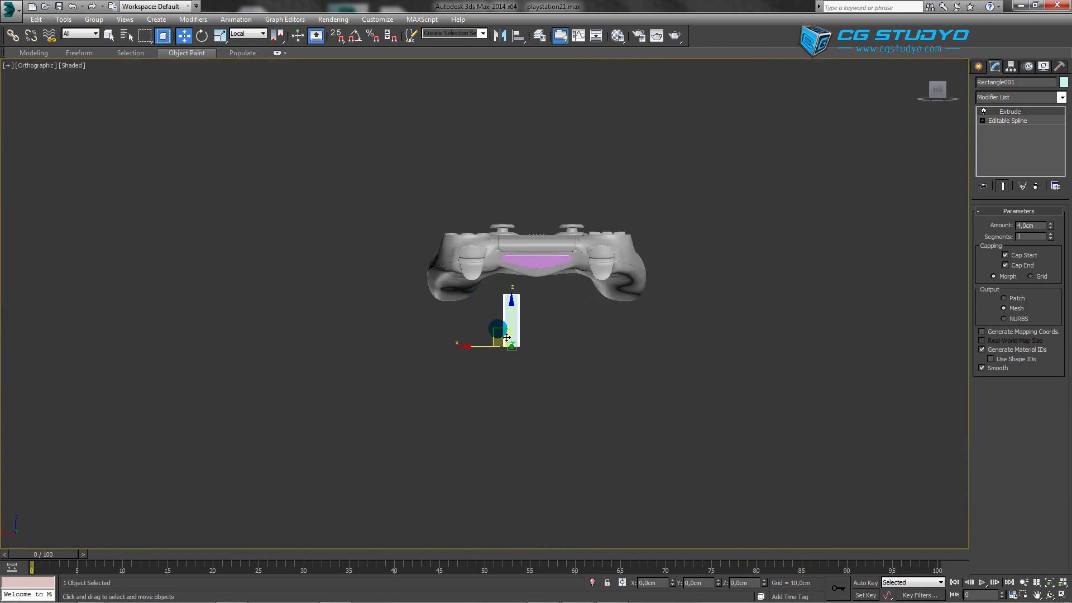
{"action": "left_click_drag", "start_coordinate": [511, 299], "coordinate": [539, 275]}
{"action": "scroll", "coordinate": [539, 276], "scroll_direction": "up", "scroll_amount": 3}
{"action": "scroll", "coordinate": [539, 276], "scroll_direction": "up", "scroll_amount": 4}
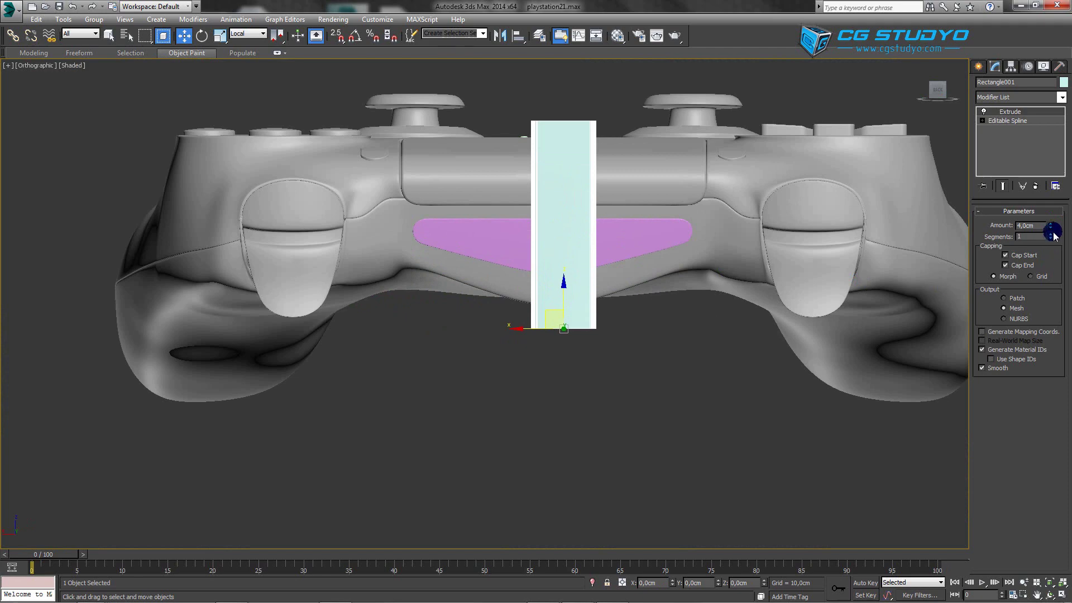
- Set the Extrude amount to 0,6cm and rotate the block 90° with Angle Snap
{"action": "double_click", "coordinate": [1028, 226]}
{"action": "type", "text": "0,5"}
{"action": "key", "text": "Return"}
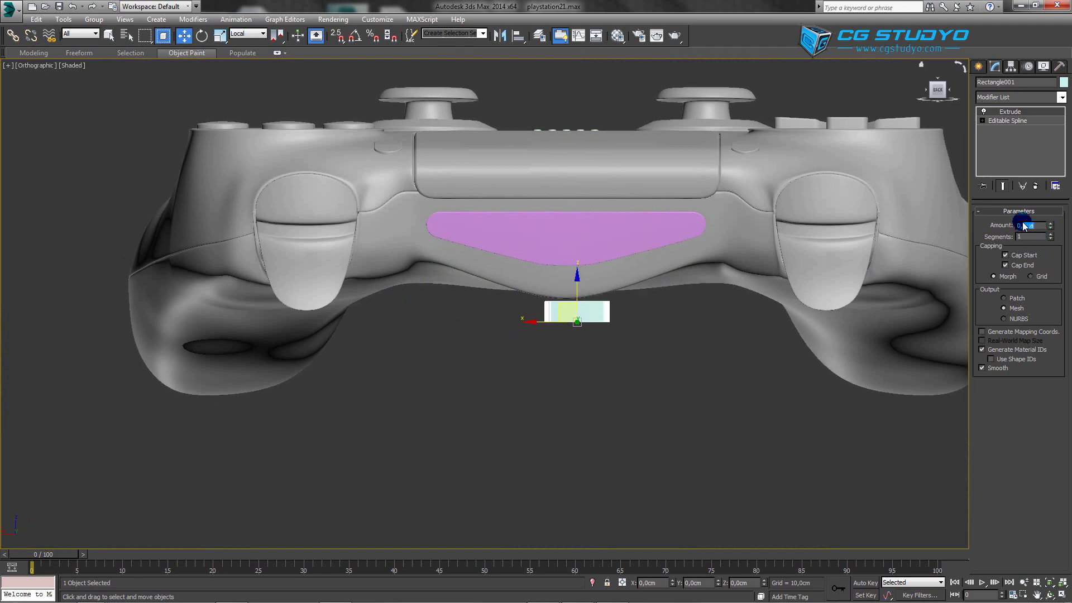
{"action": "key", "text": "Return"}
{"action": "scroll", "coordinate": [575, 279], "scroll_direction": "up", "scroll_amount": 1}
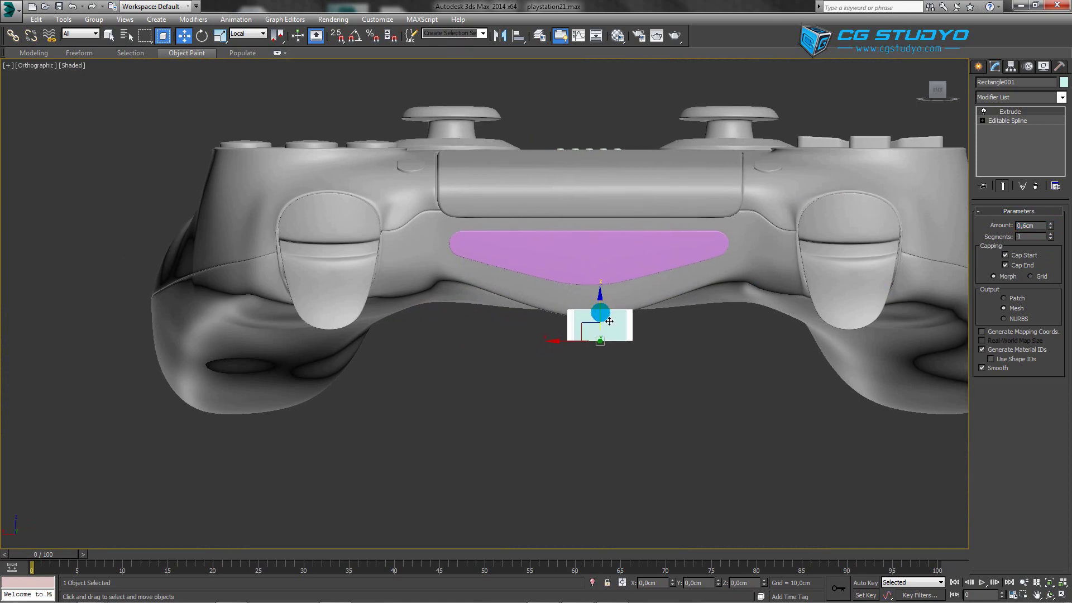
{"action": "scroll", "coordinate": [590, 294], "scroll_direction": "up", "scroll_amount": 1}
{"action": "key", "text": "e"}
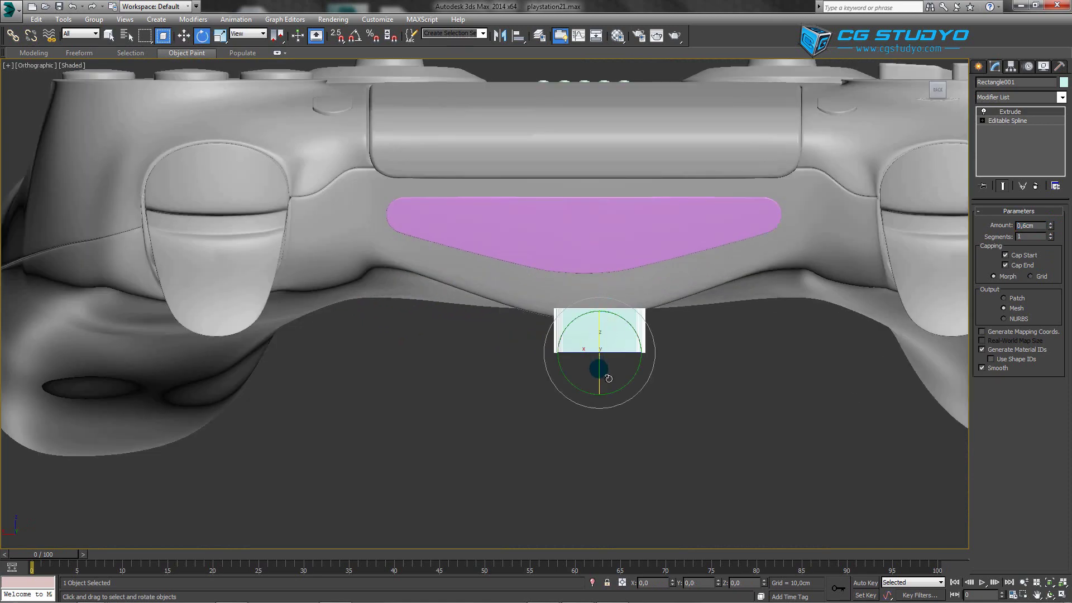
{"action": "left_click", "coordinate": [354, 36]}
{"action": "left_click_drag", "start_coordinate": [610, 386], "coordinate": [581, 285]}
{"action": "key", "text": "w"}
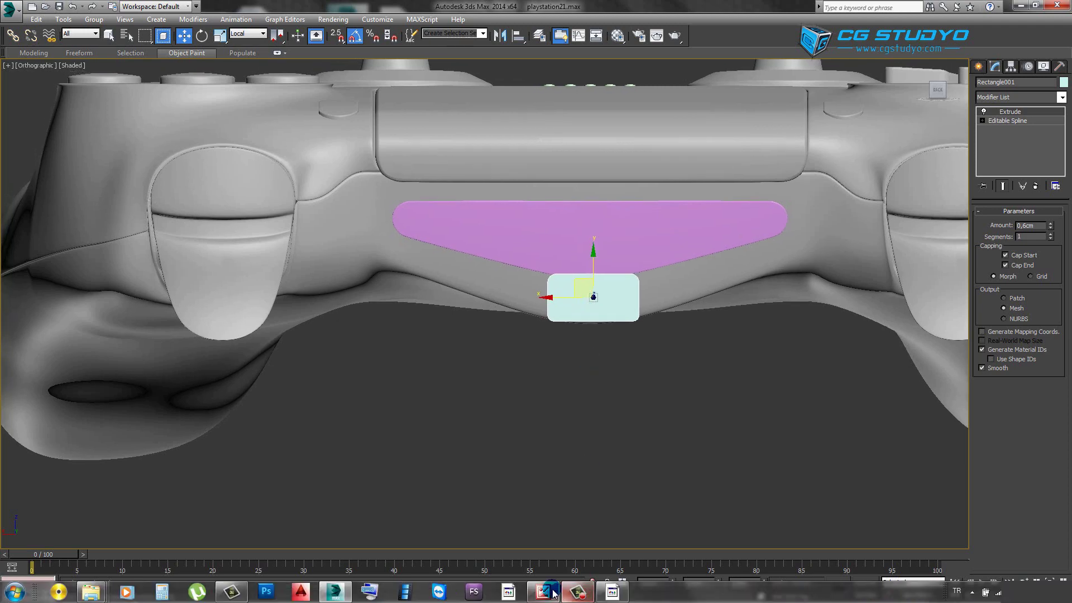
- Check the port reference photo, then scale the spline outline down inside the block
{"action": "left_click", "coordinate": [544, 590]}
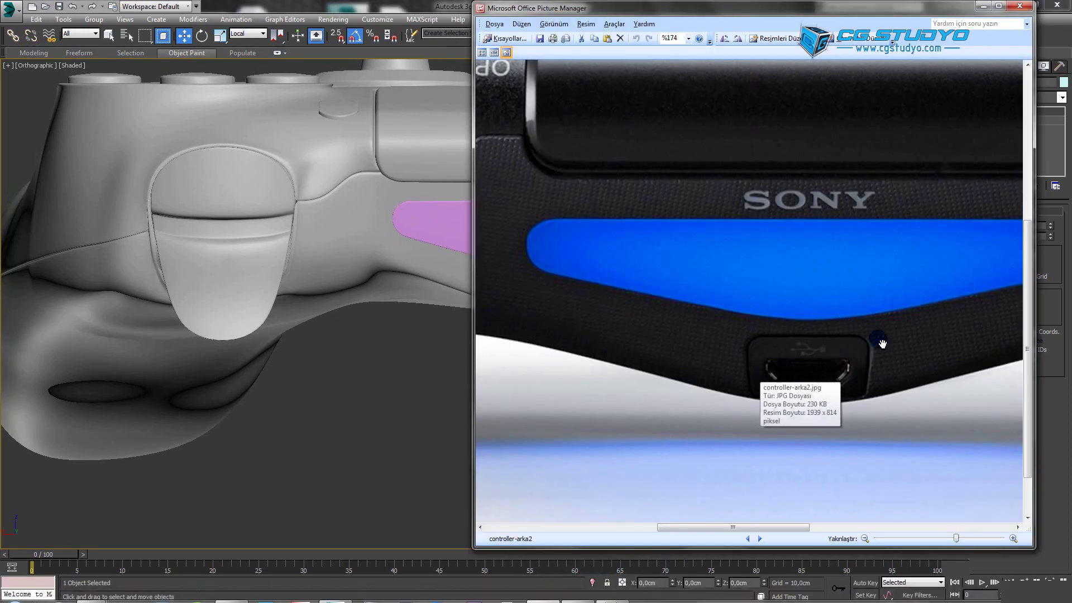
{"action": "left_click", "coordinate": [983, 6]}
{"action": "middle_click_drag", "start_coordinate": [591, 257], "coordinate": [611, 216]}
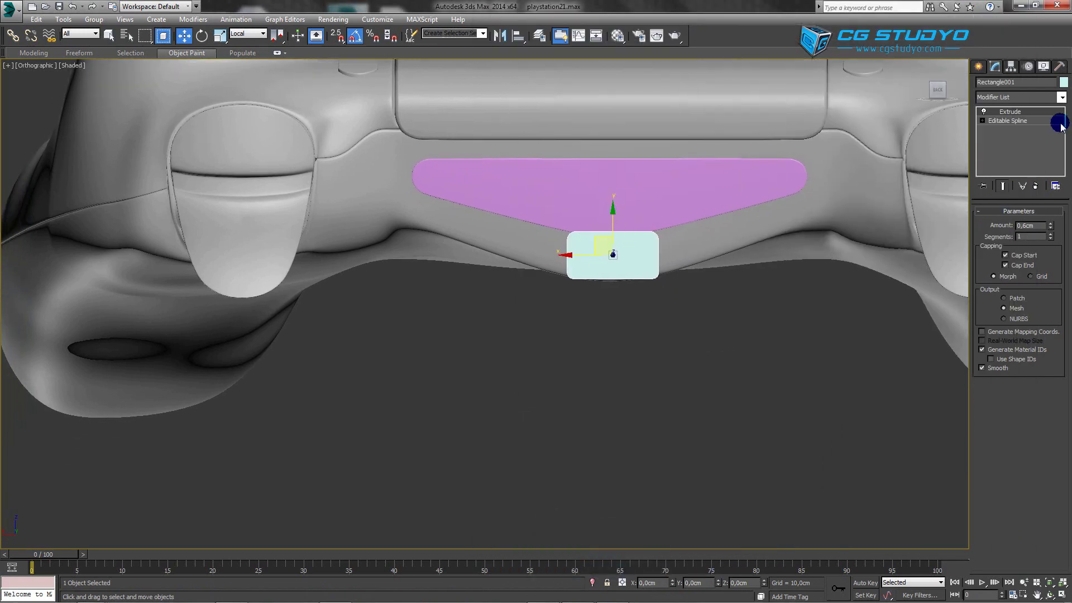
{"action": "left_click", "coordinate": [982, 120]}
{"action": "left_click", "coordinate": [1001, 148]}
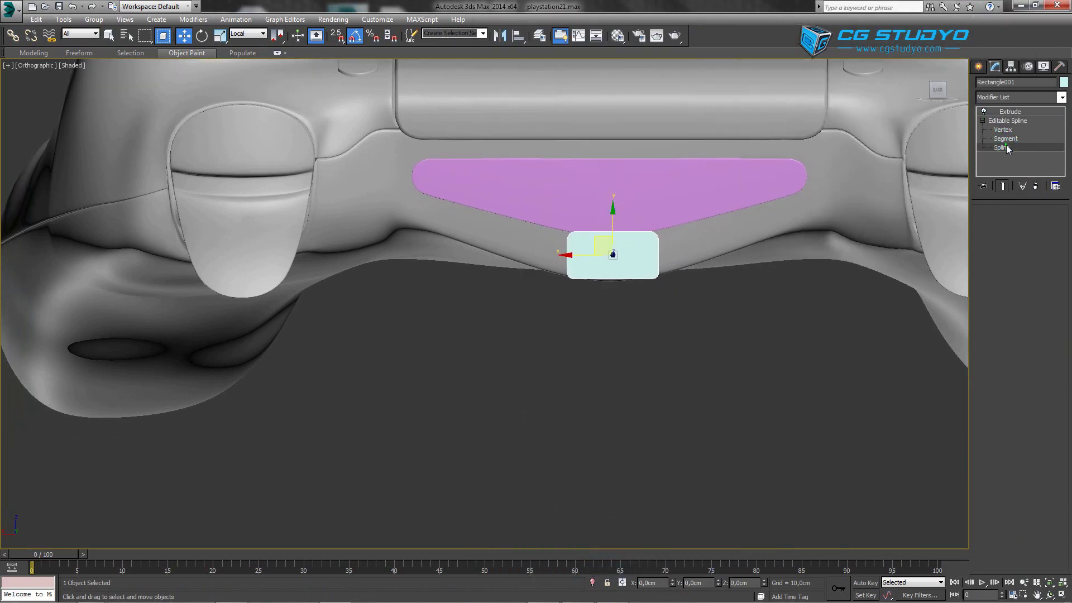
{"action": "left_click", "coordinate": [581, 231]}
{"action": "left_click", "coordinate": [220, 35]}
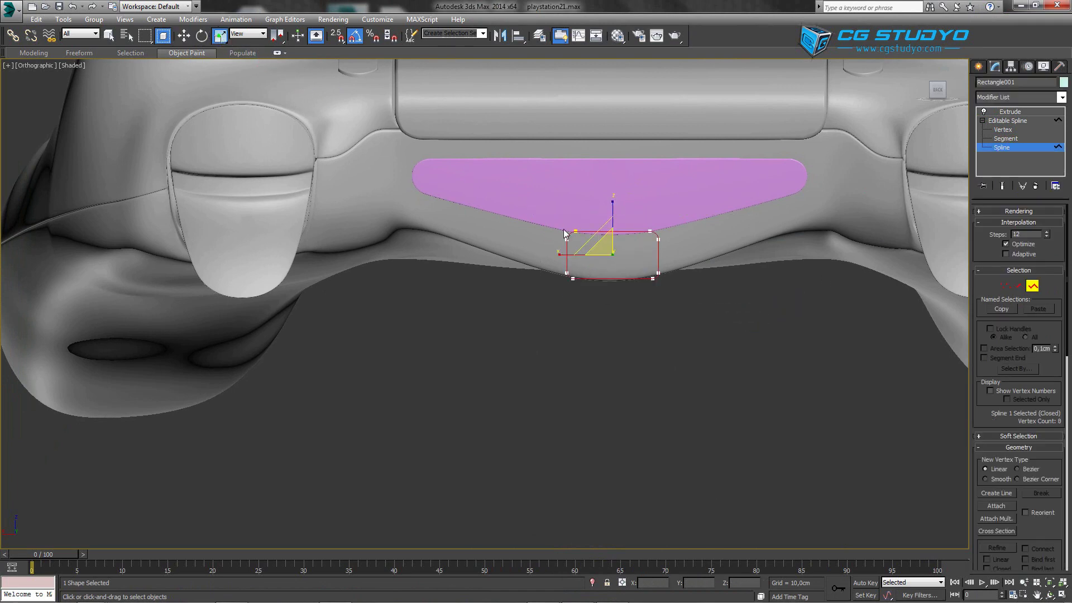
{"action": "left_click_drag", "start_coordinate": [591, 245], "coordinate": [614, 280]}
{"action": "middle_click_drag", "start_coordinate": [614, 280], "coordinate": [607, 277]}
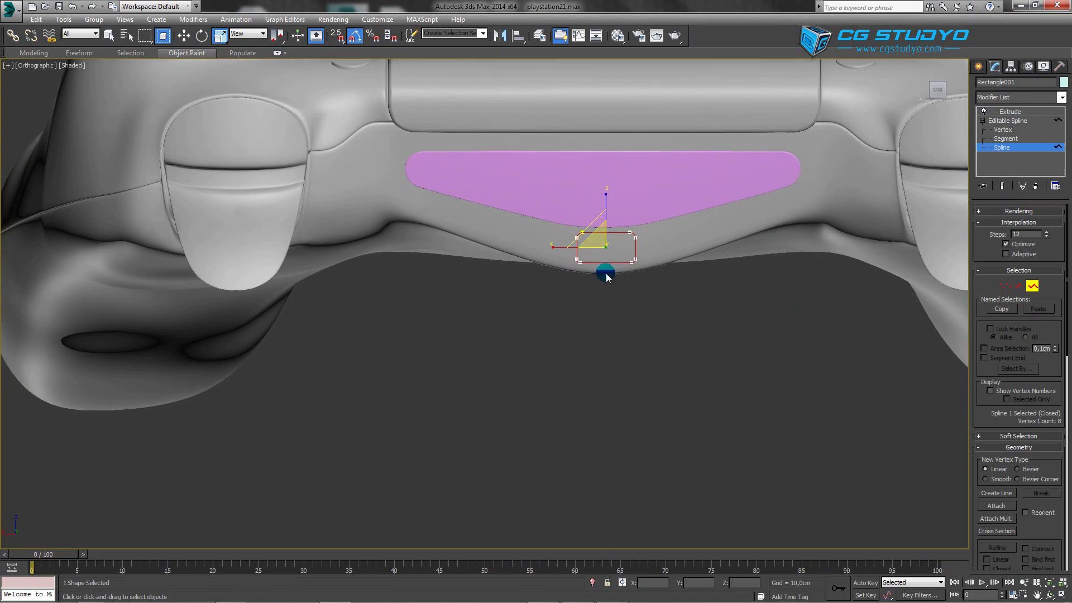
- Move the outline slightly down and slide the rectangle left along X in wireframe
{"action": "scroll", "coordinate": [607, 277], "scroll_direction": "up", "scroll_amount": 2}
{"action": "scroll", "coordinate": [605, 272], "scroll_direction": "up", "scroll_amount": 3}
{"action": "key", "text": "w"}
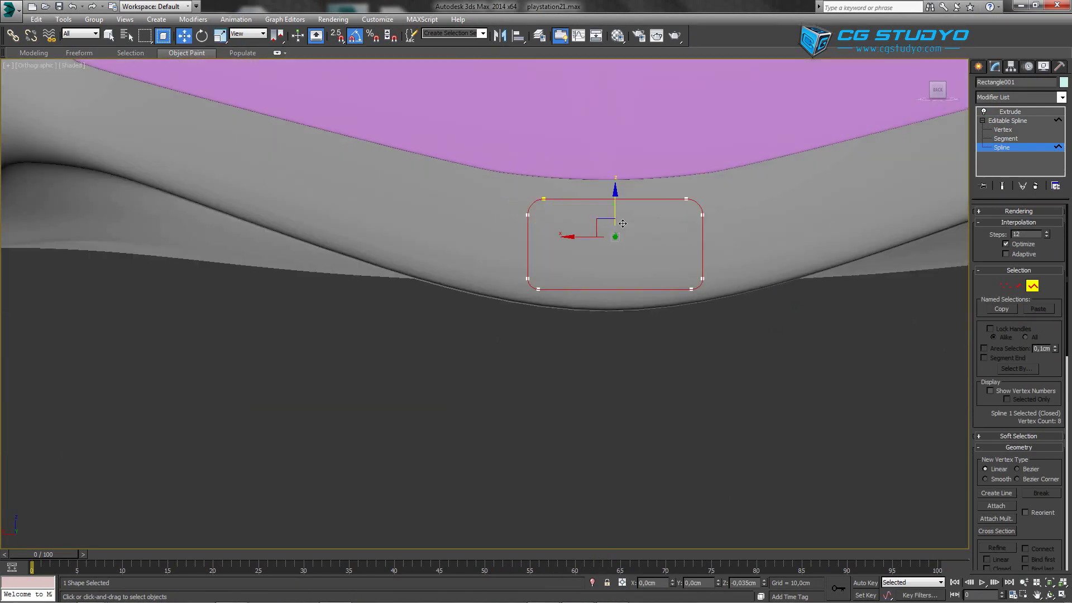
{"action": "left_click_drag", "start_coordinate": [622, 223], "coordinate": [624, 231]}
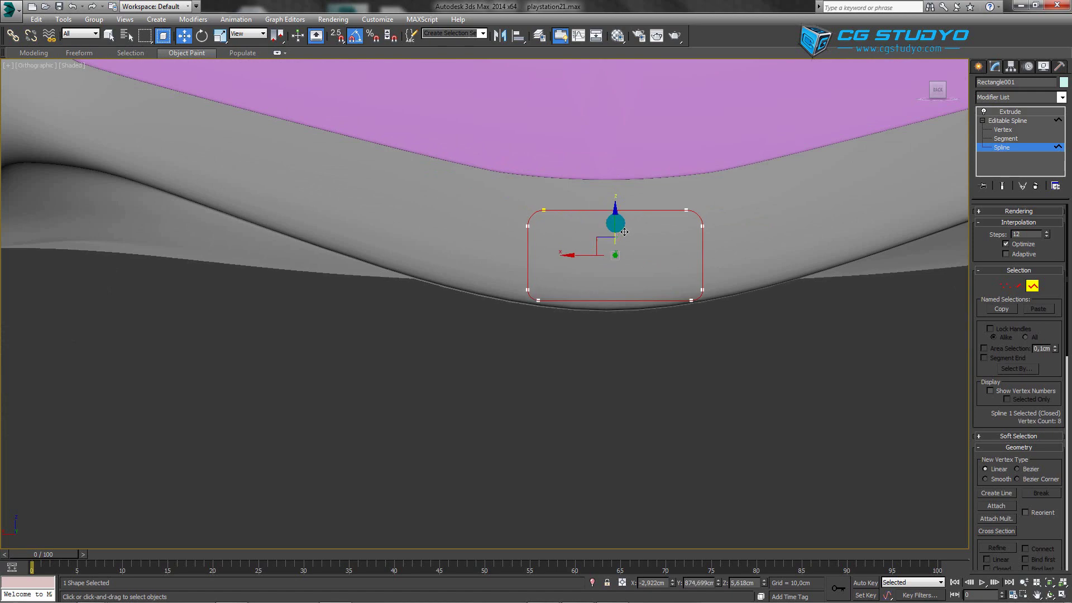
{"action": "scroll", "coordinate": [624, 231], "scroll_direction": "down", "scroll_amount": 2}
{"action": "scroll", "coordinate": [603, 226], "scroll_direction": "up", "scroll_amount": 2}
{"action": "scroll", "coordinate": [584, 223], "scroll_direction": "up", "scroll_amount": 2}
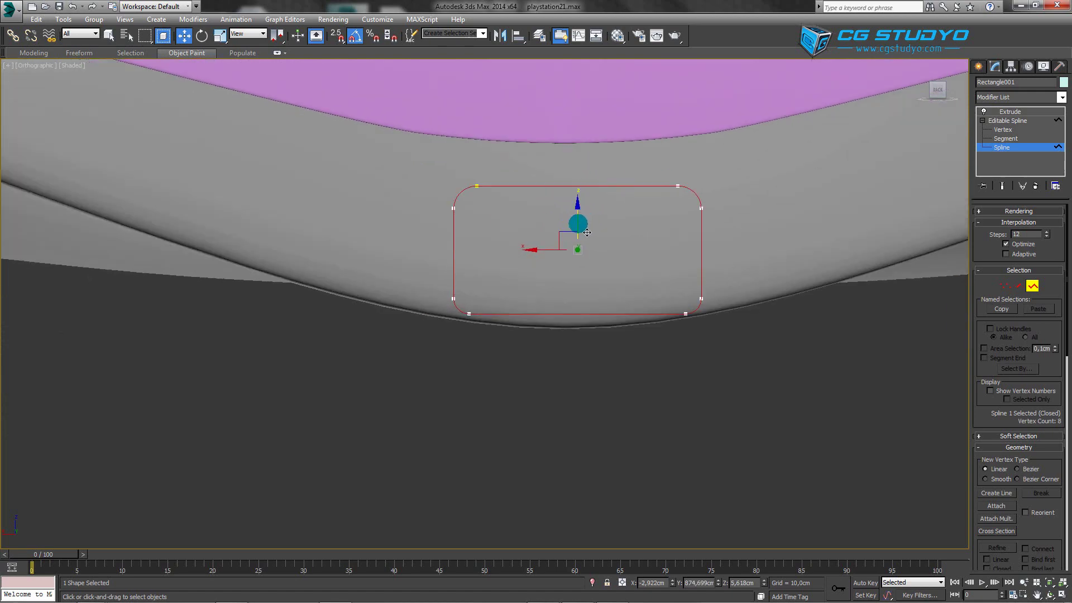
{"action": "key", "text": "F3"}
{"action": "key", "text": "F3"}
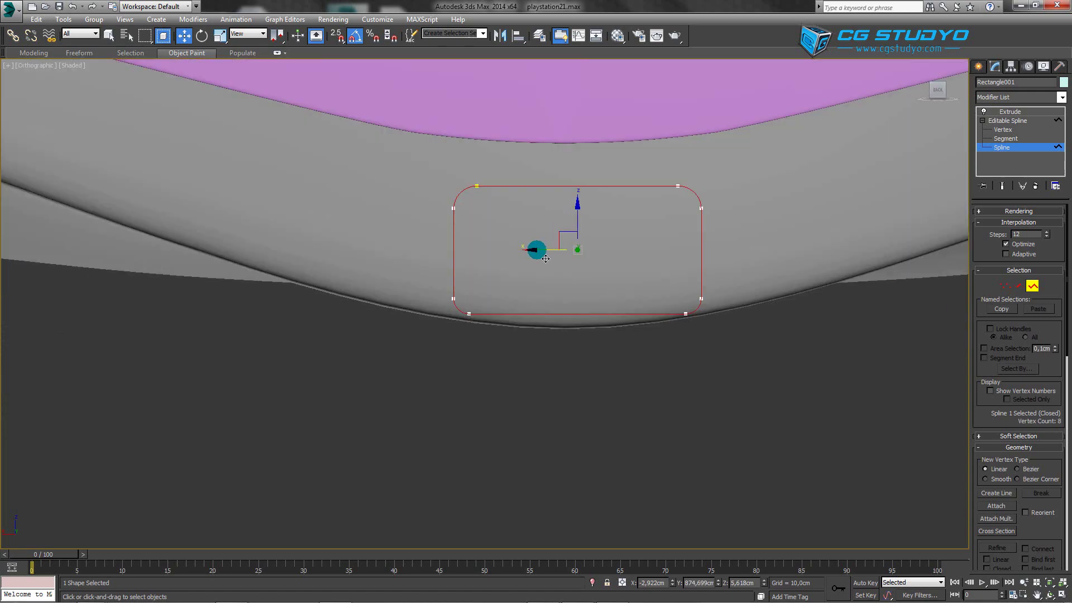
{"action": "left_click_drag", "start_coordinate": [535, 249], "coordinate": [523, 250]}
{"action": "key", "text": "F3"}
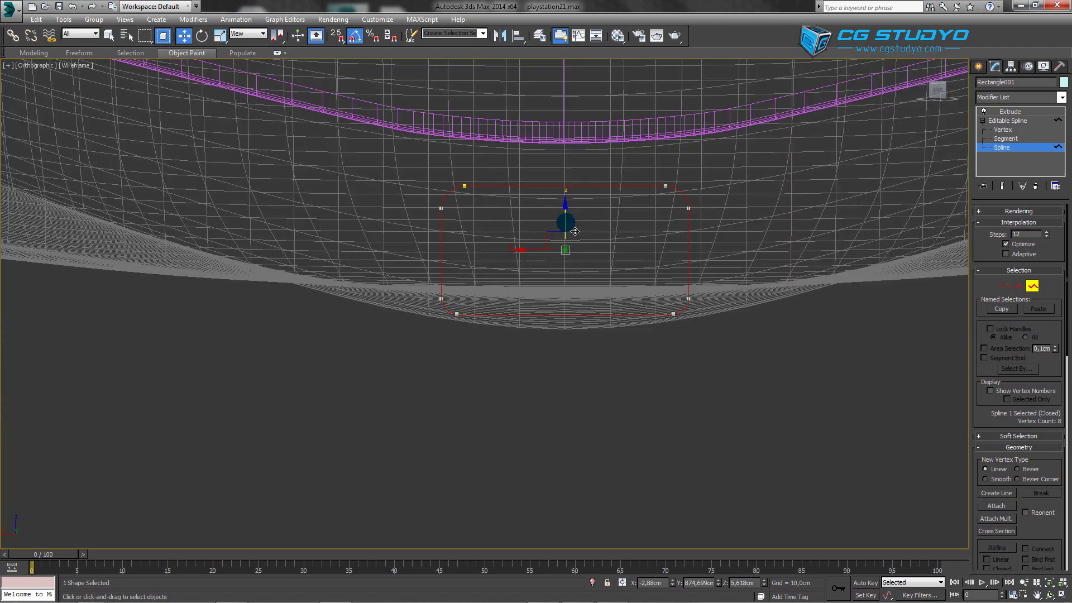
- Return to shaded display and exit spline editing with the housing selected
{"action": "scroll", "coordinate": [574, 231], "scroll_direction": "up", "scroll_amount": 2}
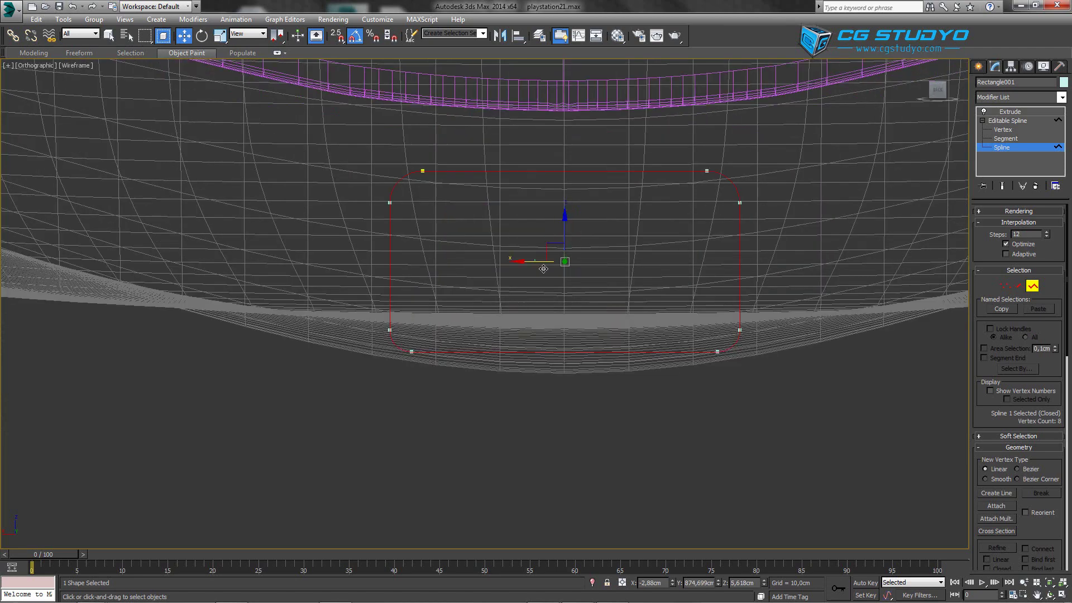
{"action": "scroll", "coordinate": [522, 279], "scroll_direction": "down", "scroll_amount": 4}
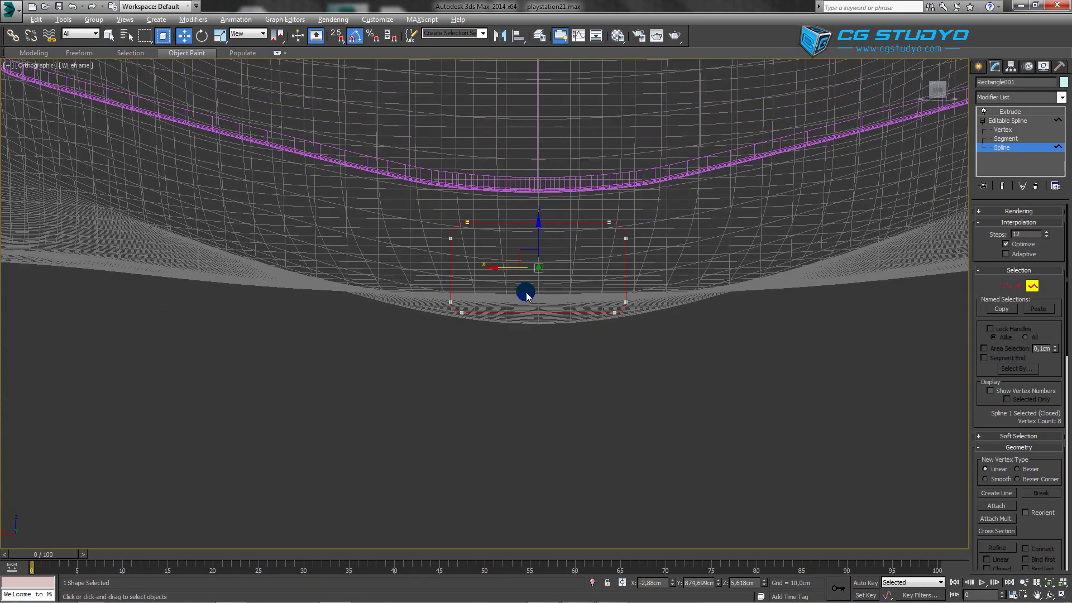
{"action": "scroll", "coordinate": [522, 290], "scroll_direction": "down", "scroll_amount": 3}
{"action": "middle_click_drag", "start_coordinate": [535, 275], "coordinate": [767, 189], "text": "alt"}
{"action": "scroll", "coordinate": [502, 210], "scroll_direction": "up", "scroll_amount": 4}
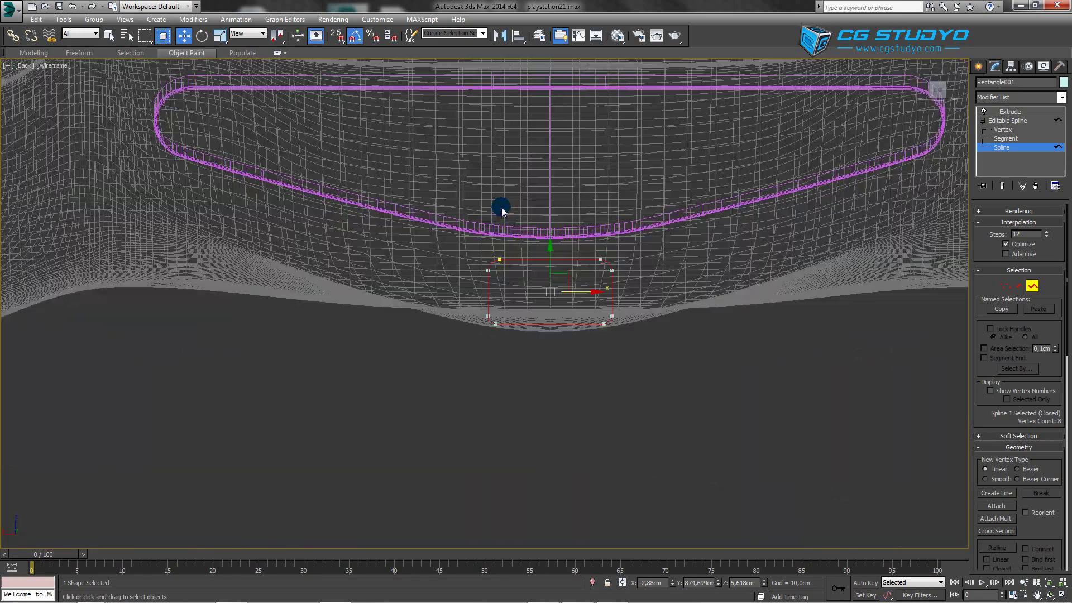
{"action": "key", "text": "F3"}
{"action": "left_click", "coordinate": [577, 333]}
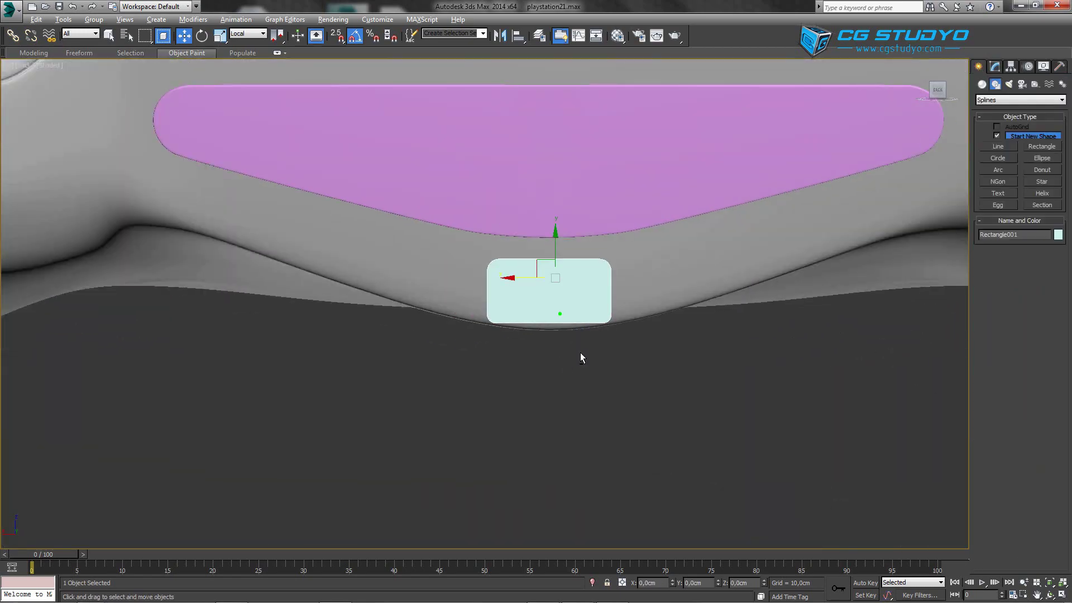
{"action": "scroll", "coordinate": [581, 353], "scroll_direction": "down", "scroll_amount": 5}
{"action": "middle_click_drag", "start_coordinate": [577, 335], "coordinate": [506, 263], "text": "alt"}
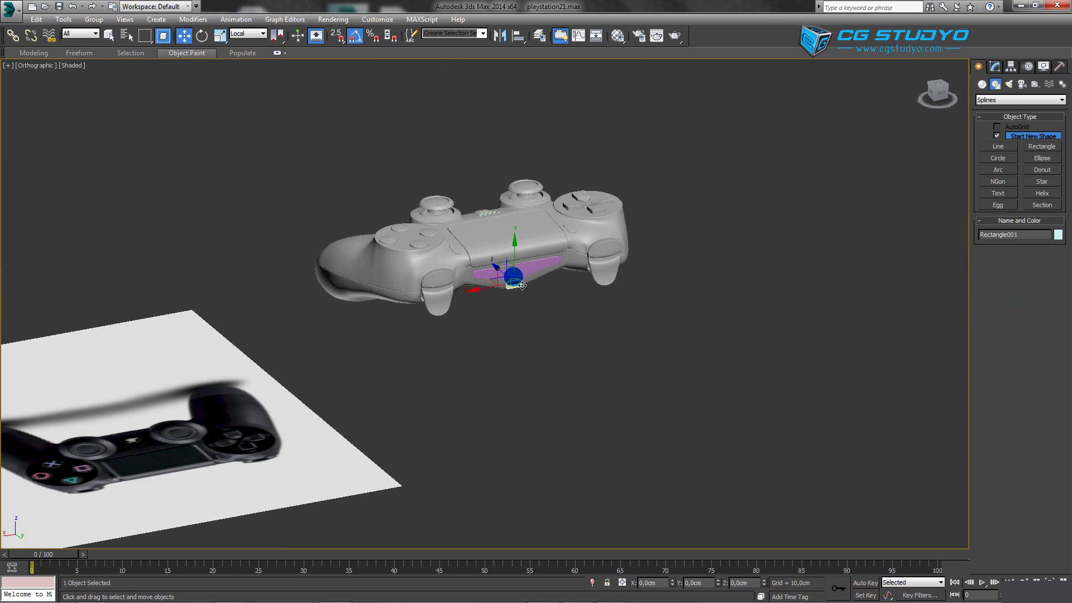
{"action": "scroll", "coordinate": [507, 275], "scroll_direction": "up", "scroll_amount": 5}
- Check the port reference photo and raise the housing slightly along Y
{"action": "left_click", "coordinate": [544, 593]}
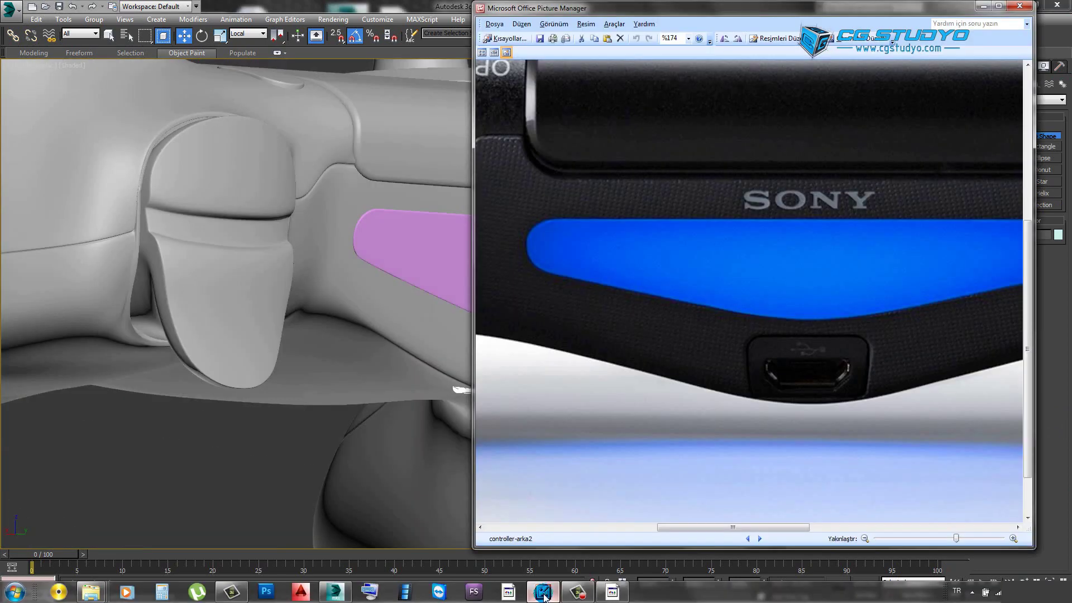
{"action": "left_click", "coordinate": [544, 593]}
{"action": "scroll", "coordinate": [584, 280], "scroll_direction": "up", "scroll_amount": 5}
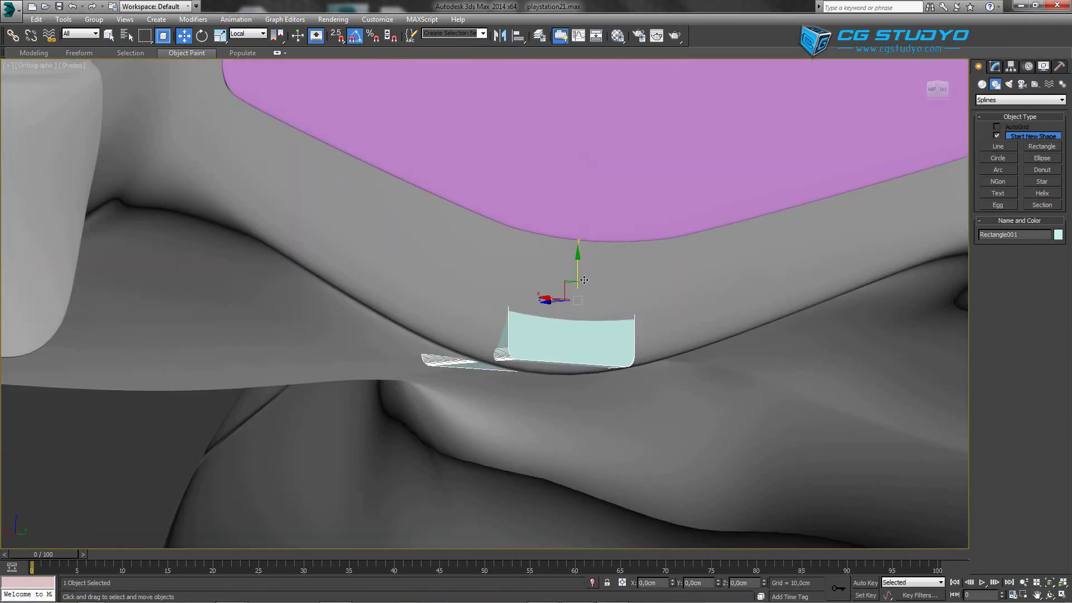
{"action": "left_click_drag", "start_coordinate": [584, 279], "coordinate": [583, 271]}
- Tilt the port housing -10° about X to follow the controller's curved edge
{"action": "key", "text": "e"}
{"action": "key", "text": "F3"}
{"action": "mouse_move", "coordinate": [584, 271]}
{"action": "middle_mouse_down", "text": "alt"}
{"action": "mouse_move", "coordinate": [596, 332]}
{"action": "mouse_move", "coordinate": [572, 284]}
{"action": "middle_mouse_up", "text": "alt"}
{"action": "key", "text": "w"}
{"action": "key", "text": "F3"}
{"action": "key", "text": "e"}
{"action": "left_click_drag", "start_coordinate": [612, 272], "coordinate": [625, 285]}
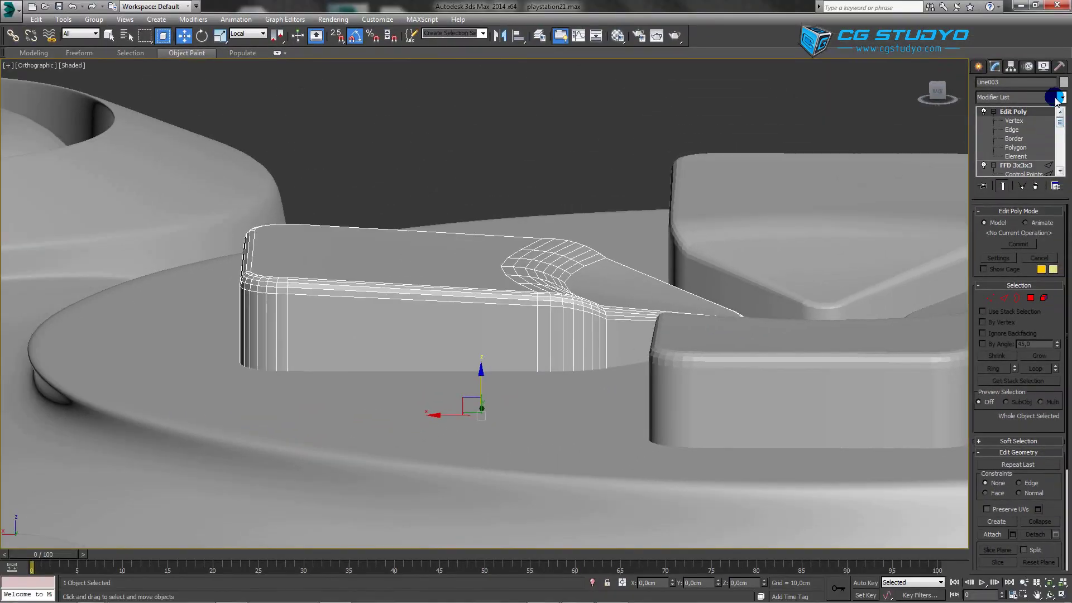
- Add a Smooth modifier to Line003 with Auto Smooth turned on
{"action": "left_click", "coordinate": [1056, 98]}
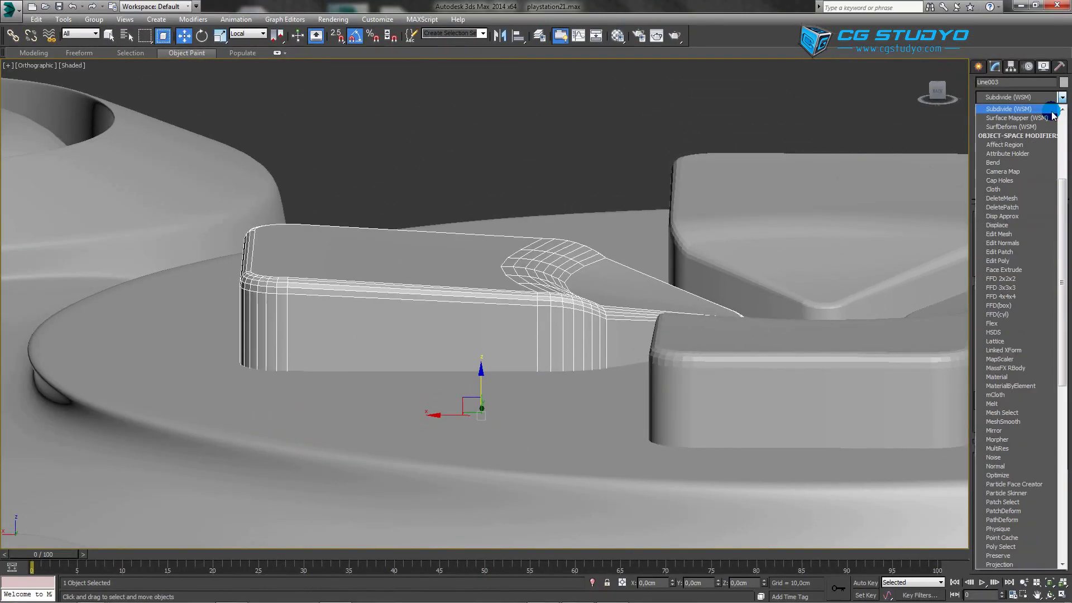
{"action": "scroll", "coordinate": [1015, 279], "scroll_direction": "down", "scroll_amount": 4}
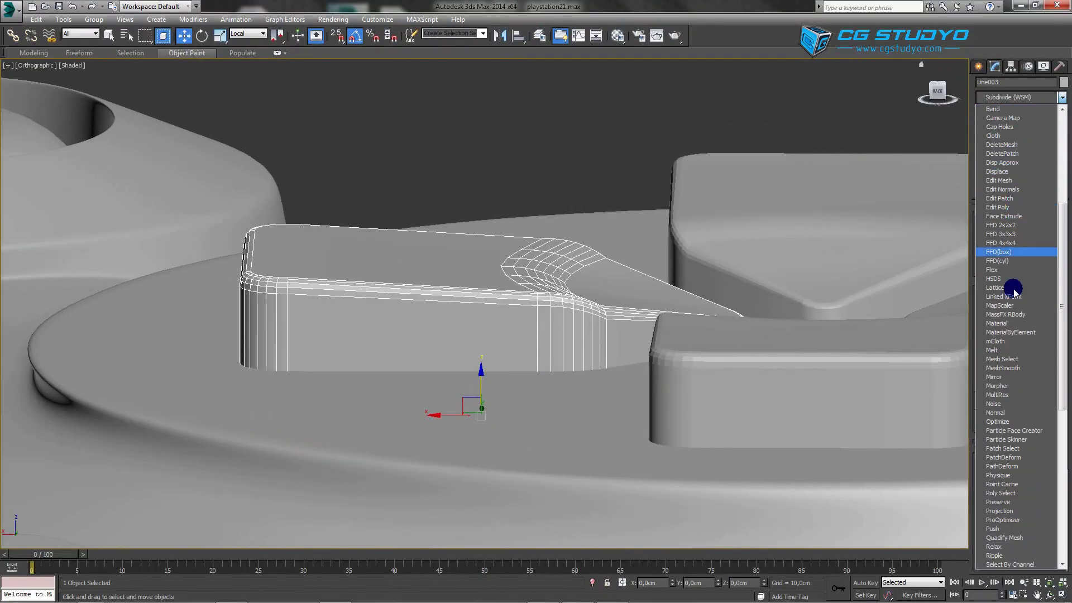
{"action": "scroll", "coordinate": [1014, 452], "scroll_direction": "down", "scroll_amount": 3}
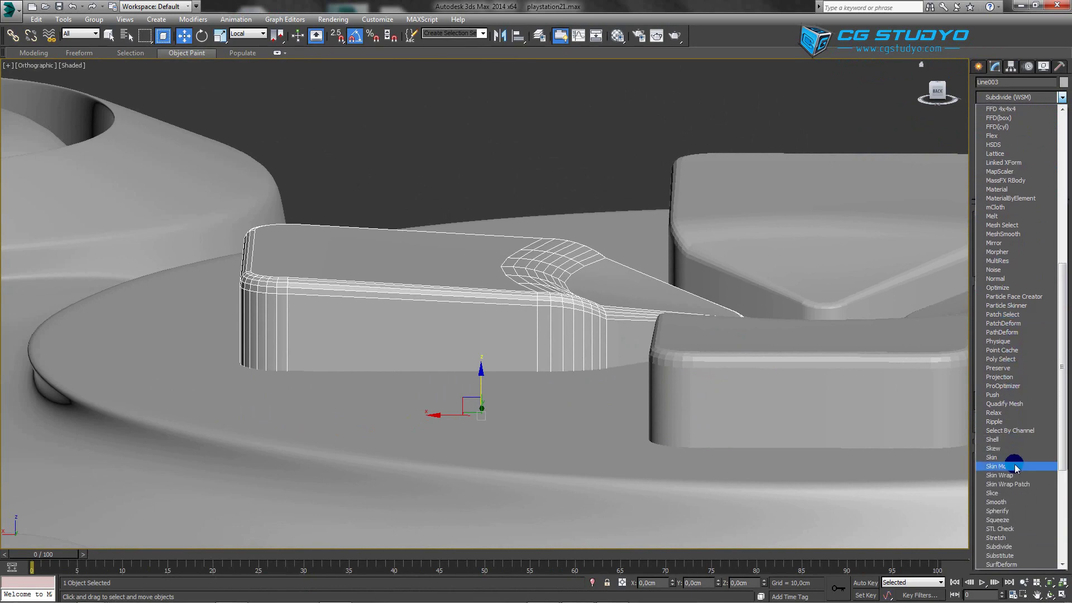
{"action": "left_click", "coordinate": [1005, 501]}
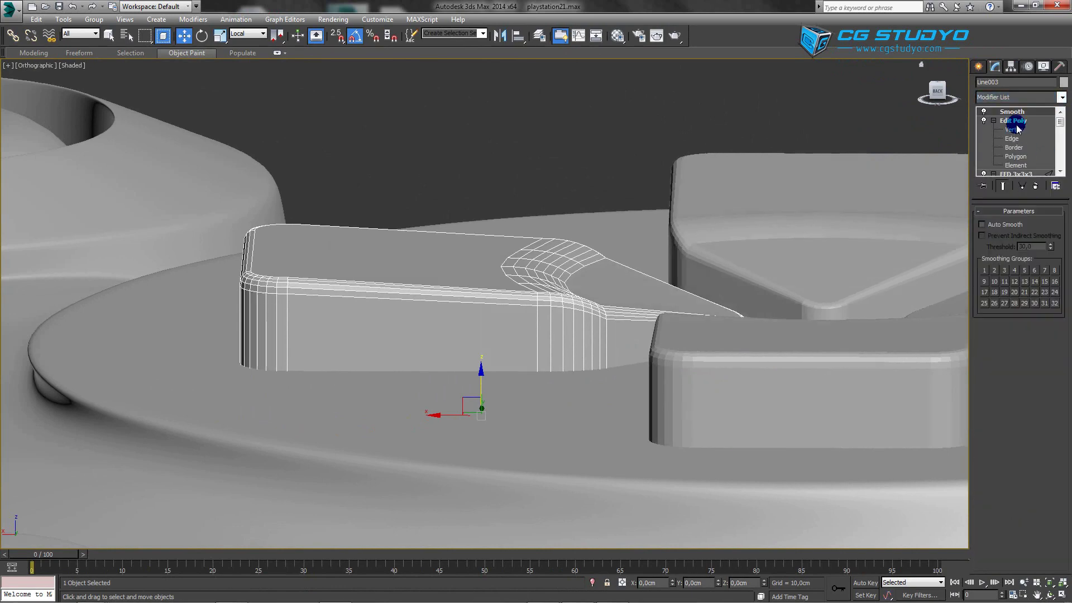
{"action": "left_click", "coordinate": [981, 224]}
- Deselect Line003 and pan the view along the controller's edge
{"action": "left_click", "coordinate": [978, 66]}
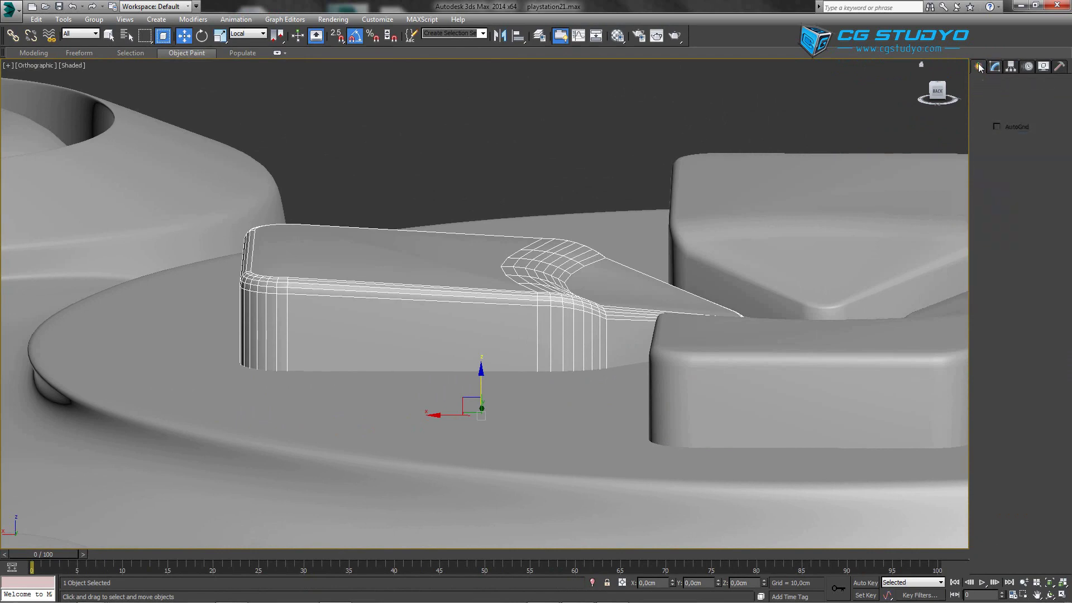
{"action": "left_click", "coordinate": [995, 83]}
{"action": "left_click", "coordinate": [666, 128]}
{"action": "mouse_move", "coordinate": [568, 202]}
{"action": "middle_mouse_down"}
{"action": "mouse_move", "coordinate": [570, 175]}
{"action": "mouse_move", "coordinate": [599, 223]}
{"action": "middle_mouse_up"}
{"action": "scroll", "coordinate": [569, 176], "scroll_direction": "down", "scroll_amount": 5}
{"action": "scroll", "coordinate": [598, 223], "scroll_direction": "up", "scroll_amount": 6}
{"action": "scroll", "coordinate": [609, 251], "scroll_direction": "up", "scroll_amount": 2}
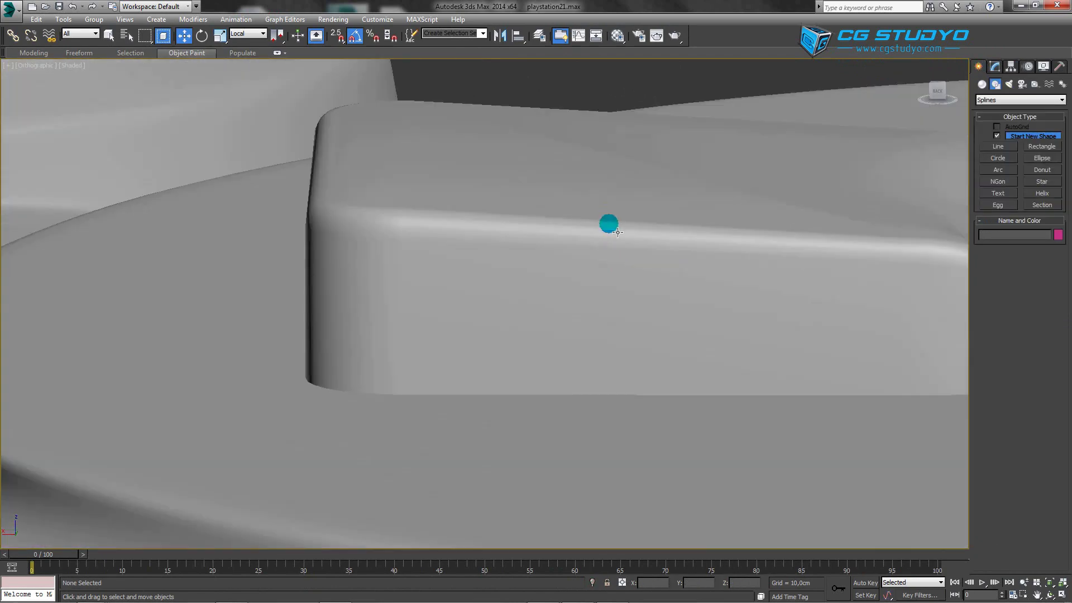
- Select the rounded-rectangle housing below the lightbar and compare it with the port reference photo
{"action": "scroll", "coordinate": [609, 223], "scroll_direction": "down", "scroll_amount": 6}
{"action": "scroll", "coordinate": [602, 280], "scroll_direction": "down", "scroll_amount": 3}
{"action": "middle_click_drag", "start_coordinate": [601, 280], "coordinate": [540, 239]}
{"action": "scroll", "coordinate": [558, 232], "scroll_direction": "up", "scroll_amount": 4}
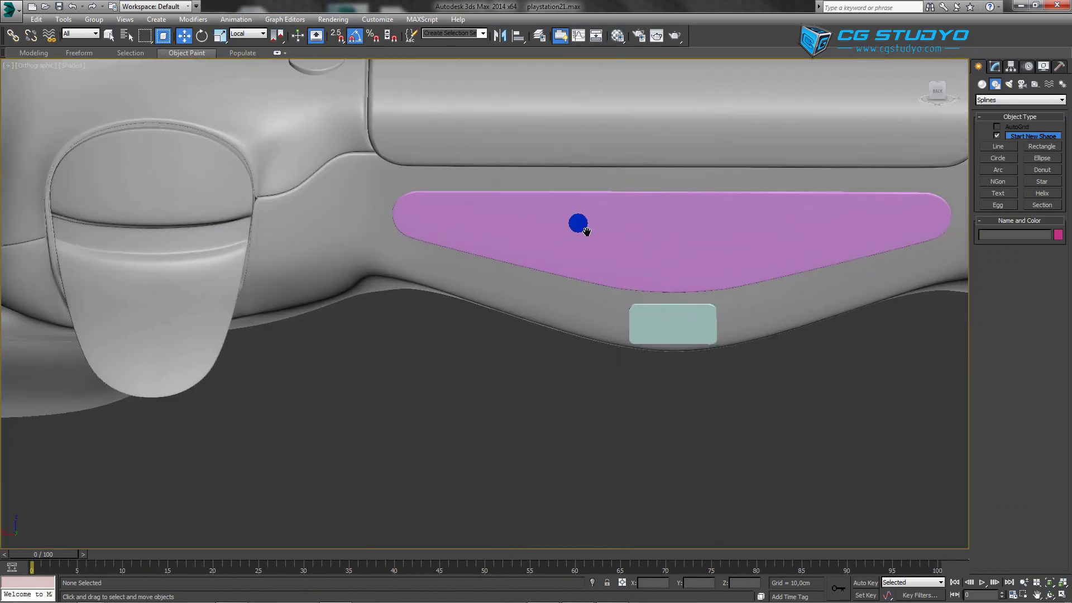
{"action": "scroll", "coordinate": [715, 335], "scroll_direction": "up", "scroll_amount": 4}
{"action": "left_click", "coordinate": [714, 270]}
{"action": "scroll", "coordinate": [579, 425], "scroll_direction": "down", "scroll_amount": 8}
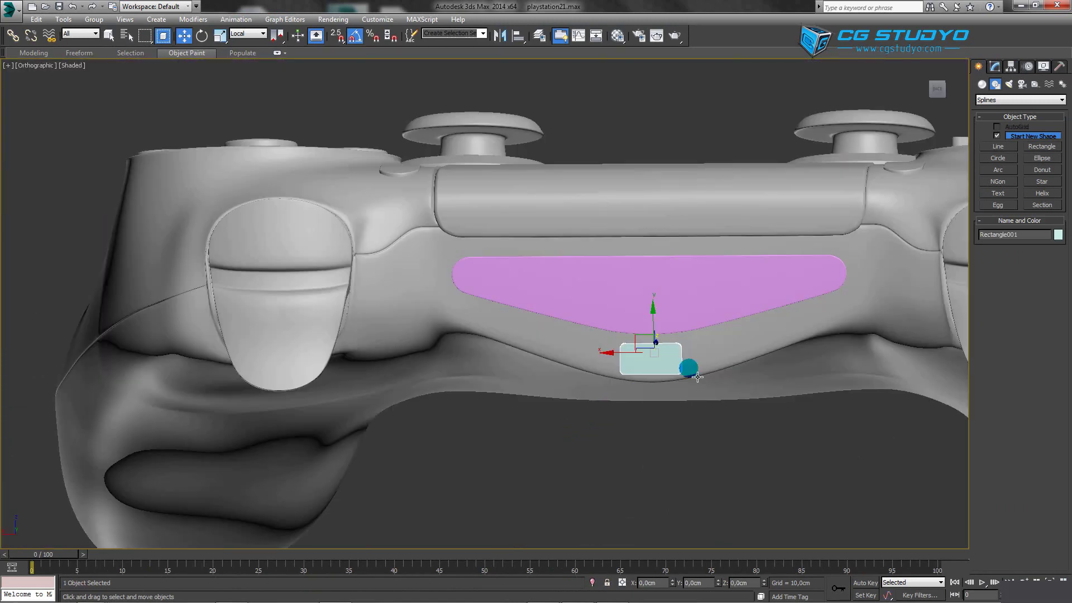
{"action": "left_click", "coordinate": [541, 591]}
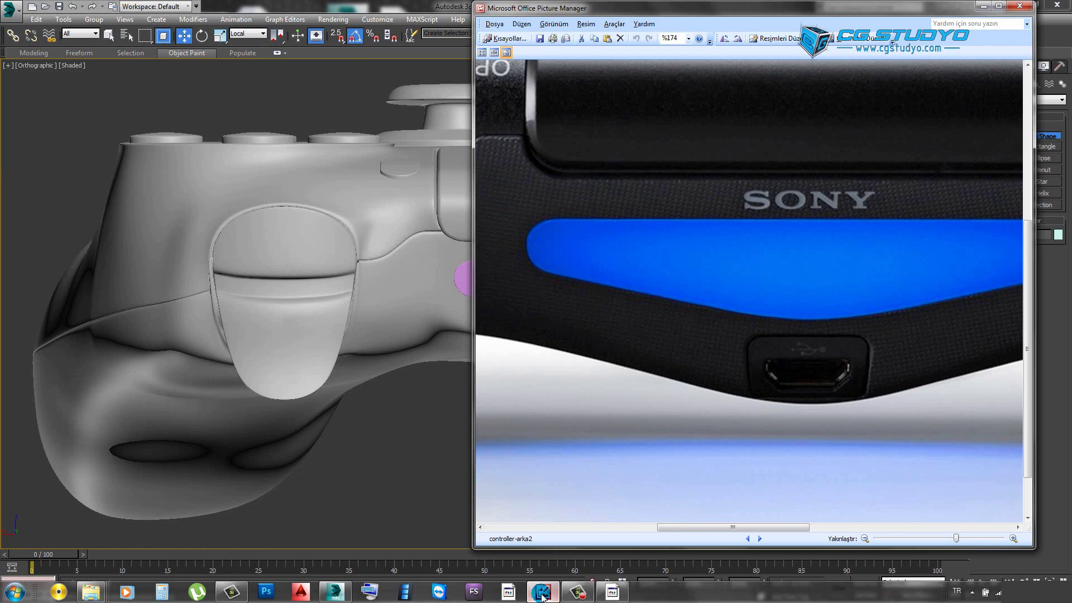
{"action": "left_click", "coordinate": [541, 593]}
{"action": "scroll", "coordinate": [697, 346], "scroll_direction": "up", "scroll_amount": 5}
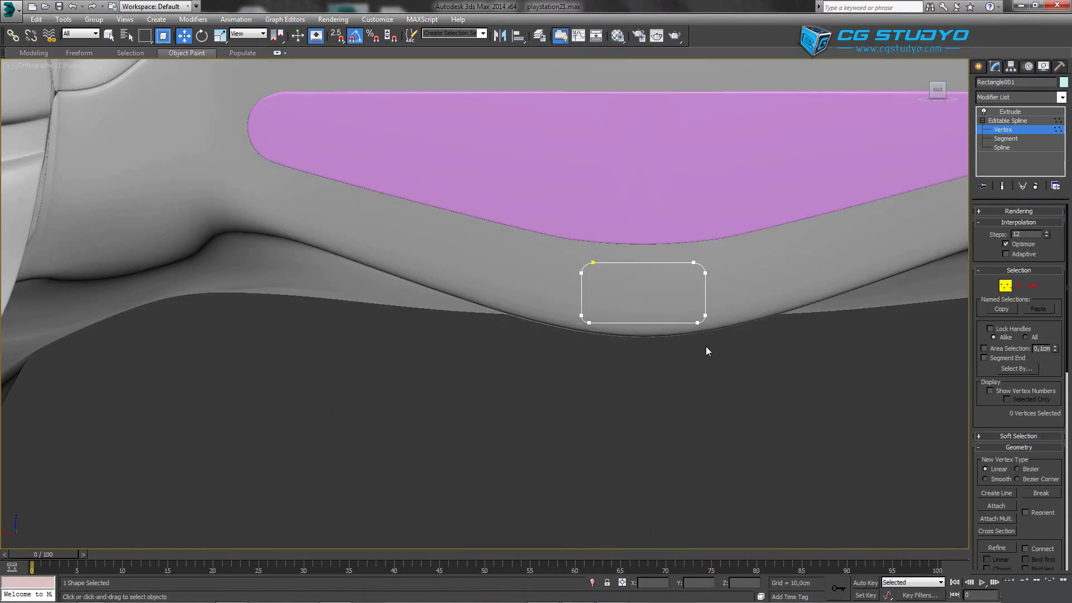
{"action": "scroll", "coordinate": [705, 350], "scroll_direction": "up", "scroll_amount": 2}
- Pull the bottom-right corner vertices slightly inward, then select the bottom-left corner pair
{"action": "left_click_drag", "start_coordinate": [740, 353], "coordinate": [521, 288]}
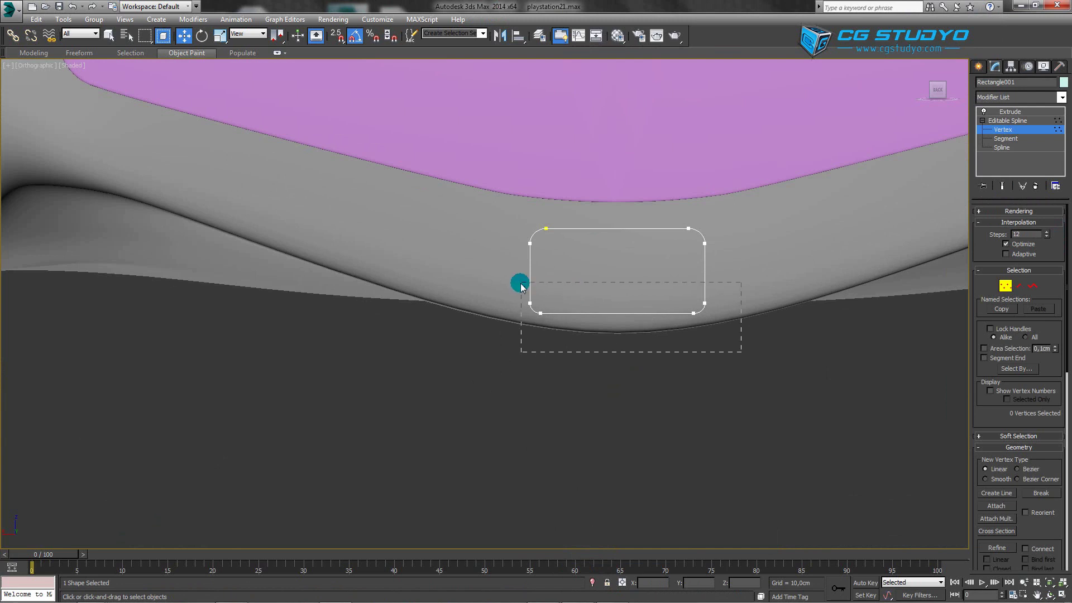
{"action": "scroll", "coordinate": [647, 334], "scroll_direction": "up", "scroll_amount": 3}
{"action": "left_click", "coordinate": [801, 353]}
{"action": "key", "text": "r"}
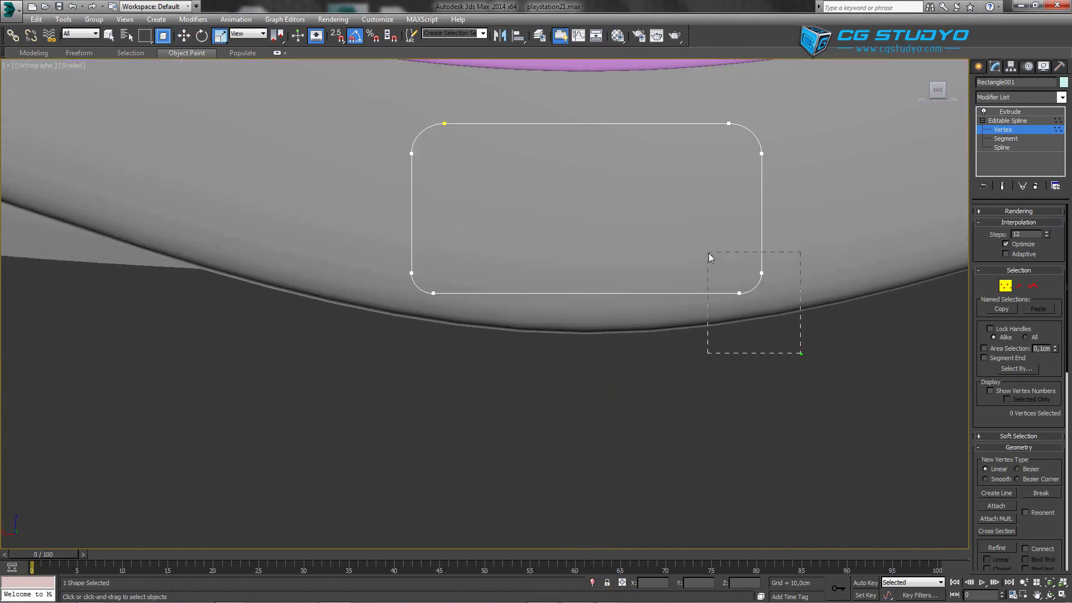
{"action": "left_click_drag", "start_coordinate": [708, 253], "coordinate": [706, 252]}
{"action": "key", "text": "w"}
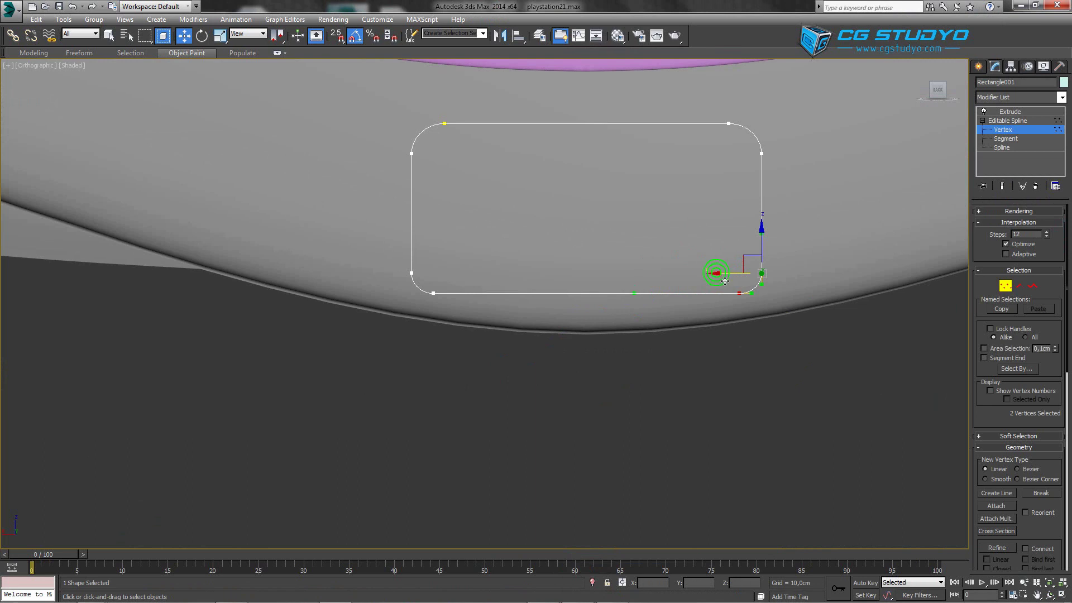
{"action": "left_click_drag", "start_coordinate": [725, 281], "coordinate": [721, 280]}
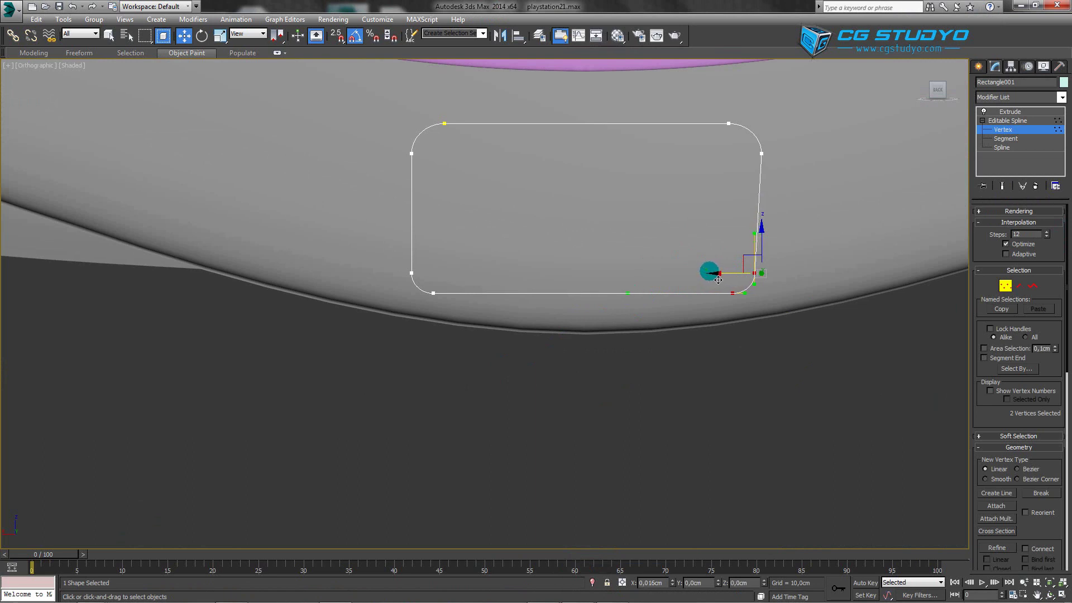
{"action": "mouse_move", "coordinate": [444, 304]}
{"action": "left_mouse_down"}
{"action": "mouse_move", "coordinate": [380, 265]}
{"action": "mouse_move", "coordinate": [389, 281]}
{"action": "left_mouse_up"}
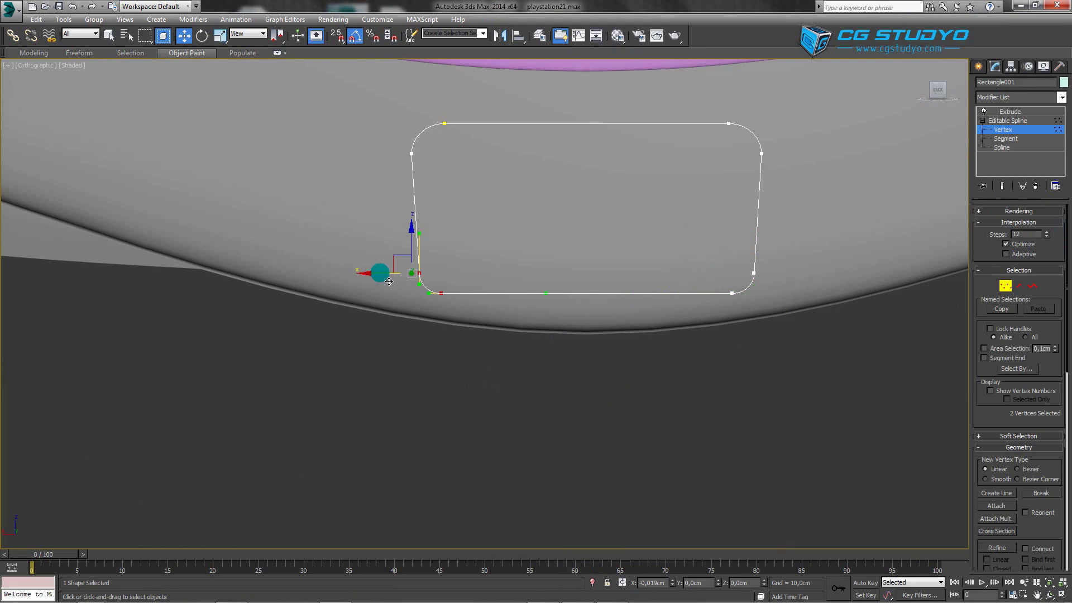
{"action": "scroll", "coordinate": [388, 281], "scroll_direction": "down", "scroll_amount": 5}
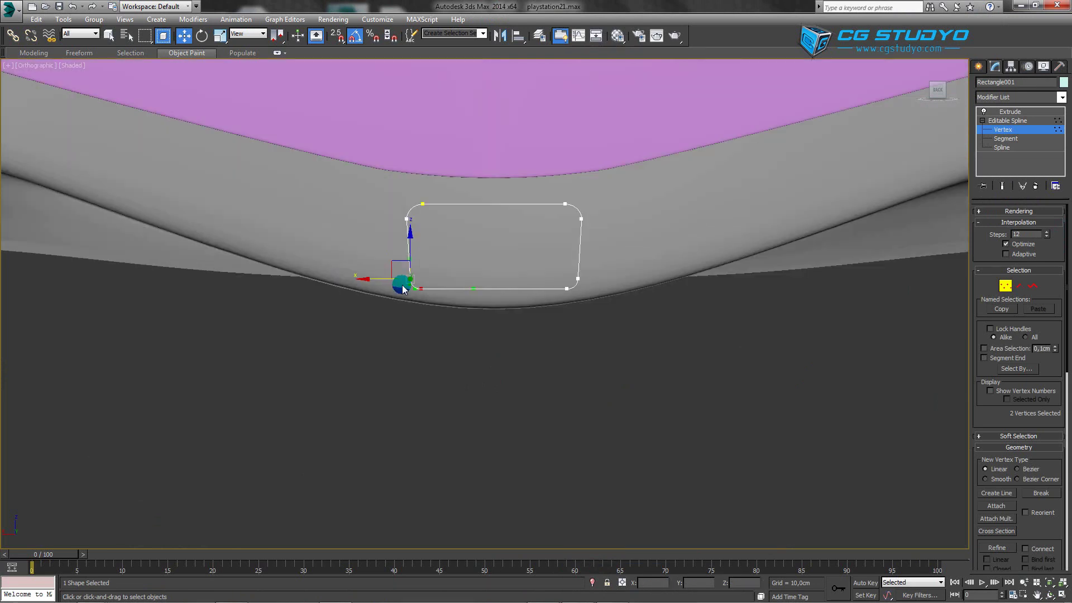
- Leave vertex editing, reselect the housing and zoom to fit it
{"action": "left_click", "coordinate": [977, 66]}
{"action": "scroll", "coordinate": [726, 254], "scroll_direction": "down", "scroll_amount": 3}
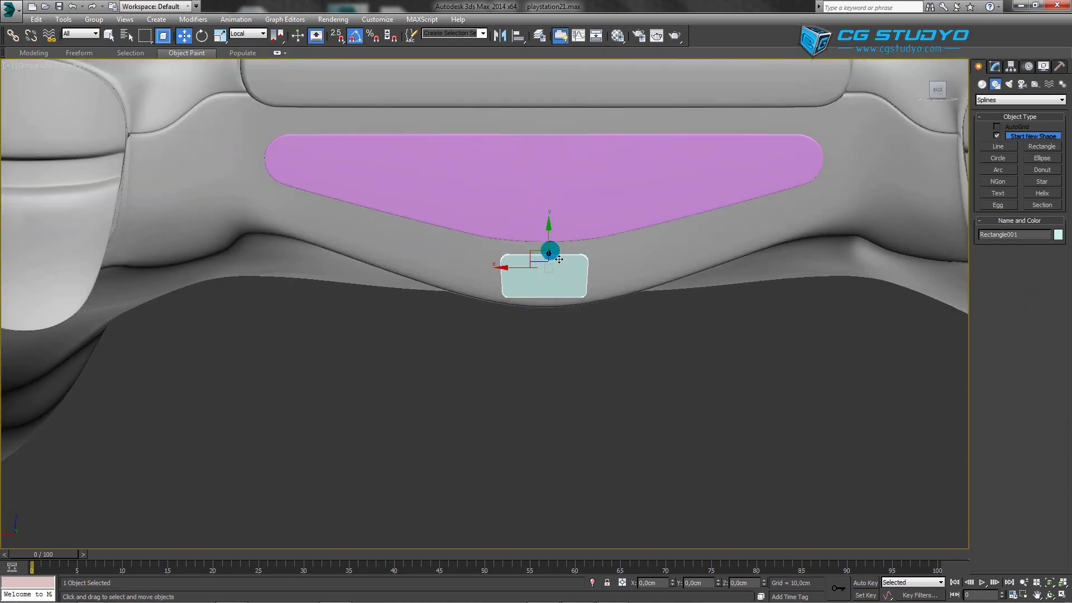
{"action": "scroll", "coordinate": [558, 262], "scroll_direction": "up", "scroll_amount": 4}
{"action": "mouse_move", "coordinate": [558, 262]}
{"action": "middle_mouse_down", "text": "alt"}
{"action": "mouse_move", "coordinate": [583, 254]}
{"action": "mouse_move", "coordinate": [581, 262]}
{"action": "middle_mouse_up", "text": "alt"}
{"action": "scroll", "coordinate": [543, 277], "scroll_direction": "down", "scroll_amount": 3}
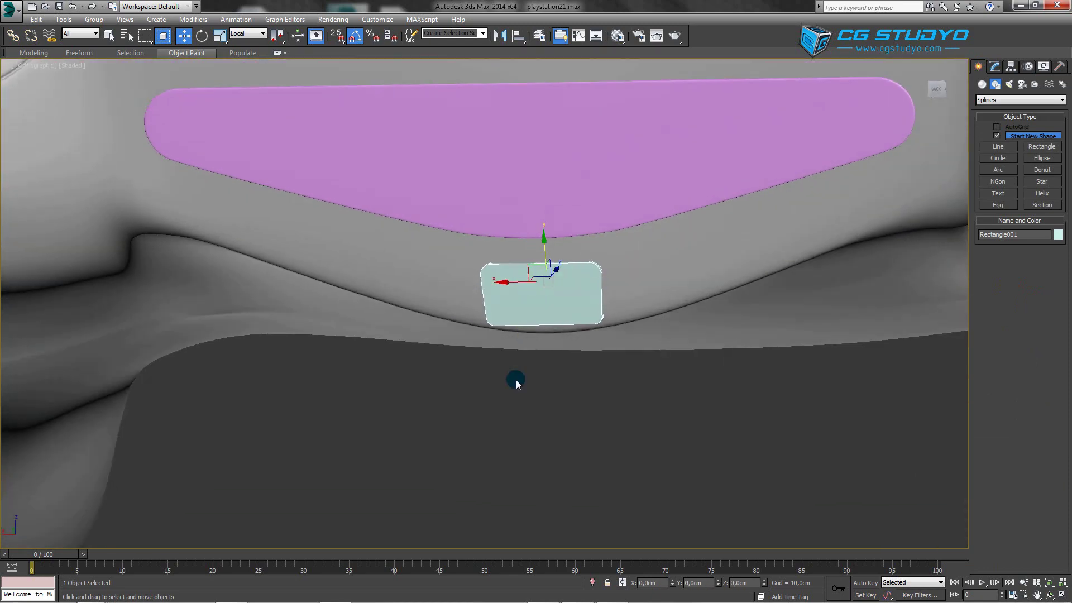
{"action": "left_click", "coordinate": [516, 379]}
{"action": "scroll", "coordinate": [537, 337], "scroll_direction": "down", "scroll_amount": 2}
{"action": "left_click", "coordinate": [537, 337]}
{"action": "key", "text": "z"}
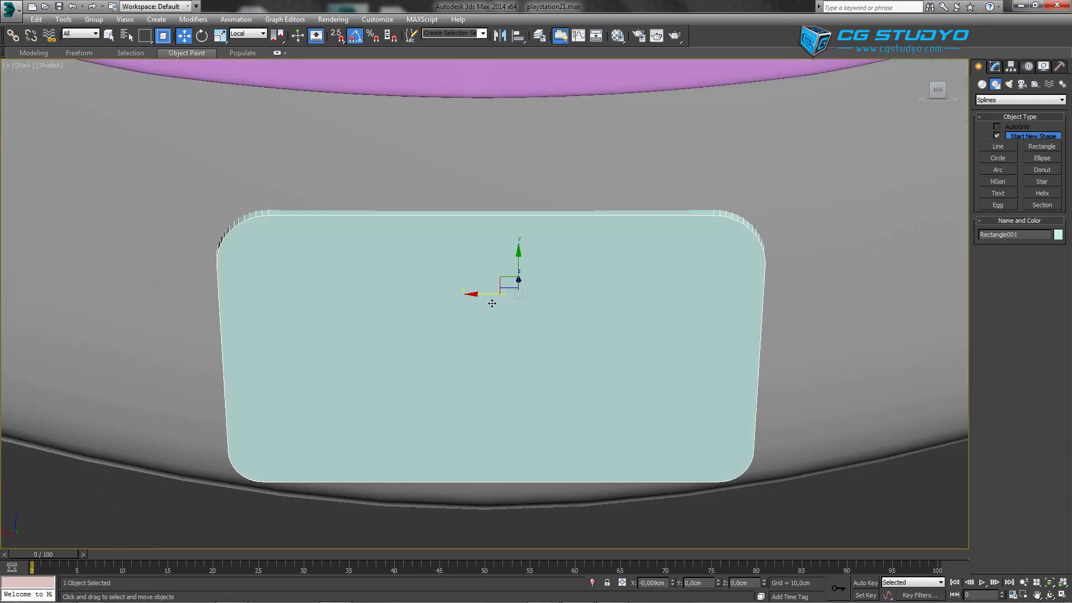
{"action": "scroll", "coordinate": [491, 303], "scroll_direction": "down", "scroll_amount": 3}
{"action": "middle_click_drag", "start_coordinate": [492, 303], "coordinate": [486, 310], "text": "alt"}
{"action": "scroll", "coordinate": [486, 310], "scroll_direction": "down", "scroll_amount": 3}
{"action": "scroll", "coordinate": [481, 315], "scroll_direction": "up", "scroll_amount": 5}
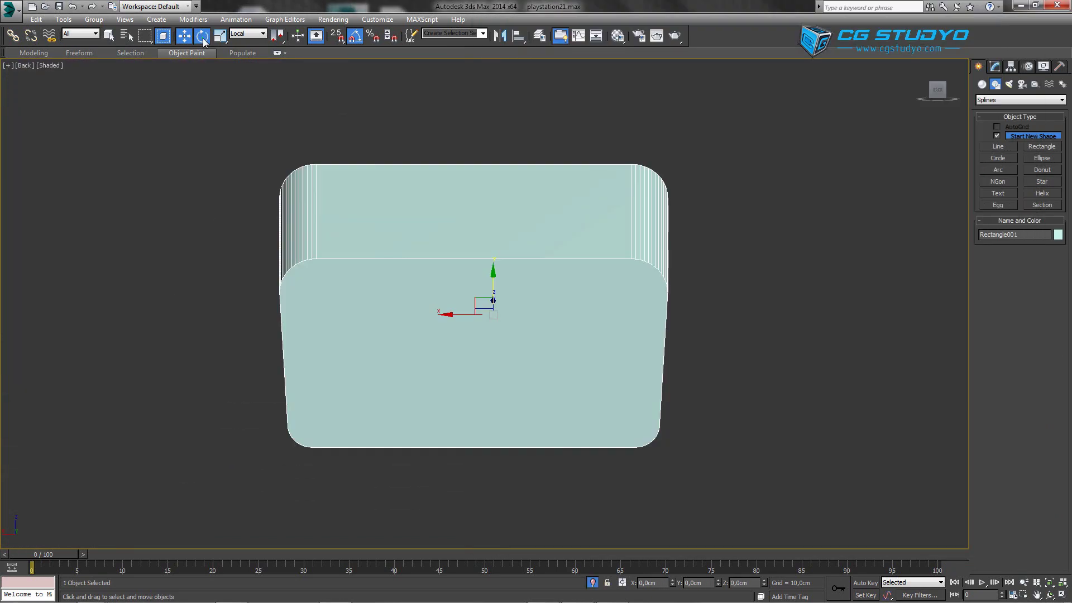
- Rotate the housing about X via Transform Type-In so its front faces forward, then deselect
{"action": "left_click", "coordinate": [202, 36]}
{"action": "left_click", "coordinate": [649, 583]}
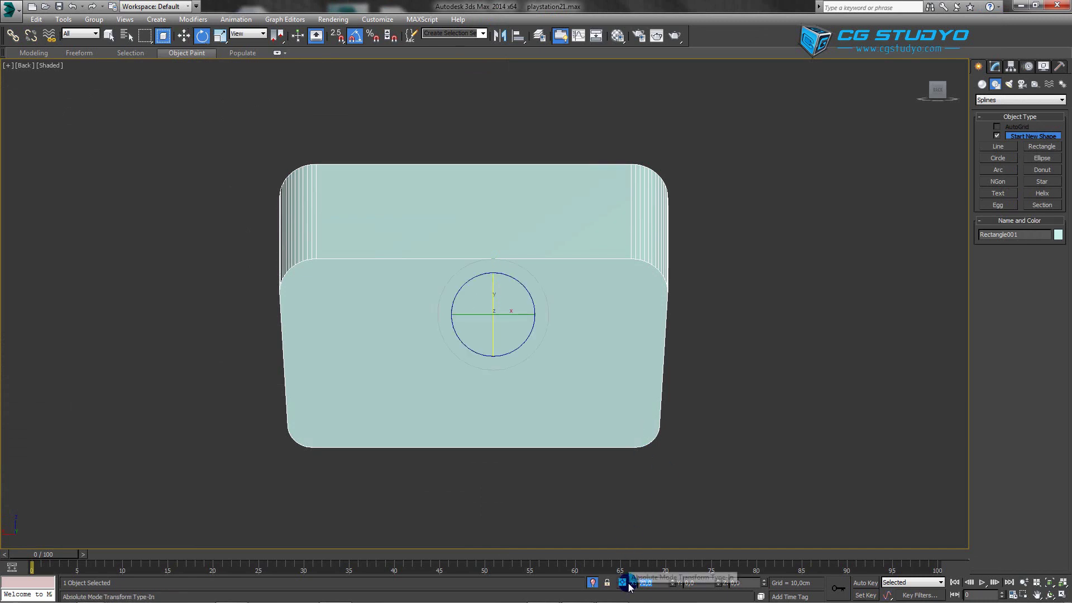
{"action": "key", "text": "Return"}
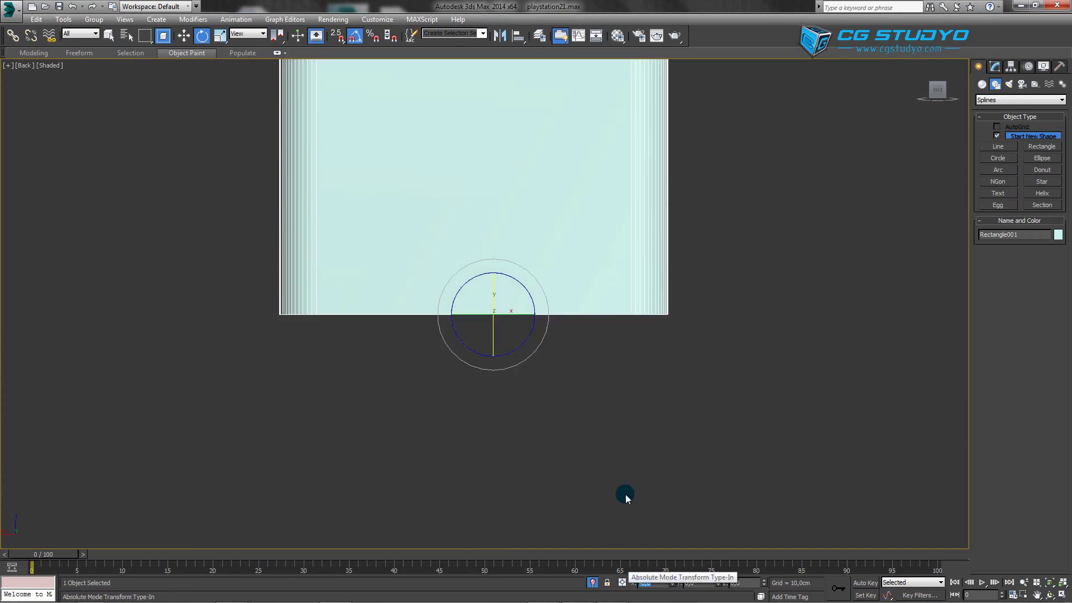
{"action": "scroll", "coordinate": [594, 424], "scroll_direction": "down", "scroll_amount": 3}
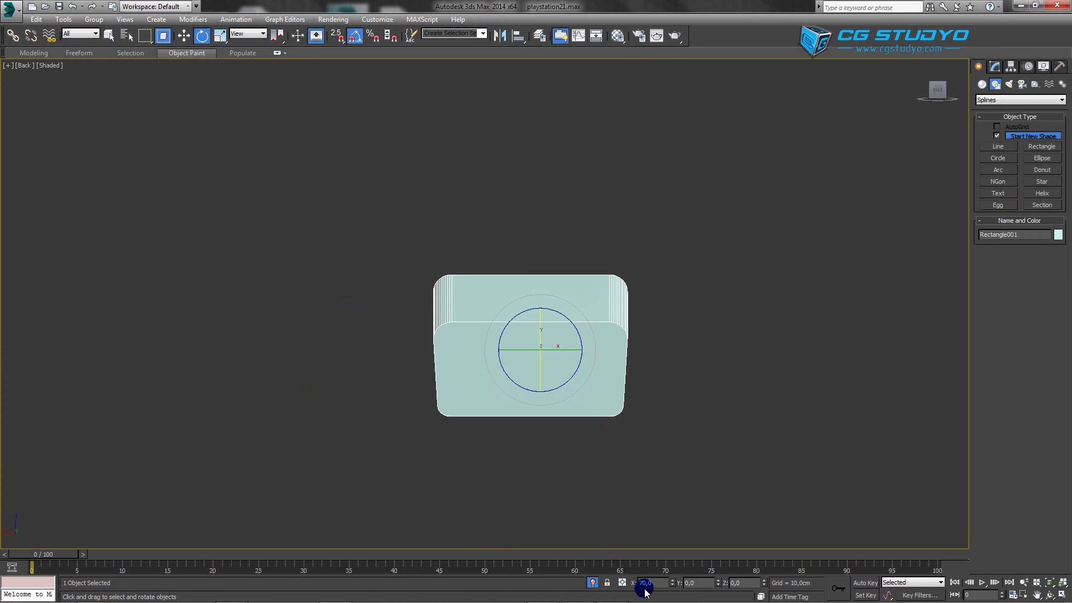
{"action": "key", "text": "Return"}
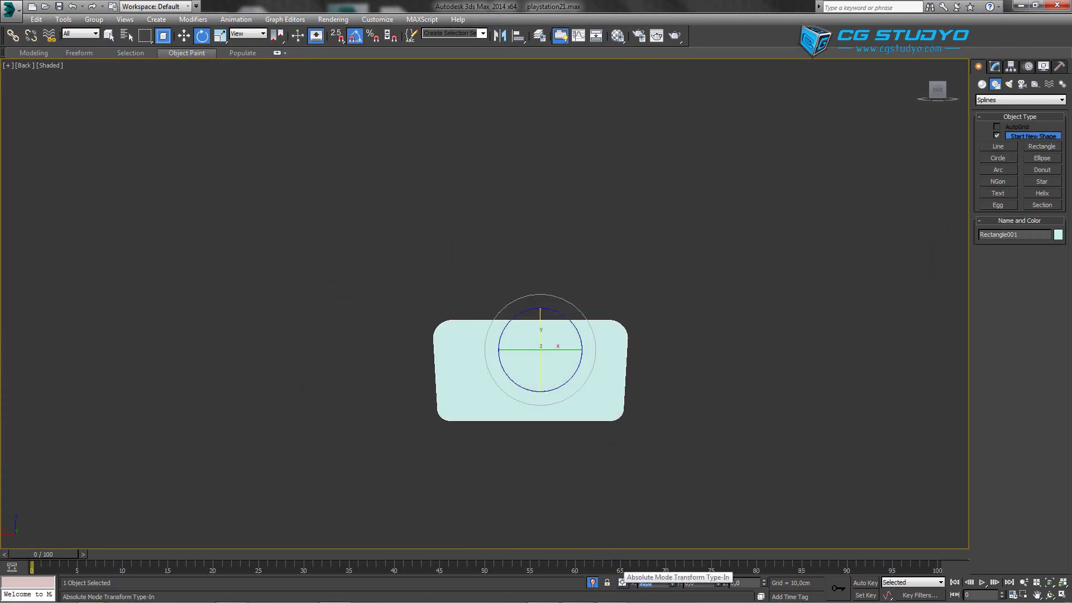
{"action": "left_click", "coordinate": [546, 505]}
{"action": "scroll", "coordinate": [580, 426], "scroll_direction": "up", "scroll_amount": 2}
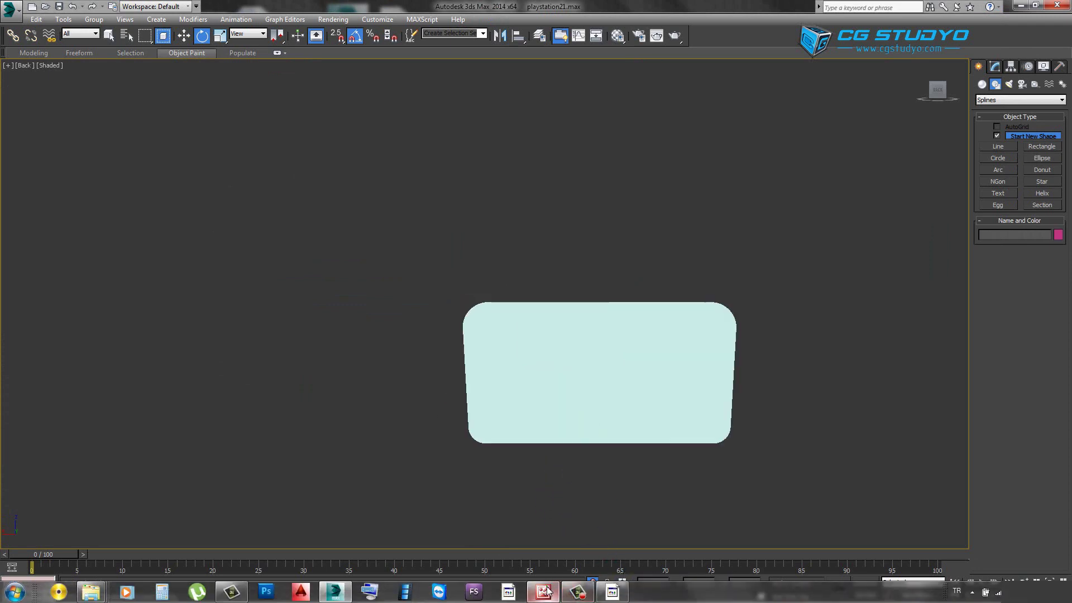
- Draw a closed five-point line spline with a slanted lower-left edge on the housing's face
{"action": "left_click", "coordinate": [998, 146]}
{"action": "scroll", "coordinate": [630, 274], "scroll_direction": "up", "scroll_amount": 2}
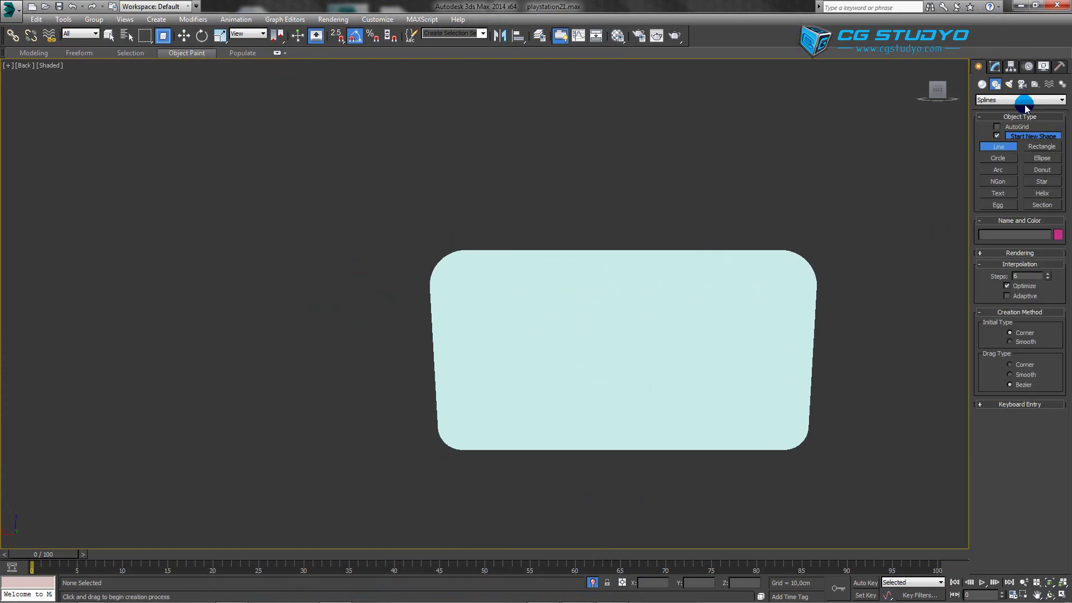
{"action": "left_click", "coordinate": [440, 234]}
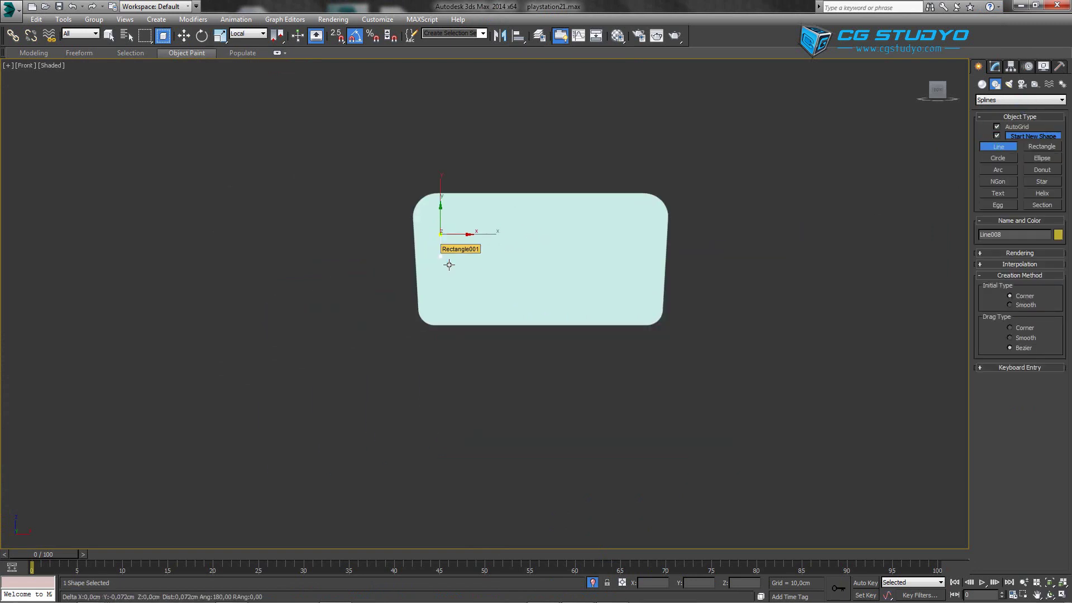
{"action": "left_click", "coordinate": [440, 257]}
{"action": "left_click", "coordinate": [478, 297]}
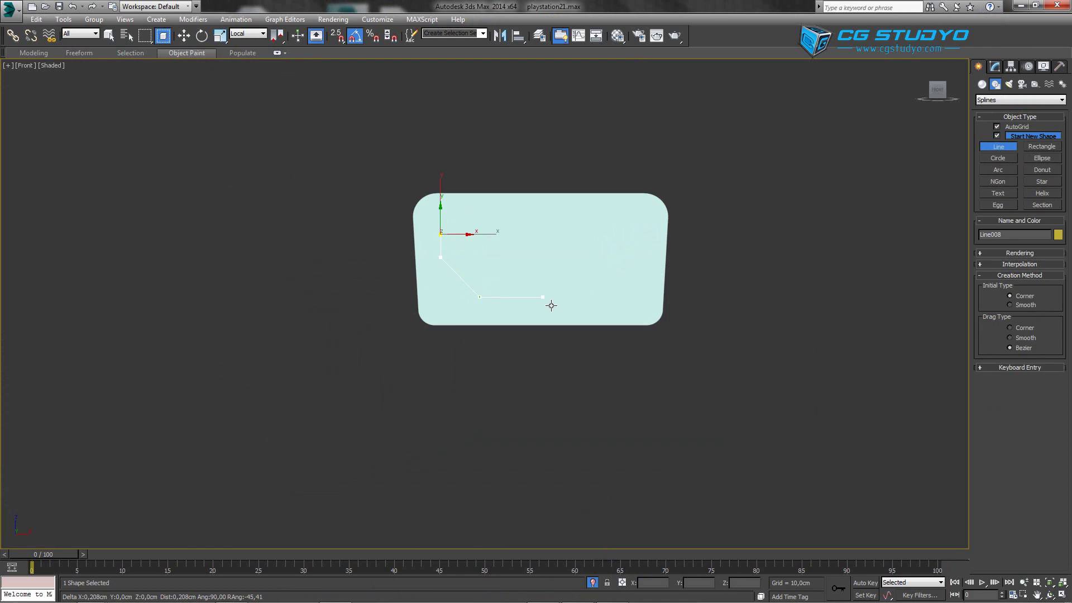
{"action": "left_click", "coordinate": [547, 297]}
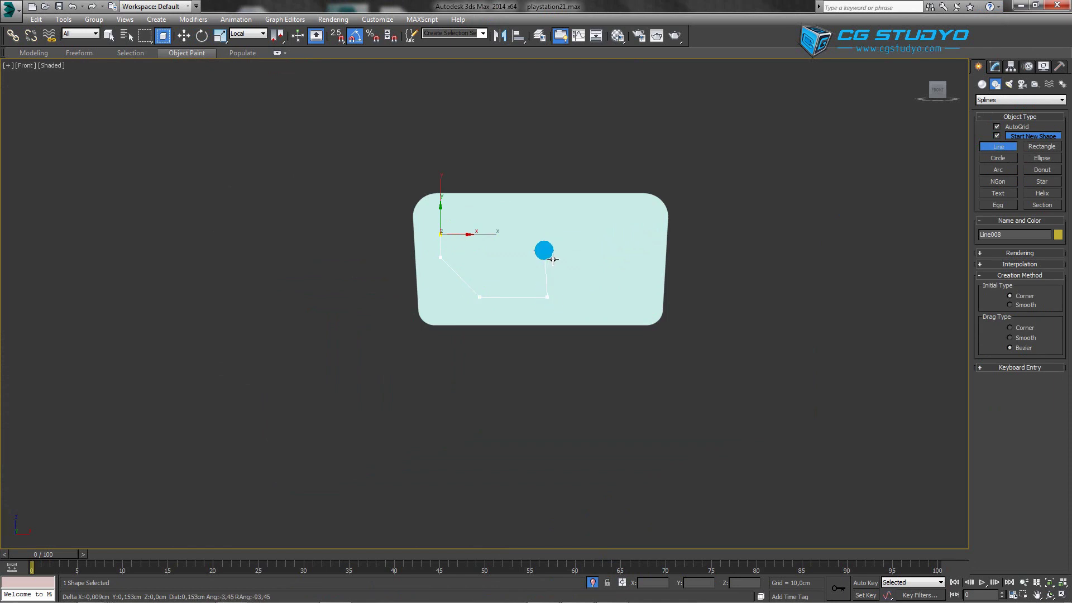
{"action": "left_click", "coordinate": [547, 232]}
{"action": "left_click", "coordinate": [441, 234]}
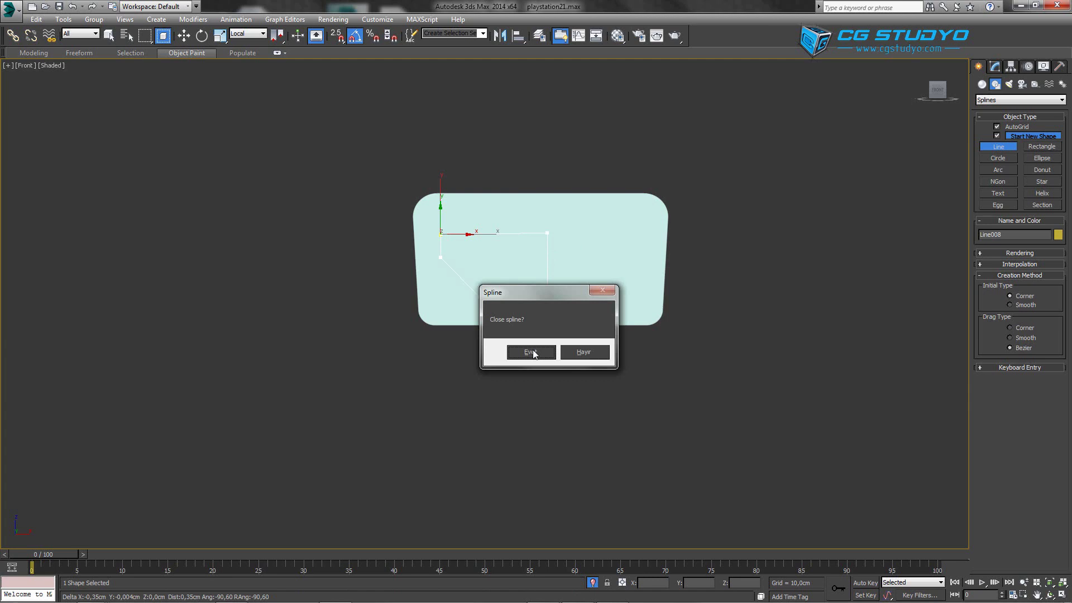
{"action": "left_click", "coordinate": [531, 352]}
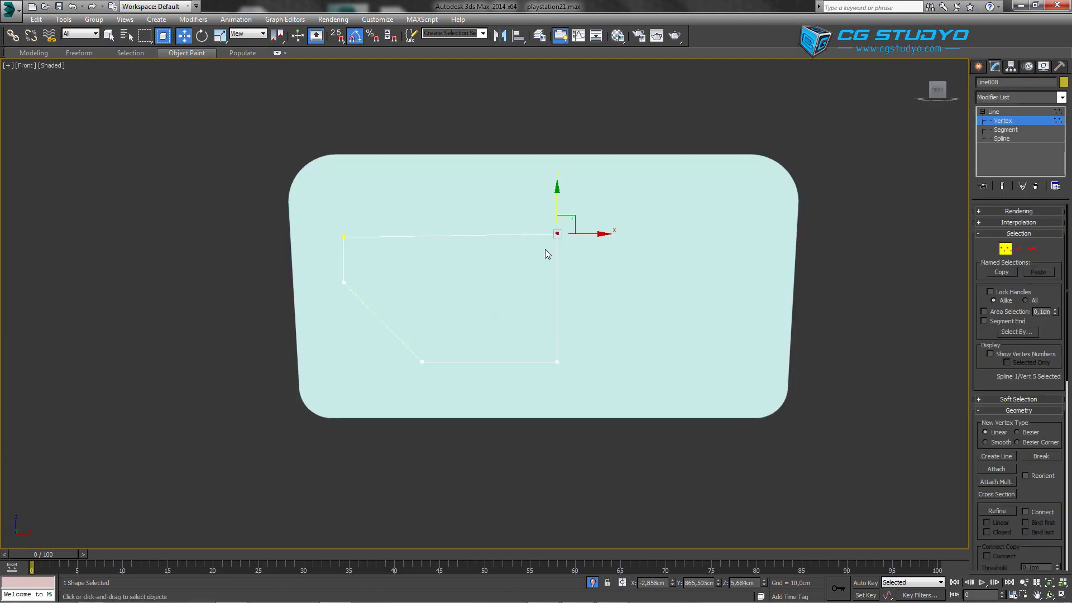
- Lower the top-right point to level the top edge and fillet the top-left and slant-bottom corners
{"action": "middle_click_drag", "start_coordinate": [544, 254], "coordinate": [568, 287]}
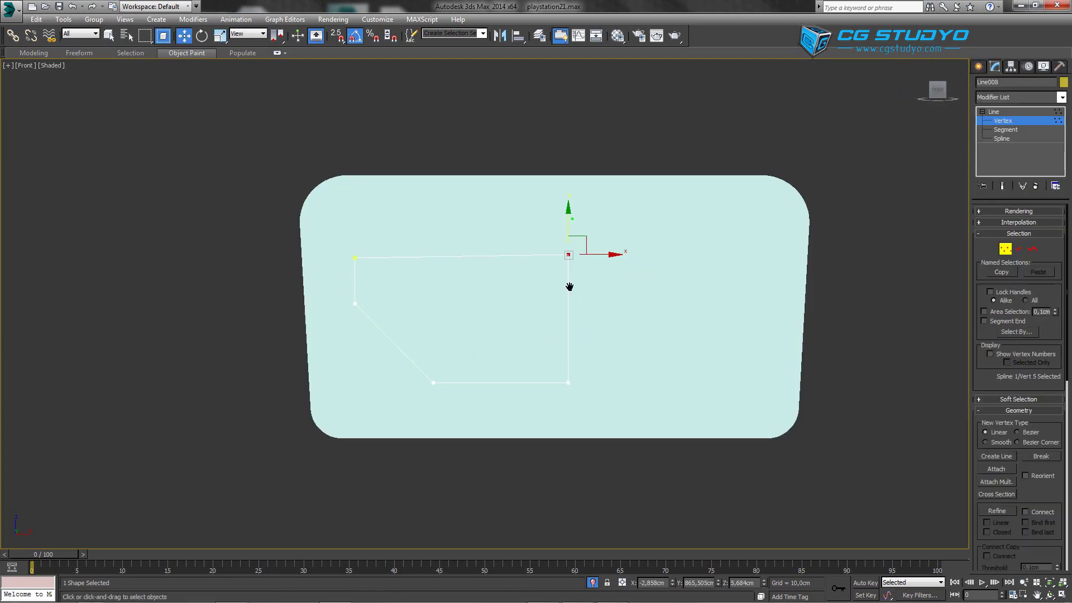
{"action": "scroll", "coordinate": [569, 279], "scroll_direction": "up", "scroll_amount": 2}
{"action": "left_click_drag", "start_coordinate": [587, 245], "coordinate": [588, 248]}
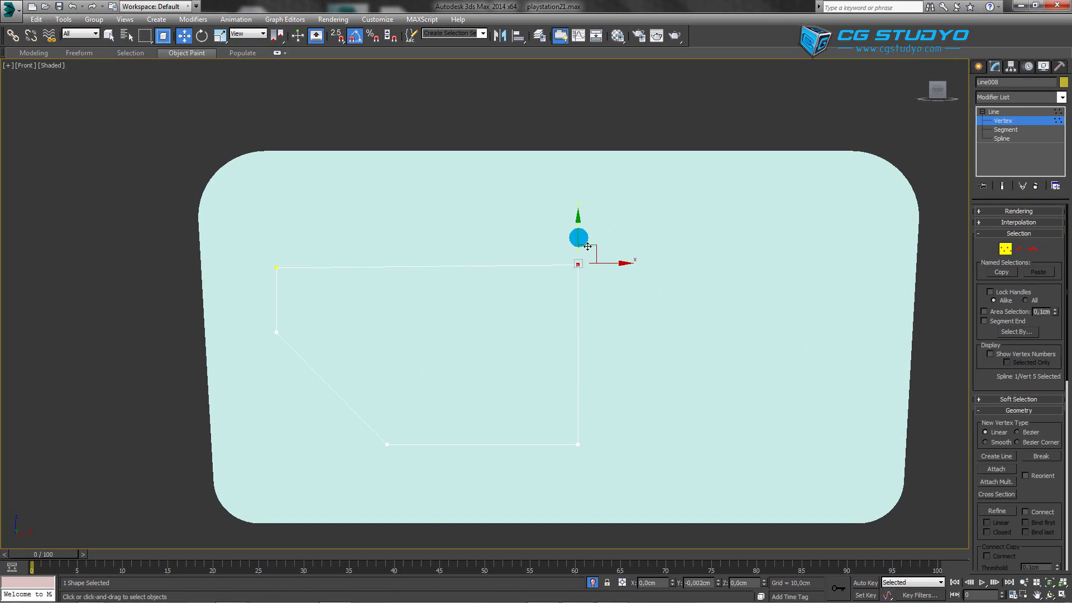
{"action": "scroll", "coordinate": [646, 281], "scroll_direction": "down", "scroll_amount": 2}
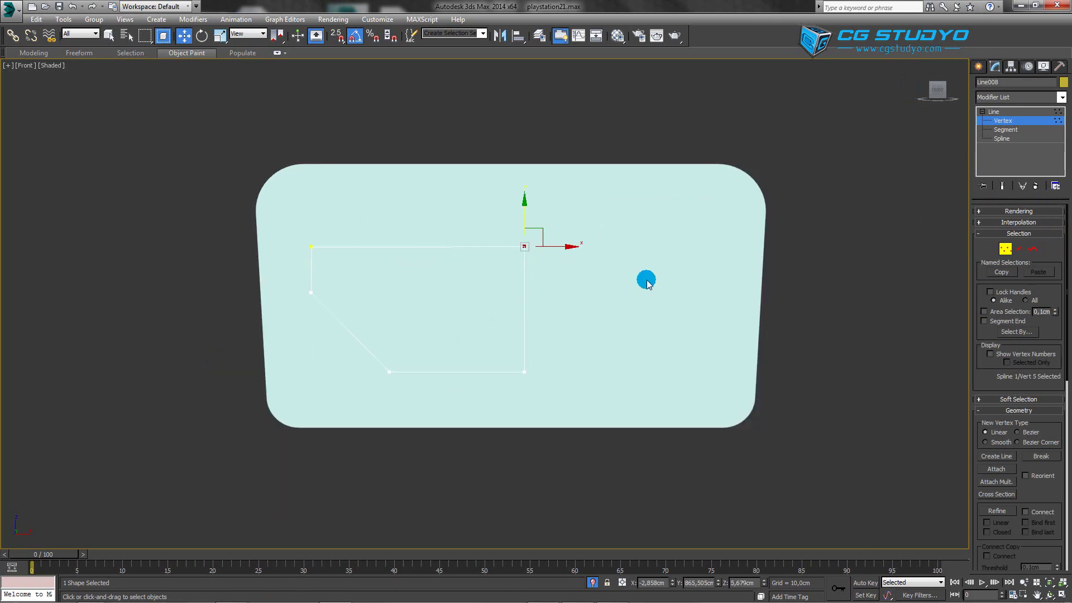
{"action": "left_click_drag", "start_coordinate": [1064, 383], "coordinate": [1061, 424]}
{"action": "left_click", "coordinate": [996, 525]}
{"action": "left_click_drag", "start_coordinate": [311, 246], "coordinate": [349, 248]}
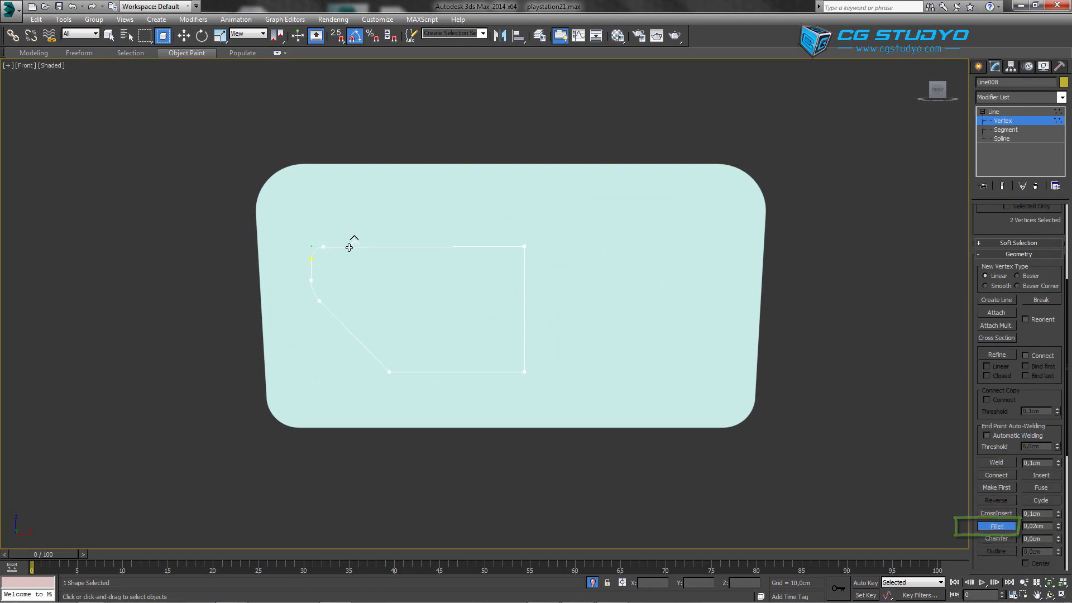
{"action": "left_click_drag", "start_coordinate": [349, 248], "coordinate": [350, 249]}
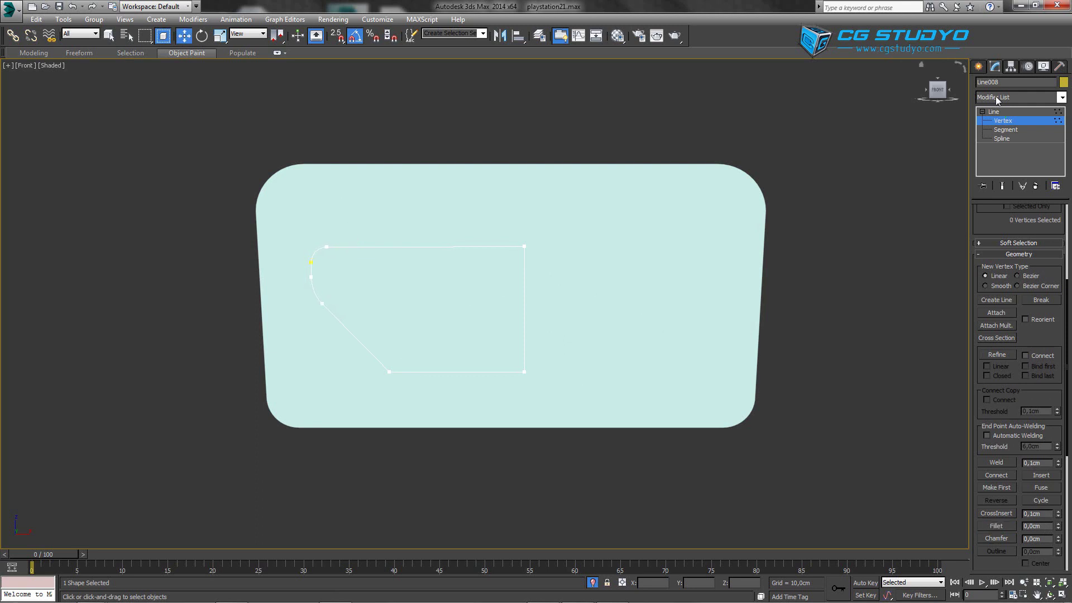
{"action": "middle_click_drag", "start_coordinate": [618, 301], "coordinate": [617, 280]}
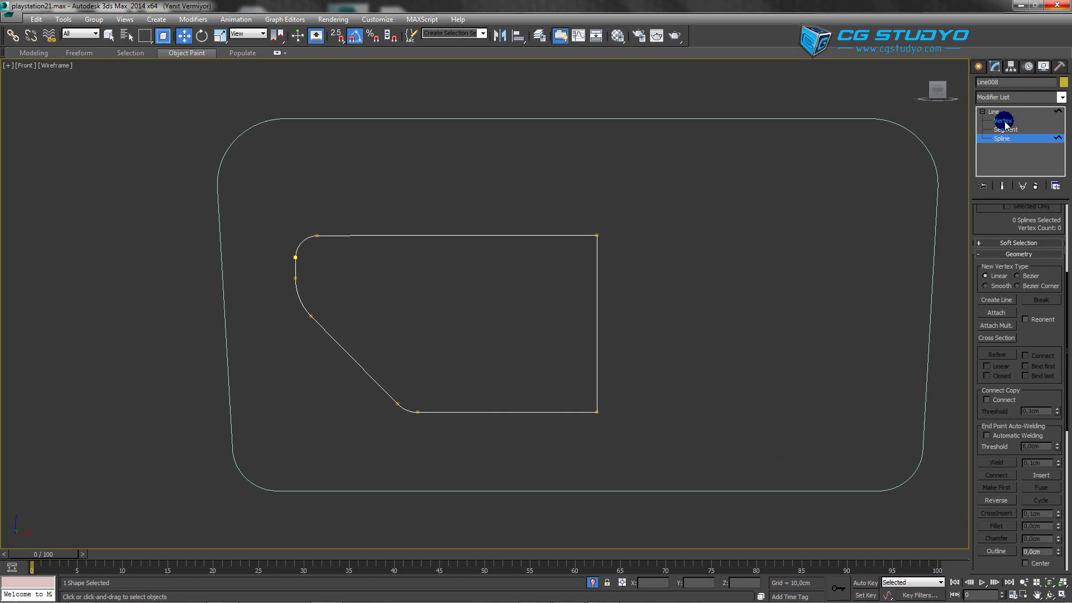
- Reframe the view around the outline and select its top-right corner point
{"action": "left_click", "coordinate": [1003, 121]}
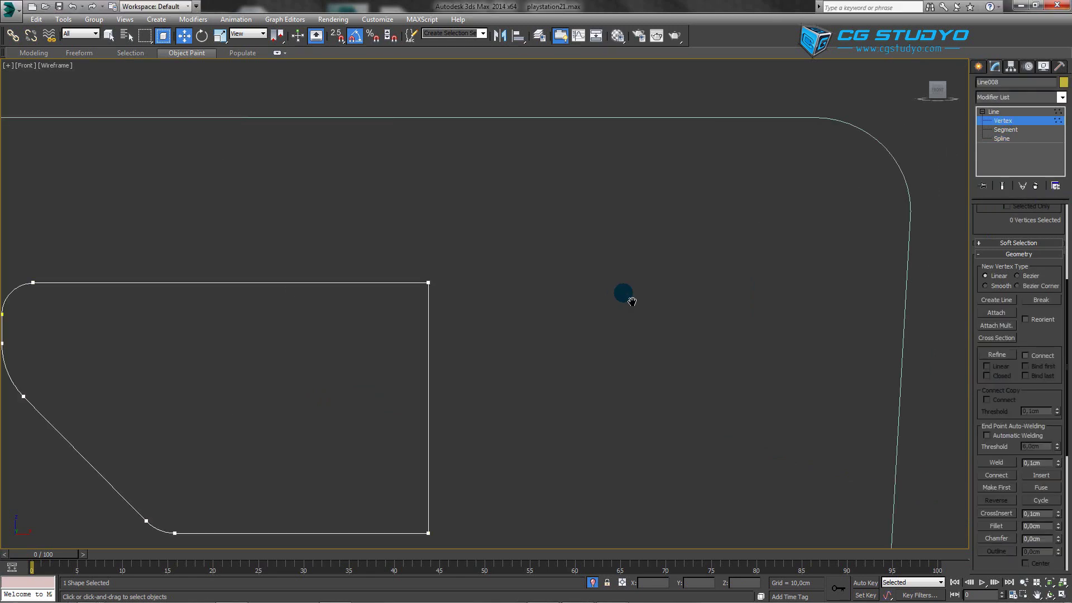
{"action": "middle_click_drag", "start_coordinate": [626, 297], "coordinate": [837, 224]}
{"action": "scroll", "coordinate": [763, 250], "scroll_direction": "up", "scroll_amount": 2}
{"action": "middle_click_drag", "start_coordinate": [764, 250], "coordinate": [811, 205]}
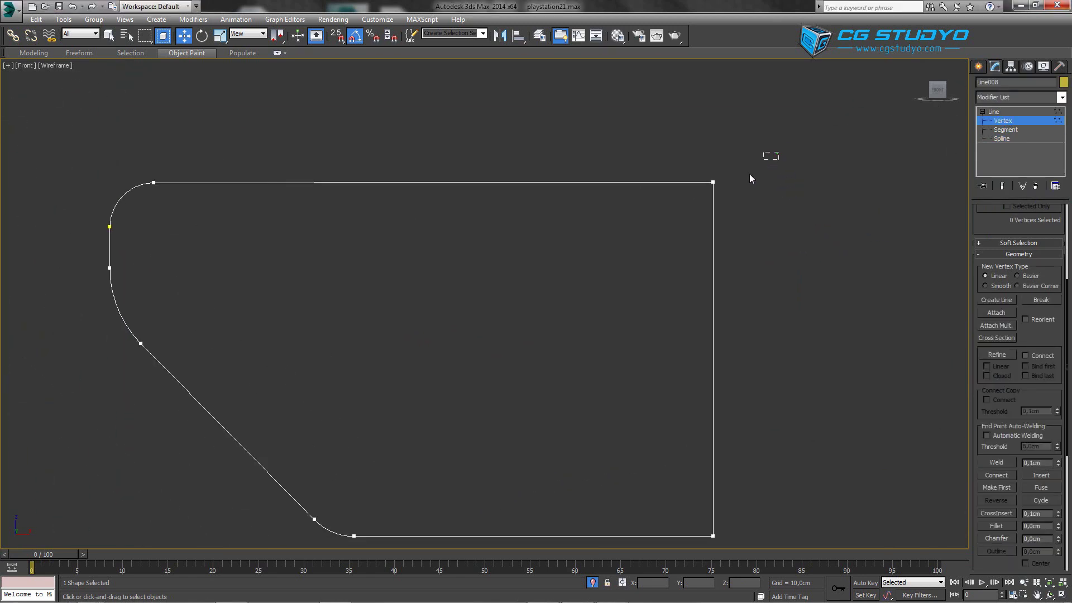
{"action": "left_click_drag", "start_coordinate": [750, 178], "coordinate": [701, 207]}
{"action": "mouse_move", "coordinate": [703, 204]}
{"action": "middle_mouse_down"}
{"action": "mouse_move", "coordinate": [730, 221]}
{"action": "mouse_move", "coordinate": [880, 218]}
{"action": "middle_mouse_up"}
{"action": "scroll", "coordinate": [737, 207], "scroll_direction": "up", "scroll_amount": 2}
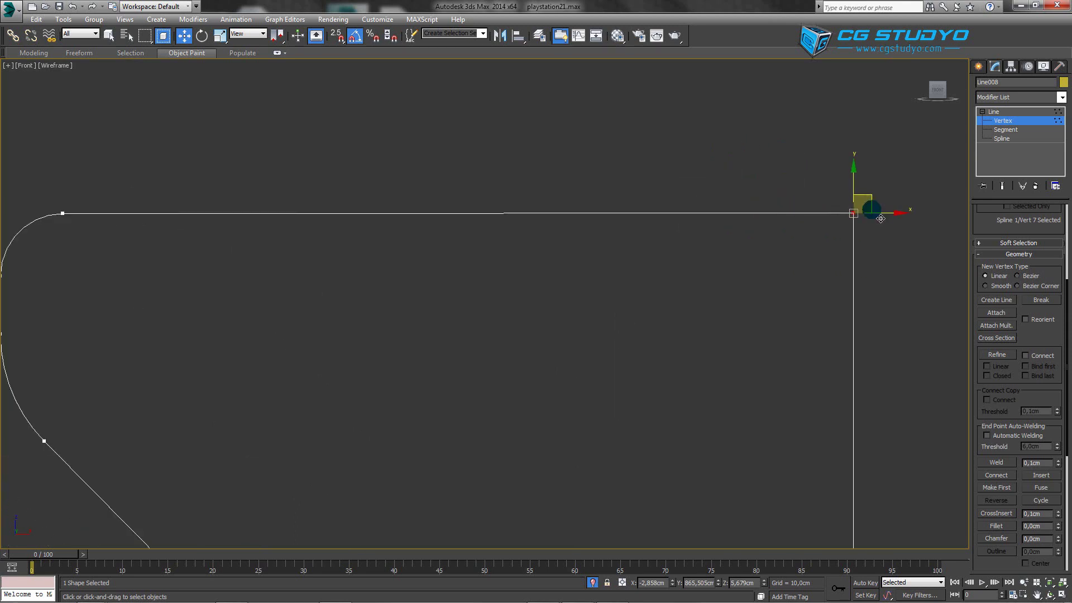
{"action": "scroll", "coordinate": [854, 176], "scroll_direction": "down", "scroll_amount": 3}
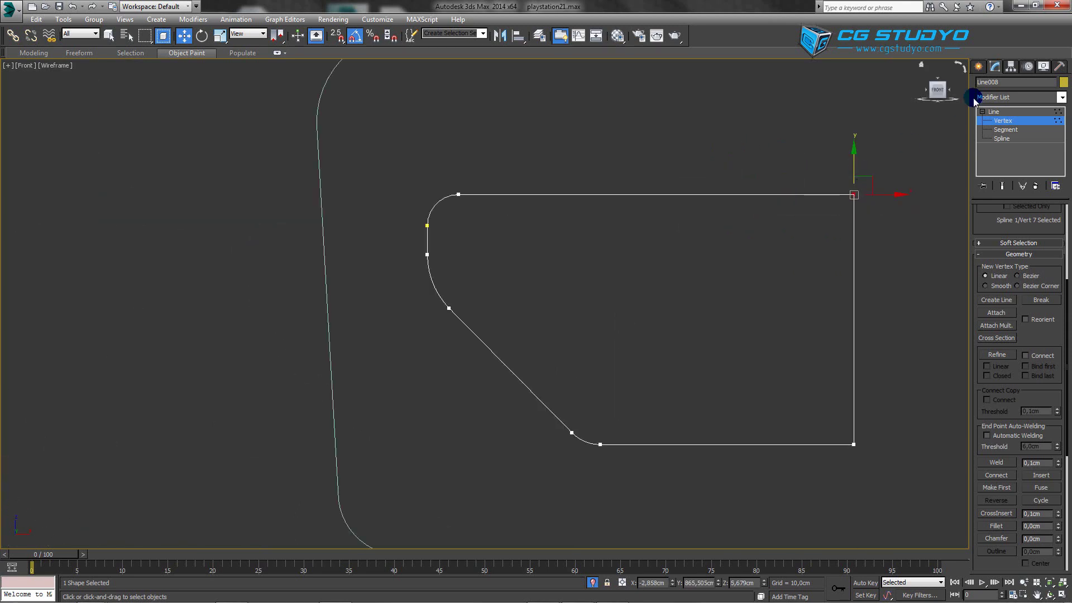
{"action": "left_click", "coordinate": [978, 66]}
{"action": "middle_click_drag", "start_coordinate": [735, 239], "coordinate": [641, 249]}
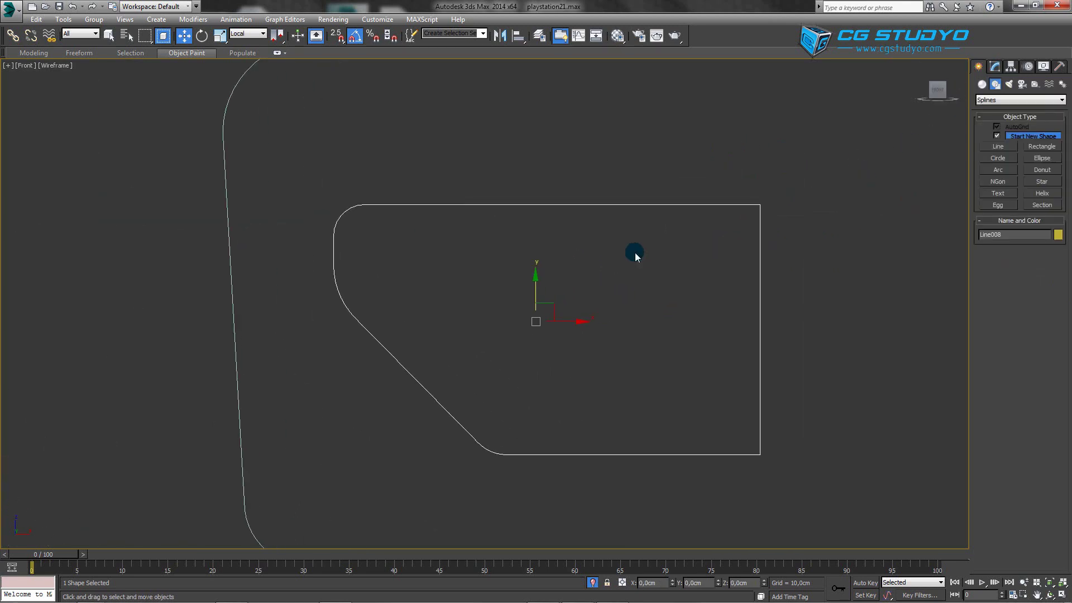
- Add an Extrude modifier with Amount 0,45cm to the outline
{"action": "scroll", "coordinate": [503, 294], "scroll_direction": "down", "scroll_amount": 3}
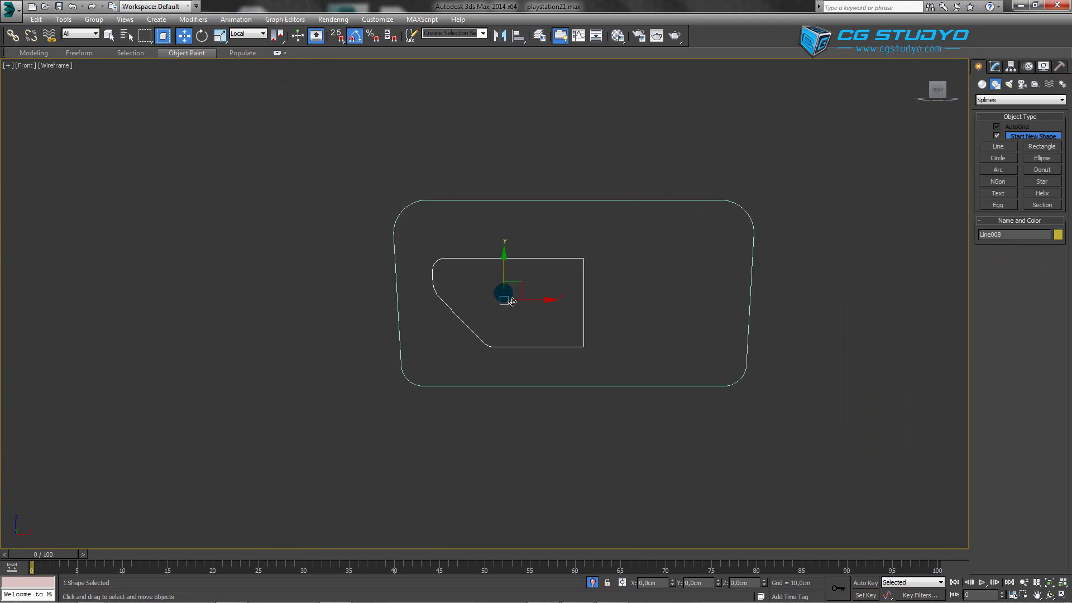
{"action": "left_click", "coordinate": [992, 67]}
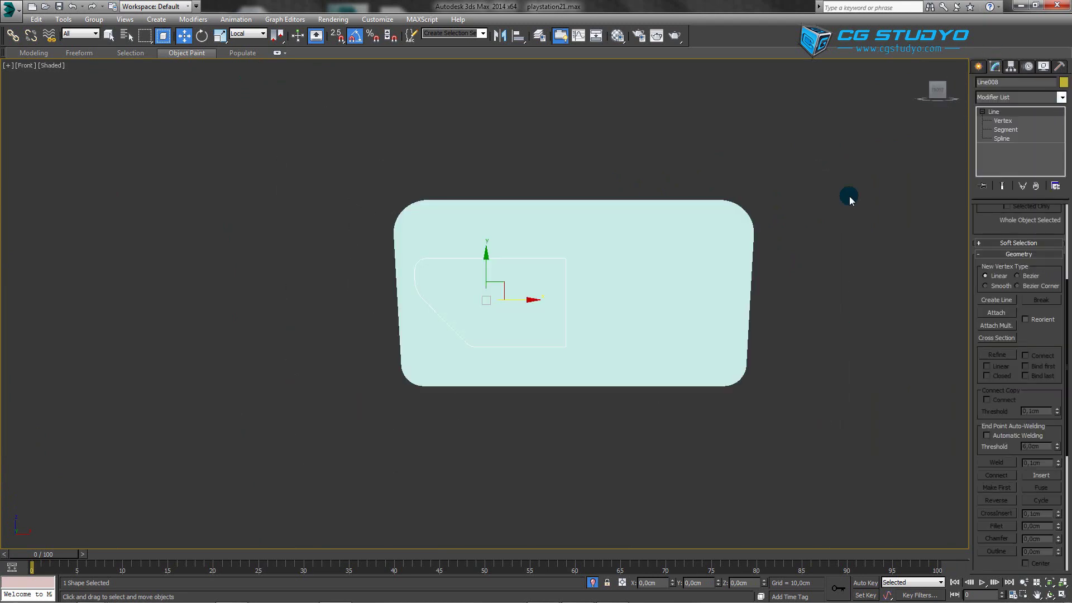
{"action": "left_click", "coordinate": [1061, 98]}
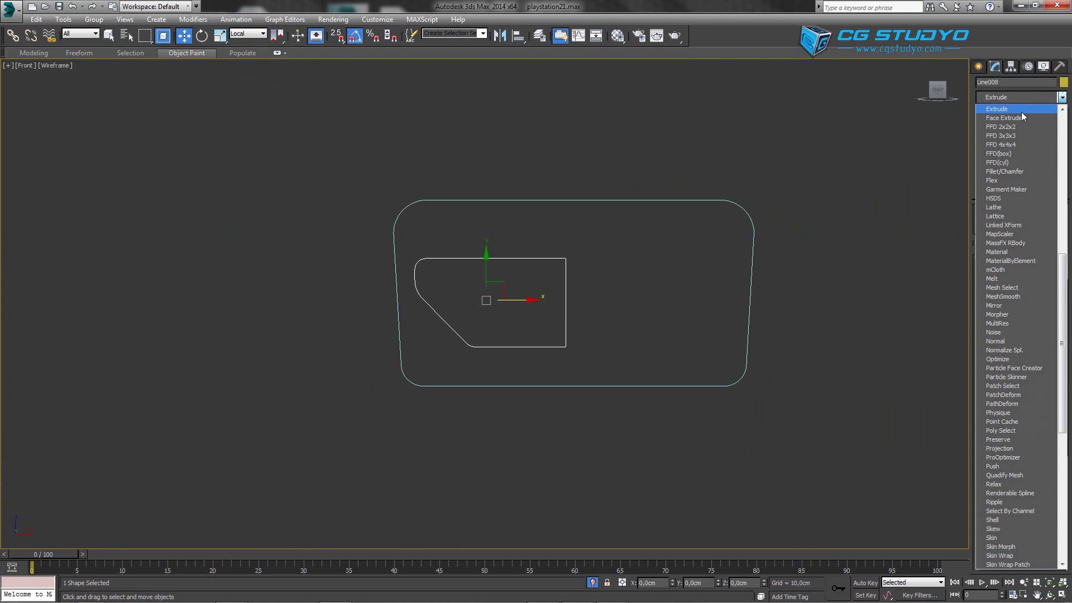
{"action": "left_click", "coordinate": [1020, 111]}
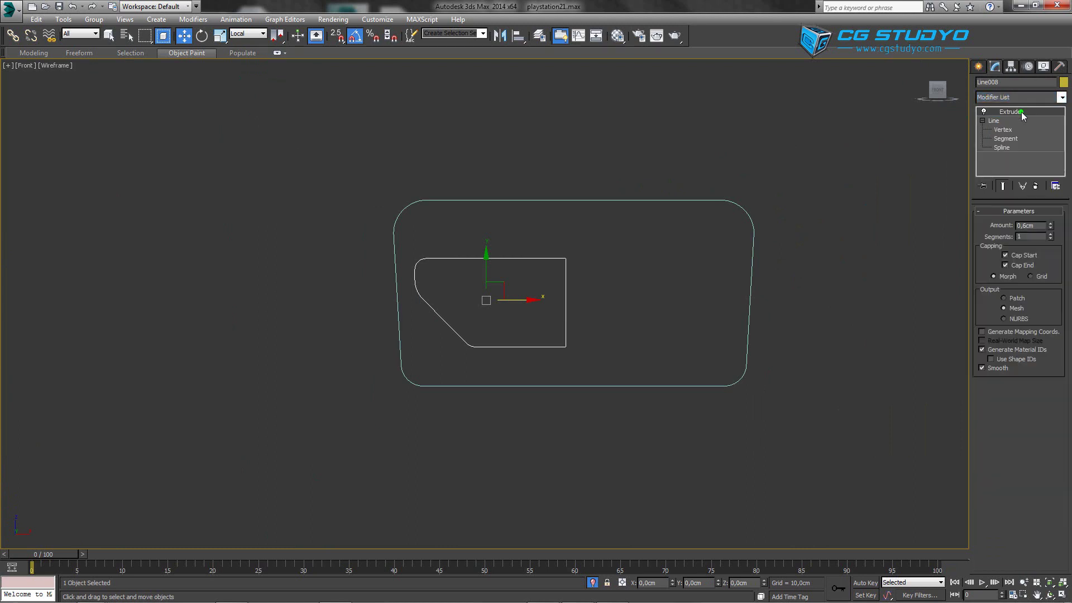
{"action": "left_click", "coordinate": [1027, 225]}
{"action": "left_click", "coordinate": [977, 66]}
{"action": "scroll", "coordinate": [758, 215], "scroll_direction": "down", "scroll_amount": 2}
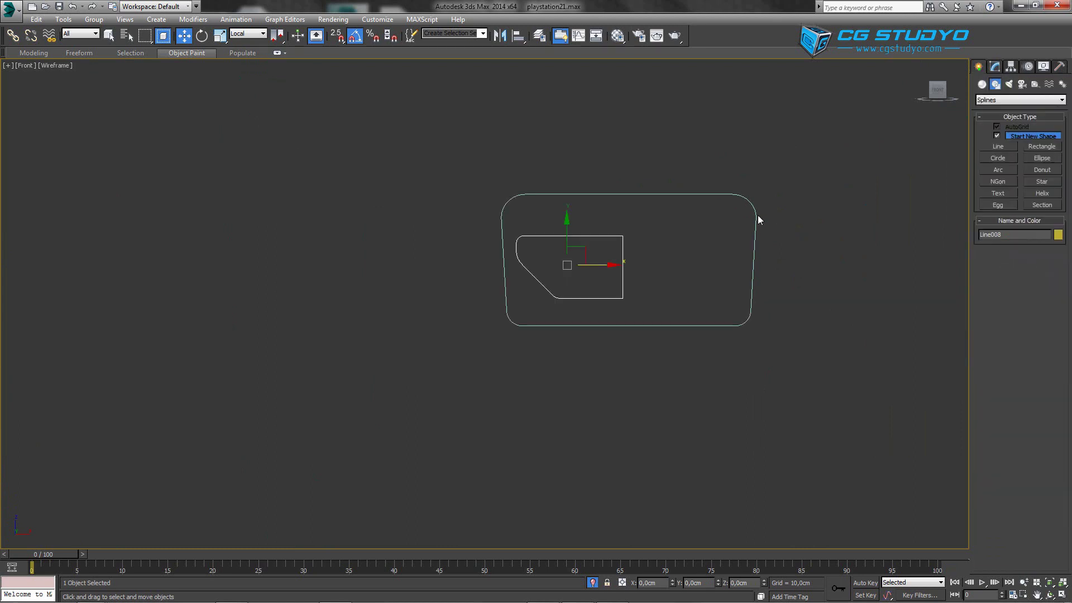
{"action": "key", "text": "F3"}
{"action": "middle_click_drag", "start_coordinate": [681, 250], "coordinate": [663, 276]}
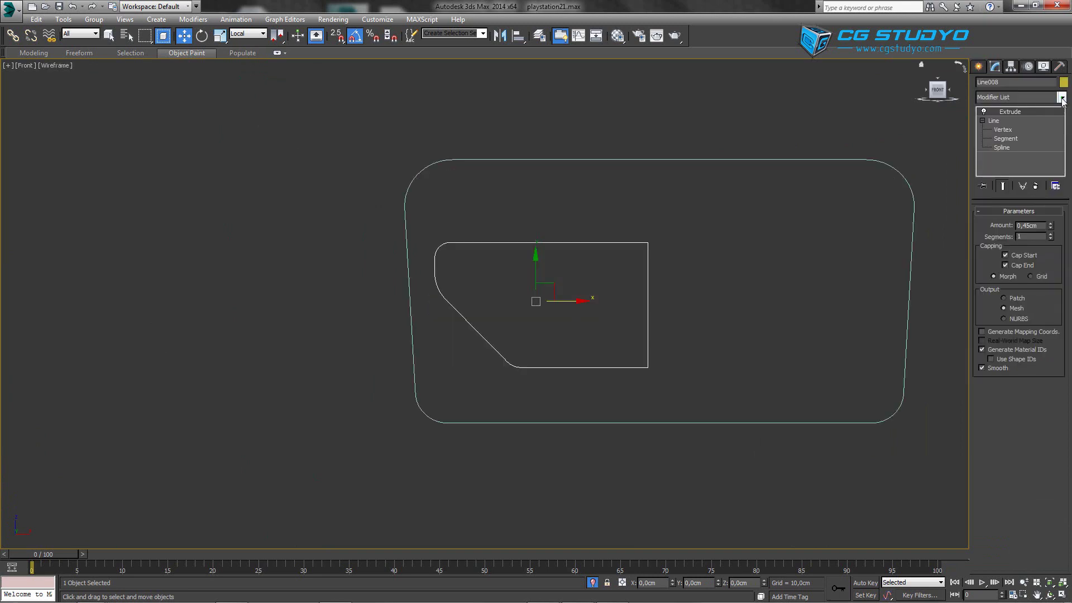
- Add a Symmetry modifier mirroring the extruded shape across X
{"action": "left_click", "coordinate": [1060, 98]}
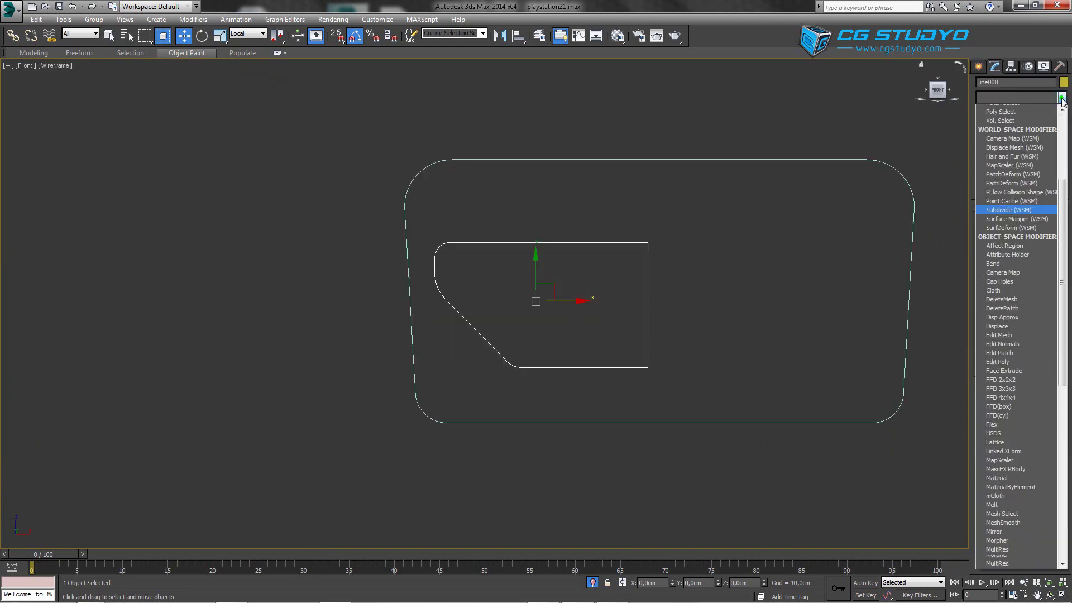
{"action": "scroll", "coordinate": [1032, 223], "scroll_direction": "down", "scroll_amount": 10}
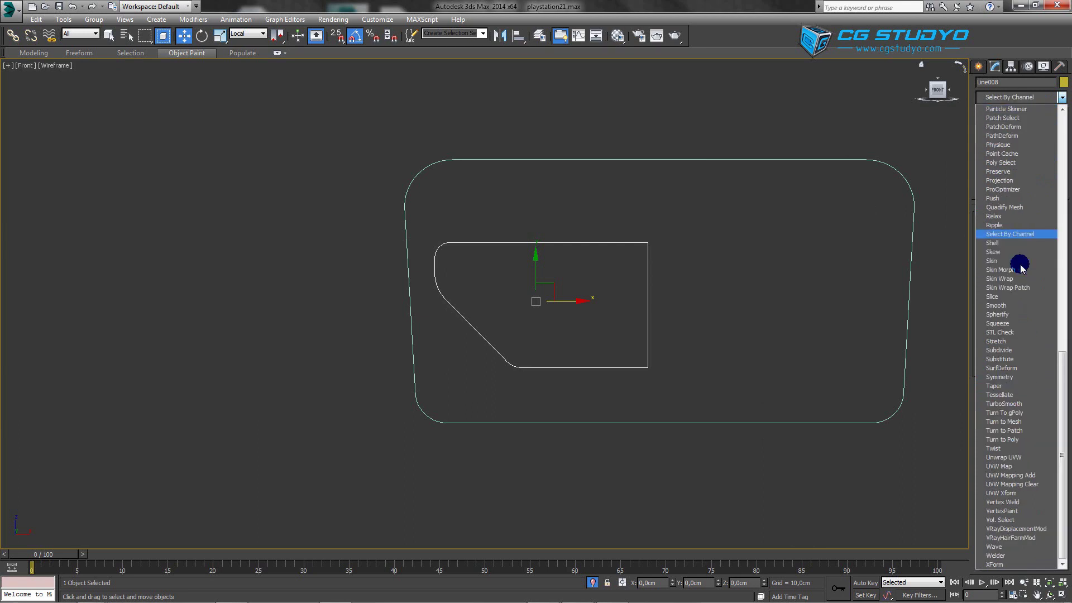
{"action": "left_click", "coordinate": [999, 377]}
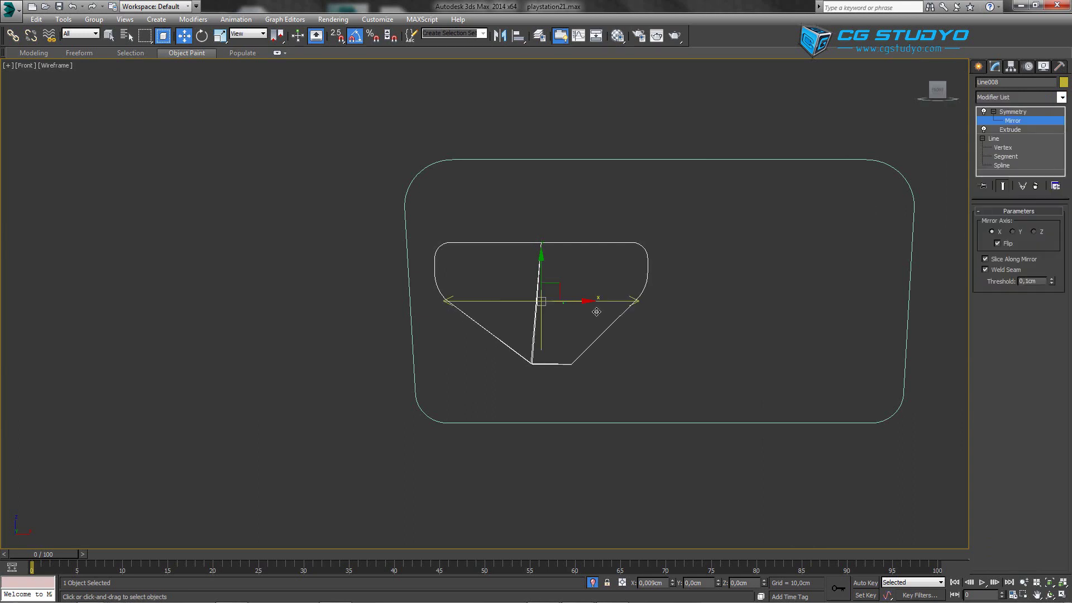
- Try shifting the mirror plane right, undo, and set the Extrude Amount to 0.47 cm
{"action": "left_click_drag", "start_coordinate": [596, 312], "coordinate": [666, 307]}
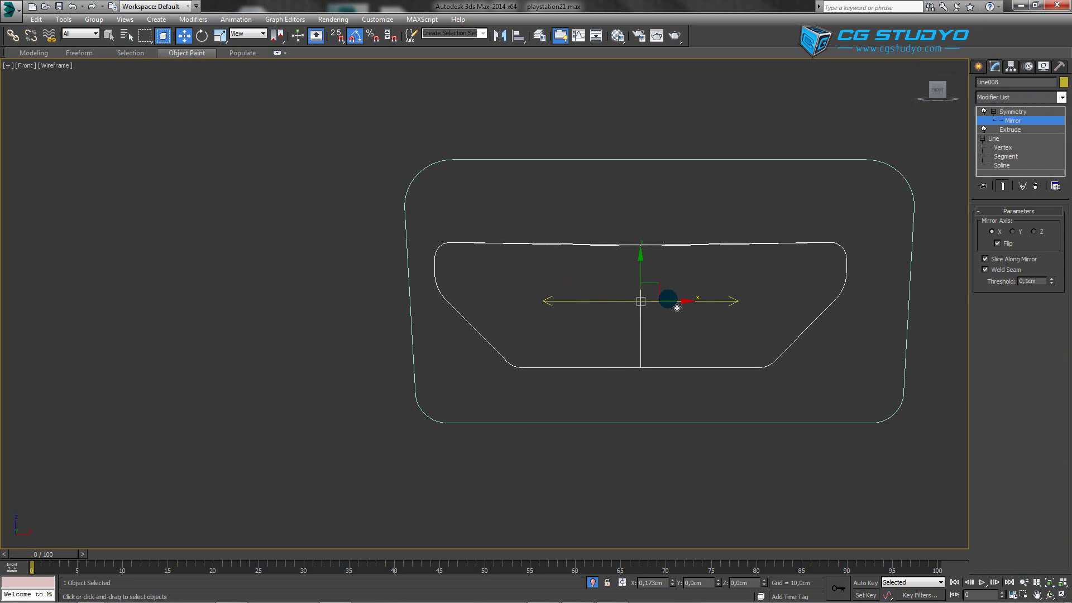
{"action": "left_click_drag", "start_coordinate": [676, 307], "coordinate": [711, 310]}
{"action": "key", "text": "ctrl+z"}
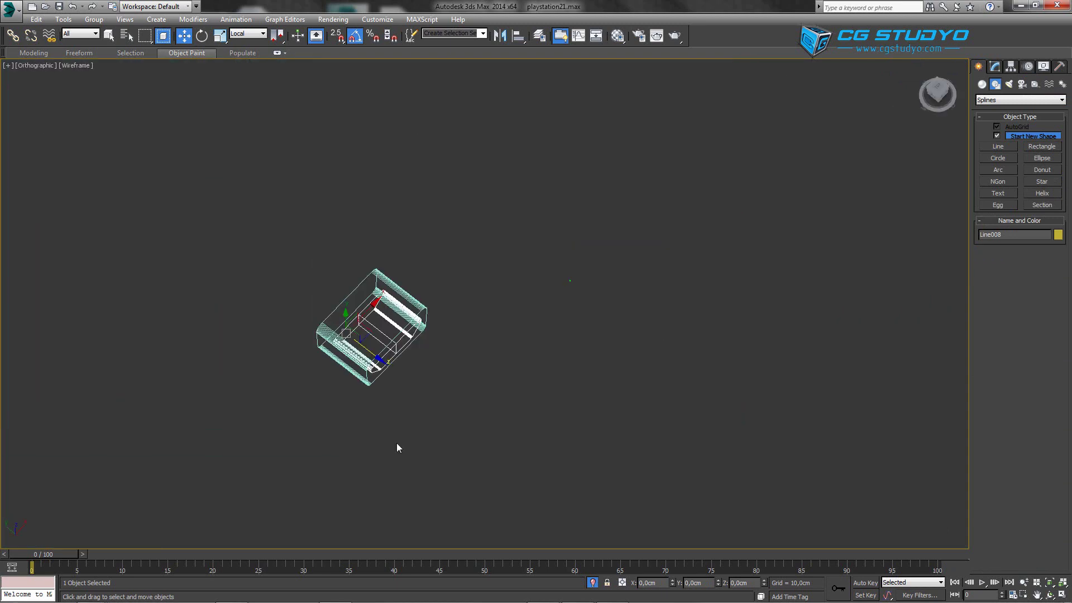
{"action": "middle_click_drag", "start_coordinate": [397, 443], "coordinate": [440, 379], "text": "alt"}
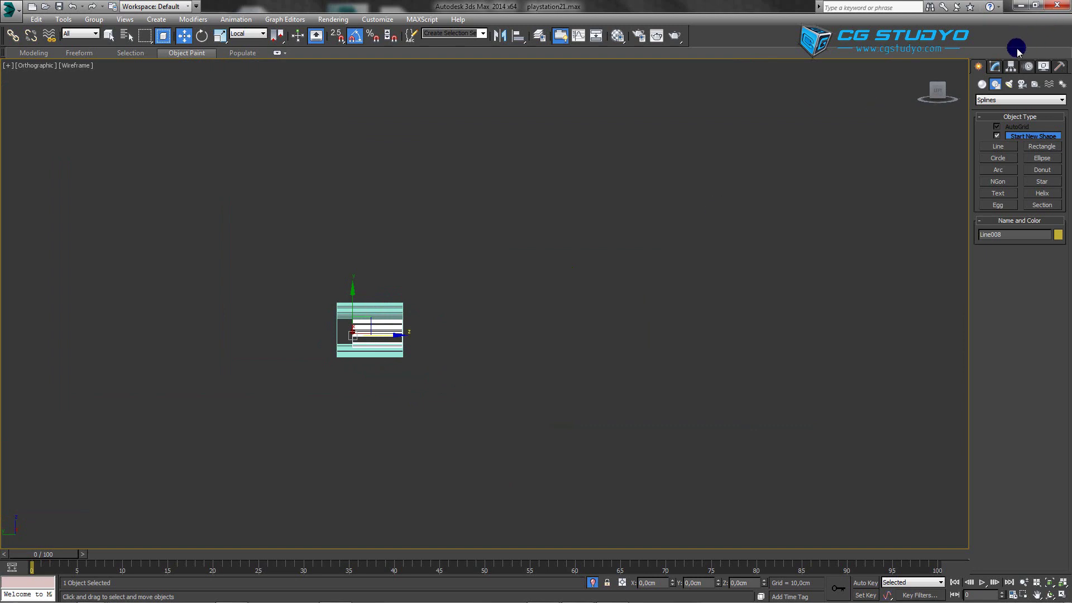
{"action": "left_click", "coordinate": [995, 66]}
{"action": "left_click", "coordinate": [1009, 129]}
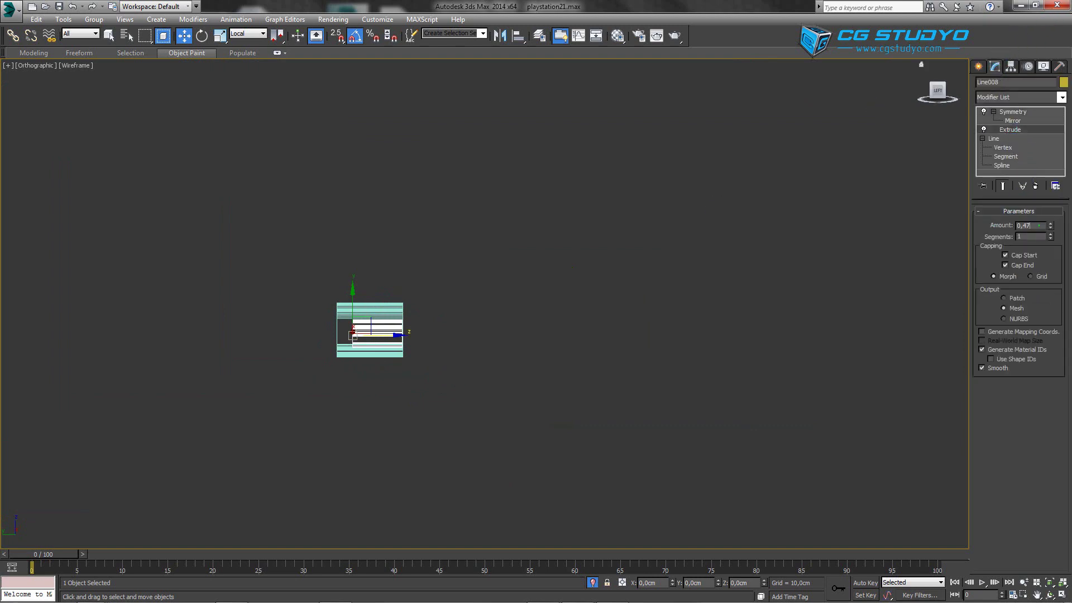
{"action": "left_click", "coordinate": [978, 67]}
- Move the housing and connector below the light bar and rotate them 180° about Z
{"action": "left_click", "coordinate": [937, 89]}
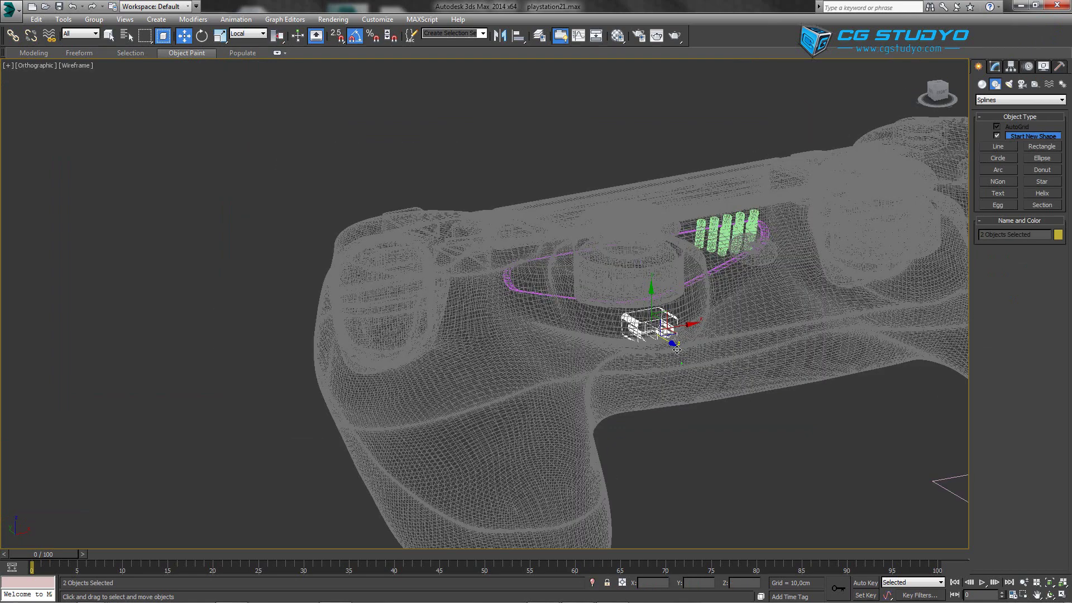
{"action": "left_click_drag", "start_coordinate": [677, 350], "coordinate": [780, 433]}
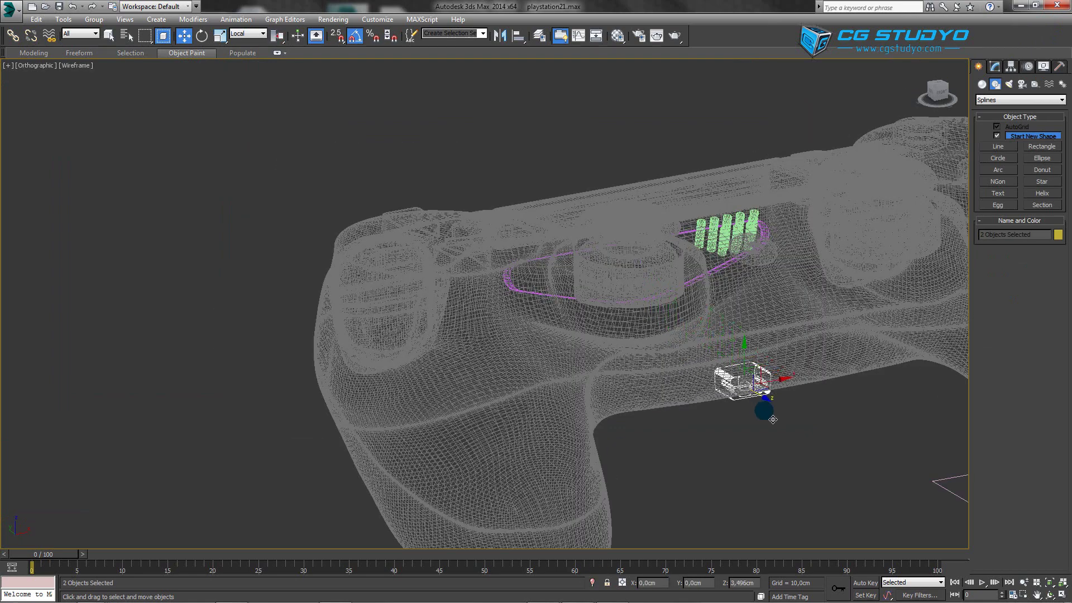
{"action": "key", "text": "F3"}
{"action": "middle_click_drag", "start_coordinate": [779, 433], "coordinate": [643, 376], "text": "alt"}
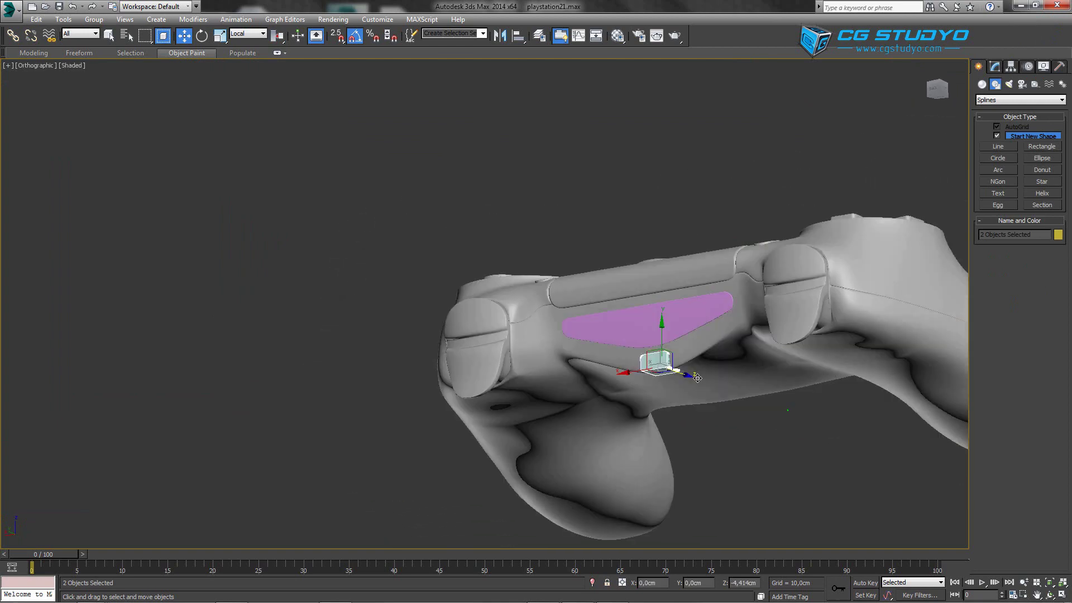
{"action": "key", "text": "e"}
{"action": "left_click_drag", "start_coordinate": [644, 377], "coordinate": [747, 383]}
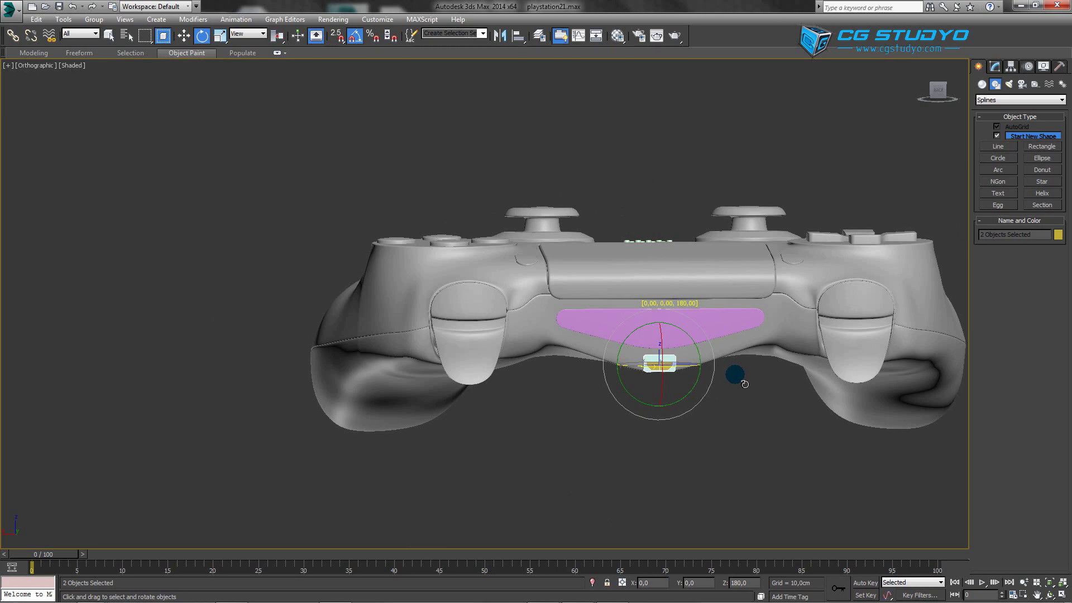
- Switch to the Back view and select only the connector shape Line008 for editing
{"action": "middle_click_drag", "start_coordinate": [660, 408], "coordinate": [665, 434]}
{"action": "scroll", "coordinate": [652, 427], "scroll_direction": "up", "scroll_amount": 2}
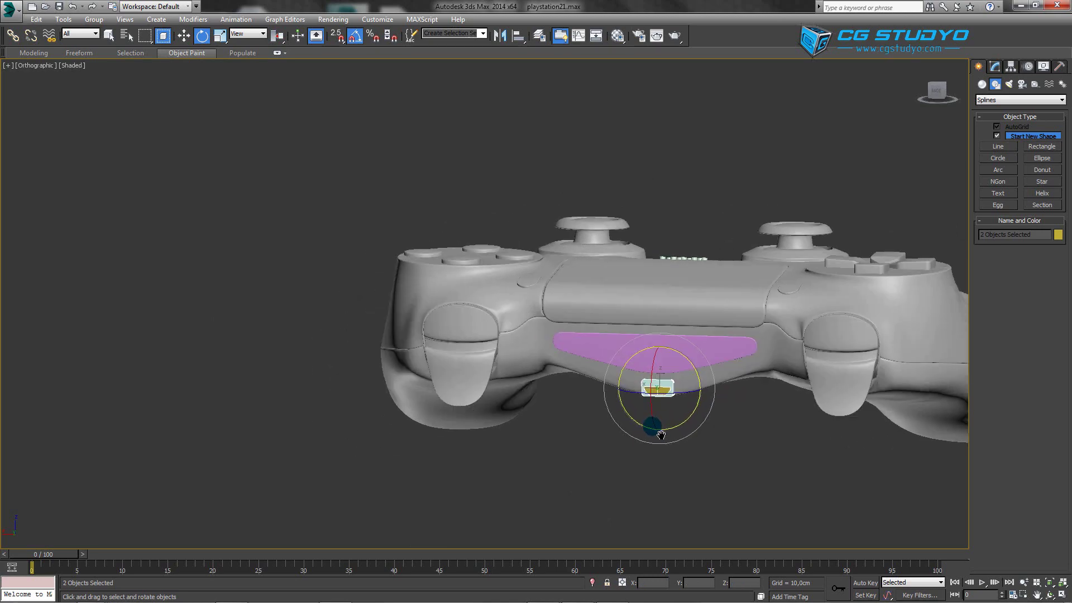
{"action": "scroll", "coordinate": [676, 426], "scroll_direction": "up", "scroll_amount": 2}
{"action": "scroll", "coordinate": [686, 426], "scroll_direction": "up", "scroll_amount": 4}
{"action": "scroll", "coordinate": [689, 426], "scroll_direction": "up", "scroll_amount": 3}
{"action": "scroll", "coordinate": [705, 420], "scroll_direction": "up", "scroll_amount": 1}
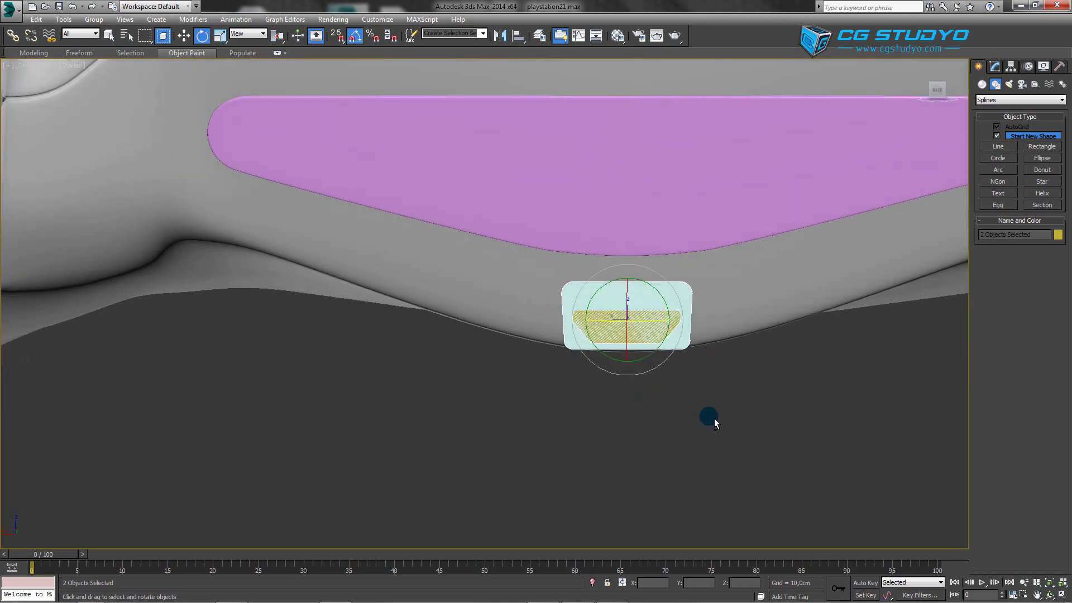
{"action": "left_click", "coordinate": [952, 100]}
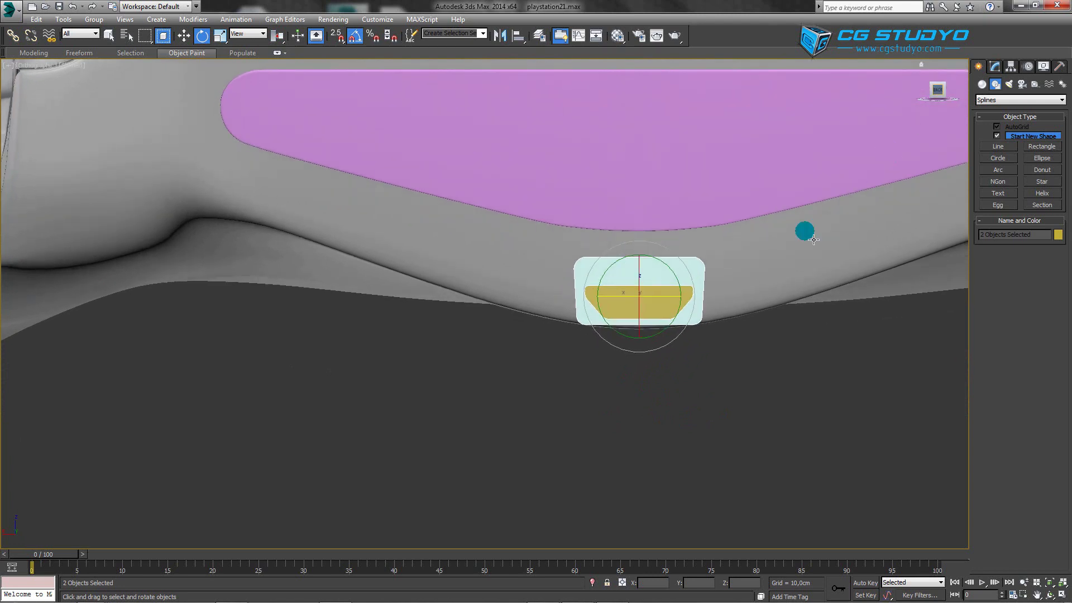
{"action": "key", "text": "w"}
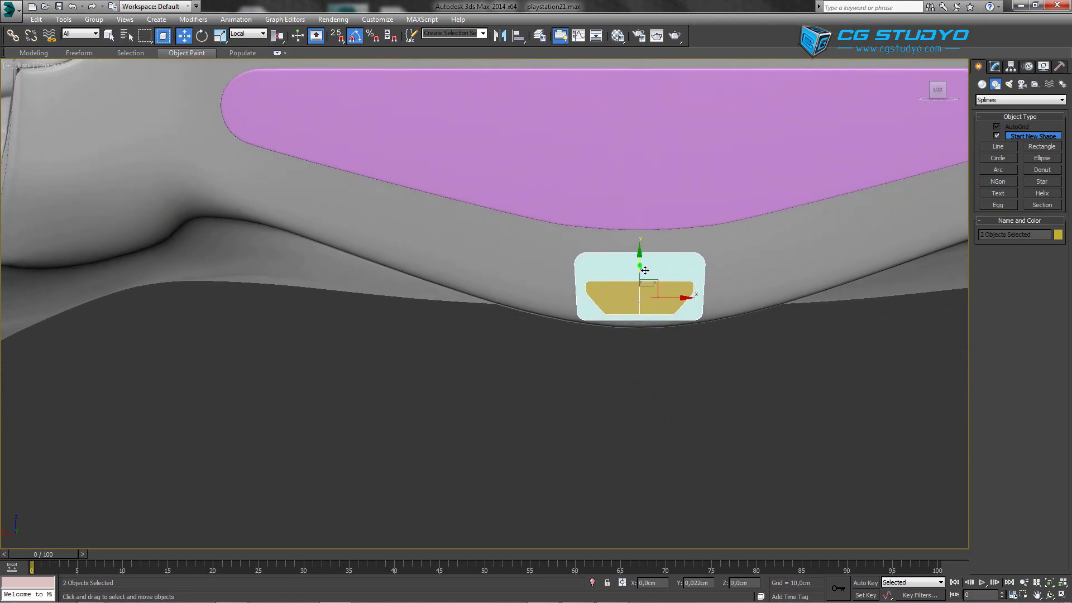
{"action": "scroll", "coordinate": [654, 279], "scroll_direction": "down", "scroll_amount": 2}
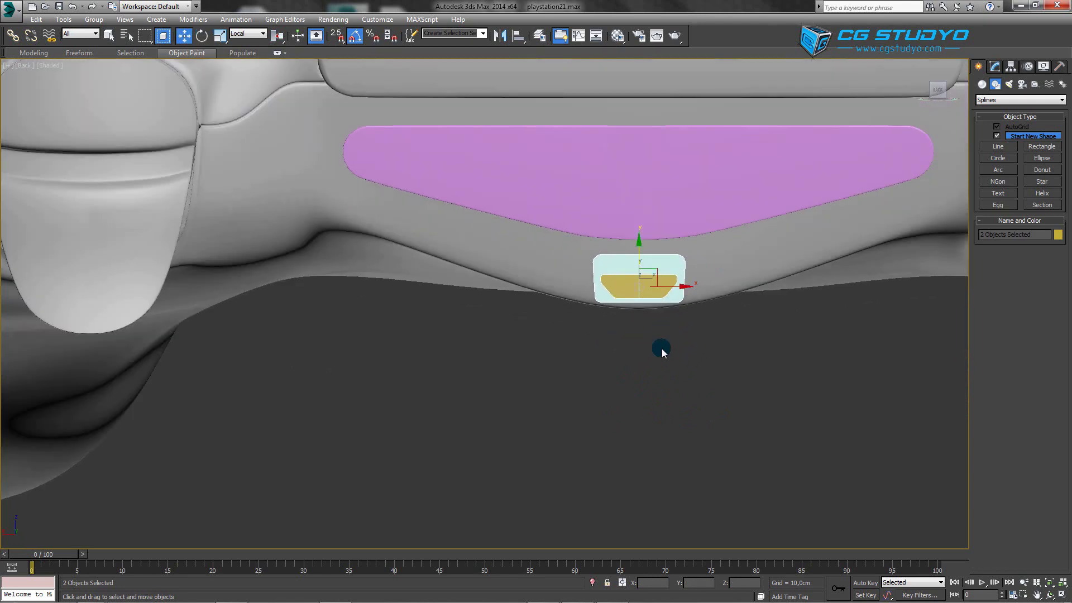
{"action": "left_click", "coordinate": [658, 291]}
{"action": "scroll", "coordinate": [618, 212], "scroll_direction": "up", "scroll_amount": 2}
{"action": "left_click", "coordinate": [995, 65]}
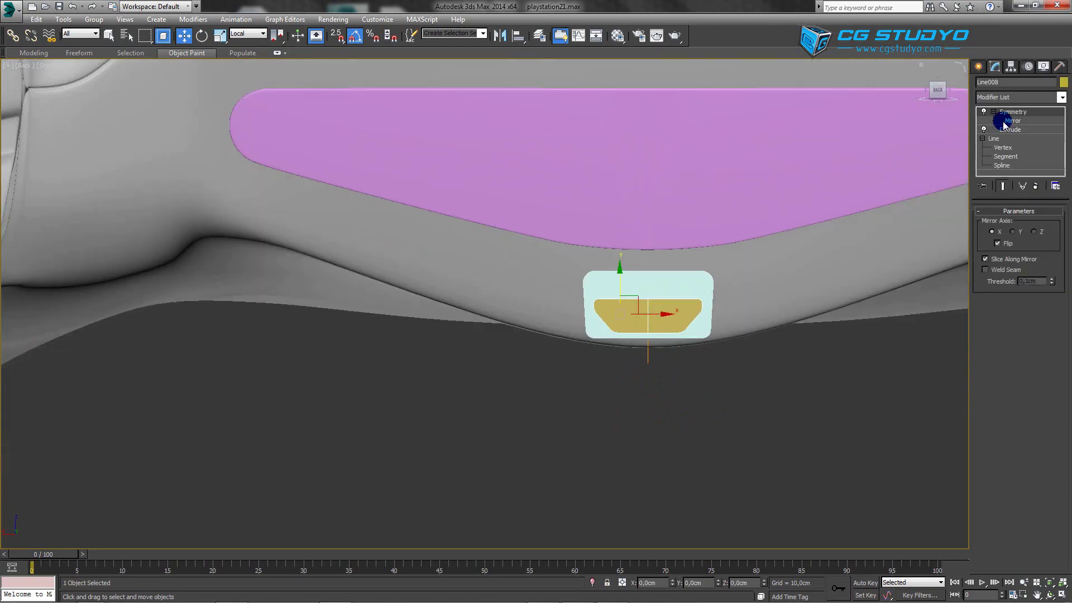
- Rework Line008's left corner vertices with Show End Result on, then compare with the port reference photo
{"action": "left_click", "coordinate": [982, 139]}
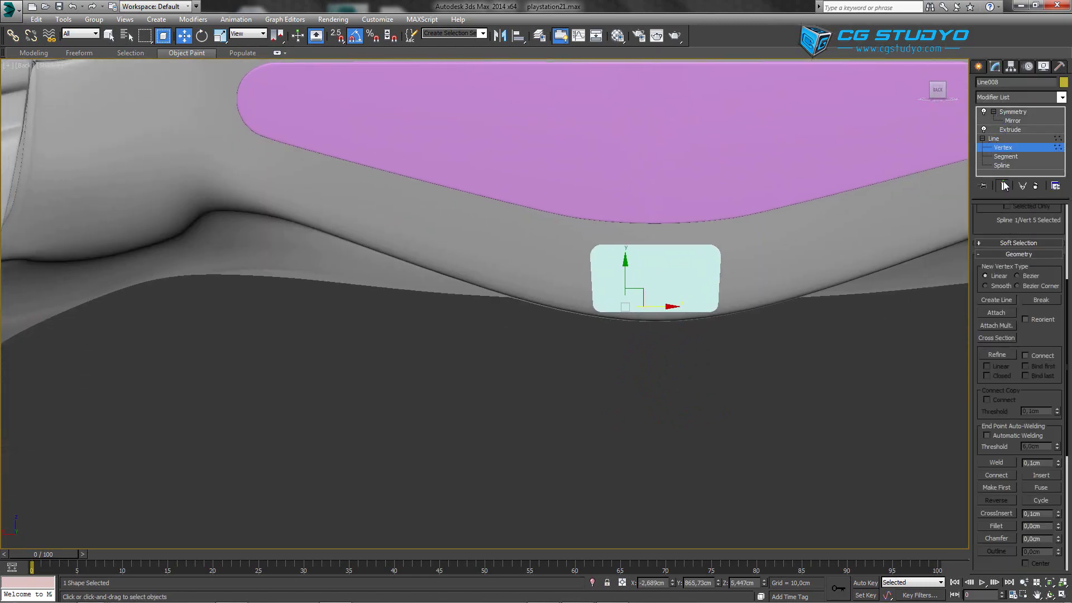
{"action": "left_click", "coordinate": [1002, 186]}
{"action": "scroll", "coordinate": [710, 239], "scroll_direction": "up", "scroll_amount": 2}
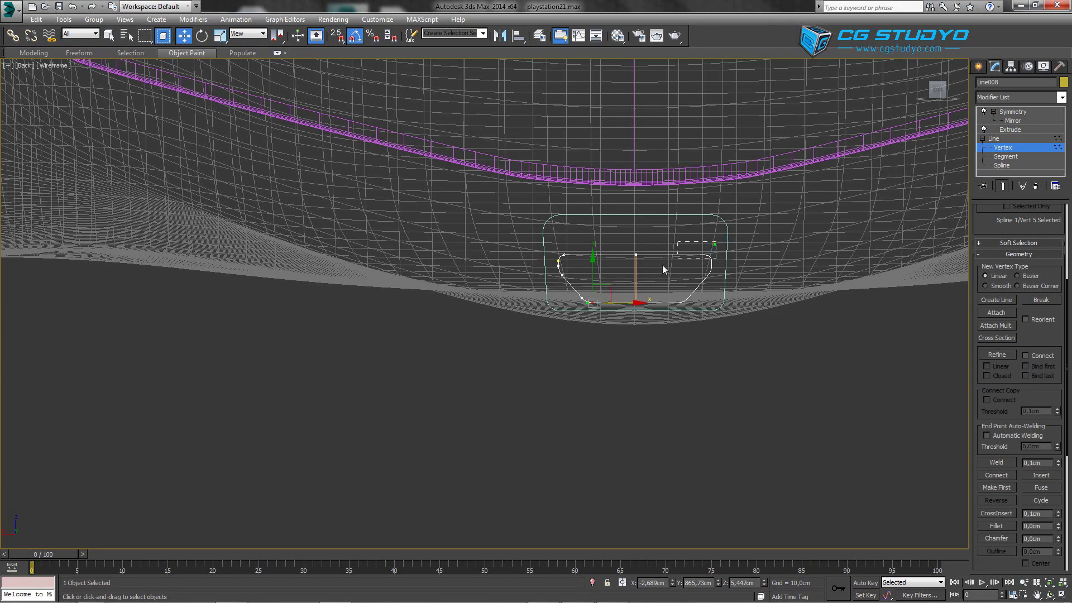
{"action": "left_click_drag", "start_coordinate": [711, 240], "coordinate": [553, 283]}
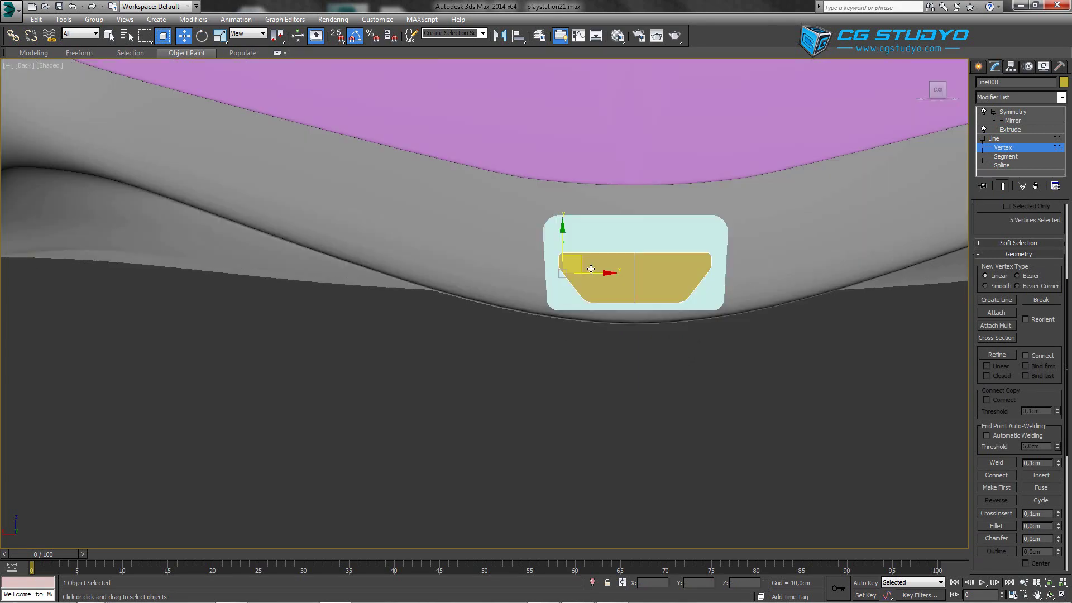
{"action": "scroll", "coordinate": [590, 268], "scroll_direction": "up", "scroll_amount": 3}
{"action": "scroll", "coordinate": [574, 280], "scroll_direction": "up", "scroll_amount": 3}
{"action": "key", "text": "F3"}
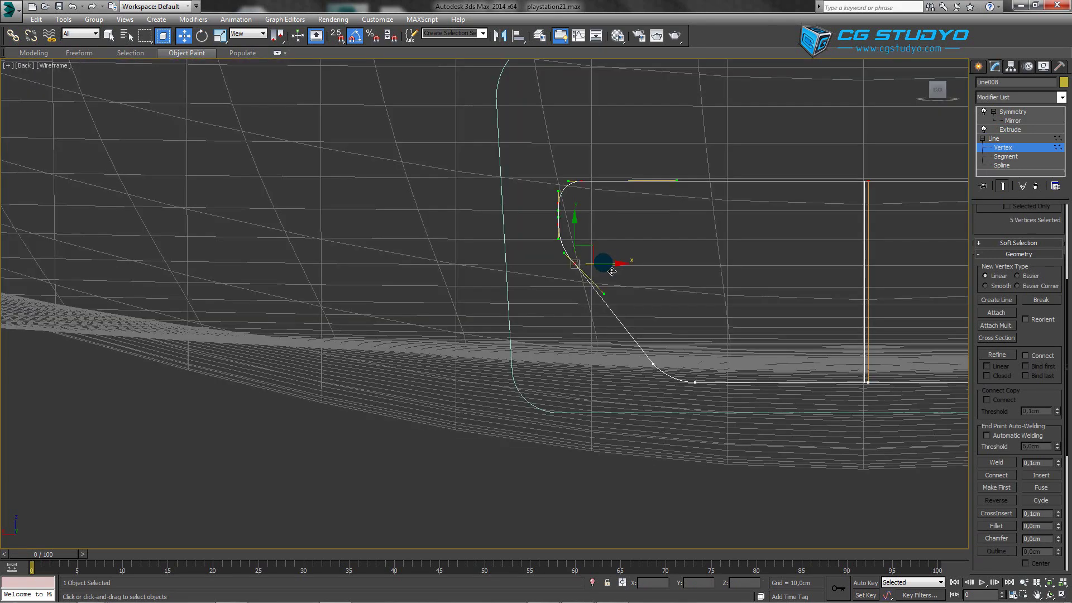
{"action": "left_click", "coordinate": [608, 301]}
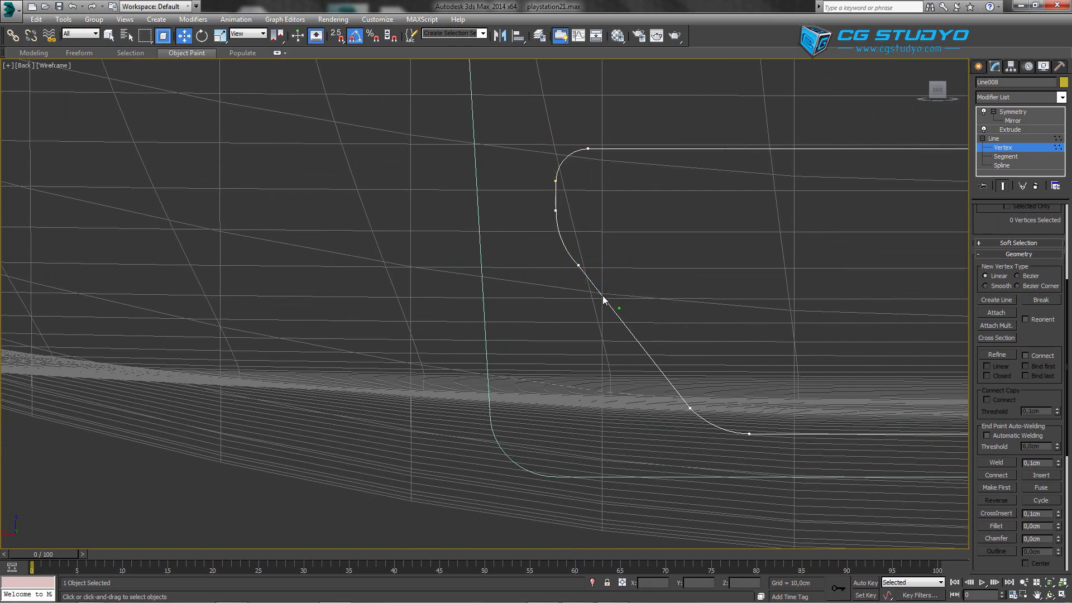
{"action": "left_click", "coordinate": [588, 276]}
{"action": "left_click_drag", "start_coordinate": [601, 267], "coordinate": [604, 272]}
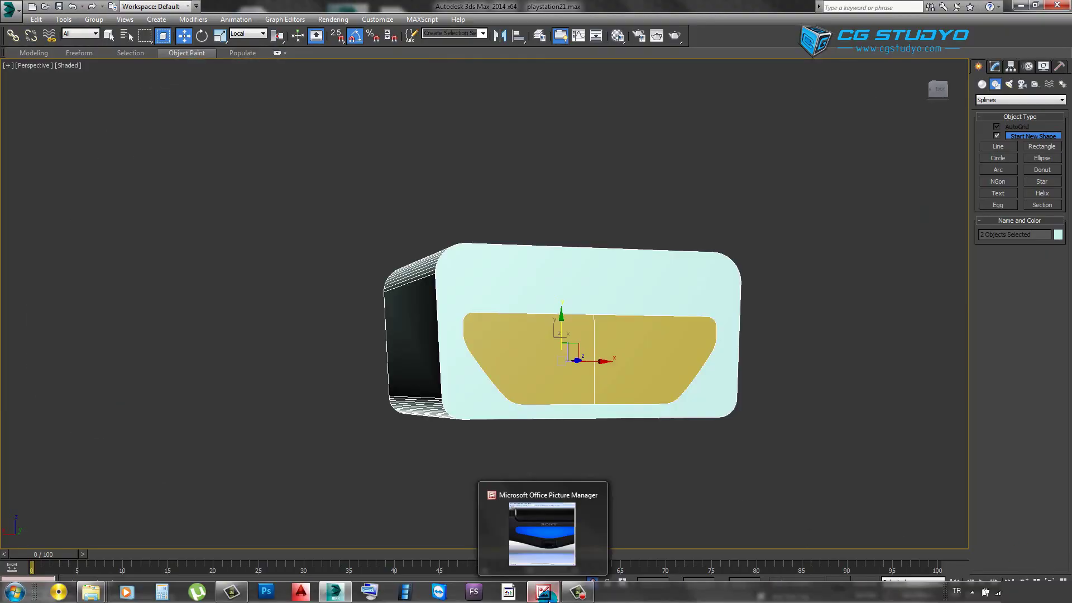
{"action": "left_click", "coordinate": [544, 519]}
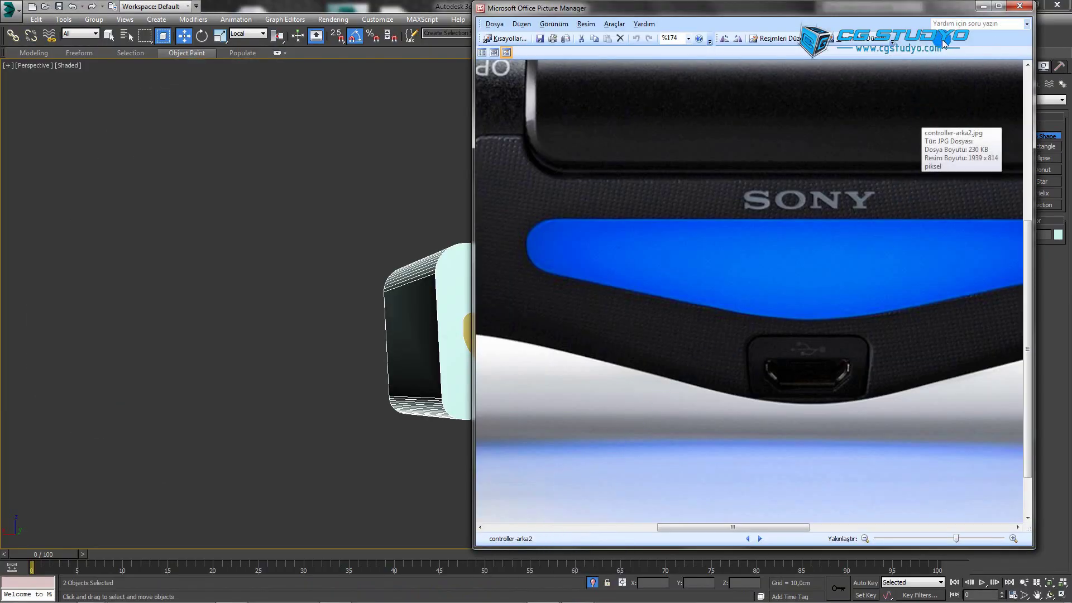
{"action": "left_click", "coordinate": [984, 5]}
- Show the Compound Objects list under Geometry on the Create panel for the port housing
{"action": "left_click", "coordinate": [959, 90]}
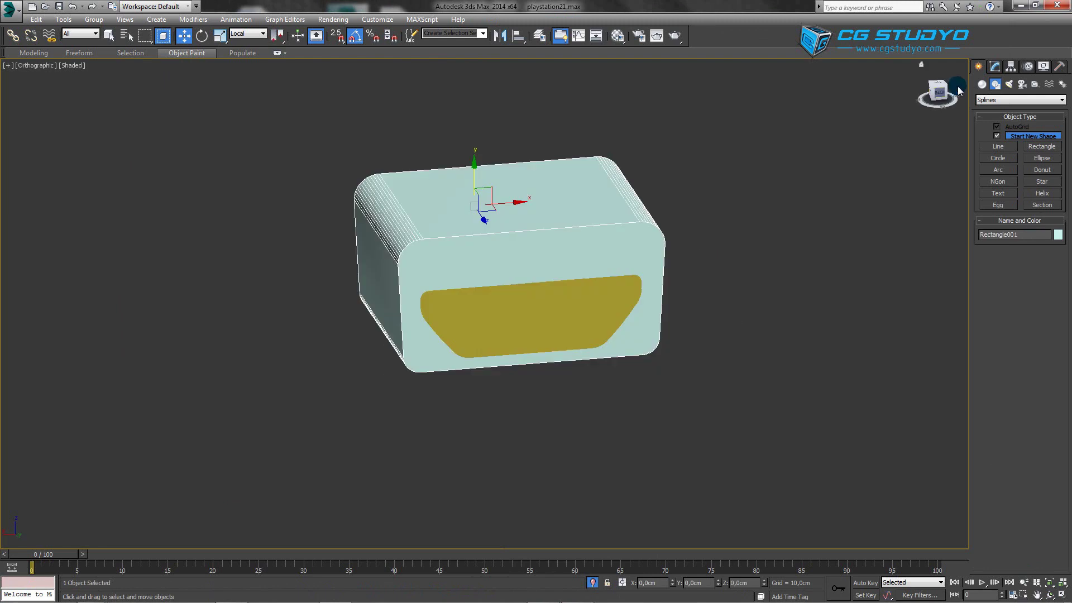
{"action": "left_click", "coordinate": [993, 67]}
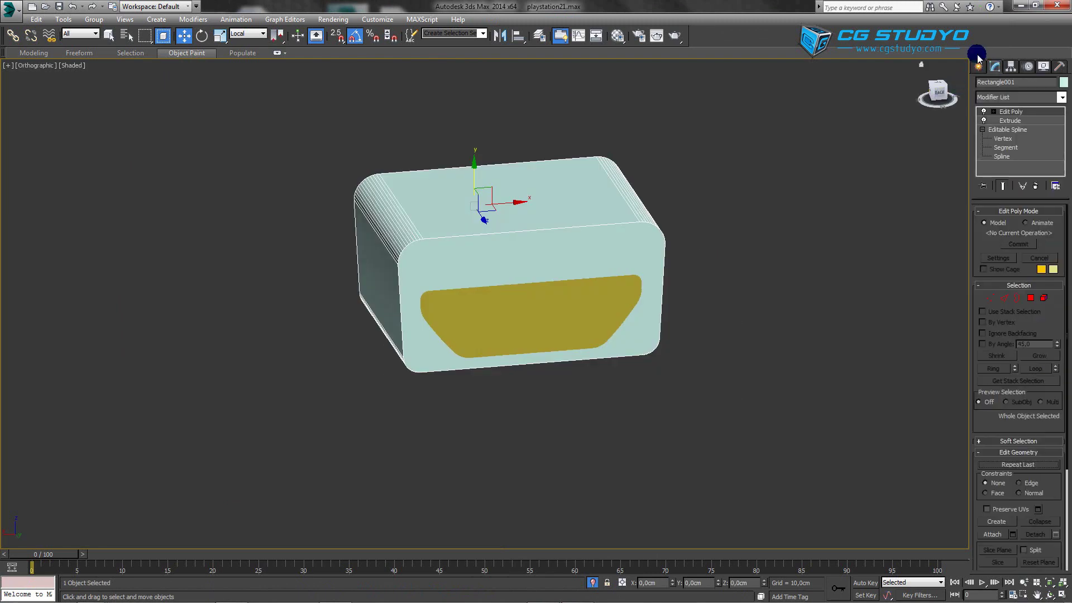
{"action": "left_click", "coordinate": [978, 66]}
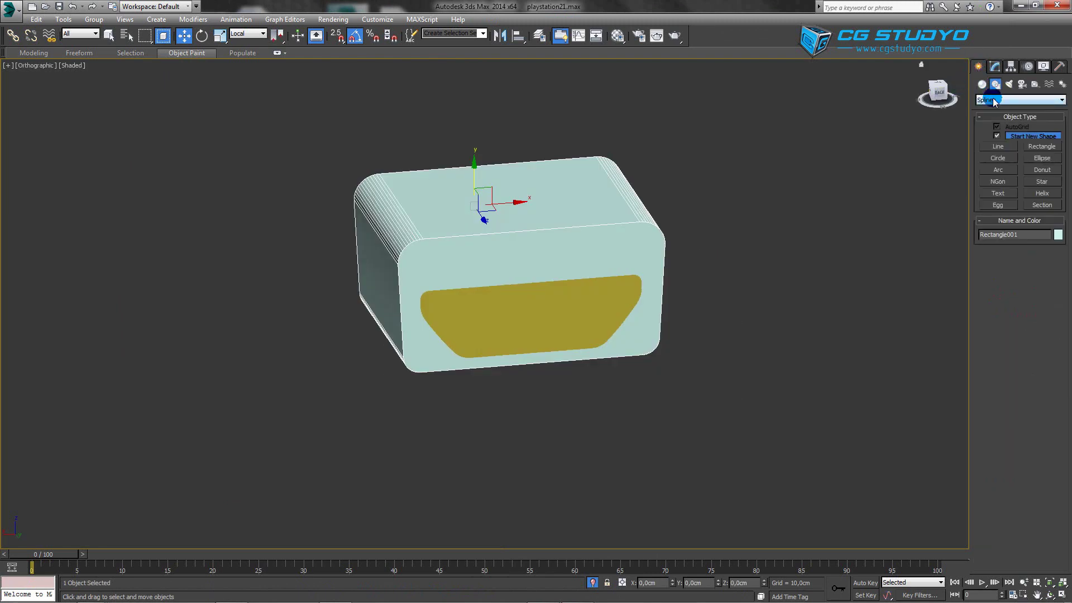
{"action": "left_click", "coordinate": [999, 101]}
{"action": "left_click", "coordinate": [982, 84]}
{"action": "left_click", "coordinate": [1019, 99]}
{"action": "left_click", "coordinate": [999, 121]}
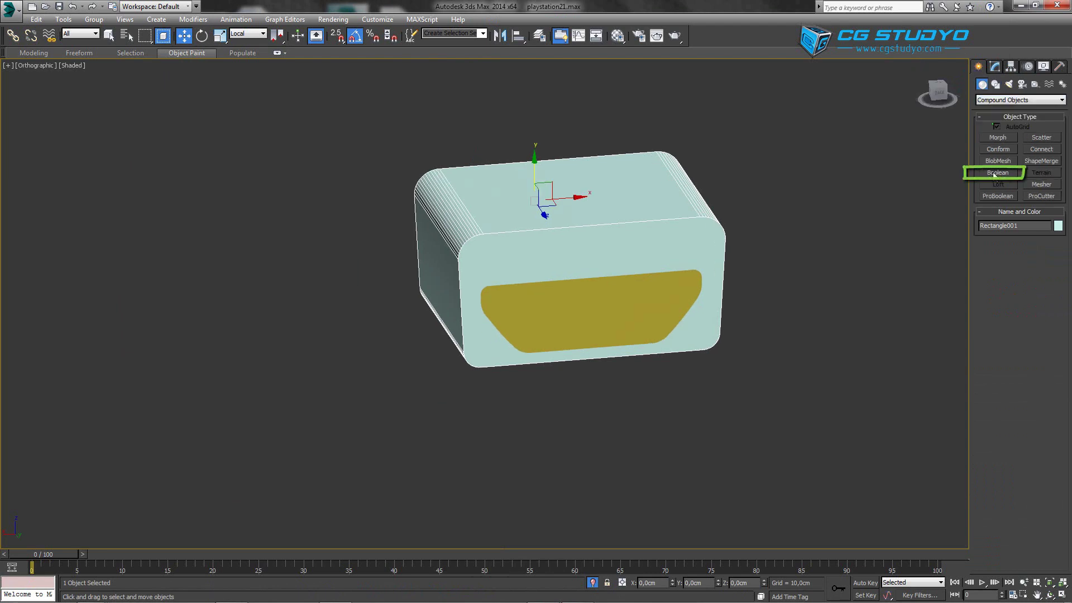
- Make Rectangle001 a Boolean (Subtraction A-B) and select the yellow Line008 connector shape
{"action": "left_click", "coordinate": [1010, 189]}
{"action": "left_click", "coordinate": [996, 173]}
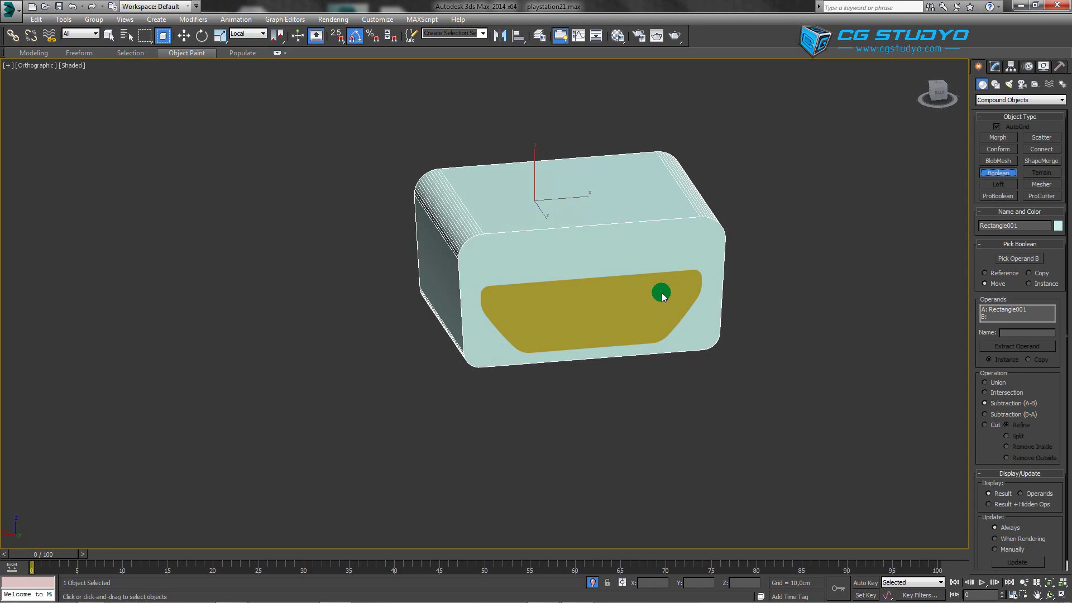
{"action": "left_click", "coordinate": [994, 66]}
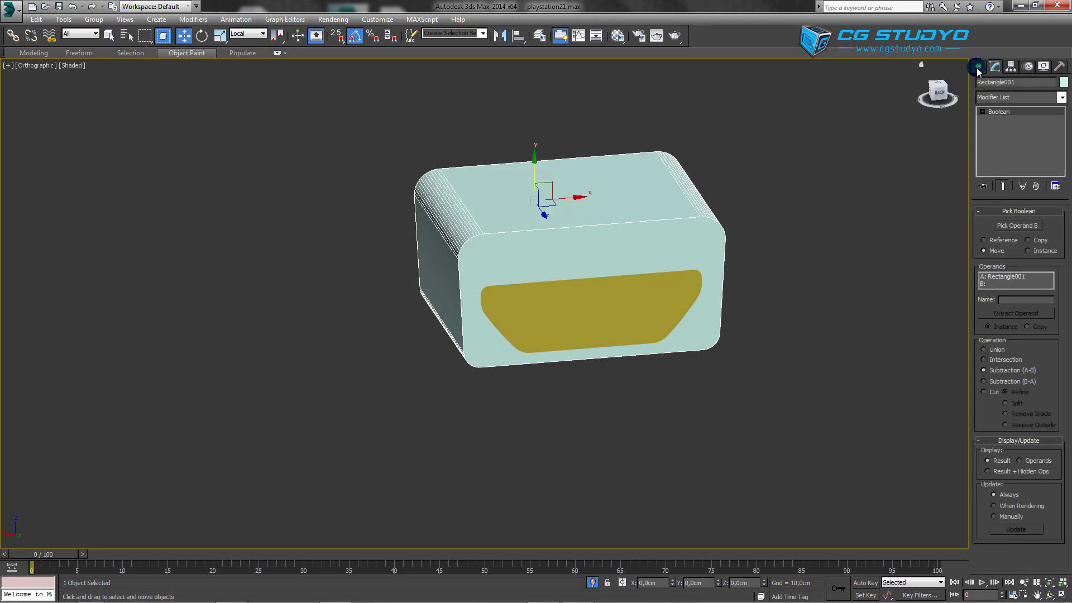
{"action": "left_click", "coordinate": [978, 65]}
{"action": "left_click", "coordinate": [868, 223]}
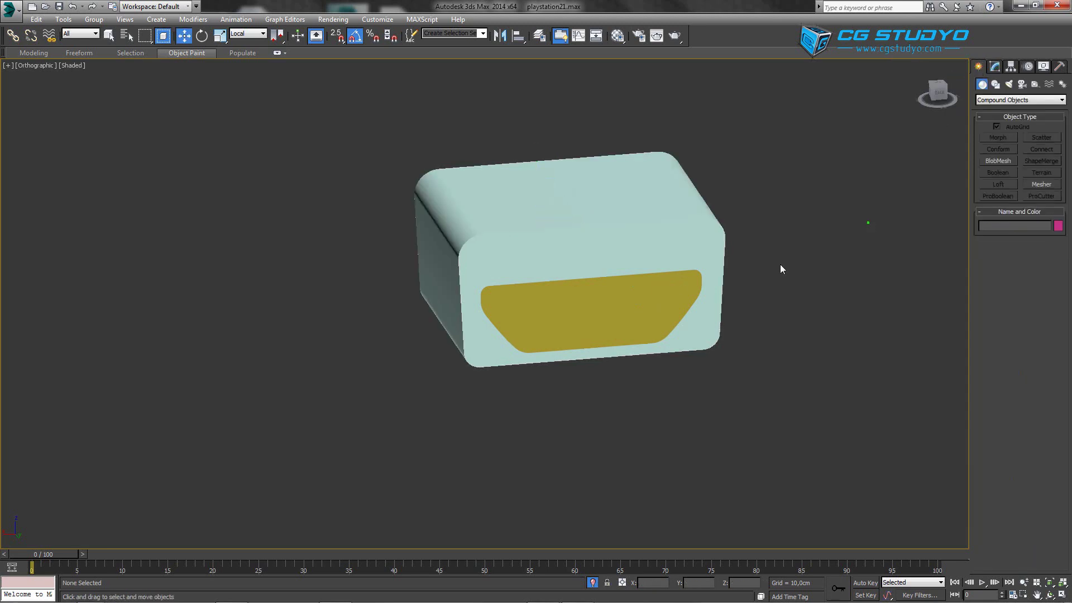
{"action": "left_click", "coordinate": [649, 310]}
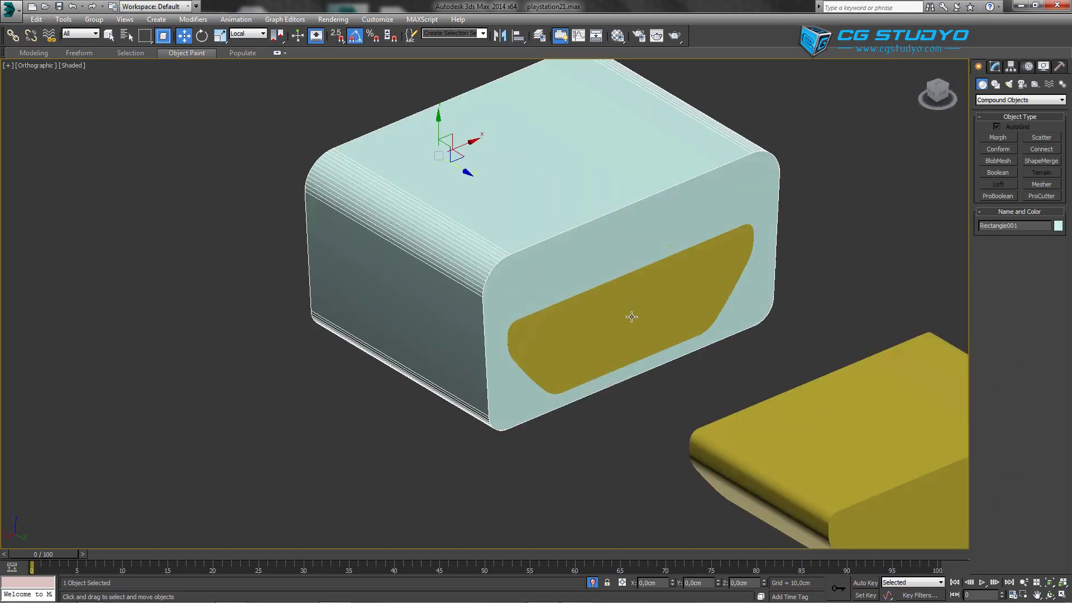
- Reselect the housing and pick the yellow connector shape as Boolean operand B
{"action": "left_click", "coordinate": [632, 317]}
{"action": "mouse_move", "coordinate": [632, 316]}
{"action": "middle_mouse_down", "text": "alt"}
{"action": "mouse_move", "coordinate": [500, 298]}
{"action": "mouse_move", "coordinate": [490, 256]}
{"action": "mouse_move", "coordinate": [559, 329]}
{"action": "mouse_move", "coordinate": [687, 244]}
{"action": "middle_mouse_up", "text": "alt"}
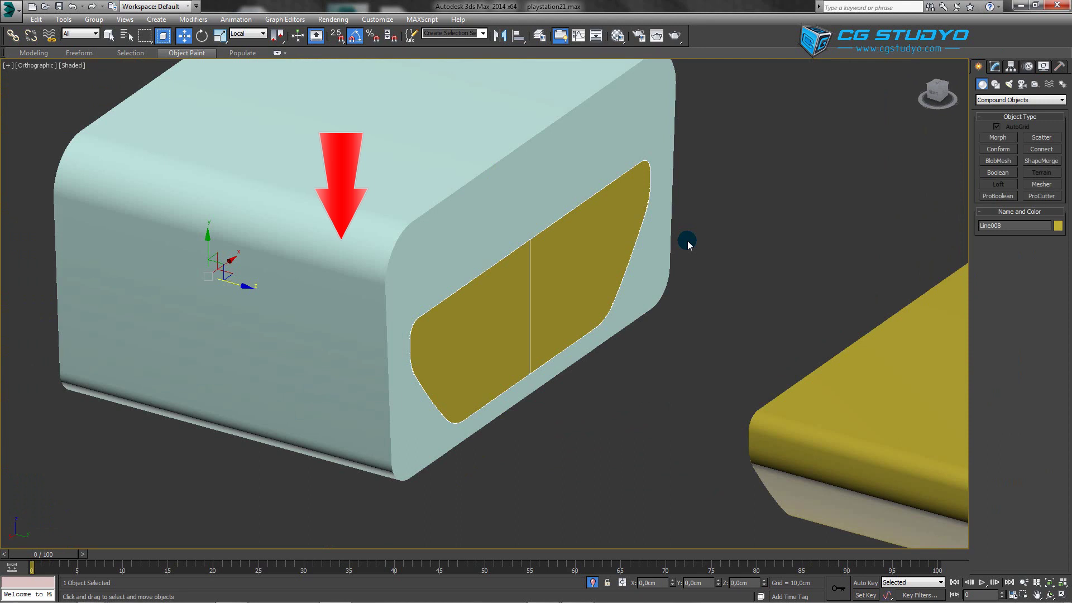
{"action": "key", "text": "ctrl+z"}
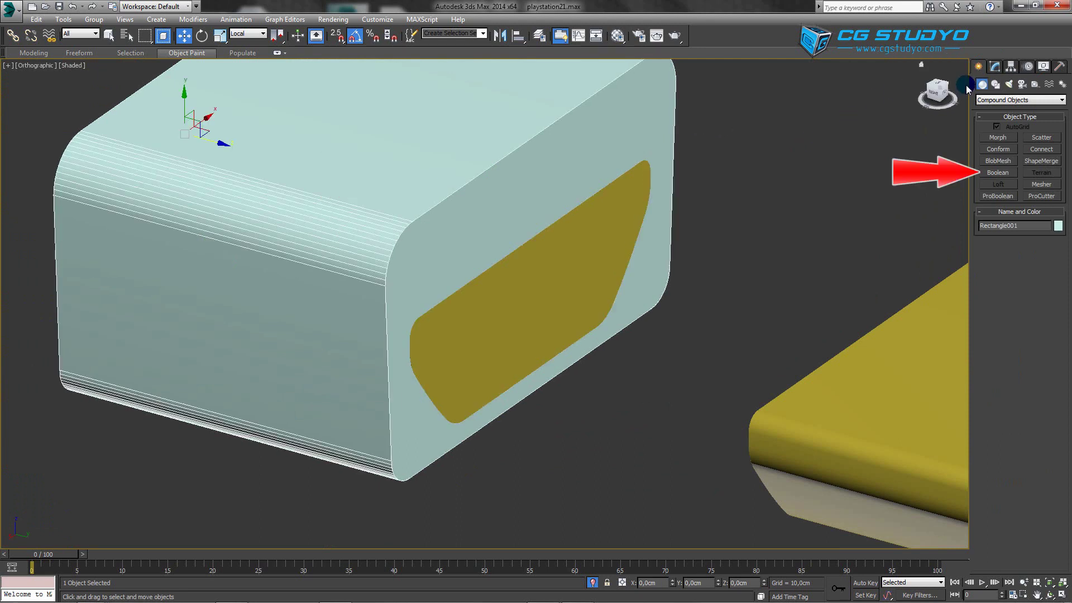
{"action": "left_click", "coordinate": [993, 68]}
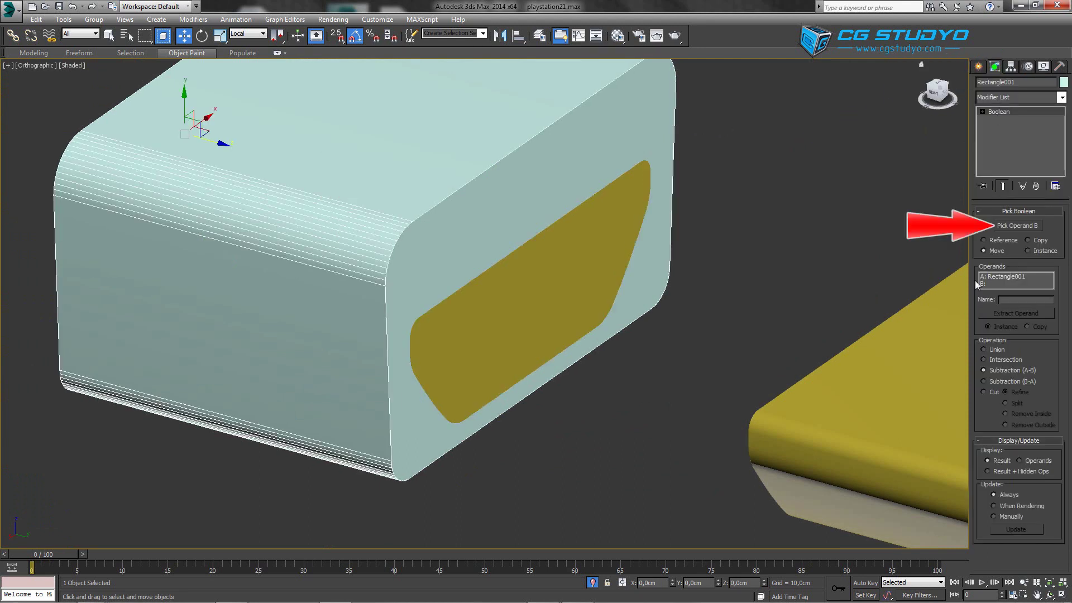
{"action": "left_click", "coordinate": [1016, 226]}
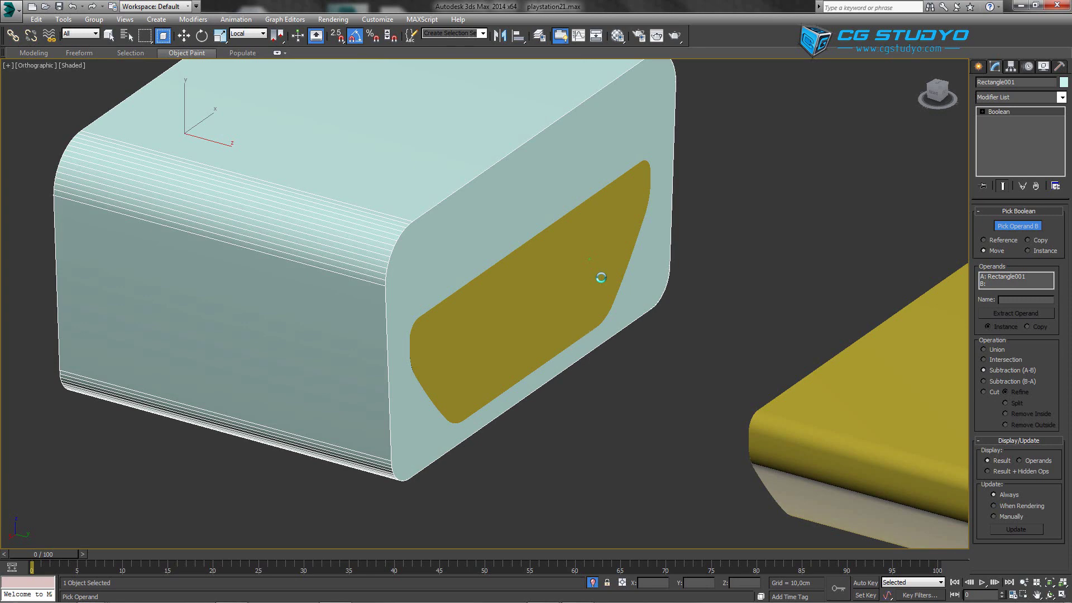
{"action": "left_click", "coordinate": [611, 285]}
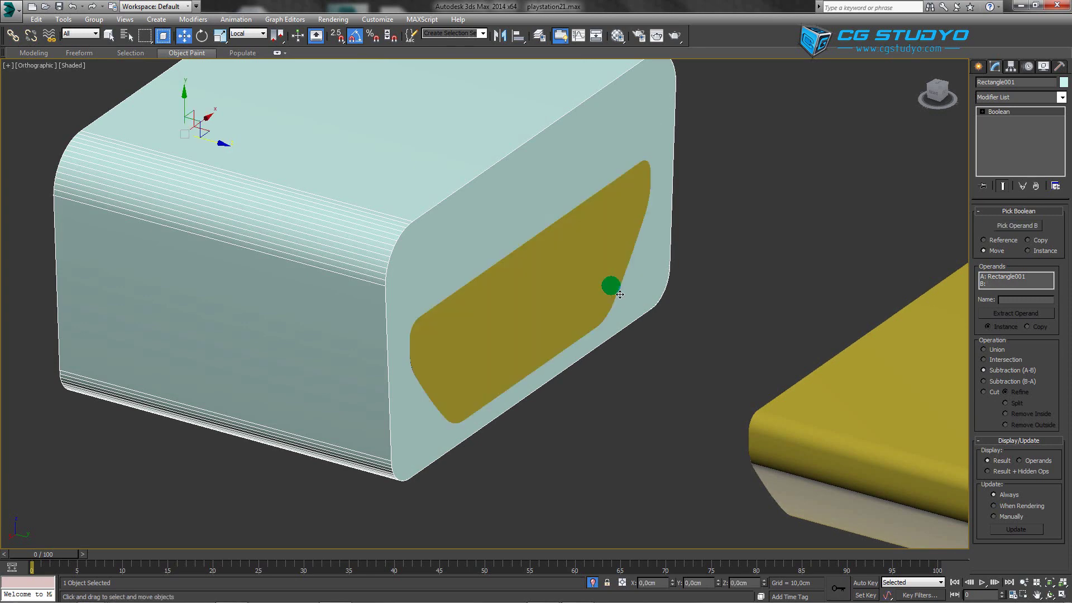
- Set the Boolean operation to Cut > Split and pick the yellow shape as the cutter
{"action": "scroll", "coordinate": [599, 321], "scroll_direction": "down", "scroll_amount": 1}
{"action": "scroll", "coordinate": [600, 313], "scroll_direction": "down", "scroll_amount": 1}
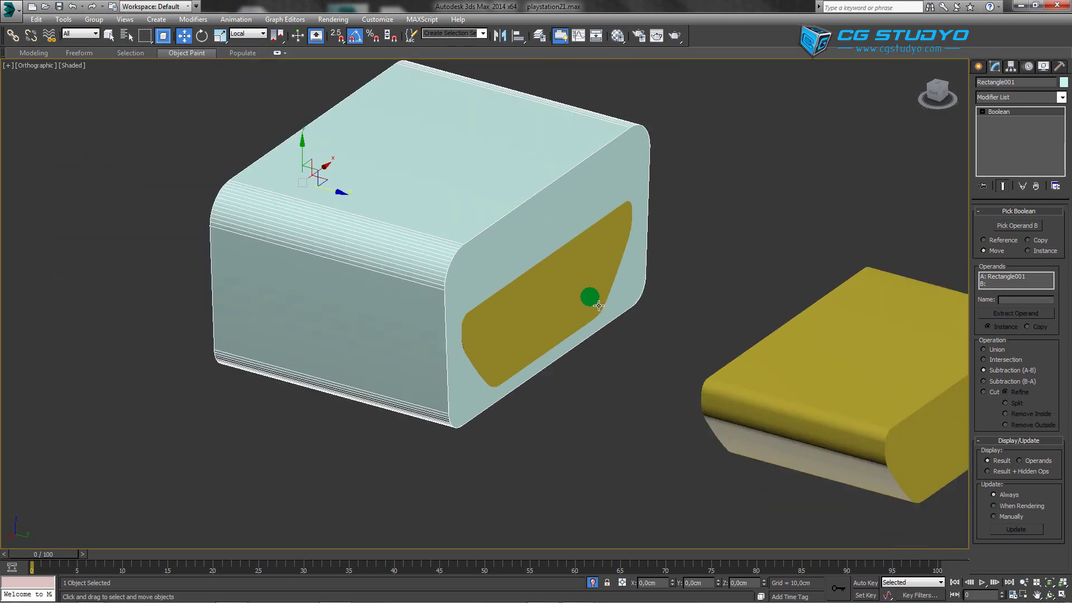
{"action": "scroll", "coordinate": [603, 302], "scroll_direction": "down", "scroll_amount": 1}
{"action": "middle_click_drag", "start_coordinate": [603, 303], "coordinate": [596, 375]}
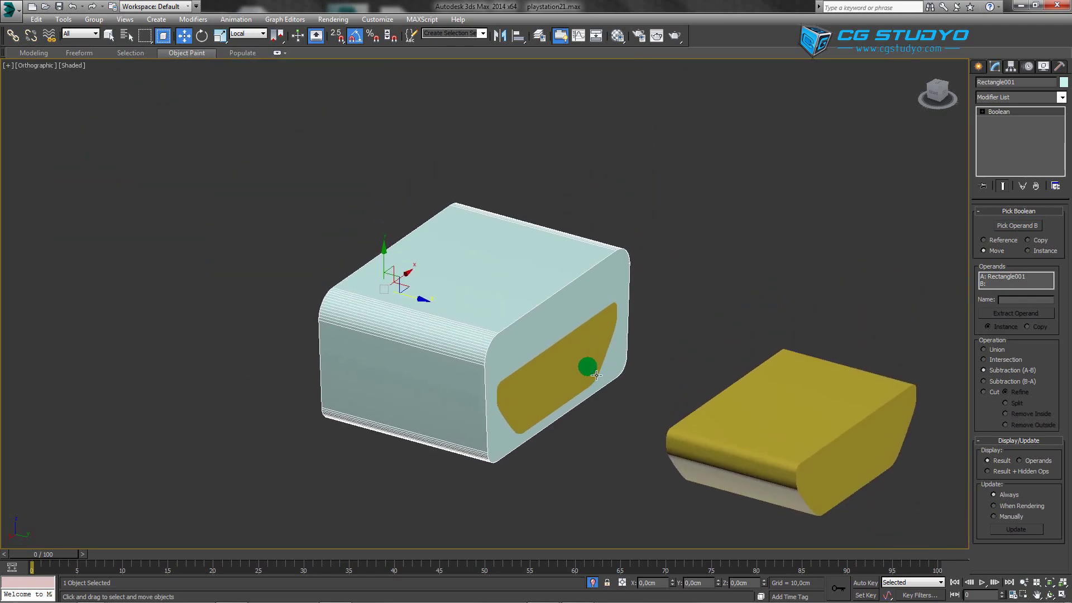
{"action": "left_click", "coordinate": [984, 391]}
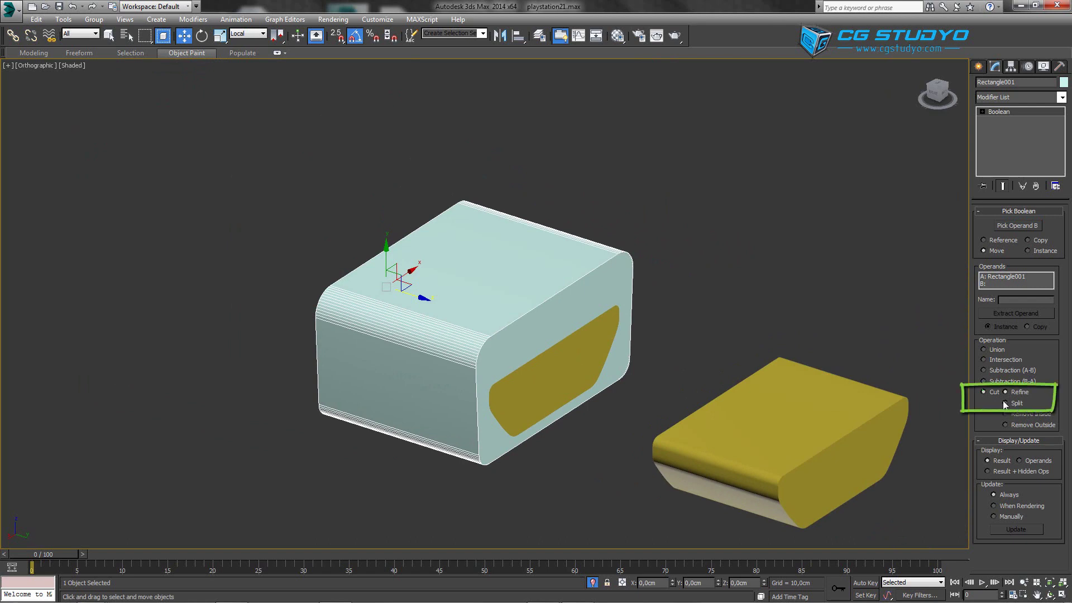
{"action": "left_click", "coordinate": [1004, 402]}
{"action": "left_click", "coordinate": [1011, 226]}
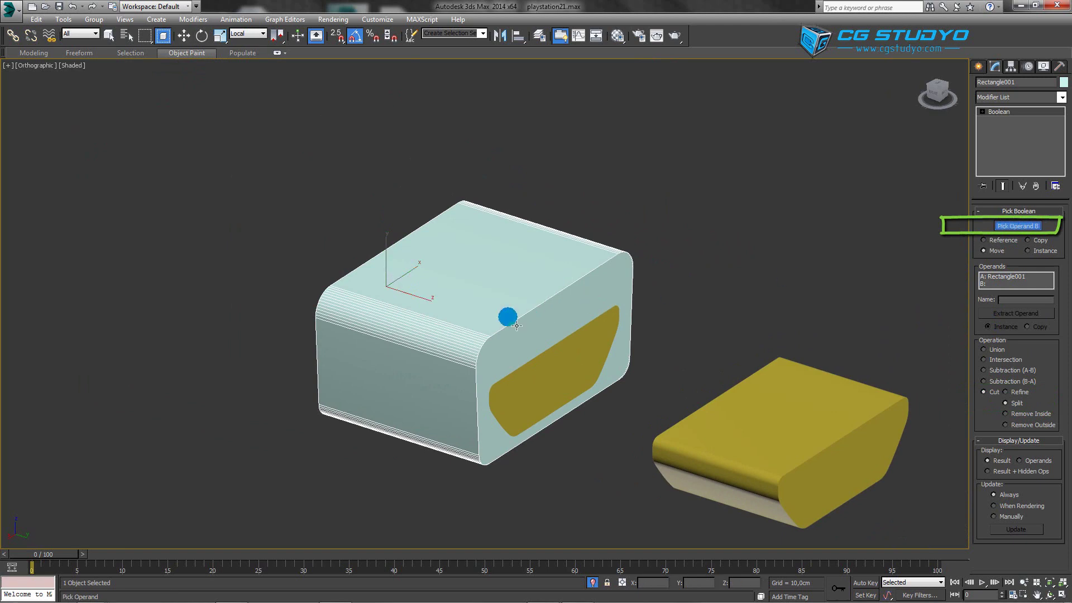
{"action": "left_click", "coordinate": [551, 385]}
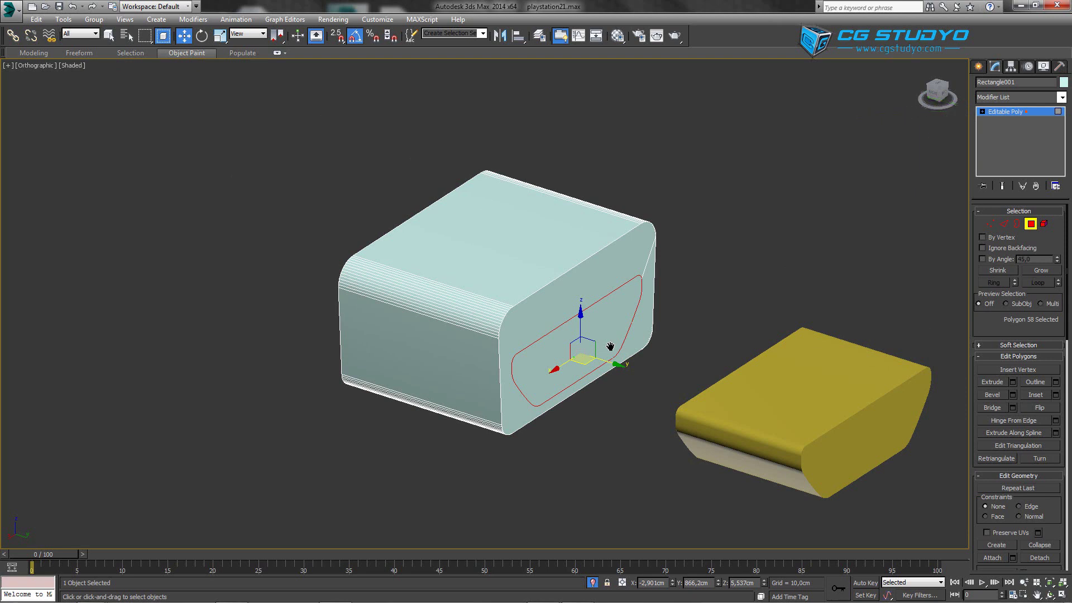
- Extrude the cut port face inward, first to a height of -0,243cm
{"action": "left_click", "coordinate": [186, 40]}
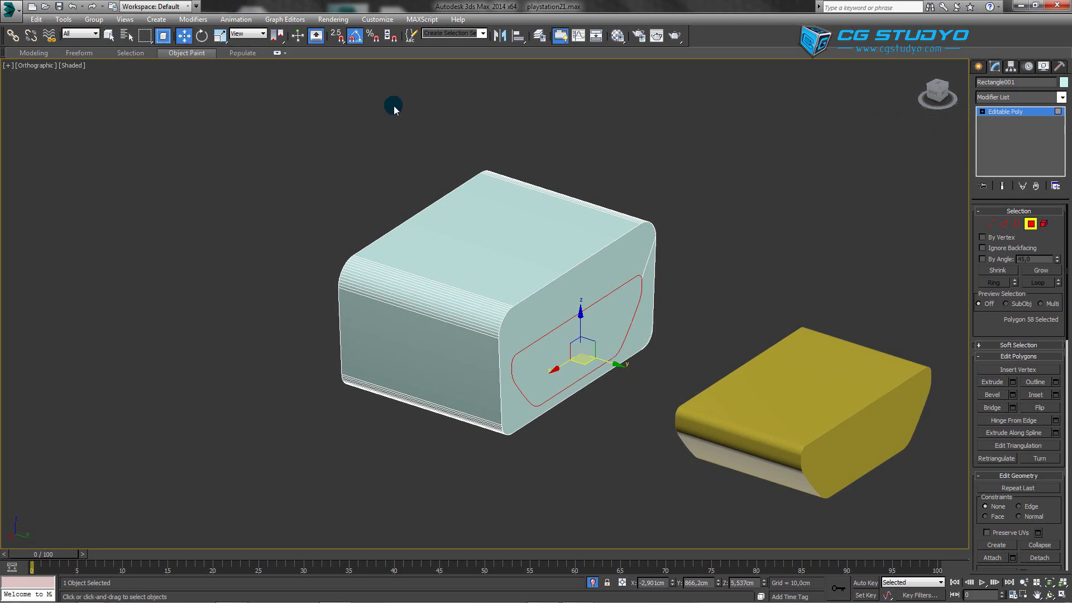
{"action": "left_click", "coordinate": [1013, 382]}
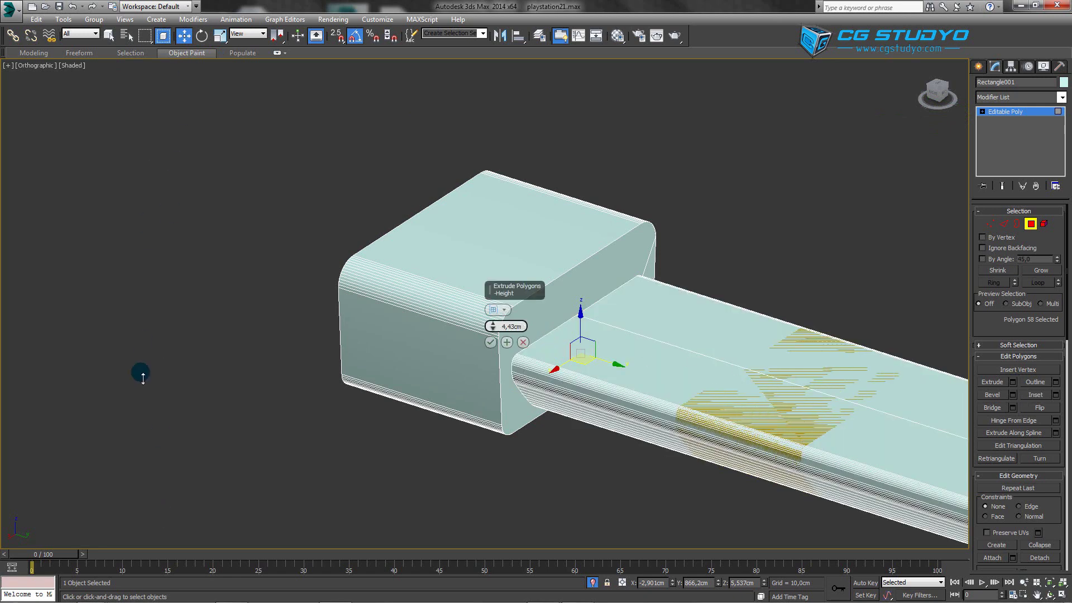
{"action": "mouse_move", "coordinate": [143, 378]}
{"action": "left_mouse_down"}
{"action": "mouse_move", "coordinate": [103, 185]}
{"action": "mouse_move", "coordinate": [343, 149]}
{"action": "left_mouse_up"}
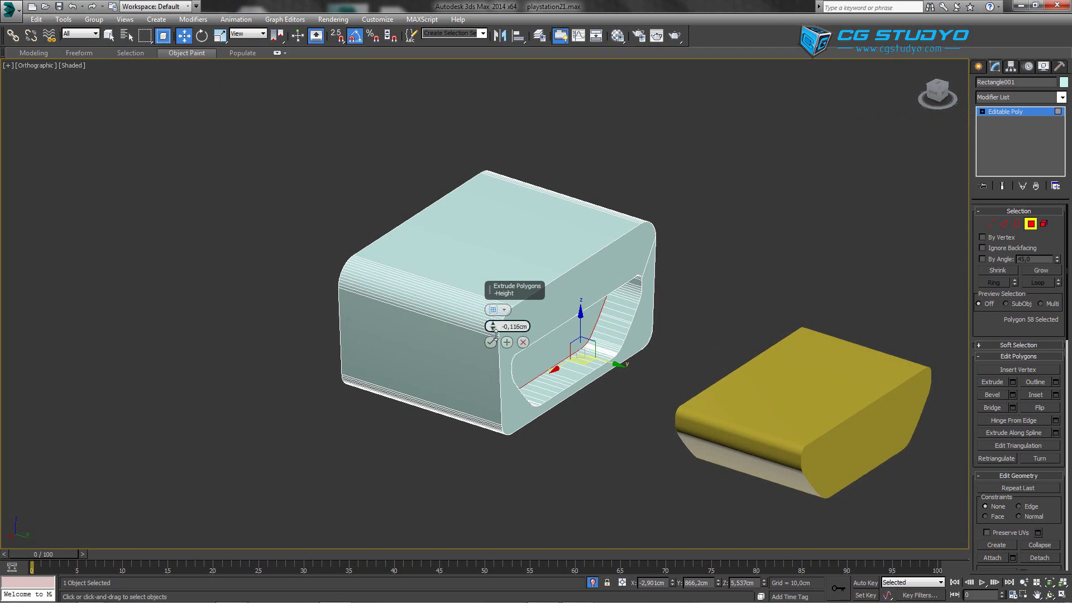
{"action": "left_click_drag", "start_coordinate": [491, 325], "coordinate": [498, 375]}
- Reduce the inward extrusion to -0,03cm in the top wireframe view and apply it
{"action": "key", "text": "t"}
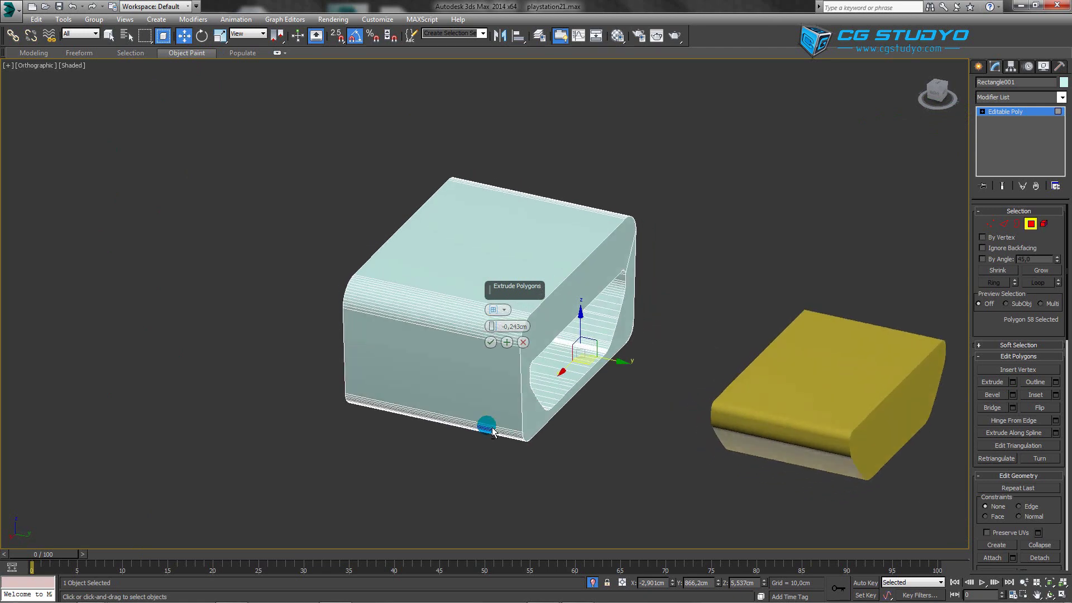
{"action": "scroll", "coordinate": [494, 402], "scroll_direction": "up", "scroll_amount": 10}
{"action": "scroll", "coordinate": [486, 352], "scroll_direction": "down", "scroll_amount": 3}
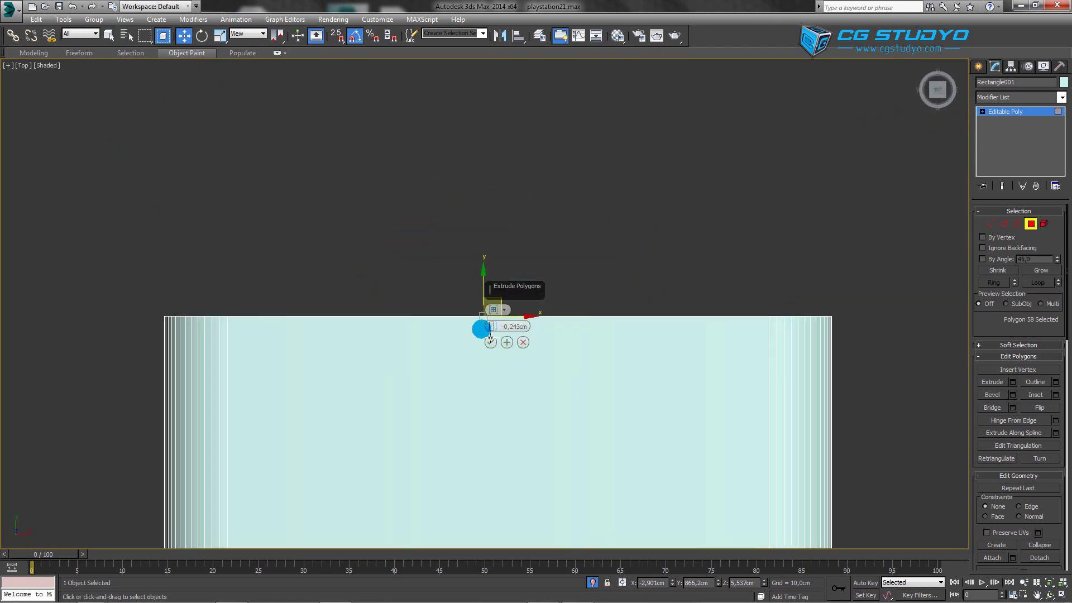
{"action": "scroll", "coordinate": [472, 328], "scroll_direction": "down", "scroll_amount": 2}
{"action": "scroll", "coordinate": [464, 312], "scroll_direction": "down", "scroll_amount": 3}
{"action": "scroll", "coordinate": [464, 299], "scroll_direction": "down", "scroll_amount": 1}
{"action": "key", "text": "F3"}
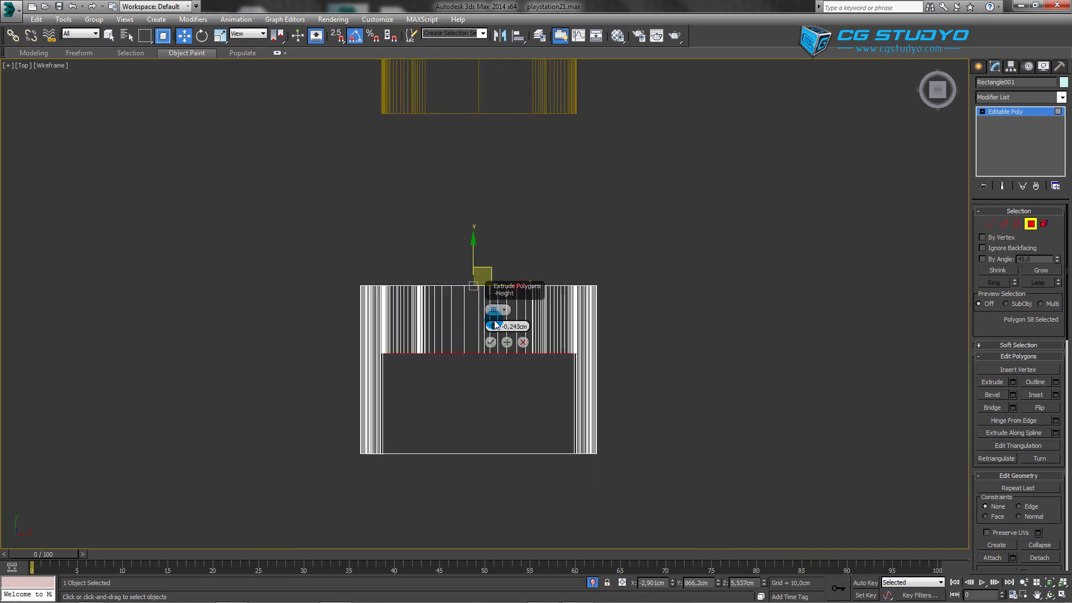
{"action": "left_click_drag", "start_coordinate": [491, 329], "coordinate": [500, 291]}
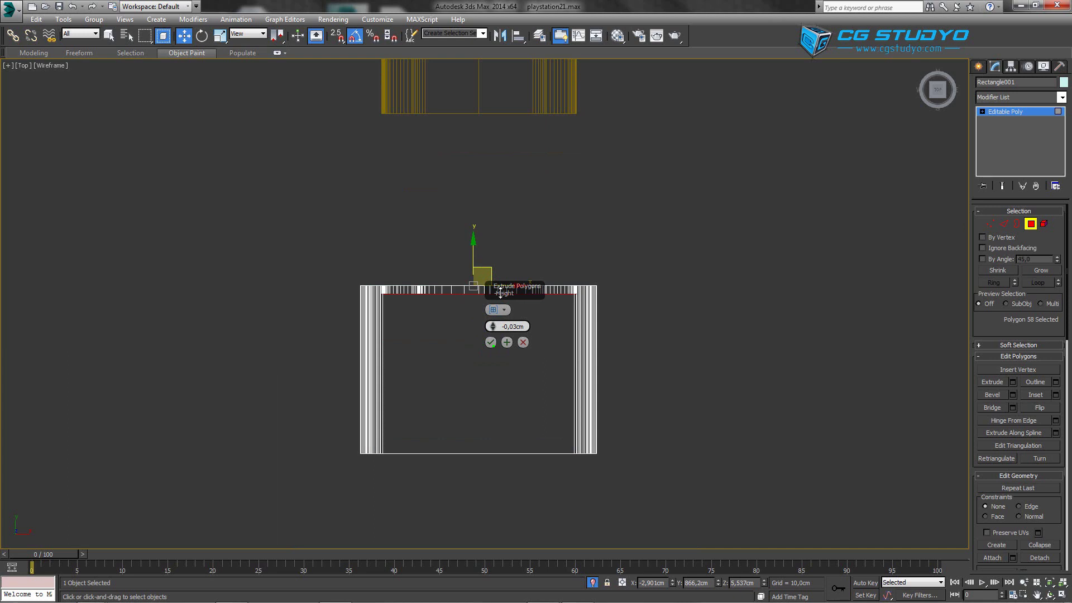
{"action": "left_click", "coordinate": [490, 342]}
- Inspect the shallow port recess from the top and from orbiting 3D views
{"action": "scroll", "coordinate": [474, 340], "scroll_direction": "down", "scroll_amount": 3}
{"action": "scroll", "coordinate": [473, 341], "scroll_direction": "down", "scroll_amount": 2}
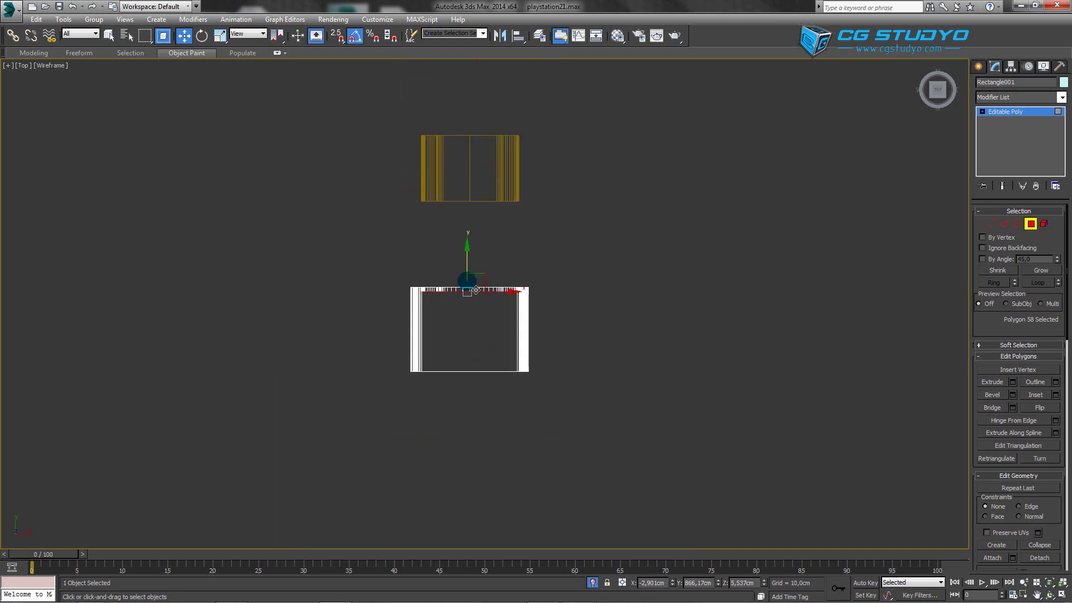
{"action": "key", "text": "F3"}
{"action": "mouse_move", "coordinate": [510, 179]}
{"action": "middle_mouse_down", "text": "alt"}
{"action": "mouse_move", "coordinate": [588, 236]}
{"action": "mouse_move", "coordinate": [591, 251]}
{"action": "middle_mouse_up", "text": "alt"}
{"action": "key", "text": "t"}
{"action": "key", "text": "z"}
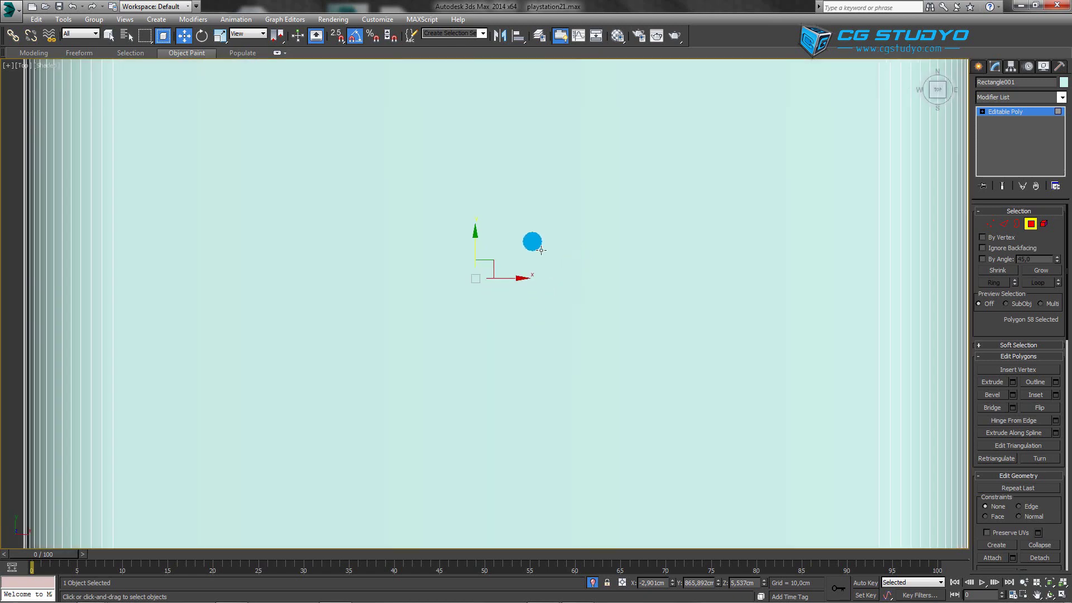
{"action": "key", "text": "F3"}
{"action": "scroll", "coordinate": [540, 250], "scroll_direction": "down", "scroll_amount": 4}
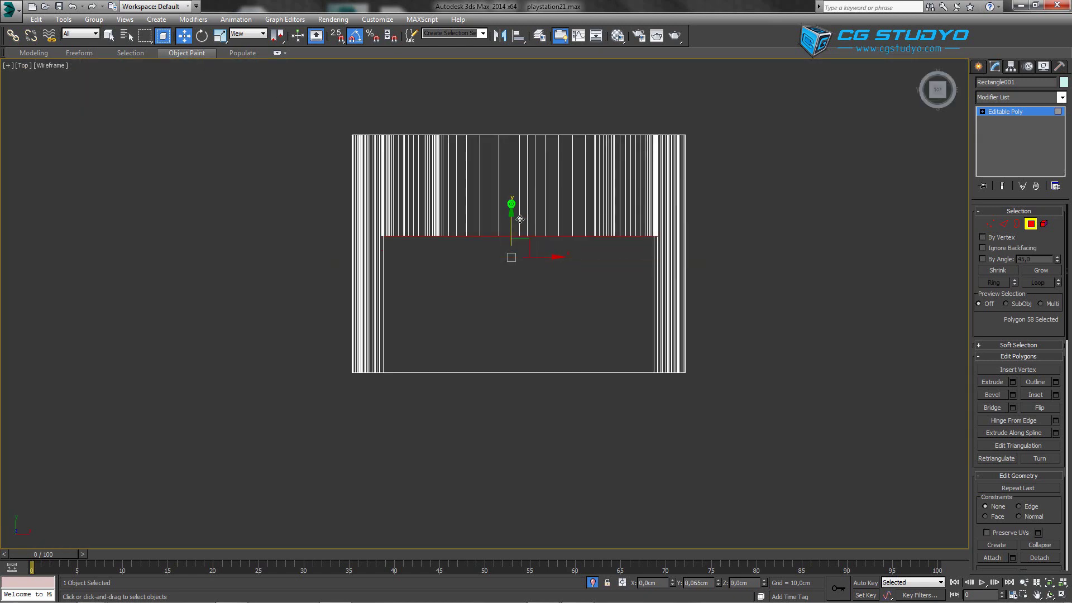
{"action": "middle_click_drag", "start_coordinate": [520, 220], "coordinate": [353, 286], "text": "alt"}
{"action": "key", "text": "F3"}
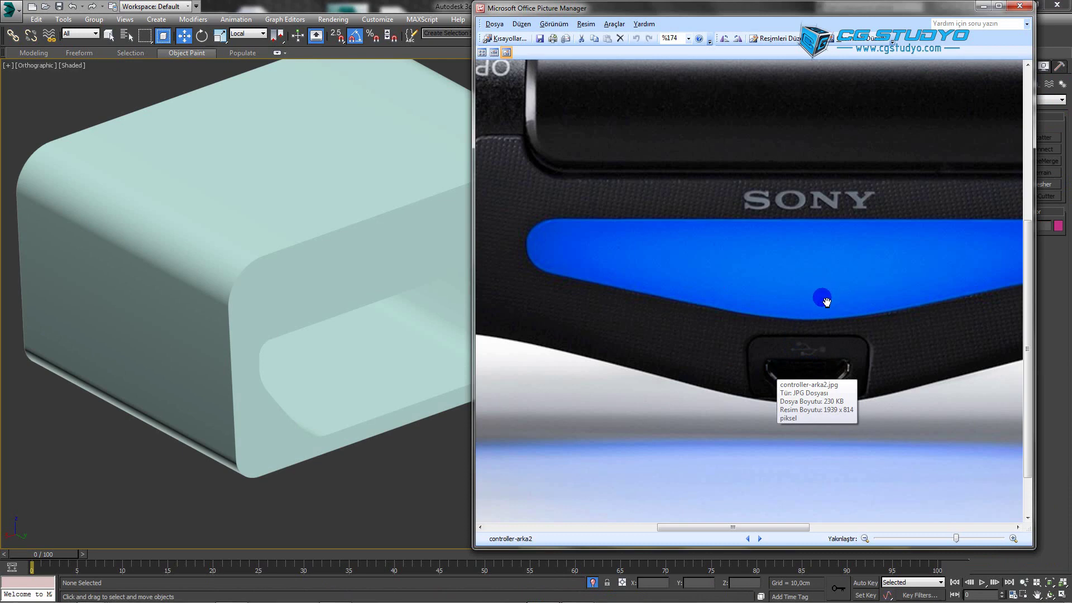
- Minimize Picture Manager and select the ring of edges inside the port opening
{"action": "left_click", "coordinate": [982, 7]}
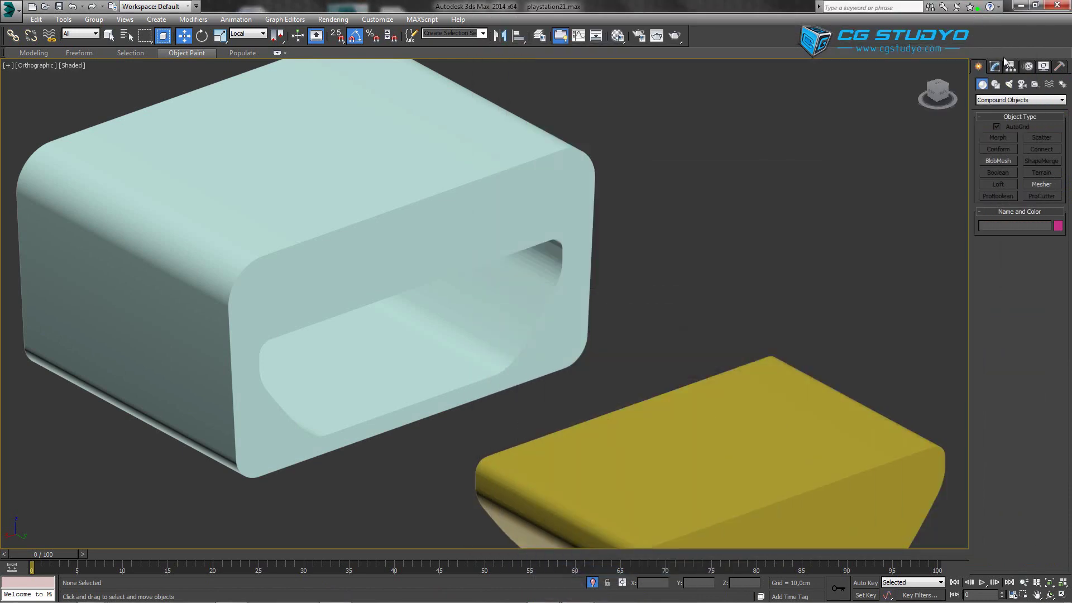
{"action": "left_click", "coordinate": [581, 153]}
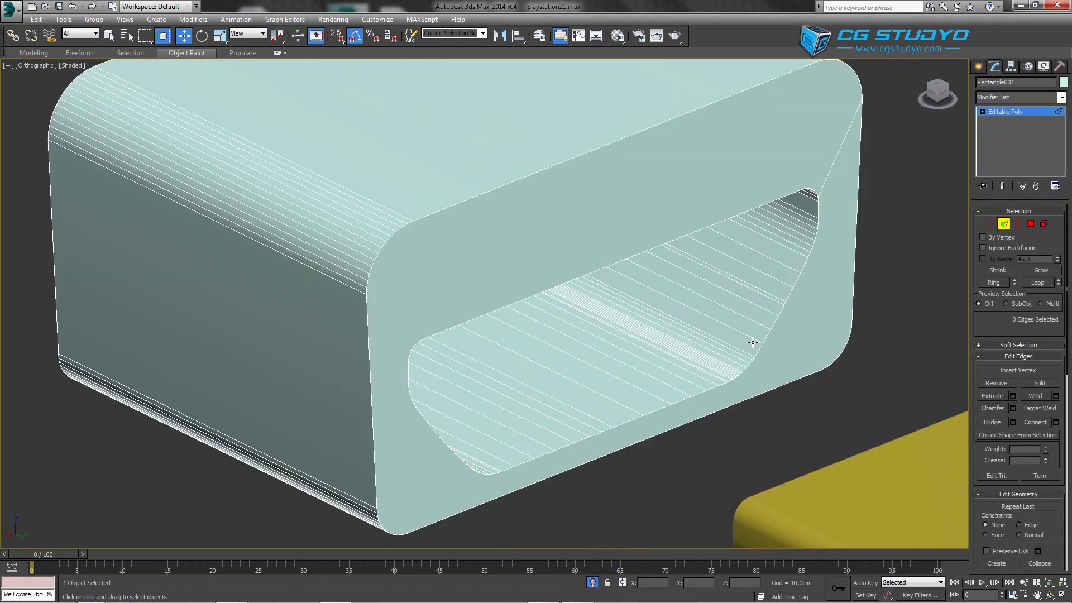
{"action": "left_click", "coordinate": [752, 342]}
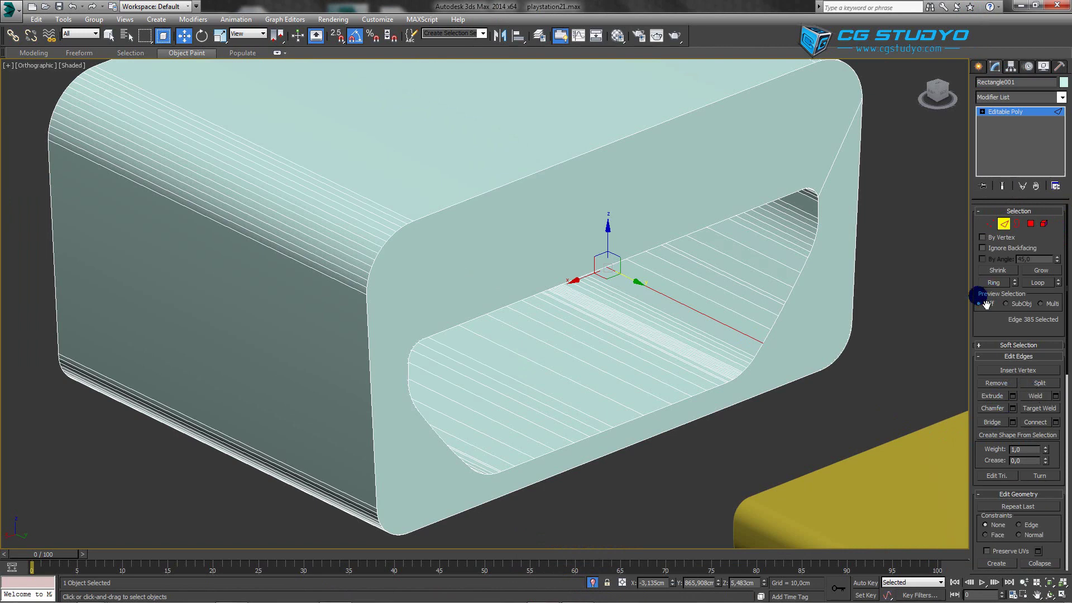
{"action": "left_click", "coordinate": [993, 282]}
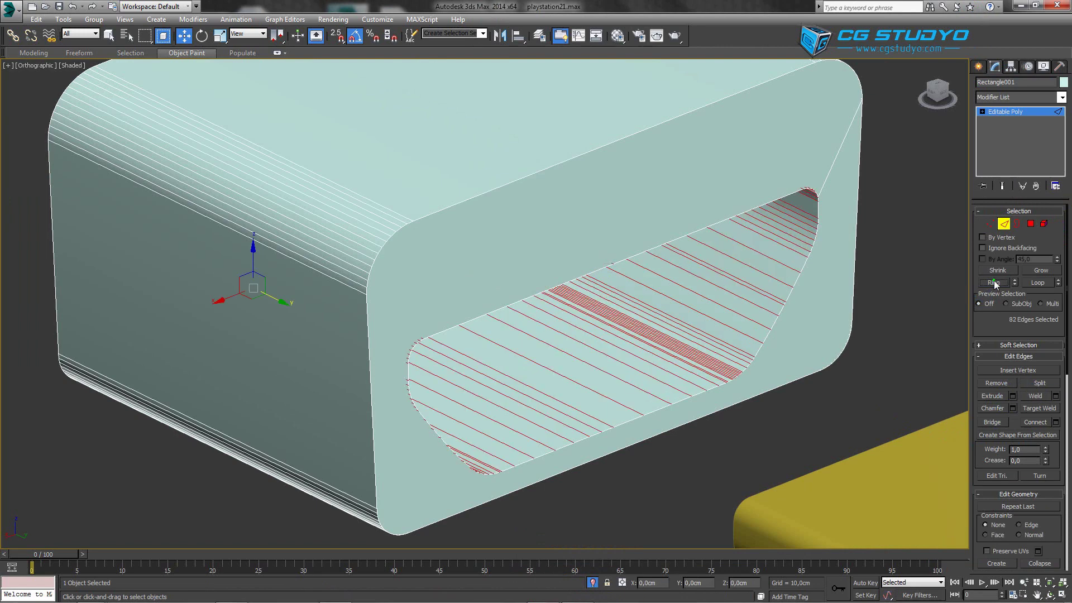
- Connect the ring with 1 segment at Slide -98, then select the front face
{"action": "left_click", "coordinate": [1060, 423]}
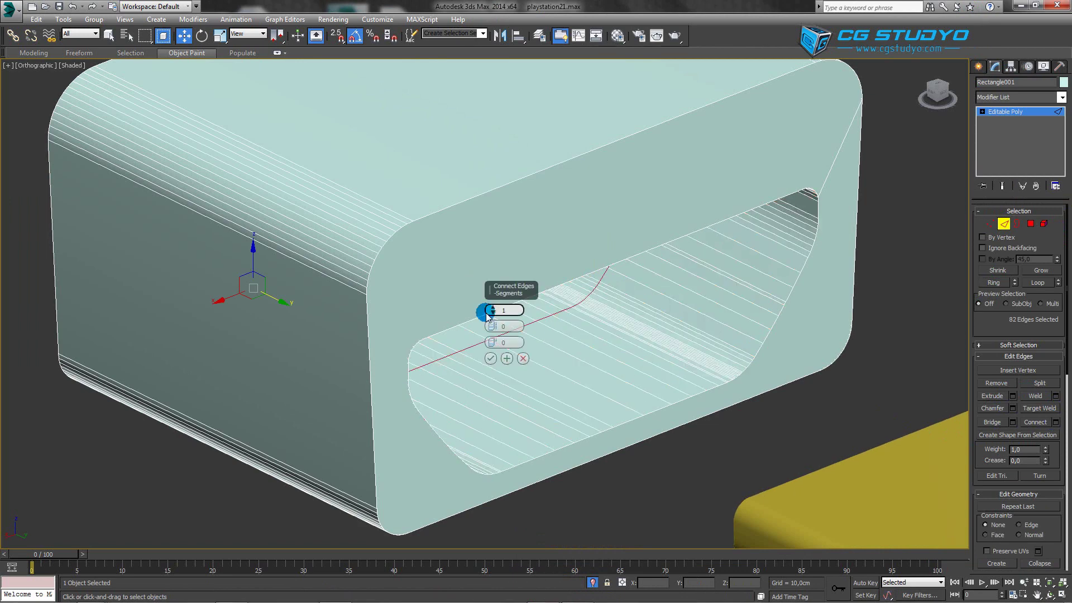
{"action": "left_click_drag", "start_coordinate": [492, 342], "coordinate": [543, 560]}
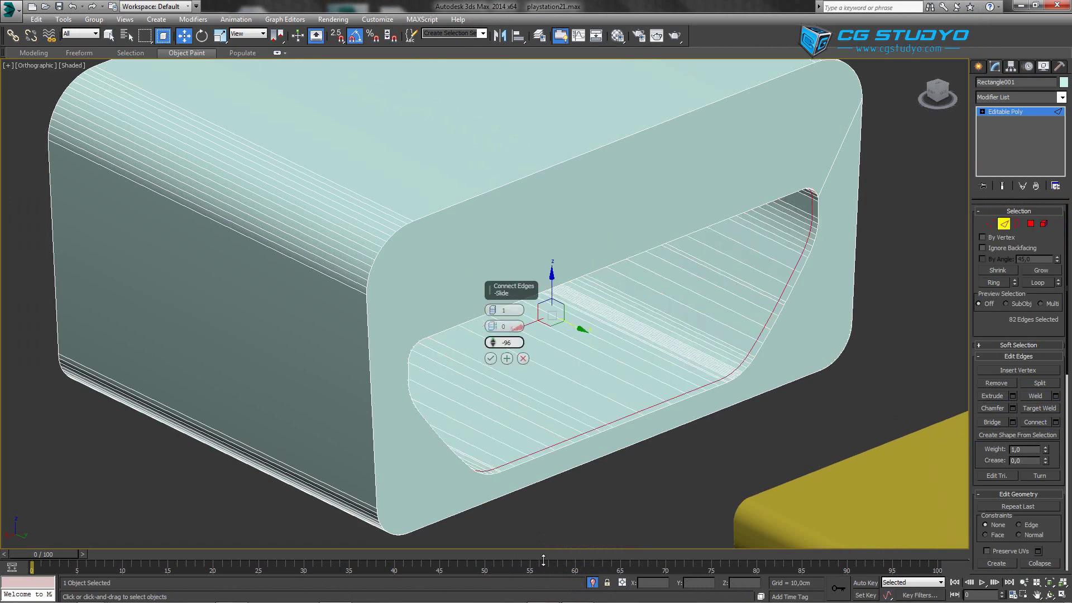
{"action": "left_click_drag", "start_coordinate": [543, 560], "coordinate": [544, 564]}
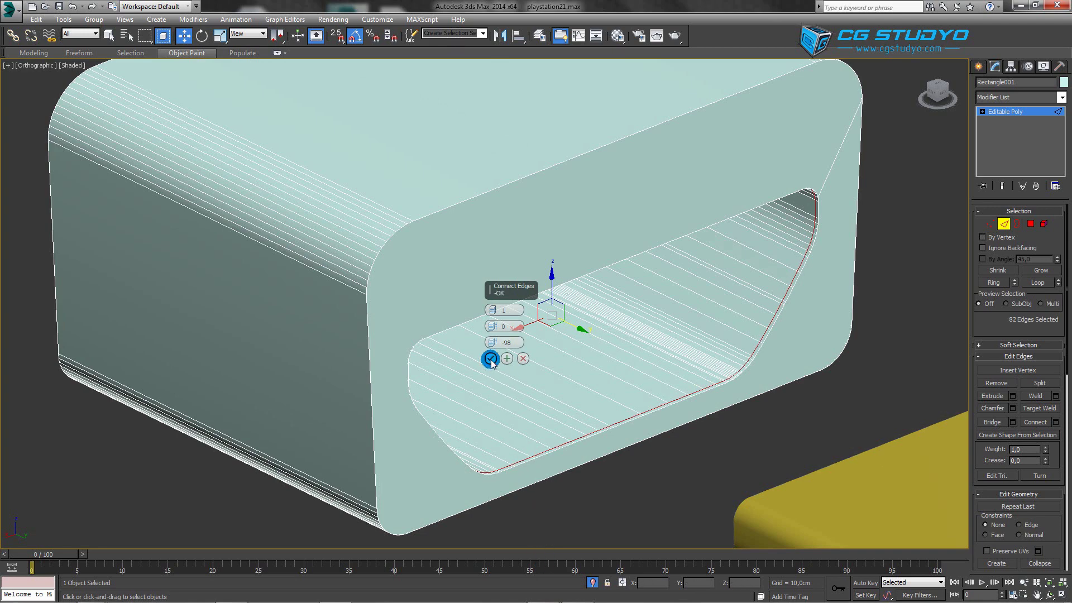
{"action": "left_click", "coordinate": [490, 358]}
{"action": "left_click", "coordinate": [1031, 224]}
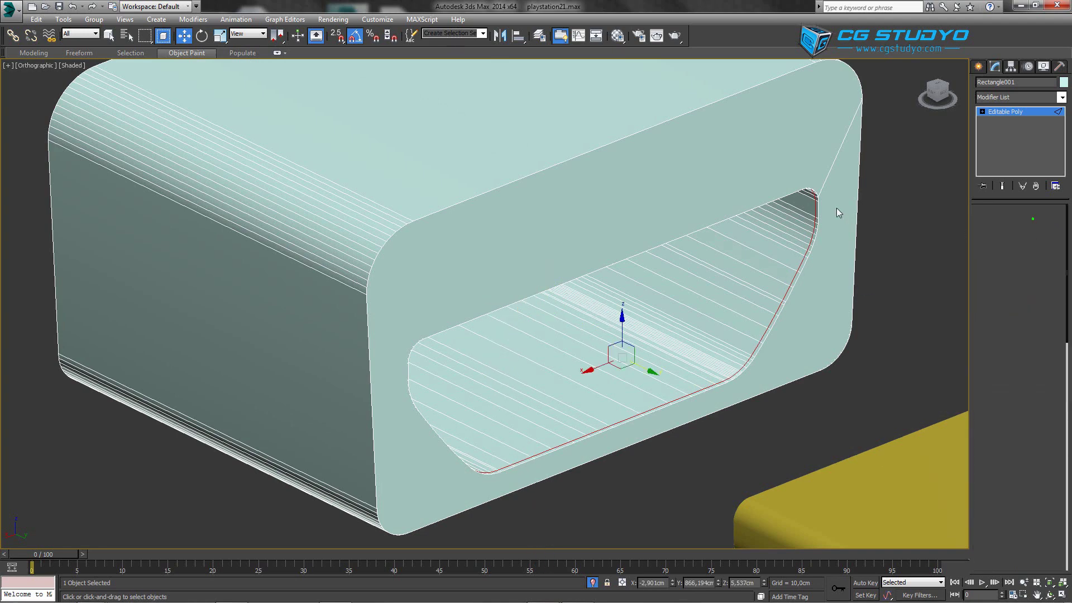
{"action": "left_click", "coordinate": [799, 176]}
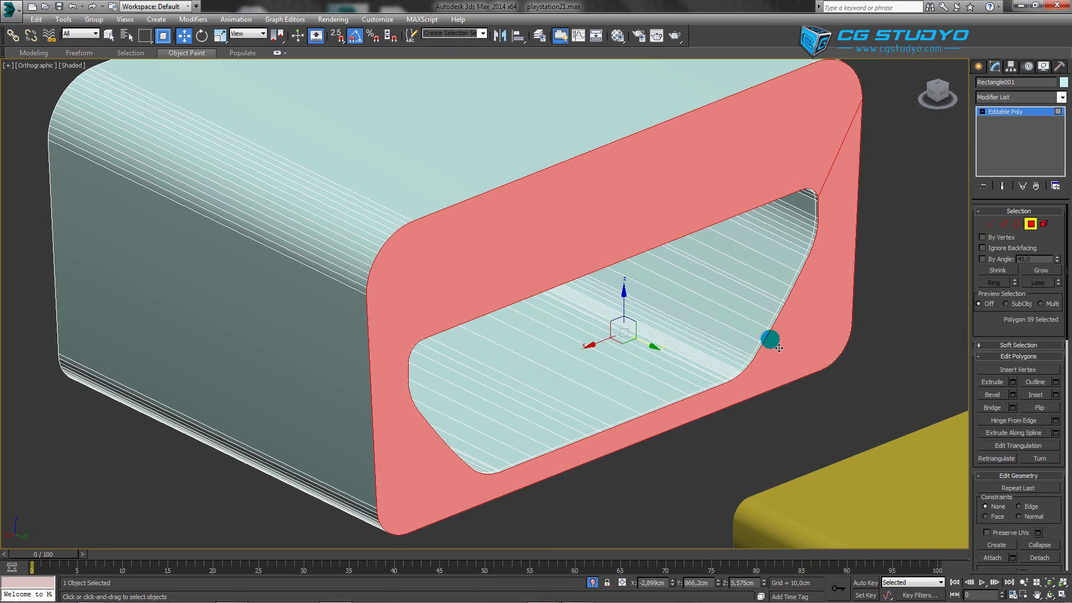
- Inset the front face by 0,007cm and select the thin new strip face inside the opening
{"action": "middle_click_drag", "start_coordinate": [768, 337], "coordinate": [851, 248], "text": "alt"}
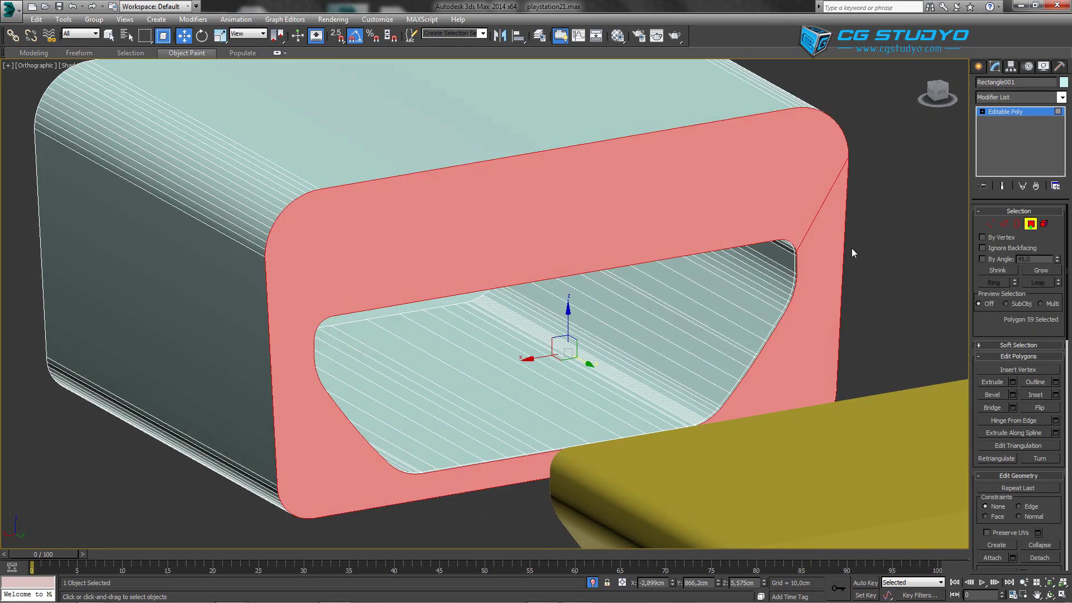
{"action": "left_click", "coordinate": [1055, 398]}
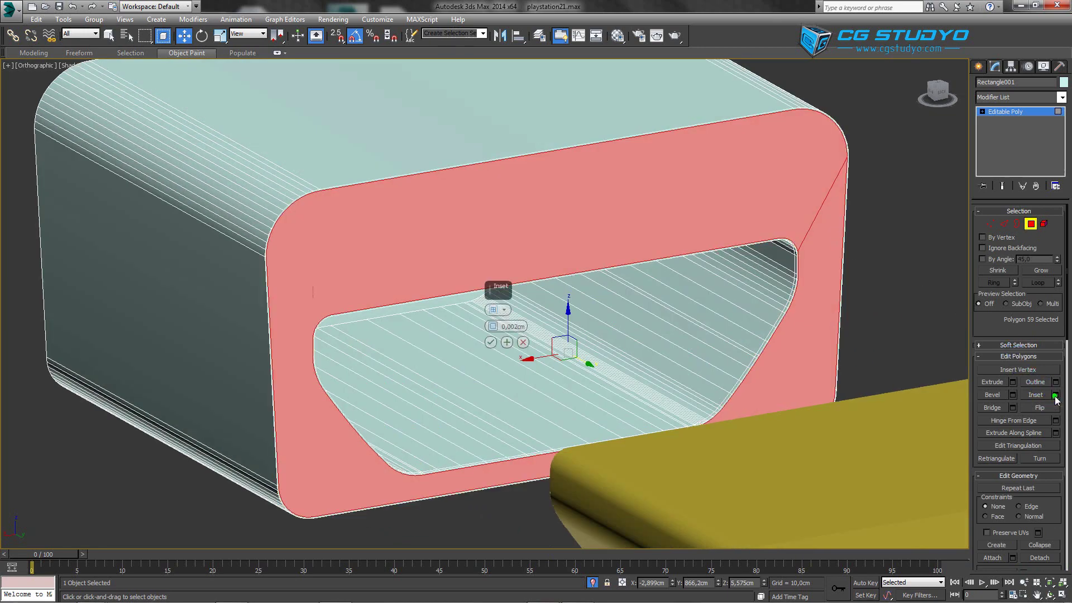
{"action": "middle_click_drag", "start_coordinate": [569, 259], "coordinate": [572, 249]}
{"action": "scroll", "coordinate": [514, 280], "scroll_direction": "up", "scroll_amount": 2}
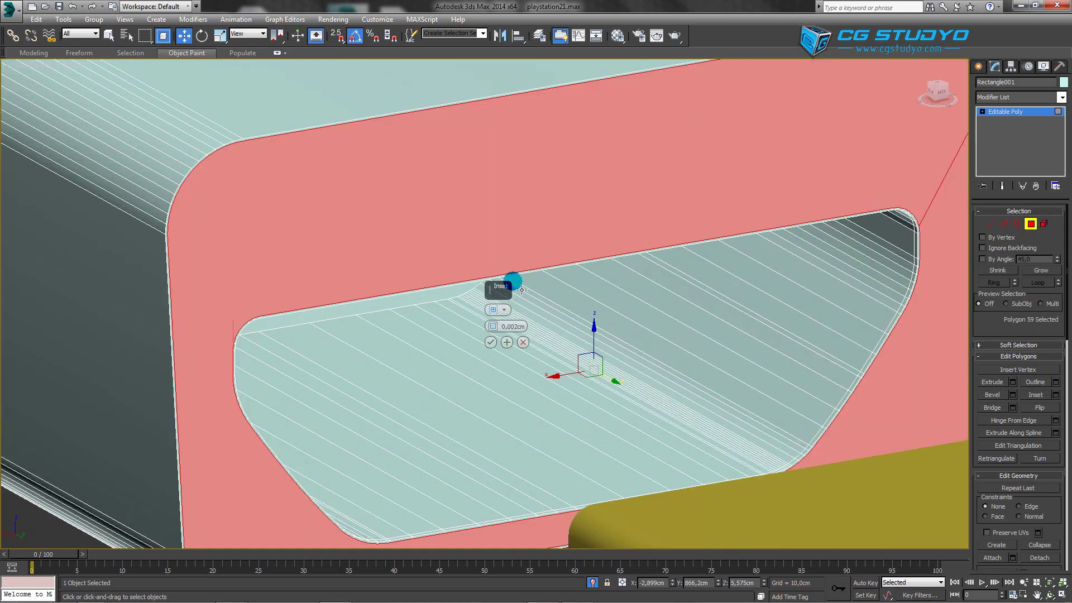
{"action": "scroll", "coordinate": [514, 280], "scroll_direction": "up", "scroll_amount": 2}
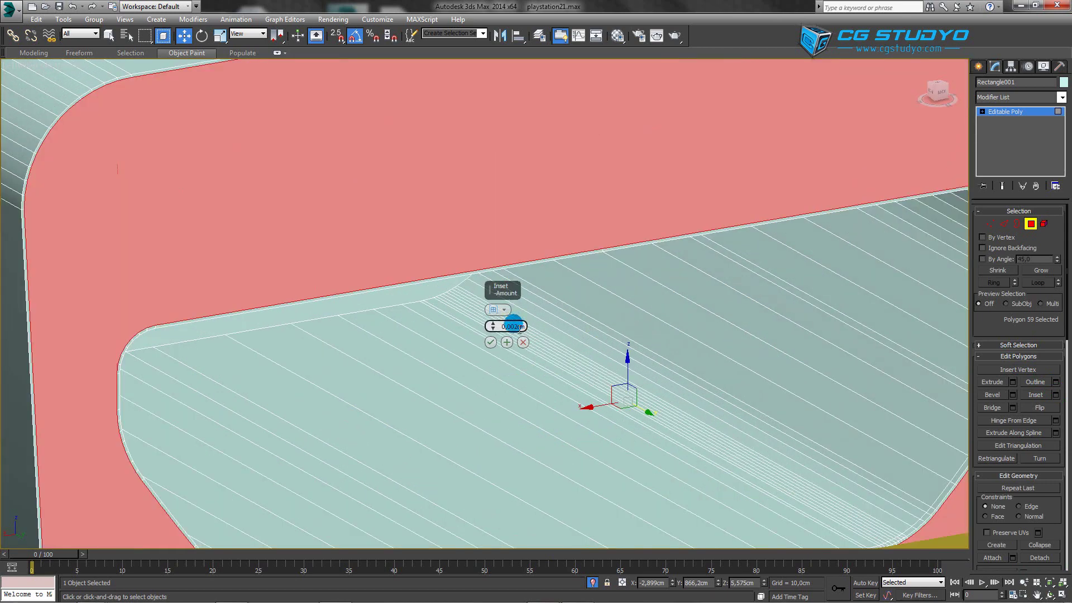
{"action": "key", "text": "BackSpace"}
{"action": "type", "text": "7"}
{"action": "key", "text": "Return"}
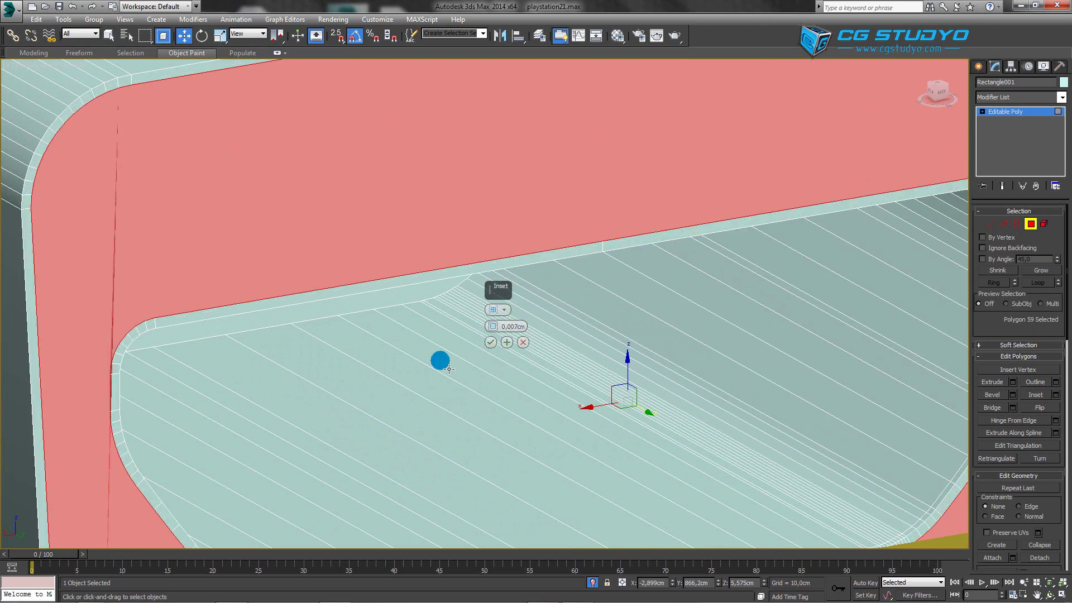
{"action": "left_click", "coordinate": [490, 342]}
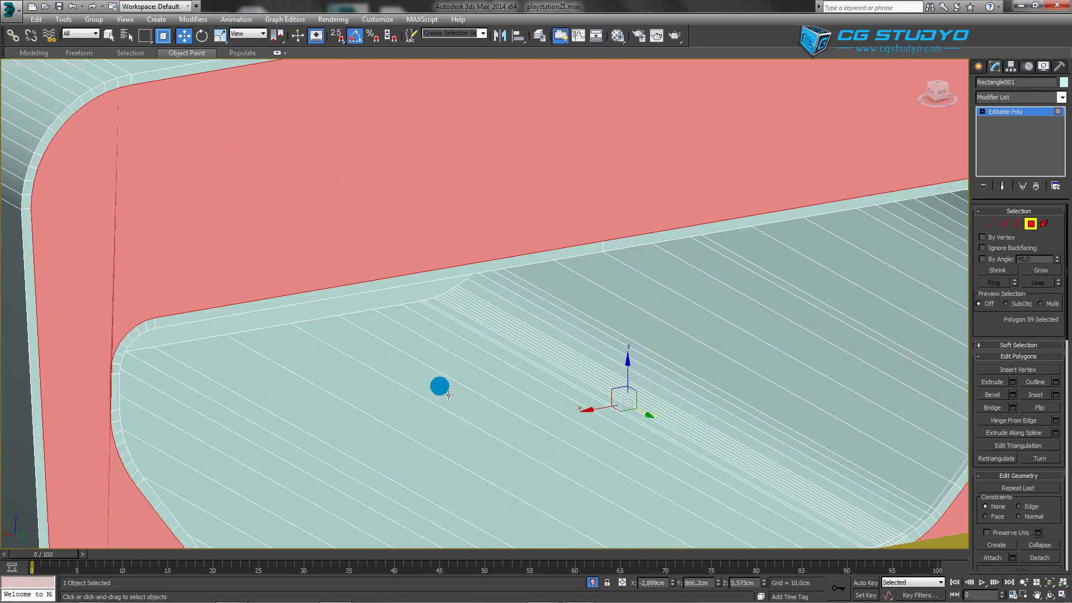
{"action": "left_click", "coordinate": [448, 394]}
{"action": "scroll", "coordinate": [424, 371], "scroll_direction": "down", "scroll_amount": 3}
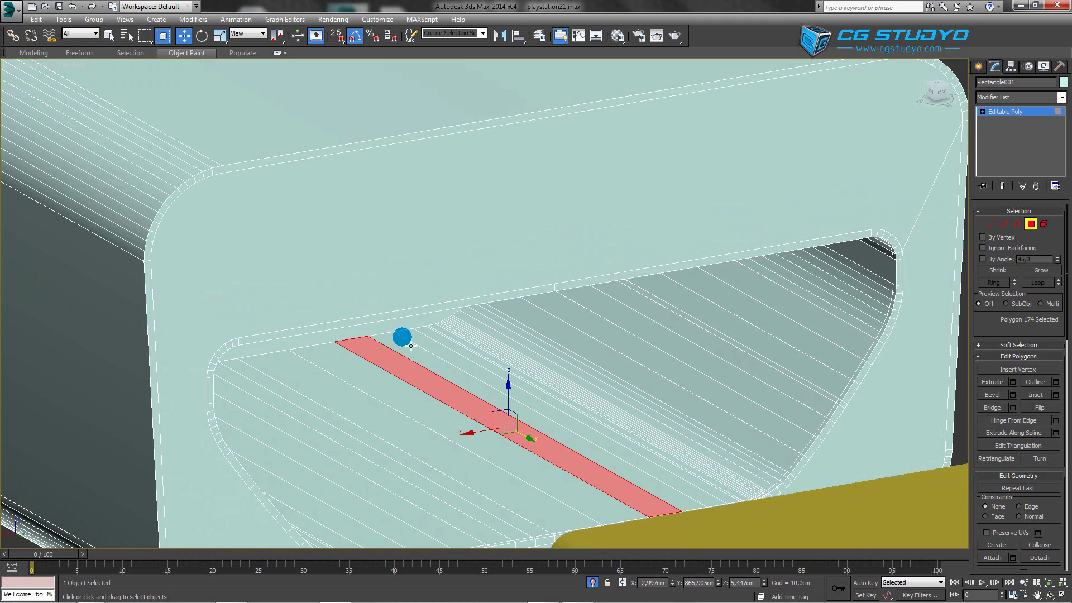
- Select the full 82-edge loop around the opening's rim
{"action": "scroll", "coordinate": [830, 315], "scroll_direction": "up", "scroll_amount": 3}
{"action": "left_click", "coordinate": [1003, 224]}
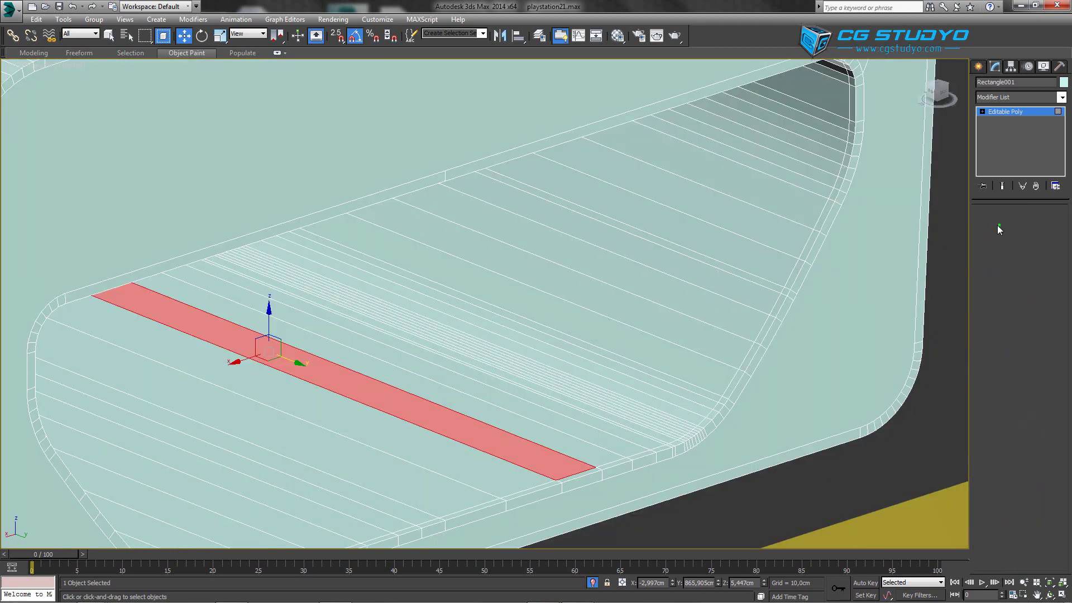
{"action": "double_click", "coordinate": [794, 274]}
{"action": "left_click", "coordinate": [794, 274]}
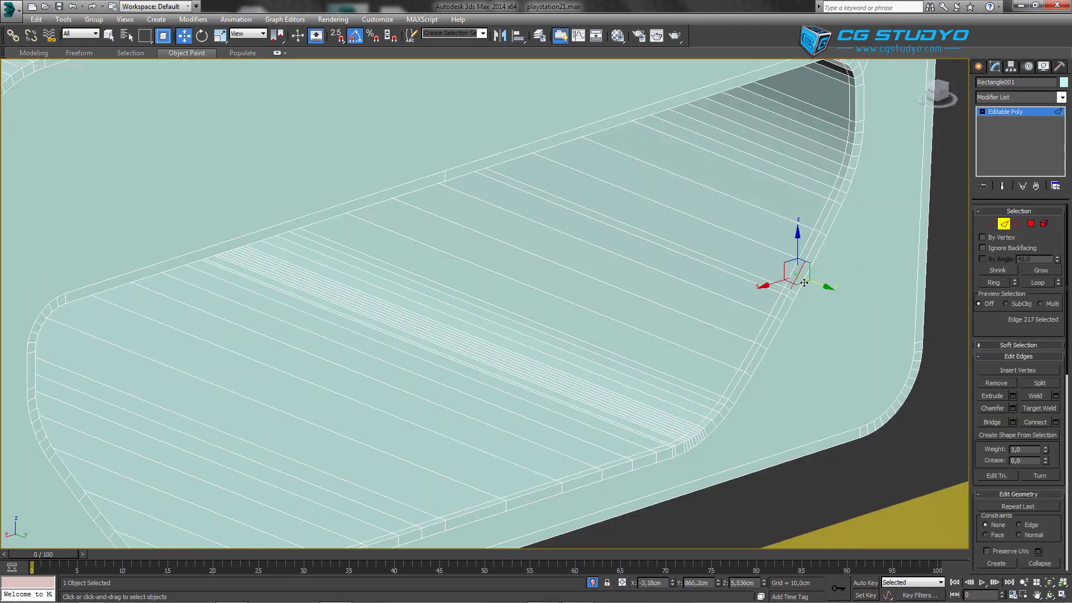
{"action": "scroll", "coordinate": [780, 294], "scroll_direction": "down", "scroll_amount": 2}
{"action": "mouse_move", "coordinate": [780, 294]}
{"action": "middle_mouse_down", "text": "alt"}
{"action": "mouse_move", "coordinate": [652, 277]}
{"action": "mouse_move", "coordinate": [755, 307]}
{"action": "mouse_move", "coordinate": [701, 307]}
{"action": "mouse_move", "coordinate": [741, 337]}
{"action": "middle_mouse_up", "text": "alt"}
{"action": "key", "text": "ctrl+z"}
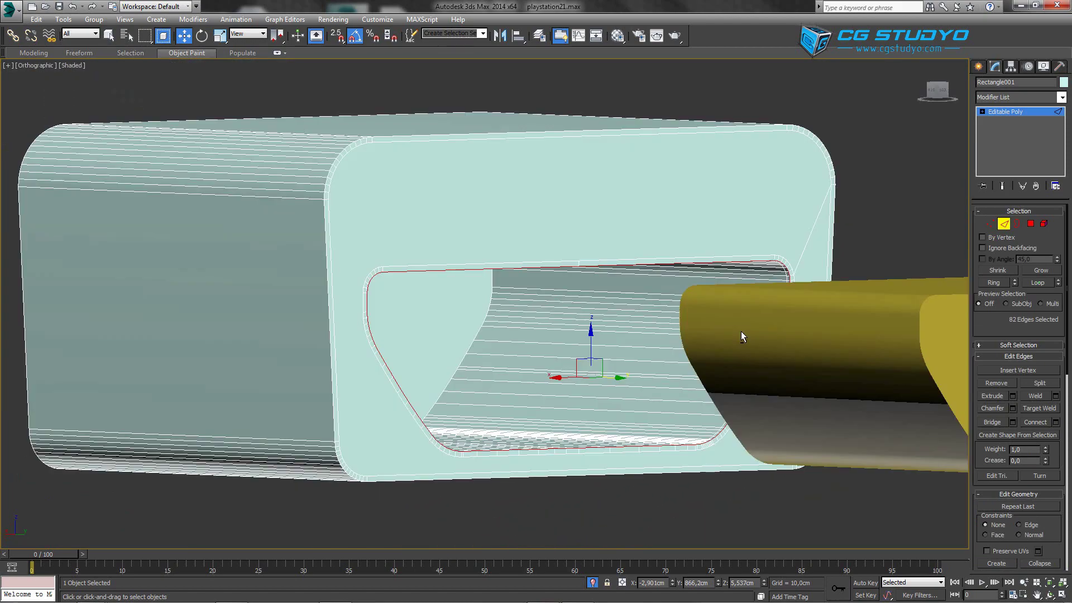
{"action": "mouse_move", "coordinate": [741, 332]}
{"action": "middle_mouse_down", "text": "alt"}
{"action": "mouse_move", "coordinate": [605, 322]}
{"action": "mouse_move", "coordinate": [632, 338]}
{"action": "middle_mouse_up", "text": "alt"}
- In the Left wireframe view, move the rim loop slightly back along X
{"action": "key", "text": "l"}
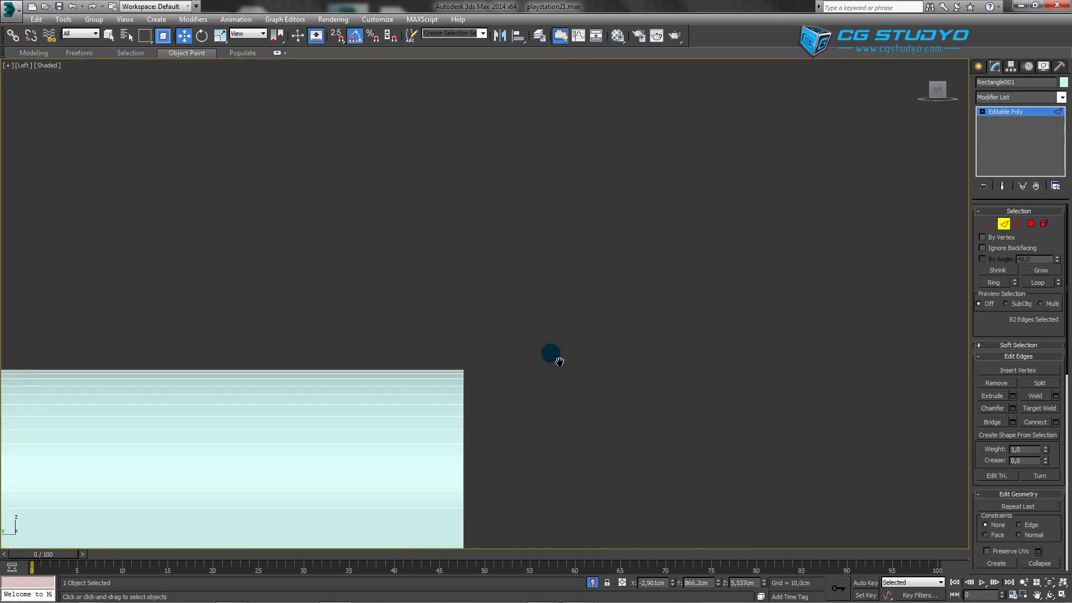
{"action": "key", "text": "F3"}
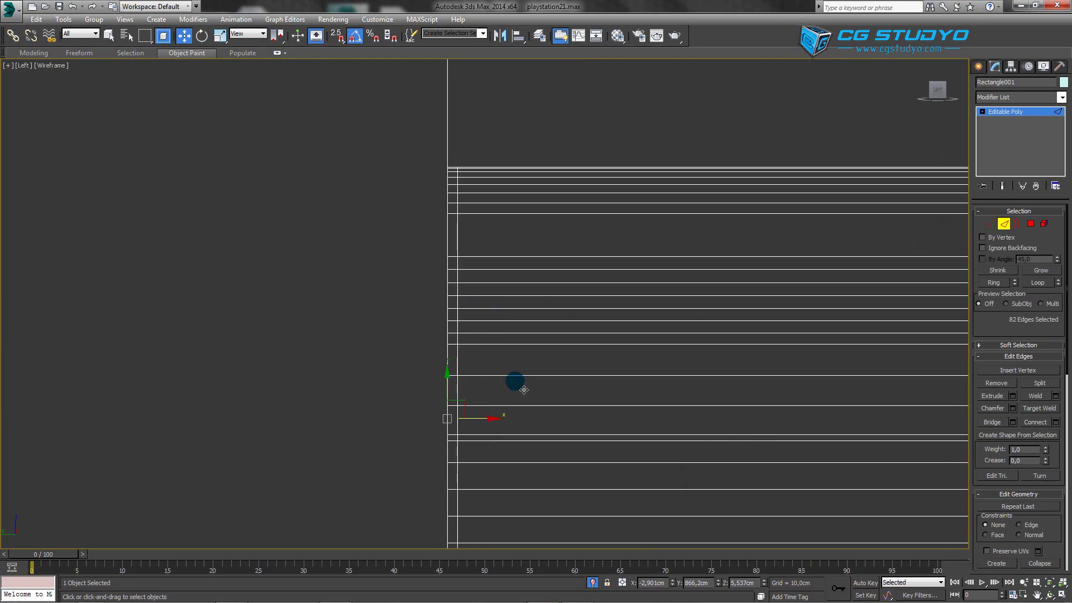
{"action": "scroll", "coordinate": [521, 423], "scroll_direction": "up", "scroll_amount": 3}
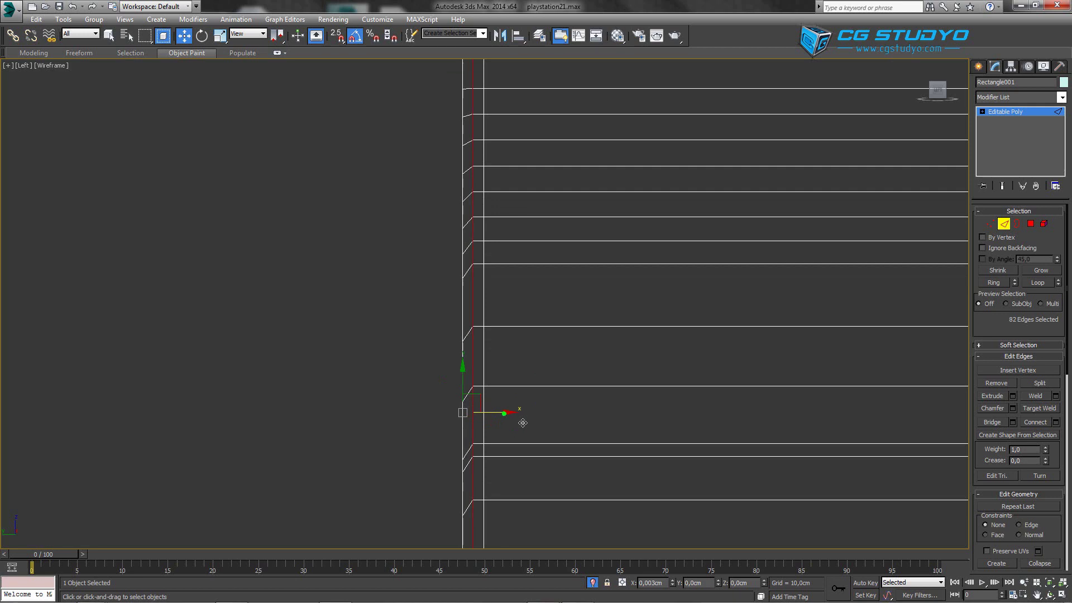
{"action": "left_click", "coordinate": [521, 423]}
{"action": "left_click_drag", "start_coordinate": [523, 422], "coordinate": [523, 423]}
{"action": "mouse_move", "coordinate": [523, 422]}
{"action": "middle_mouse_down", "text": "alt"}
{"action": "mouse_move", "coordinate": [550, 418]}
{"action": "mouse_move", "coordinate": [510, 383]}
{"action": "mouse_move", "coordinate": [472, 318]}
{"action": "middle_mouse_up", "text": "alt"}
{"action": "key", "text": "F3"}
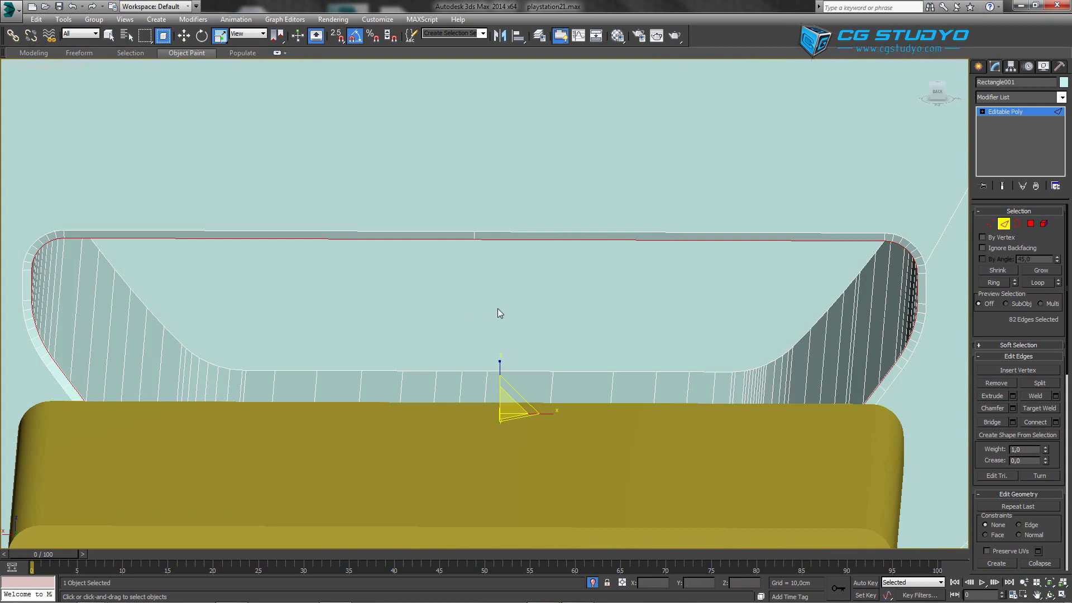
- In the Back view, scale the support loop uniformly to about 106%
{"action": "left_click", "coordinate": [935, 95]}
{"action": "scroll", "coordinate": [565, 311], "scroll_direction": "down", "scroll_amount": 1}
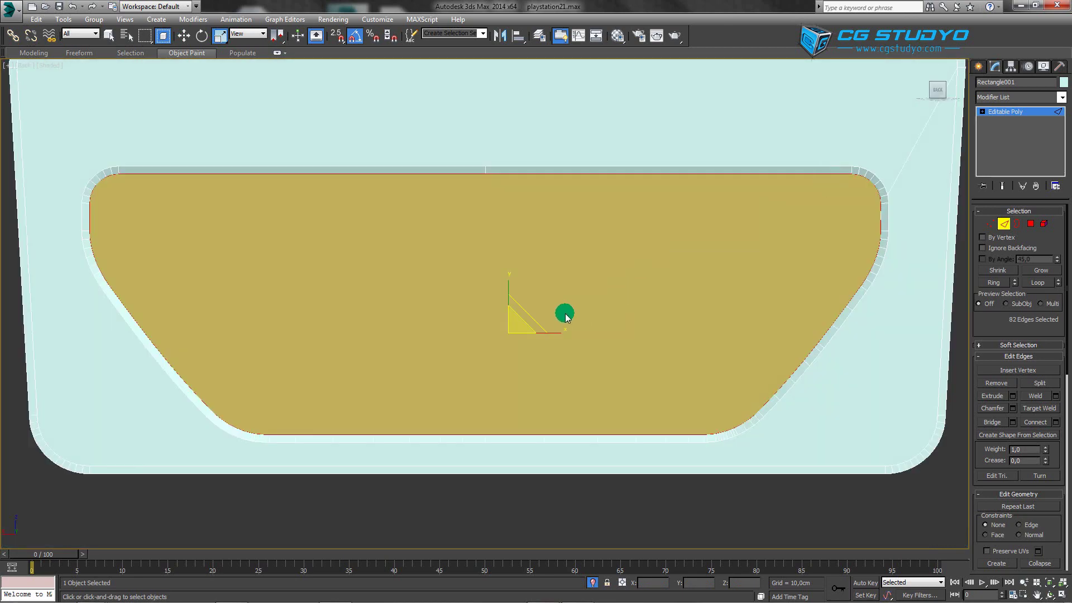
{"action": "middle_click_drag", "start_coordinate": [565, 311], "coordinate": [574, 271]}
{"action": "scroll", "coordinate": [575, 271], "scroll_direction": "down", "scroll_amount": 1}
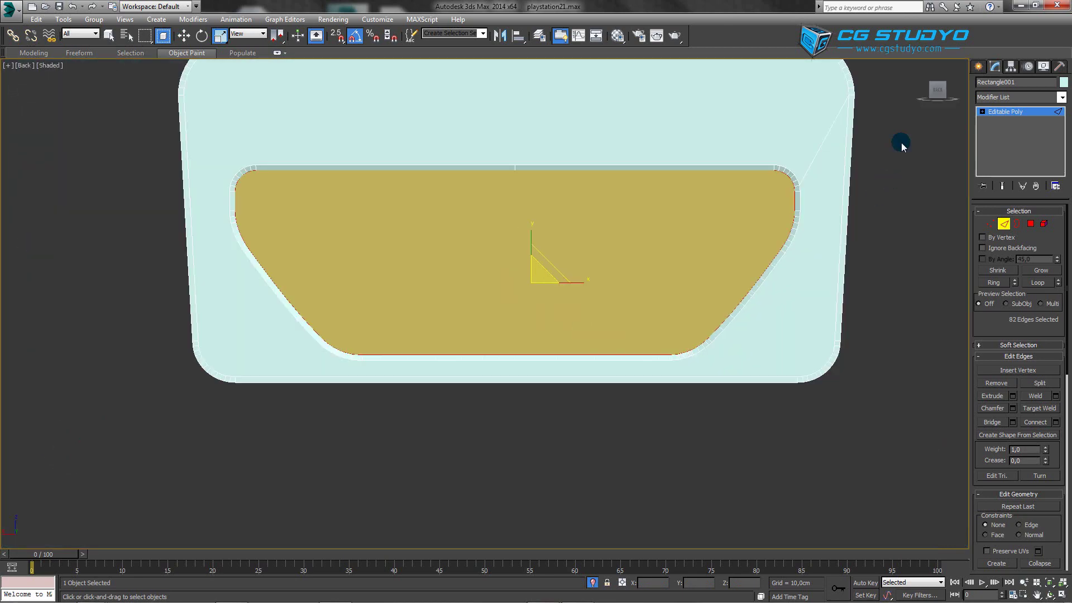
{"action": "left_click", "coordinate": [917, 103]}
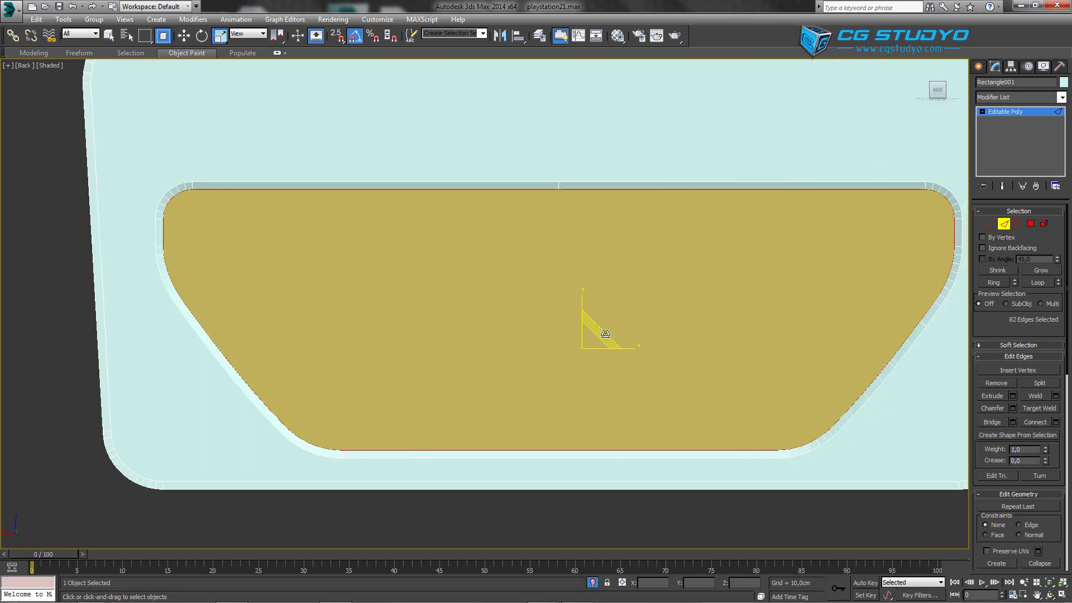
{"action": "left_click_drag", "start_coordinate": [605, 333], "coordinate": [609, 337]}
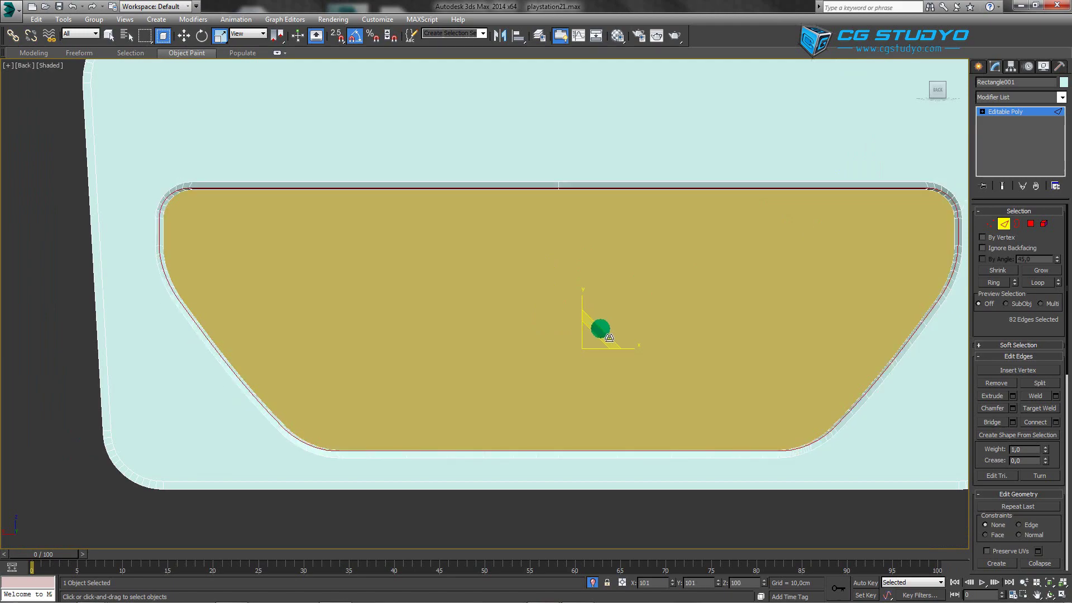
- Orbit the housing and check the scaled loop in the Left wireframe view
{"action": "mouse_move", "coordinate": [592, 335]}
{"action": "middle_mouse_down", "text": "alt"}
{"action": "mouse_move", "coordinate": [540, 418]}
{"action": "mouse_move", "coordinate": [574, 376]}
{"action": "mouse_move", "coordinate": [576, 390]}
{"action": "mouse_move", "coordinate": [393, 370]}
{"action": "middle_mouse_up", "text": "alt"}
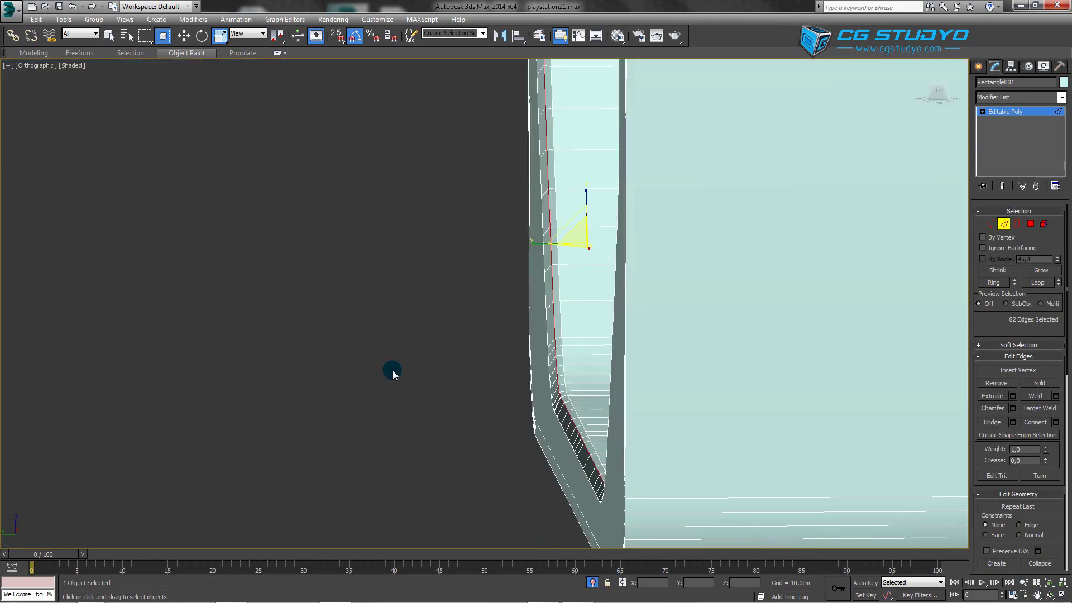
{"action": "middle_click_drag", "start_coordinate": [393, 370], "coordinate": [409, 349], "text": "alt"}
{"action": "scroll", "coordinate": [415, 349], "scroll_direction": "up", "scroll_amount": 2}
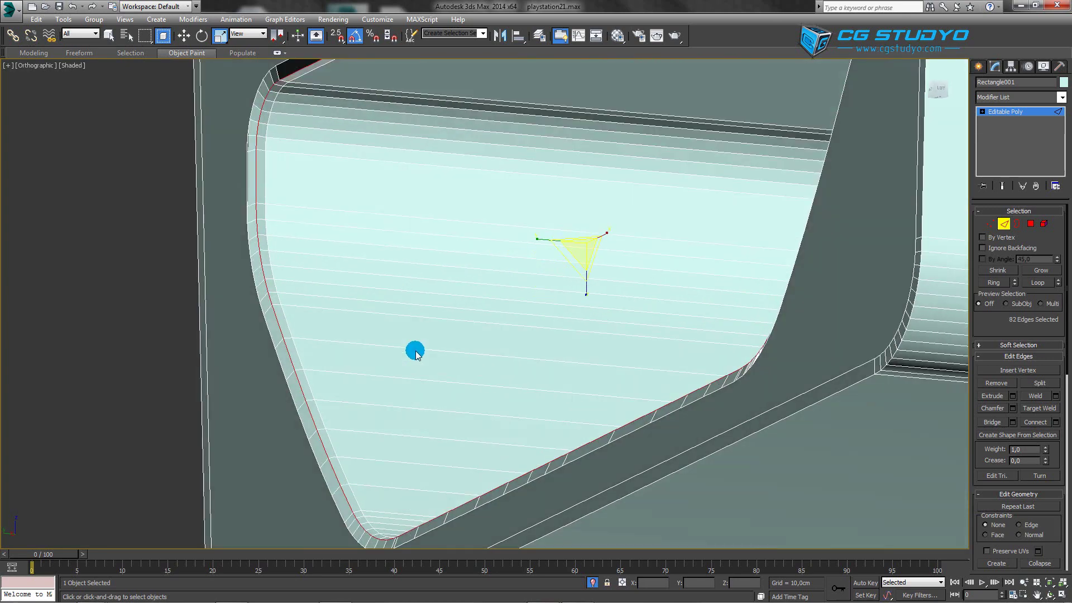
{"action": "key", "text": "w"}
{"action": "scroll", "coordinate": [469, 348], "scroll_direction": "down", "scroll_amount": 2}
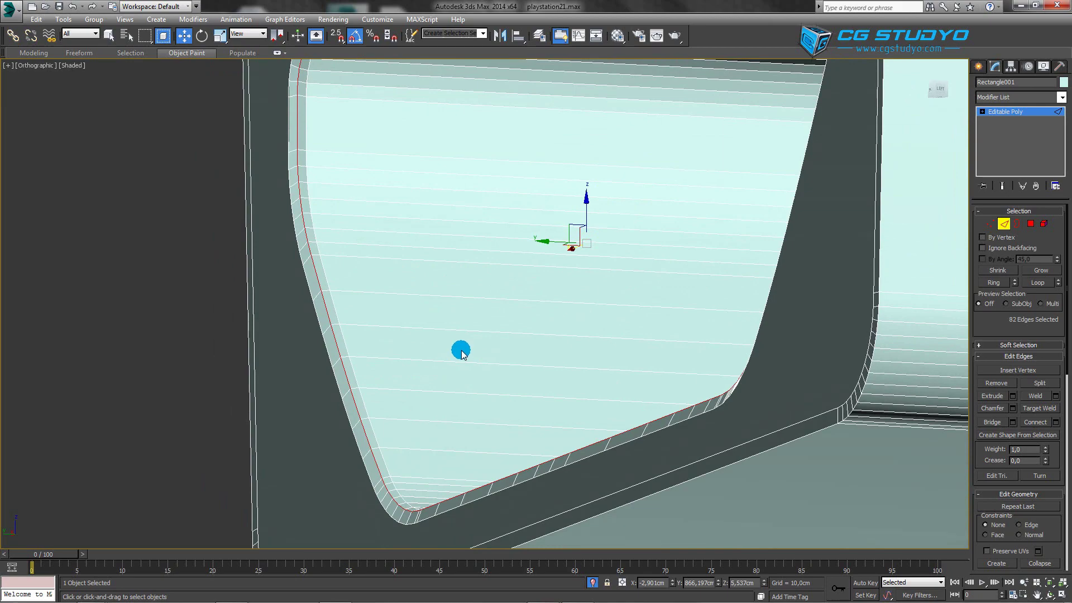
{"action": "mouse_move", "coordinate": [454, 349]}
{"action": "middle_mouse_down", "text": "alt"}
{"action": "mouse_move", "coordinate": [550, 437]}
{"action": "mouse_move", "coordinate": [548, 428]}
{"action": "mouse_move", "coordinate": [670, 396]}
{"action": "middle_mouse_up", "text": "alt"}
{"action": "key", "text": "l"}
{"action": "key", "text": "F3"}
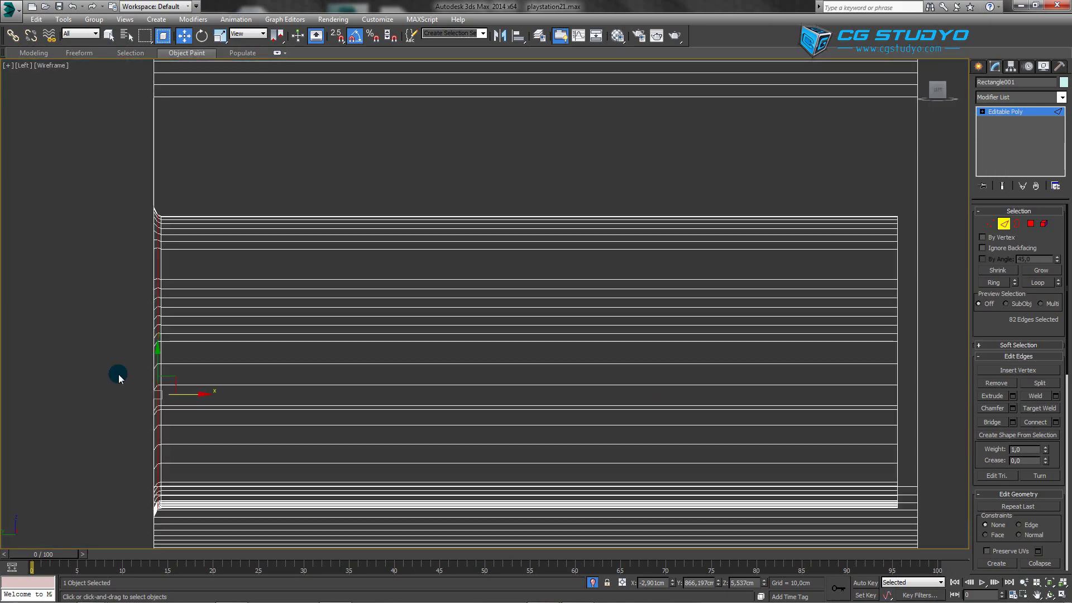
{"action": "scroll", "coordinate": [115, 373], "scroll_direction": "up", "scroll_amount": 2}
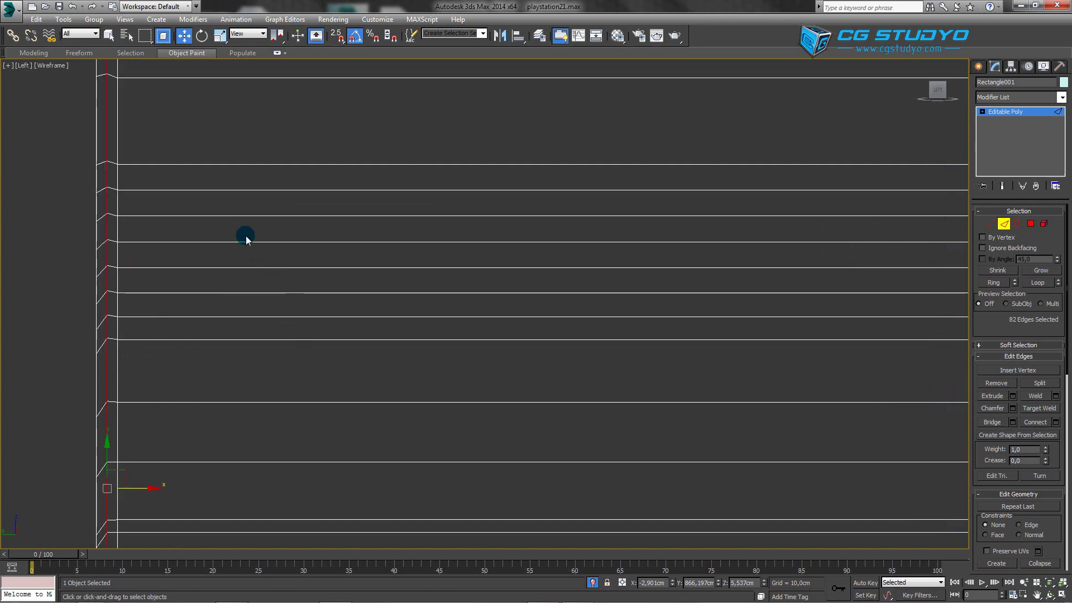
{"action": "scroll", "coordinate": [232, 175], "scroll_direction": "up", "scroll_amount": 1}
{"action": "scroll", "coordinate": [287, 325], "scroll_direction": "up", "scroll_amount": 1}
{"action": "scroll", "coordinate": [249, 206], "scroll_direction": "down", "scroll_amount": 1}
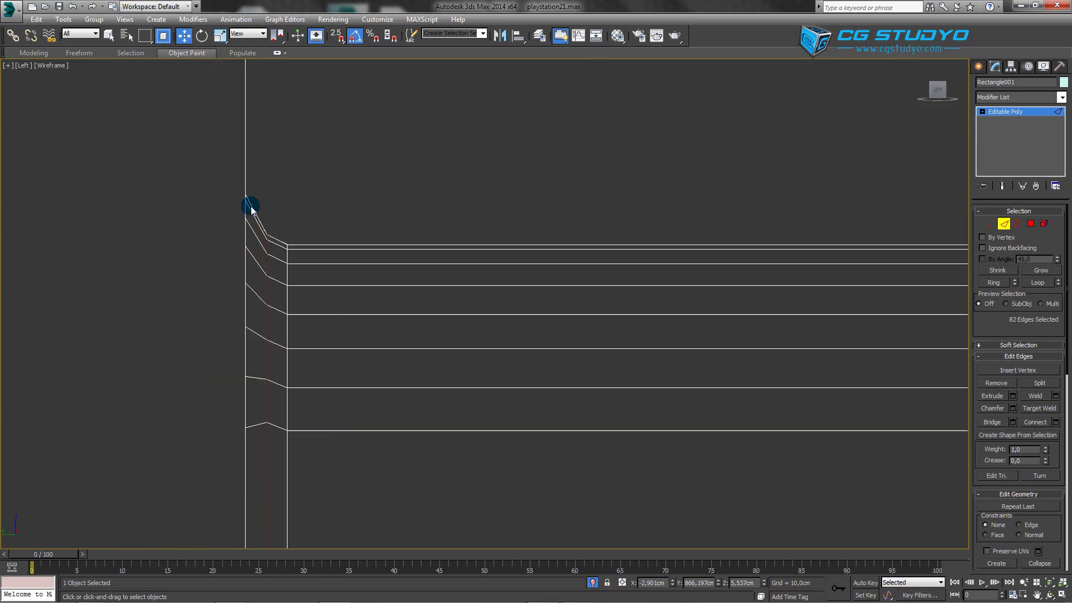
{"action": "scroll", "coordinate": [309, 243], "scroll_direction": "down", "scroll_amount": 1}
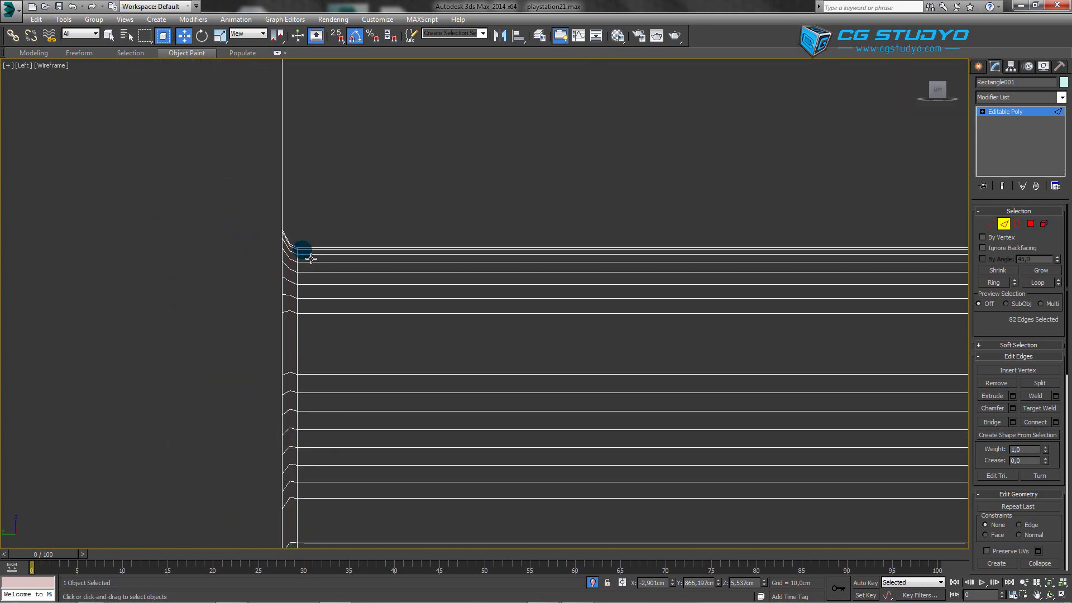
{"action": "mouse_move", "coordinate": [311, 258]}
{"action": "middle_mouse_down", "text": "alt"}
{"action": "mouse_move", "coordinate": [334, 290]}
{"action": "mouse_move", "coordinate": [413, 319]}
{"action": "middle_mouse_up", "text": "alt"}
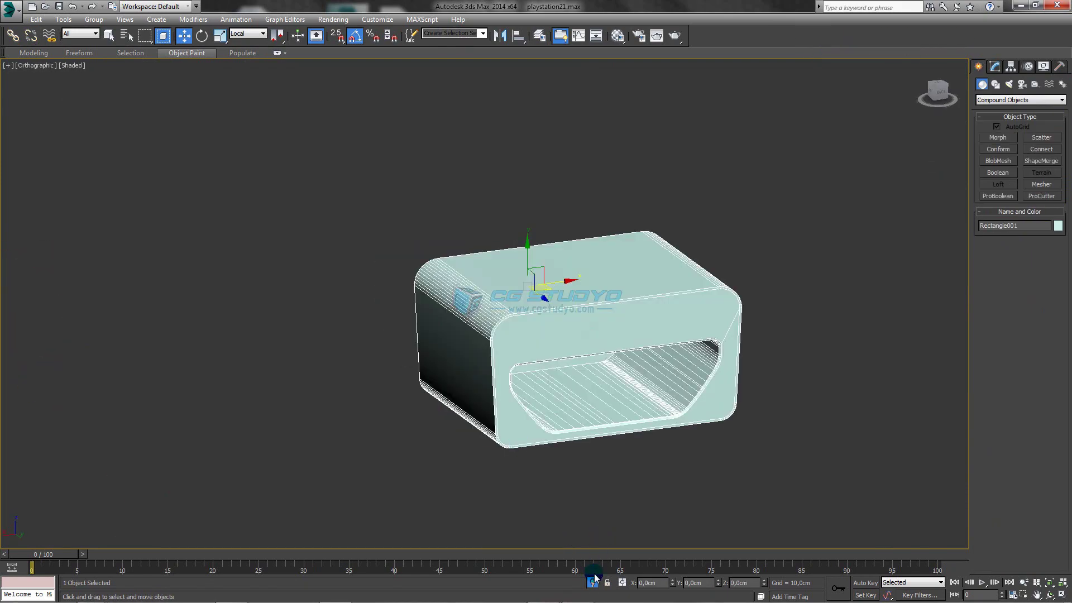
- Toggle Isolate Selection, then select Rectangle001 and open its Modify panel
{"action": "left_click", "coordinate": [592, 583]}
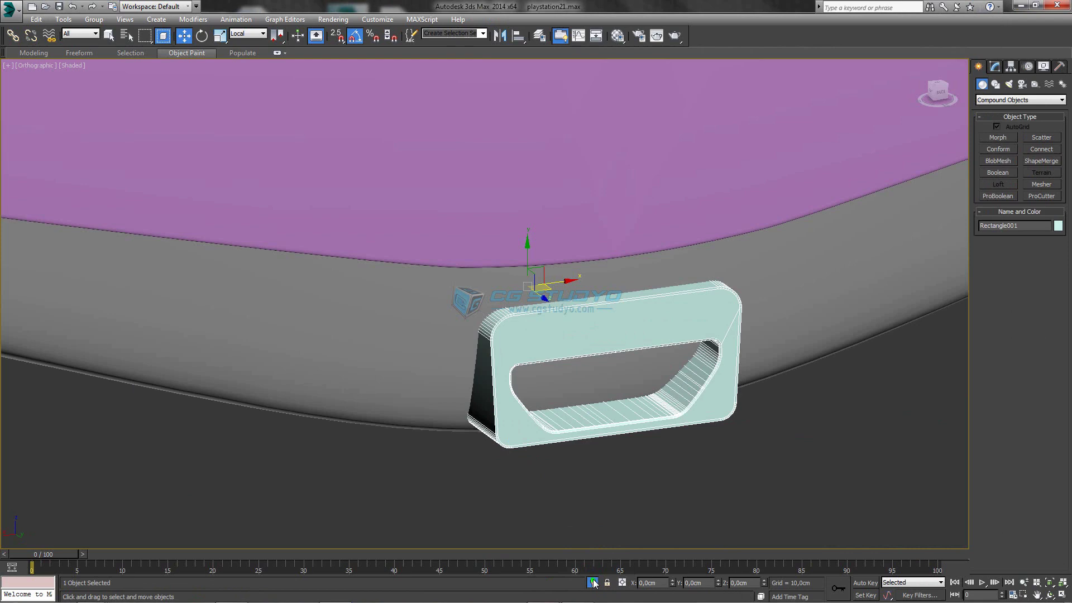
{"action": "left_click", "coordinate": [593, 583]}
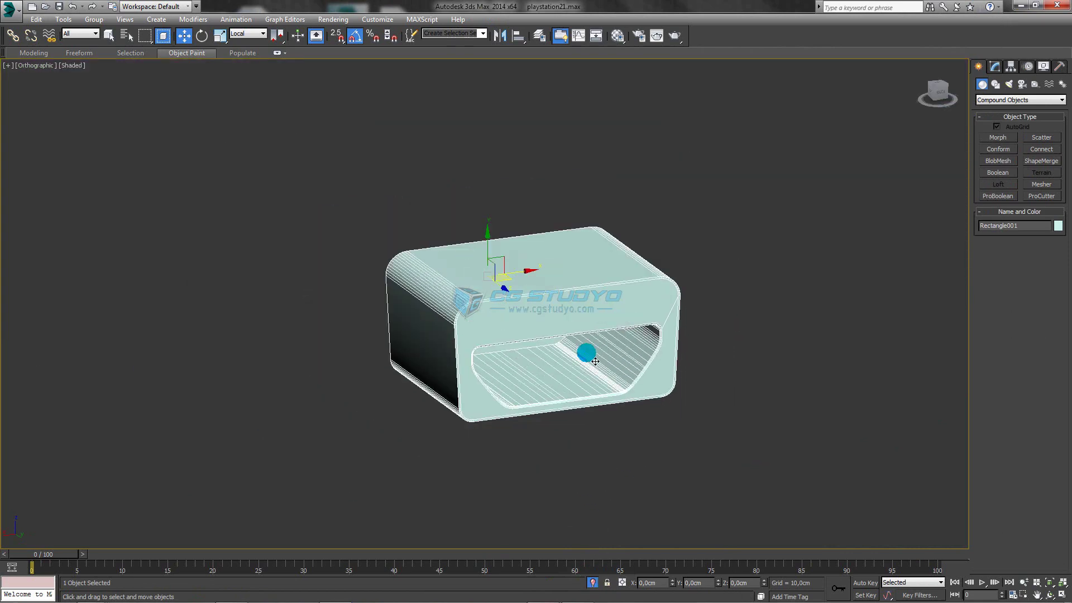
{"action": "scroll", "coordinate": [595, 361], "scroll_direction": "down", "scroll_amount": 5}
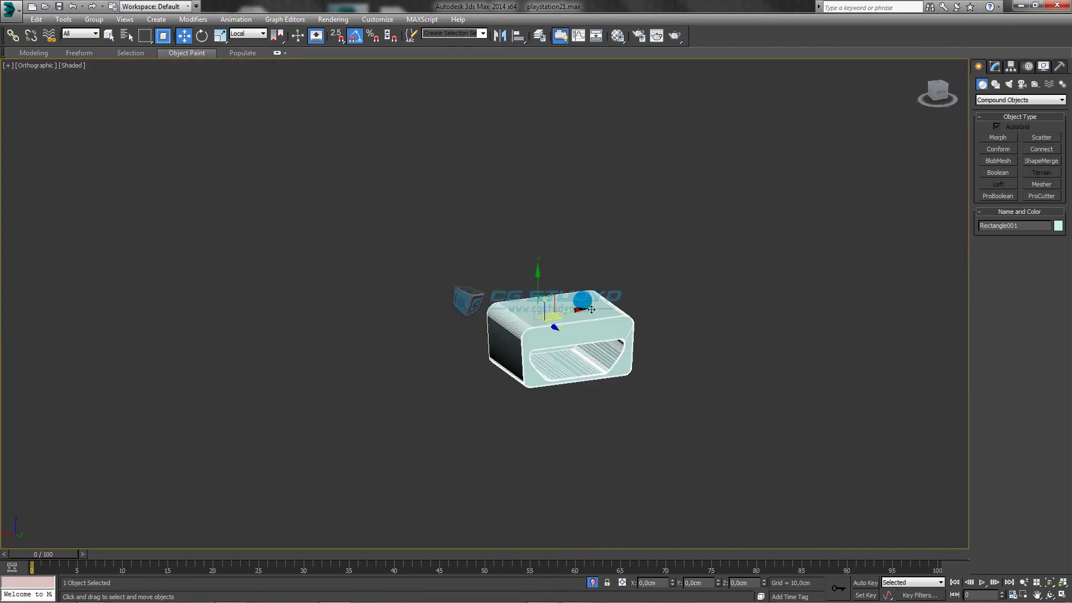
{"action": "left_click", "coordinate": [559, 330]}
{"action": "key", "text": "z"}
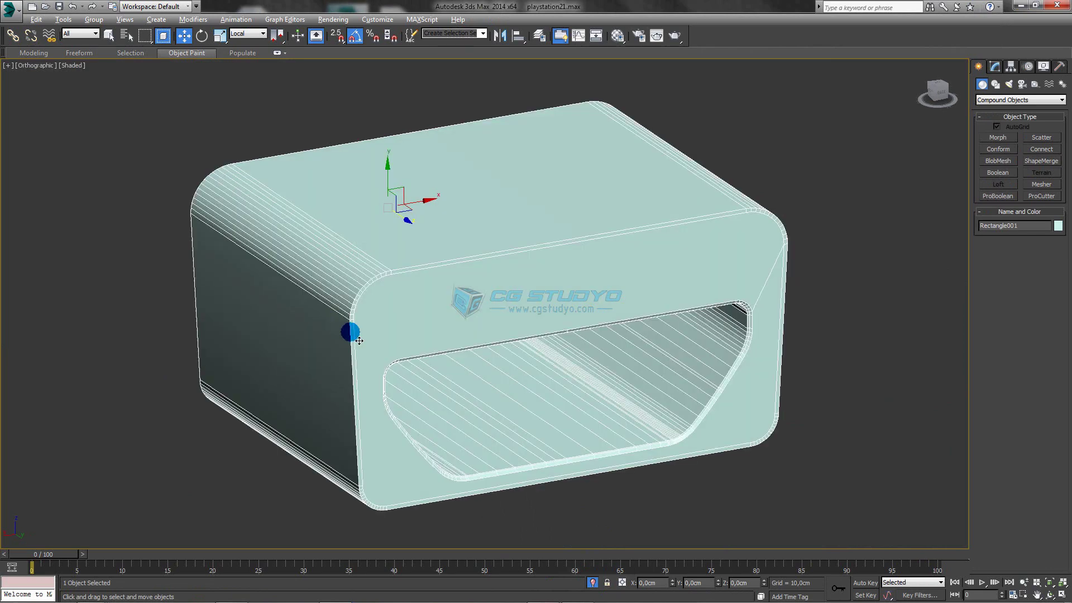
{"action": "left_click", "coordinate": [994, 66]}
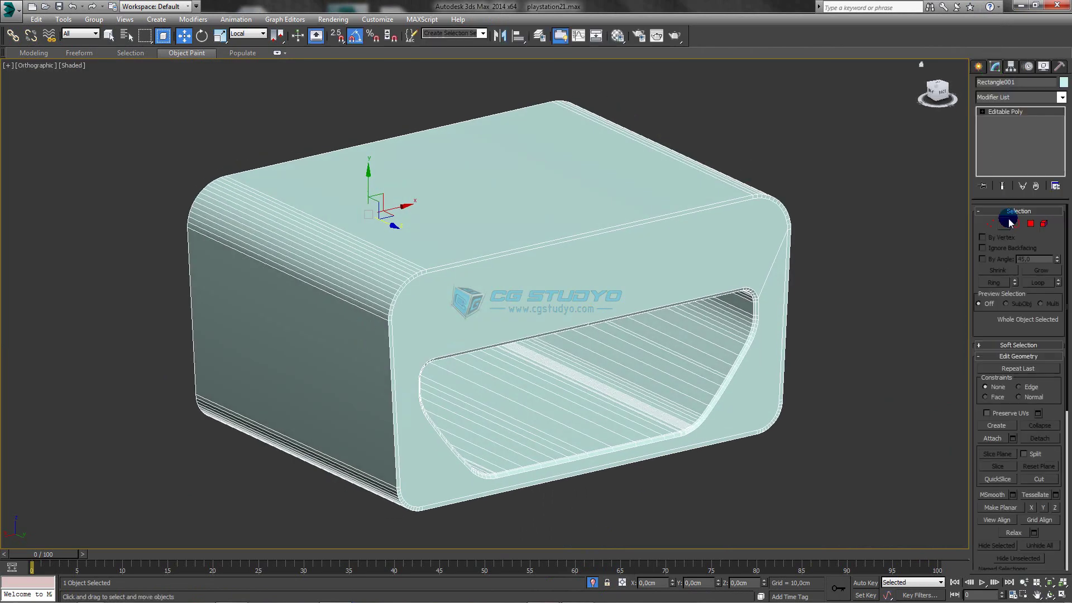
- Select the ring of 56 edges along the housing's length
{"action": "left_click", "coordinate": [1004, 223]}
{"action": "left_click", "coordinate": [371, 244]}
{"action": "left_click", "coordinate": [993, 283]}
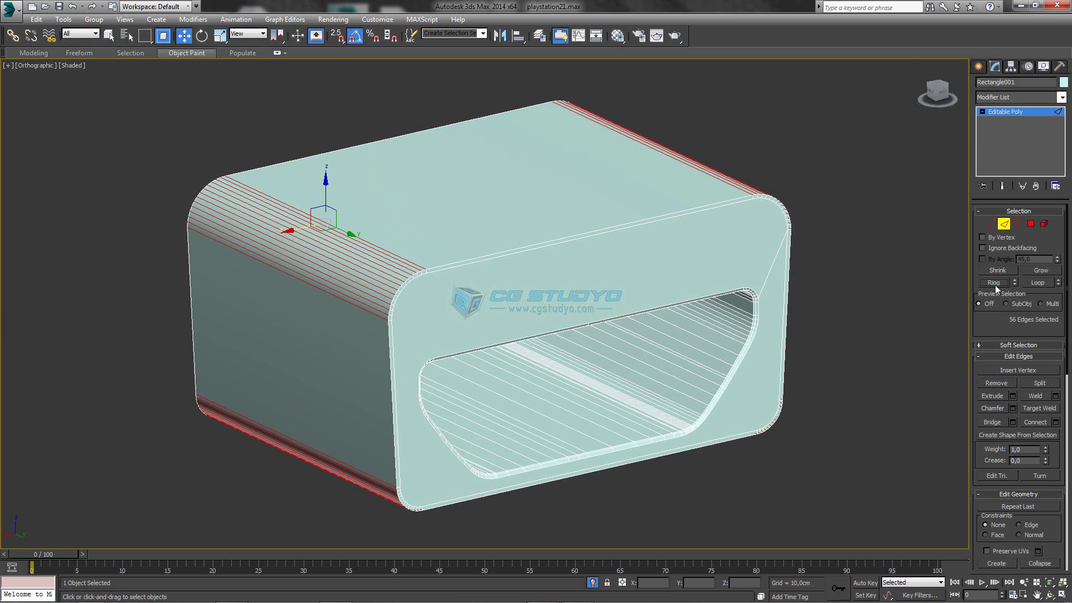
{"action": "scroll", "coordinate": [689, 312], "scroll_direction": "down", "scroll_amount": 3}
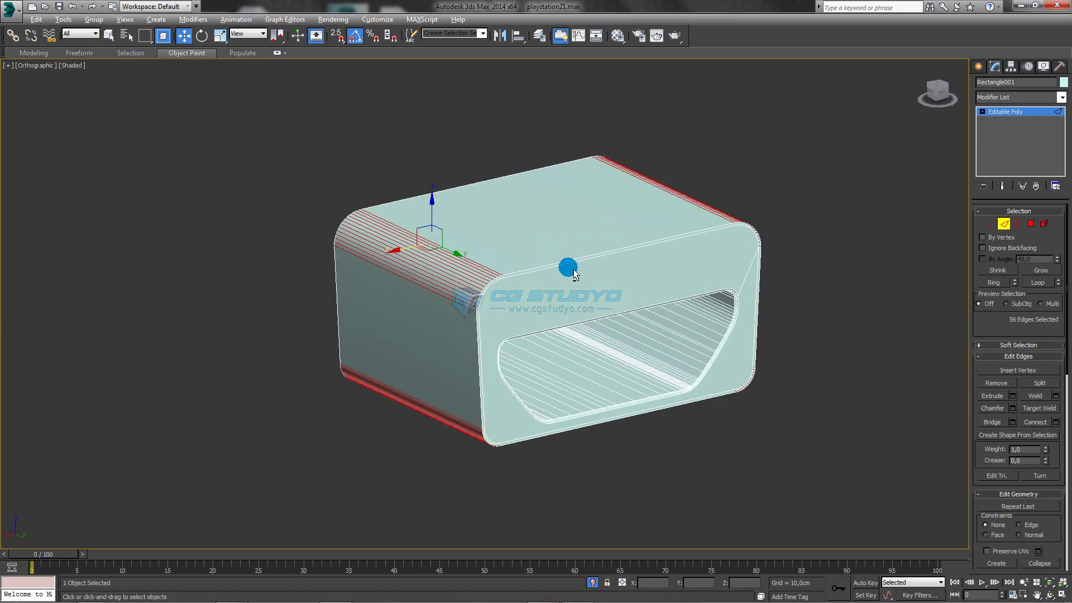
{"action": "mouse_move", "coordinate": [574, 273]}
{"action": "middle_mouse_down", "text": "alt"}
{"action": "mouse_move", "coordinate": [455, 247]}
{"action": "mouse_move", "coordinate": [467, 204]}
{"action": "mouse_move", "coordinate": [514, 222]}
{"action": "mouse_move", "coordinate": [573, 286]}
{"action": "middle_mouse_up", "text": "alt"}
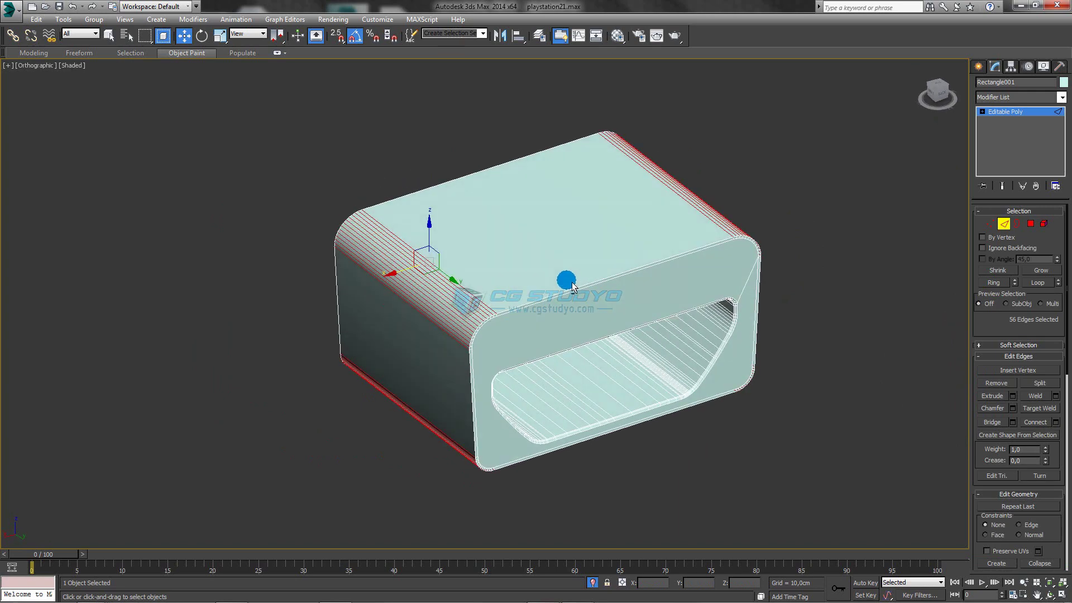
{"action": "scroll", "coordinate": [555, 294], "scroll_direction": "up", "scroll_amount": 4}
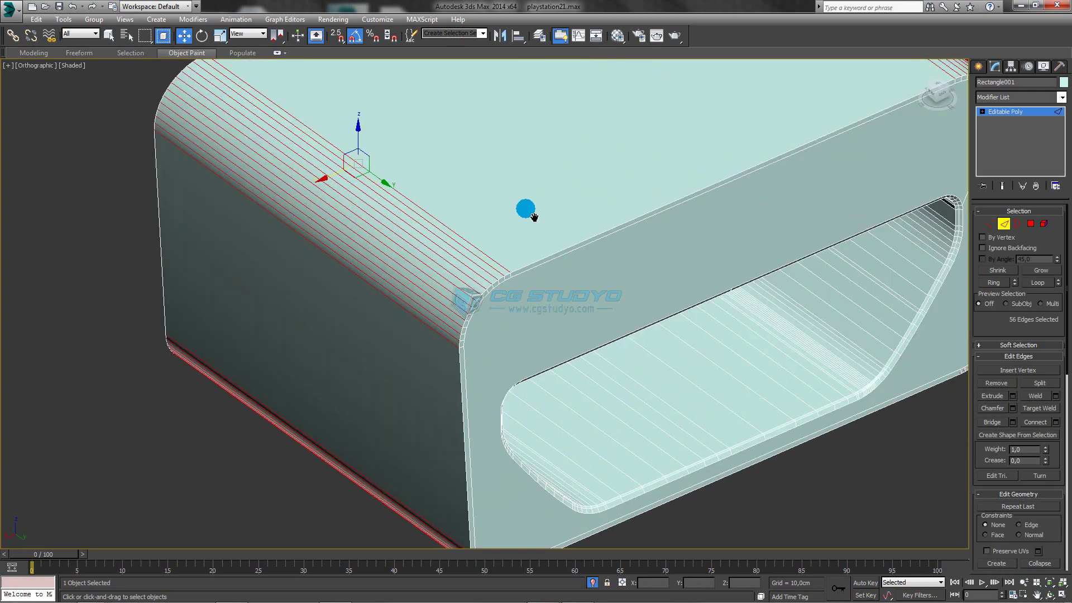
{"action": "scroll", "coordinate": [596, 265], "scroll_direction": "down", "scroll_amount": 3}
{"action": "scroll", "coordinate": [596, 265], "scroll_direction": "up", "scroll_amount": 3}
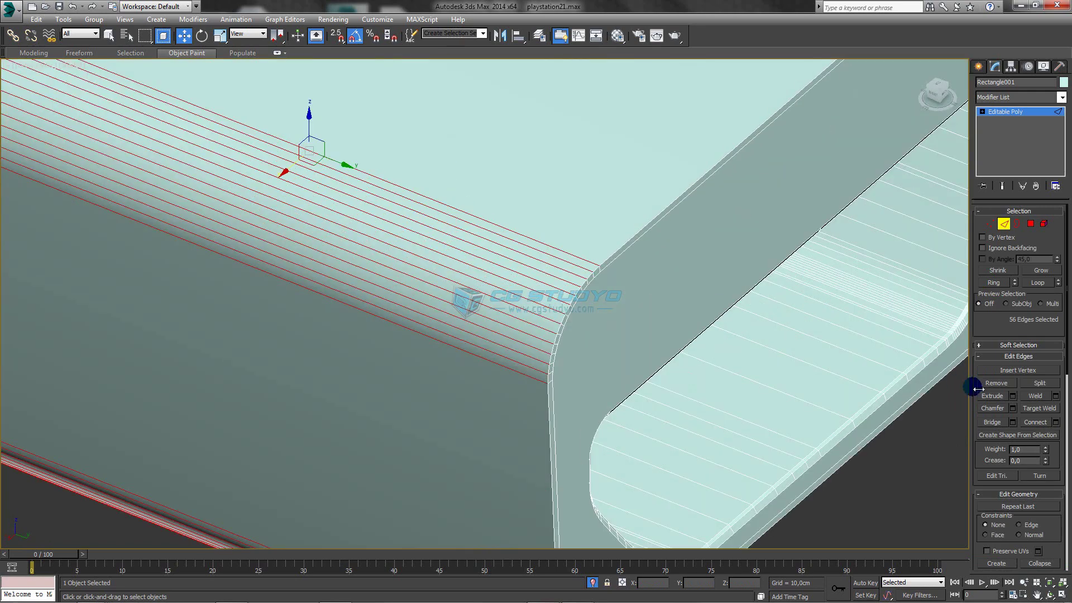
- Connect the ring with 1 segment at Slide 97, placing the loop beside the front rim
{"action": "left_click", "coordinate": [1056, 421]}
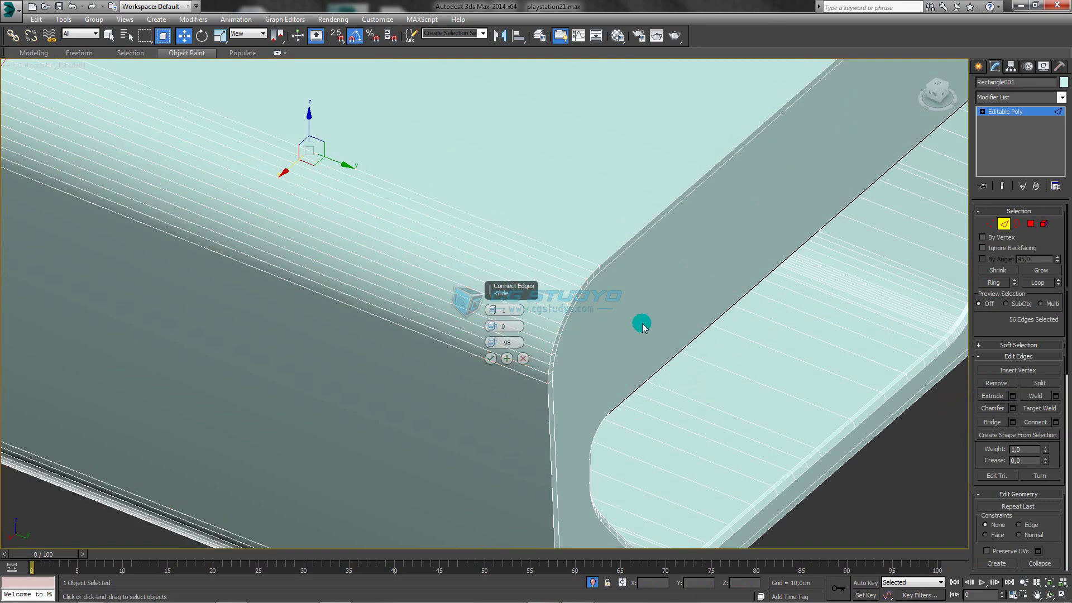
{"action": "scroll", "coordinate": [641, 320], "scroll_direction": "down", "scroll_amount": 1}
{"action": "scroll", "coordinate": [629, 283], "scroll_direction": "down", "scroll_amount": 3}
{"action": "scroll", "coordinate": [562, 339], "scroll_direction": "down", "scroll_amount": 1}
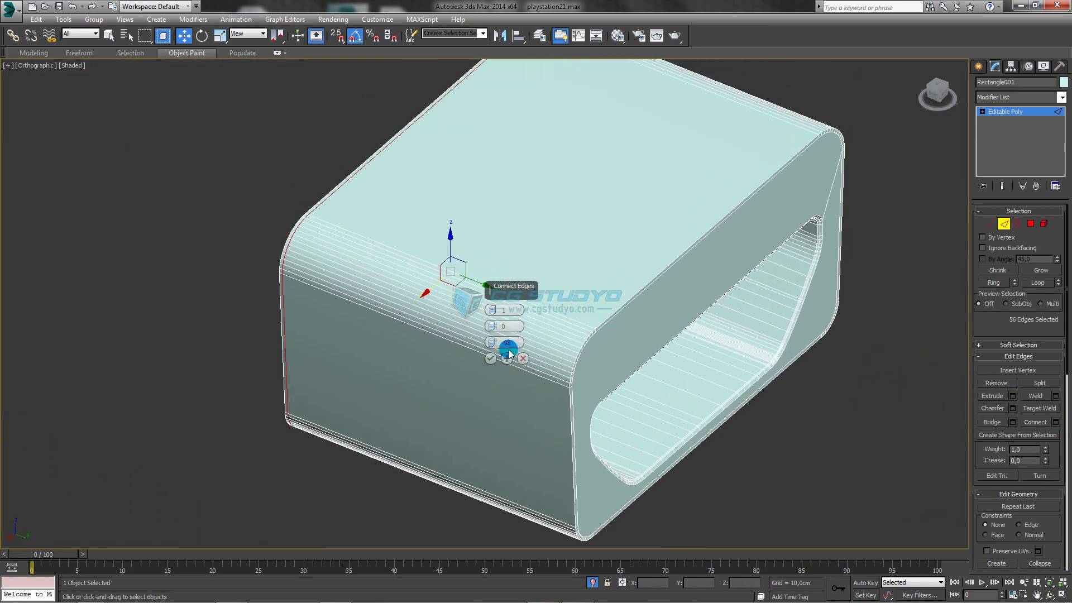
{"action": "mouse_move", "coordinate": [497, 342]}
{"action": "left_mouse_down"}
{"action": "mouse_move", "coordinate": [464, 530]}
{"action": "mouse_move", "coordinate": [471, 497]}
{"action": "left_mouse_up"}
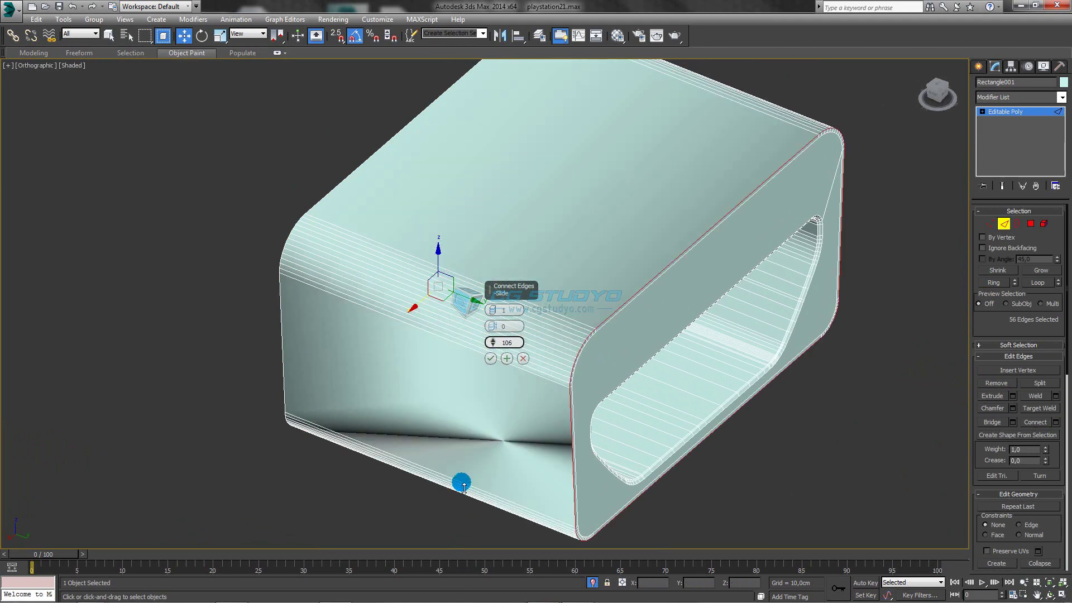
{"action": "middle_click_drag", "start_coordinate": [618, 445], "coordinate": [619, 455]}
{"action": "scroll", "coordinate": [562, 387], "scroll_direction": "up", "scroll_amount": 3}
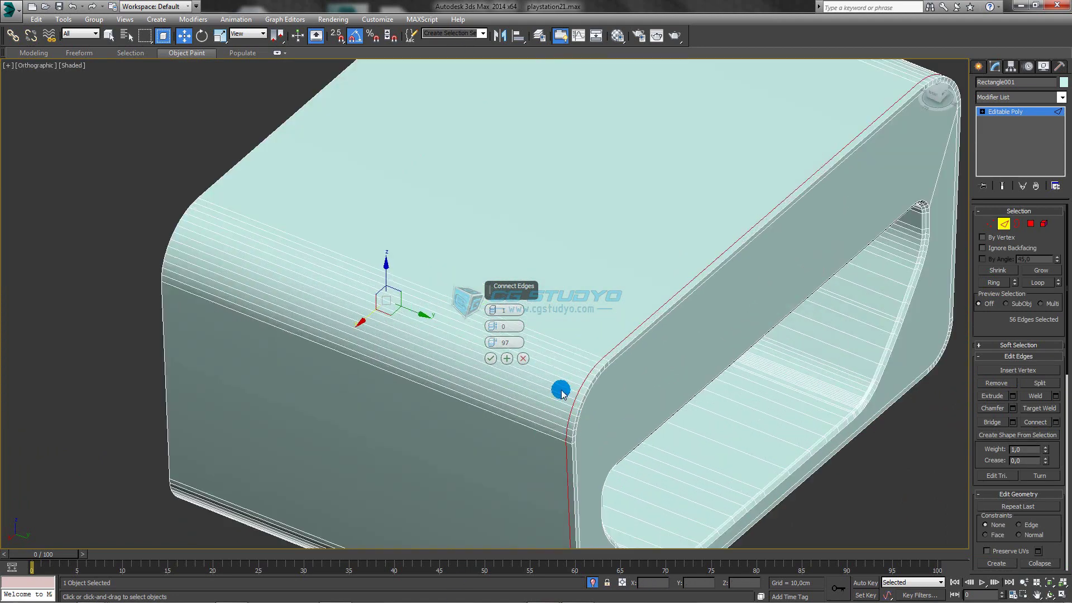
{"action": "scroll", "coordinate": [572, 401], "scroll_direction": "up", "scroll_amount": 2}
{"action": "scroll", "coordinate": [584, 406], "scroll_direction": "up", "scroll_amount": 2}
{"action": "left_click", "coordinate": [583, 406]}
{"action": "scroll", "coordinate": [696, 272], "scroll_direction": "up", "scroll_amount": 2}
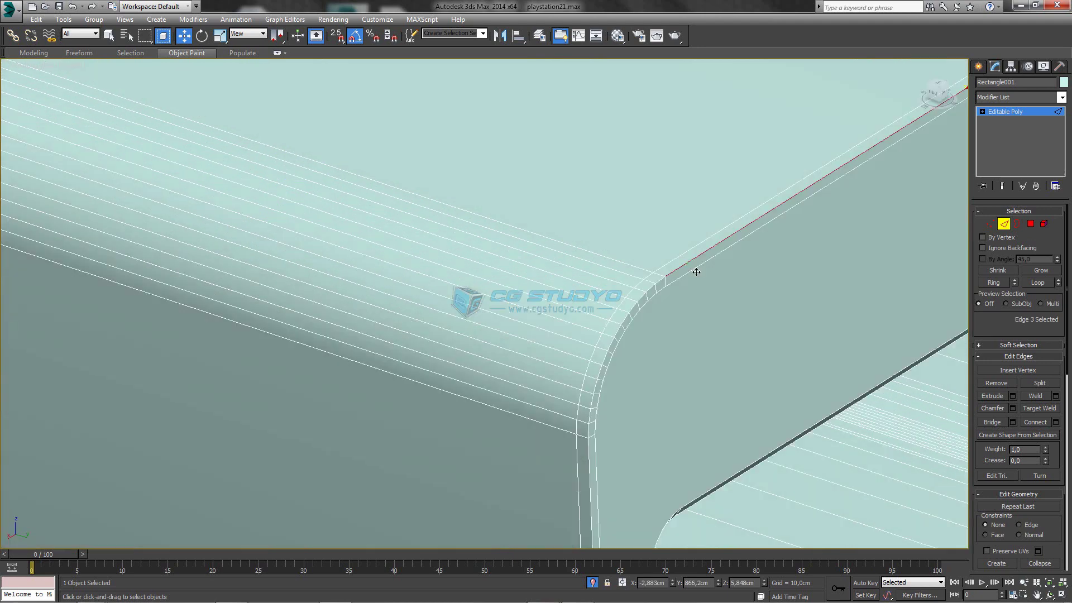
- Extend the rim edge into a full loop, then view it from Front in wireframe
{"action": "scroll", "coordinate": [708, 301], "scroll_direction": "down", "scroll_amount": 3}
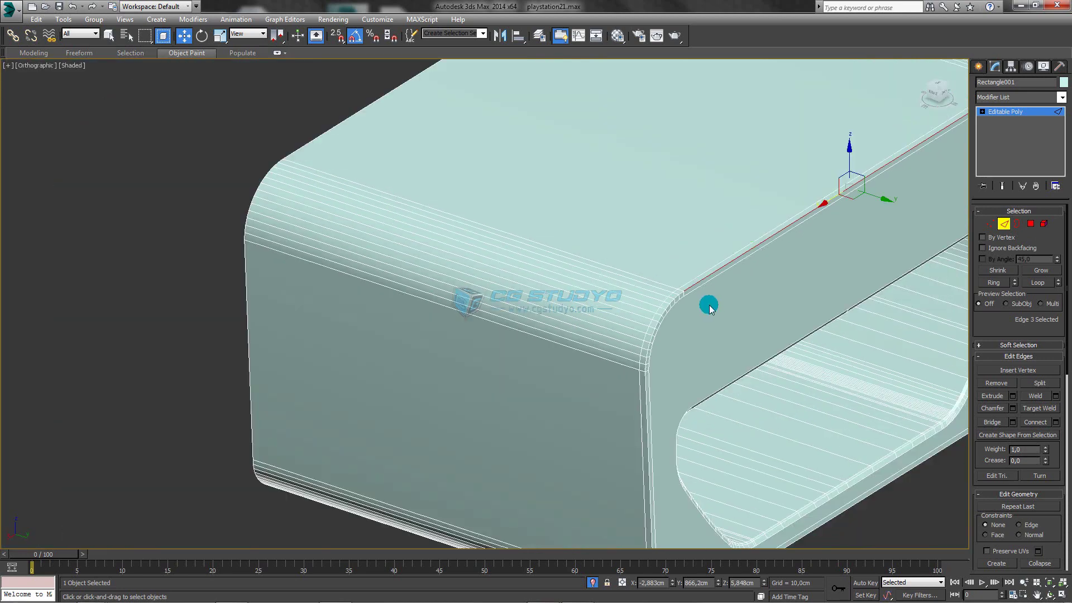
{"action": "scroll", "coordinate": [698, 305], "scroll_direction": "down", "scroll_amount": 3}
{"action": "scroll", "coordinate": [689, 307], "scroll_direction": "down", "scroll_amount": 2}
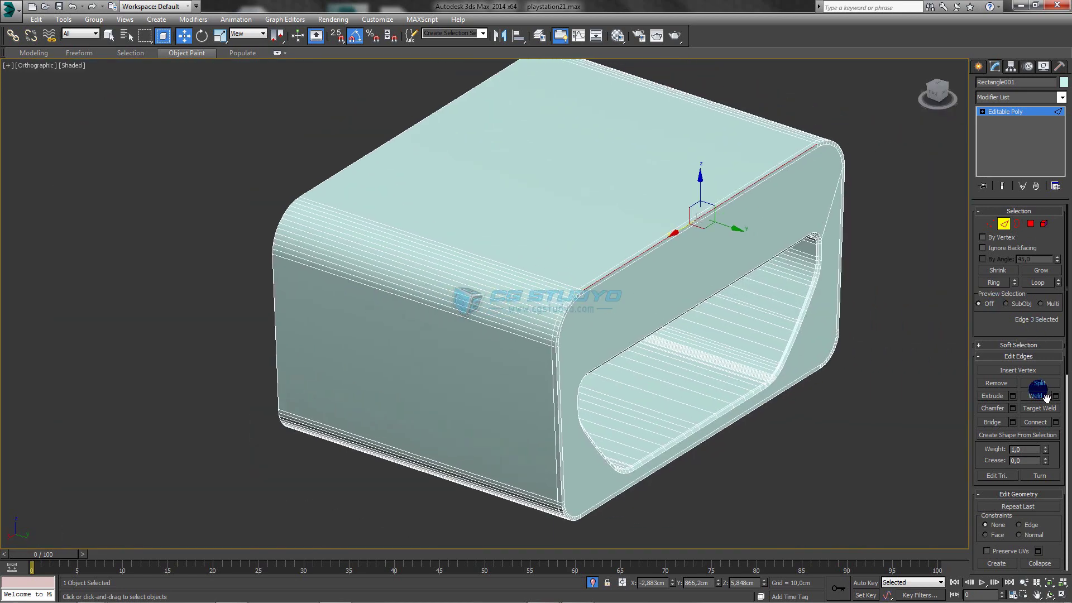
{"action": "left_click", "coordinate": [1048, 286]}
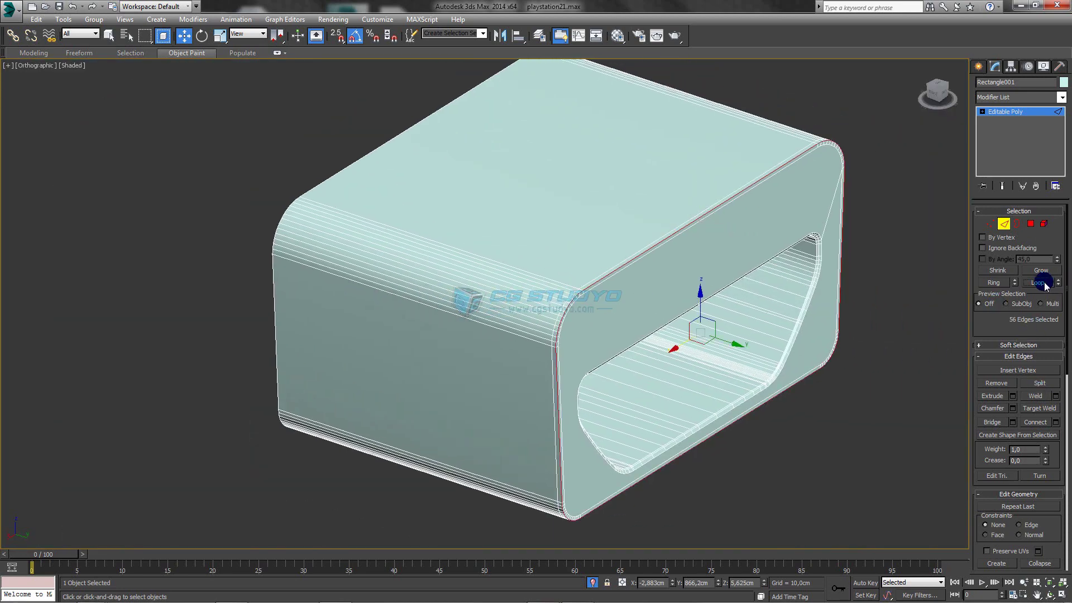
{"action": "mouse_move", "coordinate": [698, 437]}
{"action": "middle_mouse_down", "text": "alt"}
{"action": "mouse_move", "coordinate": [608, 365]}
{"action": "mouse_move", "coordinate": [653, 396]}
{"action": "mouse_move", "coordinate": [667, 340]}
{"action": "mouse_move", "coordinate": [643, 337]}
{"action": "middle_mouse_up", "text": "alt"}
{"action": "scroll", "coordinate": [668, 340], "scroll_direction": "up", "scroll_amount": 5}
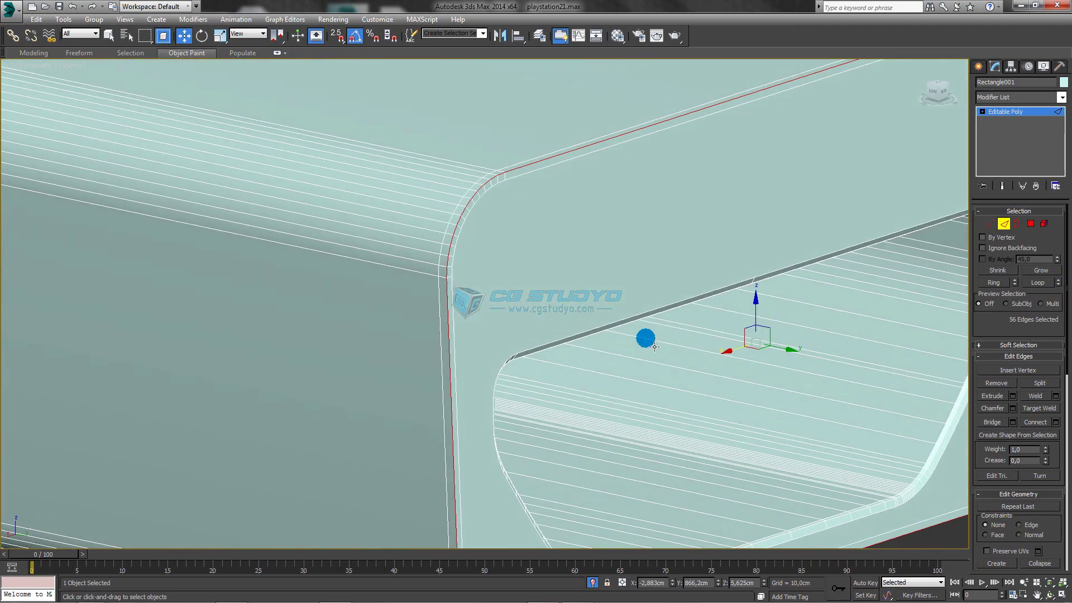
{"action": "key", "text": "f"}
{"action": "scroll", "coordinate": [384, 134], "scroll_direction": "up", "scroll_amount": 1}
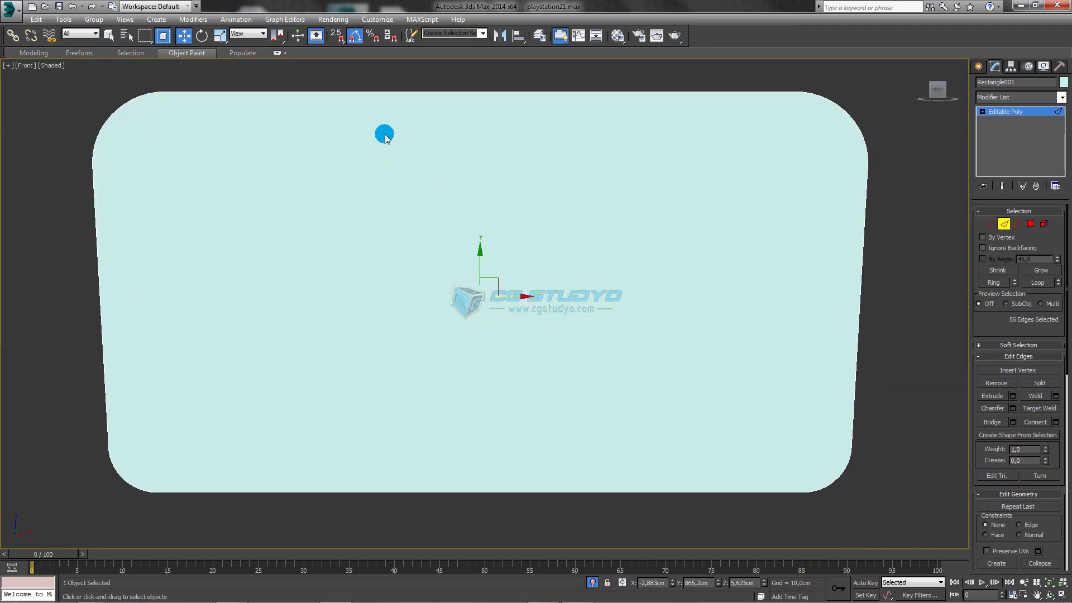
{"action": "key", "text": "F3"}
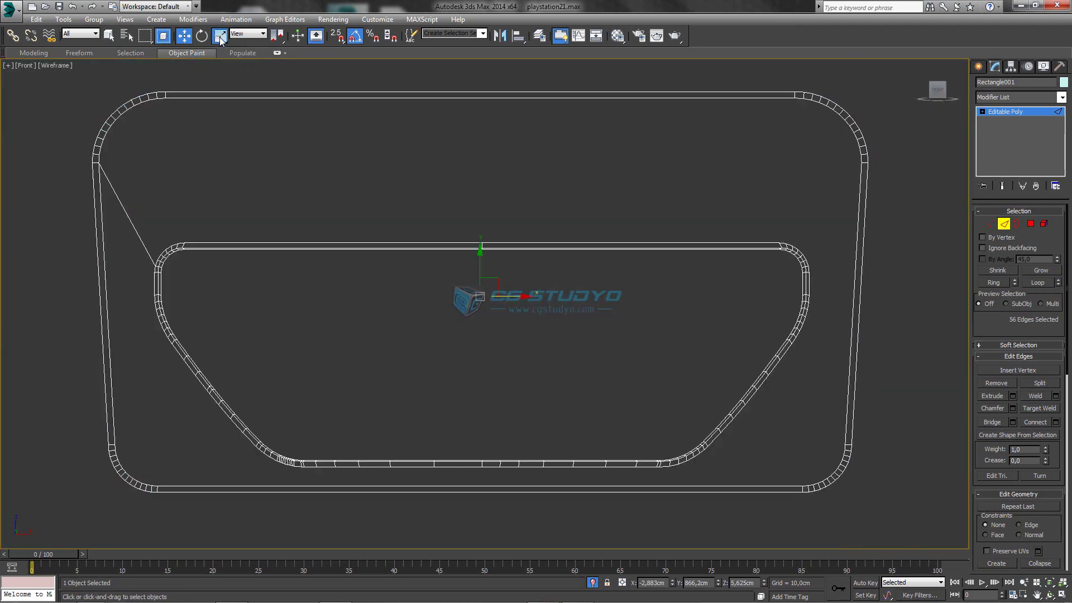
- Scale the rim edge loop to hug the housing's rounded front outline
{"action": "left_click", "coordinate": [219, 37]}
{"action": "left_click", "coordinate": [537, 251]}
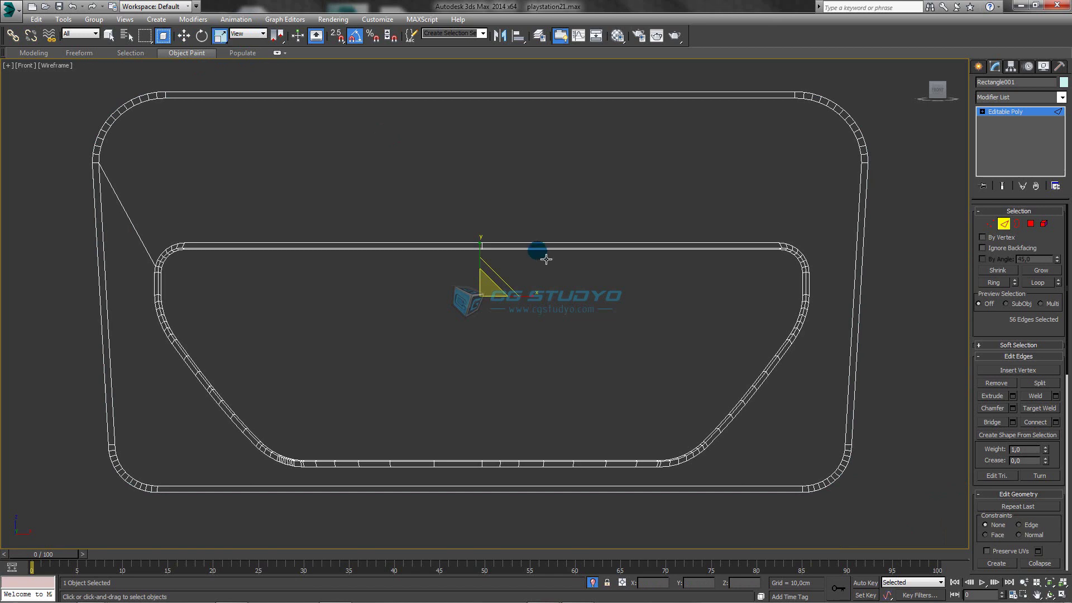
{"action": "scroll", "coordinate": [546, 259], "scroll_direction": "up", "scroll_amount": 1}
{"action": "scroll", "coordinate": [546, 259], "scroll_direction": "down", "scroll_amount": 1}
{"action": "middle_click_drag", "start_coordinate": [546, 259], "coordinate": [568, 395]}
{"action": "scroll", "coordinate": [547, 272], "scroll_direction": "up", "scroll_amount": 1}
{"action": "left_click_drag", "start_coordinate": [490, 425], "coordinate": [489, 427]}
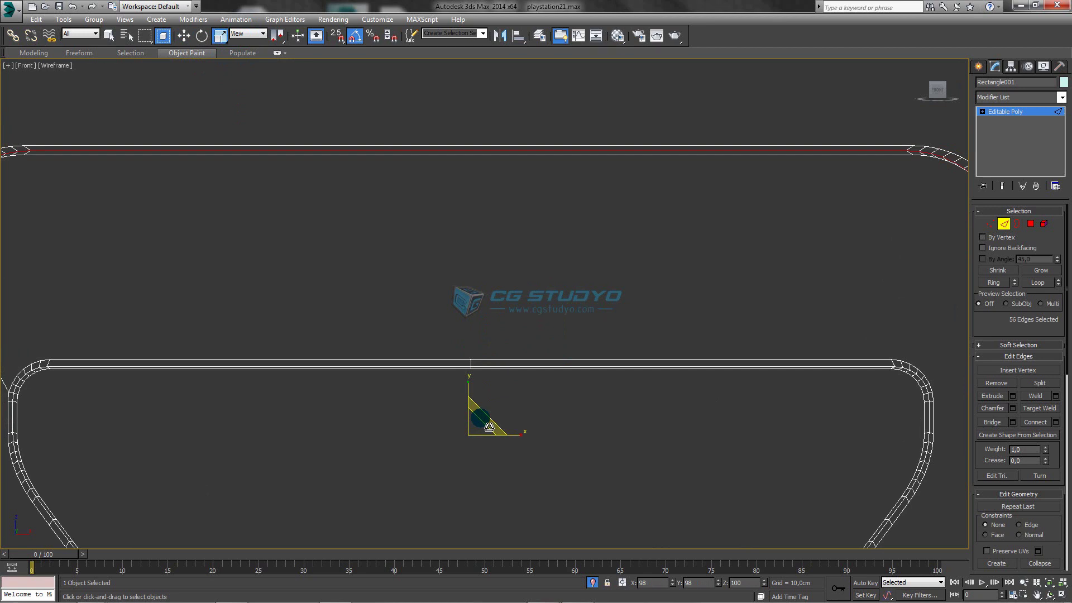
{"action": "left_click_drag", "start_coordinate": [488, 427], "coordinate": [486, 426]}
{"action": "middle_click_drag", "start_coordinate": [519, 309], "coordinate": [681, 277]}
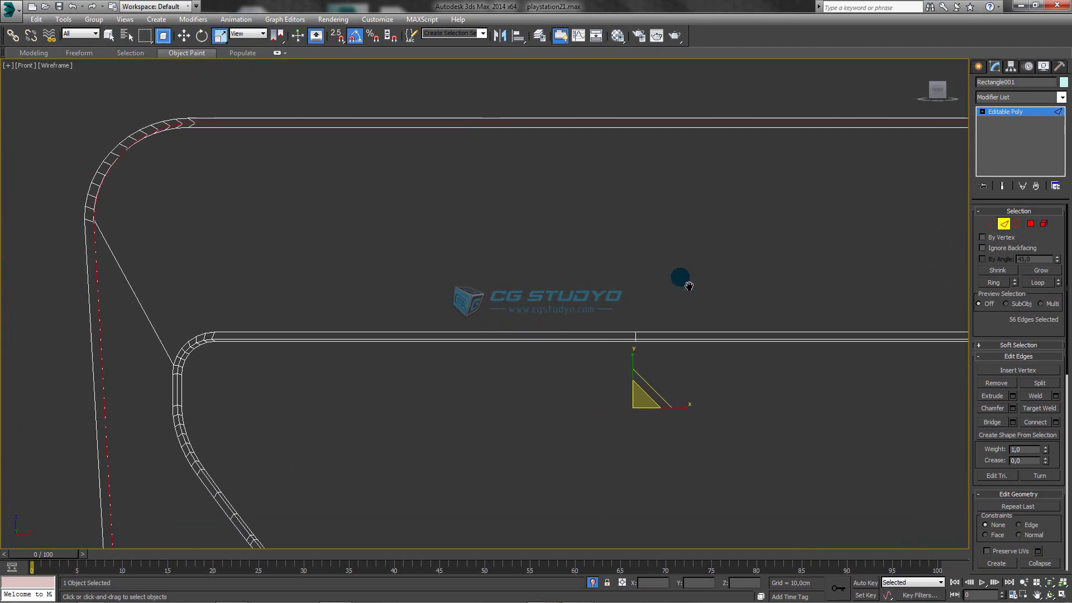
{"action": "scroll", "coordinate": [592, 246], "scroll_direction": "down", "scroll_amount": 3}
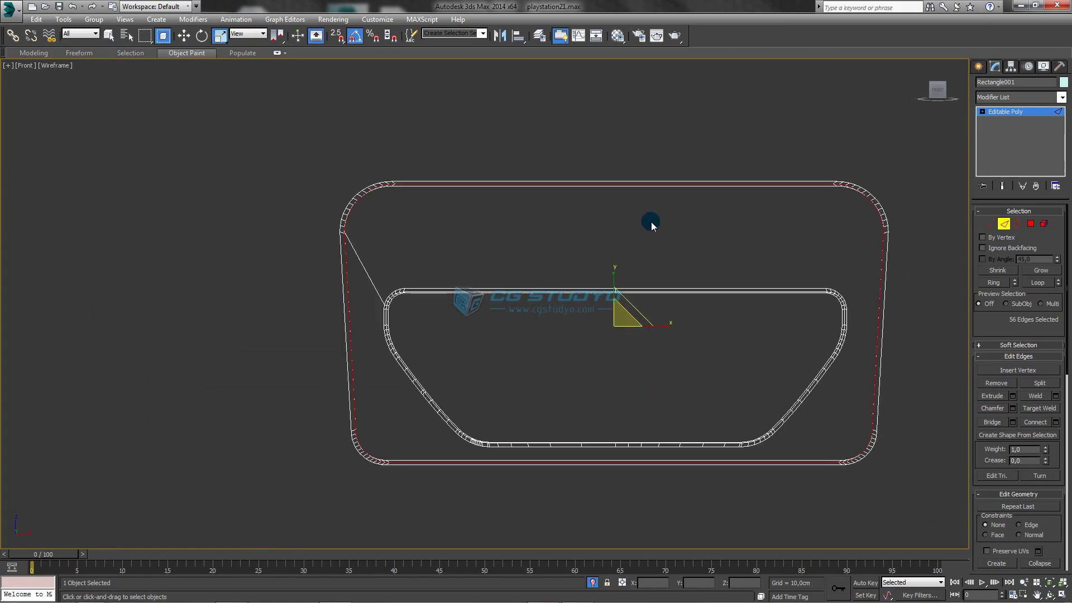
{"action": "middle_click_drag", "start_coordinate": [554, 274], "coordinate": [712, 303], "text": "alt"}
- Return to shaded display and frame the housing in a straight-on front view
{"action": "key", "text": "F3"}
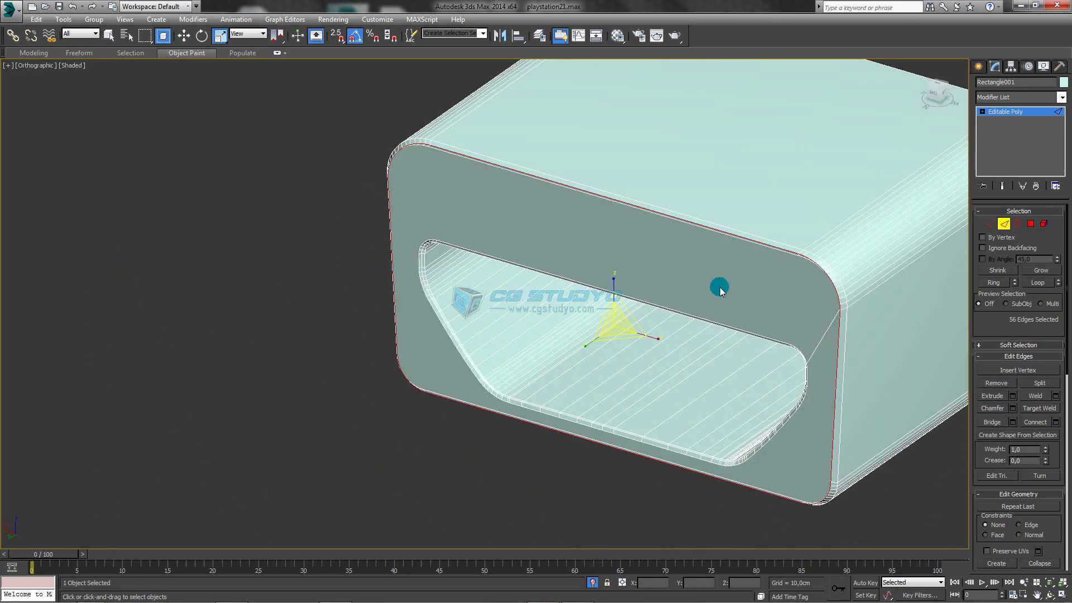
{"action": "mouse_move", "coordinate": [599, 245]}
{"action": "middle_mouse_down", "text": "alt"}
{"action": "mouse_move", "coordinate": [462, 306]}
{"action": "mouse_move", "coordinate": [629, 301]}
{"action": "middle_mouse_up", "text": "alt"}
{"action": "left_click", "coordinate": [938, 89]}
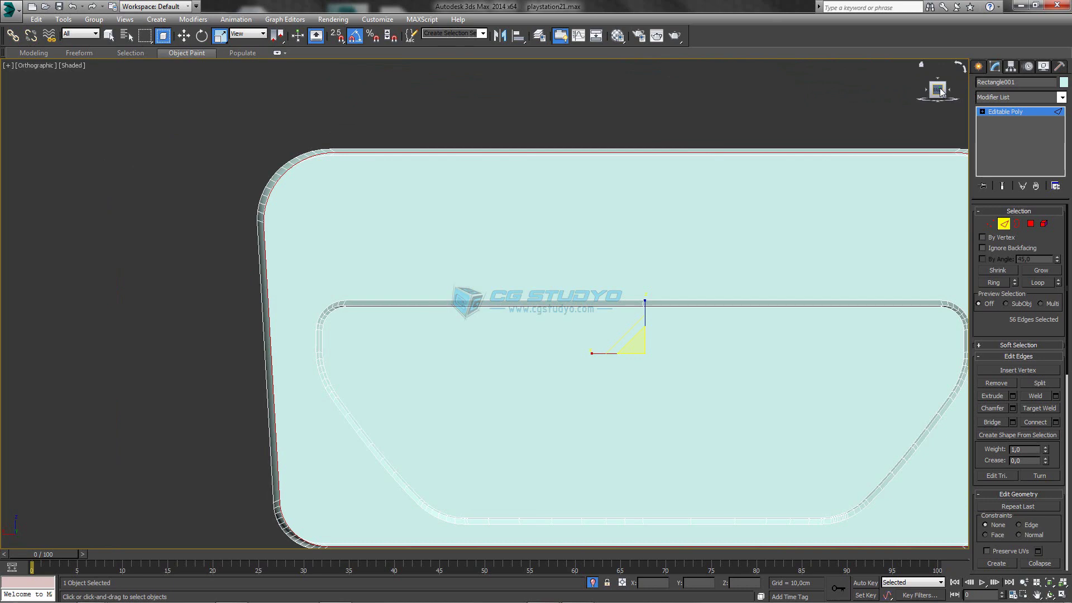
{"action": "middle_click_drag", "start_coordinate": [601, 361], "coordinate": [526, 333]}
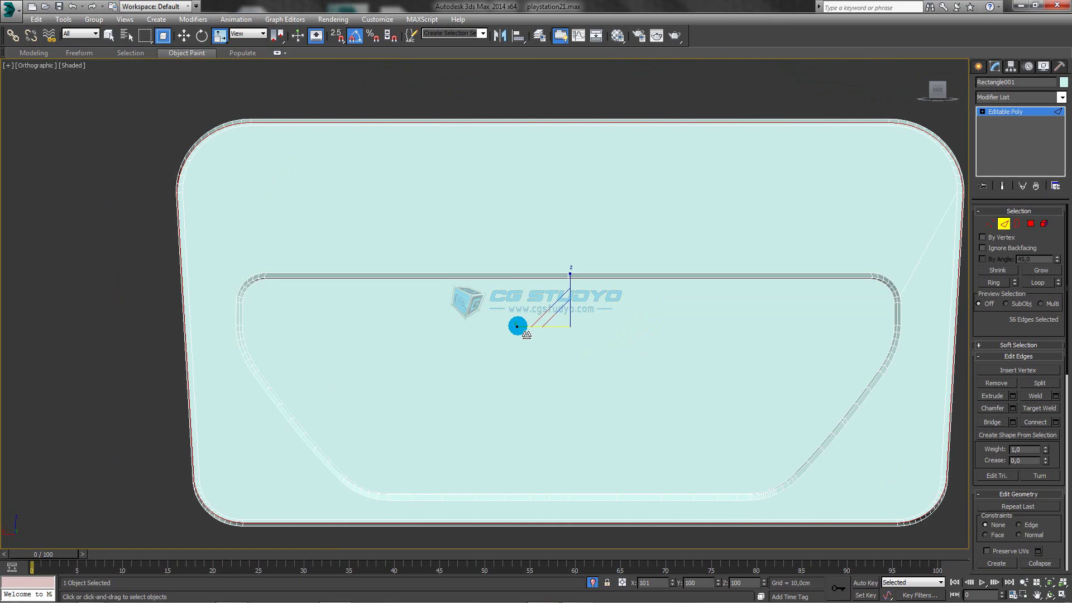
{"action": "mouse_move", "coordinate": [517, 326]}
{"action": "middle_mouse_down", "text": "alt"}
{"action": "mouse_move", "coordinate": [599, 344]}
{"action": "mouse_move", "coordinate": [633, 272]}
{"action": "mouse_move", "coordinate": [611, 193]}
{"action": "mouse_move", "coordinate": [569, 179]}
{"action": "mouse_move", "coordinate": [514, 341]}
{"action": "mouse_move", "coordinate": [522, 412]}
{"action": "mouse_move", "coordinate": [521, 393]}
{"action": "middle_mouse_up", "text": "alt"}
- Nudge the rim edge loop slightly along Y and frame the housing from the right side
{"action": "key", "text": "w"}
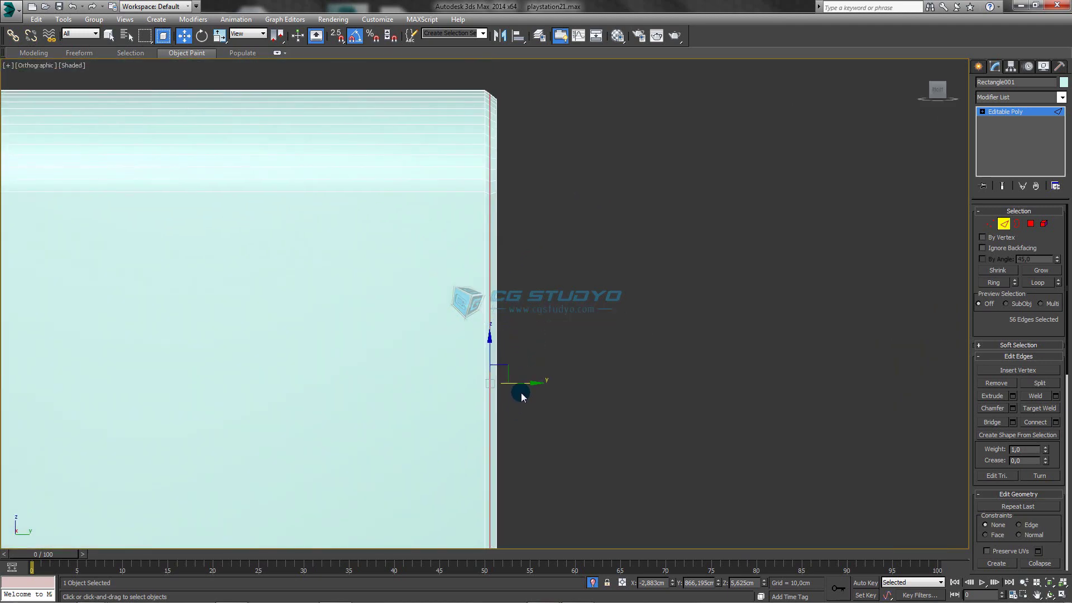
{"action": "left_click_drag", "start_coordinate": [535, 390], "coordinate": [537, 391]}
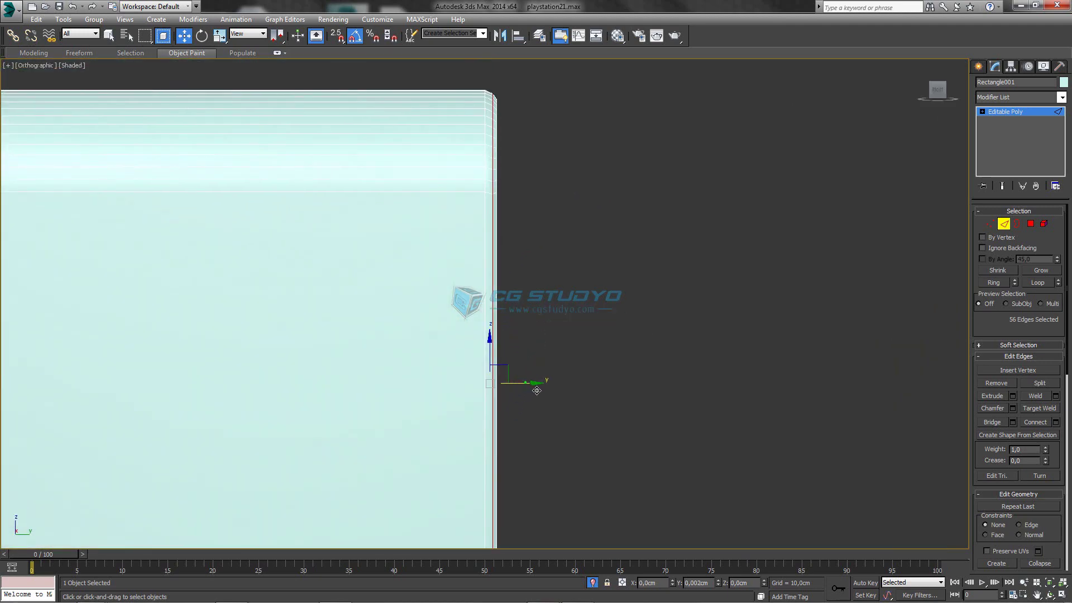
{"action": "scroll", "coordinate": [540, 301], "scroll_direction": "down", "scroll_amount": 4}
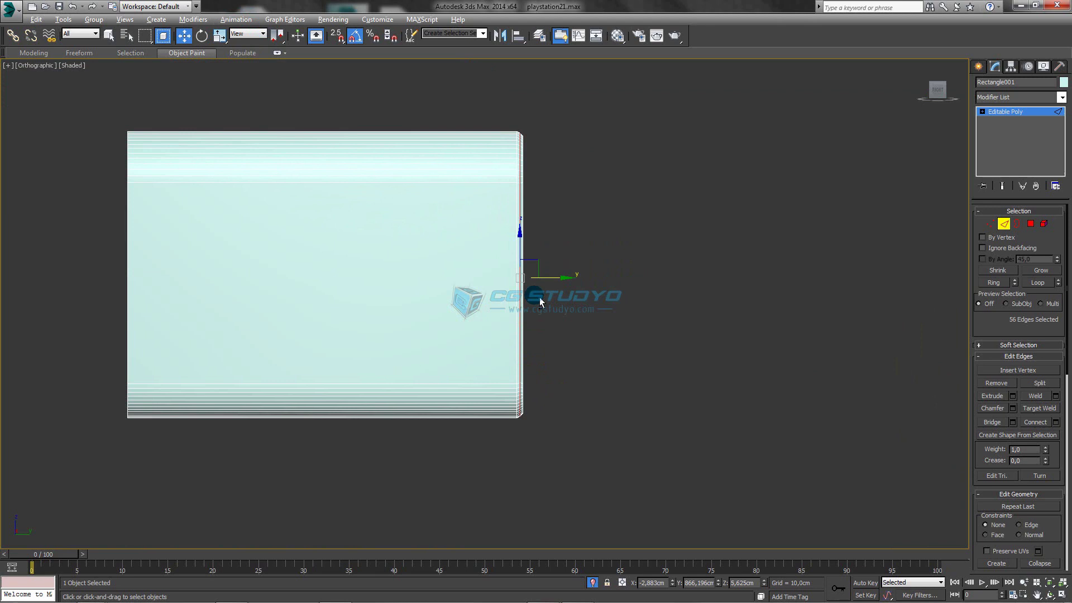
{"action": "scroll", "coordinate": [539, 301], "scroll_direction": "up", "scroll_amount": 3}
{"action": "middle_click_drag", "start_coordinate": [627, 196], "coordinate": [626, 170]}
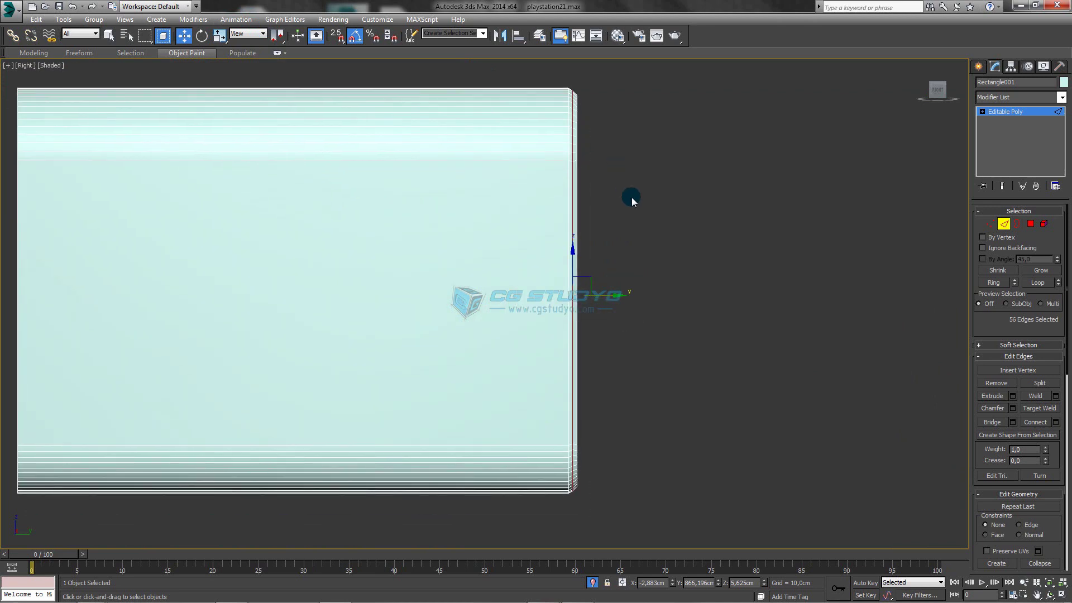
- Open the Scale type-in box for the rim loop, select the Y offset value, then close it
{"action": "key", "text": "r"}
{"action": "key", "text": "F12"}
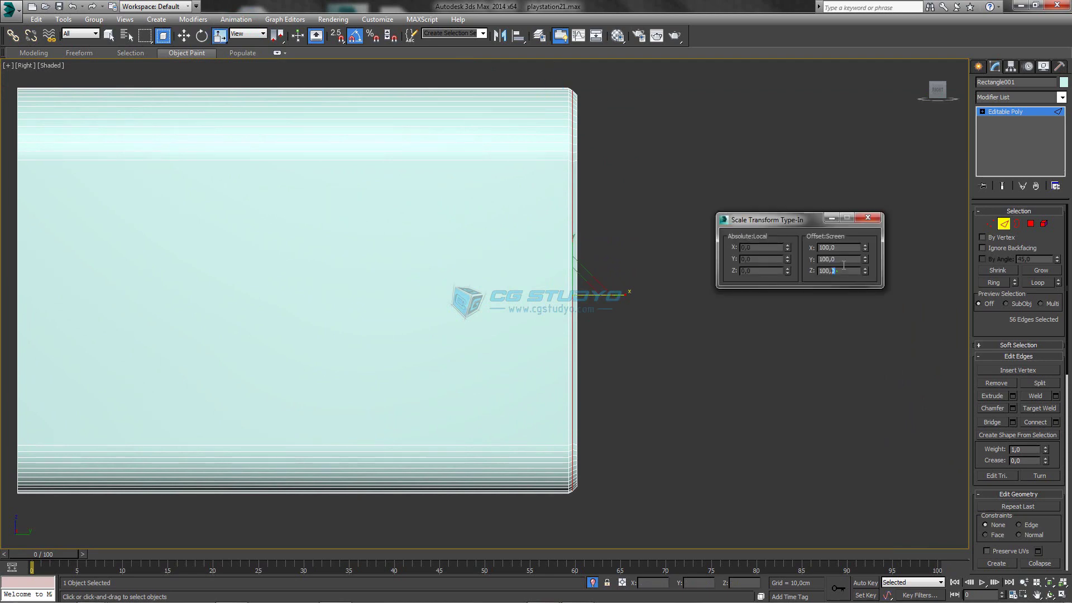
{"action": "double_click", "coordinate": [833, 259]}
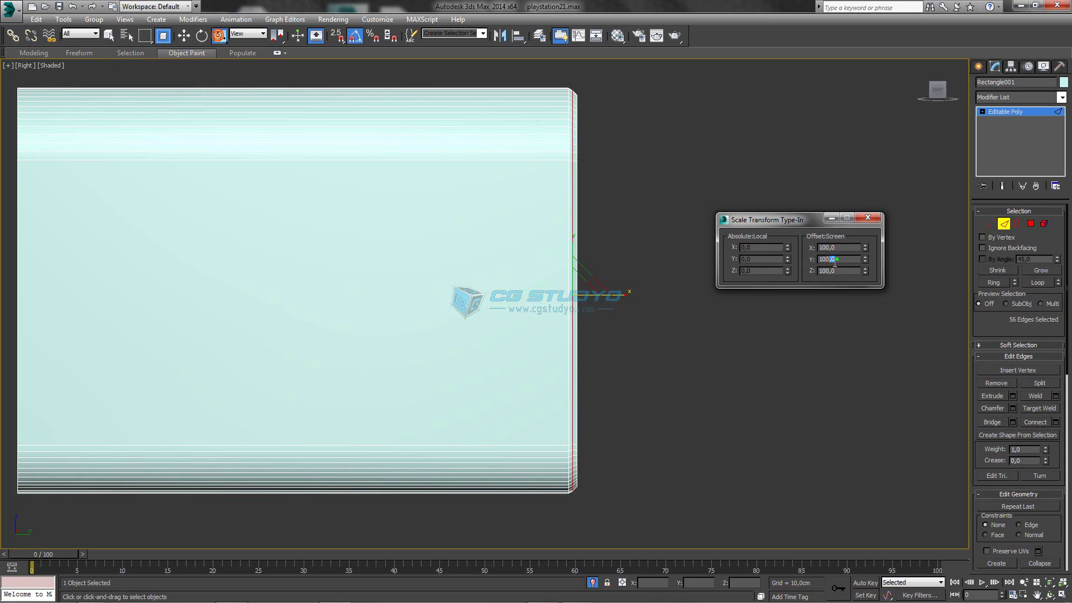
{"action": "left_click", "coordinate": [873, 273]}
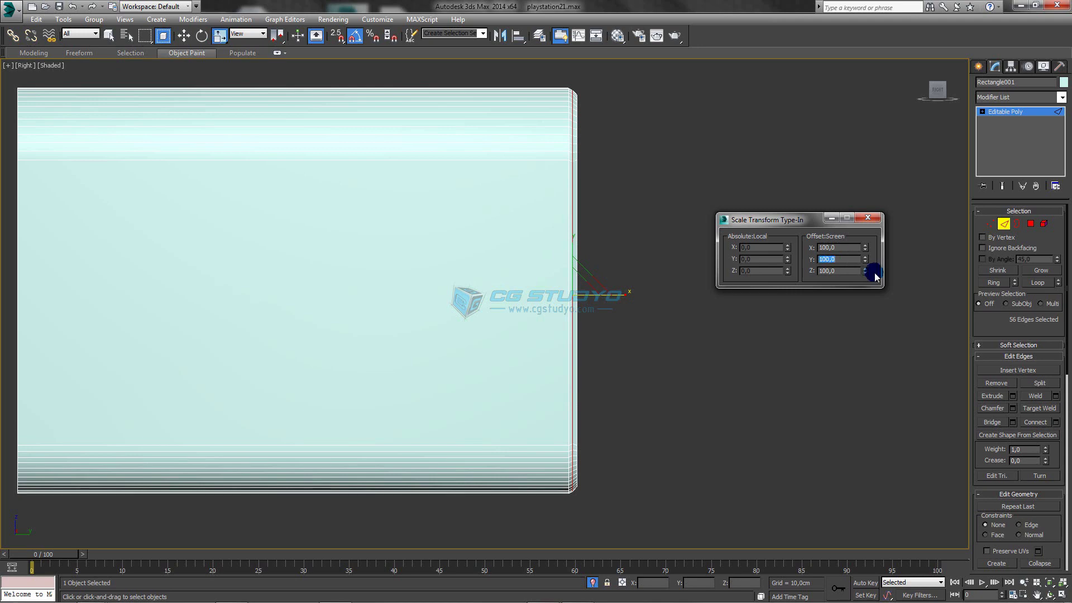
{"action": "left_click", "coordinate": [836, 259]}
{"action": "middle_click_drag", "start_coordinate": [600, 115], "coordinate": [573, 176]}
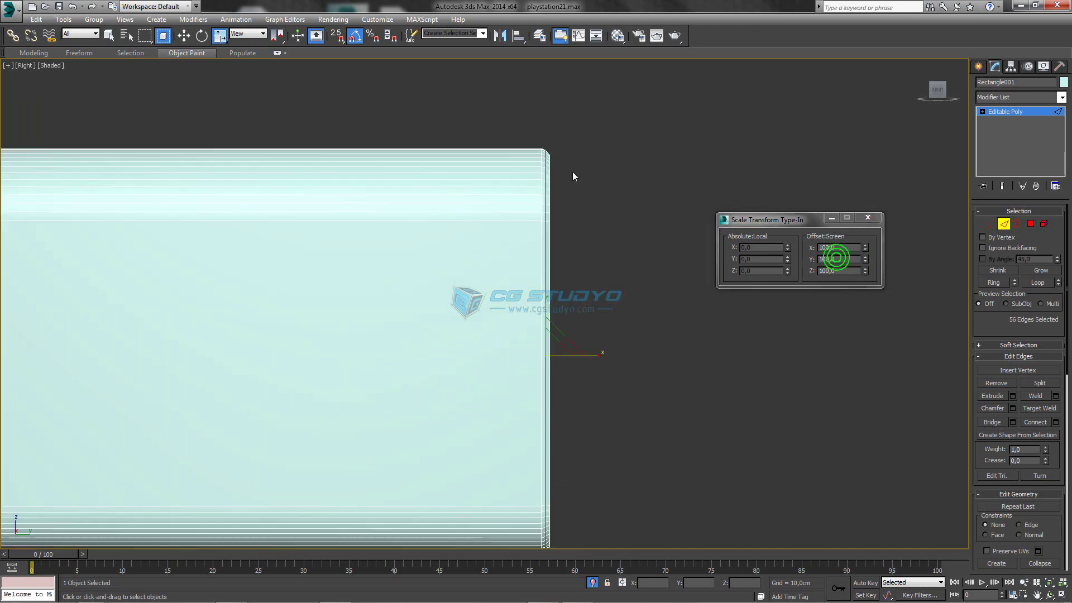
{"action": "middle_click", "coordinate": [574, 185]}
{"action": "left_click", "coordinate": [868, 217]}
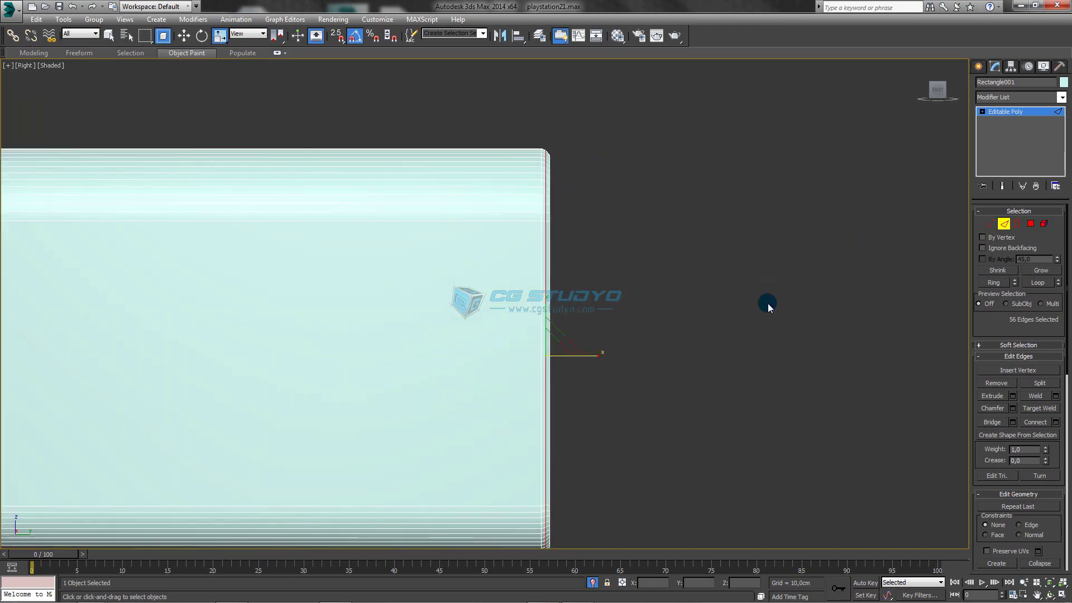
{"action": "middle_click_drag", "start_coordinate": [767, 303], "coordinate": [336, 170], "text": "alt"}
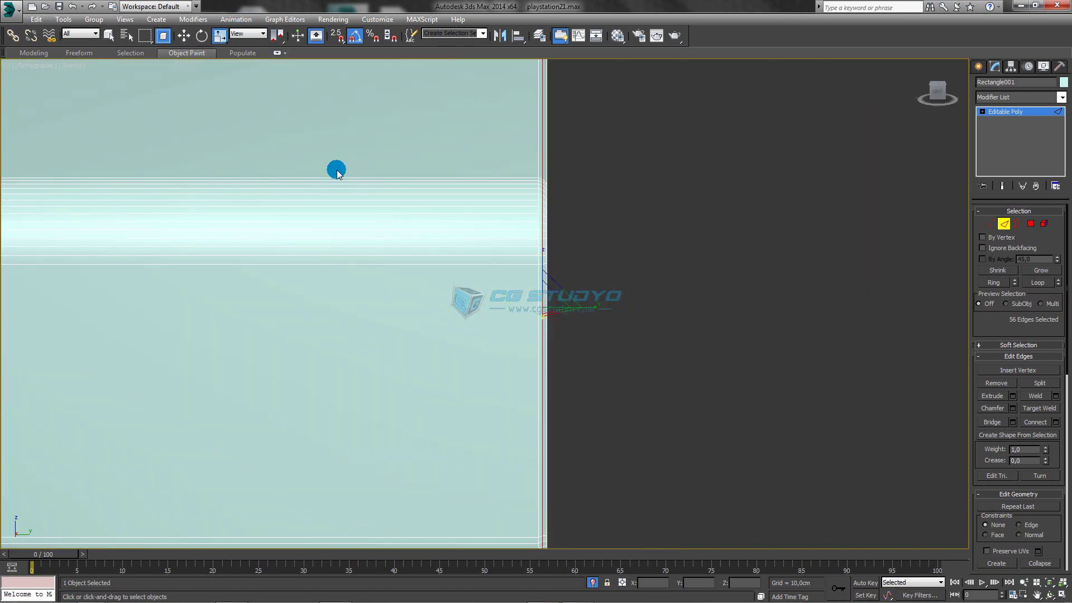
{"action": "mouse_move", "coordinate": [336, 171]}
{"action": "middle_mouse_down", "text": "alt"}
{"action": "mouse_move", "coordinate": [466, 262]}
{"action": "mouse_move", "coordinate": [748, 264]}
{"action": "middle_mouse_up", "text": "alt"}
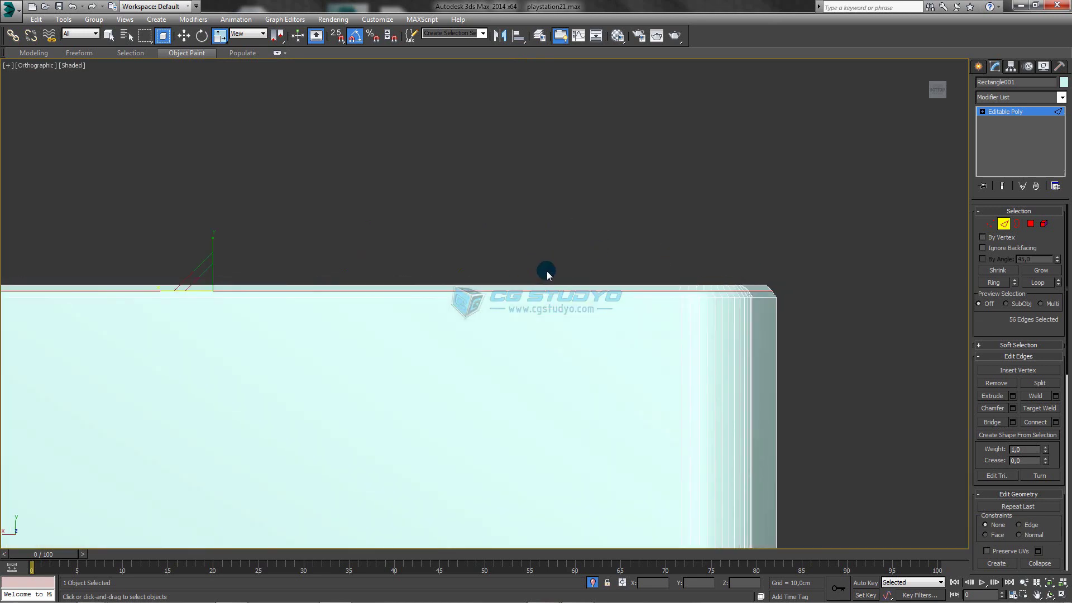
{"action": "middle_click_drag", "start_coordinate": [547, 272], "coordinate": [579, 243]}
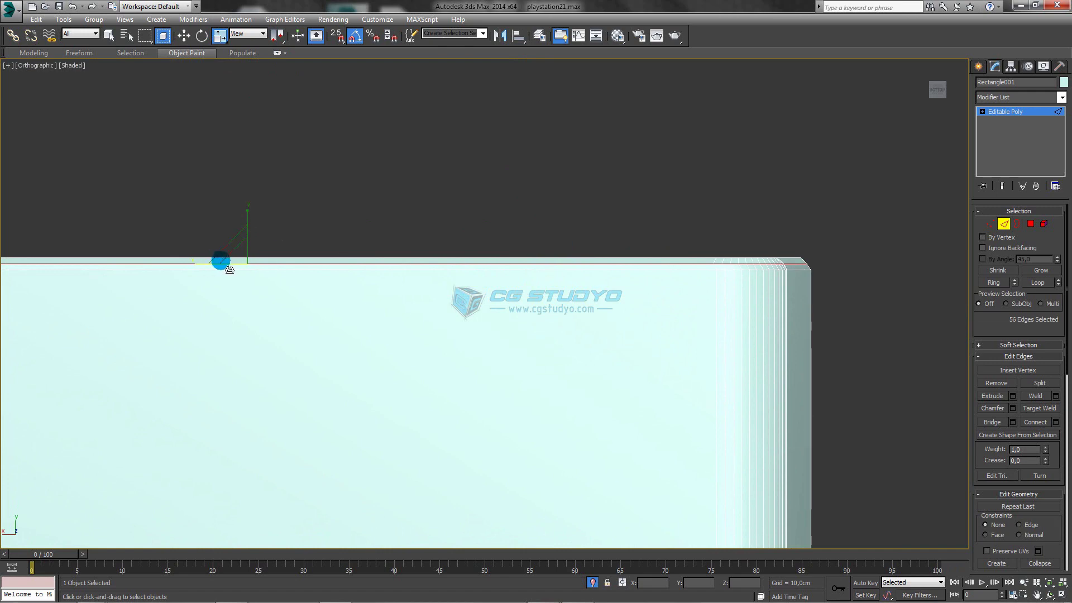
- Enter an exact Offset:World X scale percentage for the rim loop, then return to perspective
{"action": "right_click", "coordinate": [220, 37]}
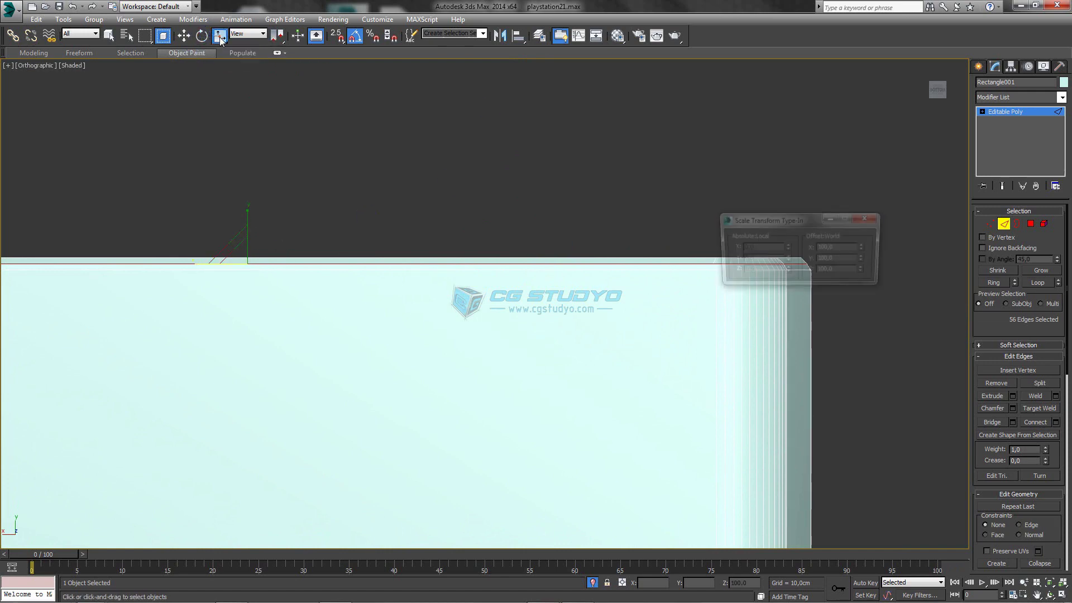
{"action": "left_click_drag", "start_coordinate": [803, 221], "coordinate": [773, 140]}
{"action": "left_click", "coordinate": [807, 169]}
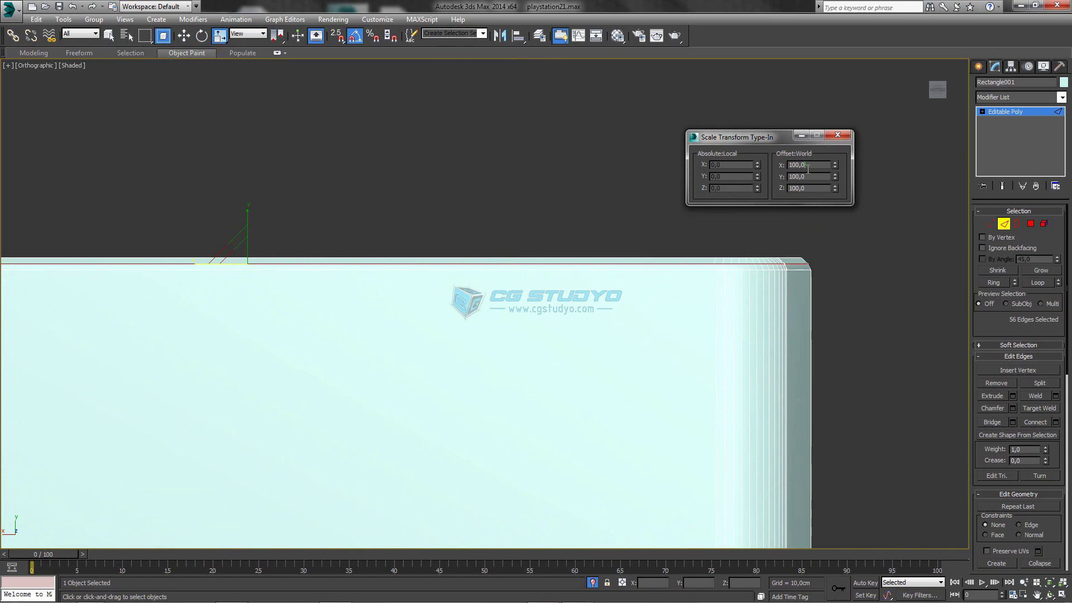
{"action": "double_click", "coordinate": [807, 167]}
{"action": "double_click", "coordinate": [807, 168]}
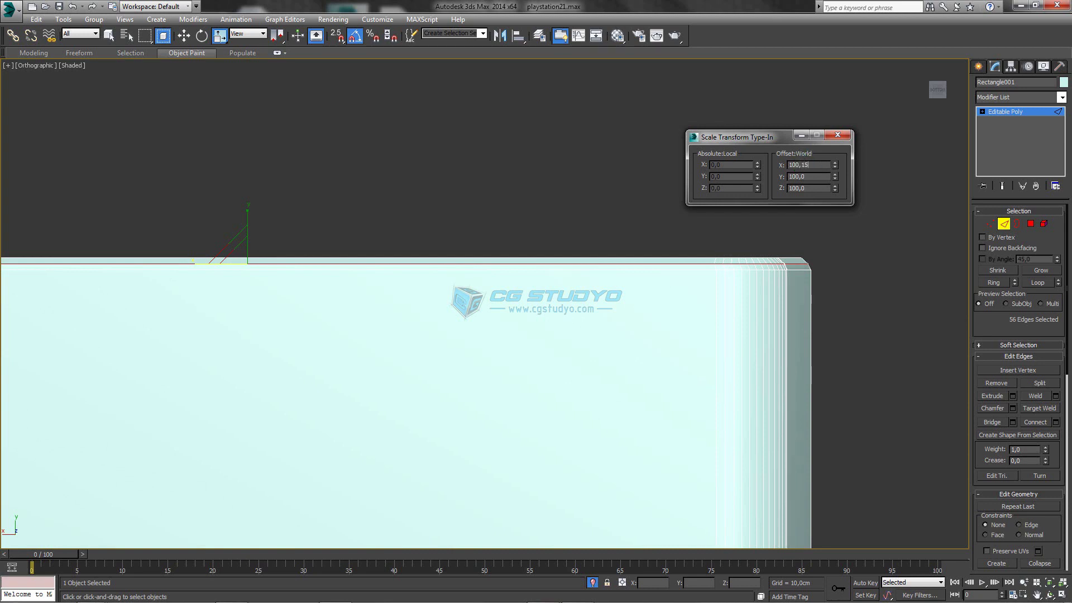
{"action": "left_click", "coordinate": [837, 134]}
{"action": "left_click_drag", "start_coordinate": [701, 245], "coordinate": [708, 254]}
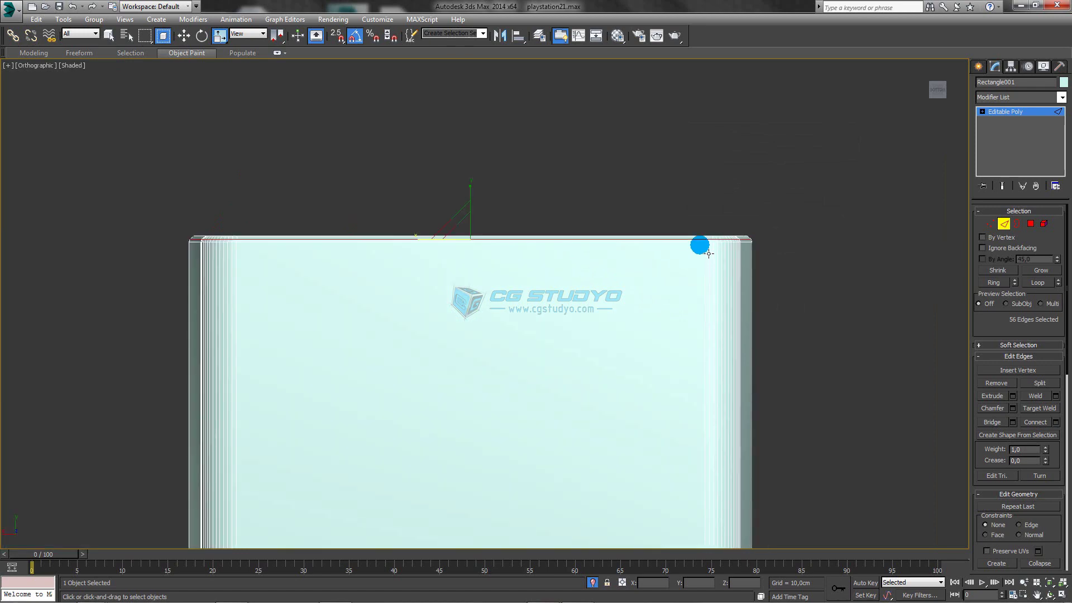
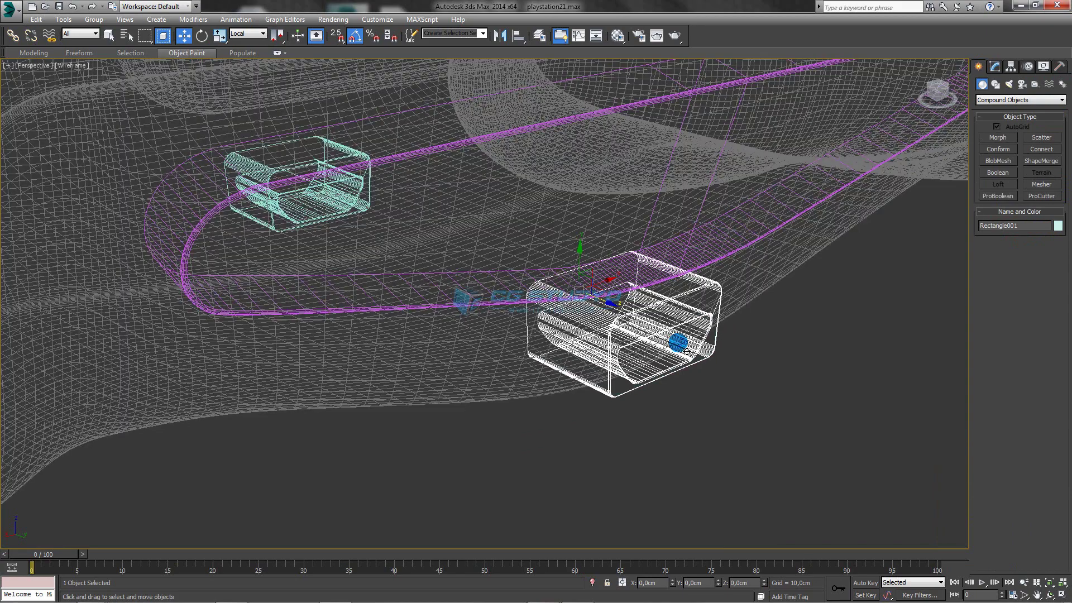
- Isolate the port housing and inspect it in shaded display
{"action": "key", "text": "alt+q"}
{"action": "scroll", "coordinate": [642, 314], "scroll_direction": "down", "scroll_amount": 1}
{"action": "scroll", "coordinate": [739, 354], "scroll_direction": "down", "scroll_amount": 2}
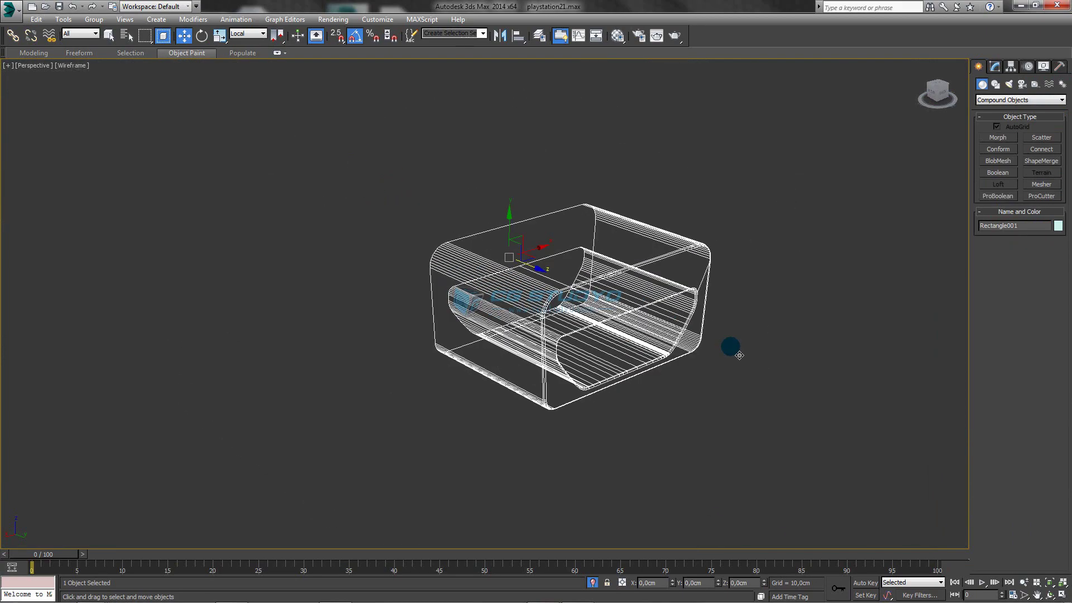
{"action": "middle_click_drag", "start_coordinate": [739, 355], "coordinate": [689, 335], "text": "alt"}
{"action": "key", "text": "F3"}
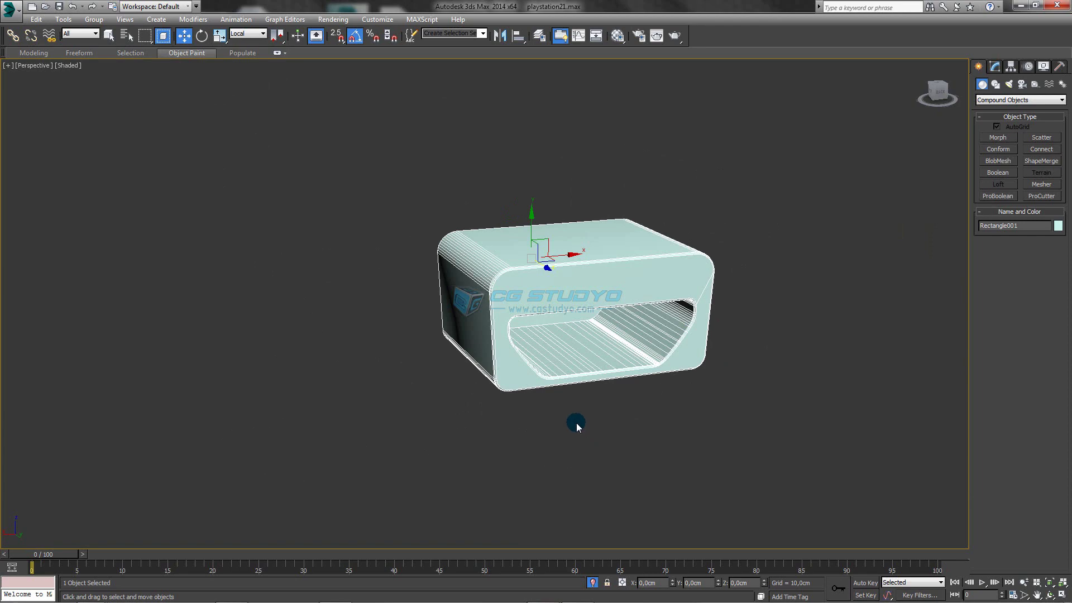
{"action": "middle_click_drag", "start_coordinate": [576, 423], "coordinate": [504, 512]}
{"action": "left_click", "coordinate": [544, 591]}
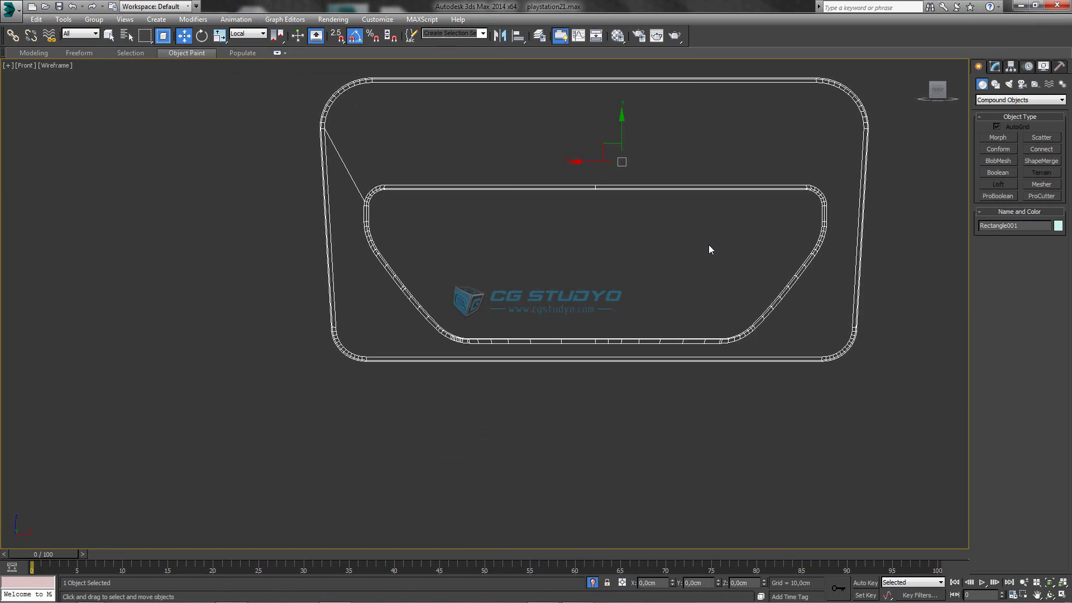
{"action": "scroll", "coordinate": [708, 244], "scroll_direction": "down", "scroll_amount": 10}
{"action": "left_click", "coordinate": [592, 583]}
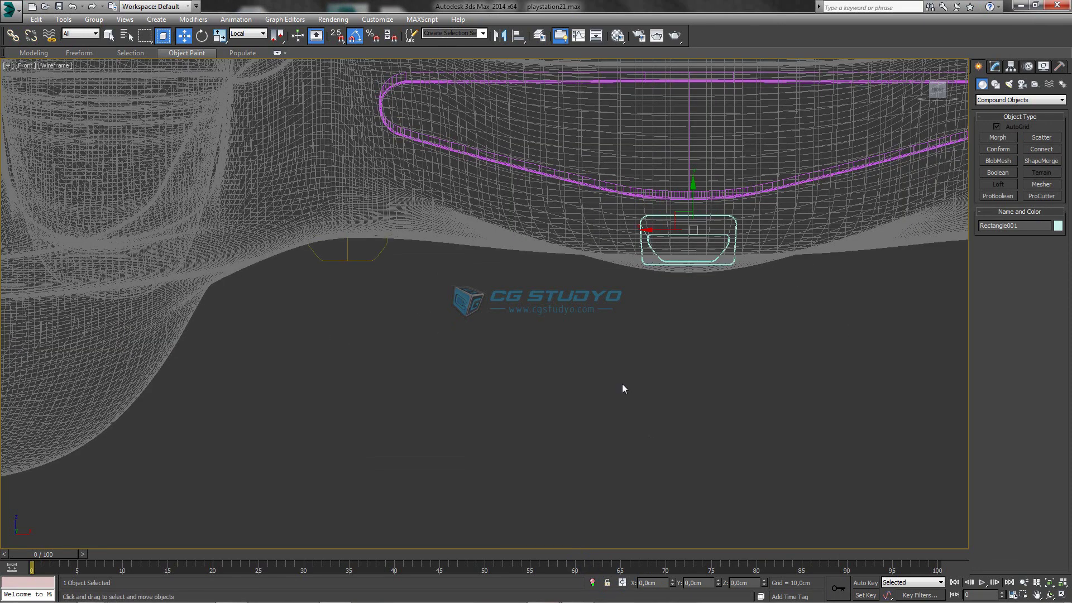
{"action": "scroll", "coordinate": [558, 341], "scroll_direction": "down", "scroll_amount": 3}
{"action": "scroll", "coordinate": [422, 306], "scroll_direction": "up", "scroll_amount": 5}
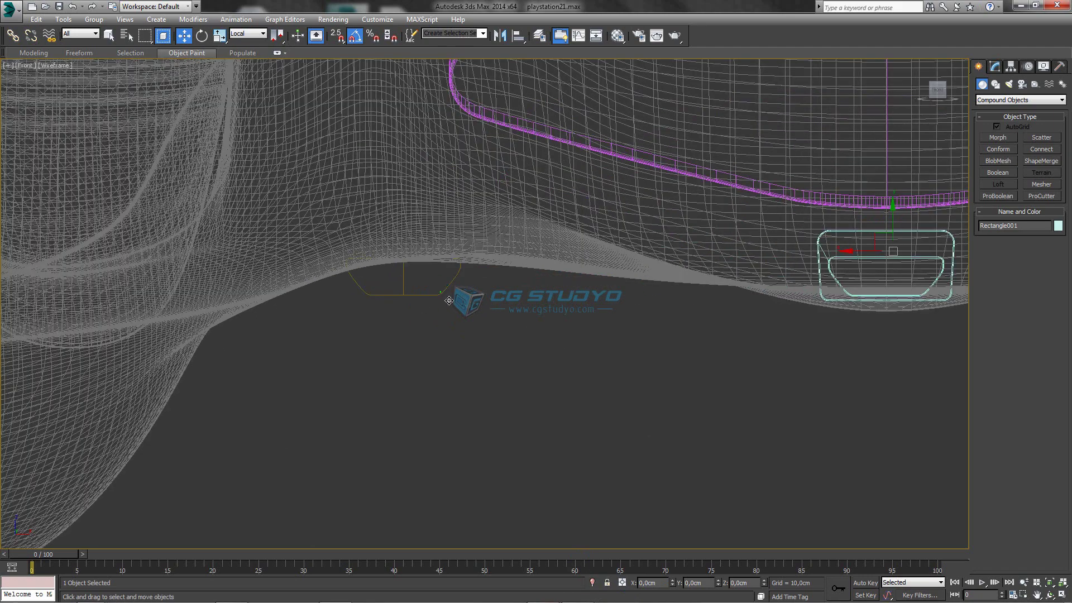
- Isolate the housing with the small trapezoid shape Line010 and select Line010
{"action": "left_click", "coordinate": [442, 294], "text": "ctrl"}
{"action": "key", "text": "alt+q"}
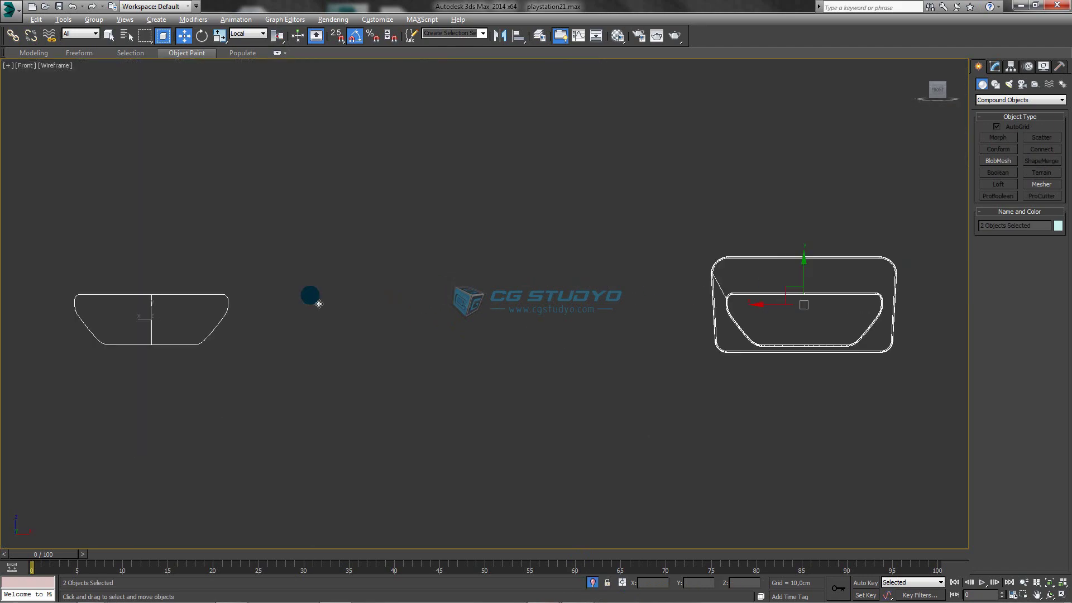
{"action": "left_click", "coordinate": [309, 329]}
{"action": "left_click", "coordinate": [217, 323]}
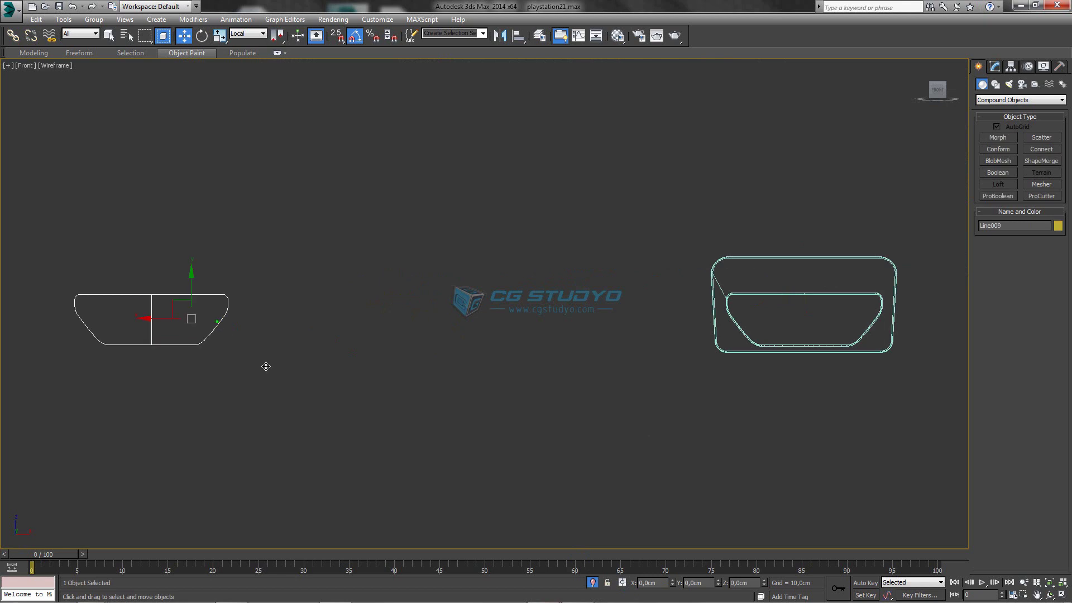
{"action": "middle_click_drag", "start_coordinate": [284, 350], "coordinate": [308, 392], "text": "alt"}
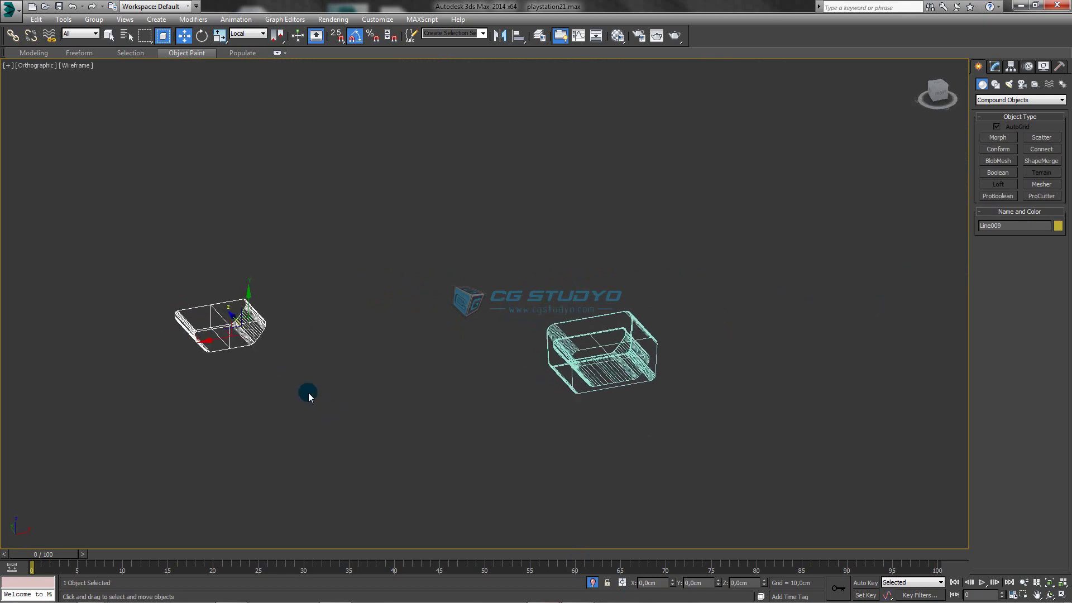
- Add an Edit Poly modifier above Symmetry on Line010 from the front view
{"action": "left_click", "coordinate": [939, 93]}
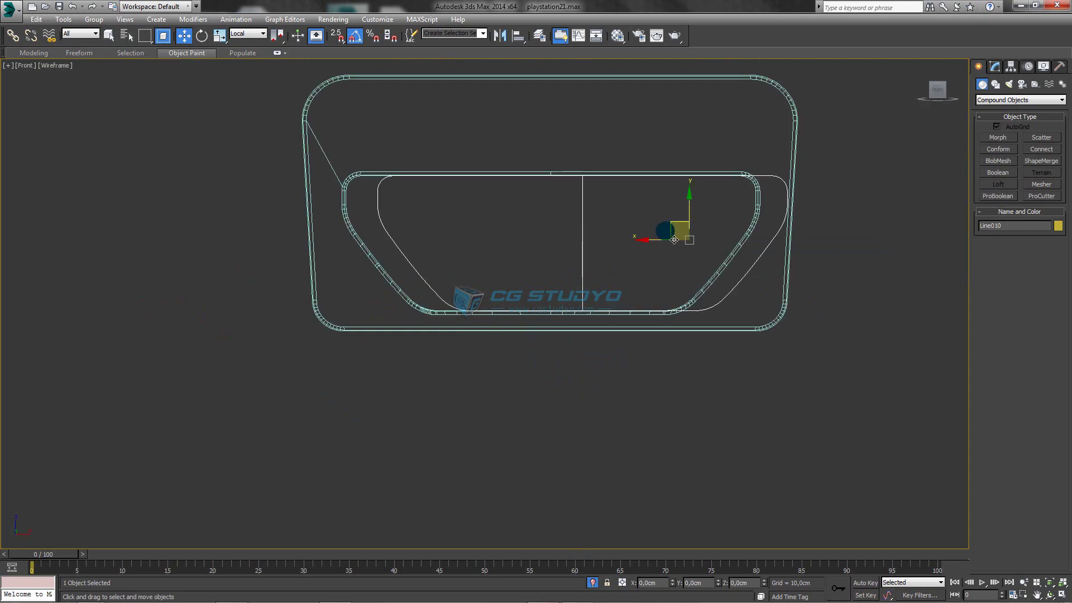
{"action": "scroll", "coordinate": [671, 227], "scroll_direction": "down", "scroll_amount": 2}
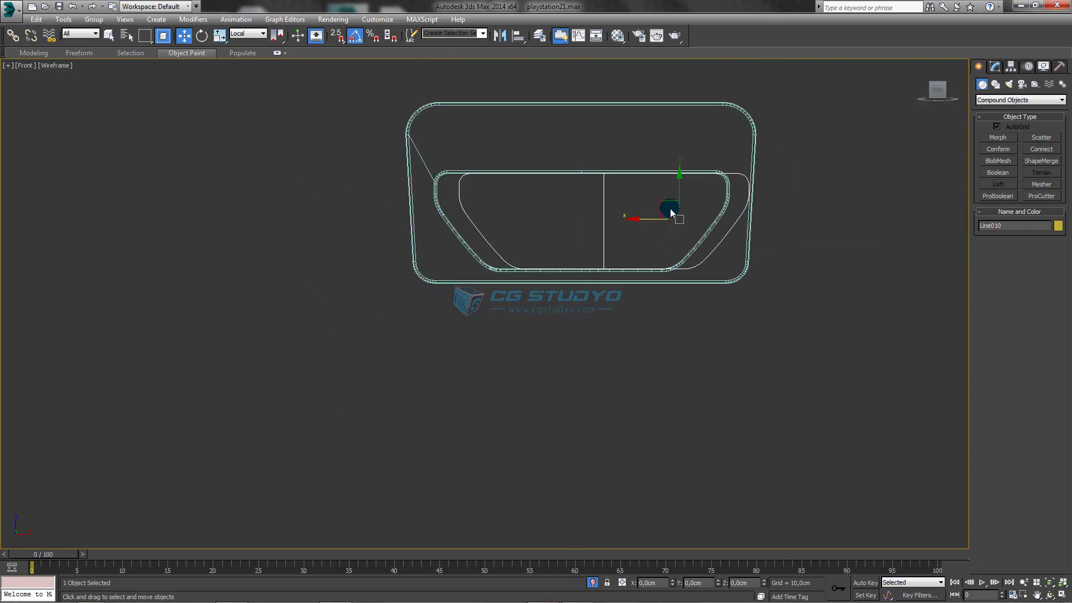
{"action": "left_click", "coordinate": [995, 66]}
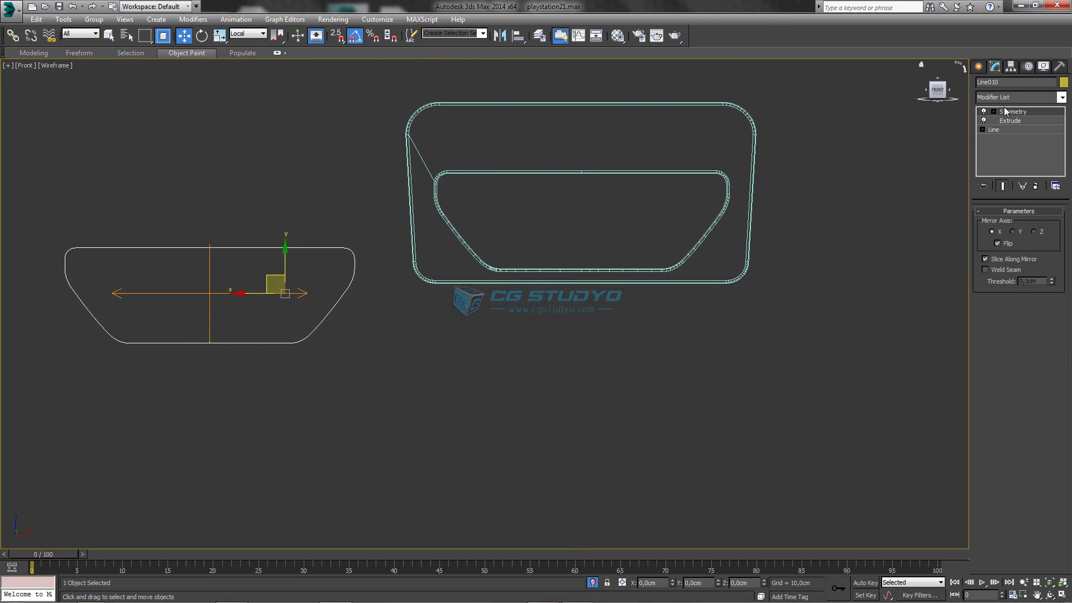
{"action": "middle_click_drag", "start_coordinate": [1004, 111], "coordinate": [1030, 55]}
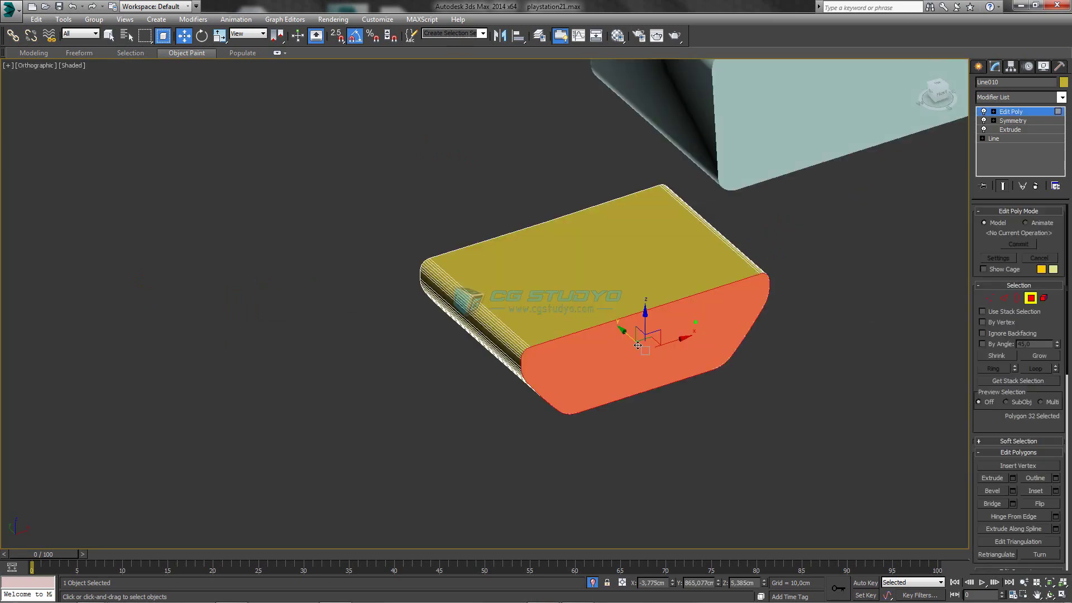
- Select the trapezoid piece's front and back end polygons, framed in front wireframe view
{"action": "mouse_move", "coordinate": [703, 330]}
{"action": "middle_mouse_down", "text": "alt"}
{"action": "mouse_move", "coordinate": [533, 398]}
{"action": "mouse_move", "coordinate": [467, 391]}
{"action": "middle_mouse_up", "text": "alt"}
{"action": "left_click", "coordinate": [533, 399]}
{"action": "left_click", "coordinate": [525, 441]}
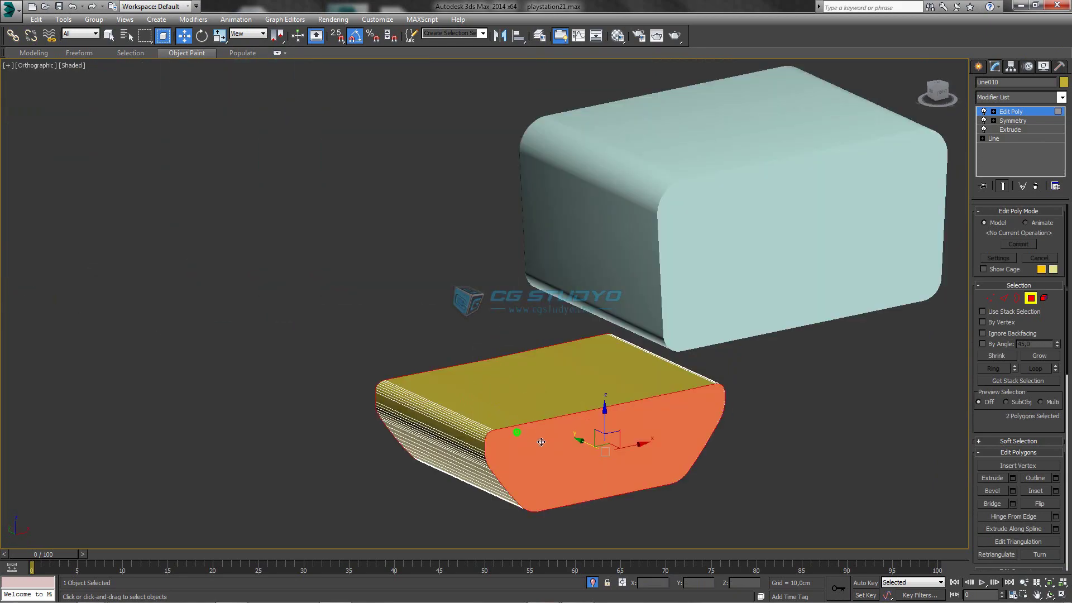
{"action": "key", "text": "F3"}
{"action": "mouse_move", "coordinate": [538, 435]}
{"action": "middle_mouse_down", "text": "alt"}
{"action": "mouse_move", "coordinate": [493, 444]}
{"action": "mouse_move", "coordinate": [493, 413]}
{"action": "mouse_move", "coordinate": [555, 436]}
{"action": "mouse_move", "coordinate": [594, 498]}
{"action": "mouse_move", "coordinate": [574, 496]}
{"action": "mouse_move", "coordinate": [547, 402]}
{"action": "mouse_move", "coordinate": [524, 376]}
{"action": "middle_mouse_up", "text": "alt"}
{"action": "key", "text": "F3"}
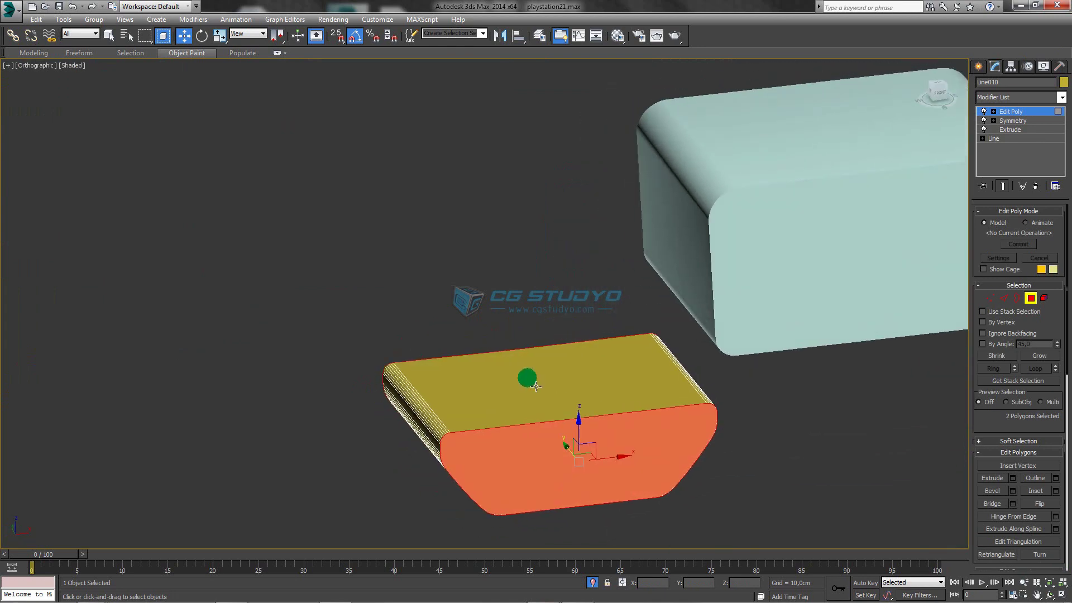
{"action": "scroll", "coordinate": [524, 376], "scroll_direction": "down", "scroll_amount": 5}
{"action": "key", "text": "f"}
{"action": "key", "text": "z"}
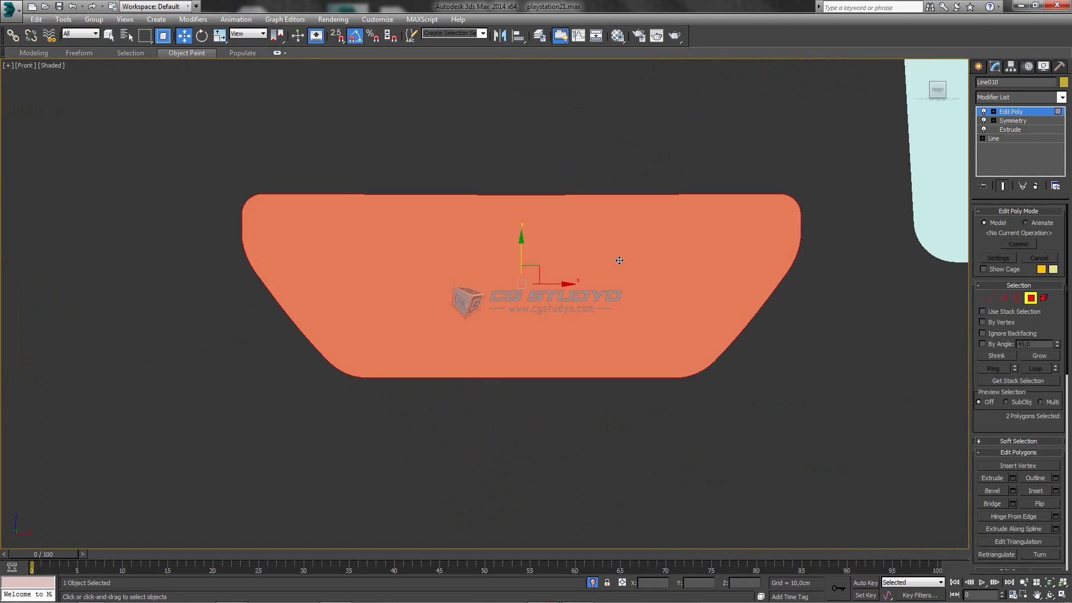
{"action": "key", "text": "F3"}
{"action": "scroll", "coordinate": [619, 260], "scroll_direction": "down", "scroll_amount": 3}
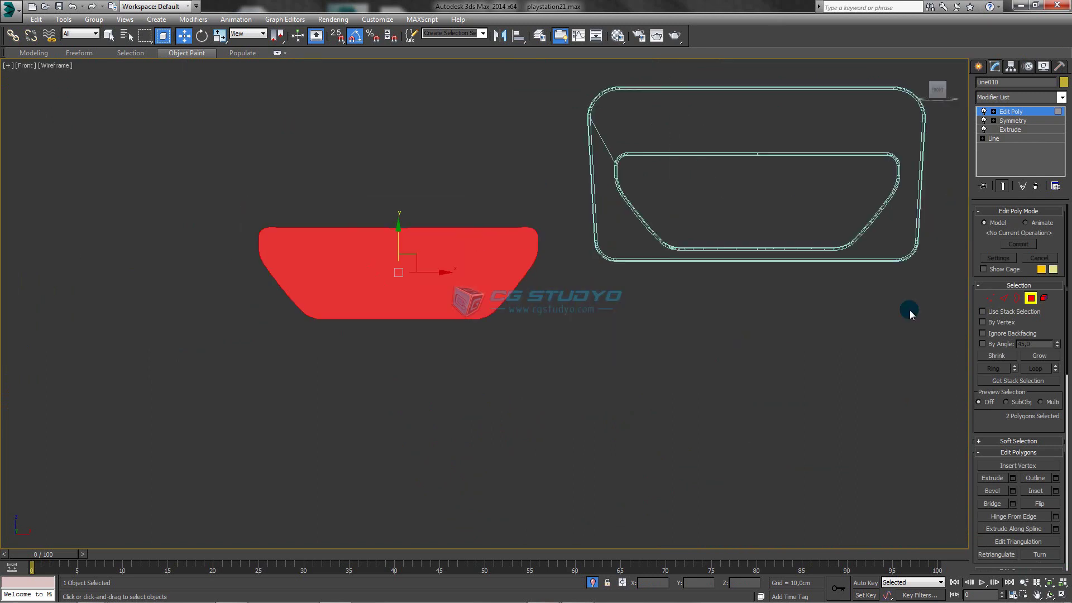
- Inset both selected end faces by 0,016cm
{"action": "left_click", "coordinate": [1055, 491]}
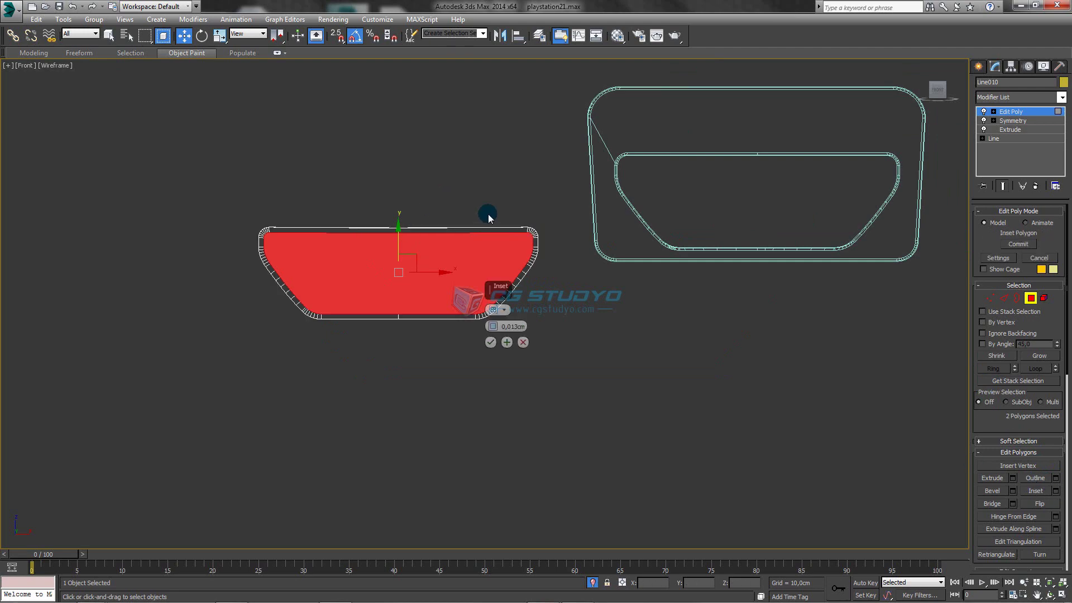
{"action": "mouse_move", "coordinate": [488, 218]}
{"action": "middle_mouse_down", "text": "alt"}
{"action": "mouse_move", "coordinate": [383, 307]}
{"action": "mouse_move", "coordinate": [407, 327]}
{"action": "mouse_move", "coordinate": [524, 317]}
{"action": "middle_mouse_up", "text": "alt"}
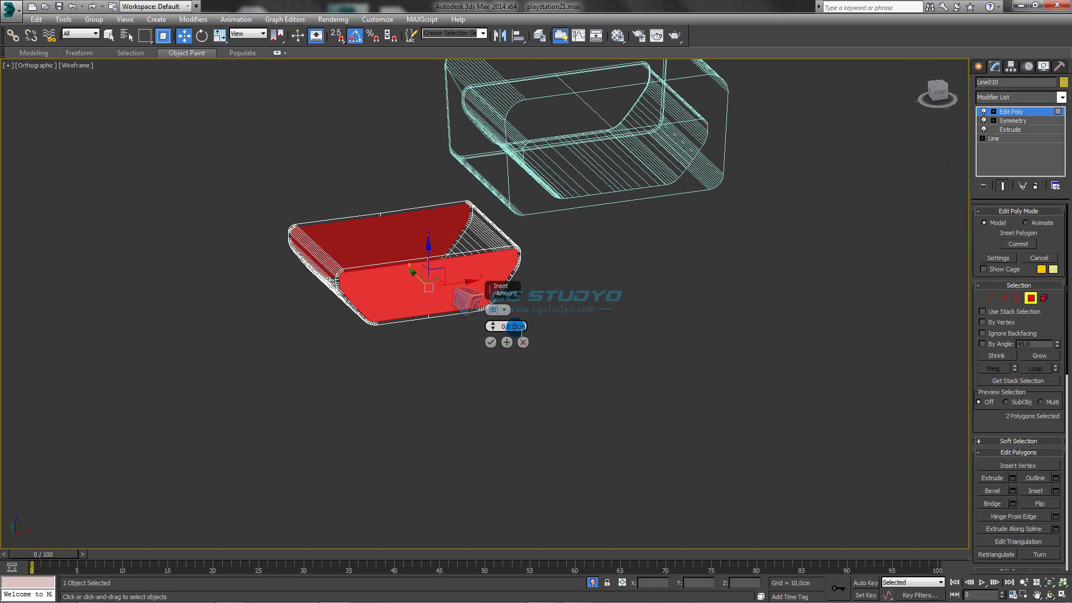
{"action": "type", "text": "016"}
{"action": "key", "text": "Return"}
{"action": "left_click", "coordinate": [490, 342]}
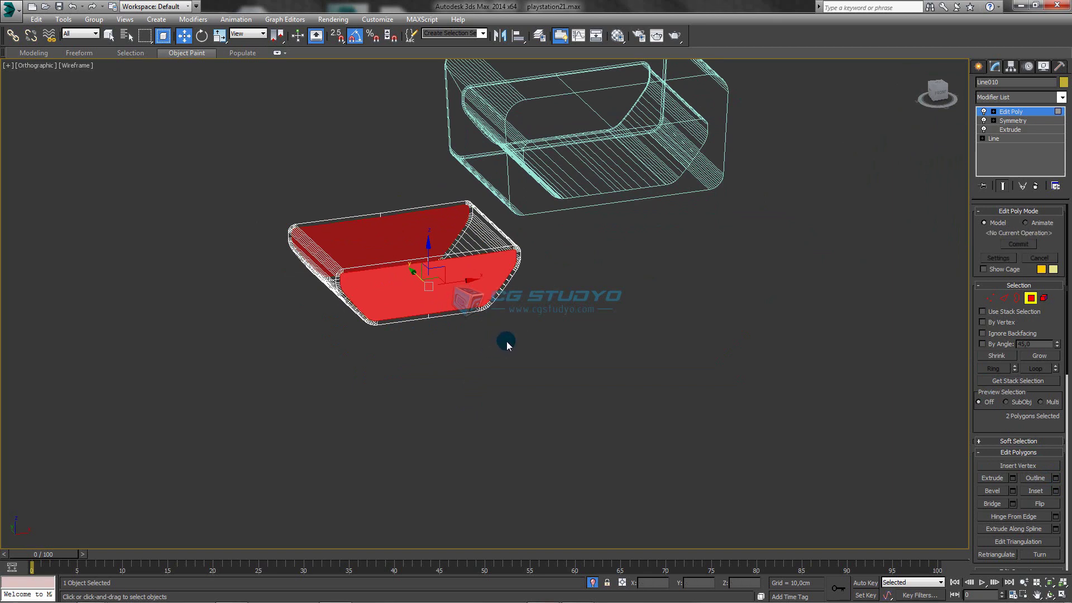
- Bridge the two inset end faces to hollow the piece into an open frame
{"action": "left_click", "coordinate": [1012, 503]}
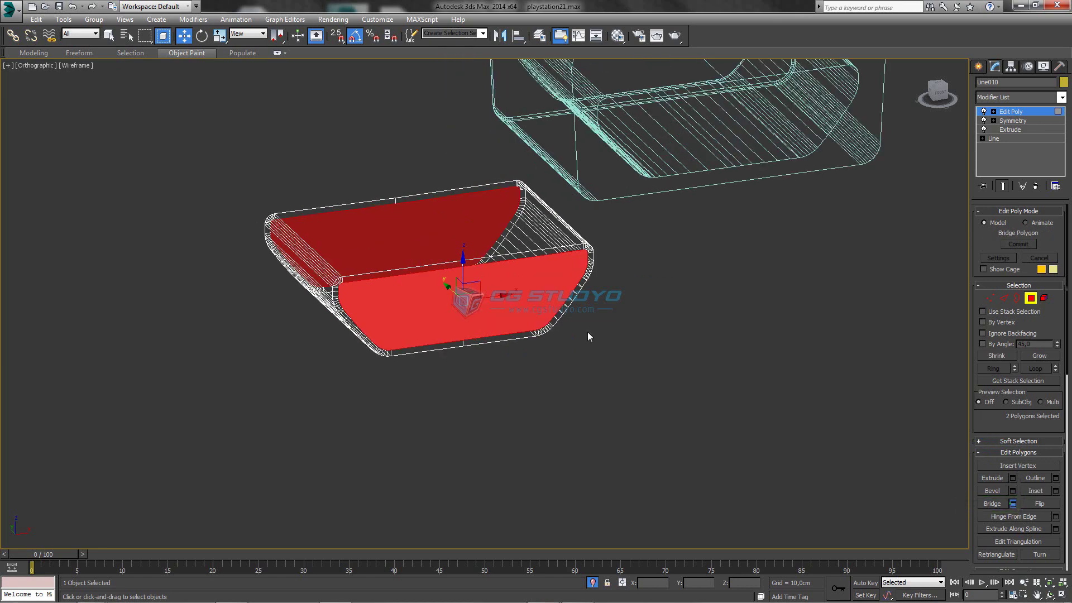
{"action": "key", "text": "F3"}
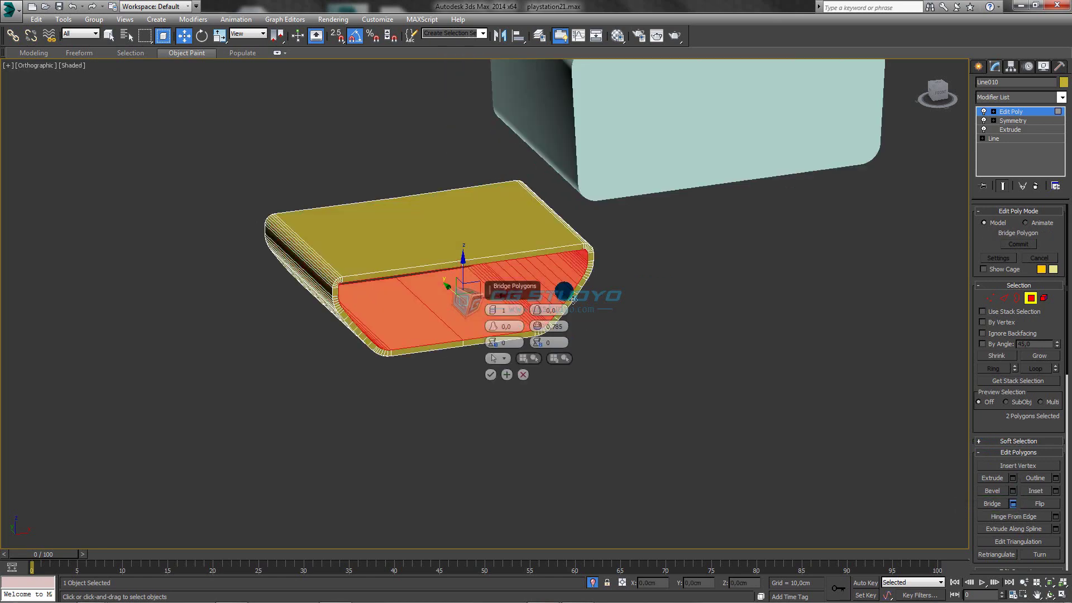
{"action": "mouse_move", "coordinate": [597, 283]}
{"action": "middle_mouse_down", "text": "alt"}
{"action": "mouse_move", "coordinate": [619, 279]}
{"action": "mouse_move", "coordinate": [602, 262]}
{"action": "mouse_move", "coordinate": [615, 273]}
{"action": "middle_mouse_up", "text": "alt"}
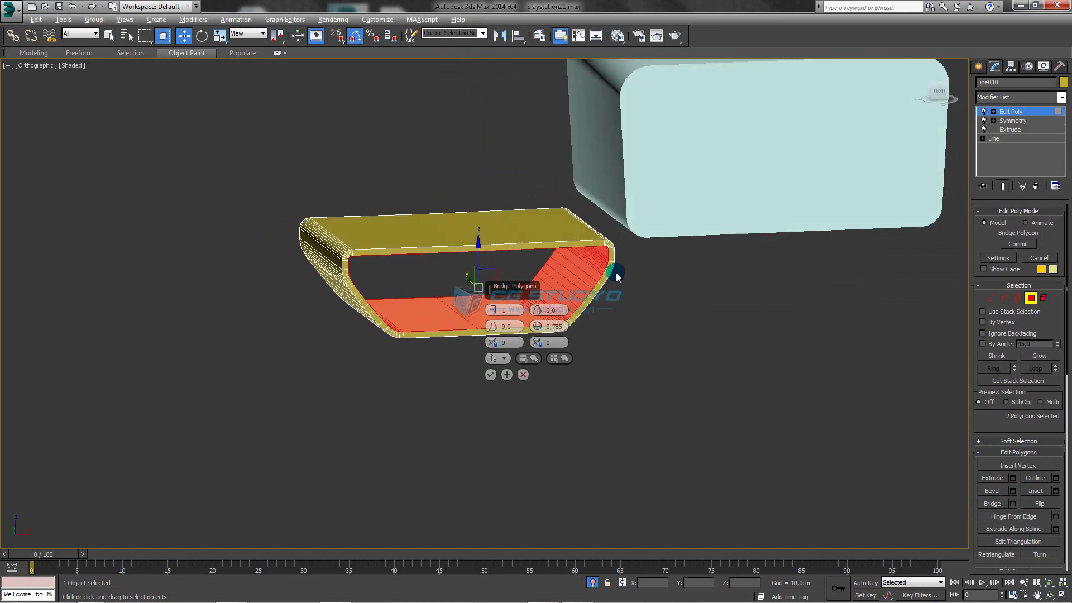
{"action": "left_click", "coordinate": [491, 374]}
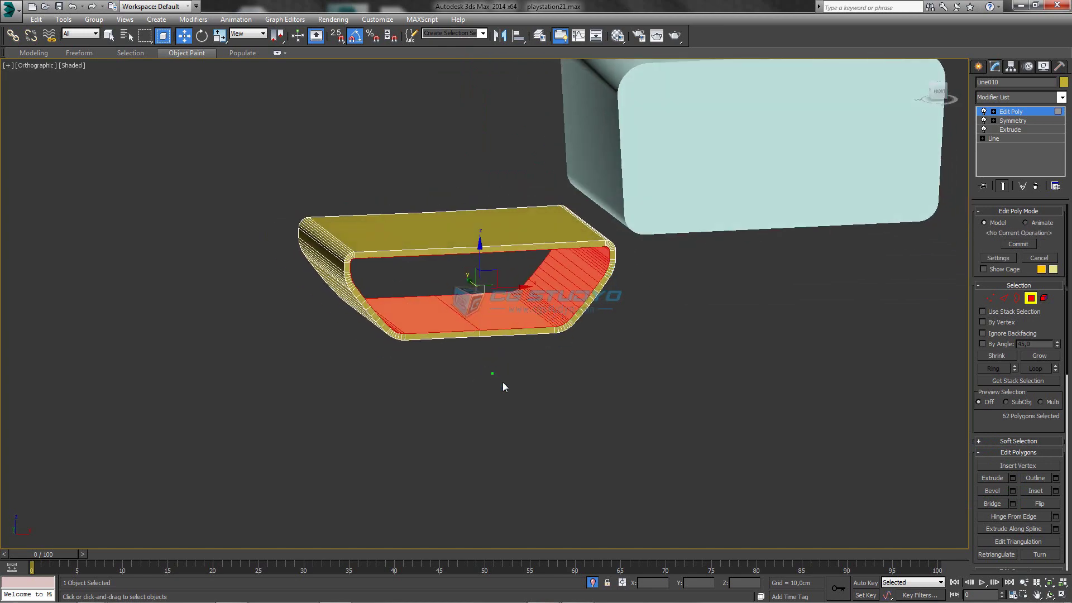
{"action": "middle_click_drag", "start_coordinate": [449, 342], "coordinate": [626, 340], "text": "alt"}
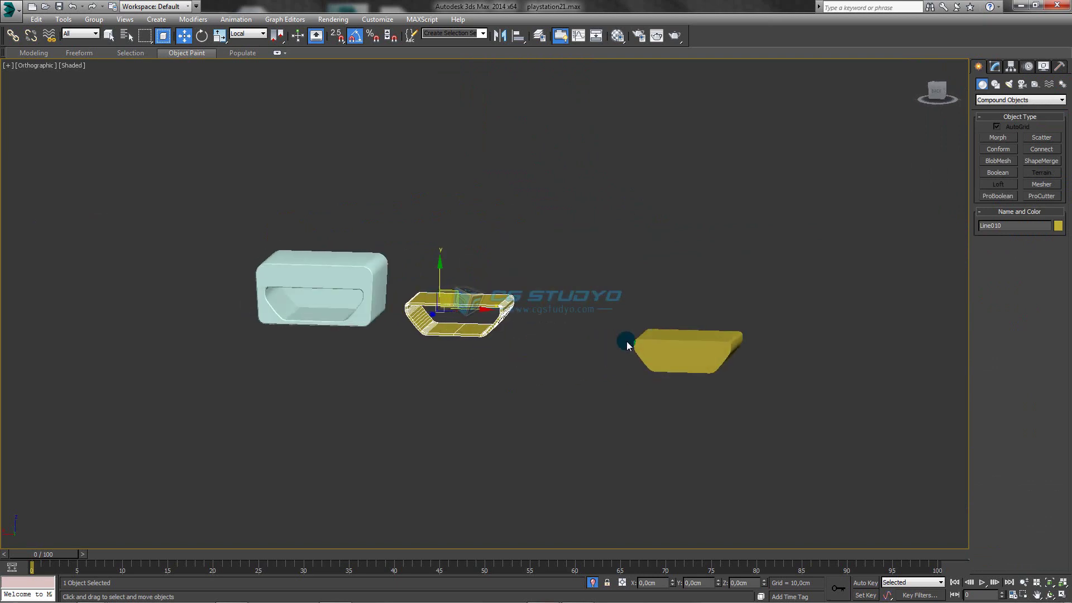
- Nudge the hollow sleeve slightly left to fit inside the housing's trapezoid opening
{"action": "left_click", "coordinate": [937, 90]}
{"action": "scroll", "coordinate": [467, 274], "scroll_direction": "up", "scroll_amount": 1}
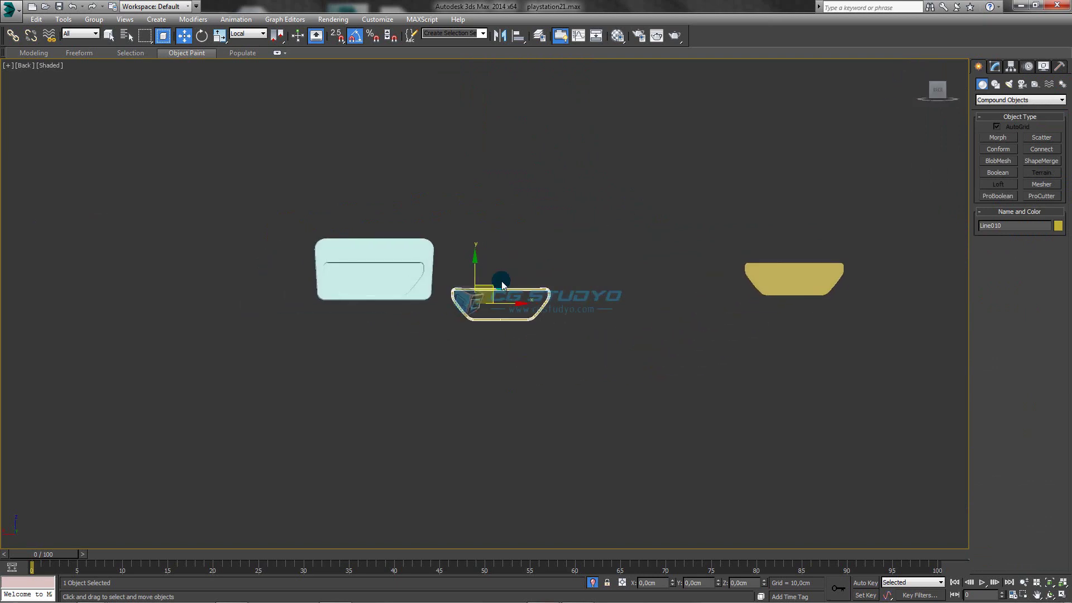
{"action": "scroll", "coordinate": [500, 276], "scroll_direction": "up", "scroll_amount": 3}
{"action": "scroll", "coordinate": [500, 276], "scroll_direction": "up", "scroll_amount": 2}
{"action": "key", "text": "F3"}
{"action": "scroll", "coordinate": [636, 265], "scroll_direction": "up", "scroll_amount": 2}
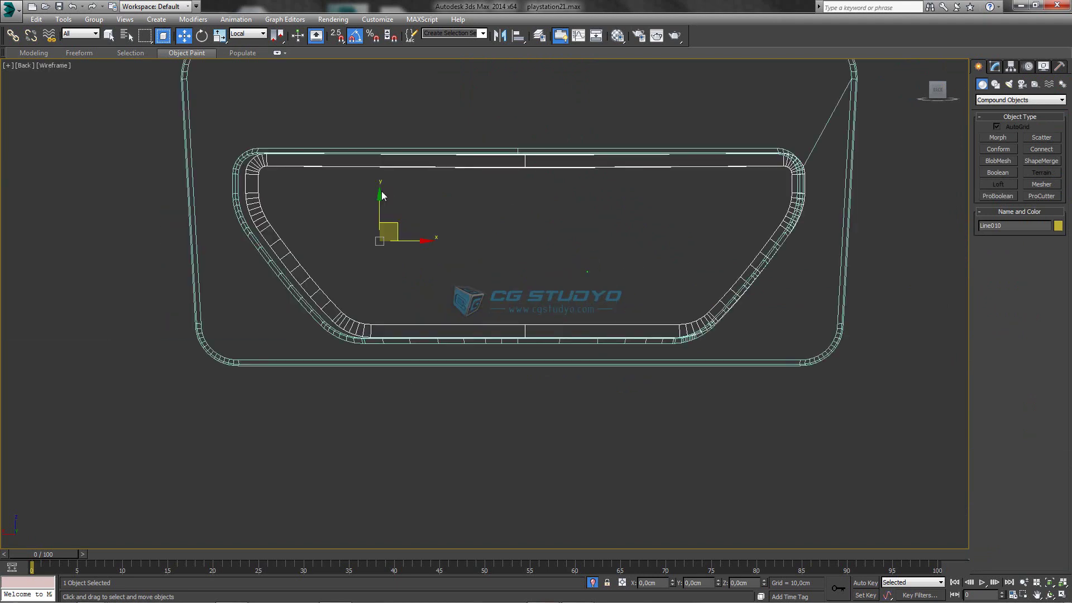
{"action": "scroll", "coordinate": [441, 237], "scroll_direction": "up", "scroll_amount": 2}
{"action": "scroll", "coordinate": [433, 248], "scroll_direction": "up", "scroll_amount": 2}
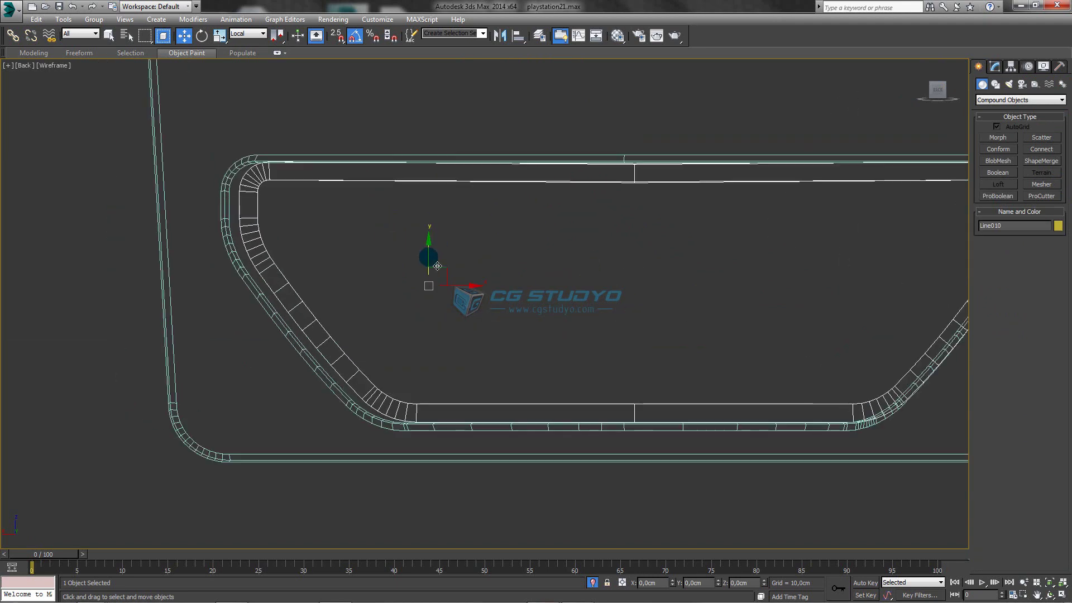
{"action": "left_click_drag", "start_coordinate": [445, 270], "coordinate": [440, 278]}
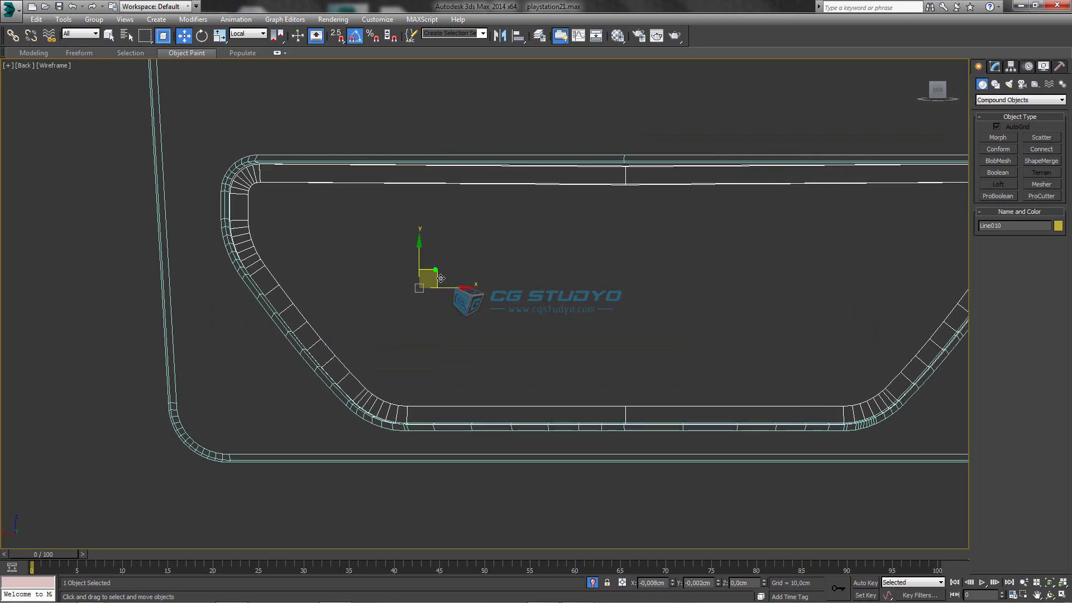
{"action": "key", "text": "F3"}
- Minimize the controller reference photo window to return to the viewport
{"action": "scroll", "coordinate": [438, 263], "scroll_direction": "down", "scroll_amount": 3}
{"action": "middle_click_drag", "start_coordinate": [437, 263], "coordinate": [395, 299], "text": "alt"}
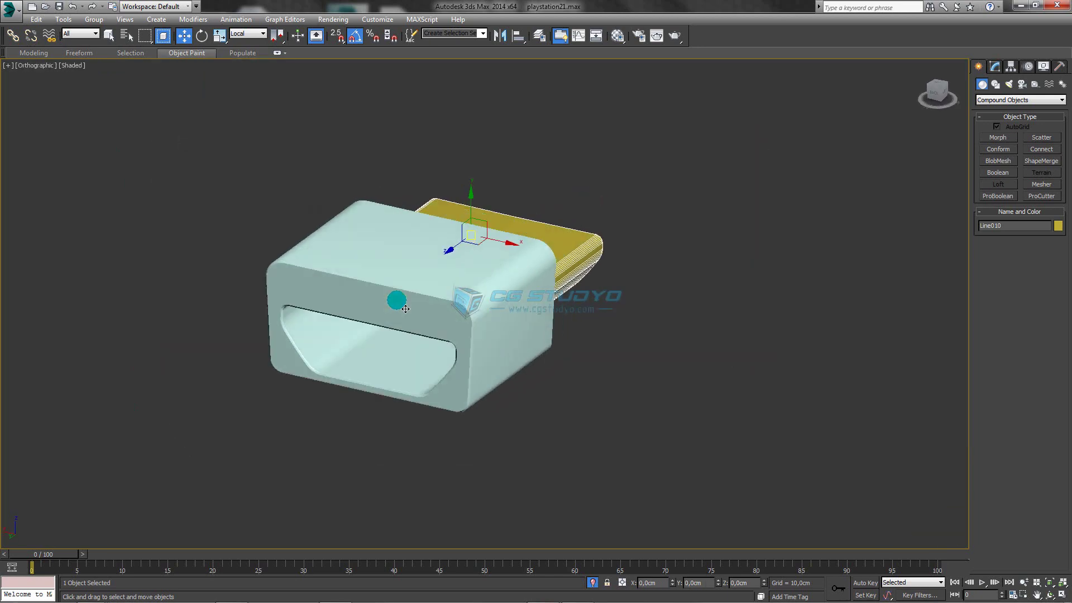
{"action": "left_click", "coordinate": [536, 591]}
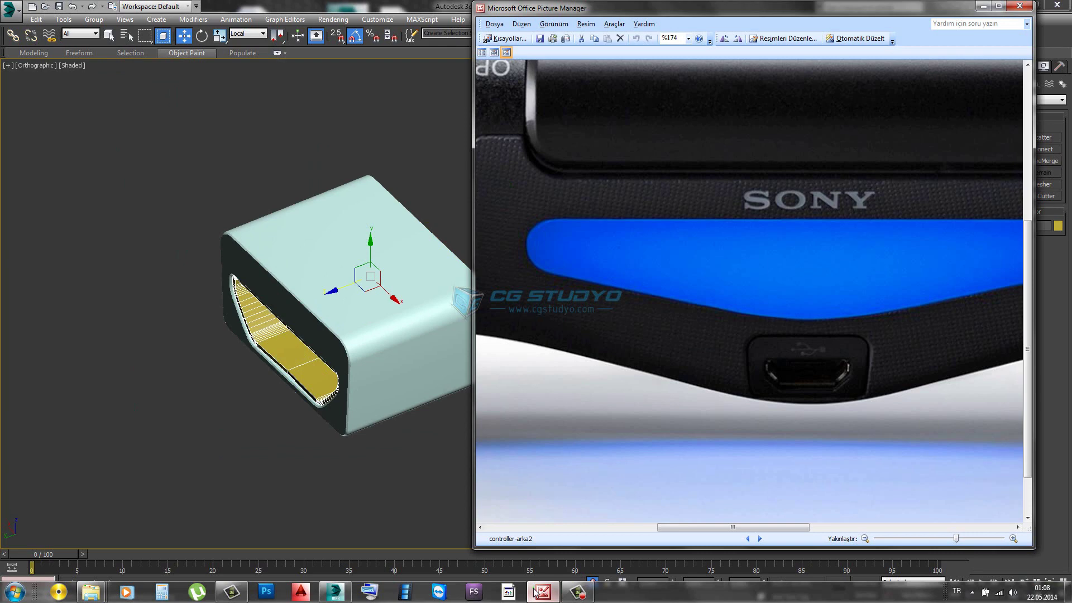
{"action": "left_click", "coordinate": [536, 592]}
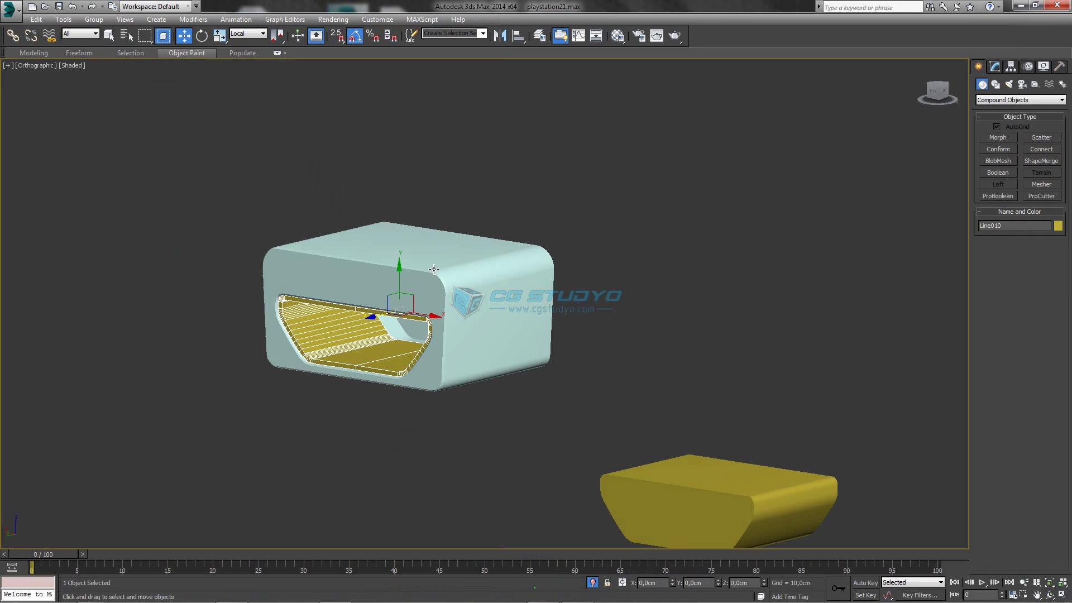
- Select the duplicate yellow frame in Top view and switch to Standard Primitives
{"action": "mouse_move", "coordinate": [433, 269]}
{"action": "middle_mouse_down", "text": "alt"}
{"action": "mouse_move", "coordinate": [391, 301]}
{"action": "mouse_move", "coordinate": [478, 267]}
{"action": "mouse_move", "coordinate": [360, 362]}
{"action": "middle_mouse_up", "text": "alt"}
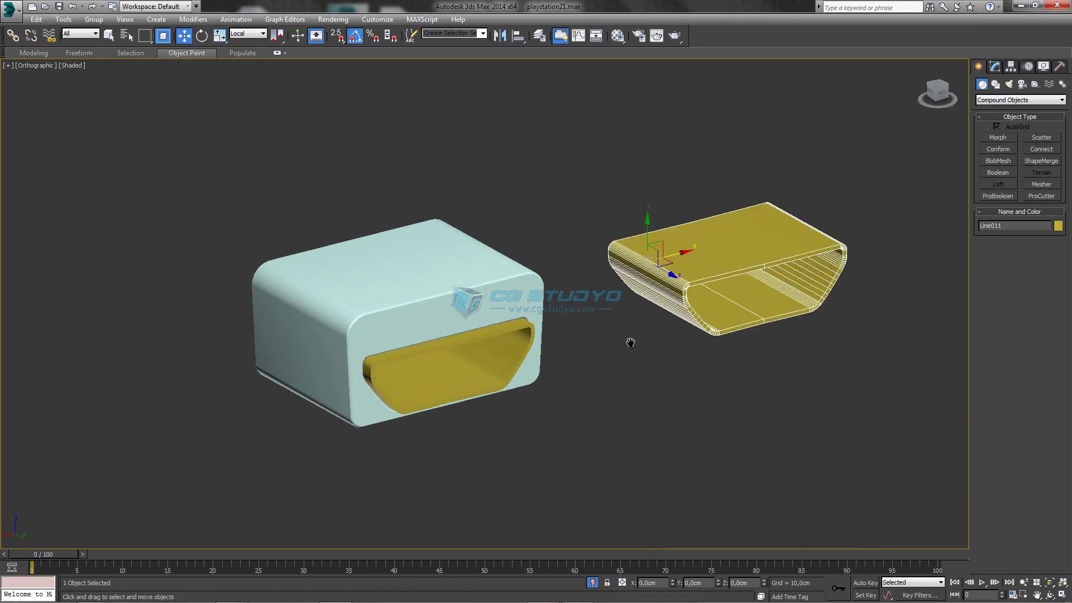
{"action": "key", "text": "t"}
{"action": "key", "text": "z"}
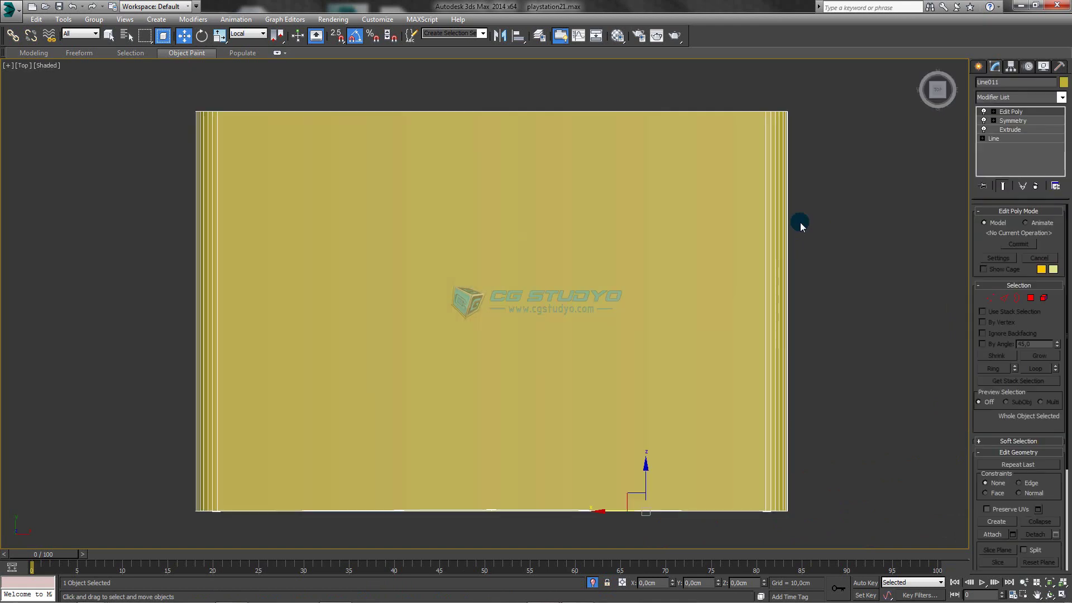
{"action": "left_click", "coordinate": [640, 292]}
{"action": "scroll", "coordinate": [688, 239], "scroll_direction": "down", "scroll_amount": 3}
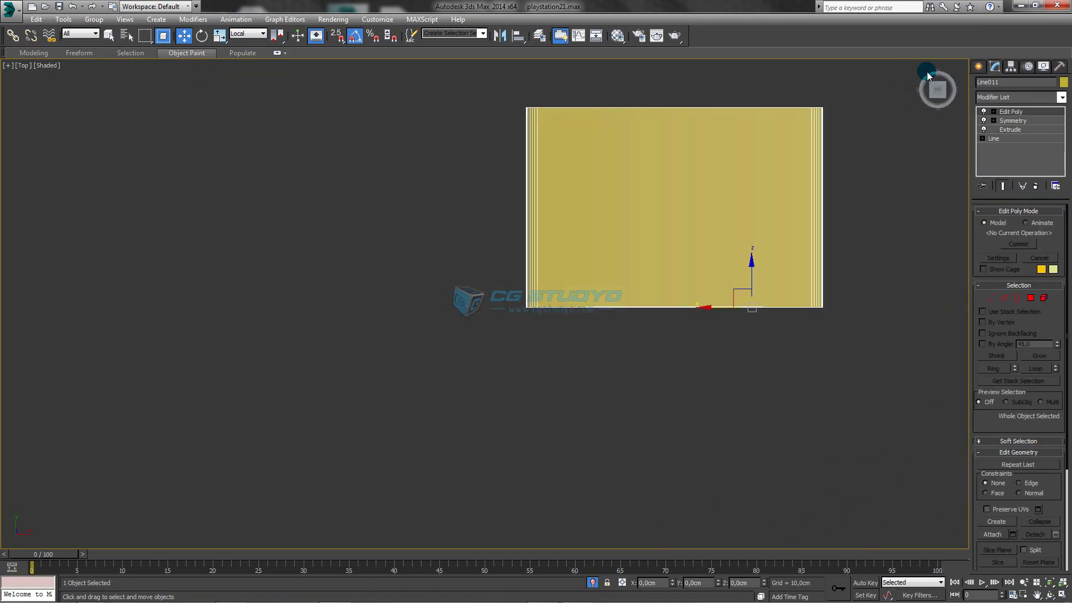
{"action": "left_click", "coordinate": [977, 66]}
{"action": "left_click", "coordinate": [1019, 100]}
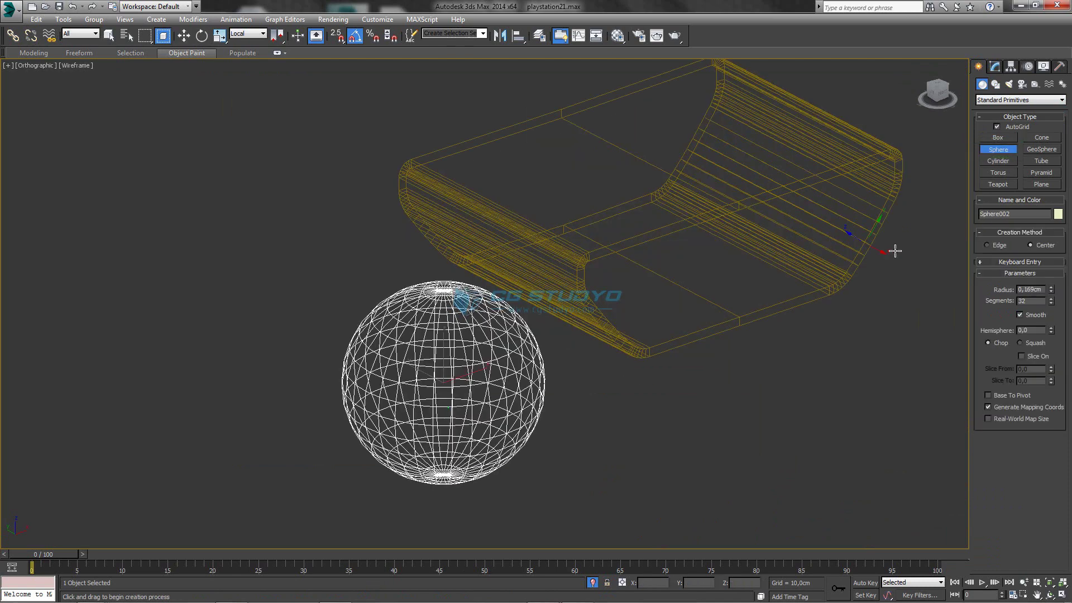
- Shrink the sphere to radius 0.059 and move it onto a corner of the yellow frame
{"action": "key", "text": "F3"}
{"action": "left_click_drag", "start_coordinate": [1051, 290], "coordinate": [1056, 305]}
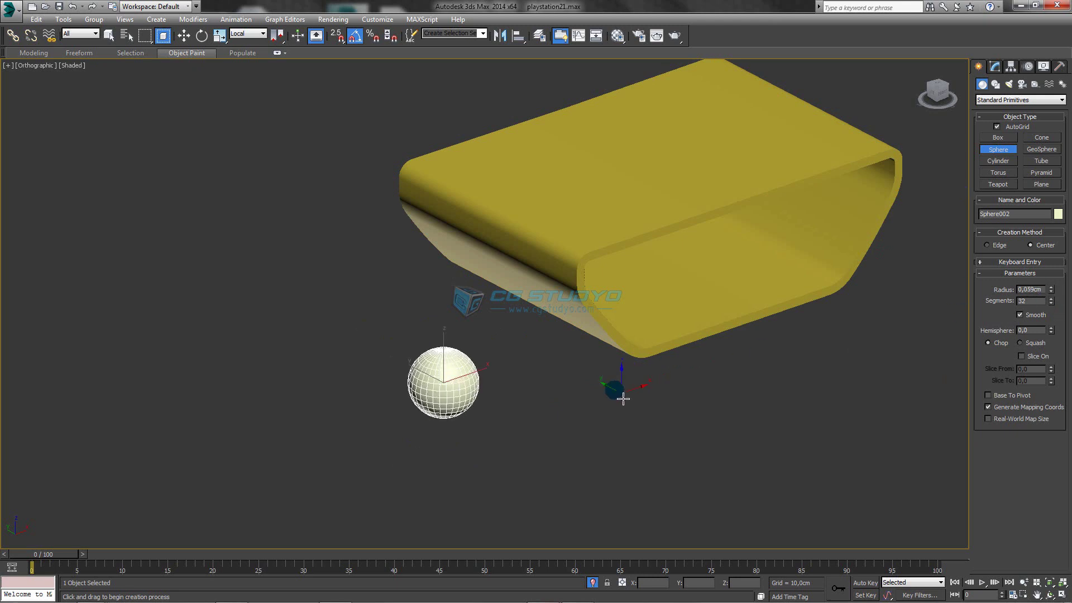
{"action": "middle_click_drag", "start_coordinate": [361, 404], "coordinate": [428, 364], "text": "alt"}
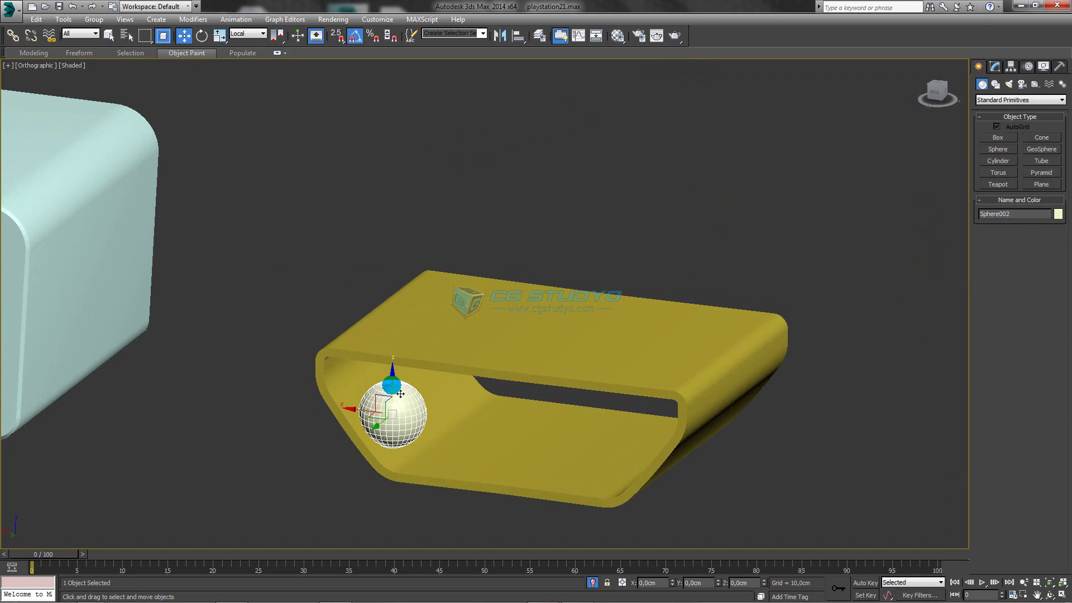
{"action": "left_click_drag", "start_coordinate": [392, 385], "coordinate": [393, 365]}
{"action": "middle_click_drag", "start_coordinate": [394, 366], "coordinate": [458, 390], "text": "alt"}
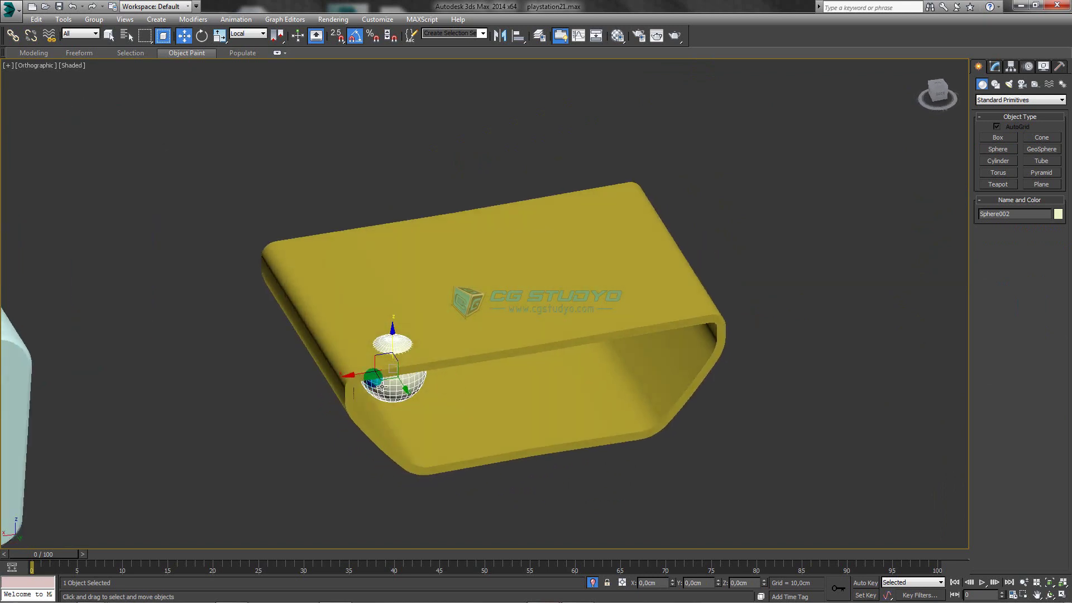
{"action": "left_click_drag", "start_coordinate": [390, 387], "coordinate": [357, 410]}
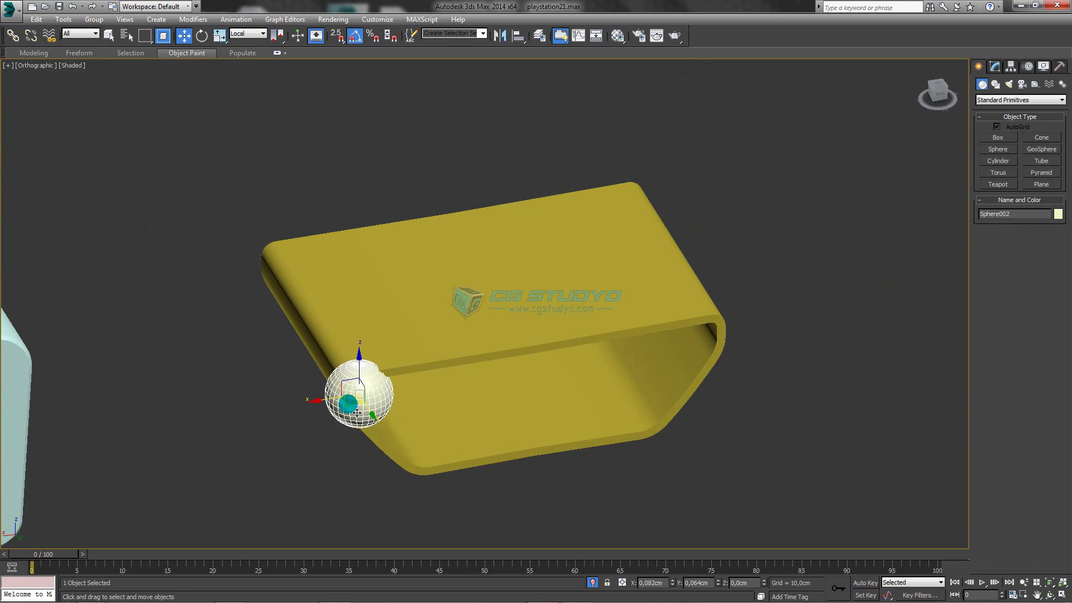
{"action": "middle_click_drag", "start_coordinate": [358, 410], "coordinate": [375, 439], "text": "alt"}
- Refine the sphere's corner position from Top and Back views and edit its radius
{"action": "key", "text": "t"}
{"action": "key", "text": "z"}
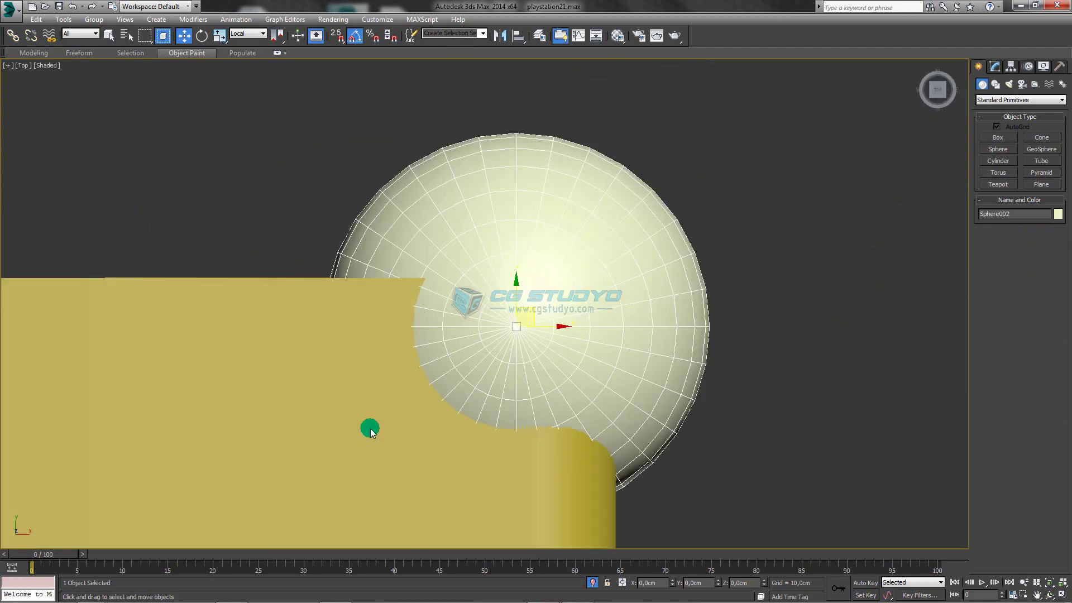
{"action": "scroll", "coordinate": [441, 357], "scroll_direction": "down", "scroll_amount": 2}
{"action": "key", "text": "F3"}
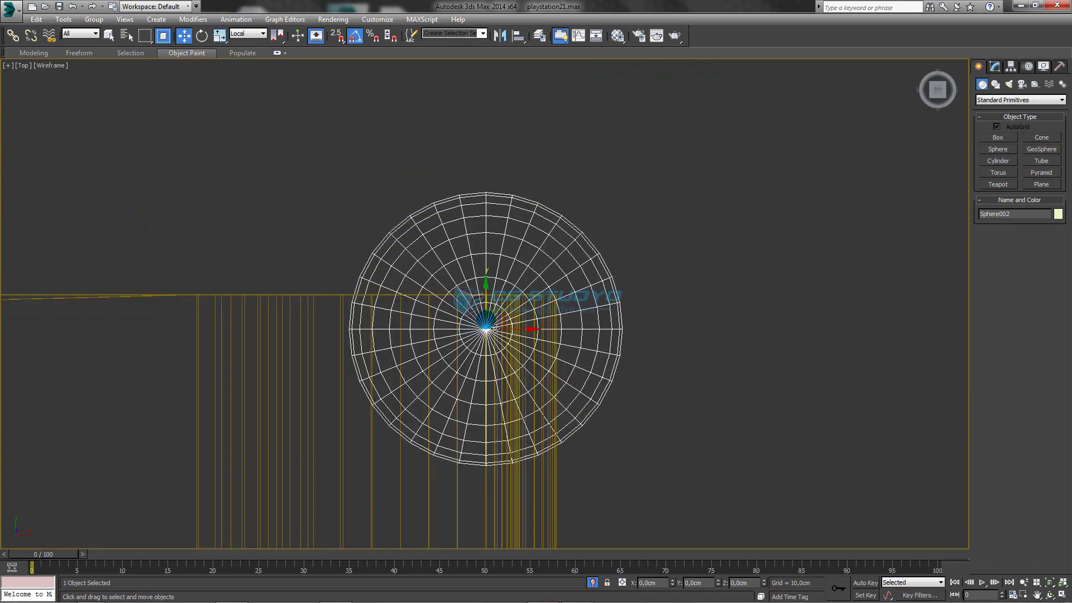
{"action": "middle_click_drag", "start_coordinate": [513, 322], "coordinate": [572, 292]}
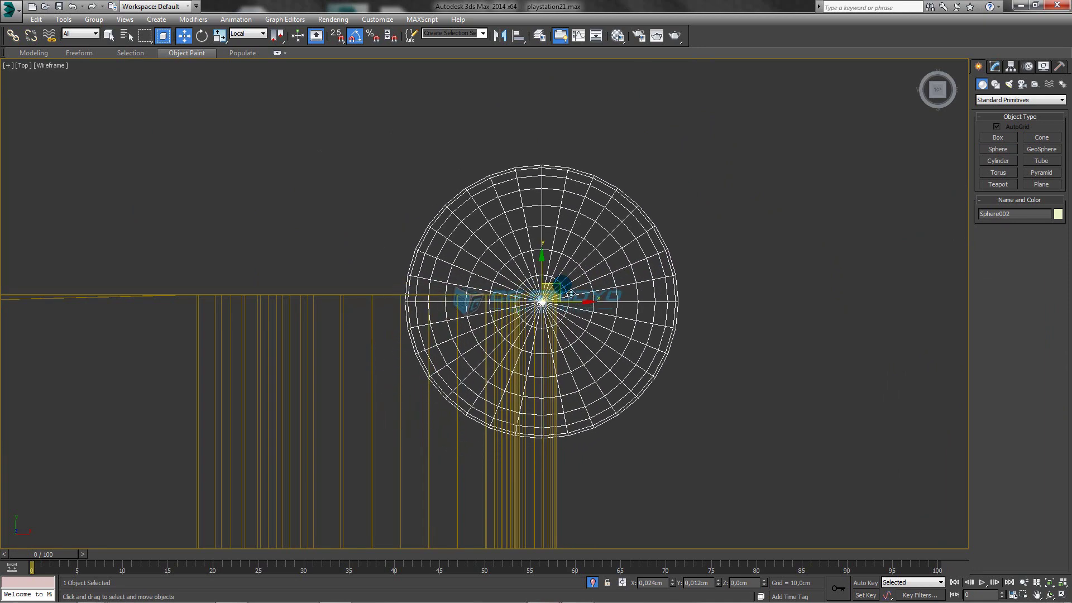
{"action": "key", "text": "p"}
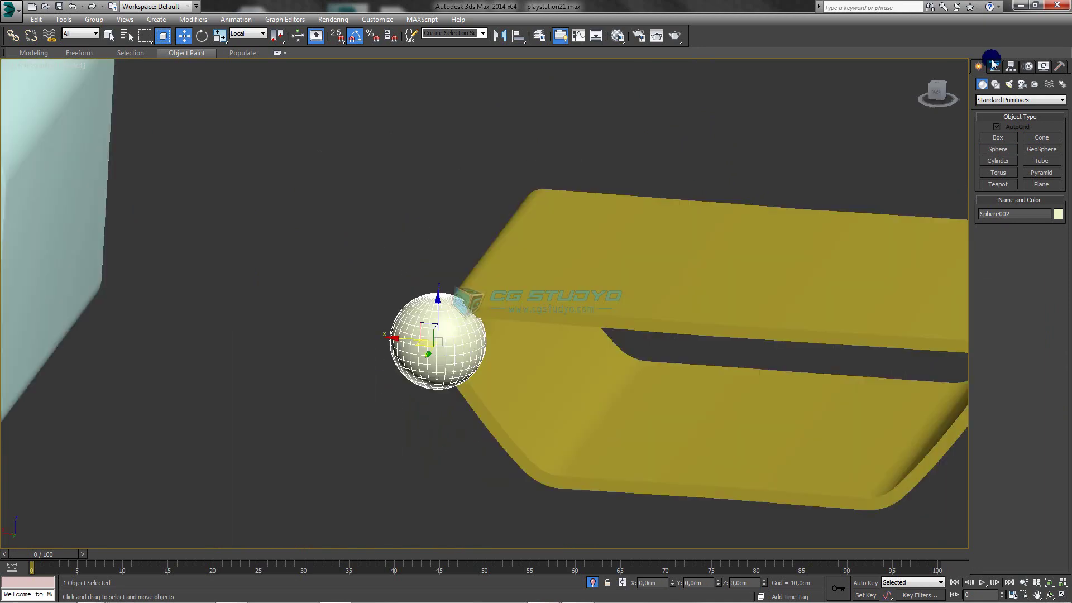
{"action": "left_click", "coordinate": [993, 65]}
{"action": "double_click", "coordinate": [1029, 229]}
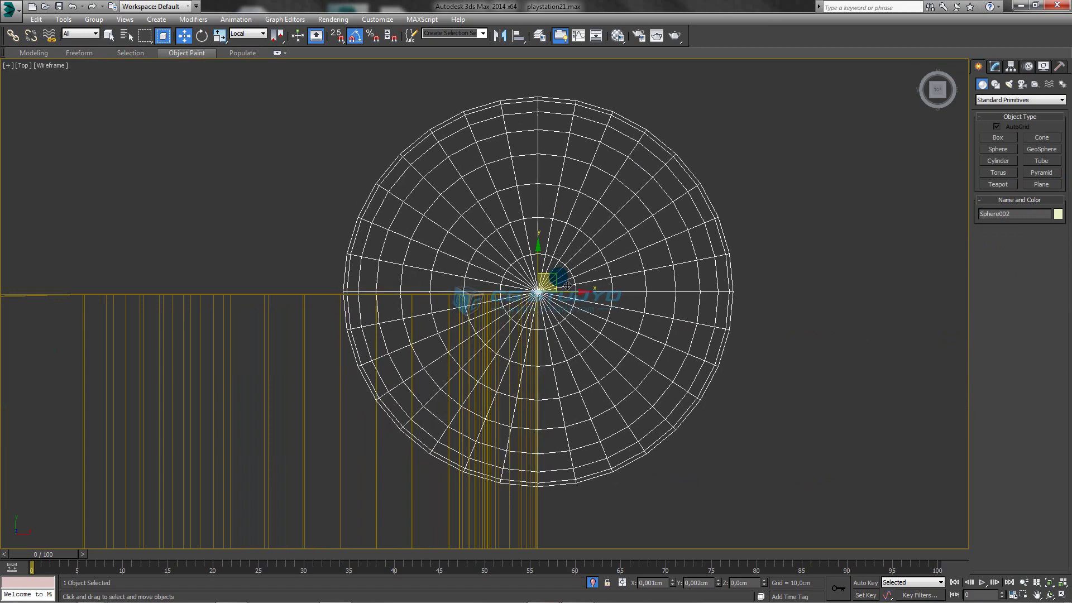
{"action": "key", "text": "b"}
{"action": "scroll", "coordinate": [519, 146], "scroll_direction": "up", "scroll_amount": 2}
{"action": "mouse_move", "coordinate": [623, 176]}
{"action": "middle_mouse_down"}
{"action": "mouse_move", "coordinate": [495, 129]}
{"action": "mouse_move", "coordinate": [425, 155]}
{"action": "middle_mouse_up"}
{"action": "scroll", "coordinate": [425, 155], "scroll_direction": "down", "scroll_amount": 2}
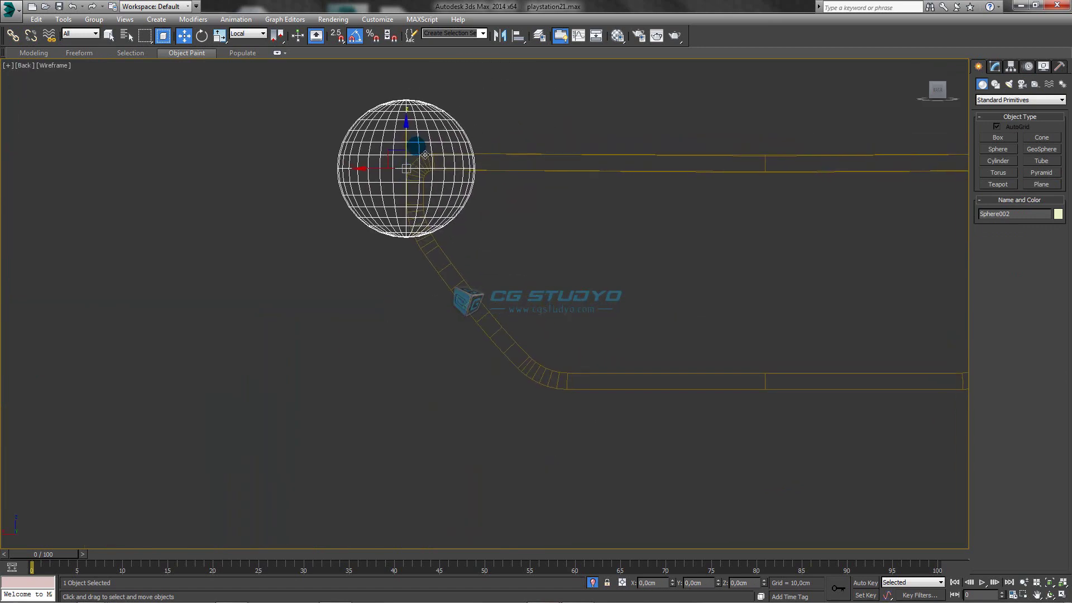
{"action": "scroll", "coordinate": [413, 150], "scroll_direction": "down", "scroll_amount": 3}
{"action": "scroll", "coordinate": [312, 190], "scroll_direction": "down", "scroll_amount": 2}
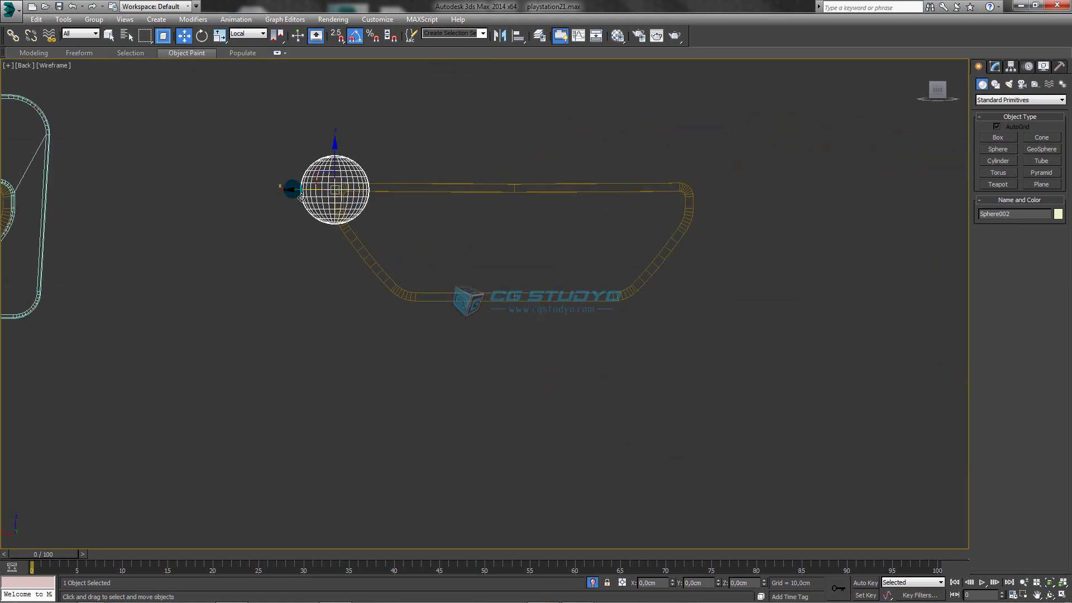
- Shift-drag Instance clones of the sphere onto the frame's remaining corners
{"action": "left_click_drag", "start_coordinate": [298, 189], "coordinate": [662, 174], "text": "shift"}
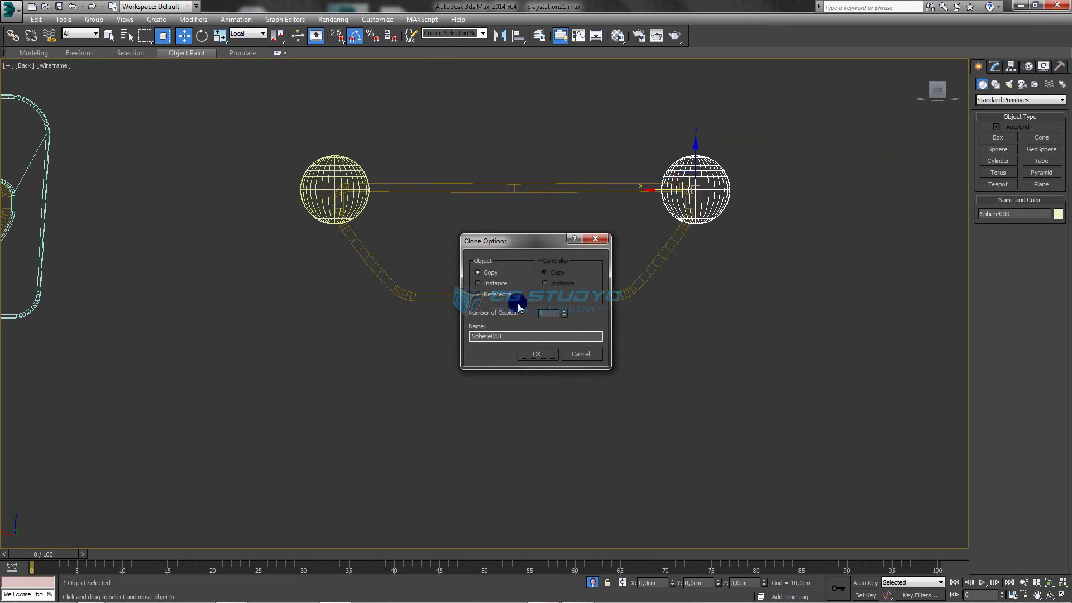
{"action": "left_click", "coordinate": [491, 283]}
{"action": "left_click", "coordinate": [538, 351]}
{"action": "scroll", "coordinate": [694, 232], "scroll_direction": "down", "scroll_amount": 2}
{"action": "left_click_drag", "start_coordinate": [723, 204], "coordinate": [674, 275], "text": "shift"}
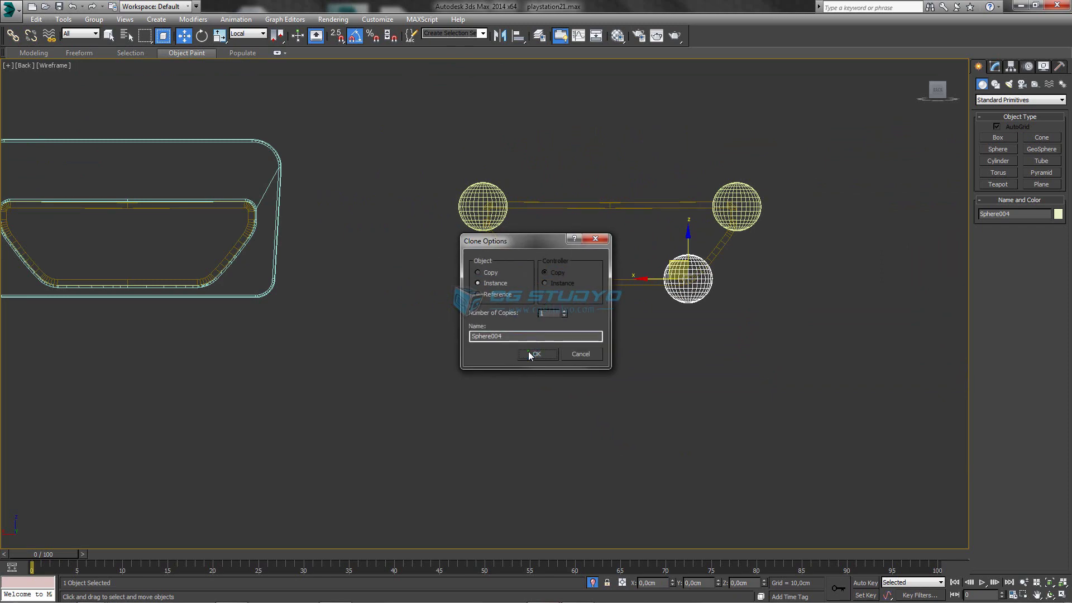
{"action": "left_click", "coordinate": [529, 354]}
{"action": "scroll", "coordinate": [591, 277], "scroll_direction": "up", "scroll_amount": 1}
{"action": "scroll", "coordinate": [644, 246], "scroll_direction": "up", "scroll_amount": 7}
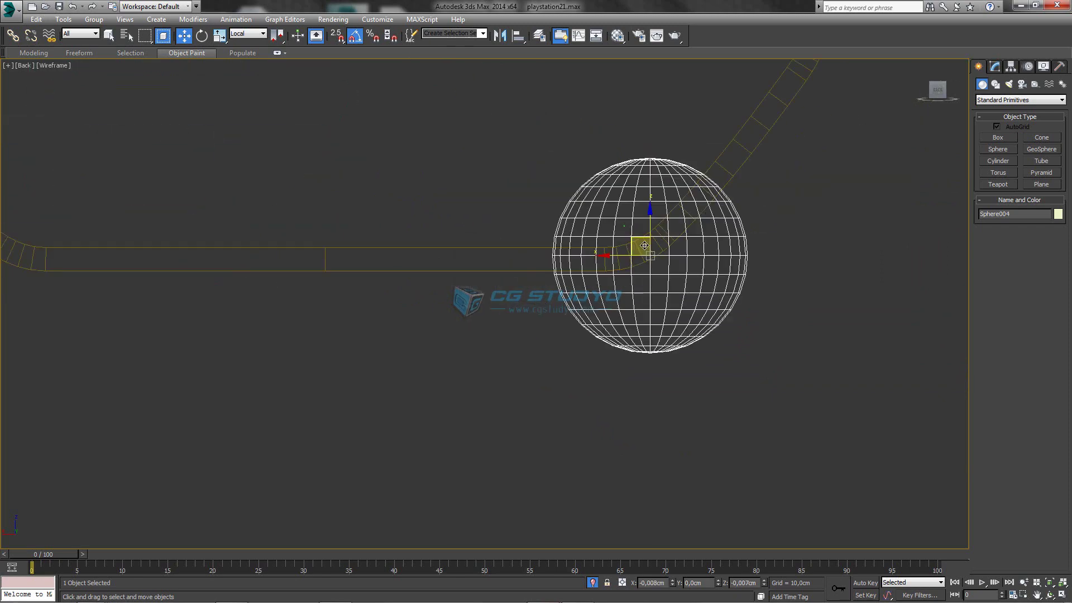
{"action": "scroll", "coordinate": [644, 245], "scroll_direction": "down", "scroll_amount": 7}
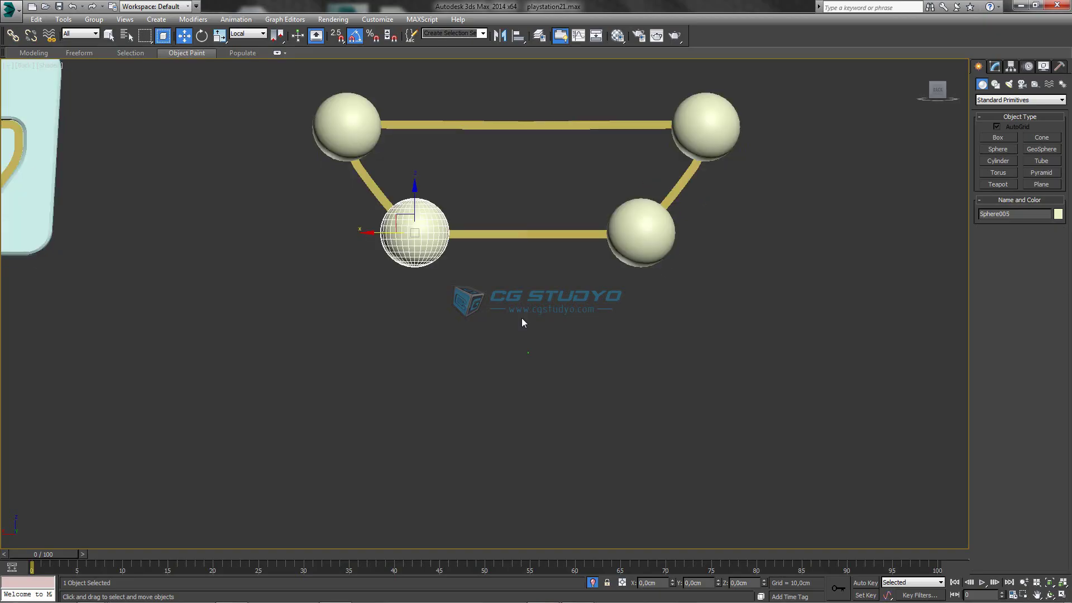
{"action": "middle_click_drag", "start_coordinate": [522, 317], "coordinate": [557, 356], "text": "alt"}
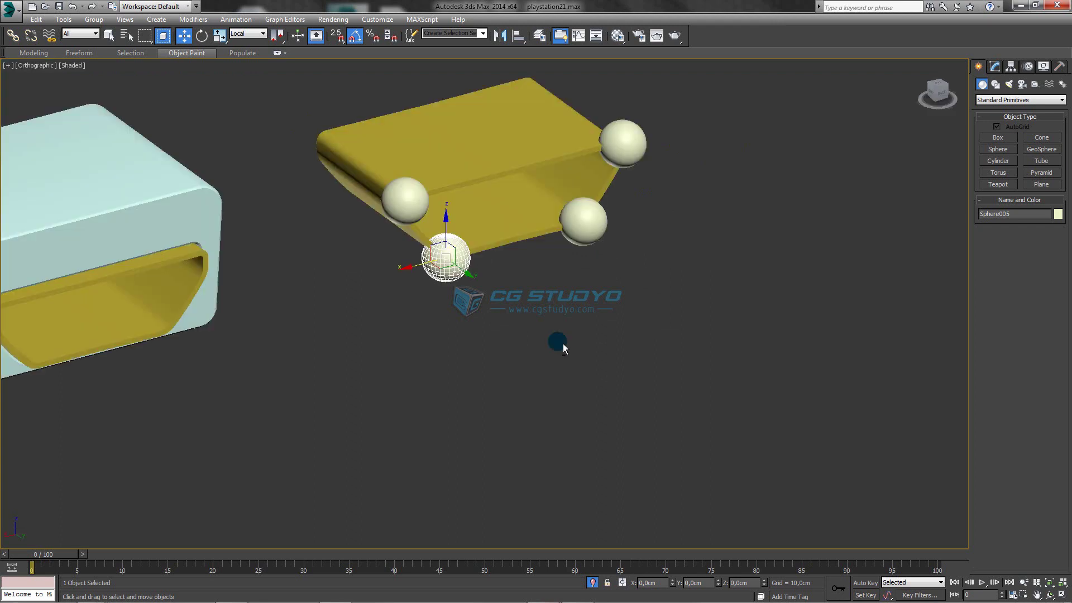
{"action": "left_click", "coordinate": [629, 248]}
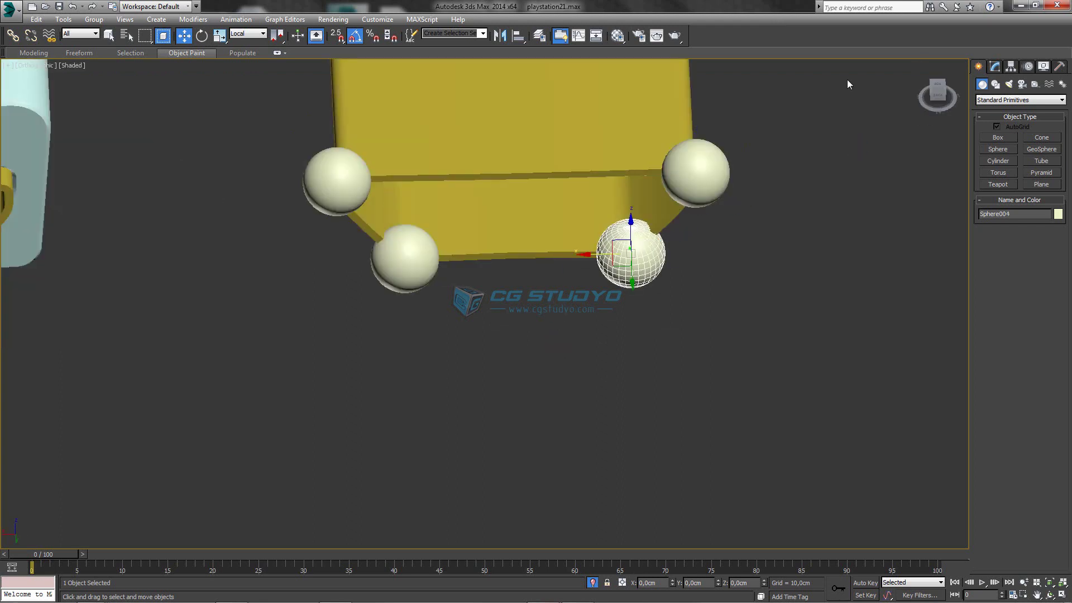
{"action": "left_click", "coordinate": [995, 66]}
{"action": "scroll", "coordinate": [648, 205], "scroll_direction": "down", "scroll_amount": 3}
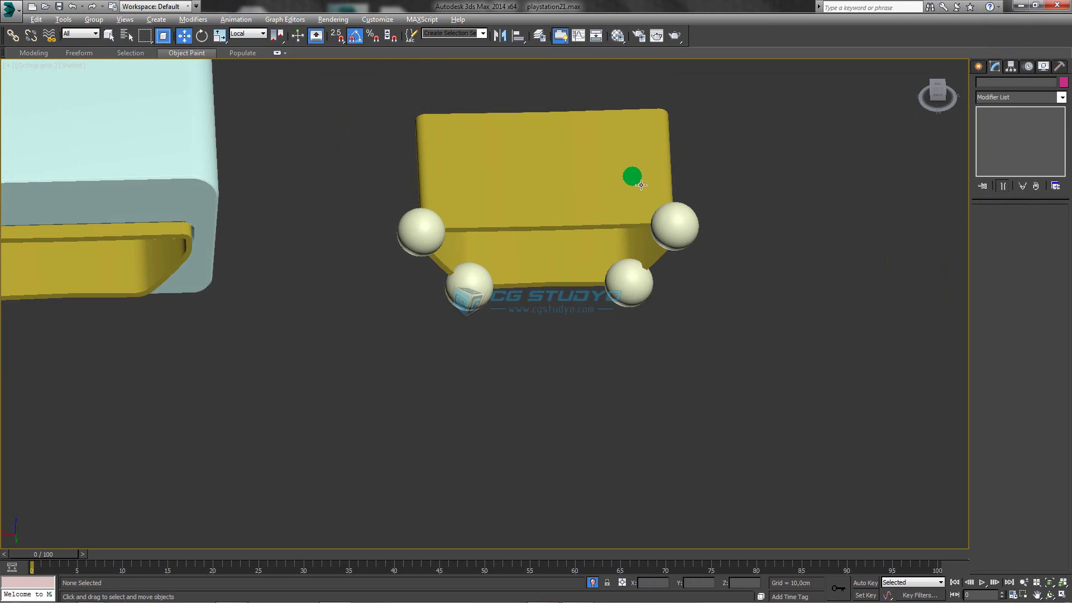
- Boolean-subtract the four corner spheres from the yellow frame
{"action": "left_click", "coordinate": [648, 205]}
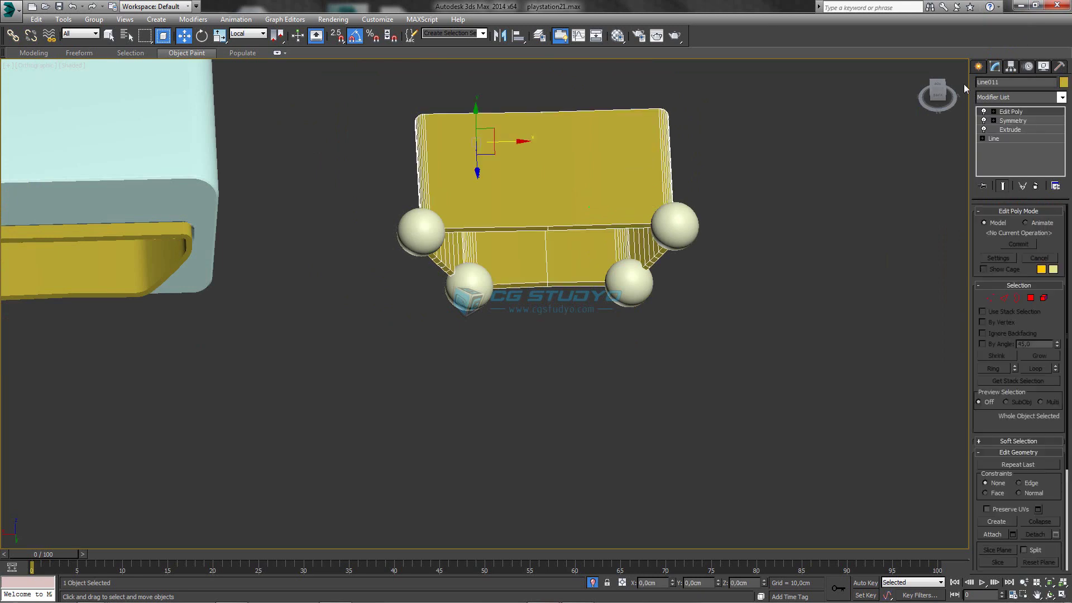
{"action": "left_click", "coordinate": [1056, 100]}
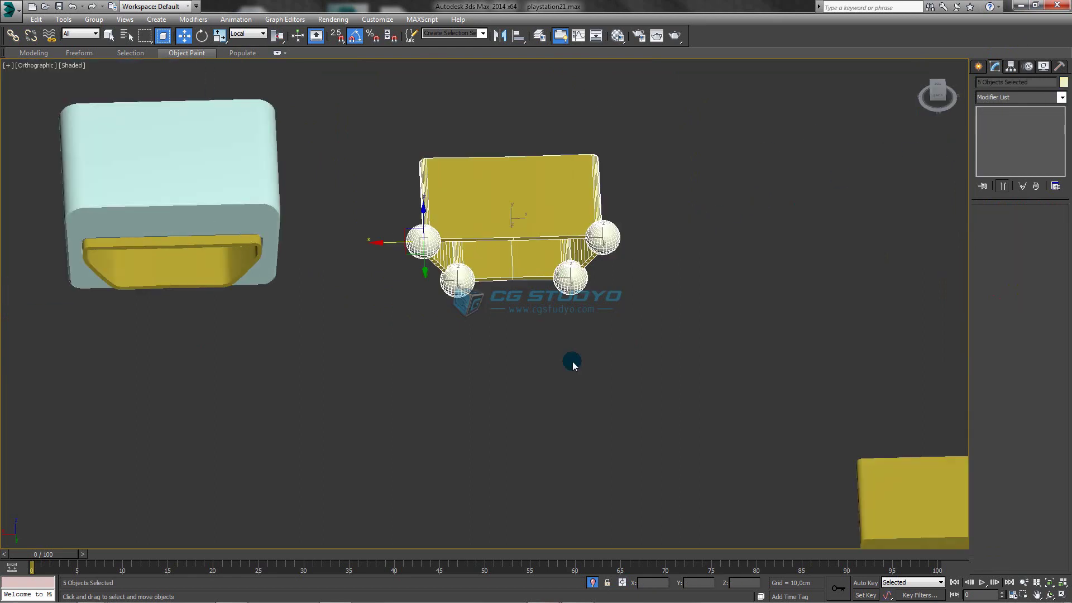
{"action": "left_click", "coordinate": [248, 34]}
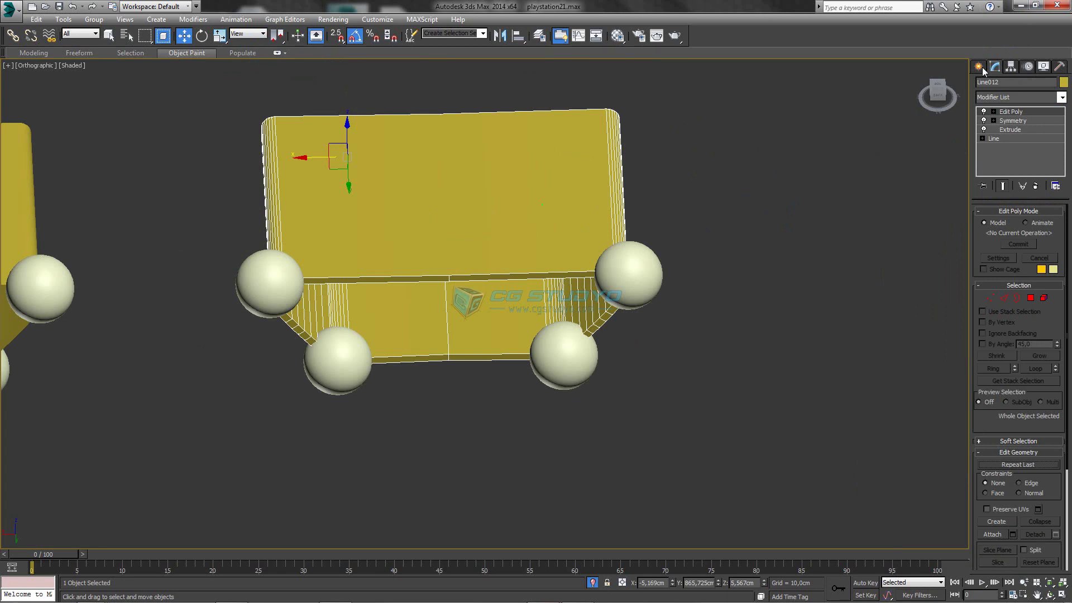
{"action": "left_click", "coordinate": [978, 67]}
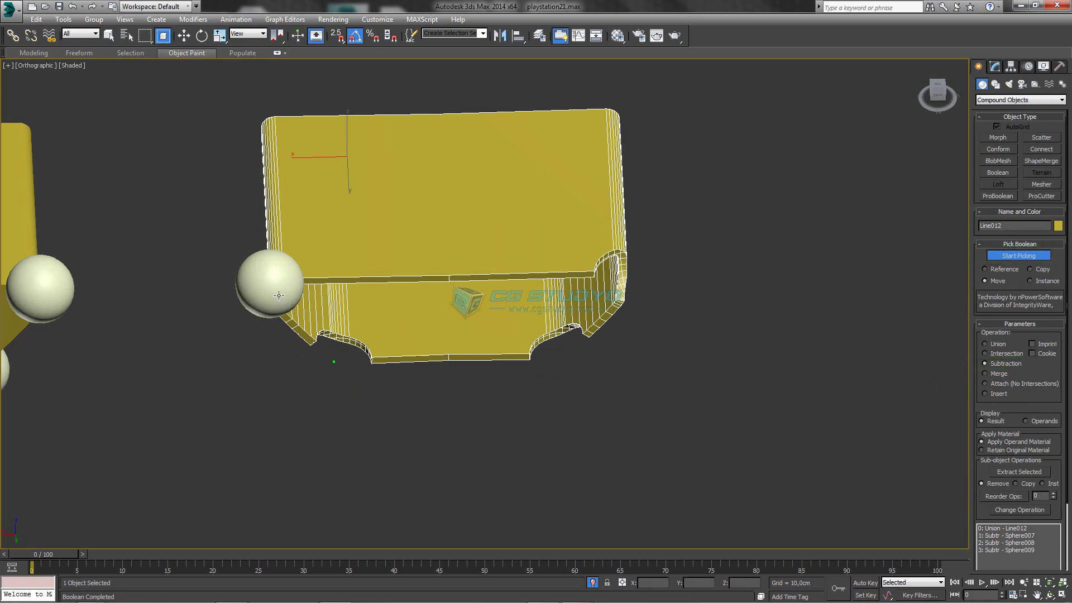
{"action": "left_click", "coordinate": [279, 295]}
{"action": "mouse_move", "coordinate": [327, 308]}
{"action": "middle_mouse_down", "text": "alt"}
{"action": "mouse_move", "coordinate": [312, 282]}
{"action": "mouse_move", "coordinate": [252, 268]}
{"action": "mouse_move", "coordinate": [319, 270]}
{"action": "mouse_move", "coordinate": [361, 299]}
{"action": "mouse_move", "coordinate": [316, 299]}
{"action": "mouse_move", "coordinate": [313, 336]}
{"action": "middle_mouse_up", "text": "alt"}
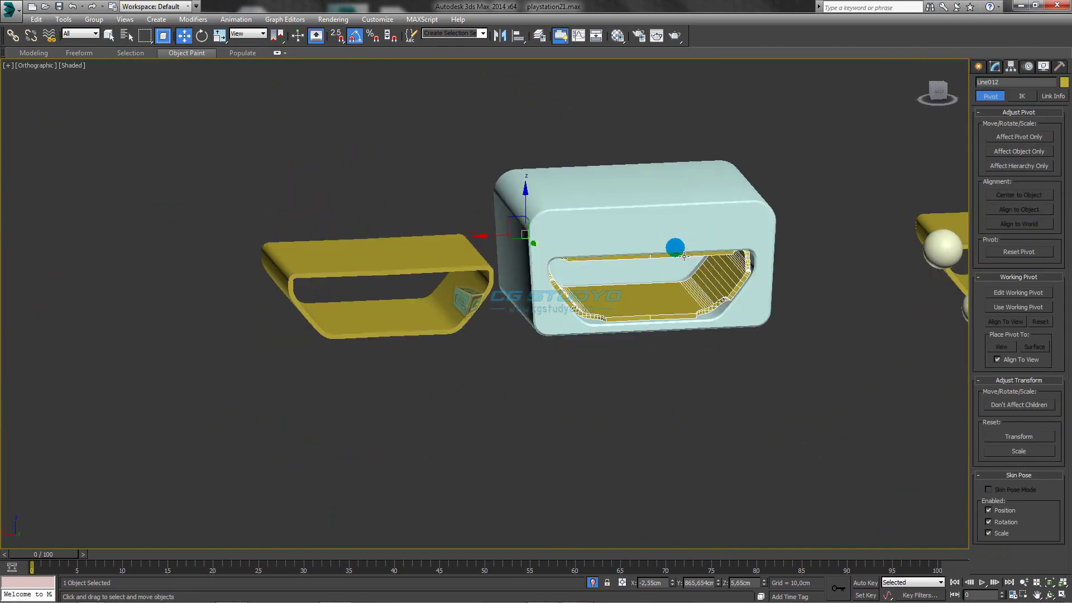
- Delete the spare yellow insert piece from between the port parts
{"action": "mouse_move", "coordinate": [684, 256]}
{"action": "middle_mouse_down", "text": "alt"}
{"action": "mouse_move", "coordinate": [702, 278]}
{"action": "mouse_move", "coordinate": [668, 290]}
{"action": "mouse_move", "coordinate": [661, 276]}
{"action": "mouse_move", "coordinate": [585, 258]}
{"action": "mouse_move", "coordinate": [617, 233]}
{"action": "middle_mouse_up", "text": "alt"}
{"action": "scroll", "coordinate": [617, 233], "scroll_direction": "up", "scroll_amount": 3}
{"action": "mouse_move", "coordinate": [608, 275]}
{"action": "middle_mouse_down", "text": "alt"}
{"action": "mouse_move", "coordinate": [633, 240]}
{"action": "mouse_move", "coordinate": [622, 229]}
{"action": "mouse_move", "coordinate": [707, 239]}
{"action": "mouse_move", "coordinate": [737, 268]}
{"action": "mouse_move", "coordinate": [713, 239]}
{"action": "middle_mouse_up", "text": "alt"}
{"action": "scroll", "coordinate": [617, 230], "scroll_direction": "down", "scroll_amount": 4}
{"action": "scroll", "coordinate": [651, 239], "scroll_direction": "down", "scroll_amount": 2}
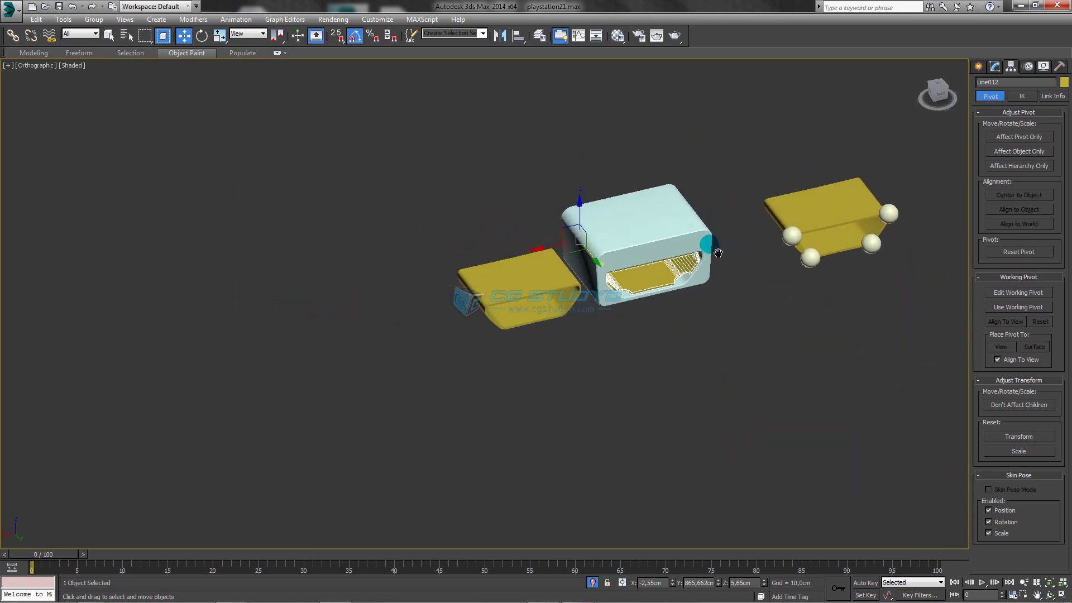
{"action": "mouse_move", "coordinate": [736, 152]}
{"action": "left_mouse_down"}
{"action": "mouse_move", "coordinate": [648, 253]}
{"action": "mouse_move", "coordinate": [632, 249]}
{"action": "left_mouse_up"}
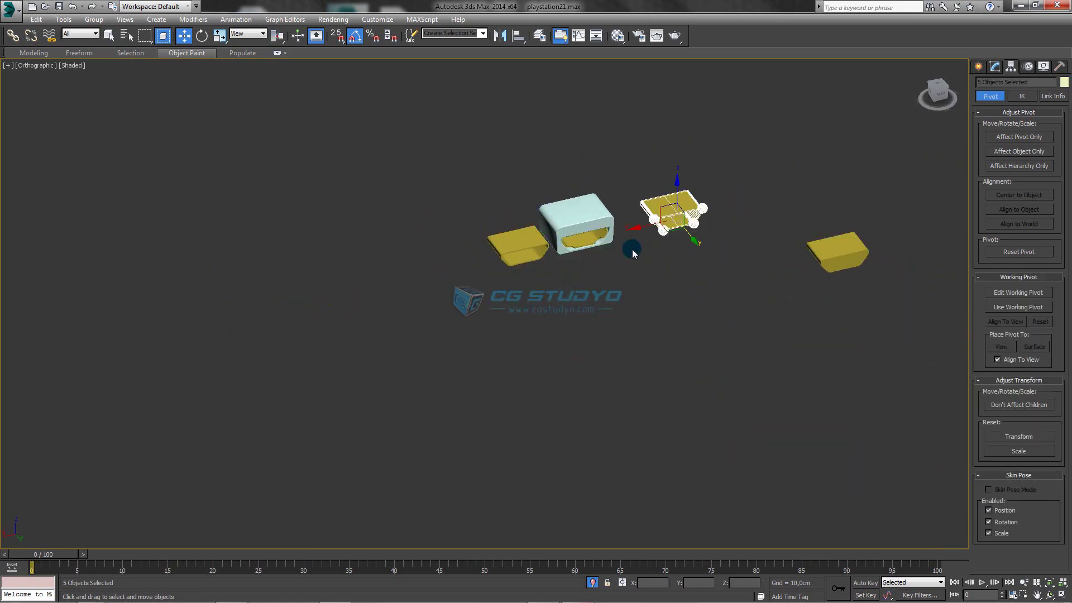
{"action": "key", "text": "Delete"}
{"action": "mouse_move", "coordinate": [608, 256]}
{"action": "middle_mouse_down"}
{"action": "mouse_move", "coordinate": [603, 311]}
{"action": "mouse_move", "coordinate": [557, 282]}
{"action": "mouse_move", "coordinate": [586, 298]}
{"action": "middle_mouse_up"}
{"action": "scroll", "coordinate": [586, 298], "scroll_direction": "down", "scroll_amount": 3}
{"action": "scroll", "coordinate": [572, 290], "scroll_direction": "down", "scroll_amount": 1}
{"action": "scroll", "coordinate": [651, 258], "scroll_direction": "up", "scroll_amount": 3}
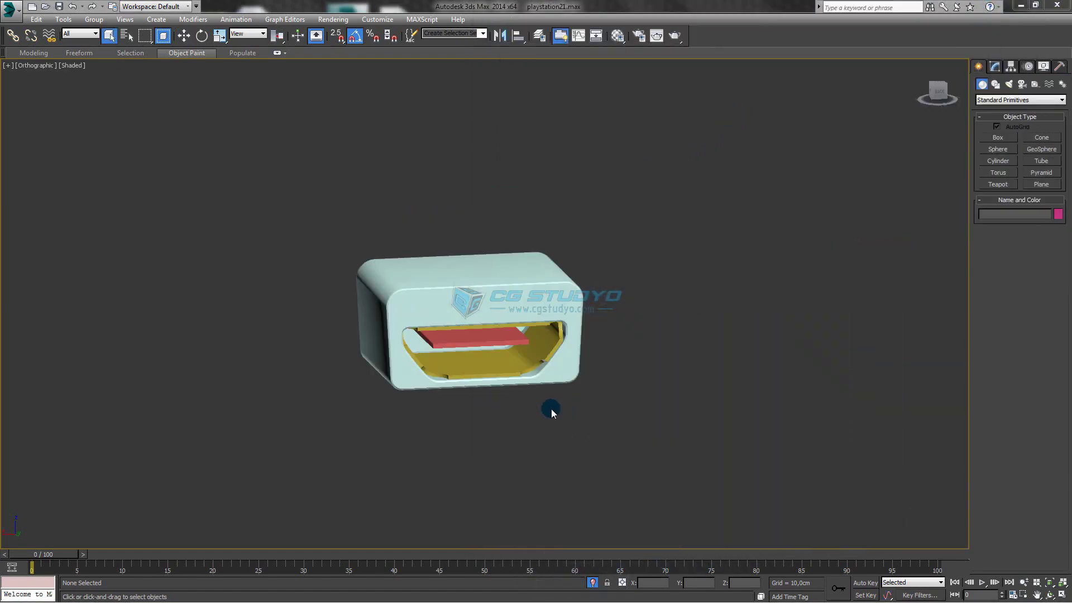
{"action": "scroll", "coordinate": [551, 408], "scroll_direction": "up", "scroll_amount": 2}
{"action": "scroll", "coordinate": [533, 368], "scroll_direction": "up", "scroll_amount": 2}
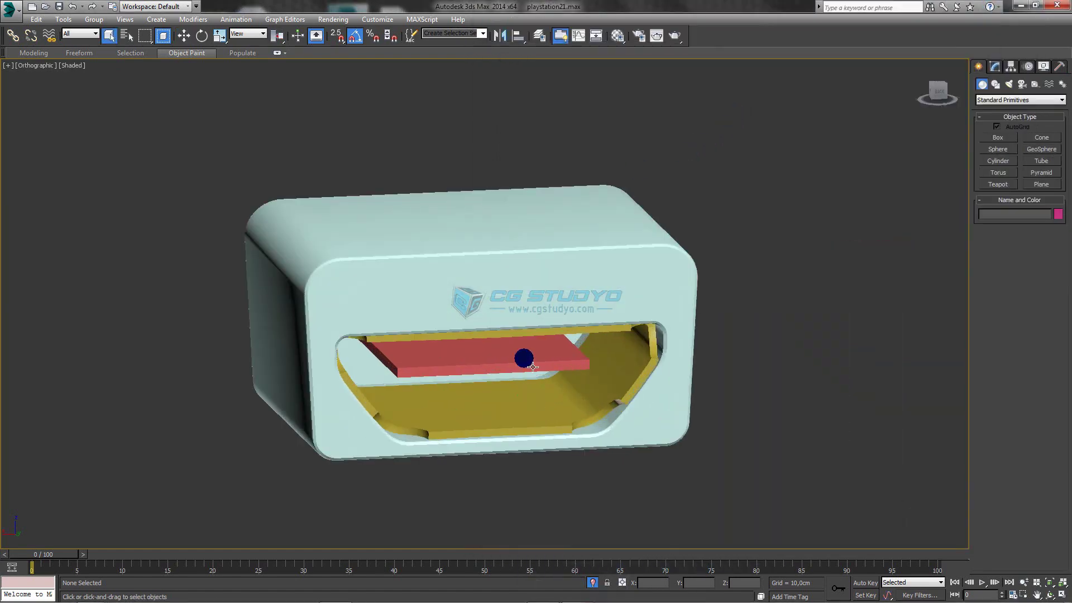
- Isolate the red plate and view it straight down from Top view
{"action": "middle_click_drag", "start_coordinate": [533, 367], "coordinate": [548, 392]}
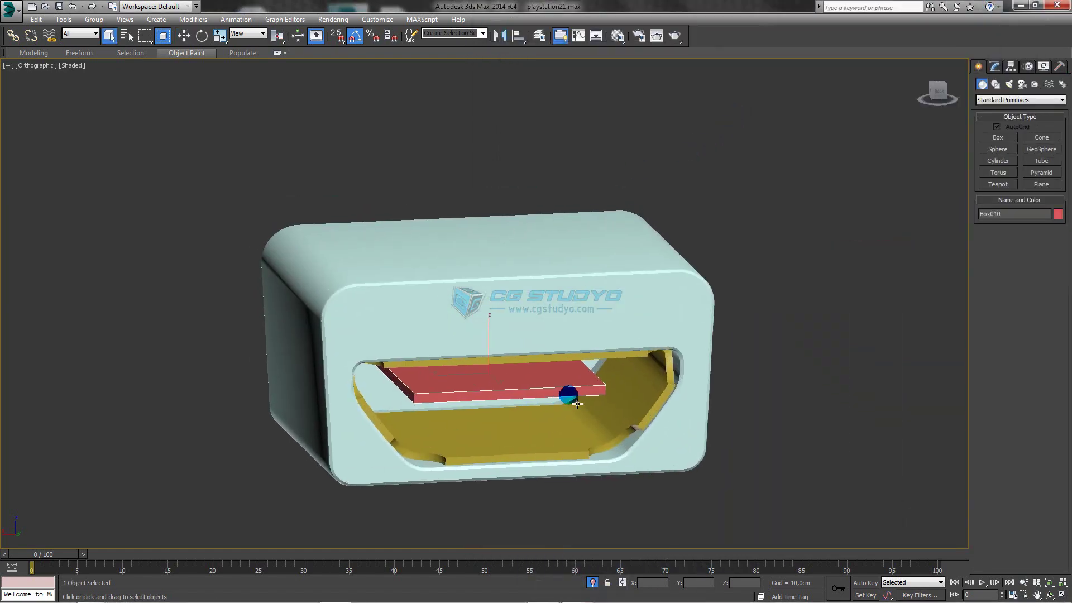
{"action": "left_click", "coordinate": [647, 408], "text": "ctrl"}
{"action": "key", "text": "alt+q"}
{"action": "mouse_move", "coordinate": [636, 400]}
{"action": "middle_mouse_down", "text": "alt"}
{"action": "mouse_move", "coordinate": [586, 407]}
{"action": "mouse_move", "coordinate": [548, 328]}
{"action": "middle_mouse_up", "text": "alt"}
{"action": "left_click", "coordinate": [547, 335]}
{"action": "key", "text": "alt+q"}
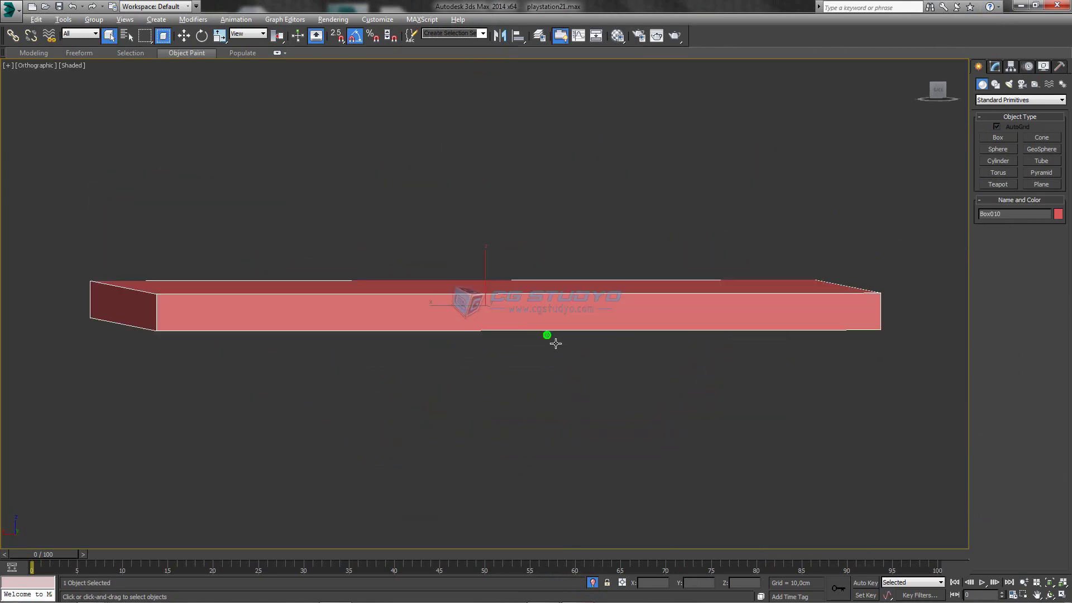
{"action": "key", "text": "t"}
{"action": "middle_click_drag", "start_coordinate": [561, 348], "coordinate": [570, 330]}
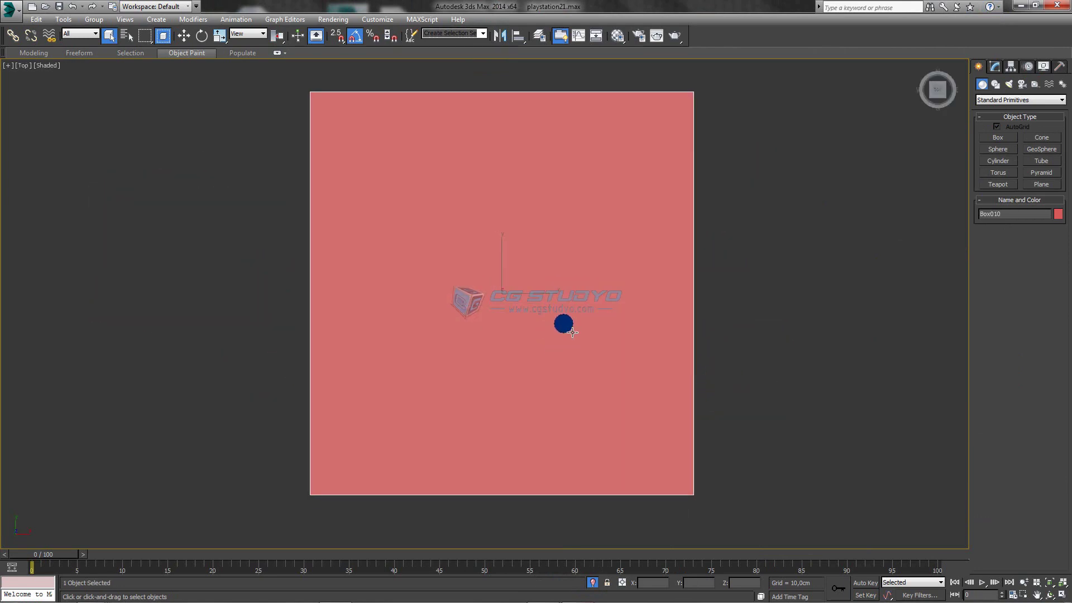
{"action": "scroll", "coordinate": [565, 328], "scroll_direction": "down", "scroll_amount": 2}
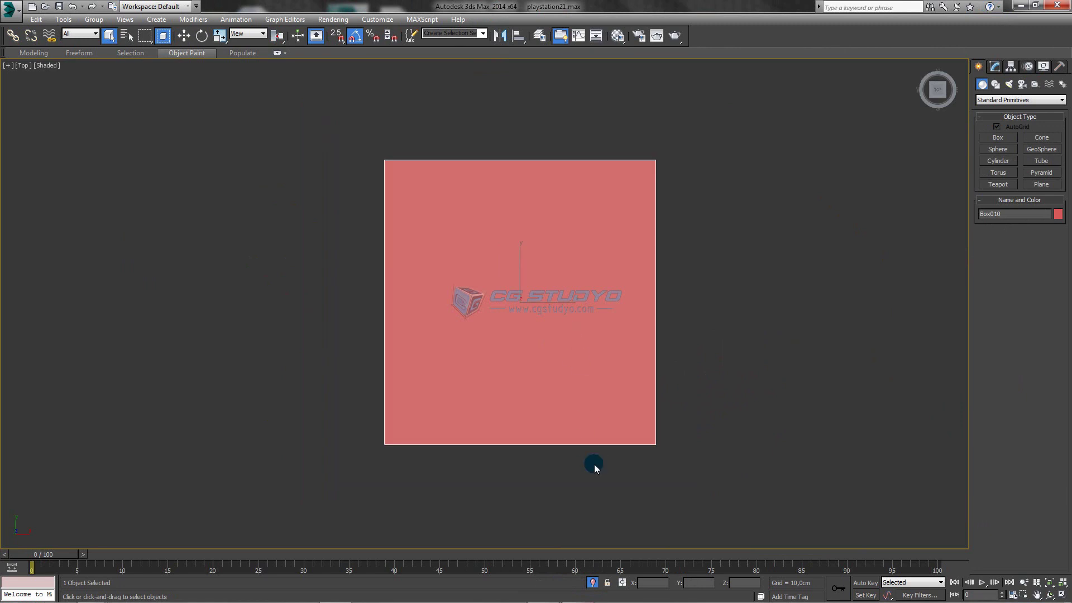
- Draw a narrow Box contact pin along the plate's left edge, then select plate and pins
{"action": "left_click", "coordinate": [983, 137]}
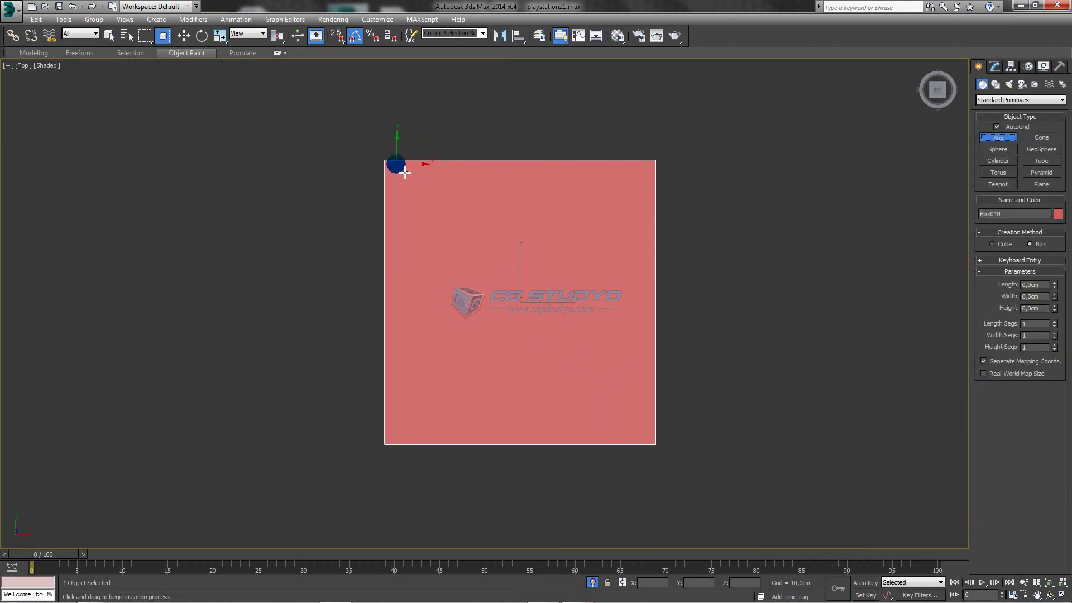
{"action": "left_click_drag", "start_coordinate": [395, 163], "coordinate": [432, 447]}
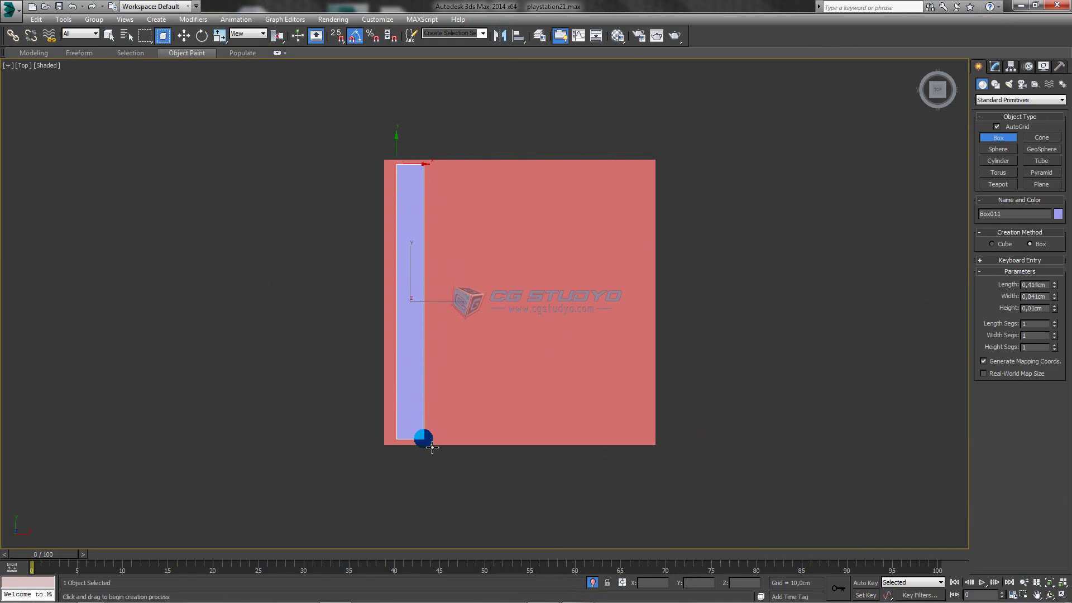
{"action": "left_click", "coordinate": [433, 445]}
{"action": "middle_click_drag", "start_coordinate": [432, 444], "coordinate": [627, 352], "text": "alt"}
{"action": "key", "text": "t"}
{"action": "key", "text": "w"}
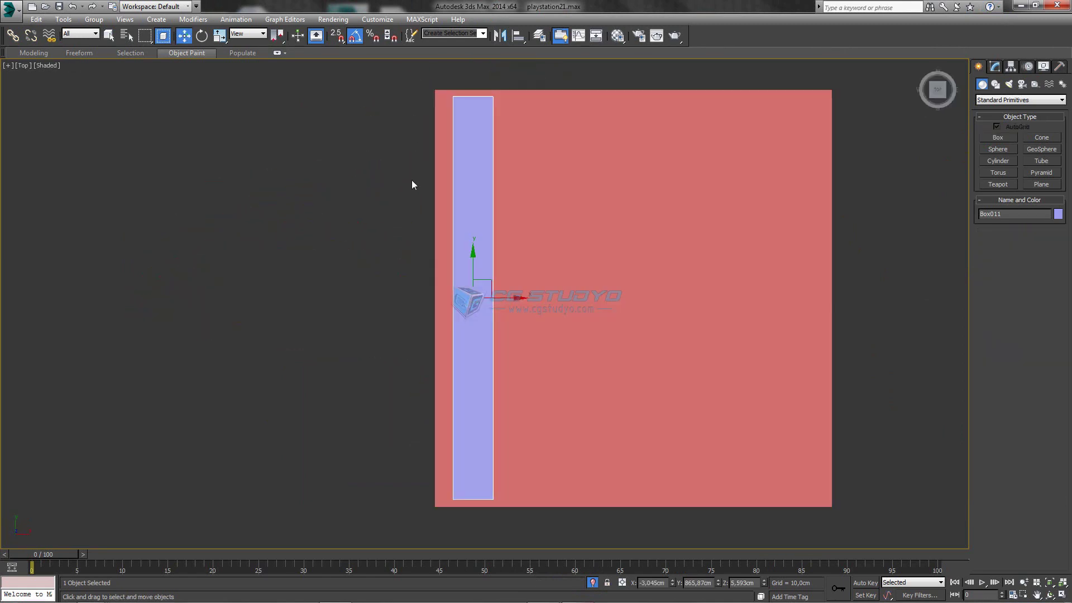
{"action": "scroll", "coordinate": [743, 295], "scroll_direction": "down", "scroll_amount": 2}
{"action": "scroll", "coordinate": [731, 305], "scroll_direction": "up", "scroll_amount": 2}
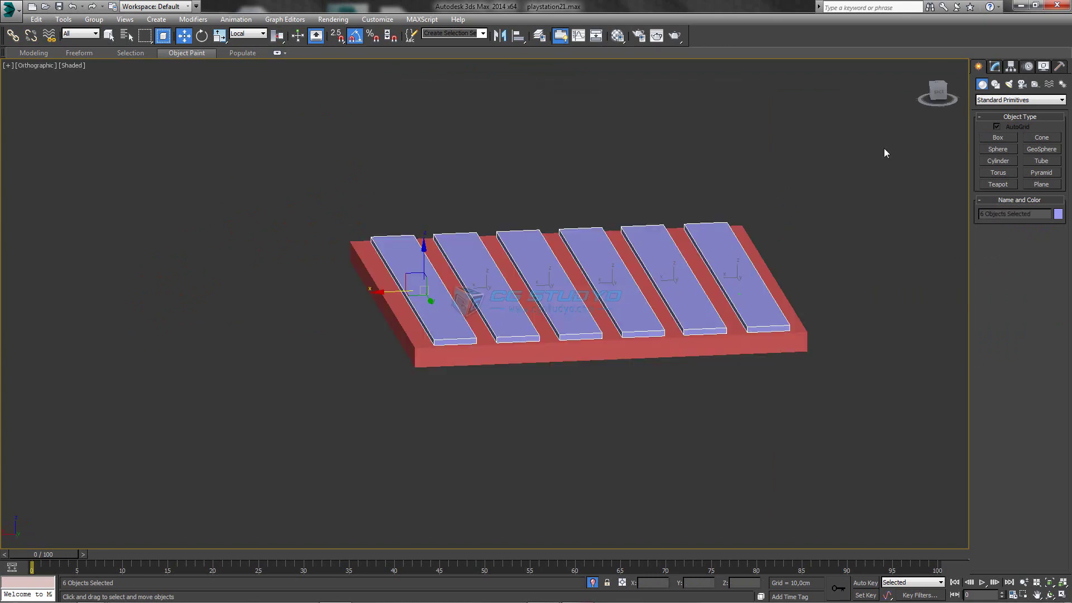
{"action": "left_click", "coordinate": [938, 89]}
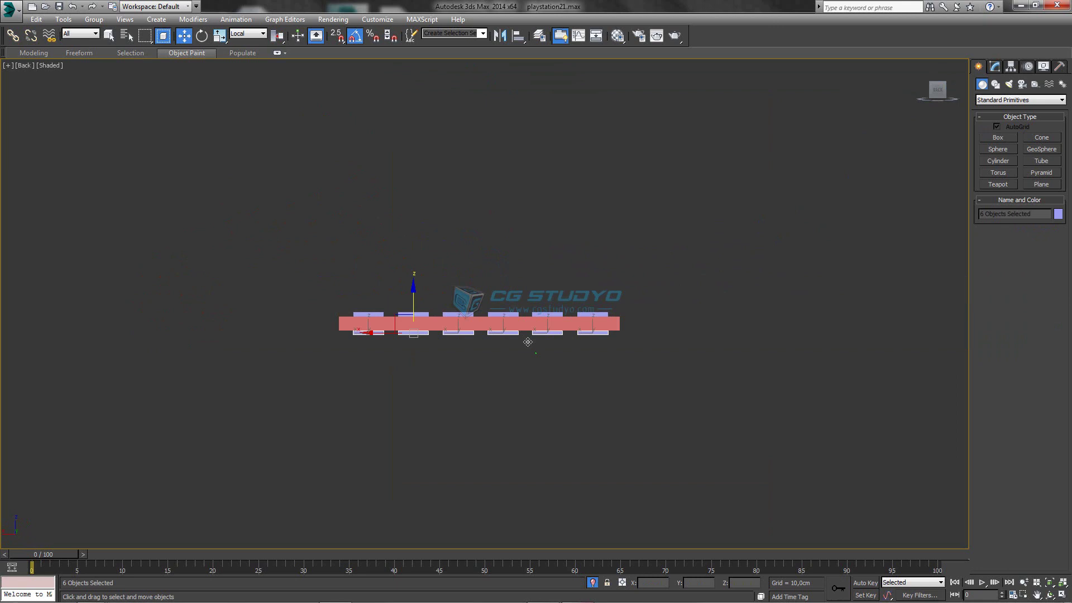
{"action": "middle_click_drag", "start_coordinate": [528, 342], "coordinate": [533, 347], "text": "alt"}
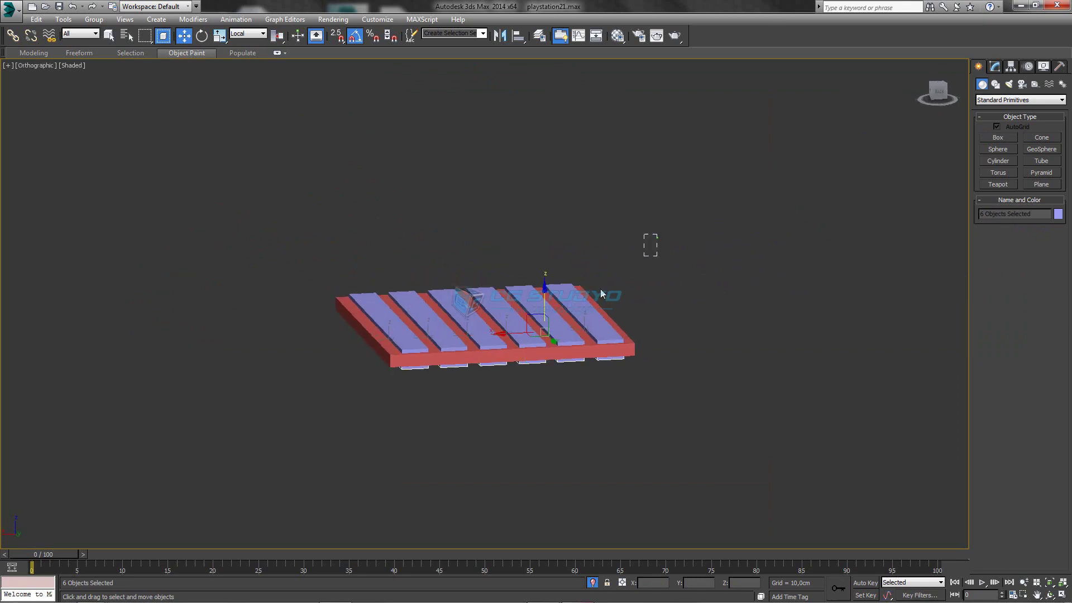
{"action": "left_click_drag", "start_coordinate": [609, 277], "coordinate": [443, 450]}
- Turn off Isolate Selection to show the whole controller, then inspect the port in wireframe
{"action": "left_click", "coordinate": [592, 582]}
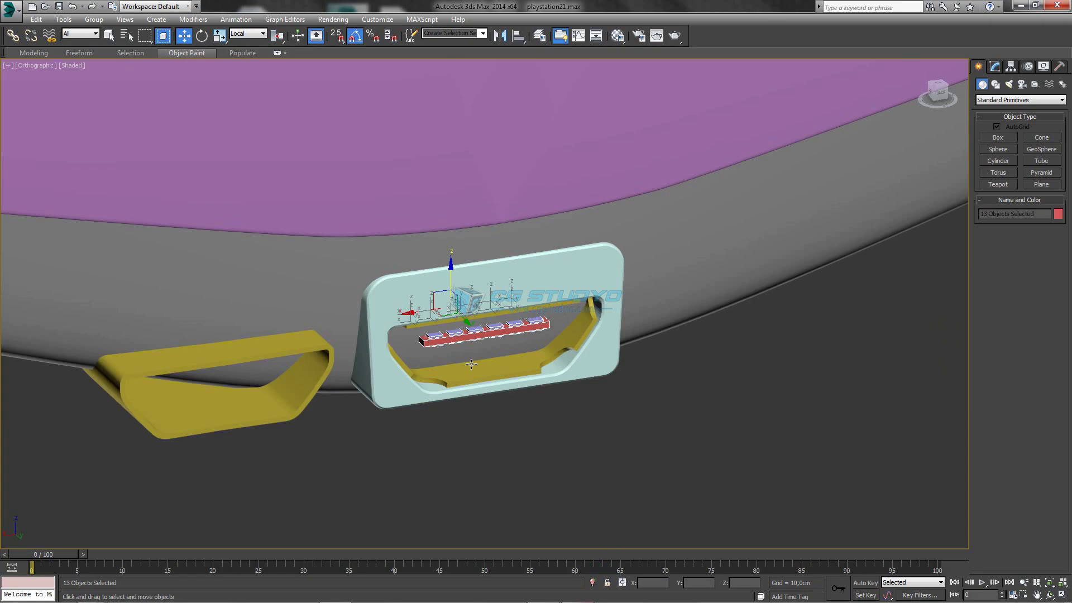
{"action": "scroll", "coordinate": [471, 364], "scroll_direction": "down", "scroll_amount": 4}
{"action": "key", "text": "F3"}
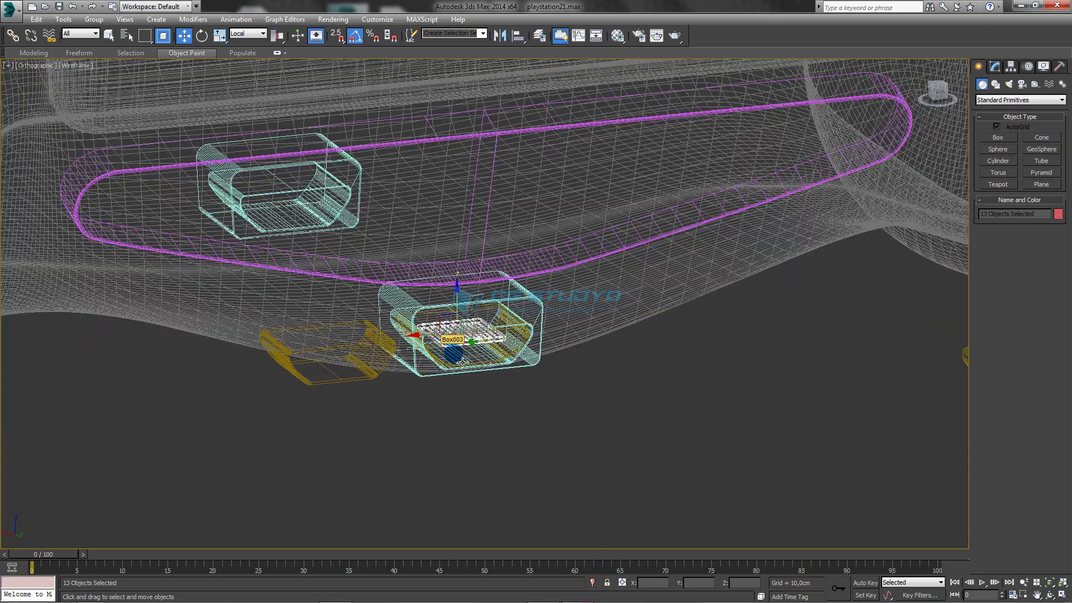
{"action": "scroll", "coordinate": [509, 383], "scroll_direction": "up", "scroll_amount": 1}
{"action": "mouse_move", "coordinate": [514, 381]}
{"action": "middle_mouse_down", "text": "alt"}
{"action": "mouse_move", "coordinate": [500, 370]}
{"action": "mouse_move", "coordinate": [500, 384]}
{"action": "middle_mouse_up", "text": "alt"}
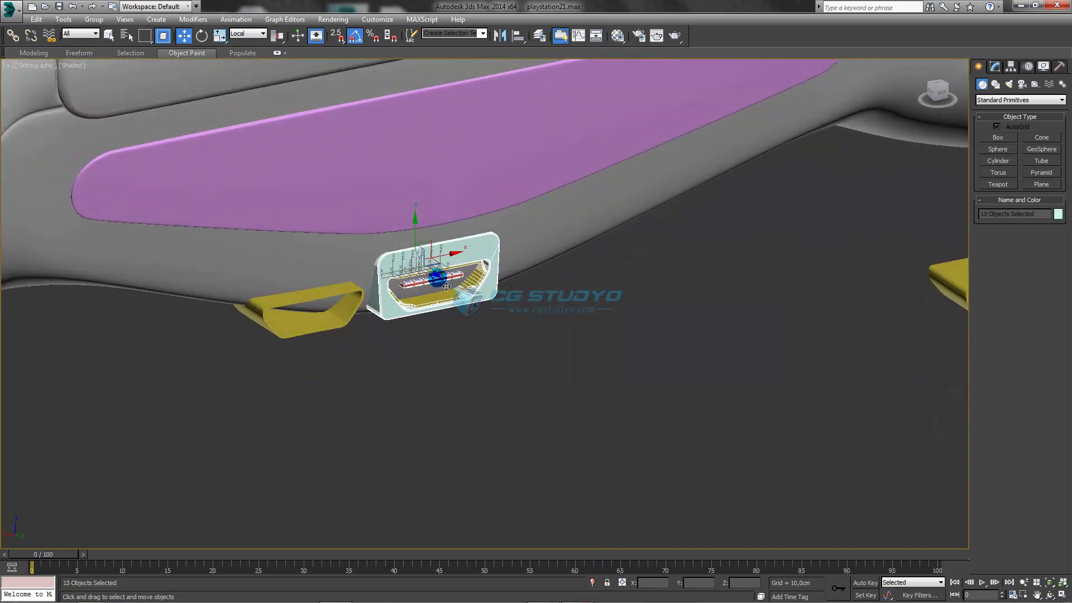
{"action": "middle_click_drag", "start_coordinate": [450, 297], "coordinate": [480, 301], "text": "alt"}
{"action": "scroll", "coordinate": [467, 294], "scroll_direction": "up", "scroll_amount": 5}
{"action": "scroll", "coordinate": [491, 313], "scroll_direction": "down", "scroll_amount": 4}
{"action": "key", "text": "ctrl+z"}
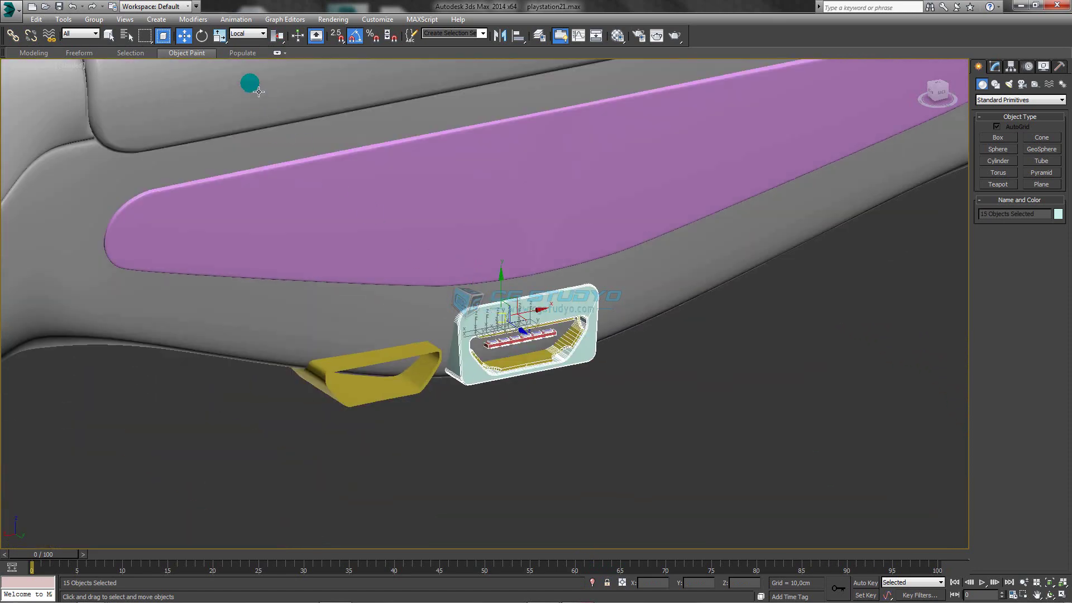
- Set the transform coordinate system to View, then select and frame the port assembly
{"action": "left_click", "coordinate": [245, 34]}
{"action": "middle_click_drag", "start_coordinate": [536, 385], "coordinate": [563, 399], "text": "alt"}
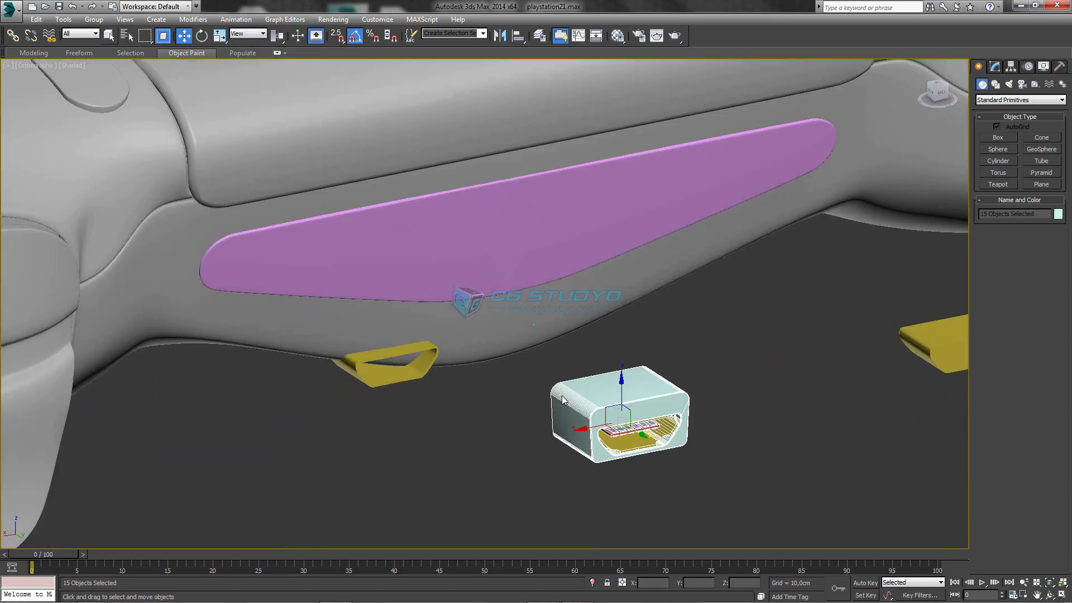
{"action": "key", "text": "F3"}
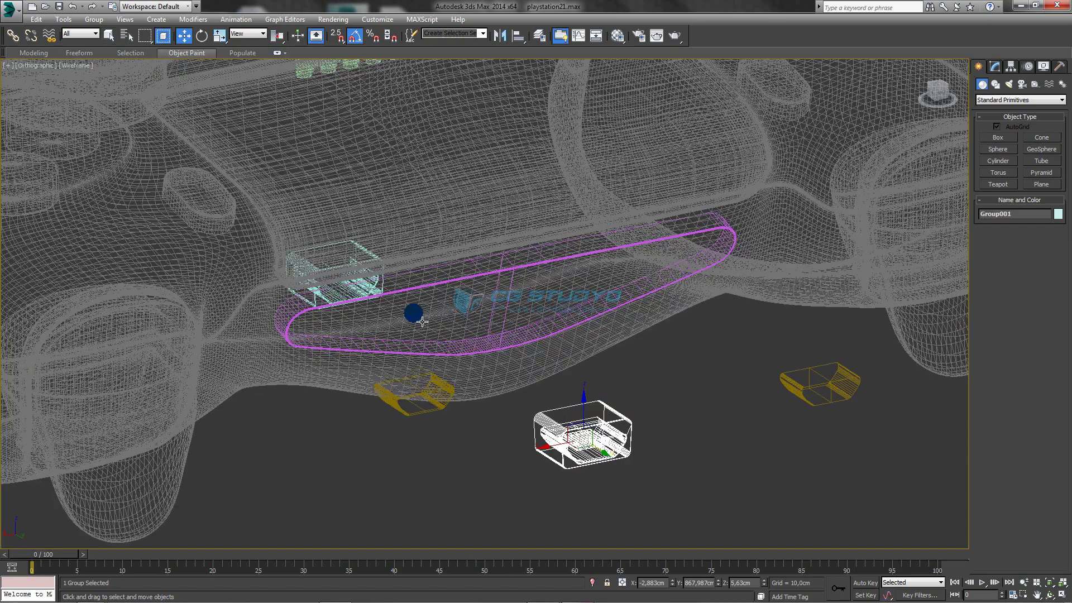
{"action": "left_click", "coordinate": [451, 270]}
{"action": "key", "text": "z"}
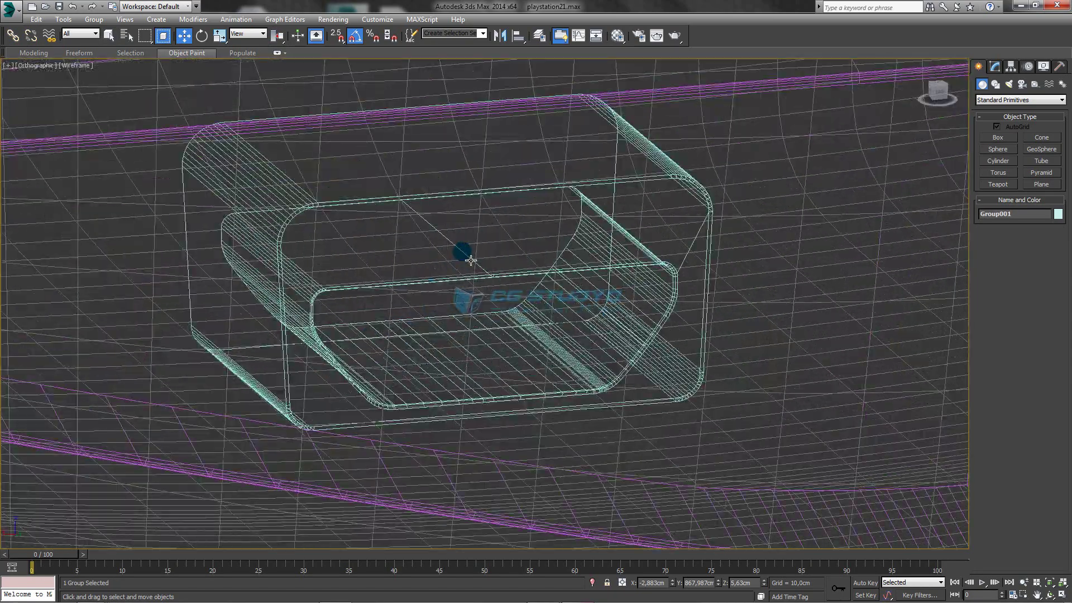
{"action": "left_click", "coordinate": [451, 270]}
{"action": "scroll", "coordinate": [455, 262], "scroll_direction": "down", "scroll_amount": 8}
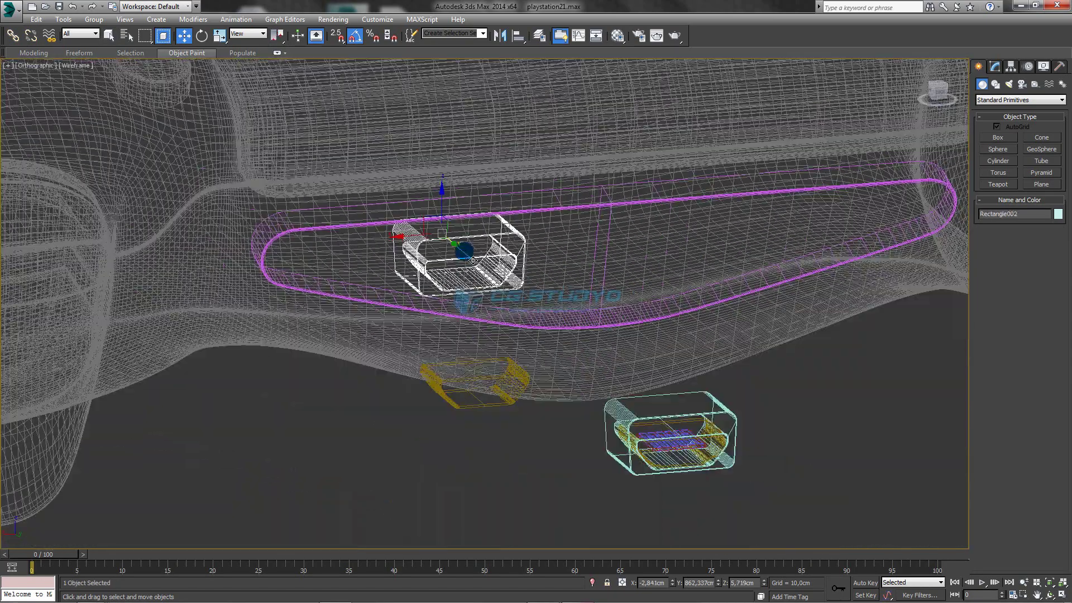
- Check the grouped port from the Back view, then a tilted shaded view
{"action": "left_click", "coordinate": [938, 89]}
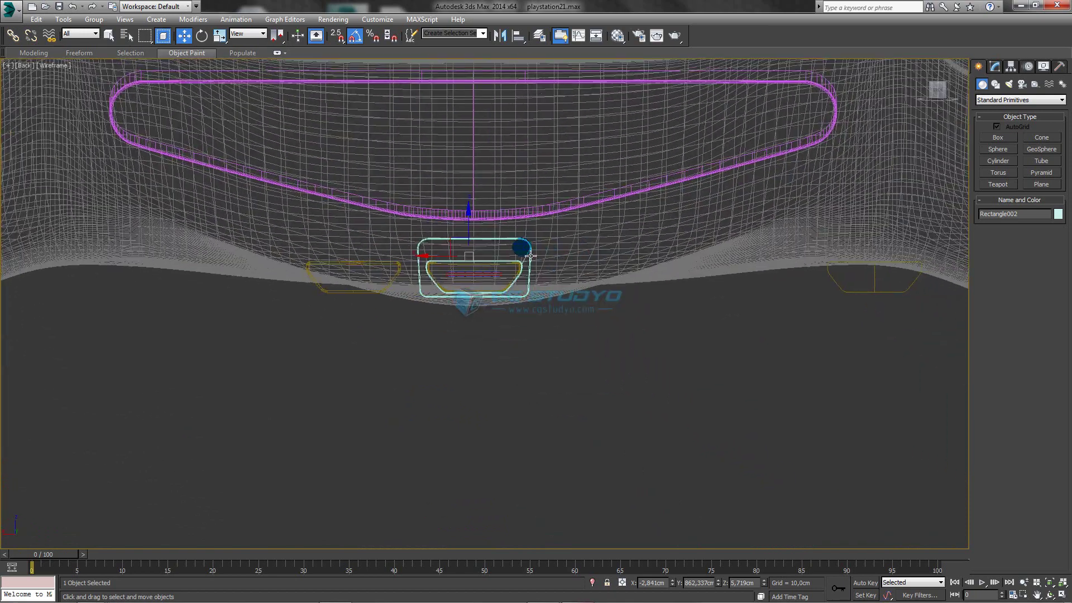
{"action": "scroll", "coordinate": [513, 246], "scroll_direction": "up", "scroll_amount": 2}
{"action": "scroll", "coordinate": [502, 247], "scroll_direction": "up", "scroll_amount": 2}
{"action": "scroll", "coordinate": [469, 248], "scroll_direction": "up", "scroll_amount": 2}
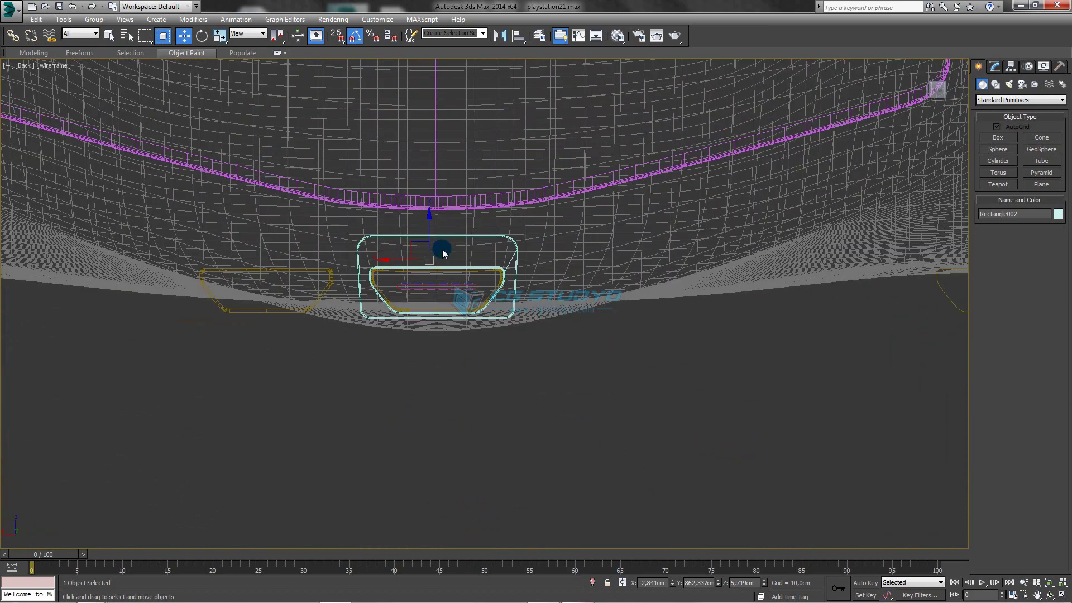
{"action": "scroll", "coordinate": [452, 251], "scroll_direction": "up", "scroll_amount": 2}
{"action": "middle_click_drag", "start_coordinate": [451, 252], "coordinate": [442, 249], "text": "alt"}
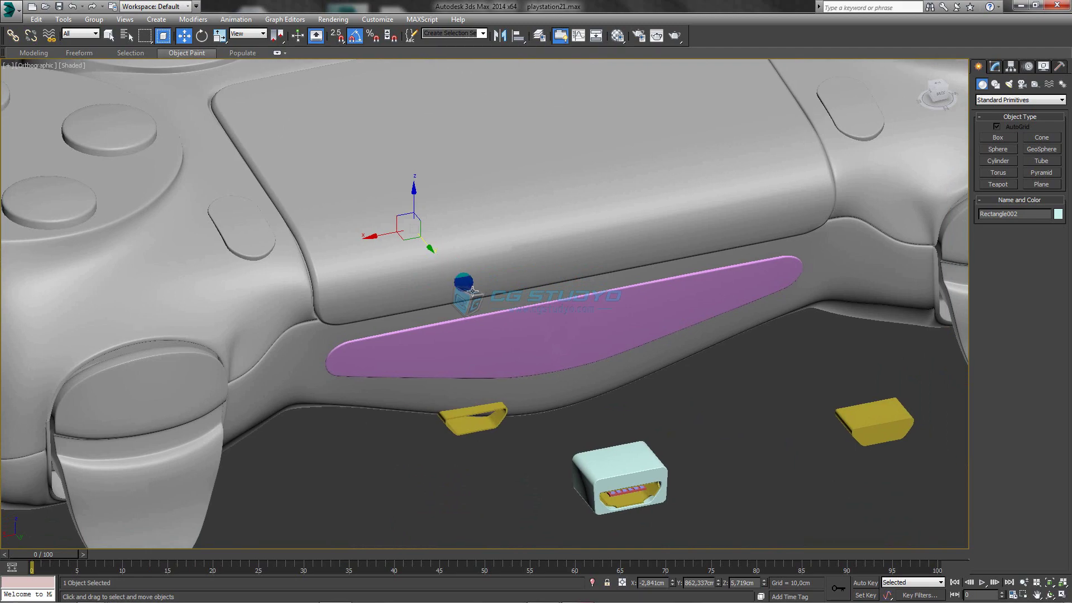
{"action": "key", "text": "F3"}
{"action": "key", "text": "F3"}
- Lift the cyan housing shell off the port body and move the yellow insert below it
{"action": "left_click", "coordinate": [430, 246]}
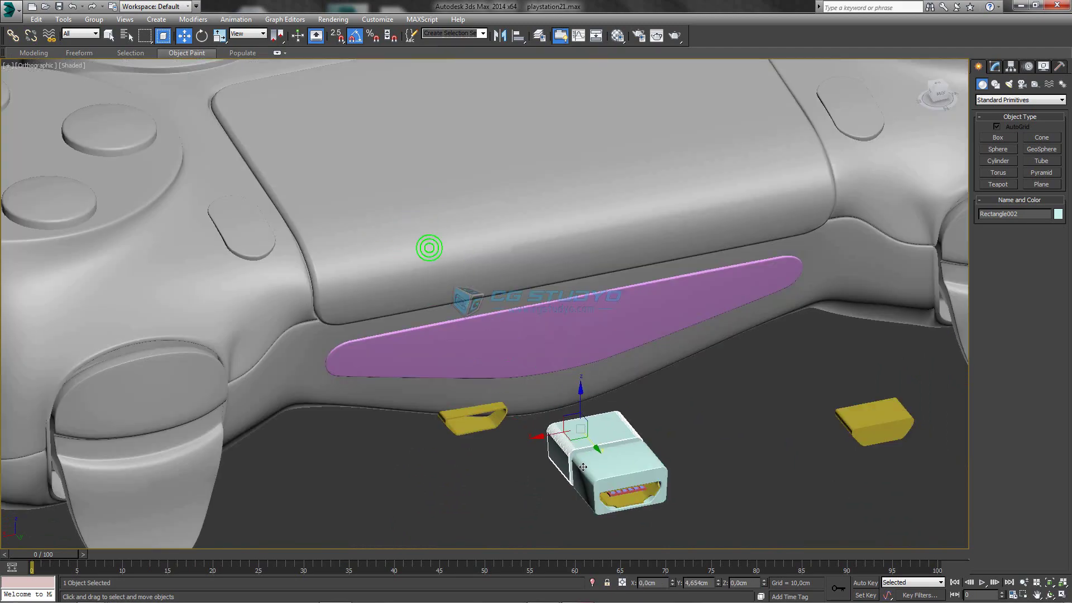
{"action": "left_click_drag", "start_coordinate": [610, 490], "coordinate": [544, 411]}
{"action": "middle_click_drag", "start_coordinate": [544, 411], "coordinate": [403, 314]}
{"action": "left_click", "coordinate": [318, 291]}
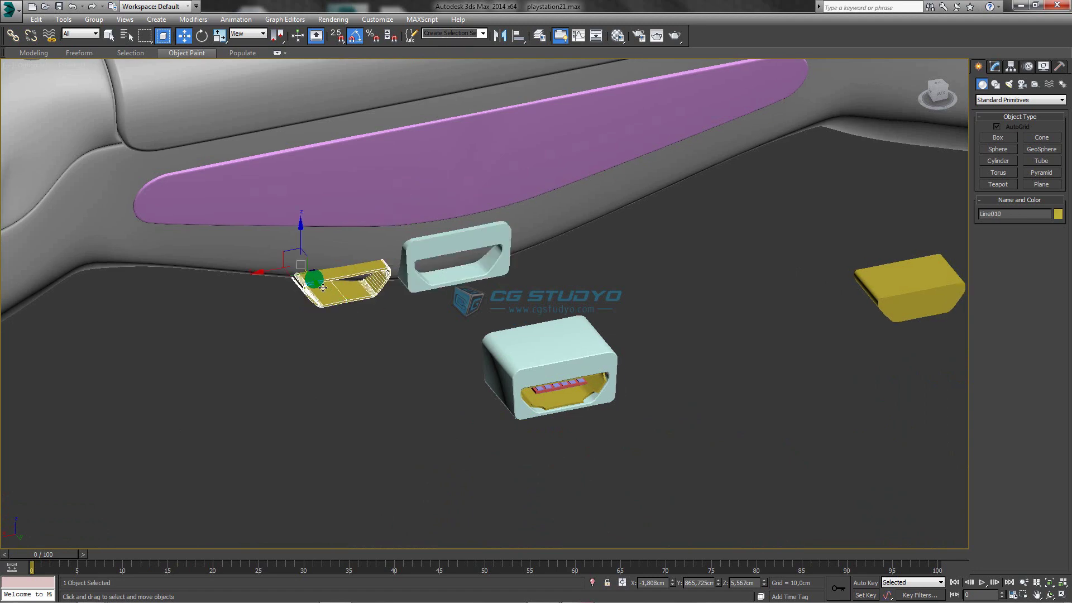
{"action": "mouse_move", "coordinate": [316, 284]}
{"action": "left_mouse_down"}
{"action": "mouse_move", "coordinate": [413, 402]}
{"action": "mouse_move", "coordinate": [505, 471]}
{"action": "left_mouse_up"}
{"action": "middle_click_drag", "start_coordinate": [505, 471], "coordinate": [470, 417]}
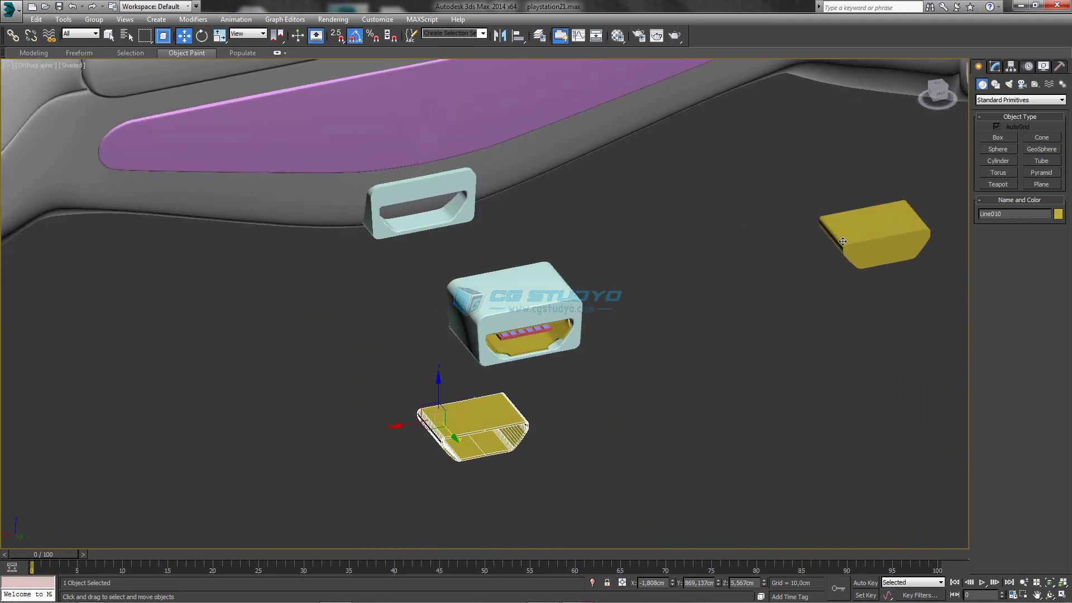
- Delete both yellow insert pieces and shift the cyan frame slightly along Y
{"action": "key", "text": "Delete"}
{"action": "left_click", "coordinate": [860, 238]}
{"action": "key", "text": "Delete"}
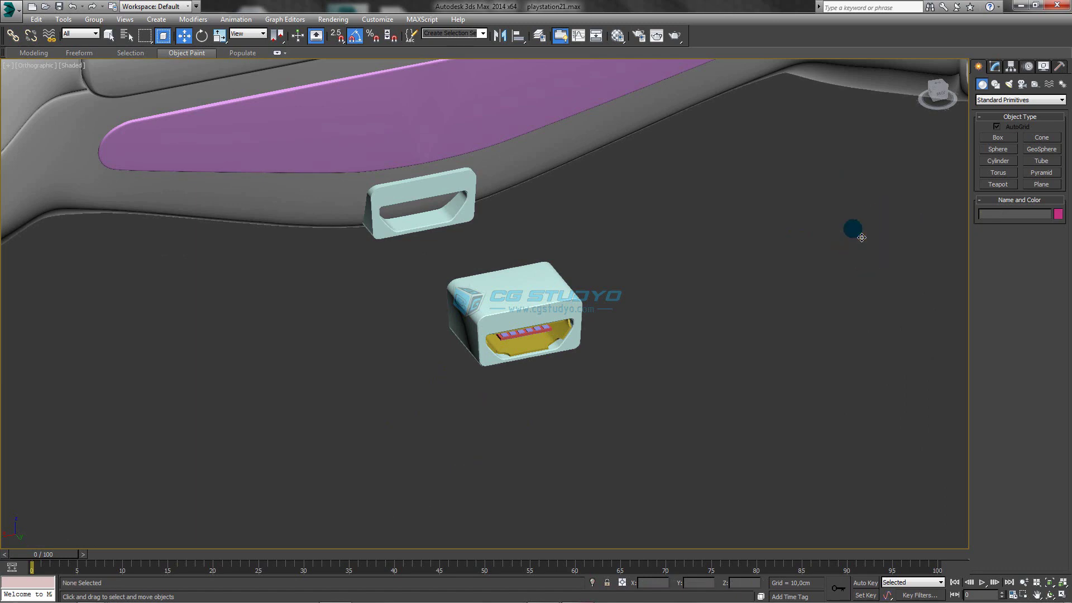
{"action": "middle_click_drag", "start_coordinate": [615, 294], "coordinate": [536, 246], "text": "alt"}
{"action": "left_click_drag", "start_coordinate": [537, 246], "coordinate": [604, 270]}
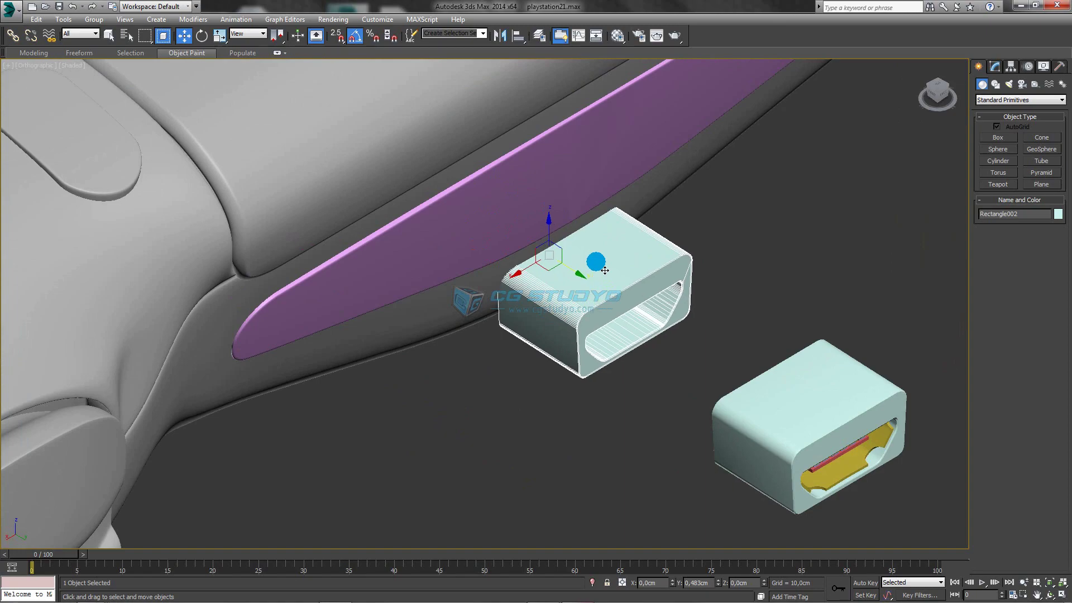
- Edit the cyan frame at Polygon level, toggling wireframe and shaded display
{"action": "key", "text": "F3"}
{"action": "scroll", "coordinate": [604, 270], "scroll_direction": "up", "scroll_amount": 3}
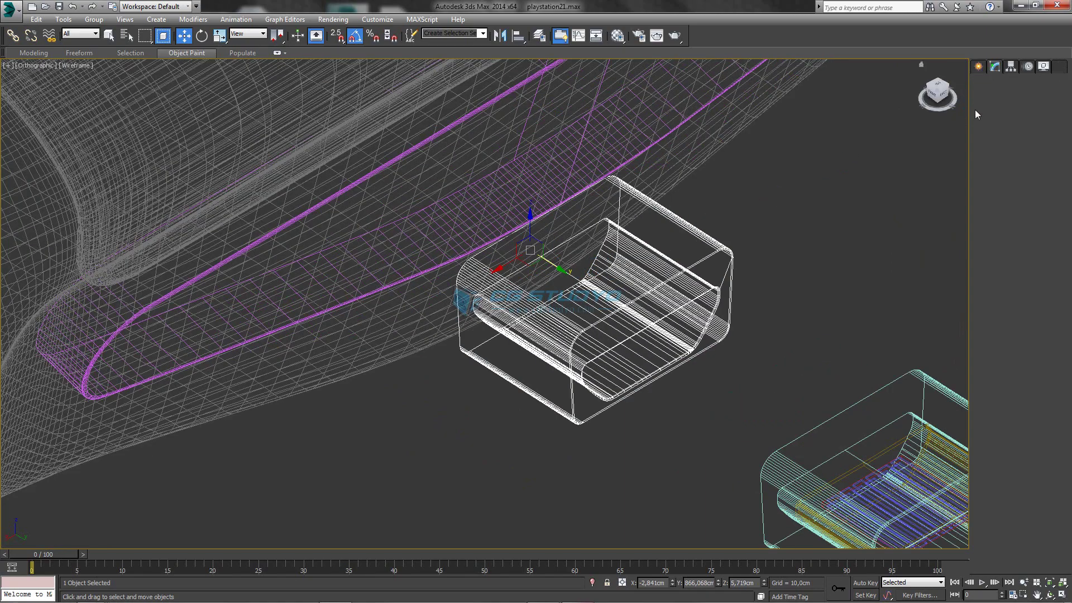
{"action": "left_click", "coordinate": [994, 66]}
{"action": "left_click", "coordinate": [1025, 218]}
{"action": "key", "text": "F3"}
{"action": "key", "text": "4"}
{"action": "scroll", "coordinate": [756, 242], "scroll_direction": "down", "scroll_amount": 3}
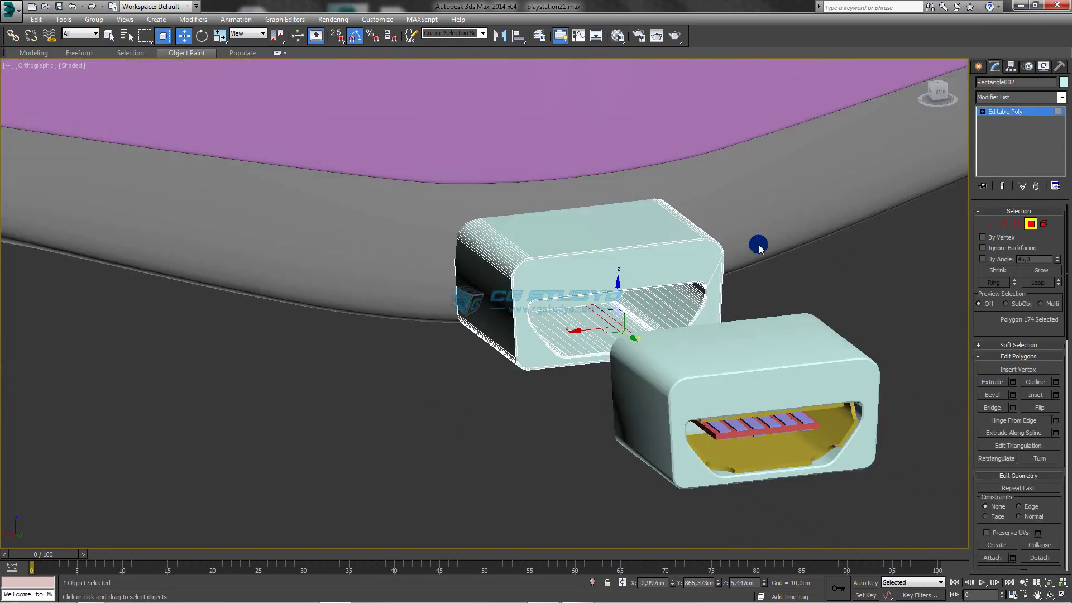
{"action": "scroll", "coordinate": [694, 350], "scroll_direction": "up", "scroll_amount": 3}
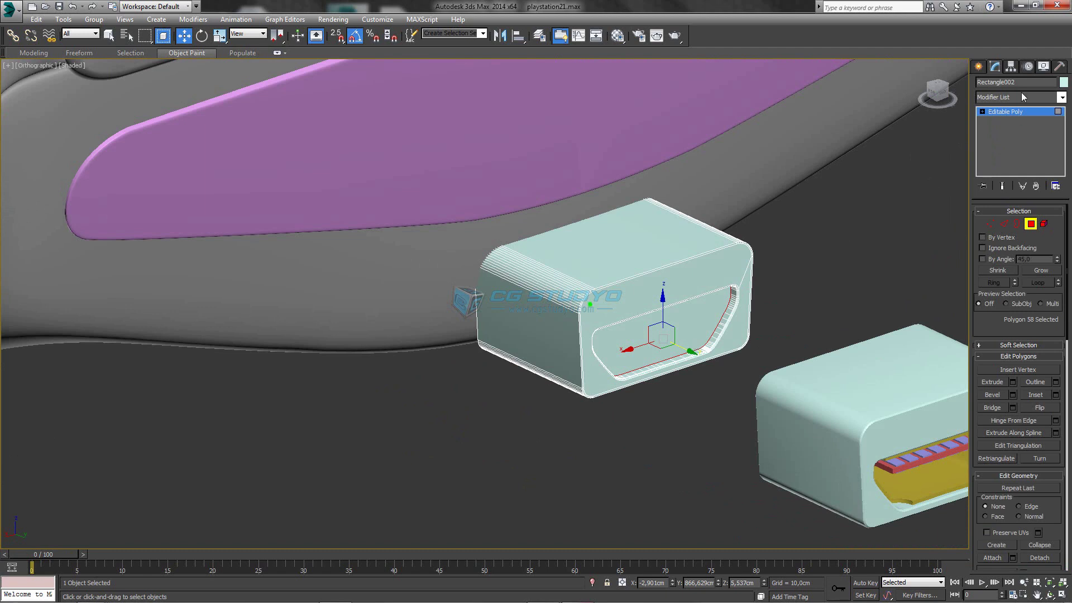
- In the wireframe Top view, move Rectangle002 up beside the pinned housing
{"action": "left_click", "coordinate": [978, 67]}
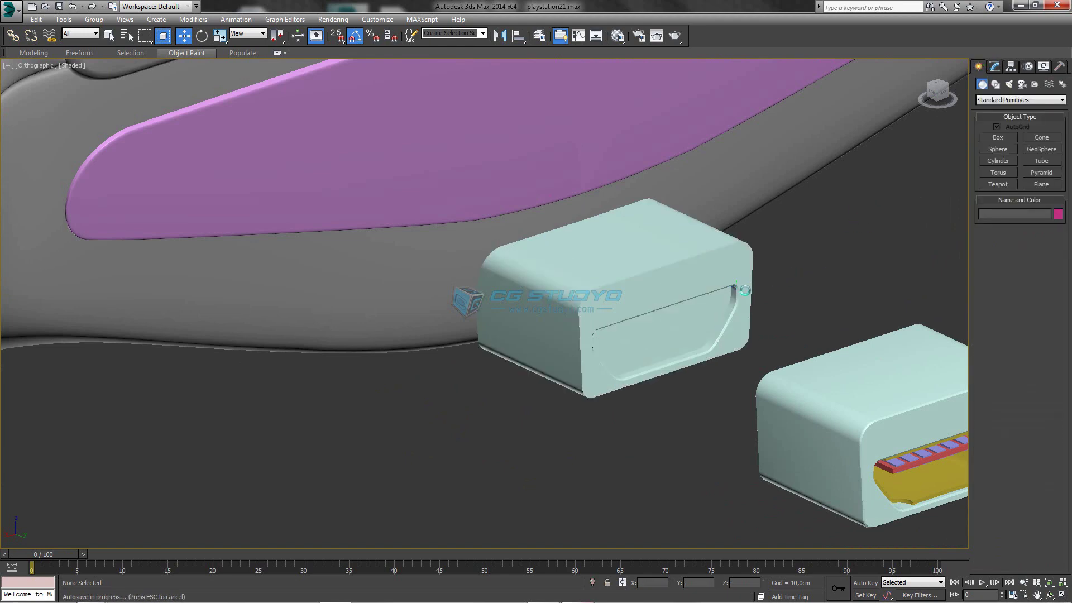
{"action": "key", "text": "t"}
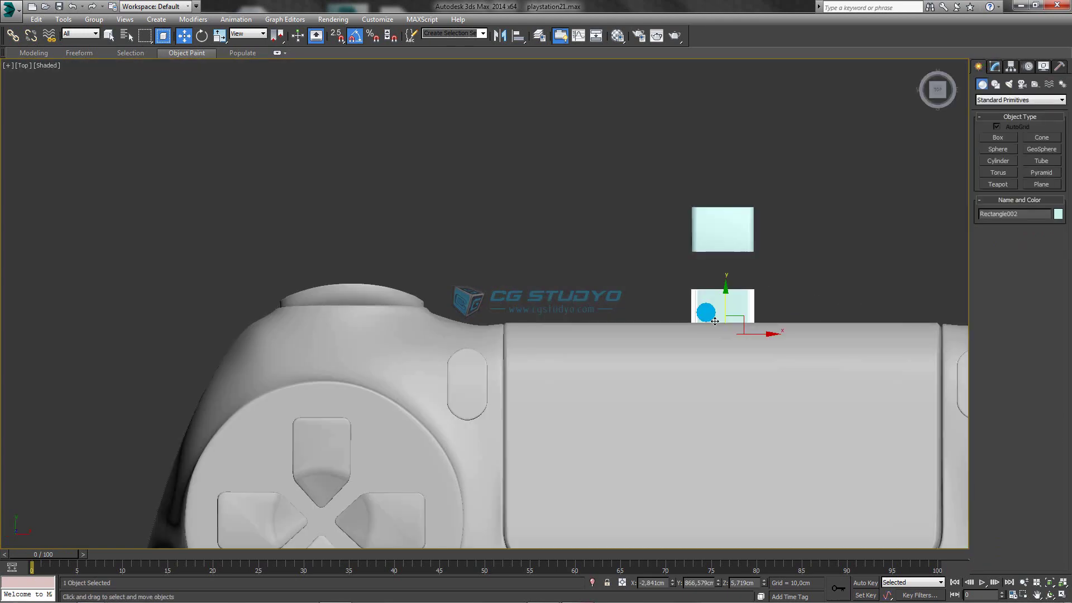
{"action": "scroll", "coordinate": [714, 321], "scroll_direction": "up", "scroll_amount": 1}
{"action": "key", "text": "F3"}
{"action": "scroll", "coordinate": [661, 288], "scroll_direction": "up", "scroll_amount": 3}
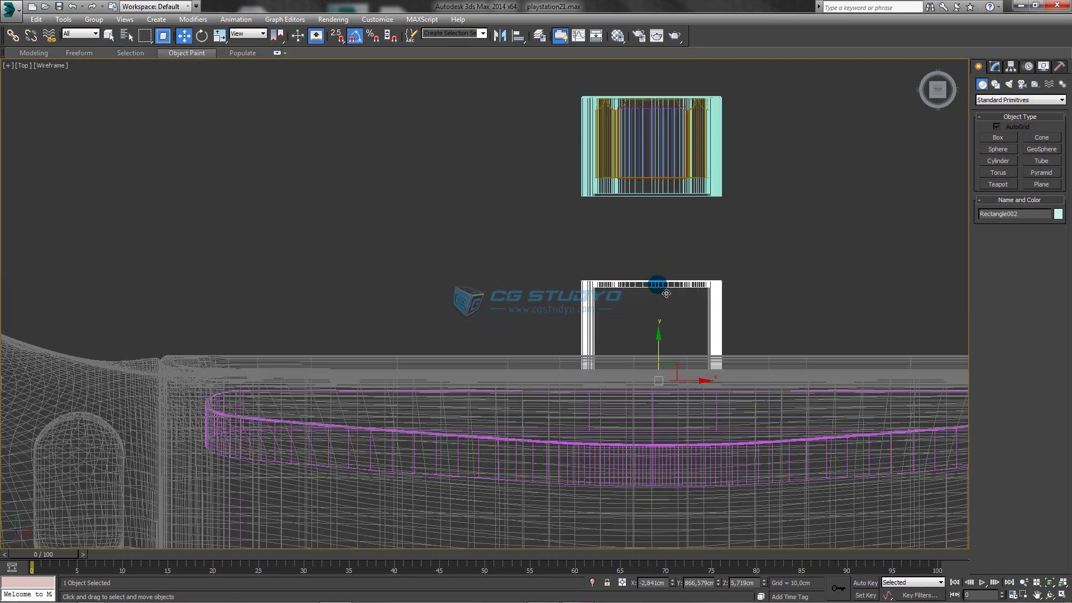
{"action": "left_click_drag", "start_coordinate": [666, 347], "coordinate": [659, 244]}
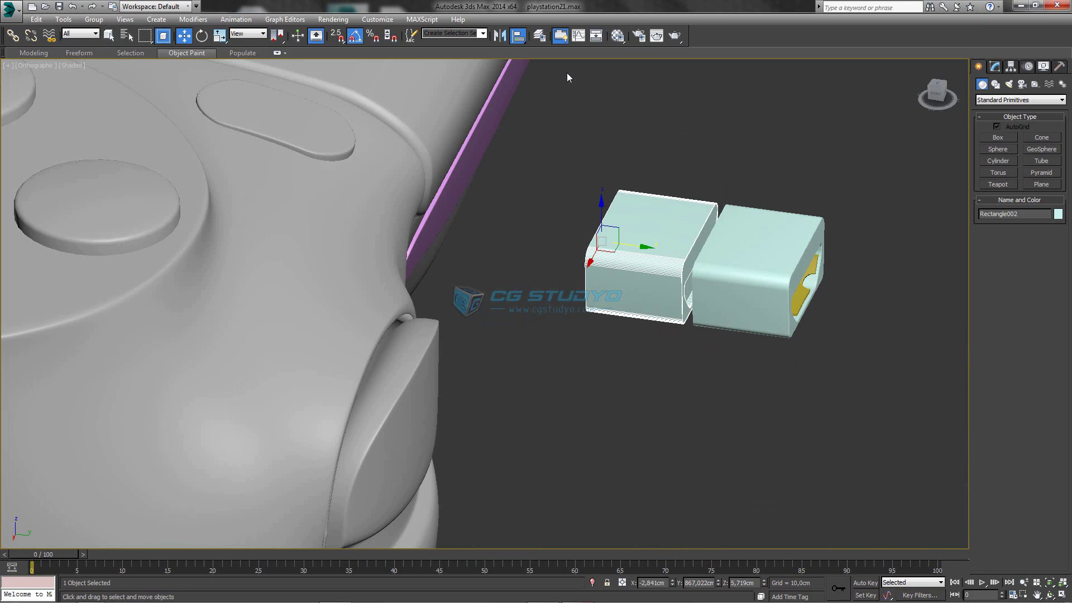
- Align the new shell's pivot to the pinned housing on X, Y and Z
{"action": "key", "text": "alt+a"}
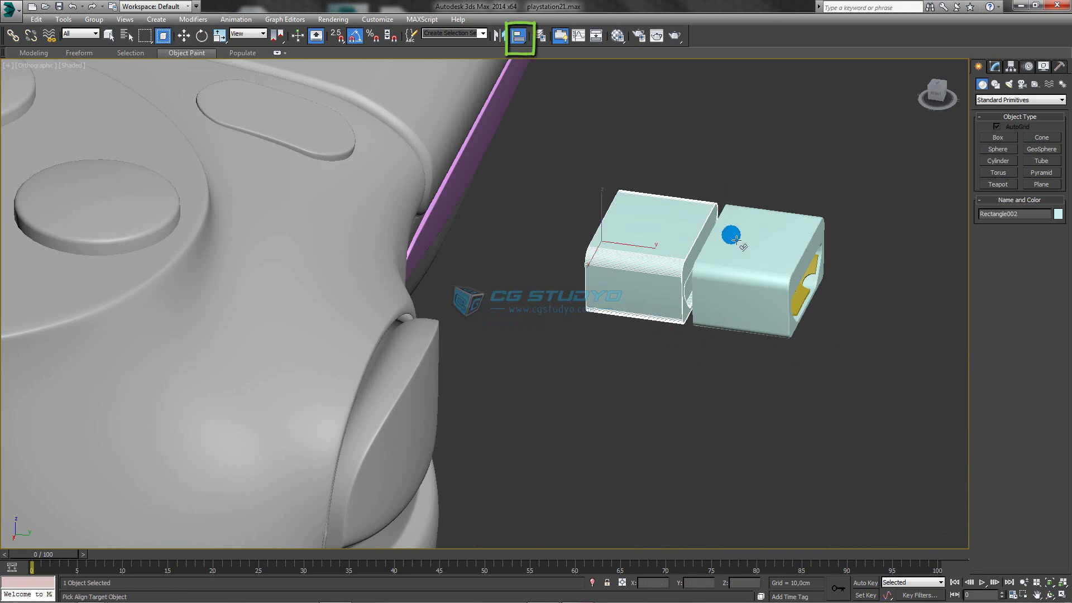
{"action": "left_click", "coordinate": [735, 238]}
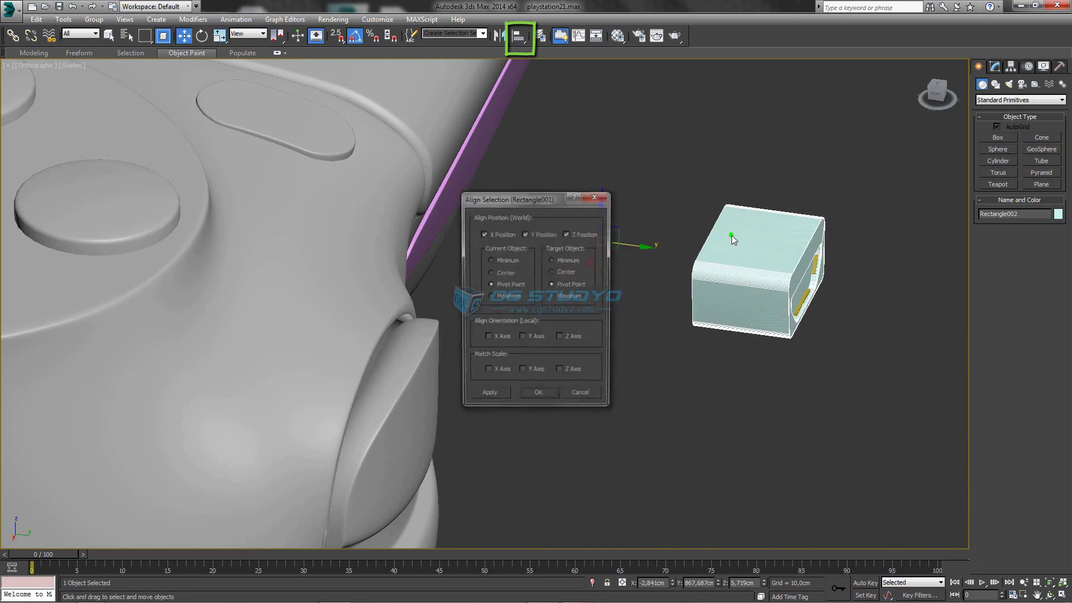
{"action": "left_click", "coordinate": [547, 394]}
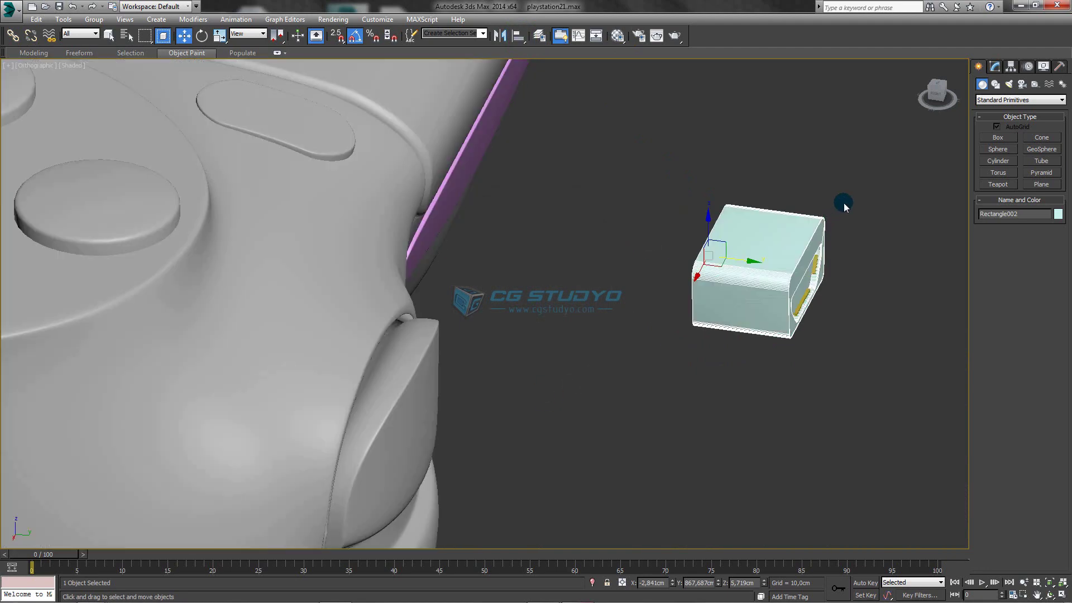
- Group both housings as Group002 and place it on the body below the light bar
{"action": "left_click_drag", "start_coordinate": [711, 323], "coordinate": [643, 392]}
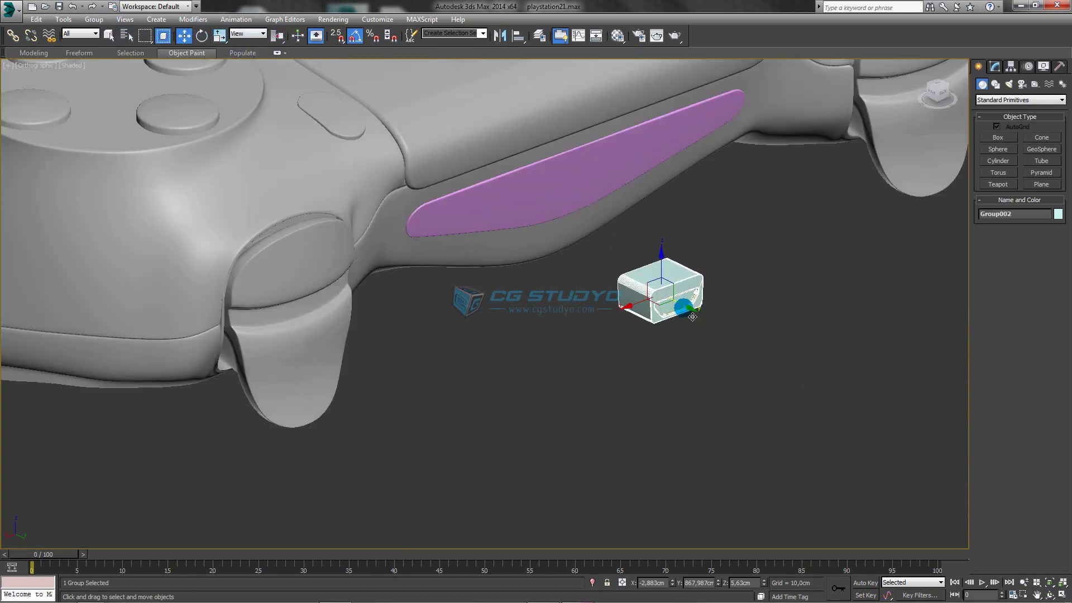
{"action": "left_click_drag", "start_coordinate": [691, 306], "coordinate": [583, 245]}
{"action": "mouse_move", "coordinate": [593, 331]}
{"action": "middle_mouse_down", "text": "alt"}
{"action": "mouse_move", "coordinate": [581, 387]}
{"action": "mouse_move", "coordinate": [541, 352]}
{"action": "mouse_move", "coordinate": [572, 355]}
{"action": "mouse_move", "coordinate": [533, 281]}
{"action": "middle_mouse_up", "text": "alt"}
{"action": "scroll", "coordinate": [530, 328], "scroll_direction": "up", "scroll_amount": 2}
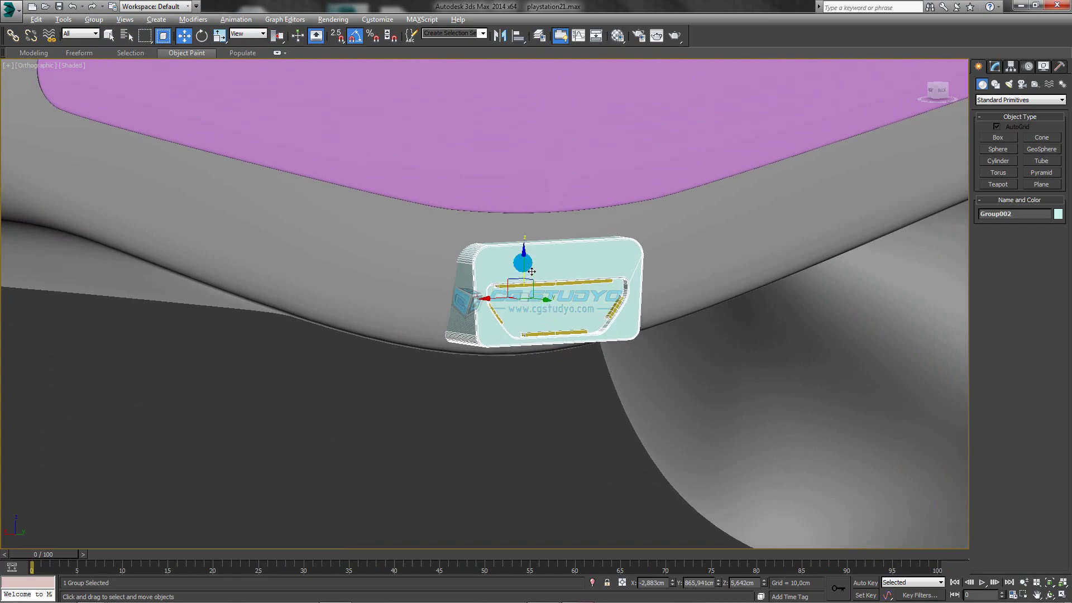
{"action": "middle_click_drag", "start_coordinate": [533, 279], "coordinate": [535, 251], "text": "alt"}
{"action": "key", "text": "l"}
{"action": "key", "text": "F3"}
{"action": "scroll", "coordinate": [425, 334], "scroll_direction": "up", "scroll_amount": 2}
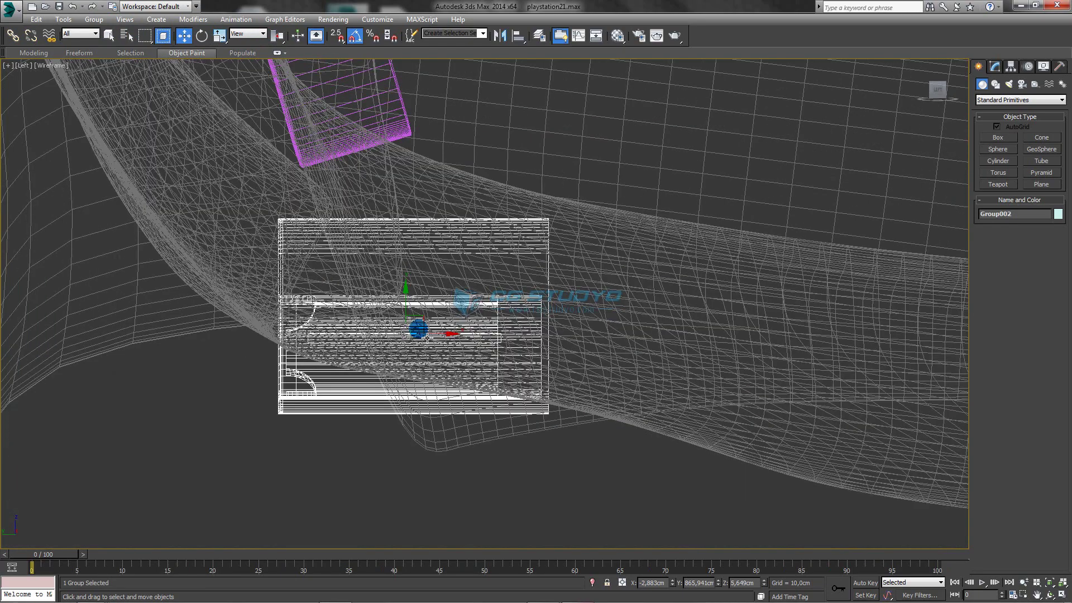
{"action": "key", "text": "e"}
{"action": "key", "text": "w"}
{"action": "mouse_move", "coordinate": [433, 339]}
{"action": "middle_mouse_down", "text": "alt"}
{"action": "mouse_move", "coordinate": [510, 398]}
{"action": "mouse_move", "coordinate": [517, 388]}
{"action": "mouse_move", "coordinate": [507, 419]}
{"action": "mouse_move", "coordinate": [543, 423]}
{"action": "mouse_move", "coordinate": [566, 410]}
{"action": "mouse_move", "coordinate": [575, 370]}
{"action": "mouse_move", "coordinate": [596, 377]}
{"action": "mouse_move", "coordinate": [574, 299]}
{"action": "middle_mouse_up", "text": "alt"}
{"action": "key", "text": "F3"}
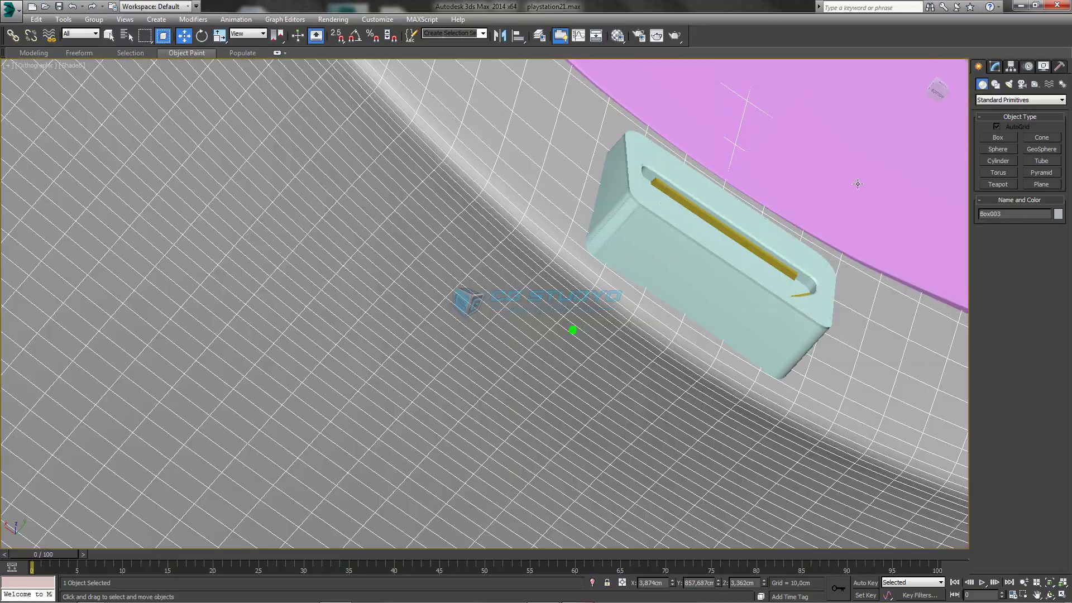
- Edit Box003 at Editable Poly Vertex level, accepting the topology warning
{"action": "left_click", "coordinate": [994, 67]}
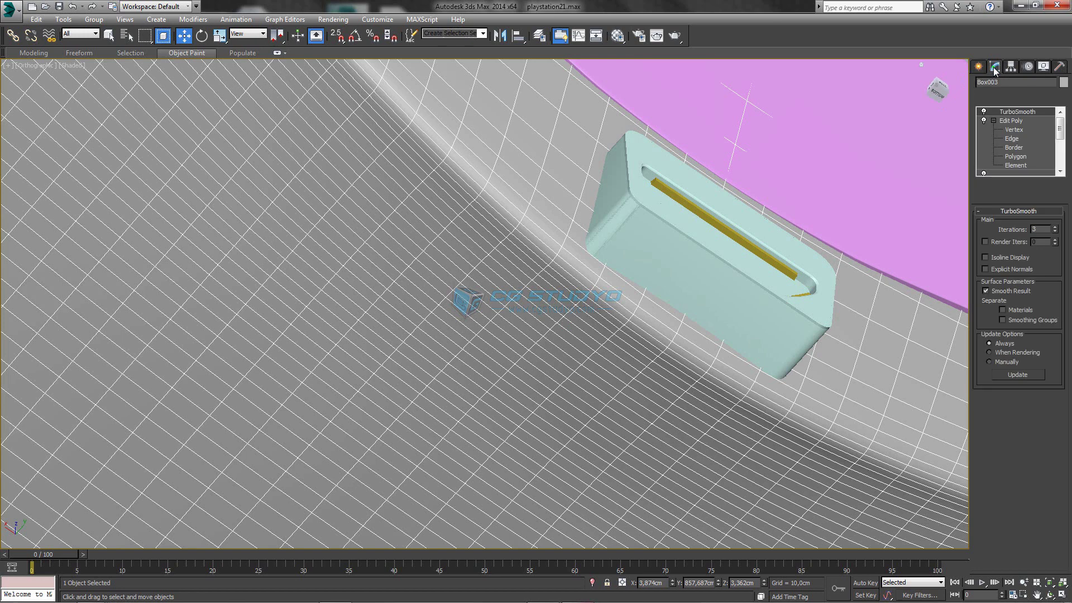
{"action": "left_click_drag", "start_coordinate": [1059, 128], "coordinate": [1063, 163]}
{"action": "left_click", "coordinate": [1011, 132]}
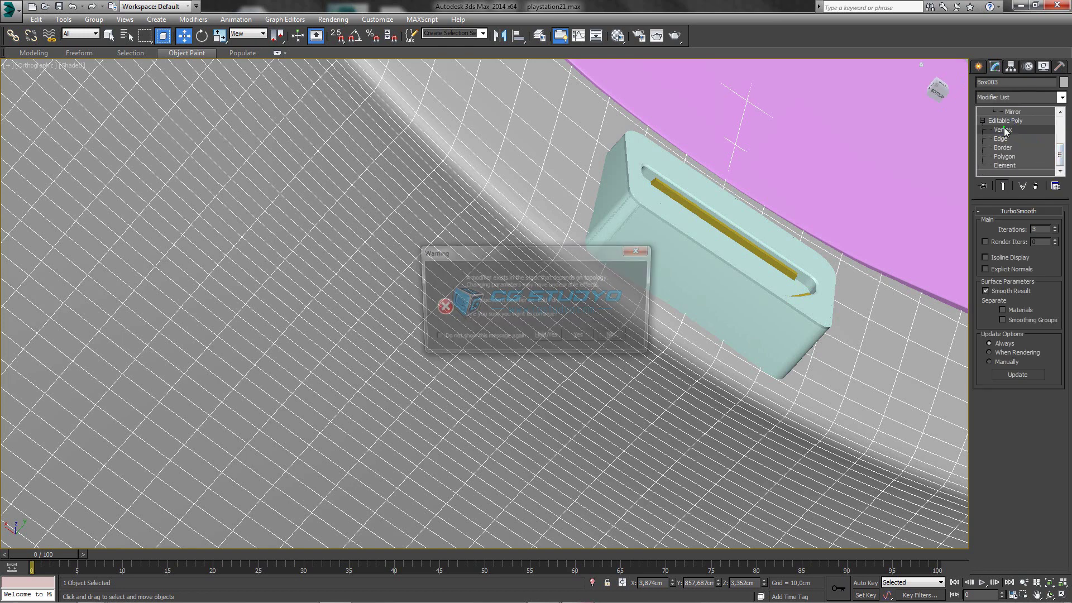
{"action": "left_click", "coordinate": [577, 338]}
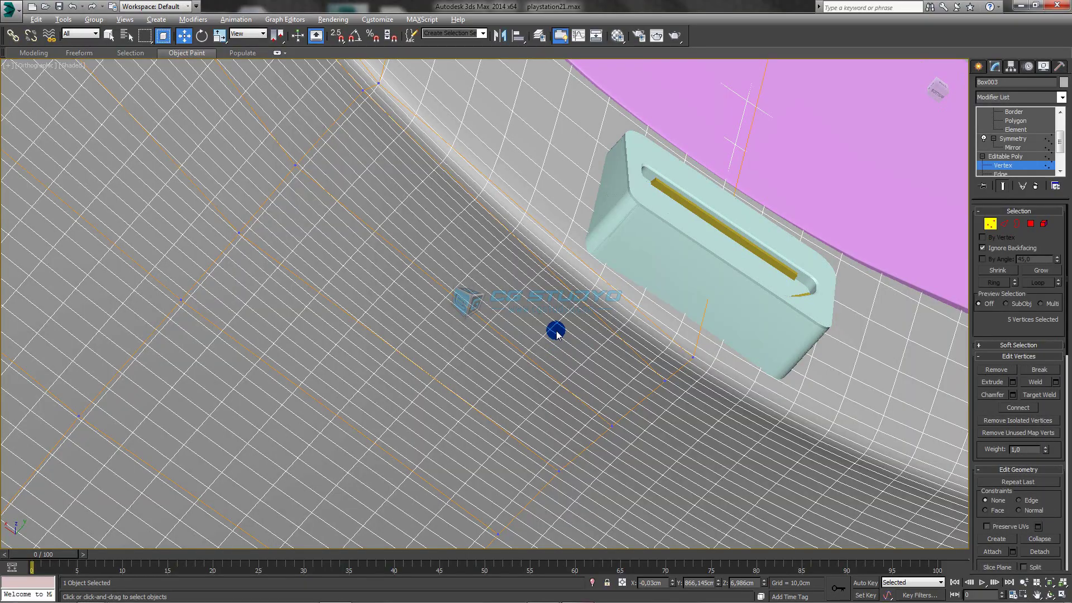
{"action": "mouse_move", "coordinate": [556, 333]}
{"action": "middle_mouse_down", "text": "alt"}
{"action": "mouse_move", "coordinate": [562, 422]}
{"action": "mouse_move", "coordinate": [591, 418]}
{"action": "middle_mouse_up", "text": "alt"}
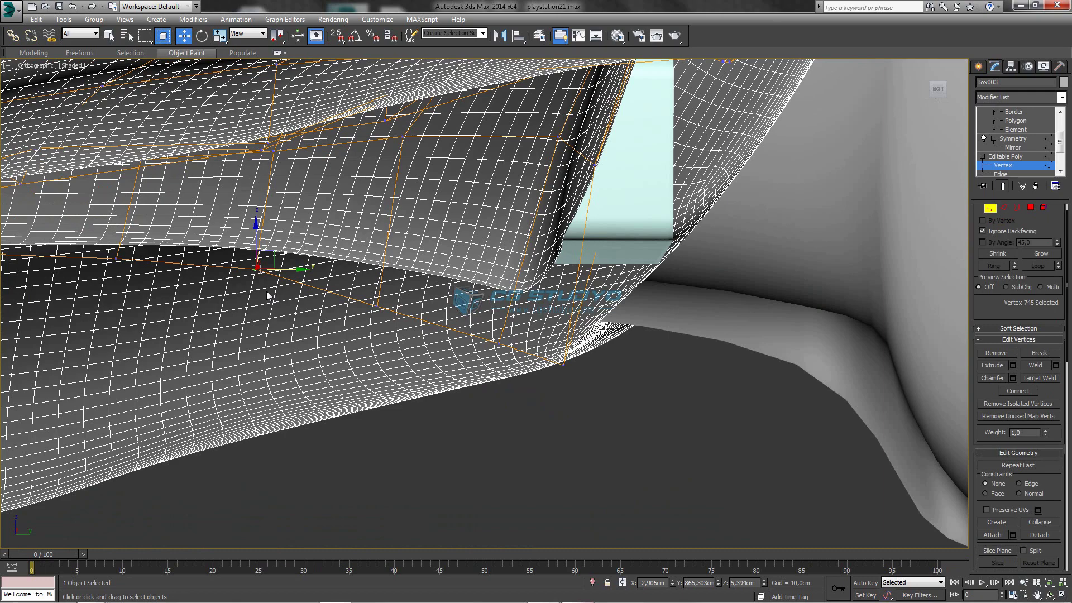
{"action": "key", "text": "F3"}
- Lower the body vertices near the port housing slightly in Z
{"action": "key", "text": "F3"}
{"action": "key", "text": "F3"}
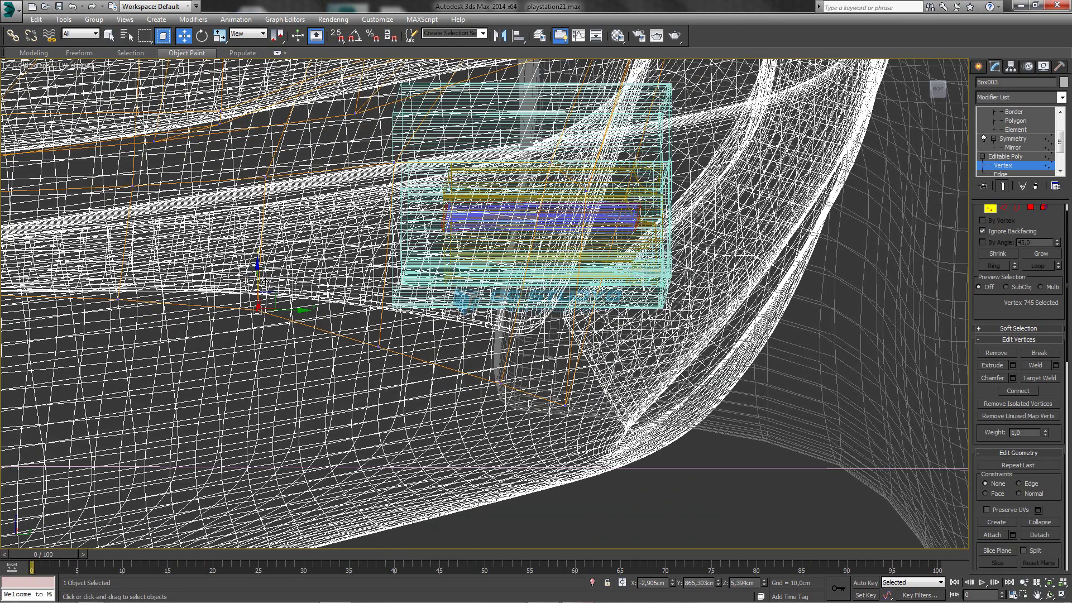
{"action": "left_click_drag", "start_coordinate": [267, 287], "coordinate": [265, 296]}
{"action": "key", "text": "F3"}
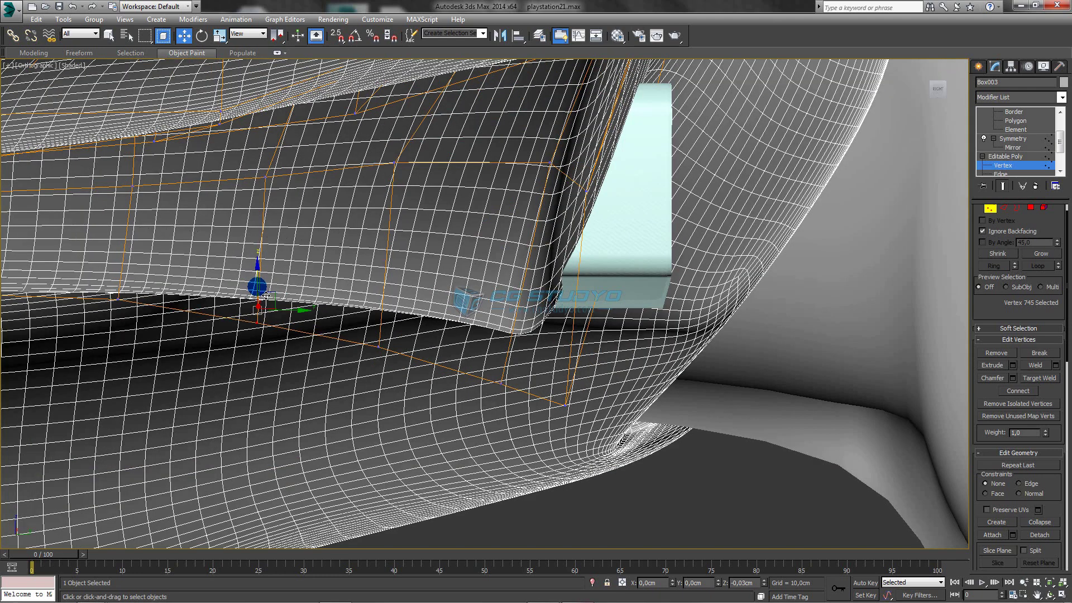
{"action": "key", "text": "F3"}
{"action": "scroll", "coordinate": [267, 295], "scroll_direction": "down", "scroll_amount": 3}
{"action": "left_click", "coordinate": [333, 316]}
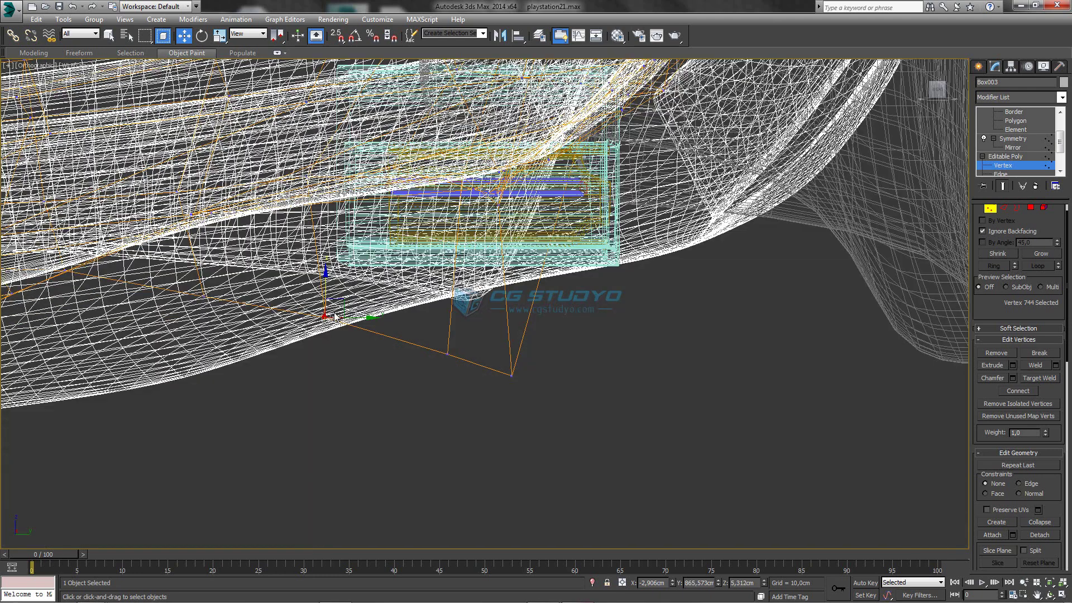
{"action": "key", "text": "F3"}
{"action": "scroll", "coordinate": [334, 316], "scroll_direction": "up", "scroll_amount": 4}
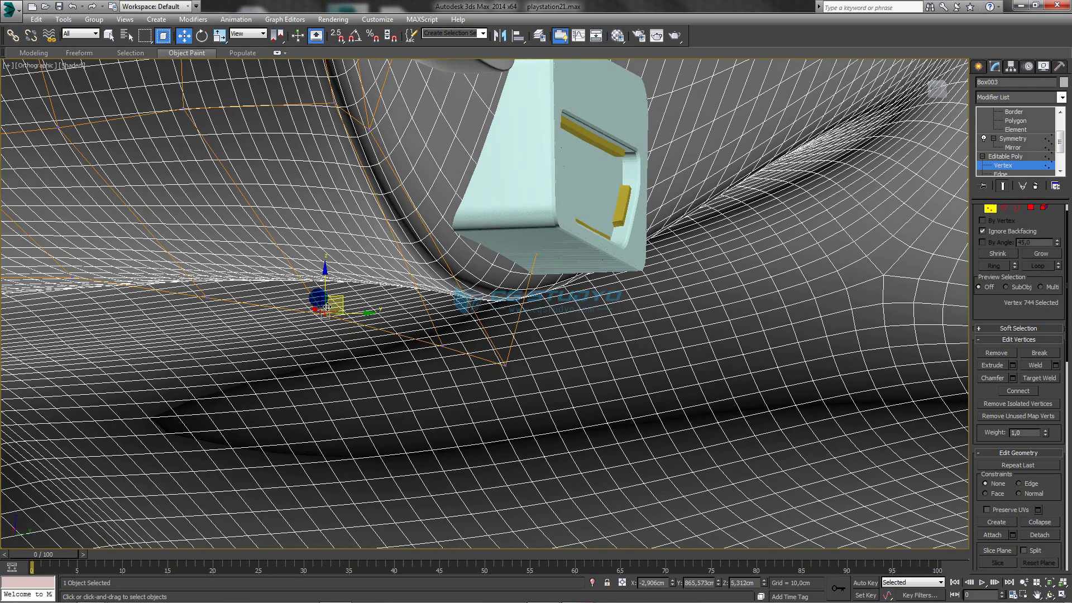
{"action": "left_click", "coordinate": [980, 67]}
- Compare the model against the EXT port reference photo, then close the photo
{"action": "scroll", "coordinate": [627, 244], "scroll_direction": "down", "scroll_amount": 3}
{"action": "scroll", "coordinate": [594, 288], "scroll_direction": "down", "scroll_amount": 3}
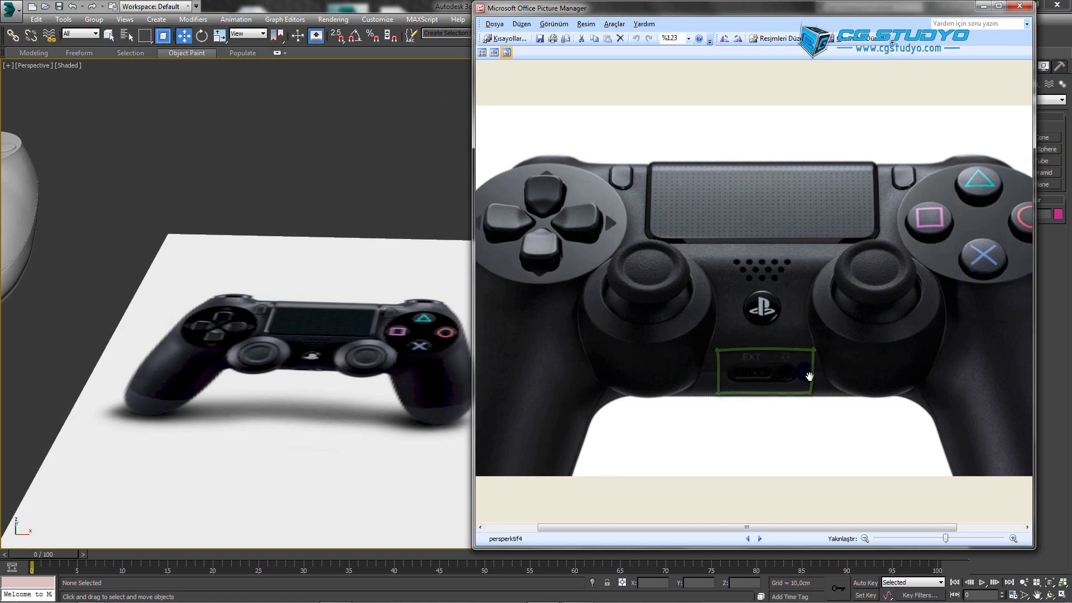
{"action": "left_click", "coordinate": [982, 7]}
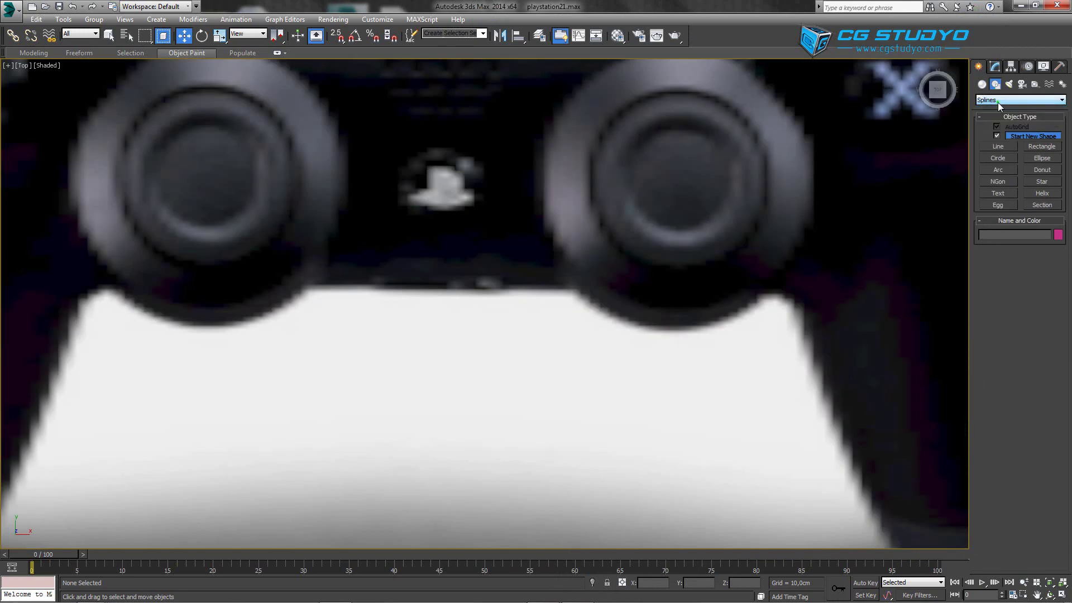
- Draw a thin rectangle, Rectangle003, and move it up just below the PS logo
{"action": "left_click", "coordinate": [1027, 144]}
{"action": "scroll", "coordinate": [447, 267], "scroll_direction": "up", "scroll_amount": 1}
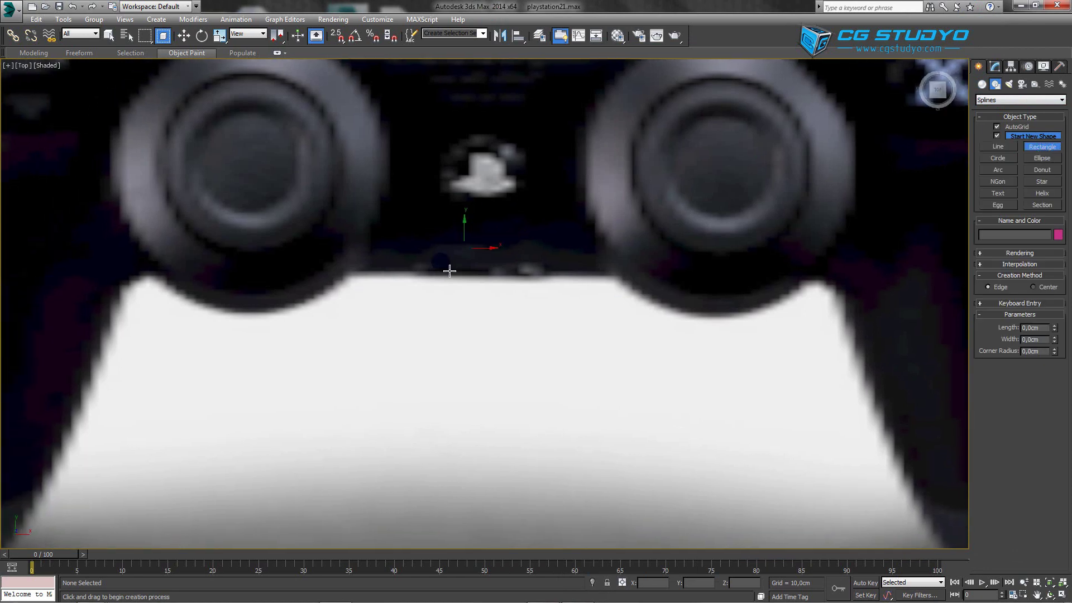
{"action": "scroll", "coordinate": [426, 272], "scroll_direction": "up", "scroll_amount": 2}
{"action": "left_click_drag", "start_coordinate": [412, 259], "coordinate": [577, 301]}
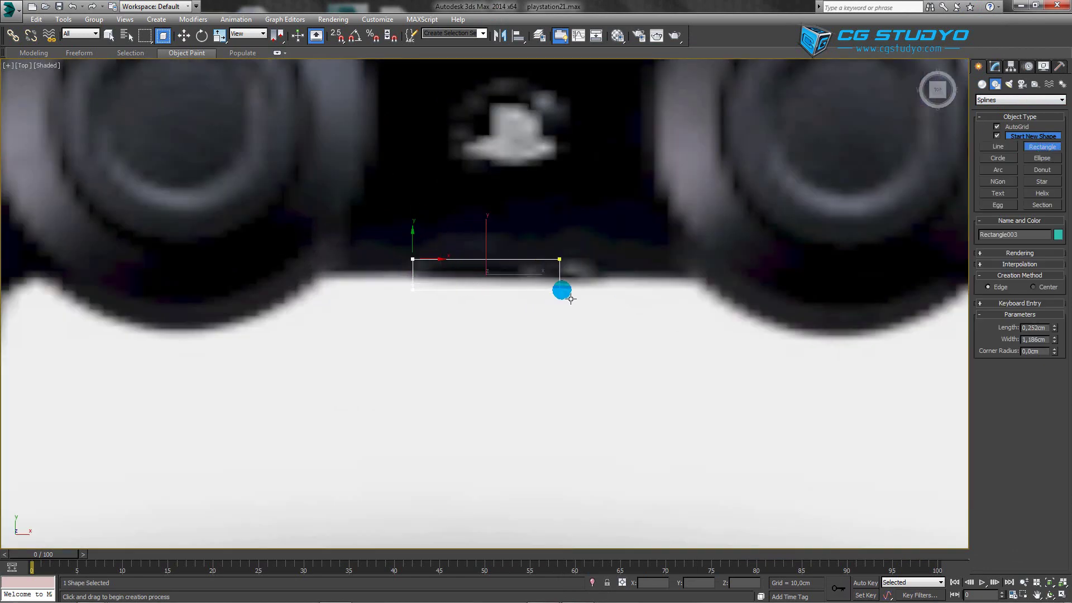
{"action": "scroll", "coordinate": [576, 301], "scroll_direction": "down", "scroll_amount": 2}
{"action": "key", "text": "w"}
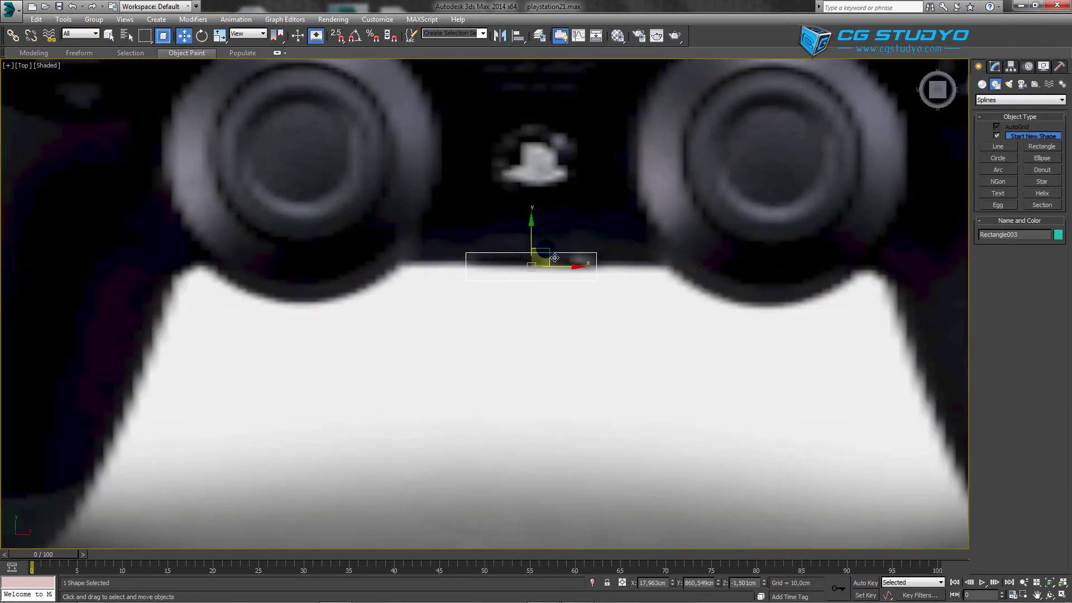
{"action": "left_click_drag", "start_coordinate": [535, 244], "coordinate": [535, 216]}
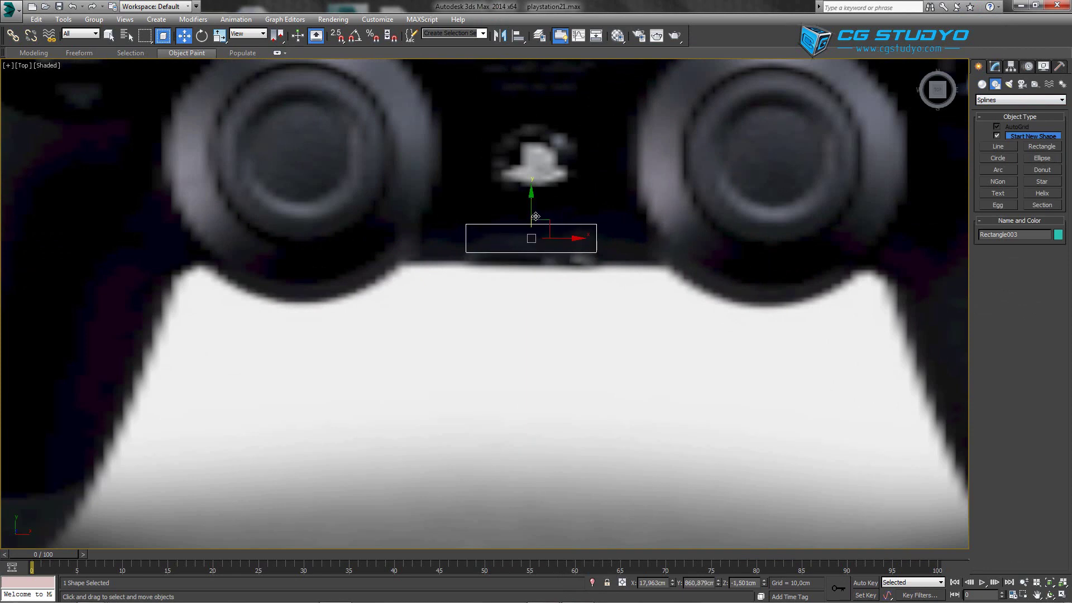
{"action": "scroll", "coordinate": [535, 216], "scroll_direction": "down", "scroll_amount": 3}
{"action": "scroll", "coordinate": [535, 216], "scroll_direction": "up", "scroll_amount": 4}
{"action": "scroll", "coordinate": [536, 216], "scroll_direction": "down", "scroll_amount": 1}
- Add an Edit Spline modifier to the rectangle and work at Vertex level
{"action": "left_click", "coordinate": [995, 66]}
{"action": "left_click", "coordinate": [1061, 97]}
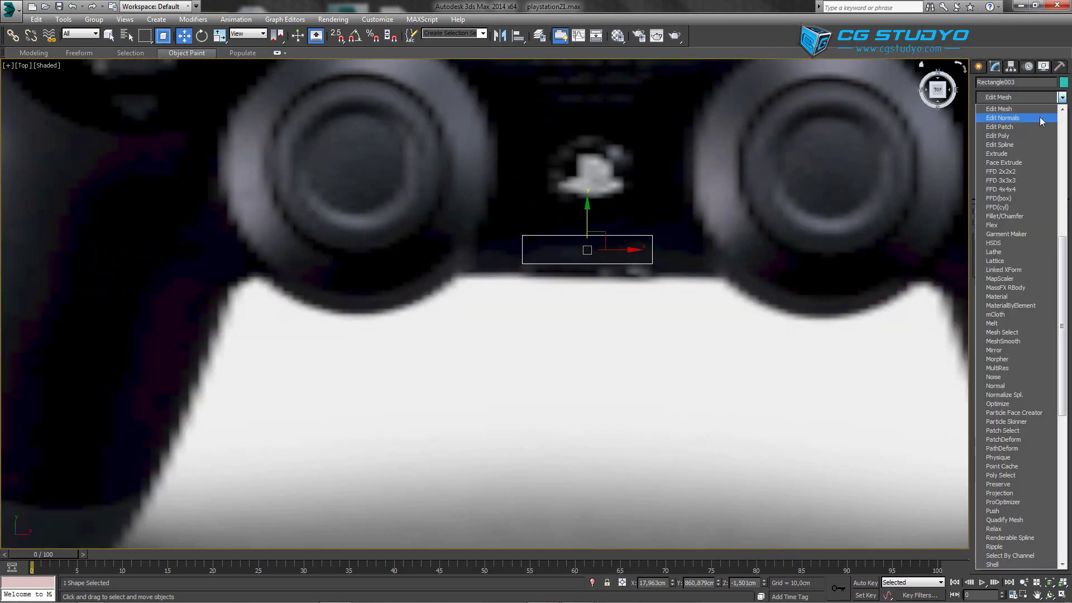
{"action": "left_click", "coordinate": [1013, 145]}
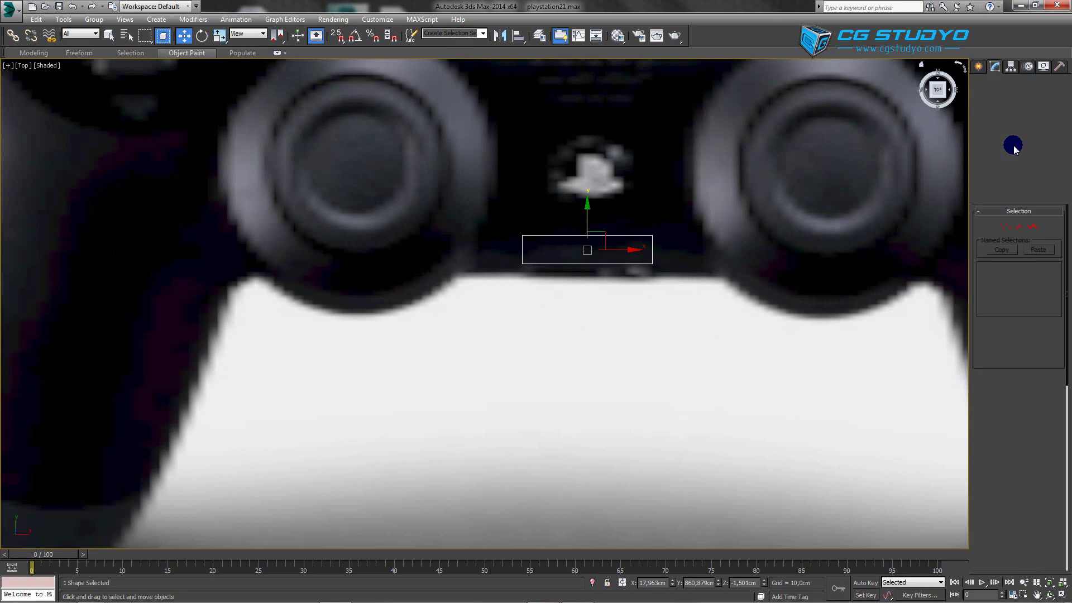
{"action": "left_click", "coordinate": [1005, 226]}
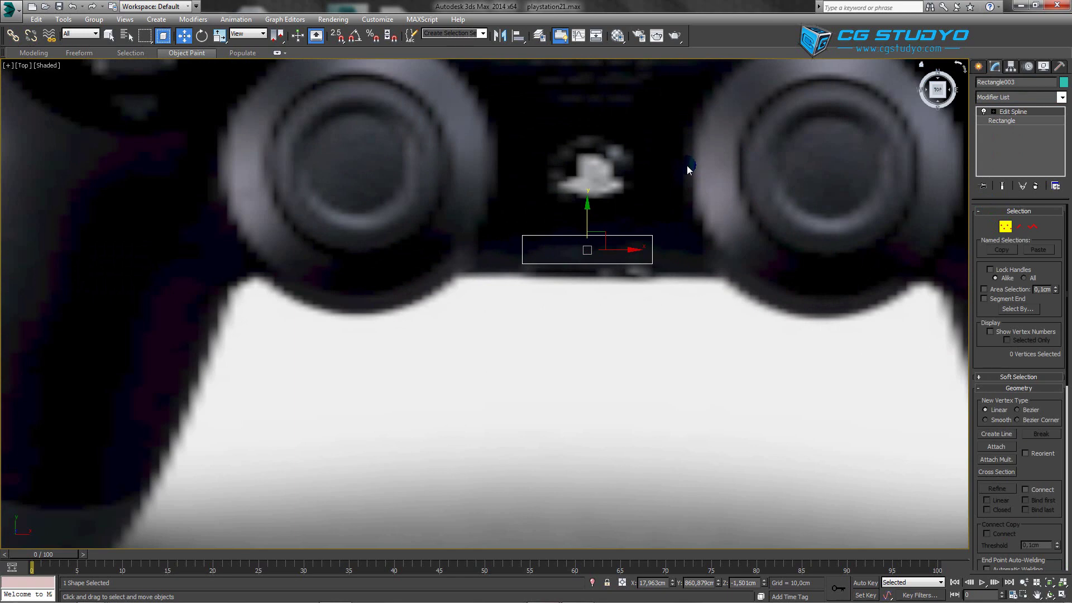
{"action": "scroll", "coordinate": [681, 208], "scroll_direction": "up", "scroll_amount": 2}
- Fillet all four corners of the rectangle into a rounded pill outline
{"action": "mouse_move", "coordinate": [669, 218]}
{"action": "left_mouse_down"}
{"action": "mouse_move", "coordinate": [507, 284]}
{"action": "mouse_move", "coordinate": [446, 293]}
{"action": "left_mouse_up"}
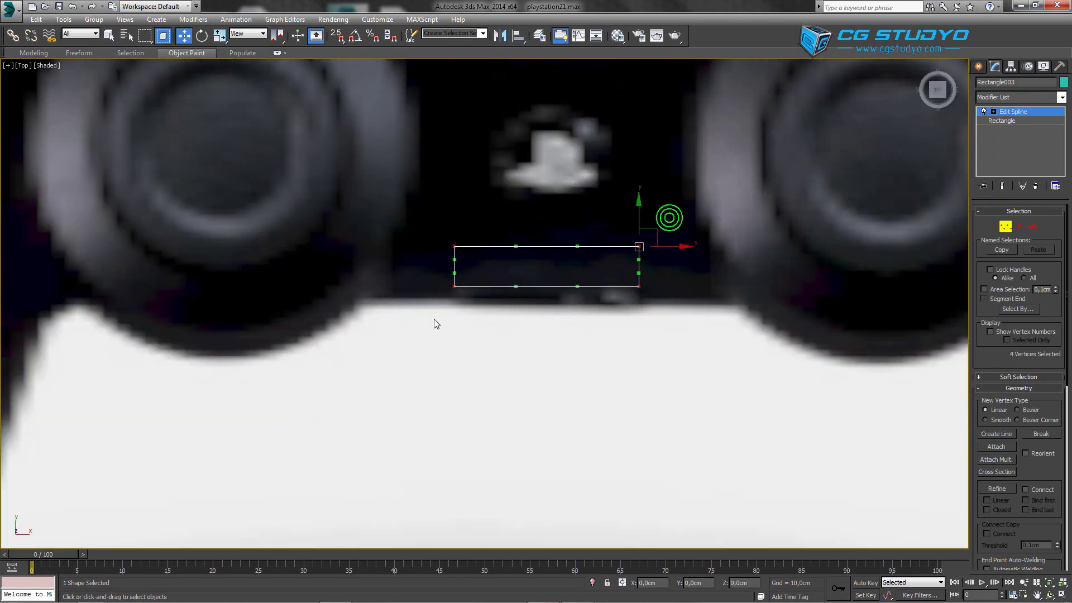
{"action": "middle_click_drag", "start_coordinate": [476, 301], "coordinate": [529, 275]}
{"action": "scroll", "coordinate": [528, 276], "scroll_direction": "up", "scroll_amount": 2}
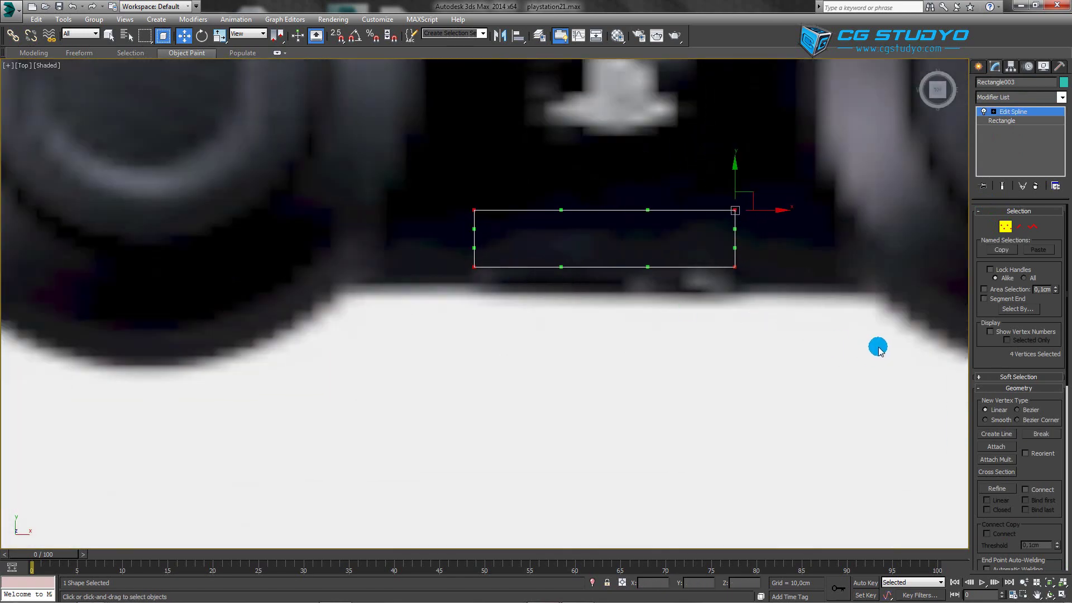
{"action": "scroll", "coordinate": [953, 404], "scroll_direction": "down", "scroll_amount": 2}
{"action": "scroll", "coordinate": [1016, 446], "scroll_direction": "down", "scroll_amount": 5}
{"action": "left_click", "coordinate": [995, 524]}
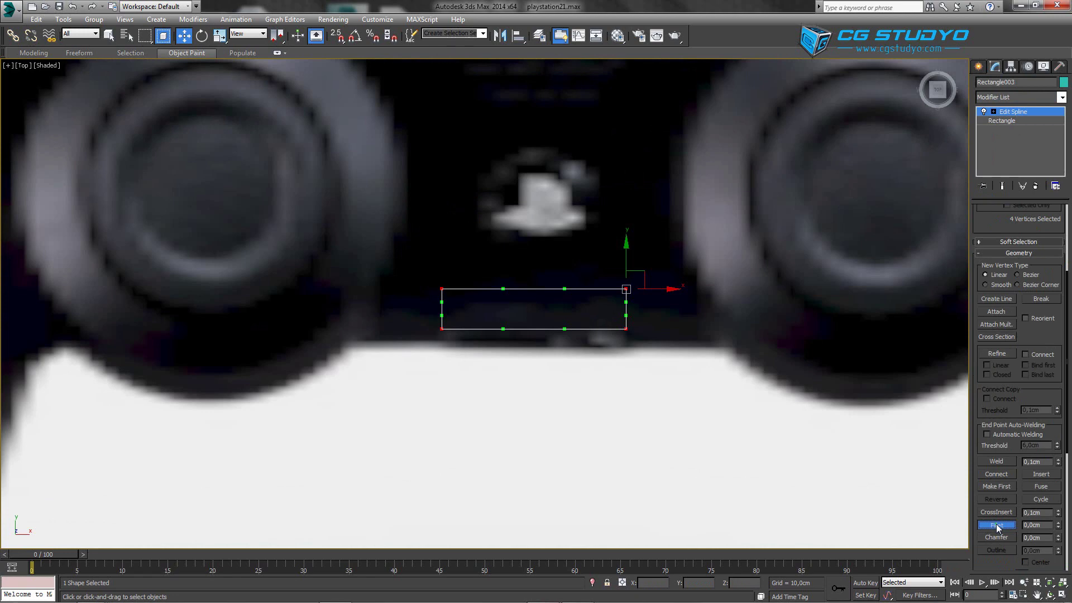
{"action": "left_click_drag", "start_coordinate": [626, 289], "coordinate": [636, 266]}
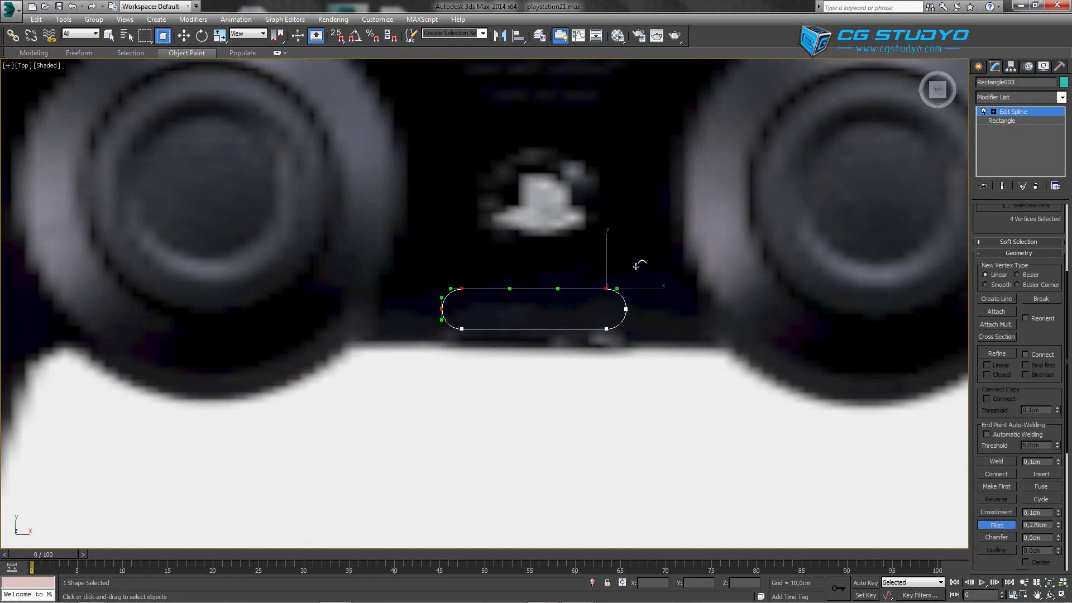
{"action": "scroll", "coordinate": [605, 296], "scroll_direction": "up", "scroll_amount": 5}
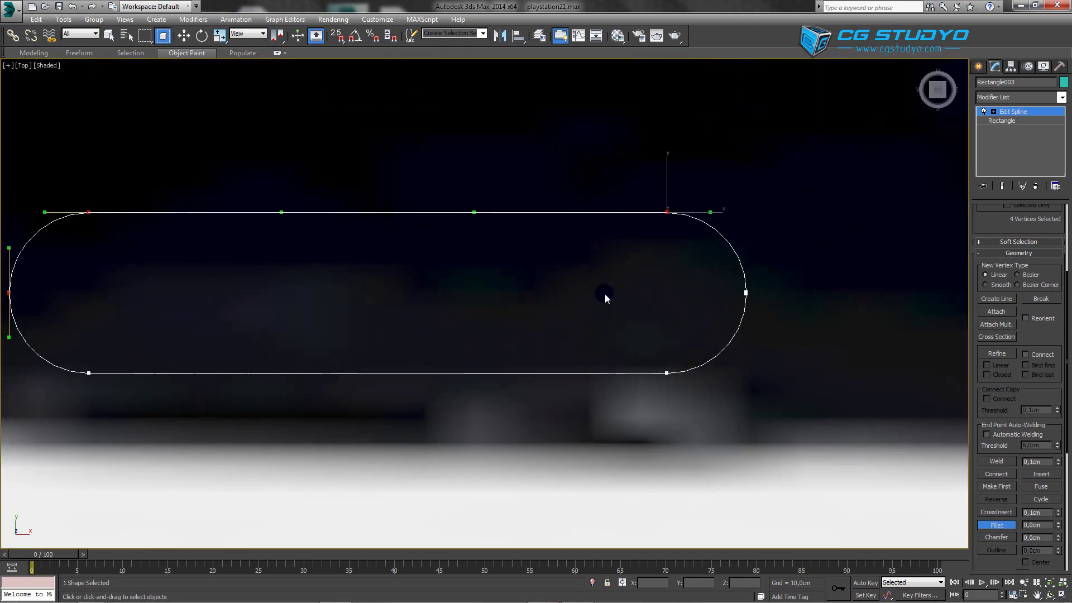
{"action": "scroll", "coordinate": [670, 293], "scroll_direction": "down", "scroll_amount": 1}
{"action": "scroll", "coordinate": [670, 292], "scroll_direction": "down", "scroll_amount": 4}
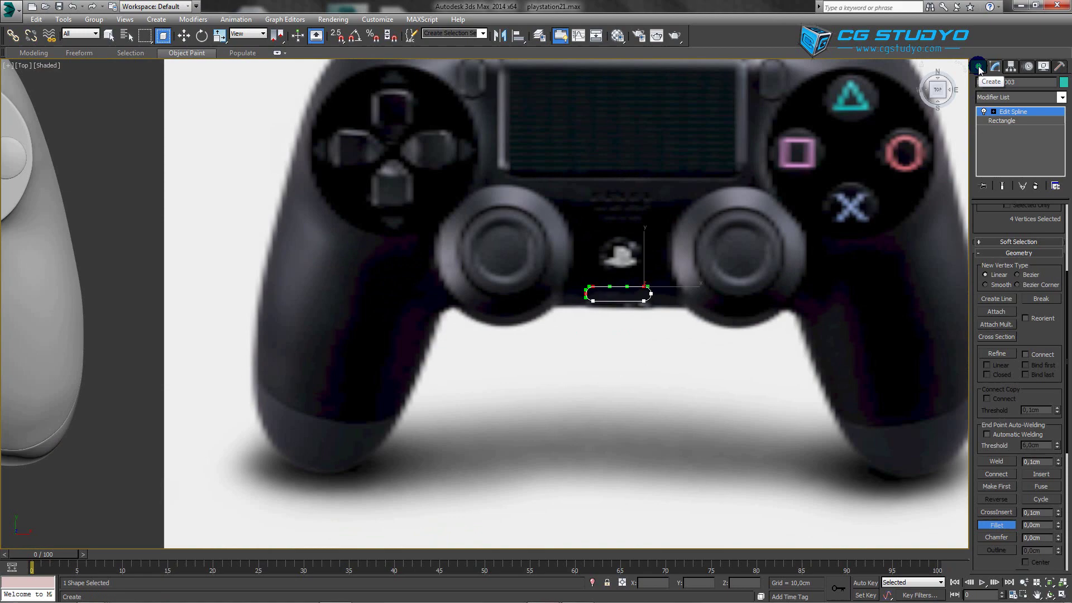
- Orbit around the pill outline to see it in depth
{"action": "left_click", "coordinate": [978, 67]}
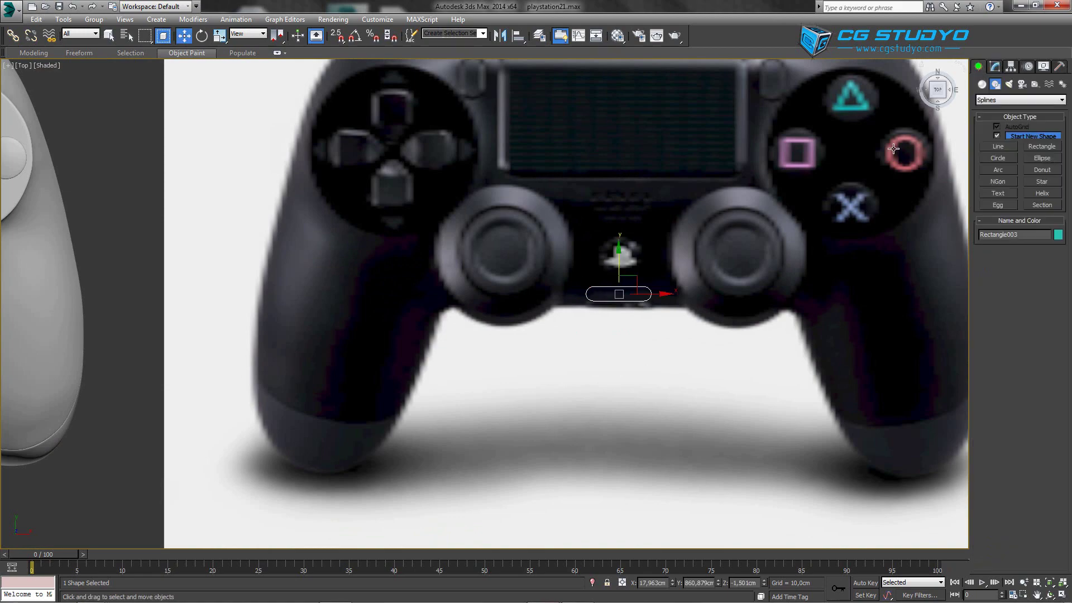
{"action": "scroll", "coordinate": [762, 240], "scroll_direction": "down", "scroll_amount": 4}
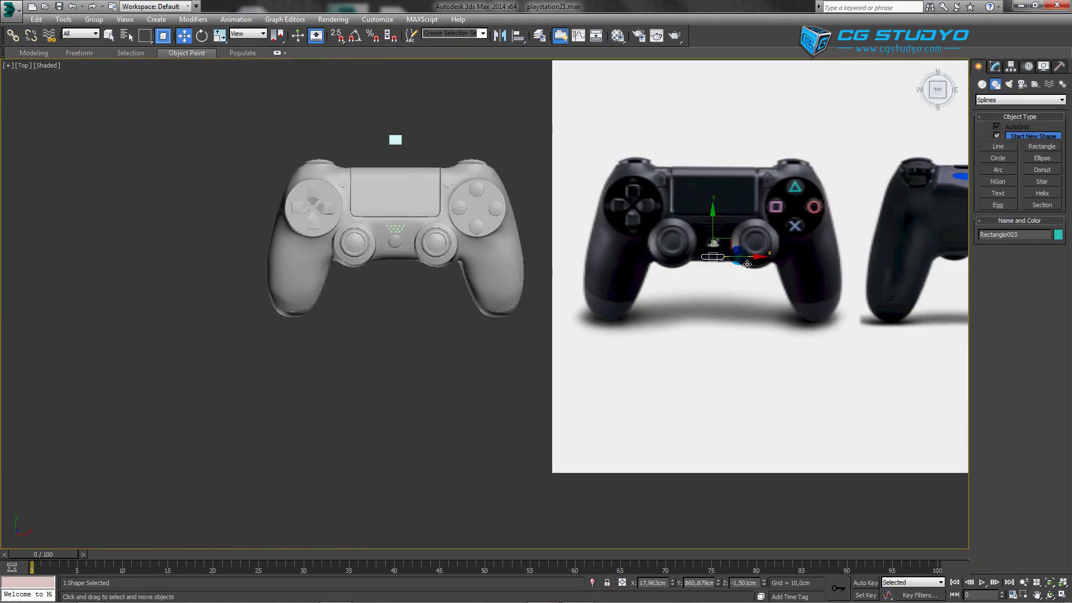
{"action": "middle_click_drag", "start_coordinate": [753, 260], "coordinate": [515, 263], "text": "alt"}
{"action": "scroll", "coordinate": [525, 380], "scroll_direction": "up", "scroll_amount": 5}
{"action": "scroll", "coordinate": [522, 332], "scroll_direction": "up", "scroll_amount": 3}
{"action": "scroll", "coordinate": [523, 332], "scroll_direction": "down", "scroll_amount": 3}
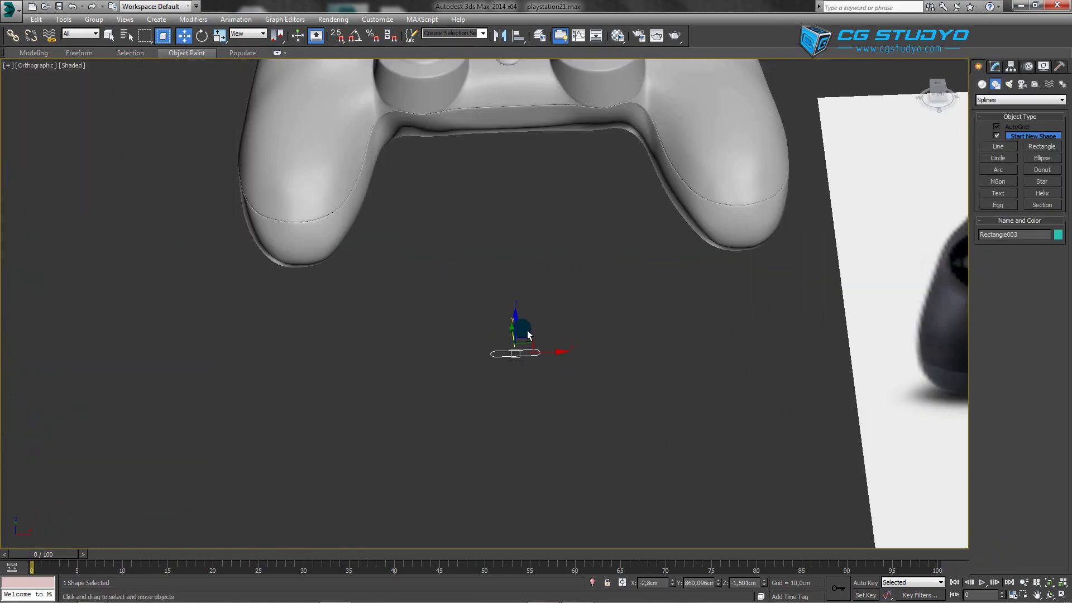
{"action": "scroll", "coordinate": [527, 332], "scroll_direction": "down", "scroll_amount": 3}
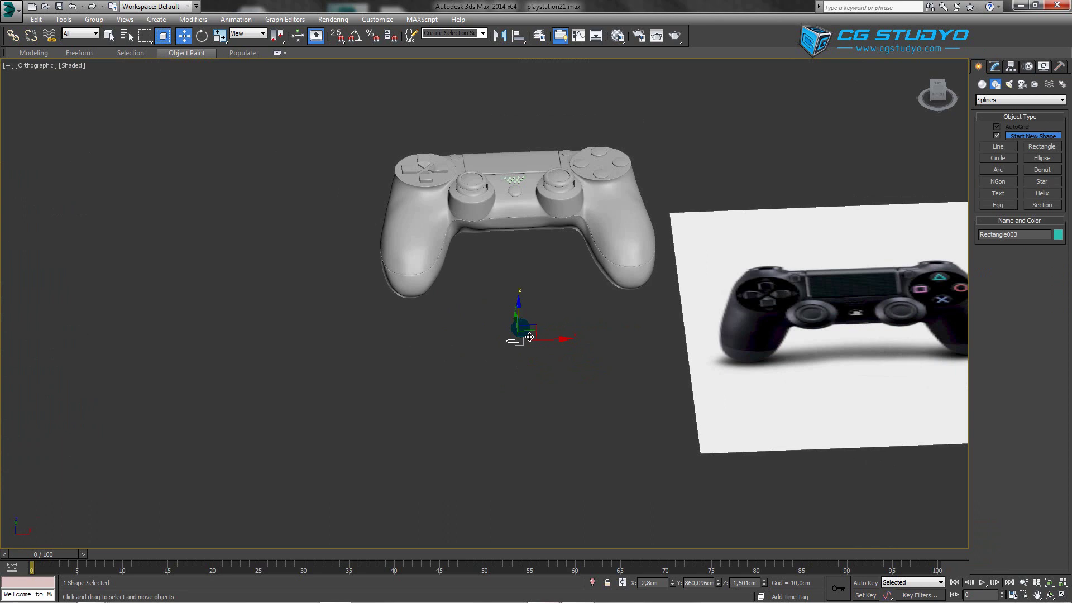
- In the Front view, rotate the pill outline -20° upright with Angle Snap on
{"action": "left_click", "coordinate": [937, 94]}
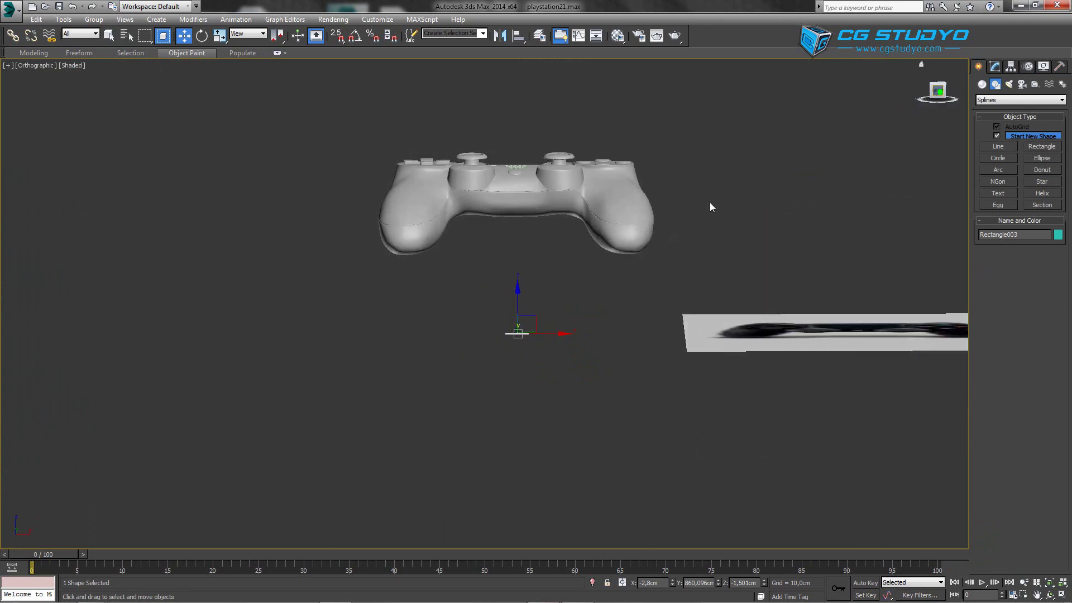
{"action": "key", "text": "f"}
{"action": "scroll", "coordinate": [563, 296], "scroll_direction": "up", "scroll_amount": 2}
{"action": "key", "text": "e"}
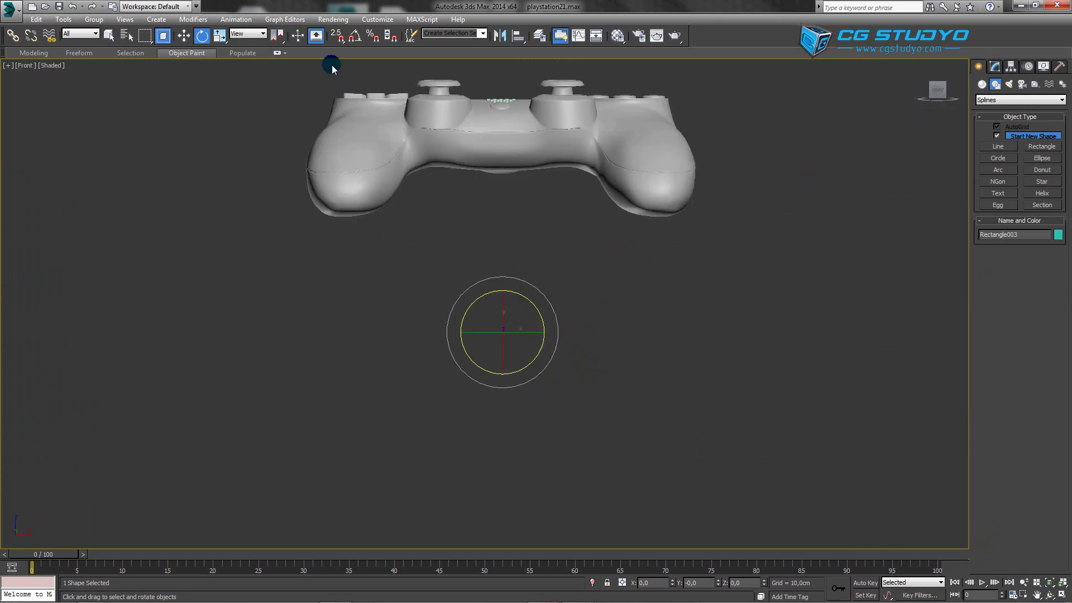
{"action": "left_click", "coordinate": [355, 38]}
{"action": "left_click_drag", "start_coordinate": [503, 351], "coordinate": [514, 318]}
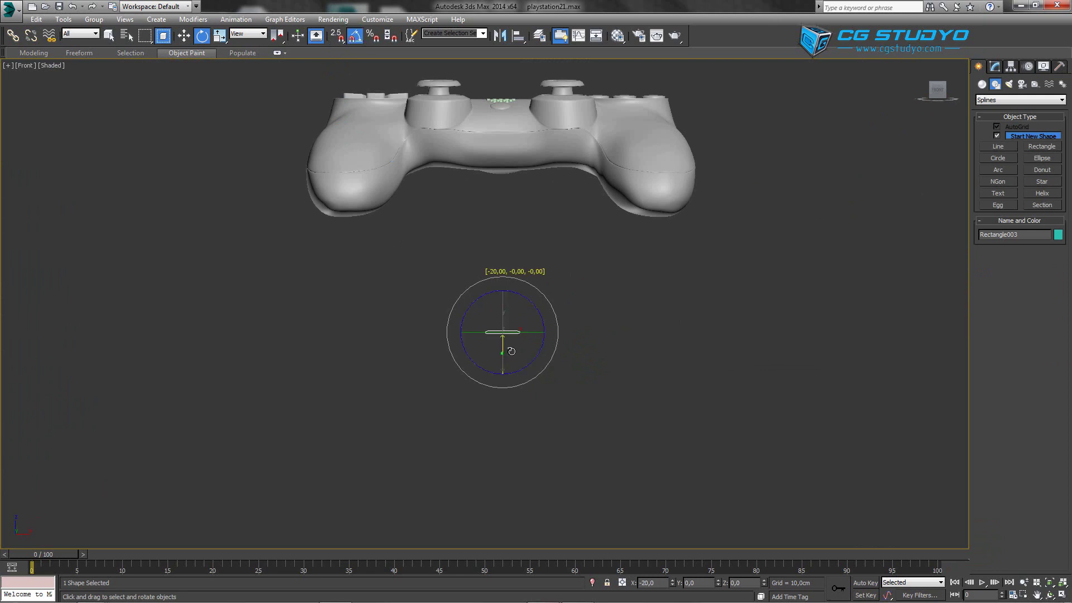
- Move the pill outline onto the controller's front edge below the PS button, checking the reference photo
{"action": "key", "text": "w"}
{"action": "scroll", "coordinate": [539, 199], "scroll_direction": "up", "scroll_amount": 3}
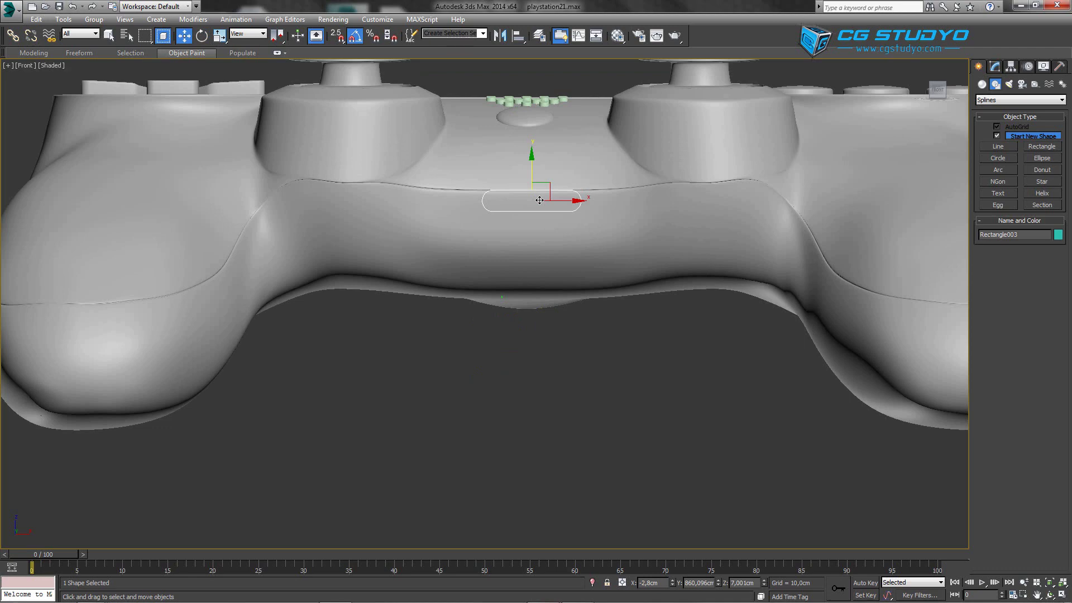
{"action": "left_click_drag", "start_coordinate": [539, 200], "coordinate": [536, 181]}
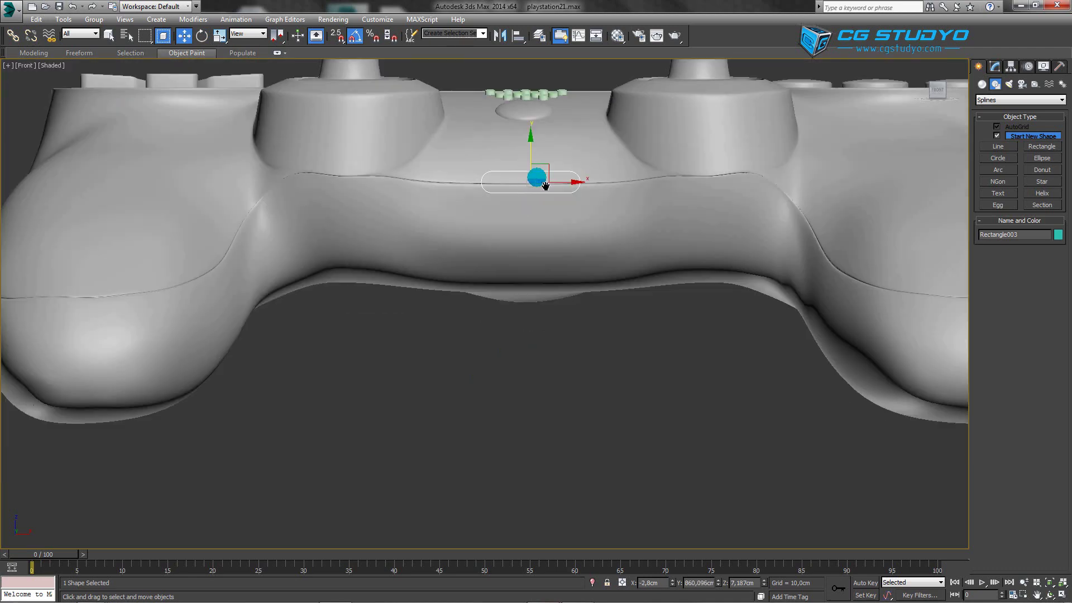
{"action": "middle_click_drag", "start_coordinate": [531, 181], "coordinate": [560, 189]}
{"action": "left_click", "coordinate": [547, 593]}
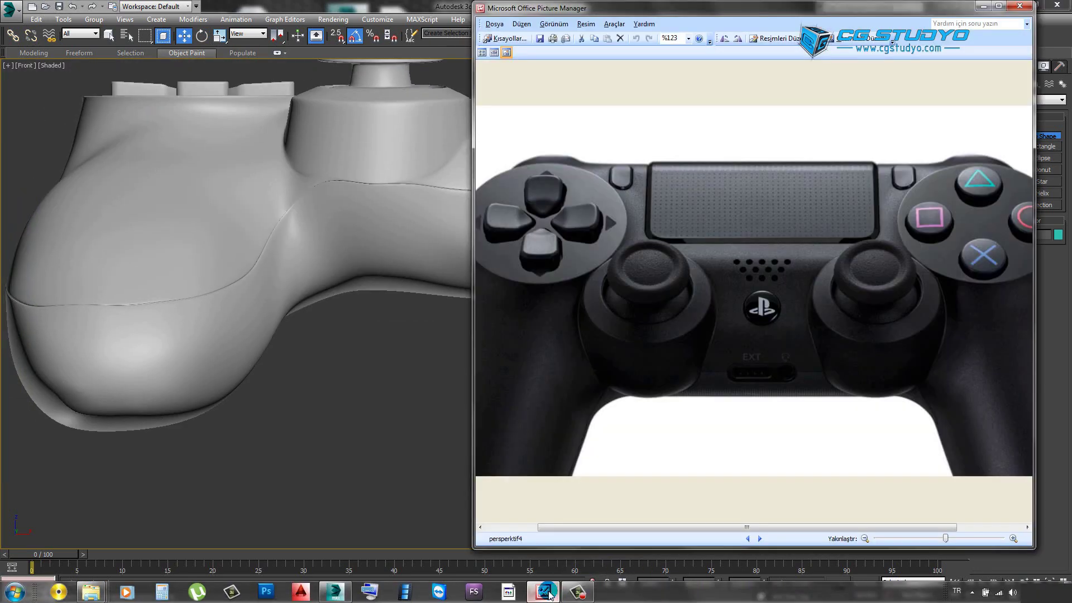
{"action": "left_click", "coordinate": [550, 595]}
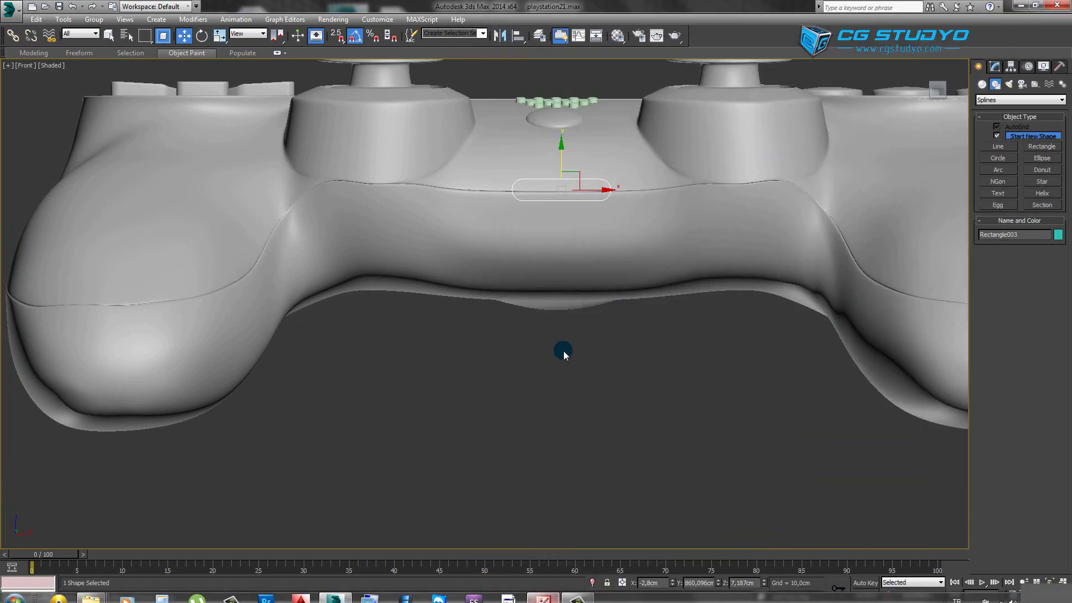
{"action": "scroll", "coordinate": [569, 358], "scroll_direction": "up", "scroll_amount": 2}
{"action": "scroll", "coordinate": [569, 251], "scroll_direction": "up", "scroll_amount": 3}
{"action": "scroll", "coordinate": [572, 223], "scroll_direction": "down", "scroll_amount": 5}
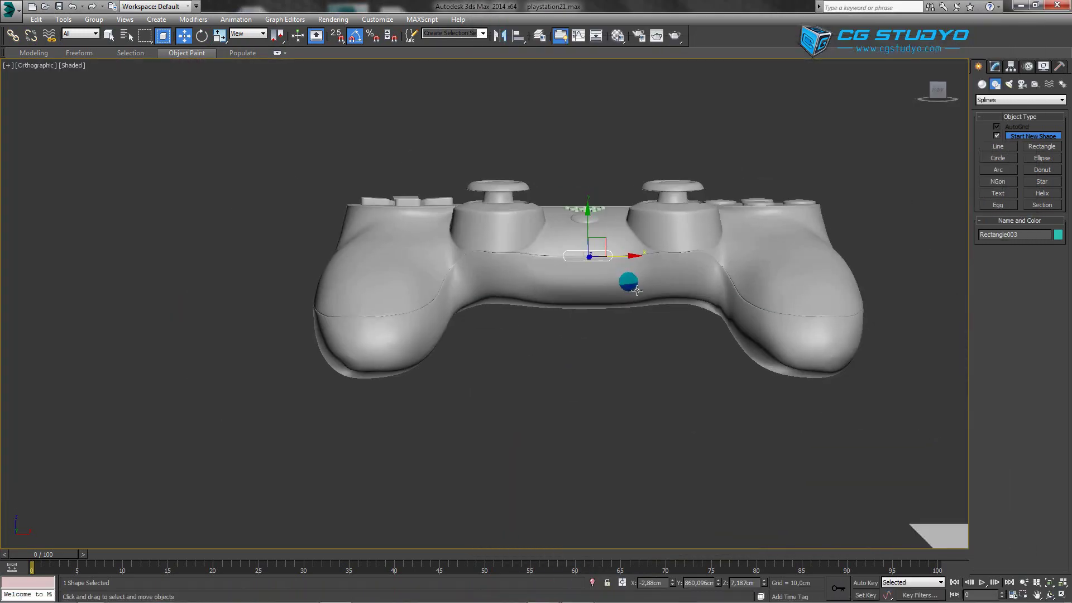
{"action": "mouse_move", "coordinate": [626, 282]}
{"action": "middle_mouse_down", "text": "alt"}
{"action": "mouse_move", "coordinate": [641, 350]}
{"action": "mouse_move", "coordinate": [631, 342]}
{"action": "middle_mouse_up", "text": "alt"}
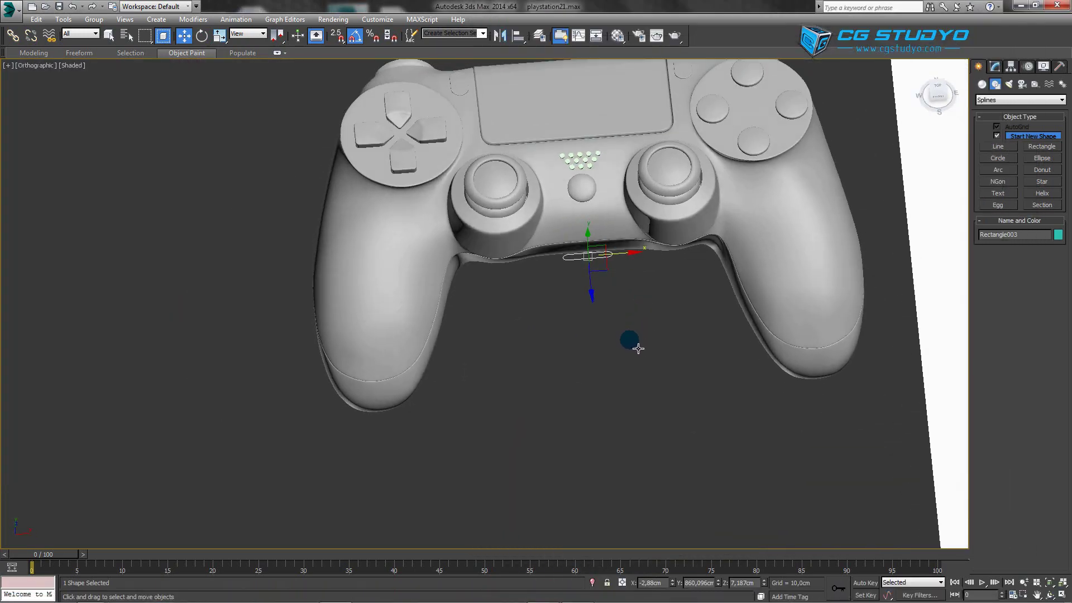
- Extrude Rectangle003 0,6cm into a solid teal piece and orbit to inspect it
{"action": "left_click", "coordinate": [995, 66]}
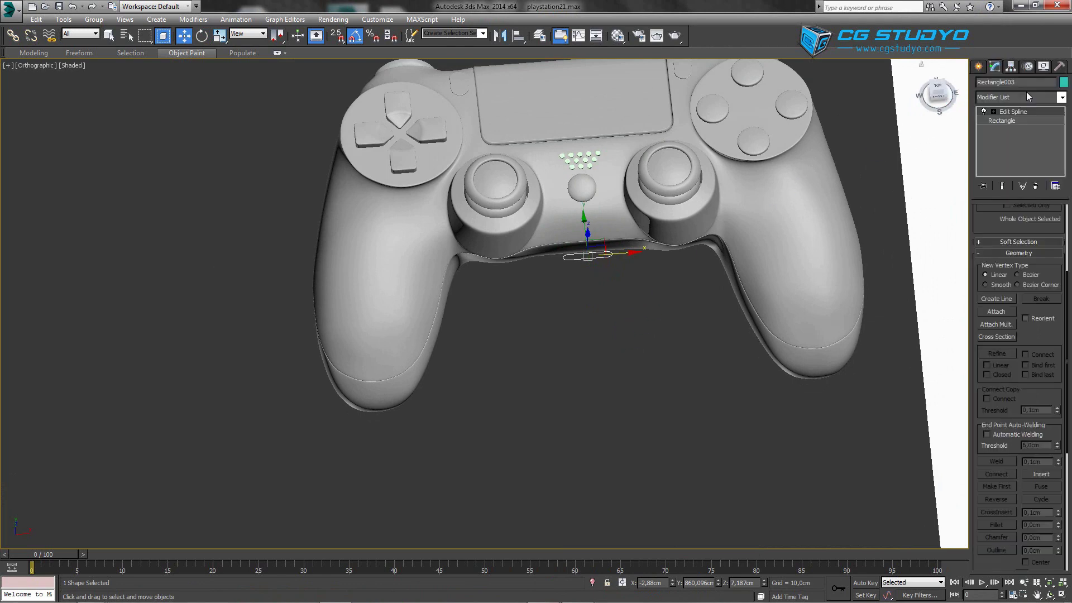
{"action": "left_click", "coordinate": [1061, 97]}
{"action": "scroll", "coordinate": [1019, 167], "scroll_direction": "down", "scroll_amount": 4}
{"action": "scroll", "coordinate": [1019, 167], "scroll_direction": "down", "scroll_amount": 2}
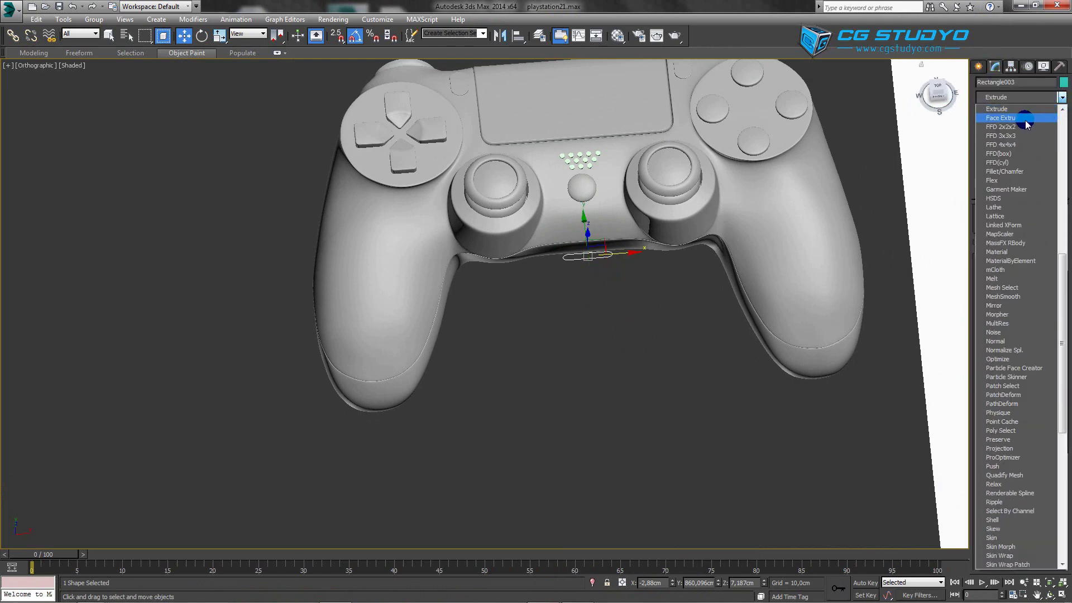
{"action": "left_click", "coordinate": [1017, 112]}
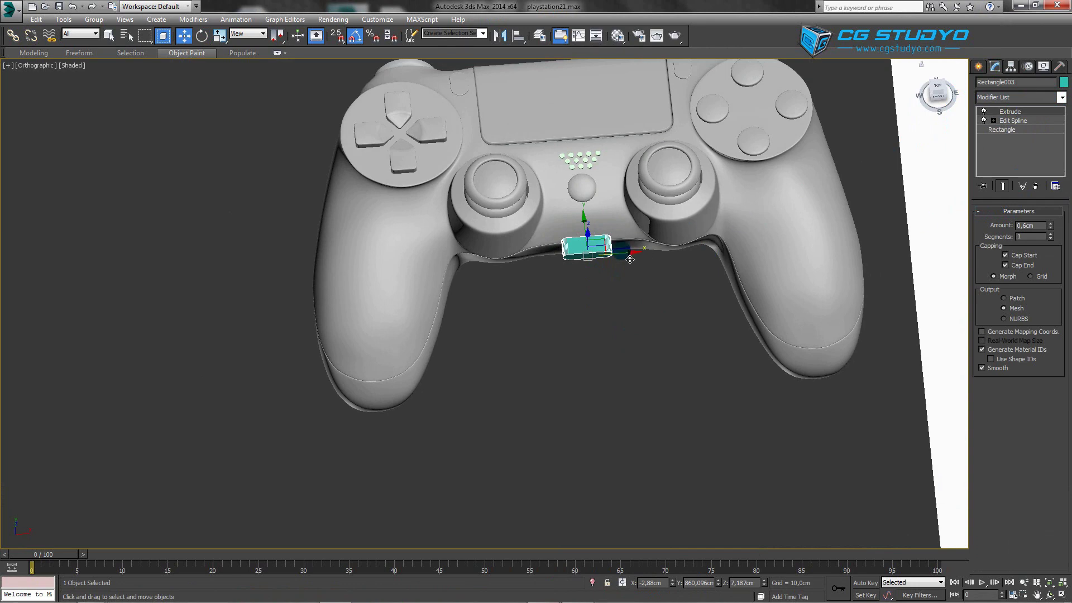
{"action": "middle_click_drag", "start_coordinate": [623, 251], "coordinate": [711, 220], "text": "alt"}
{"action": "left_click", "coordinate": [978, 66]}
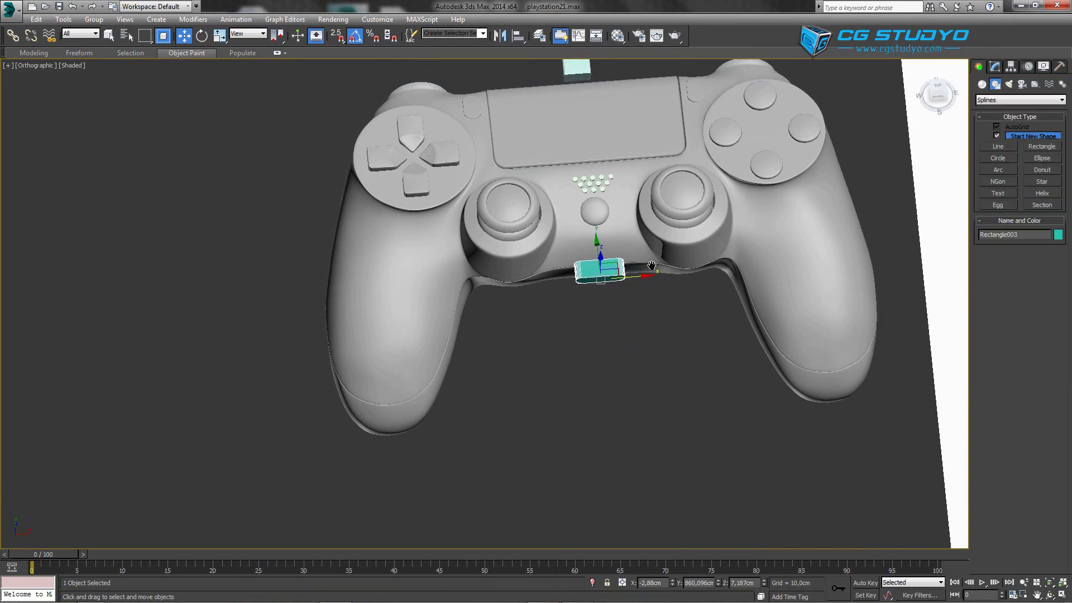
{"action": "mouse_move", "coordinate": [586, 252]}
{"action": "middle_mouse_down", "text": "alt"}
{"action": "mouse_move", "coordinate": [621, 275]}
{"action": "mouse_move", "coordinate": [587, 265]}
{"action": "middle_mouse_up", "text": "alt"}
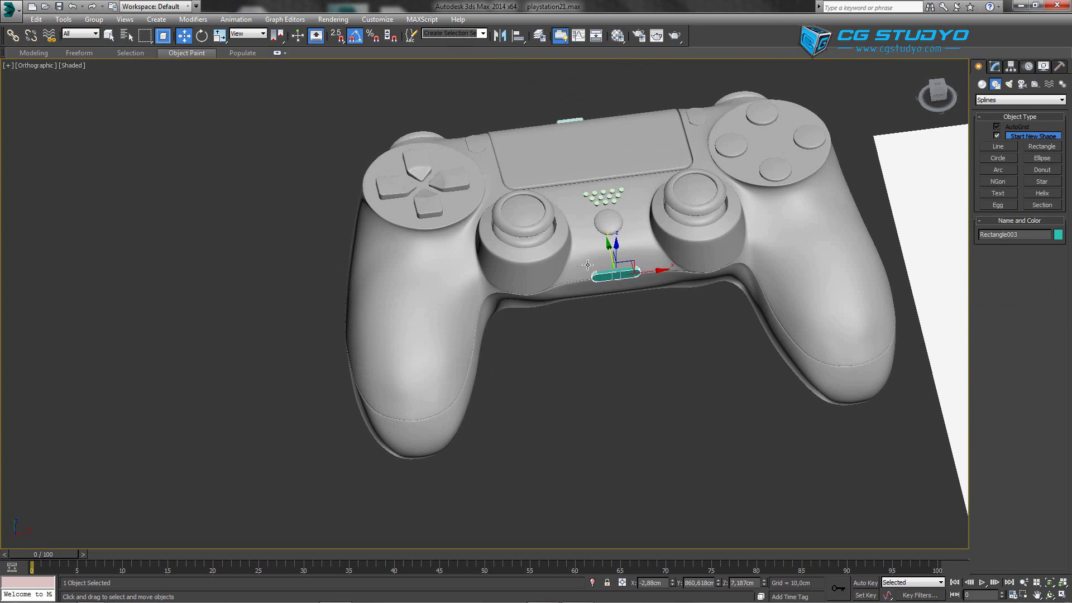
{"action": "mouse_move", "coordinate": [587, 265]}
{"action": "middle_mouse_down", "text": "alt"}
{"action": "mouse_move", "coordinate": [581, 282]}
{"action": "mouse_move", "coordinate": [508, 278]}
{"action": "mouse_move", "coordinate": [574, 354]}
{"action": "mouse_move", "coordinate": [344, 346]}
{"action": "middle_mouse_up", "text": "alt"}
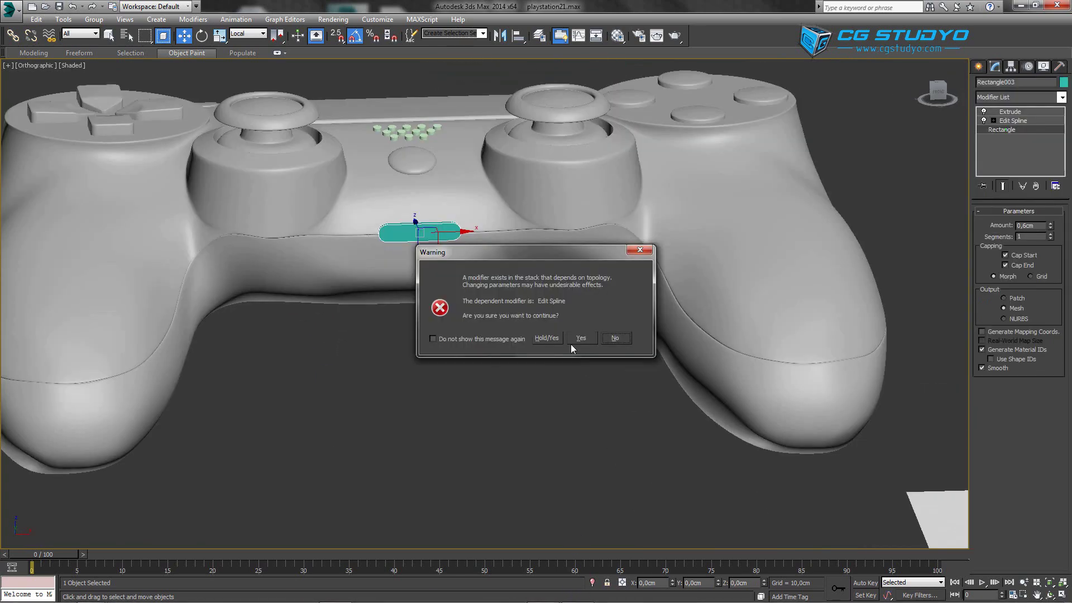
- Change Rectangle003's base Length from 0,47cm to 0,8cm, keeping the fillet and extrusion
{"action": "left_click", "coordinate": [570, 342]}
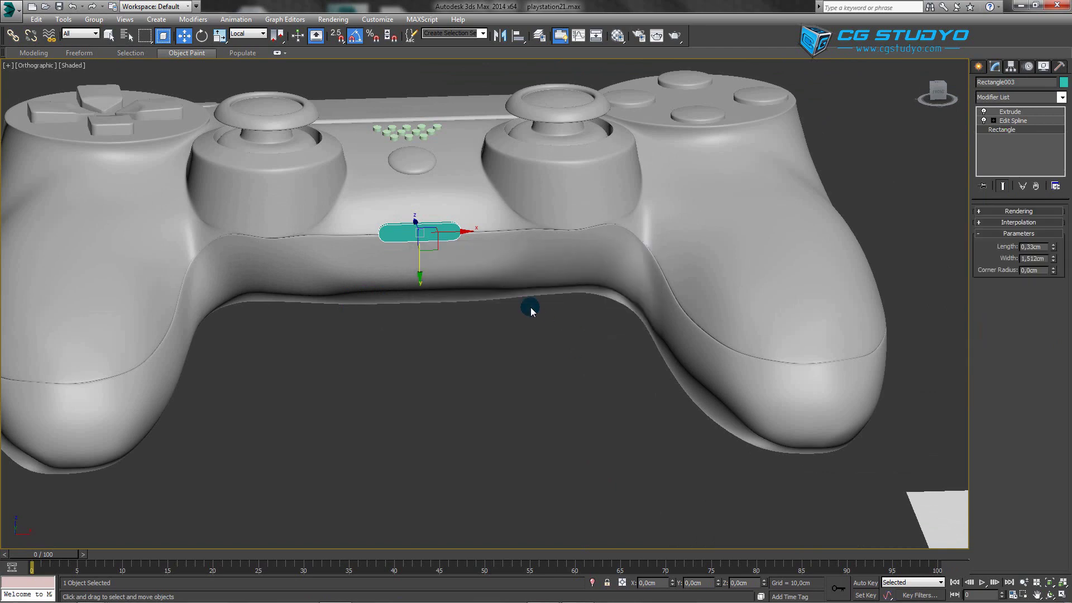
{"action": "scroll", "coordinate": [594, 287], "scroll_direction": "up", "scroll_amount": 3}
{"action": "scroll", "coordinate": [594, 287], "scroll_direction": "up", "scroll_amount": 2}
{"action": "double_click", "coordinate": [1032, 249]}
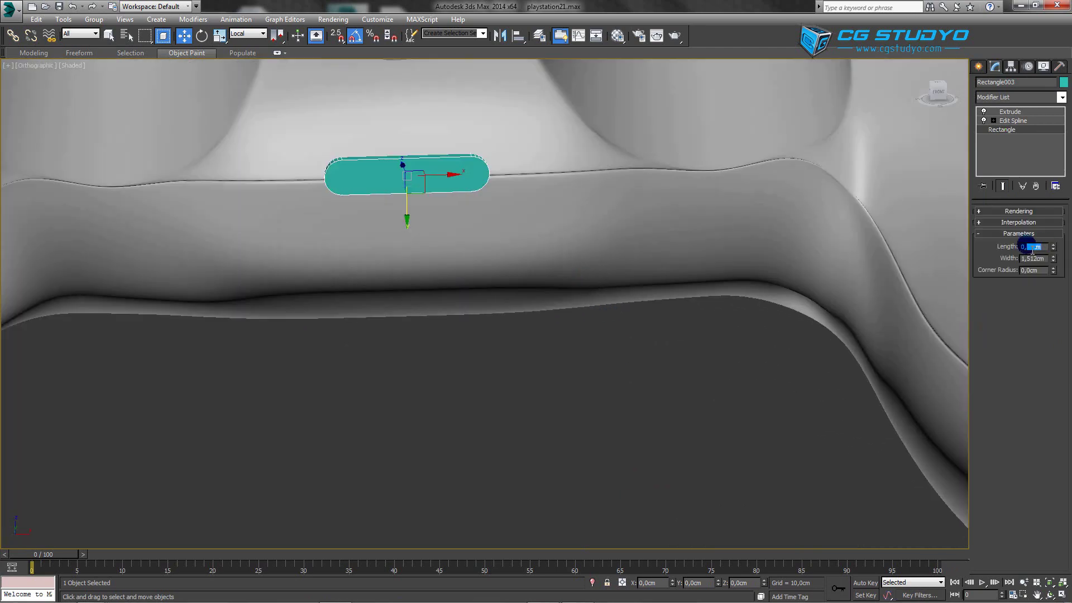
{"action": "type", "text": "0,4"}
{"action": "left_click", "coordinate": [1003, 114]}
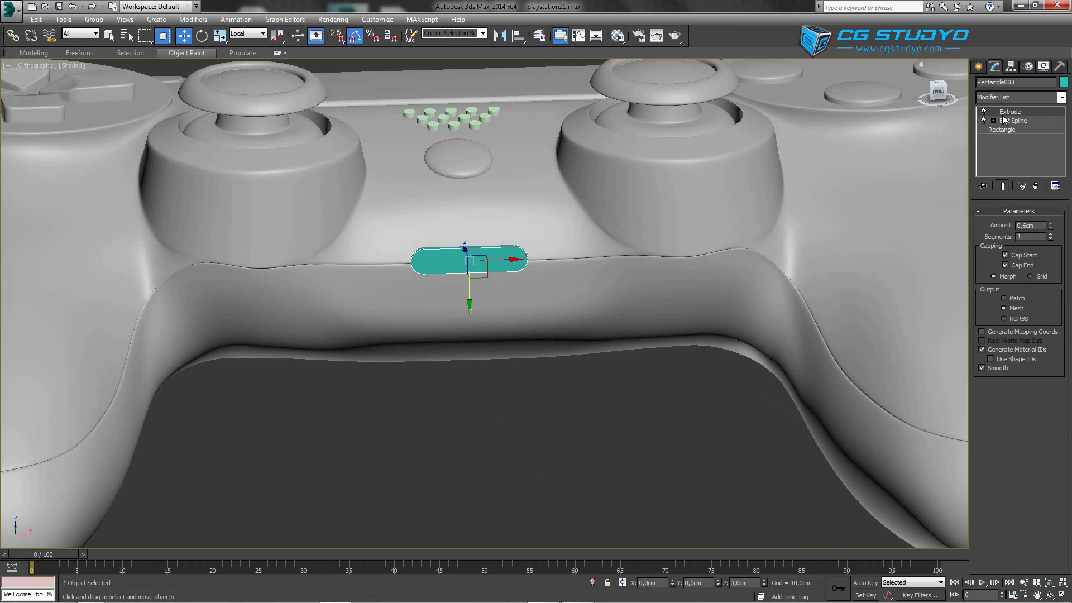
{"action": "left_click", "coordinate": [984, 121]}
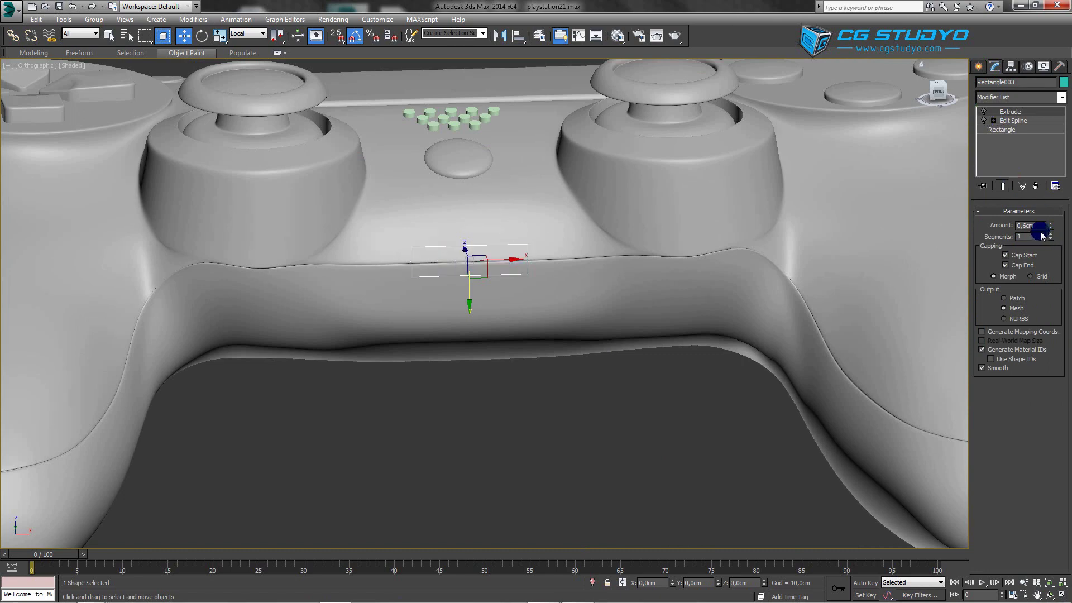
{"action": "left_click", "coordinate": [999, 130]}
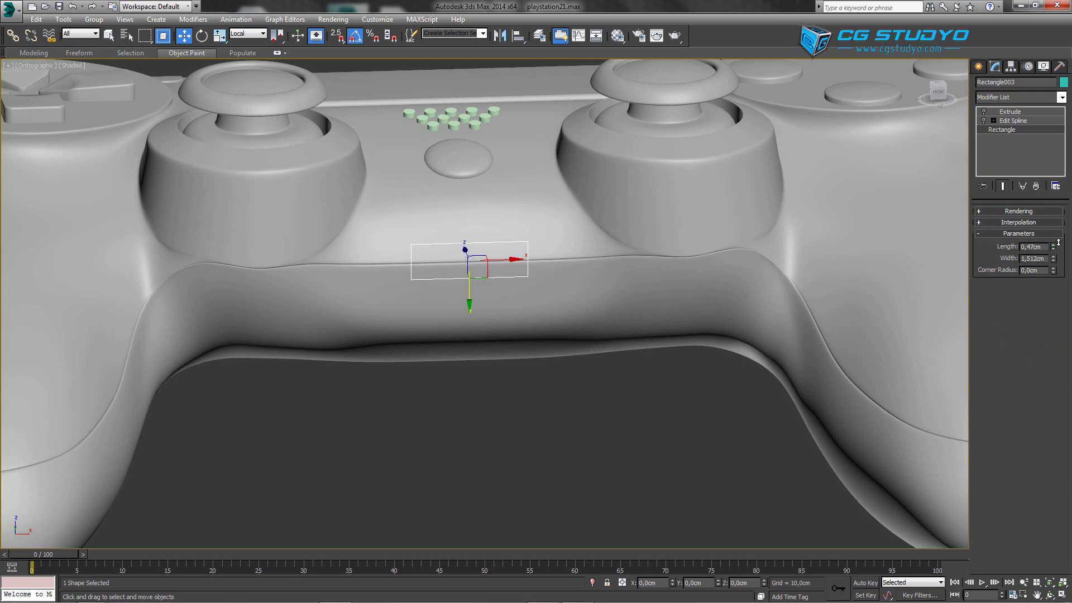
{"action": "left_click_drag", "start_coordinate": [1058, 242], "coordinate": [1048, 227]}
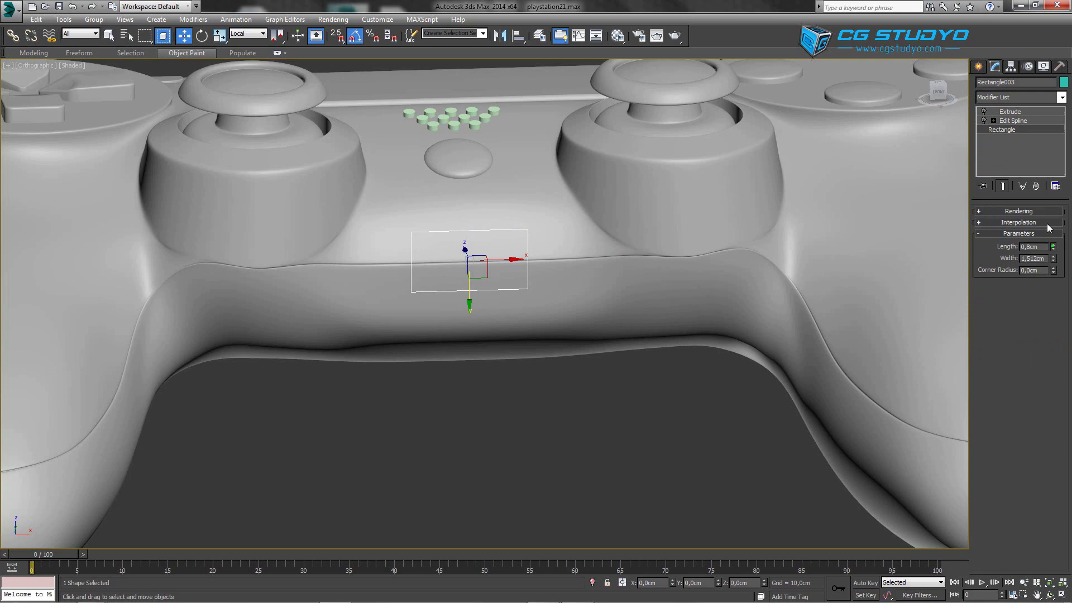
{"action": "left_click", "coordinate": [984, 120]}
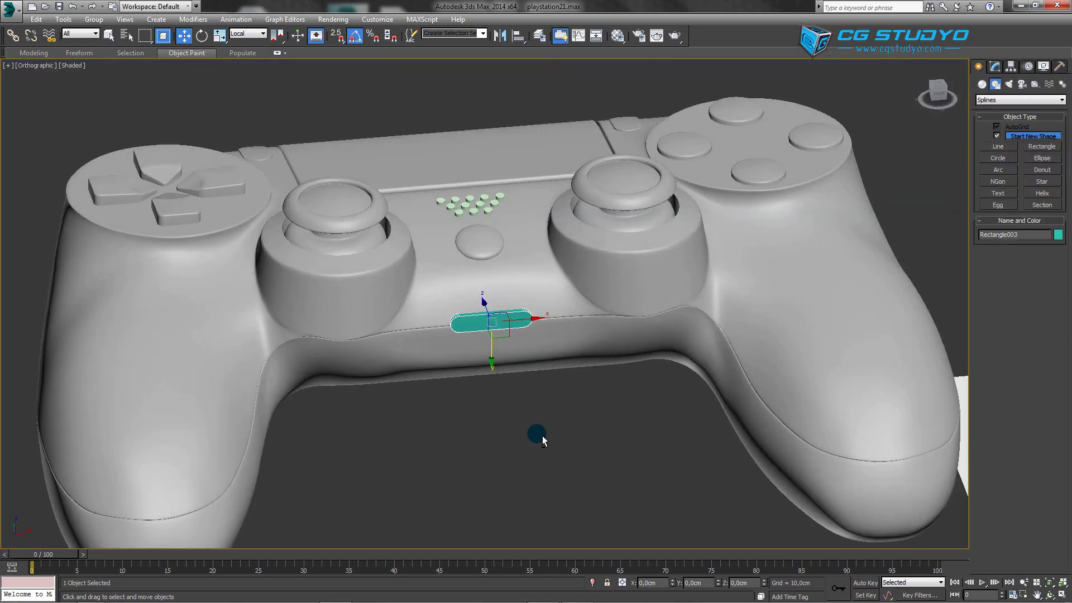
- Orbit to a front view and move the pill shape up above the controller
{"action": "mouse_move", "coordinate": [541, 436]}
{"action": "middle_mouse_down", "text": "alt"}
{"action": "mouse_move", "coordinate": [527, 437]}
{"action": "mouse_move", "coordinate": [495, 375]}
{"action": "middle_mouse_up", "text": "alt"}
{"action": "scroll", "coordinate": [562, 483], "scroll_direction": "down", "scroll_amount": 3}
{"action": "middle_click_drag", "start_coordinate": [562, 483], "coordinate": [430, 399], "text": "alt"}
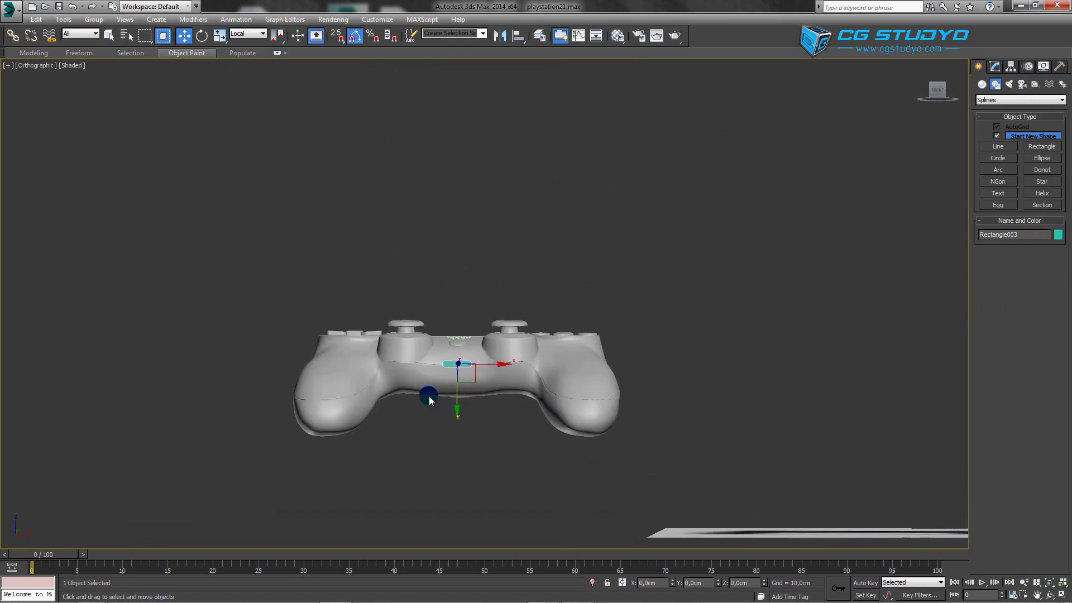
{"action": "left_click_drag", "start_coordinate": [465, 415], "coordinate": [465, 294]}
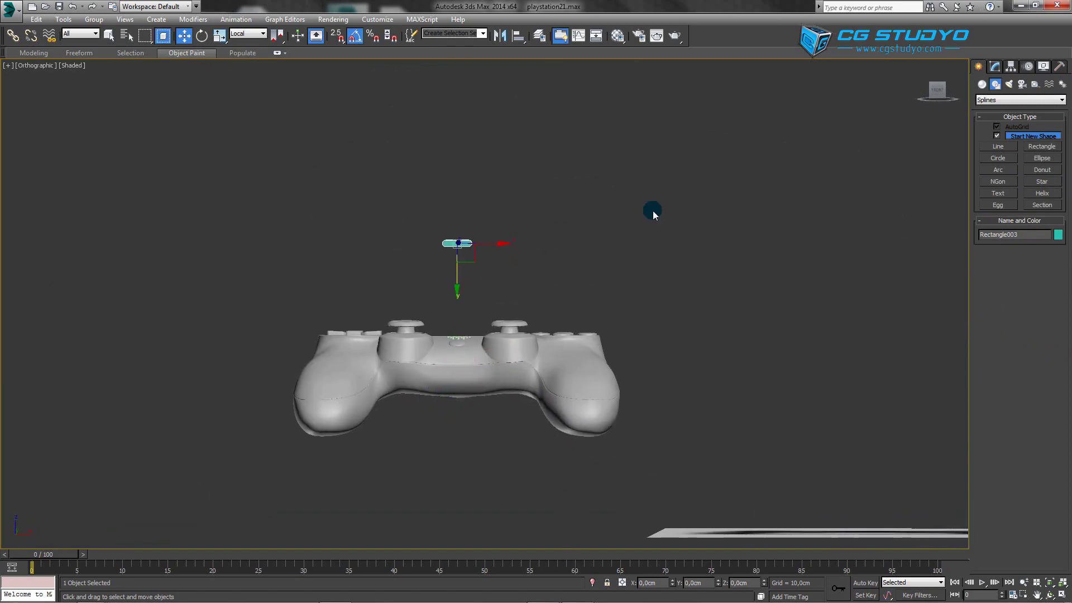
- Shift-clone the pill as an independent Copy, Rectangle004, sitting below the original
{"action": "left_click", "coordinate": [936, 91]}
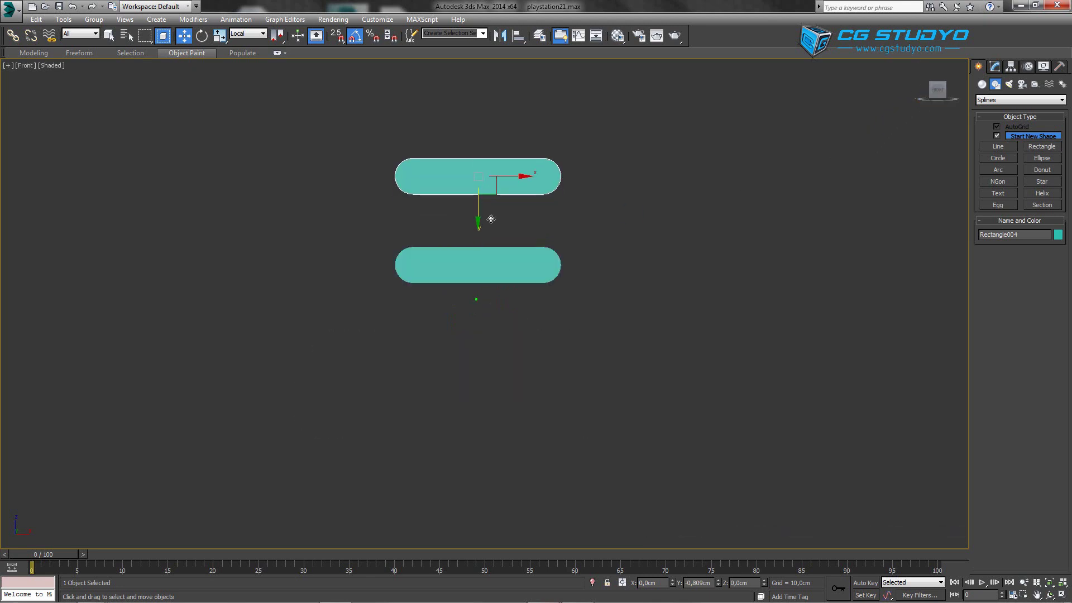
{"action": "left_click_drag", "start_coordinate": [491, 218], "coordinate": [515, 241], "text": "shift"}
{"action": "left_click", "coordinate": [486, 273]}
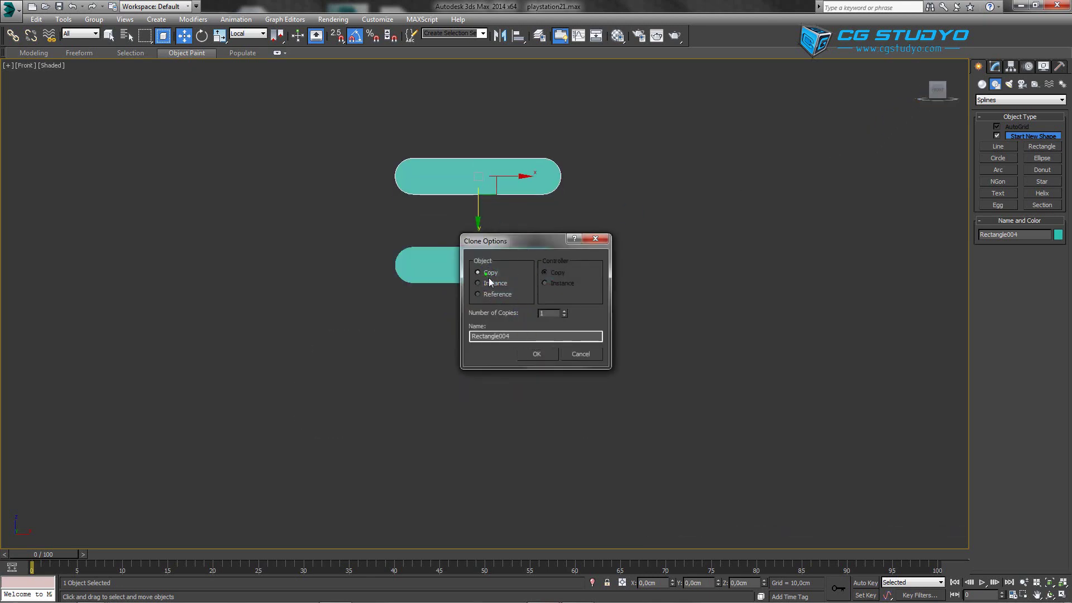
{"action": "left_click", "coordinate": [537, 354]}
{"action": "left_click", "coordinate": [995, 66]}
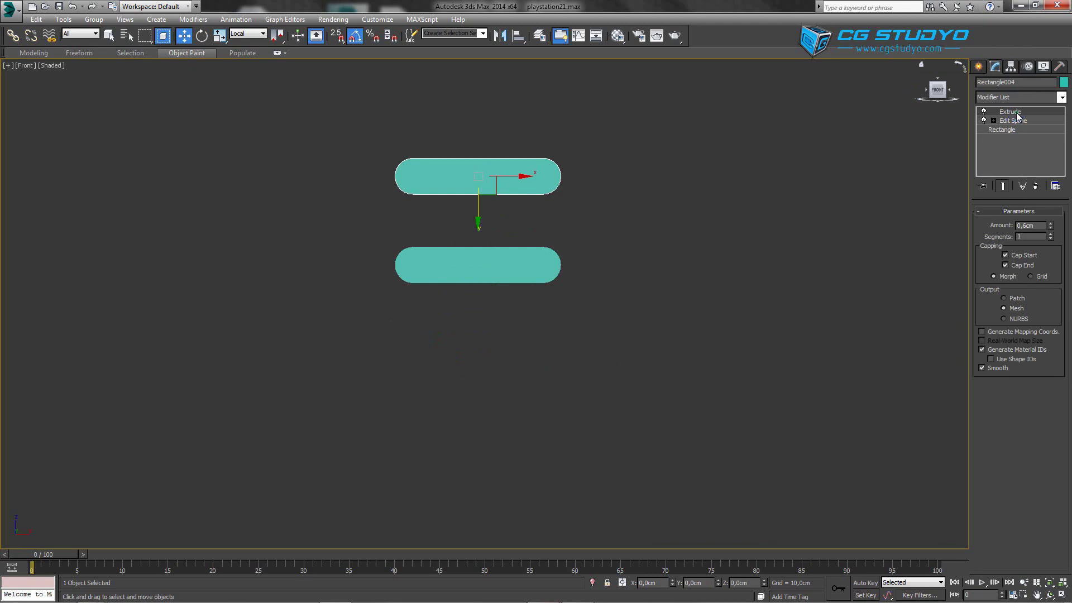
- Strip Extrude and Edit Spline from Rectangle004 and set its Length to 0,4cm
{"action": "left_click", "coordinate": [1034, 182]}
{"action": "double_click", "coordinate": [1033, 246]}
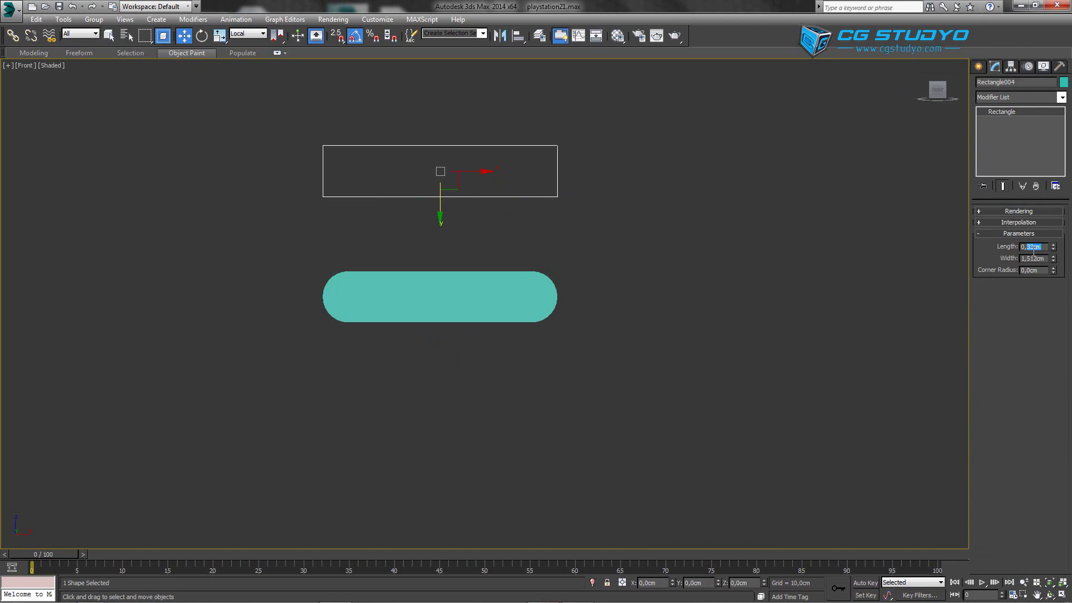
{"action": "type", "text": "0,4"}
{"action": "key", "text": "Return"}
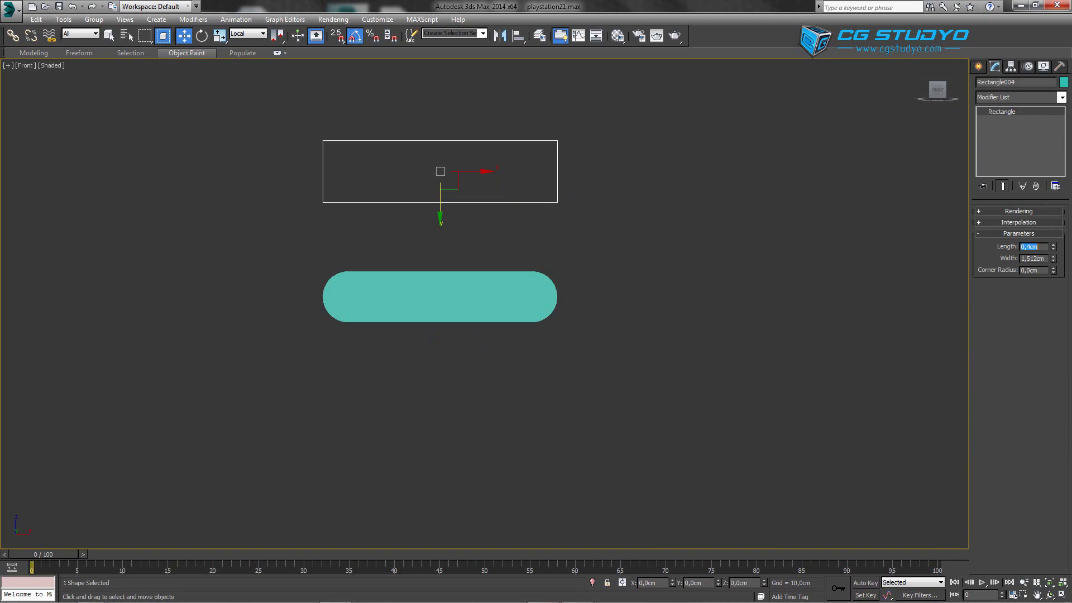
{"action": "left_click", "coordinate": [979, 67]}
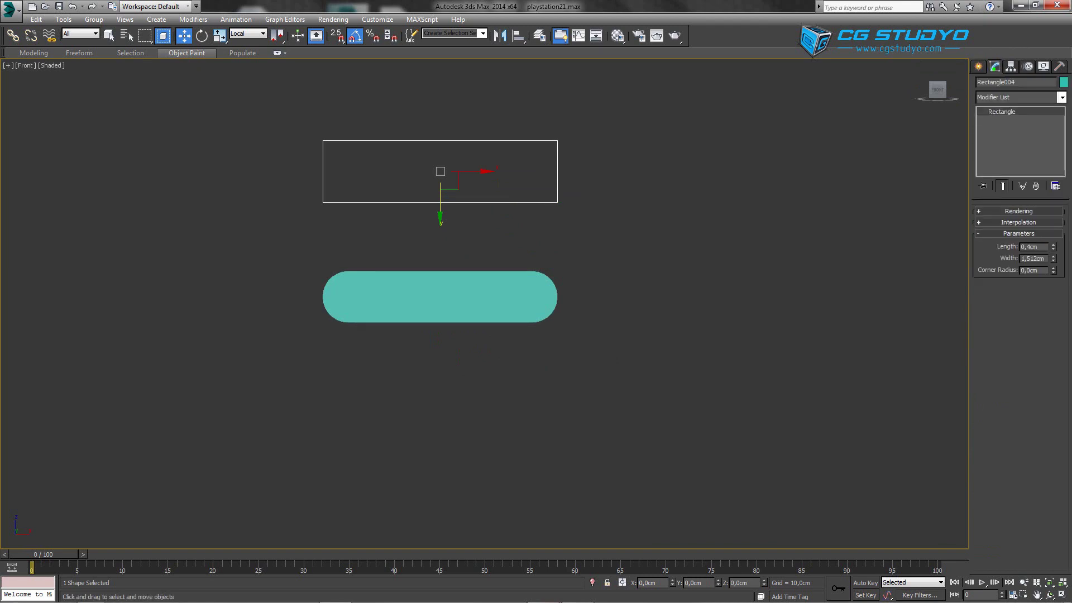
- Add an Edit Spline modifier to the rectangle and enter Vertex level
{"action": "left_click", "coordinate": [1061, 98]}
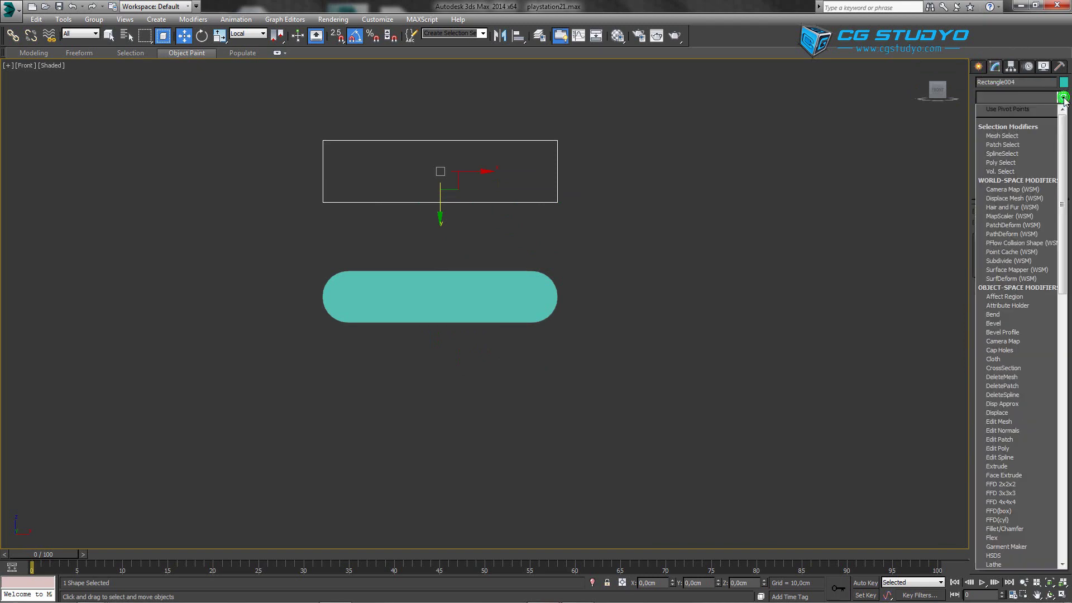
{"action": "key", "text": "e"}
{"action": "left_click", "coordinate": [1019, 144]}
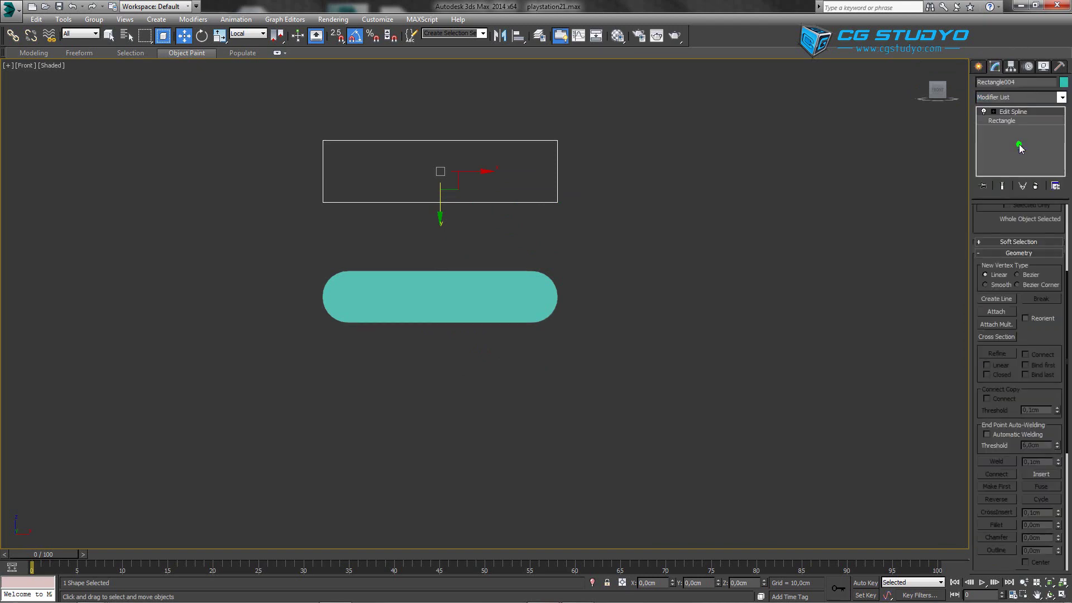
{"action": "left_click", "coordinate": [993, 111]}
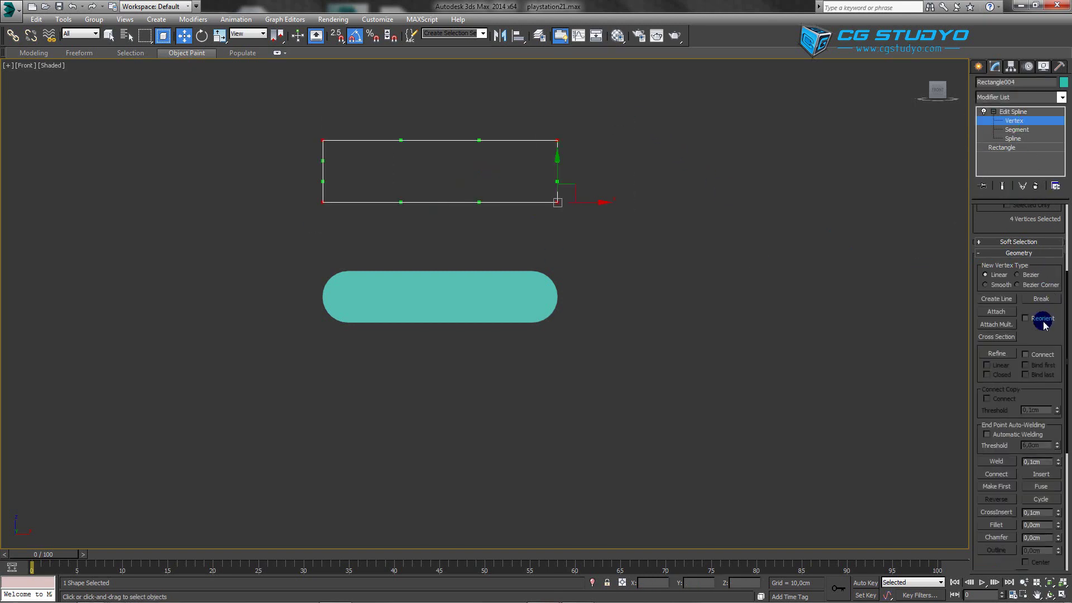
- Fillet the rectangle's corner vertices to about 0,259cm, forming semicircular pill ends
{"action": "left_click_drag", "start_coordinate": [1067, 358], "coordinate": [1066, 386]}
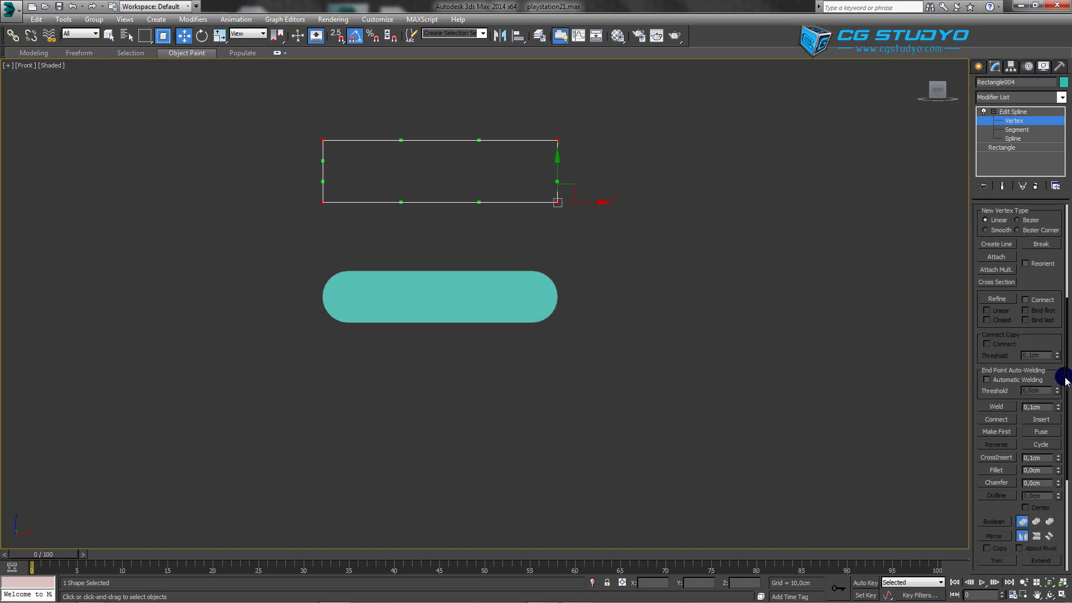
{"action": "left_click", "coordinate": [1003, 433]}
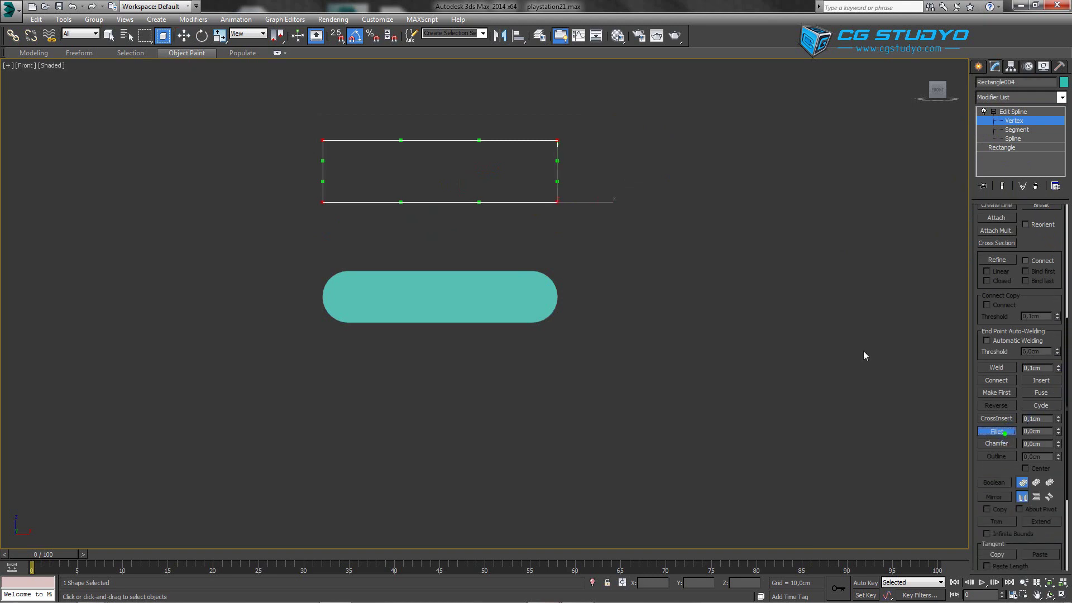
{"action": "middle_click_drag", "start_coordinate": [785, 309], "coordinate": [886, 317]}
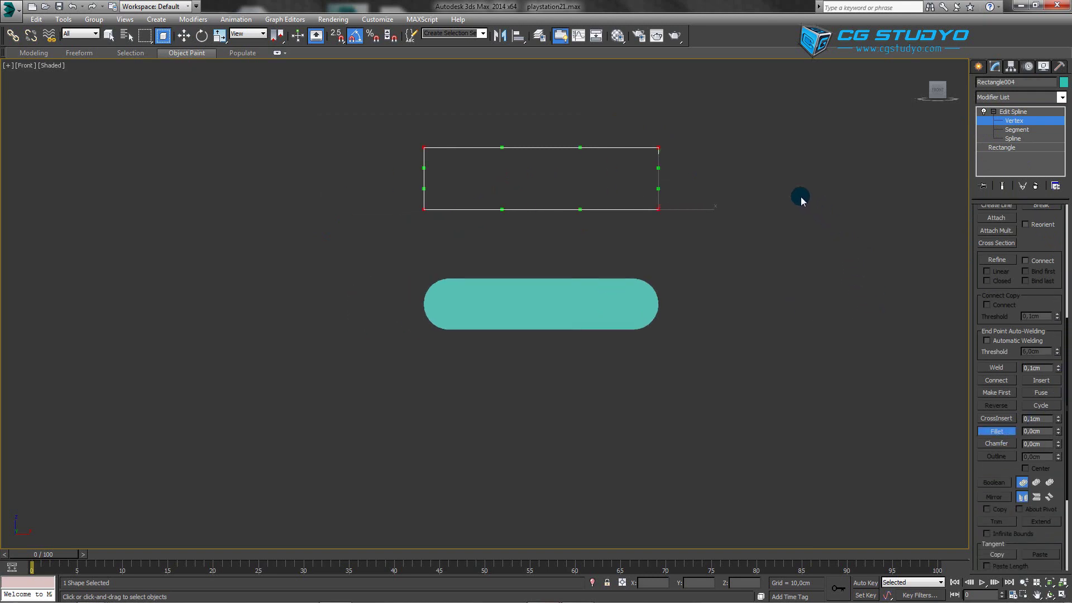
{"action": "middle_click_drag", "start_coordinate": [664, 156], "coordinate": [648, 184]}
{"action": "left_click_drag", "start_coordinate": [641, 174], "coordinate": [648, 139]}
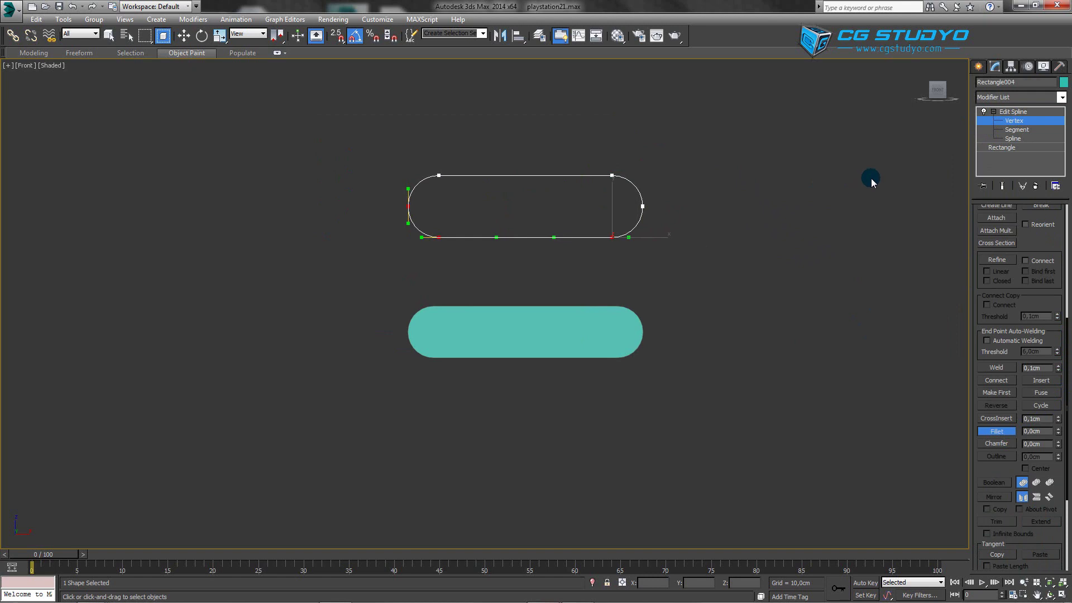
{"action": "mouse_move", "coordinate": [936, 90]}
{"action": "left_click", "coordinate": [980, 68]}
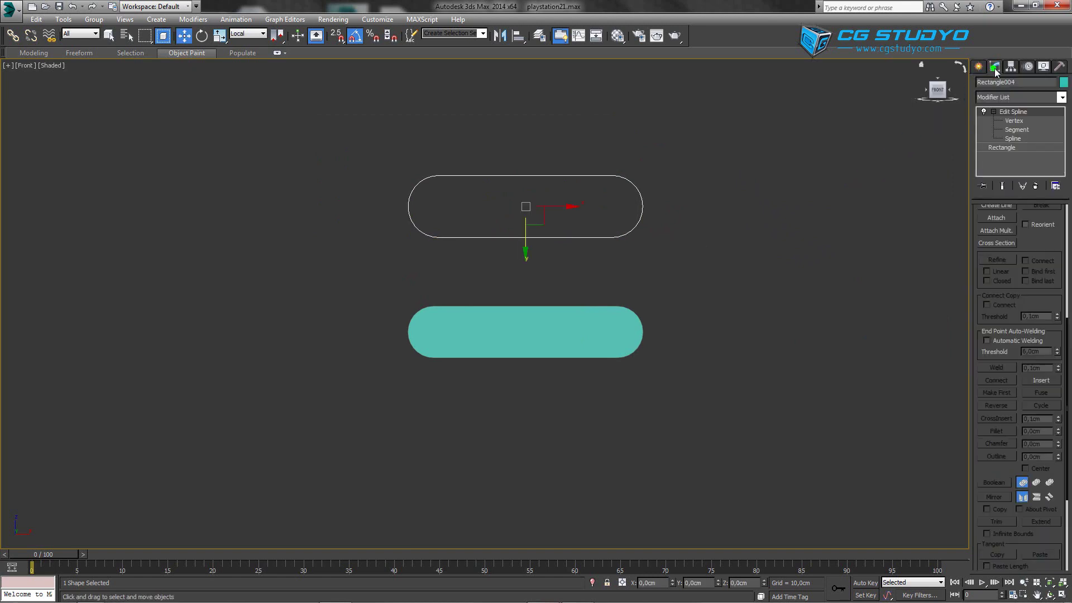
- Extrude the rounded outline into a 0,6cm solid and view it from the Front
{"action": "left_click", "coordinate": [1061, 97]}
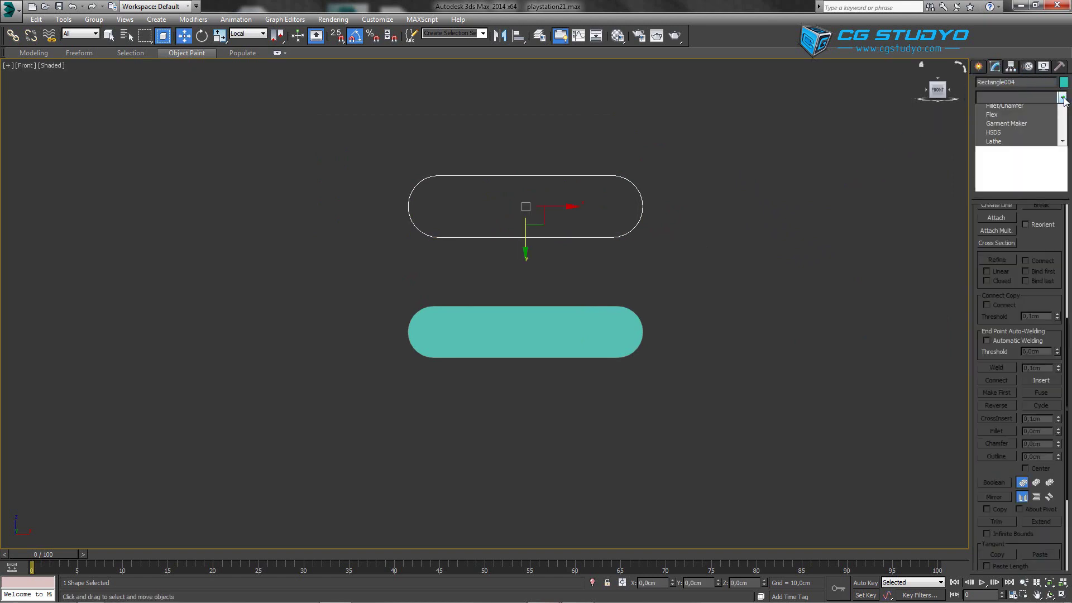
{"action": "key", "text": "e"}
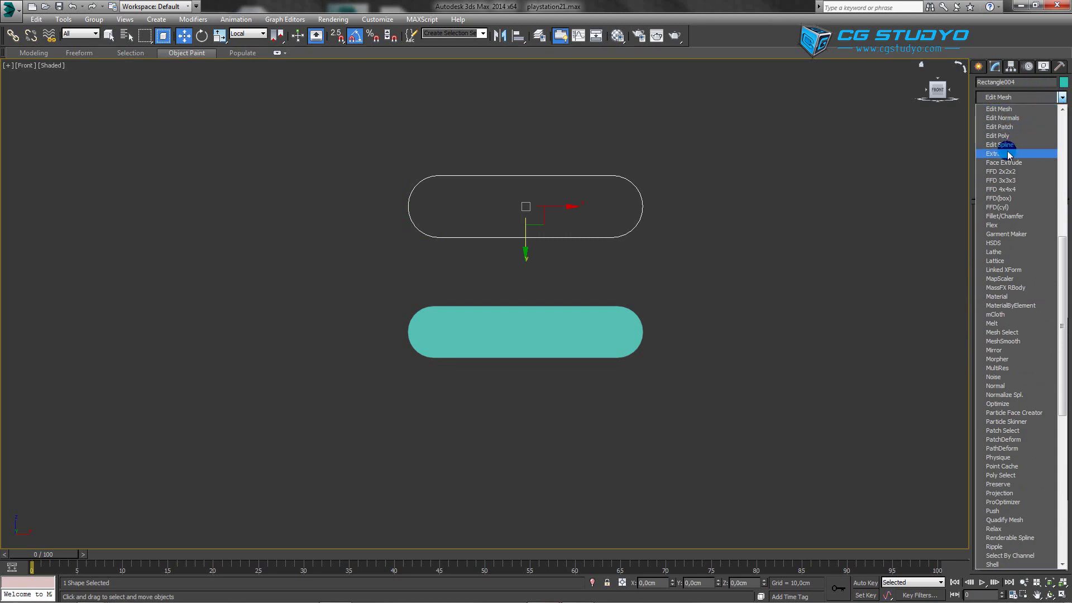
{"action": "left_click", "coordinate": [999, 154]}
{"action": "mouse_move", "coordinate": [806, 220]}
{"action": "middle_mouse_down"}
{"action": "mouse_move", "coordinate": [799, 211]}
{"action": "mouse_move", "coordinate": [806, 266]}
{"action": "mouse_move", "coordinate": [780, 246]}
{"action": "middle_mouse_up"}
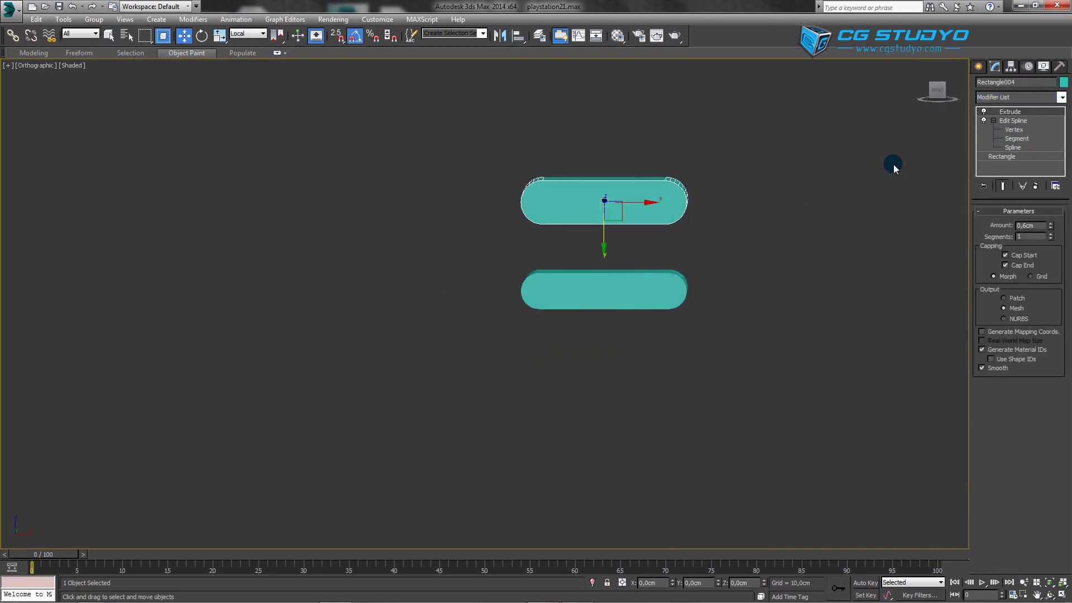
{"action": "key", "text": "f"}
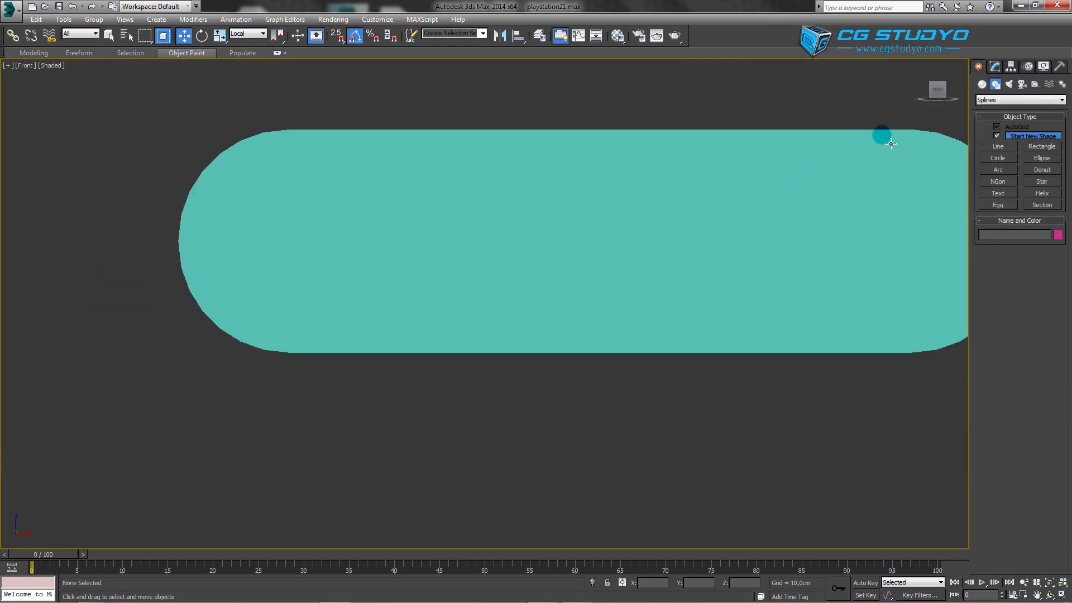
- Draw Rectangle005, 0,27cm long, inside the upper pill with Edit Spline at Vertex level
{"action": "left_click", "coordinate": [1030, 145]}
{"action": "scroll", "coordinate": [369, 194], "scroll_direction": "down", "scroll_amount": 3}
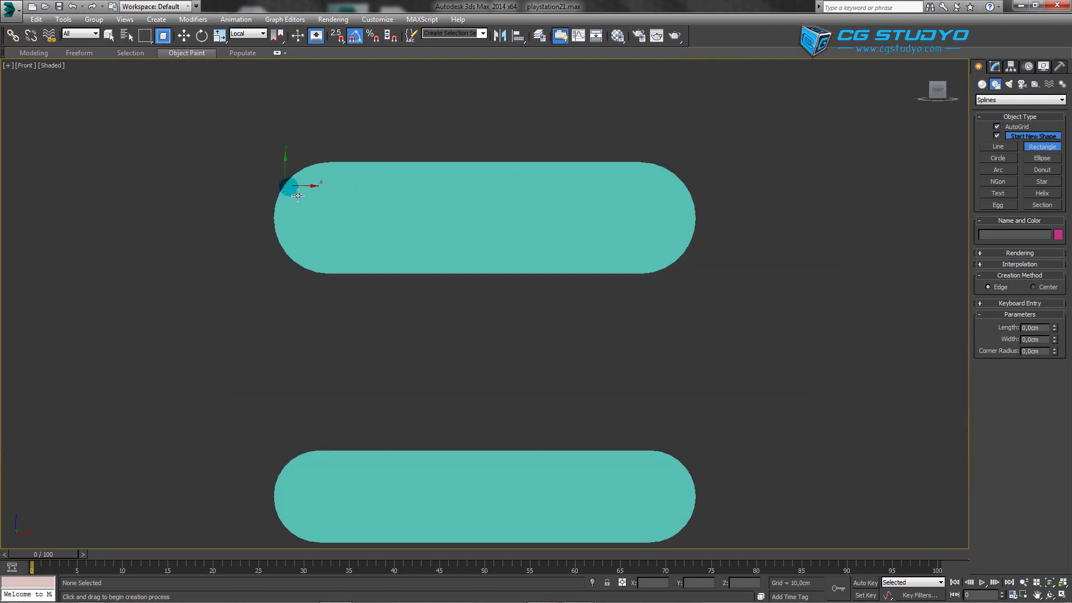
{"action": "left_click_drag", "start_coordinate": [315, 194], "coordinate": [564, 257]}
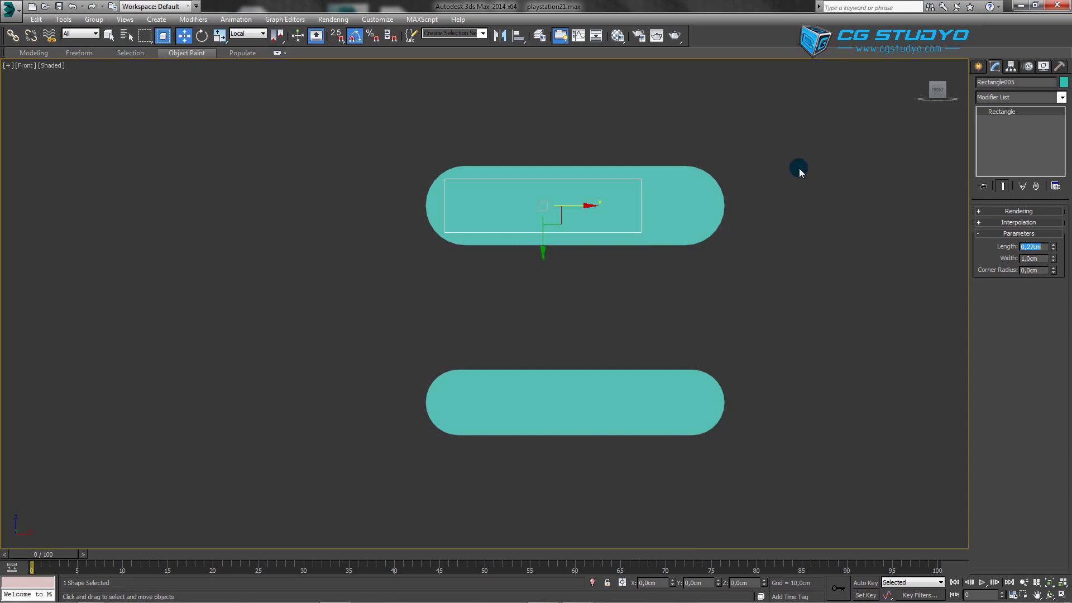
{"action": "left_click", "coordinate": [1061, 97]}
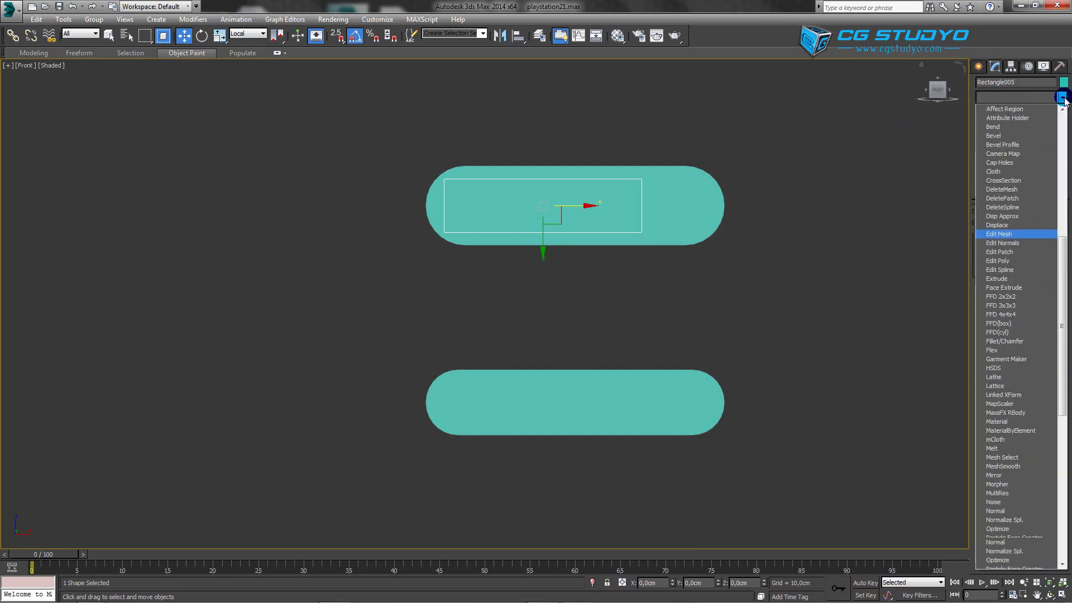
{"action": "left_click", "coordinate": [1003, 144]}
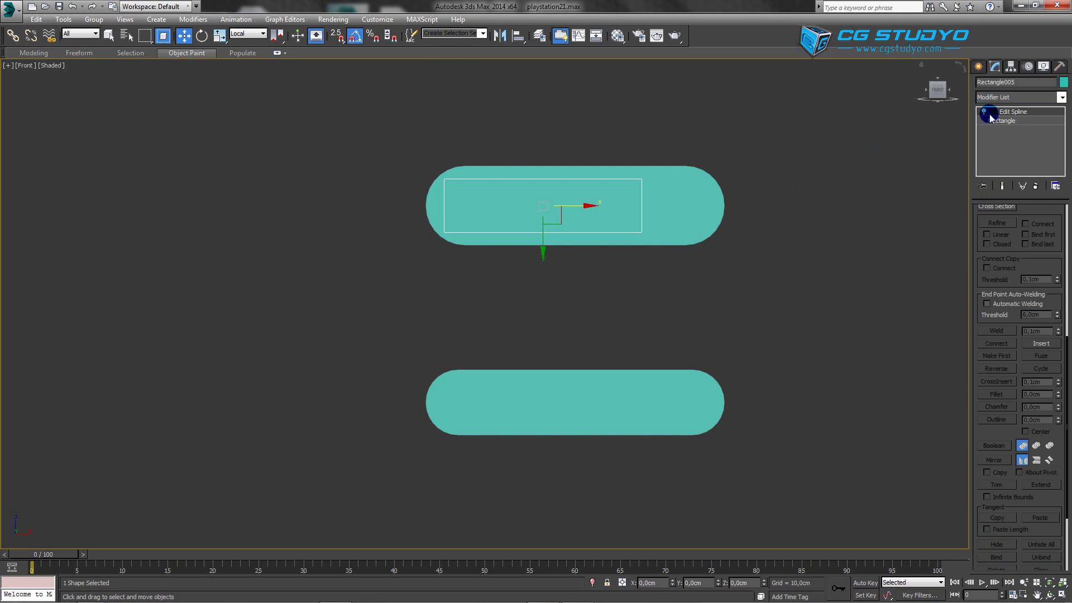
{"action": "left_click", "coordinate": [989, 114]}
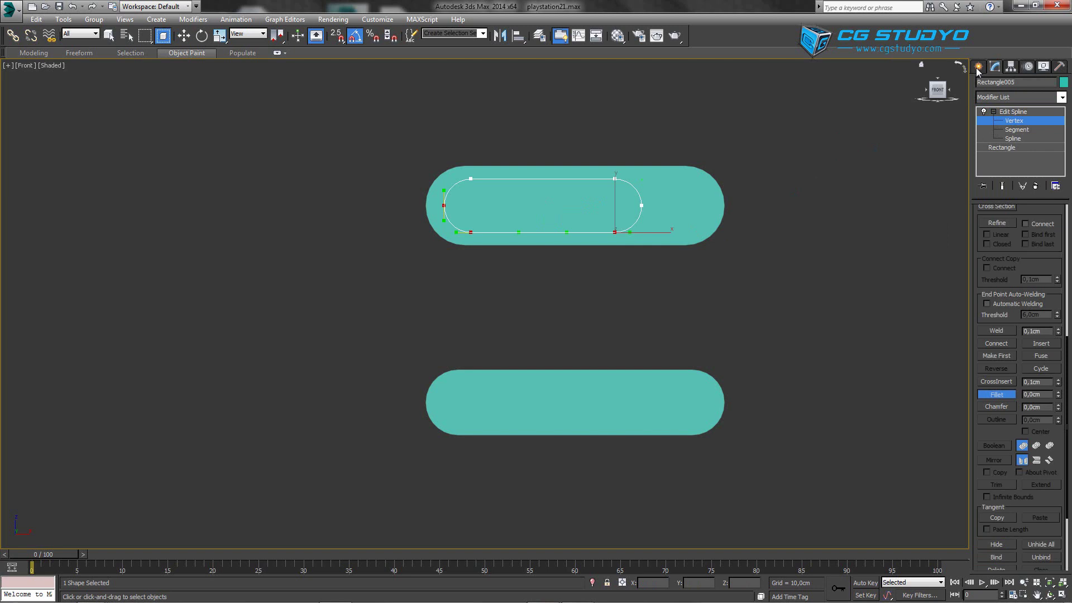
- Nudge the inner outline slightly left and draw a circle in wireframe view
{"action": "left_click", "coordinate": [978, 67]}
{"action": "key", "text": "w"}
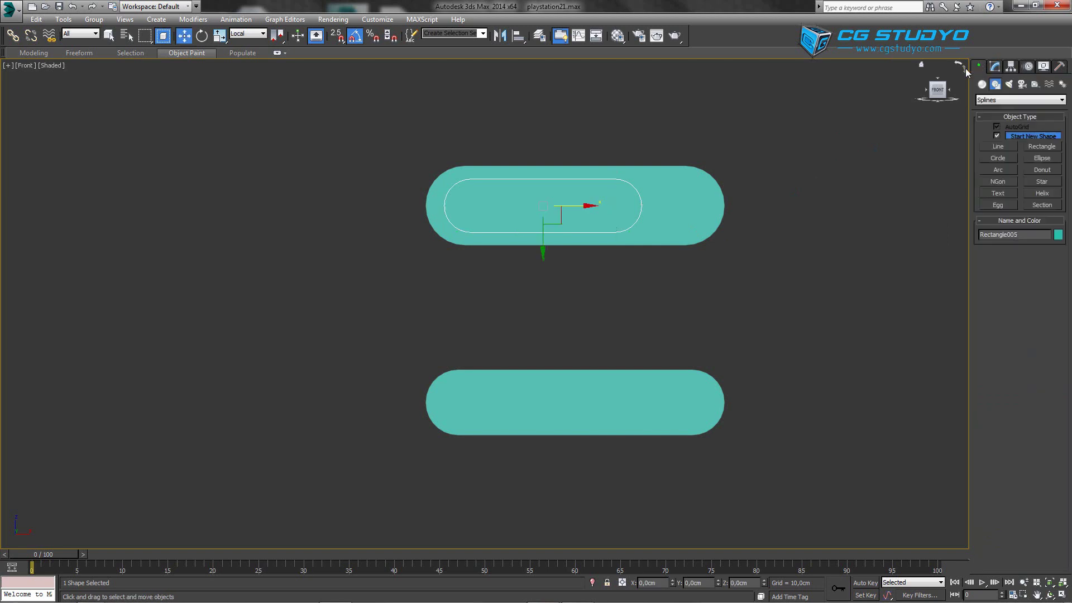
{"action": "left_click_drag", "start_coordinate": [588, 216], "coordinate": [585, 215]}
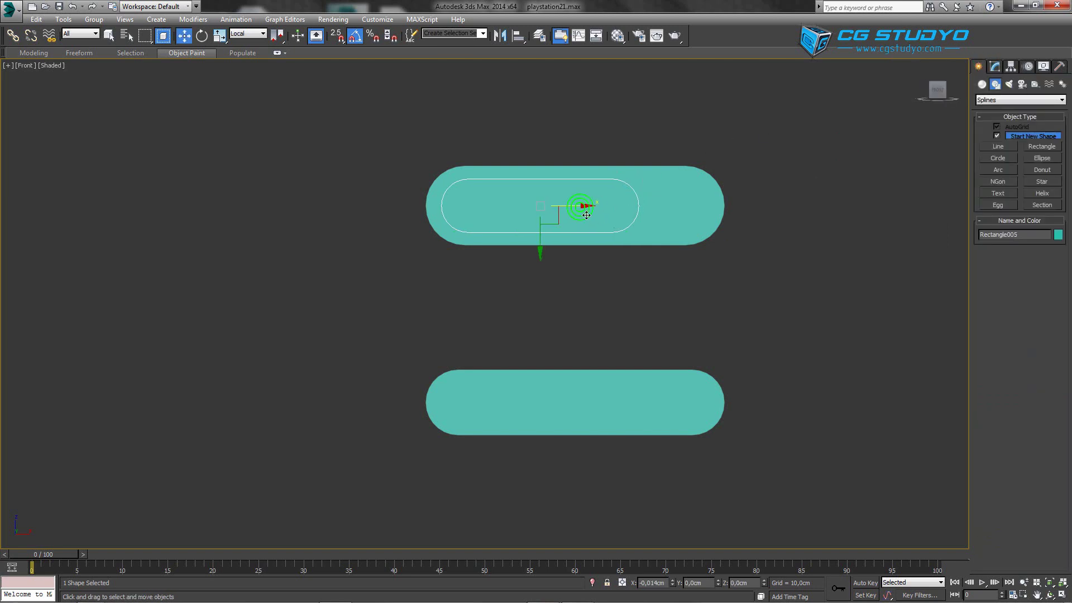
{"action": "middle_click_drag", "start_coordinate": [755, 165], "coordinate": [743, 198]}
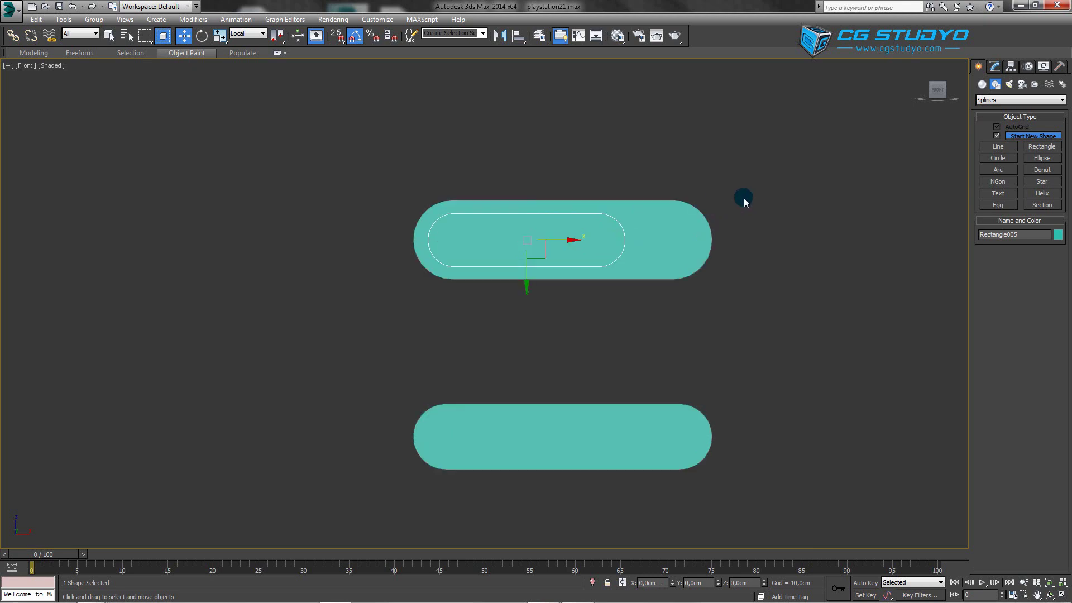
{"action": "left_click", "coordinate": [1011, 157]}
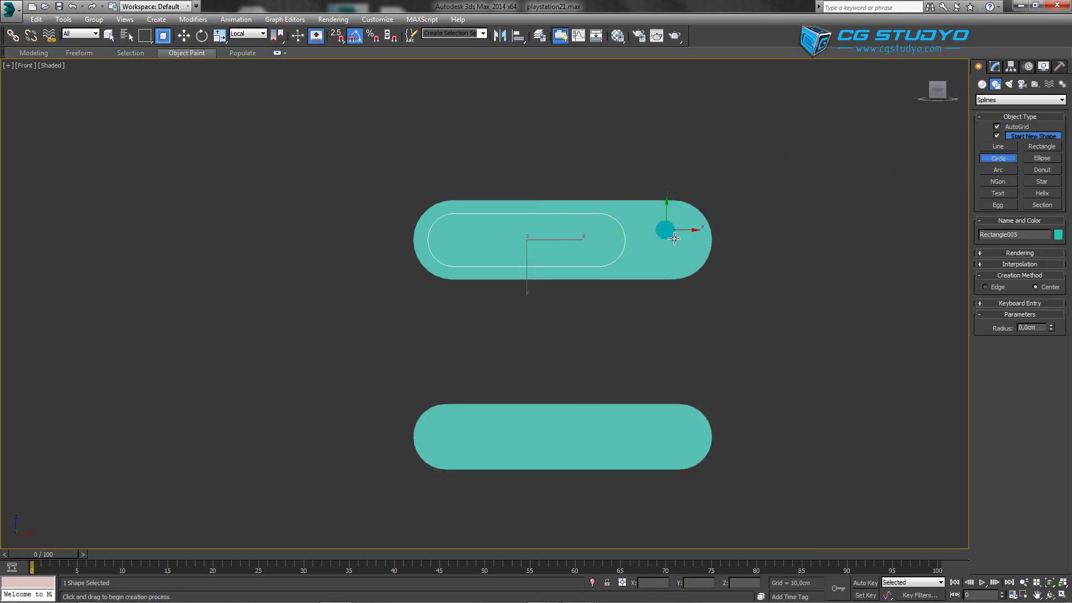
{"action": "scroll", "coordinate": [611, 235], "scroll_direction": "up", "scroll_amount": 1}
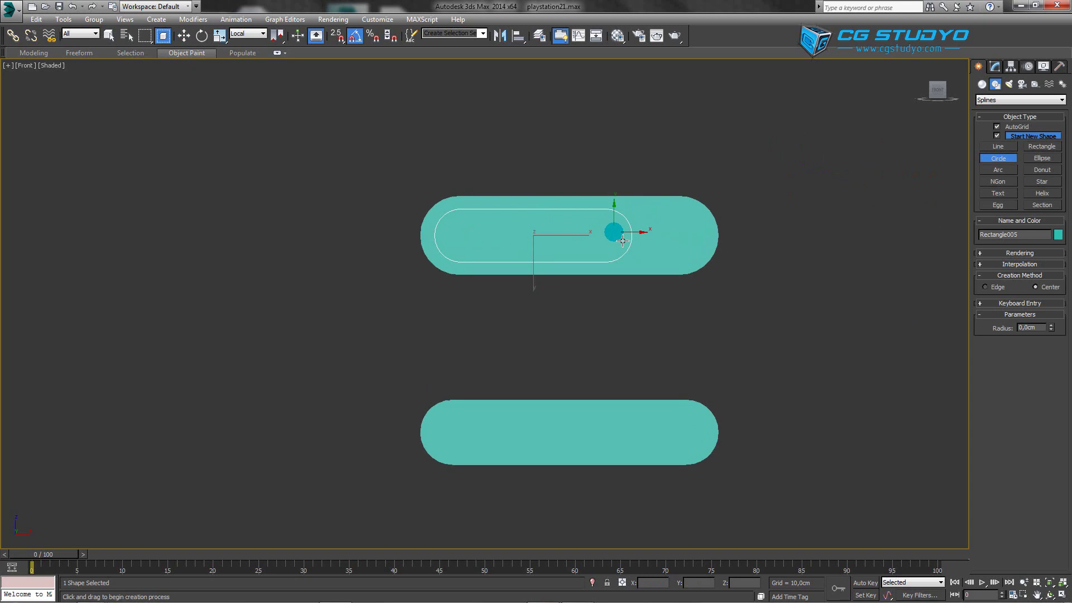
{"action": "scroll", "coordinate": [611, 235], "scroll_direction": "up", "scroll_amount": 4}
{"action": "key", "text": "F3"}
{"action": "key", "text": "F3"}
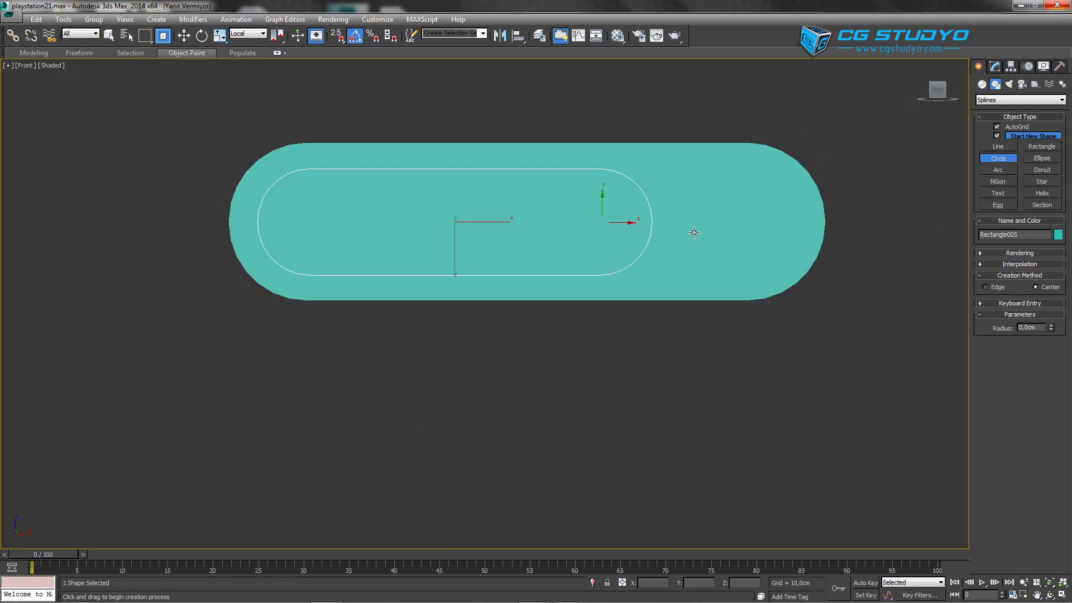
- Move Circle001 to the upper pill's right end and set its Radius to 0,16cm
{"action": "key", "text": "w"}
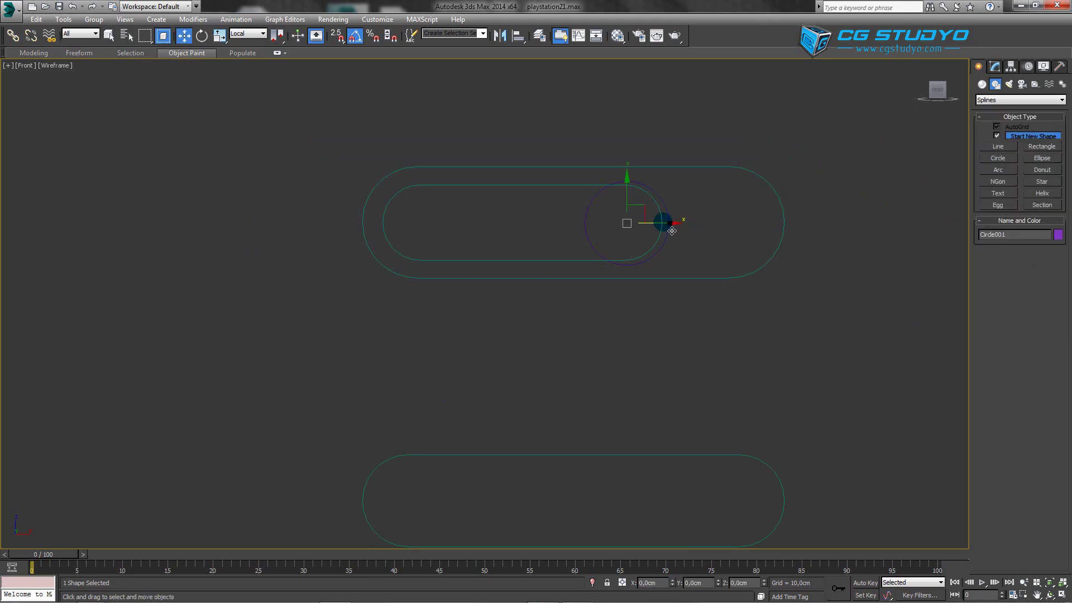
{"action": "left_click_drag", "start_coordinate": [672, 229], "coordinate": [769, 229]}
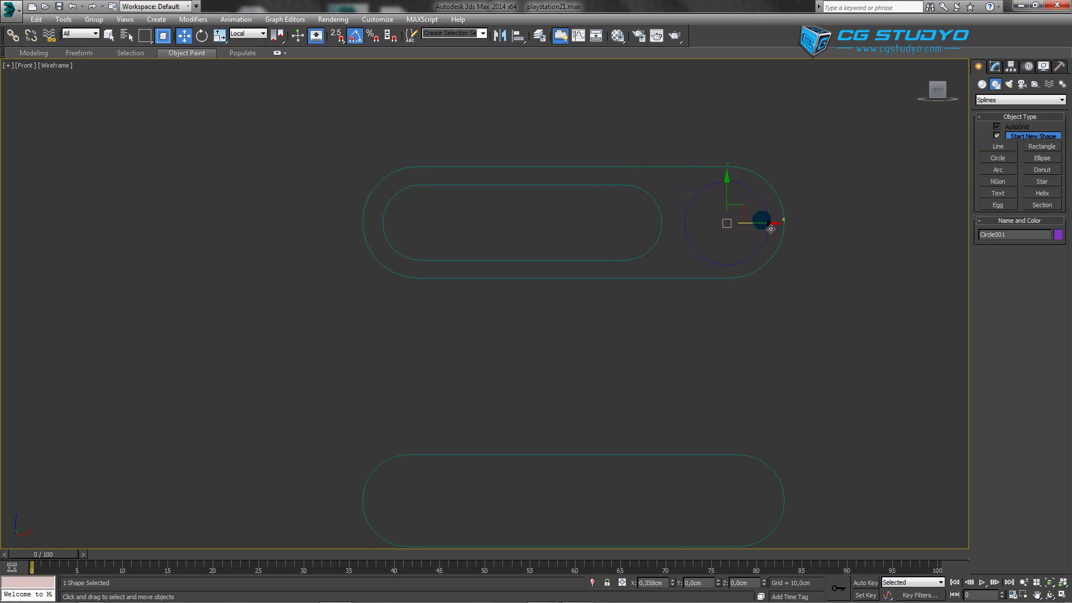
{"action": "key", "text": "F3"}
{"action": "left_click", "coordinate": [995, 65]}
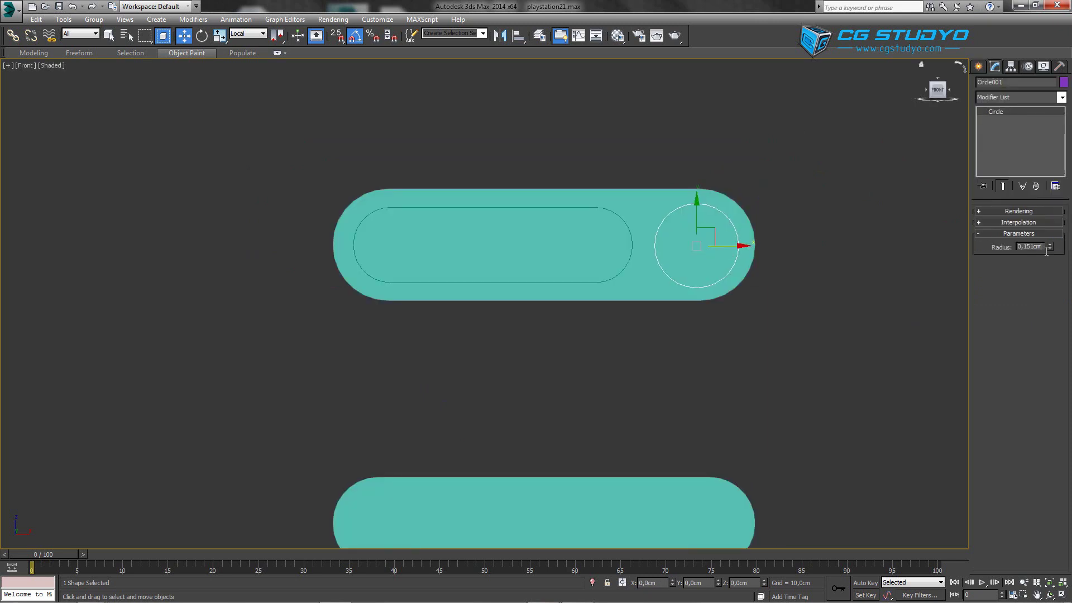
{"action": "left_click_drag", "start_coordinate": [1036, 251], "coordinate": [1033, 251]}
{"action": "type", "text": "6"}
{"action": "key", "text": "Return"}
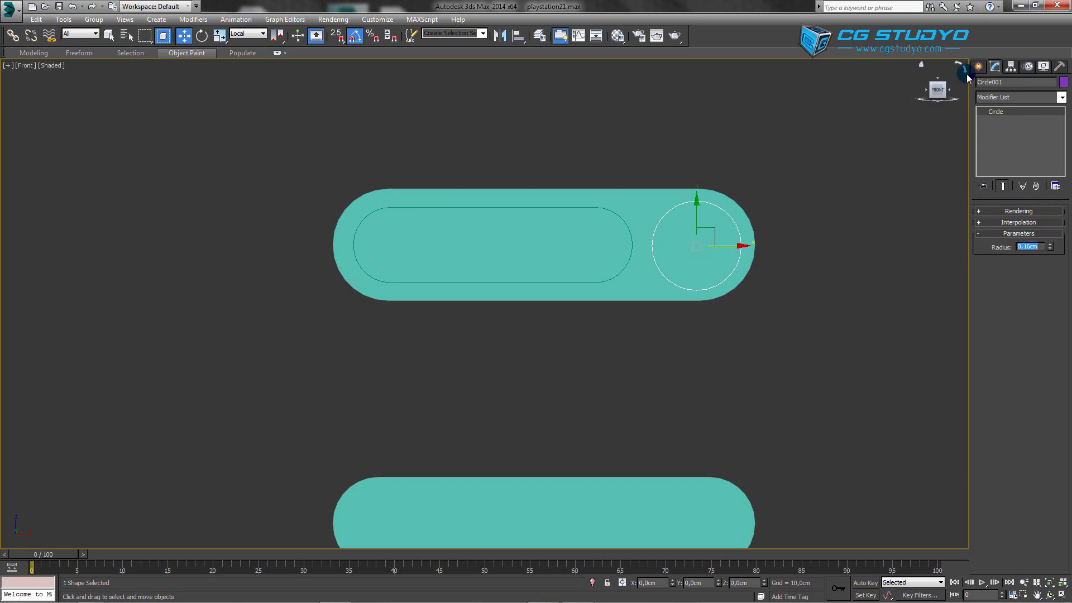
- Select the inner rounded outline together with the circle
{"action": "left_click", "coordinate": [976, 67]}
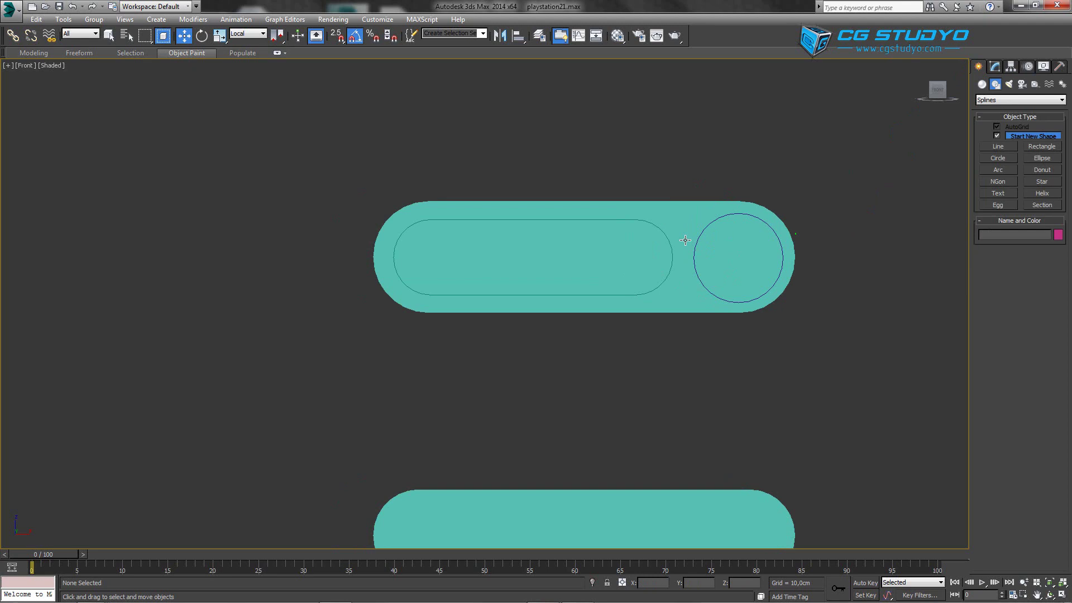
{"action": "key", "text": "F3"}
{"action": "key", "text": "F3"}
{"action": "key", "text": "F3"}
{"action": "left_click", "coordinate": [671, 245]}
{"action": "key", "text": "F3"}
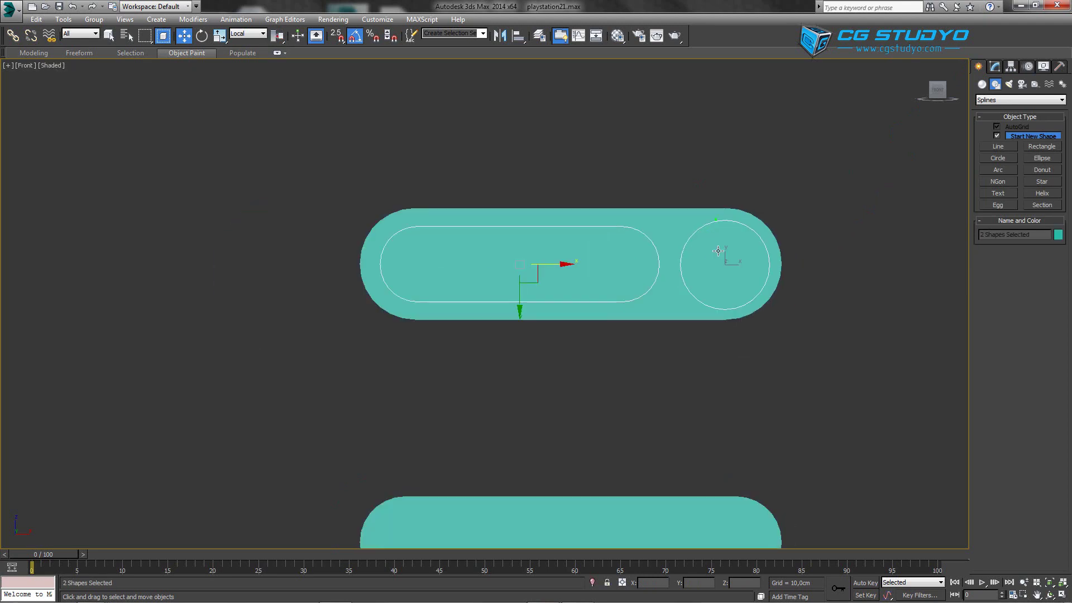
- Extrude the circle and inner outline, shortening the Extrude Amount to 1,0cm
{"action": "left_click", "coordinate": [994, 67]}
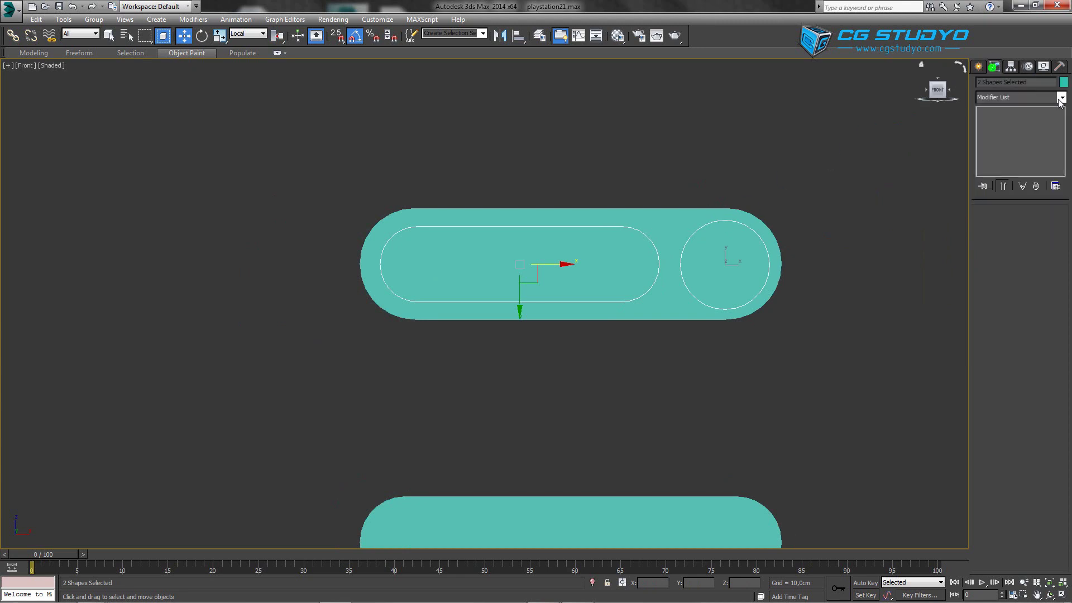
{"action": "left_click", "coordinate": [1060, 97]}
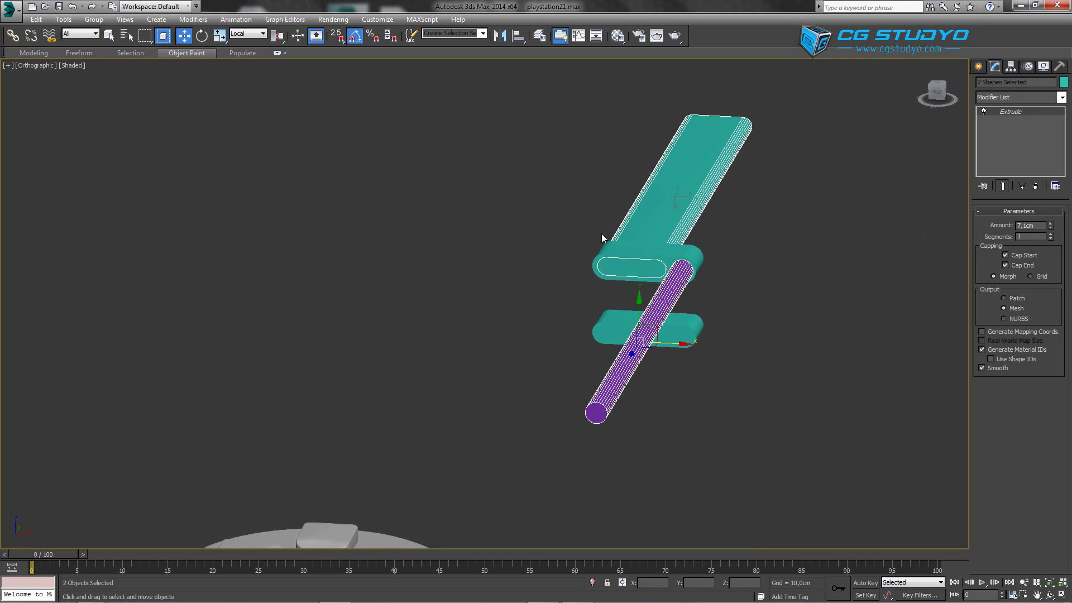
{"action": "left_click", "coordinate": [602, 238], "text": "alt"}
{"action": "double_click", "coordinate": [1012, 226]}
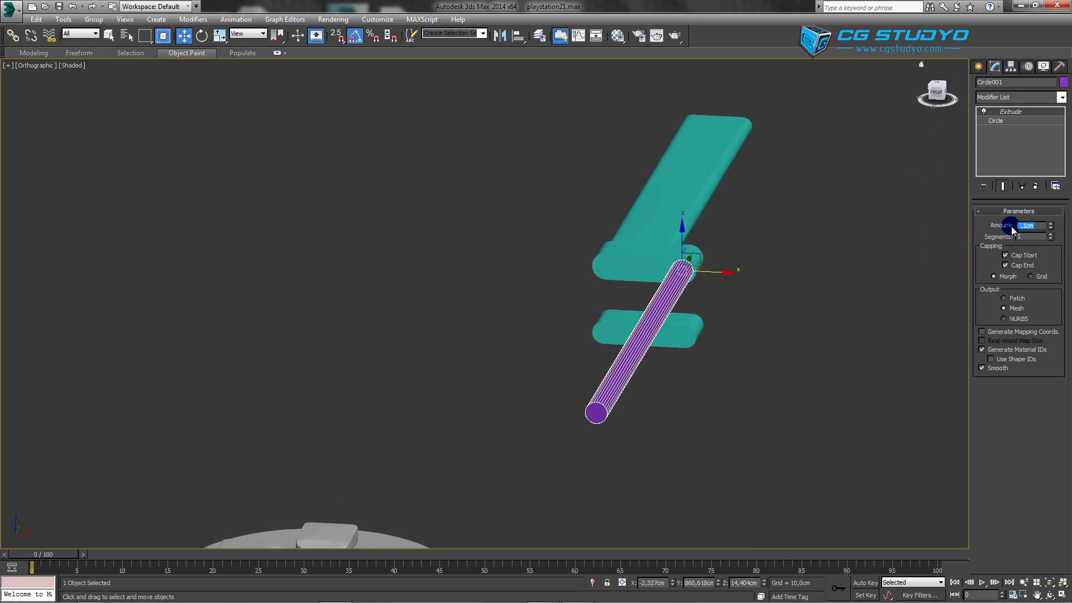
{"action": "type", "text": "2"}
{"action": "key", "text": "Return"}
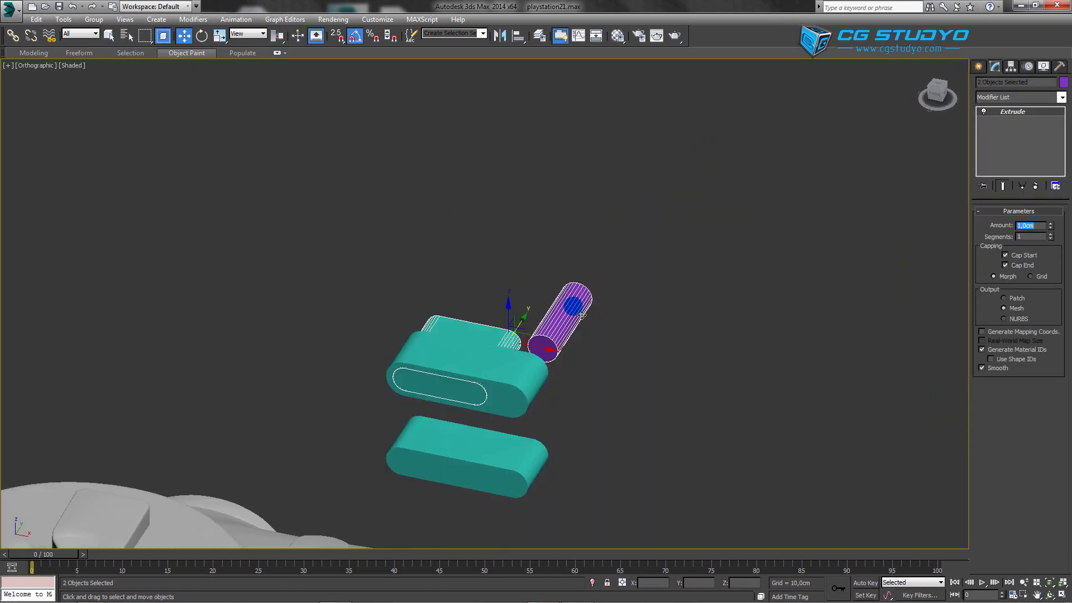
- Move the cylinder down to line up with the housing, checking Front and Top views
{"action": "left_click", "coordinate": [586, 310]}
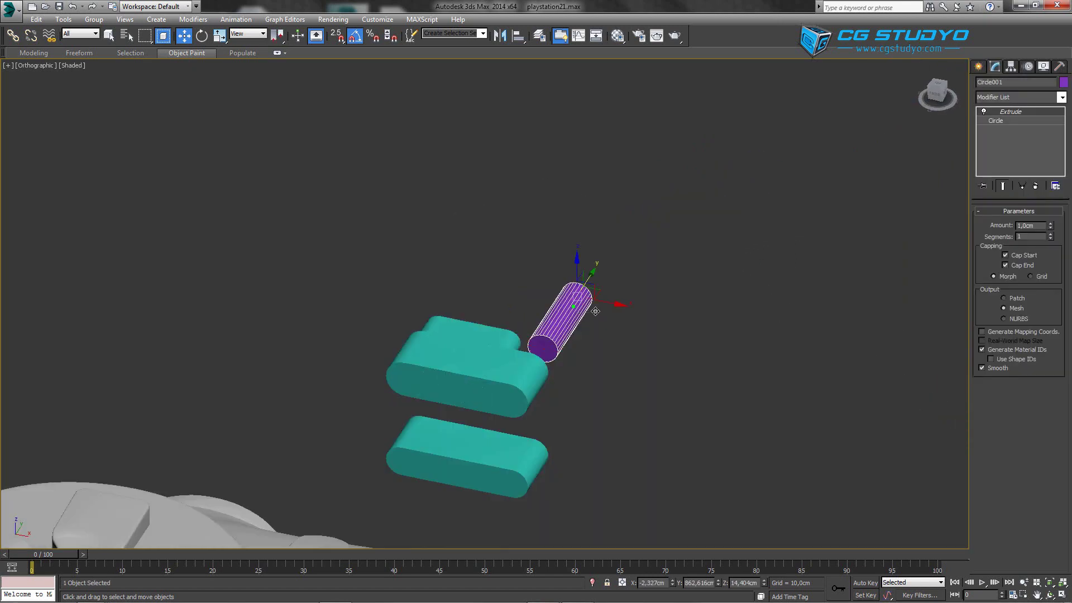
{"action": "left_click_drag", "start_coordinate": [595, 292], "coordinate": [553, 332]}
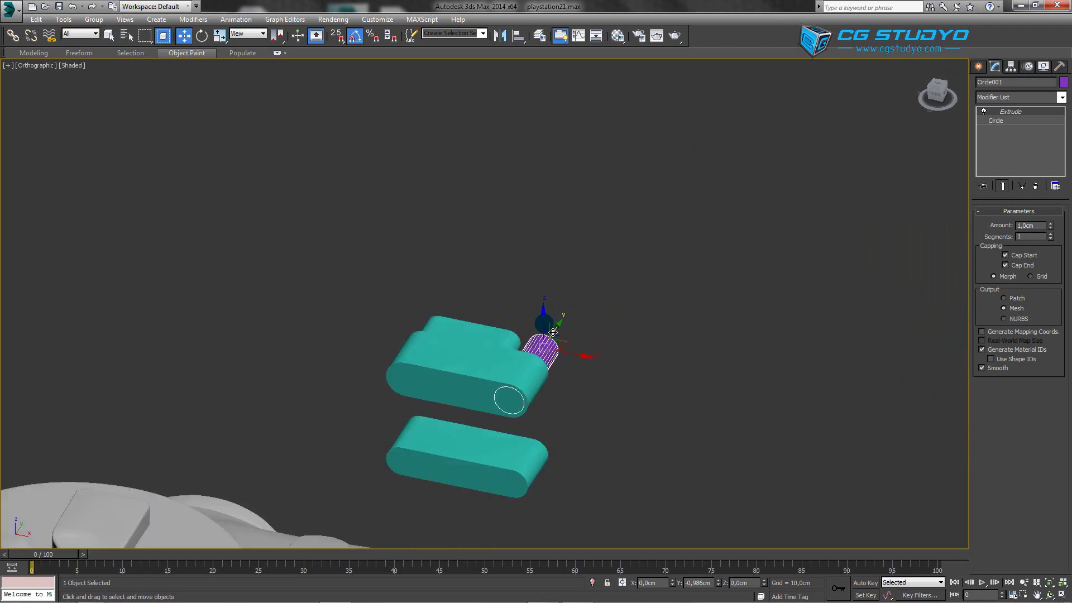
{"action": "left_click", "coordinate": [503, 332], "text": "ctrl"}
{"action": "key", "text": "f"}
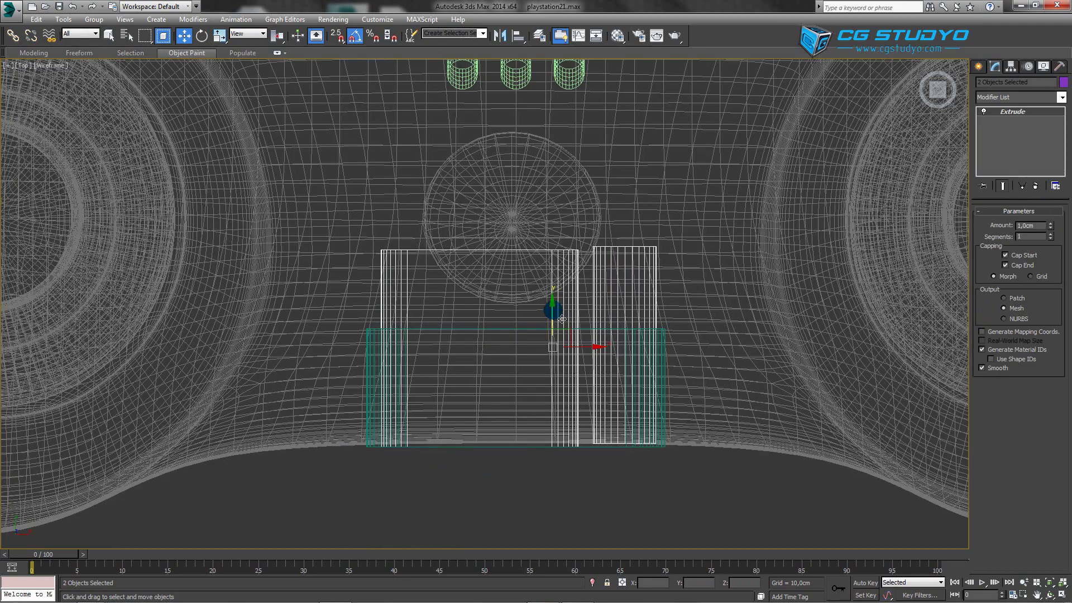
{"action": "key", "text": "t"}
{"action": "middle_click_drag", "start_coordinate": [544, 329], "coordinate": [563, 303], "text": "alt"}
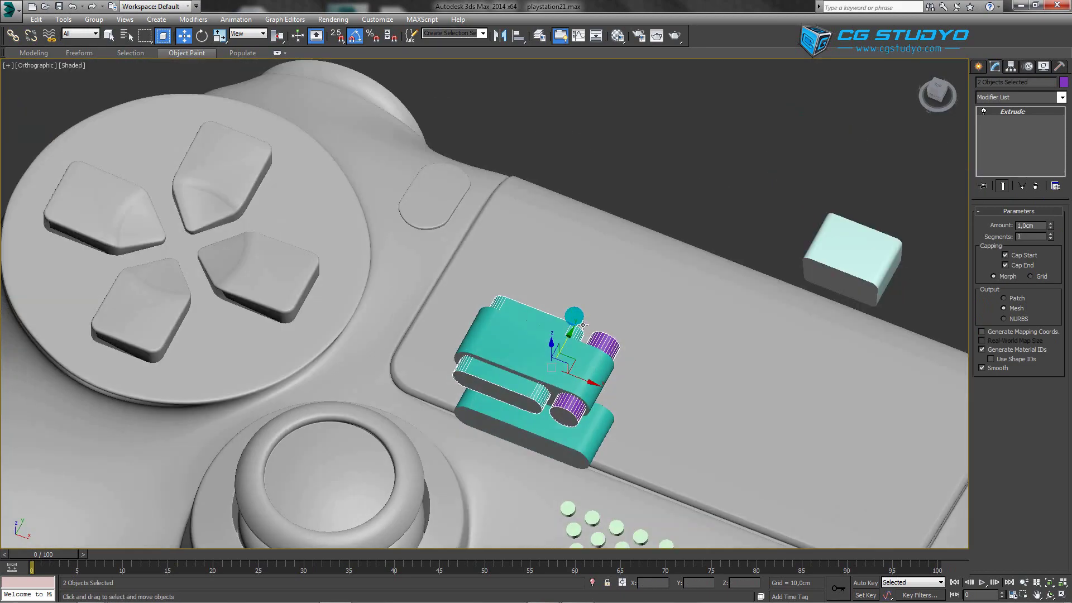
{"action": "scroll", "coordinate": [591, 298], "scroll_direction": "up", "scroll_amount": 1}
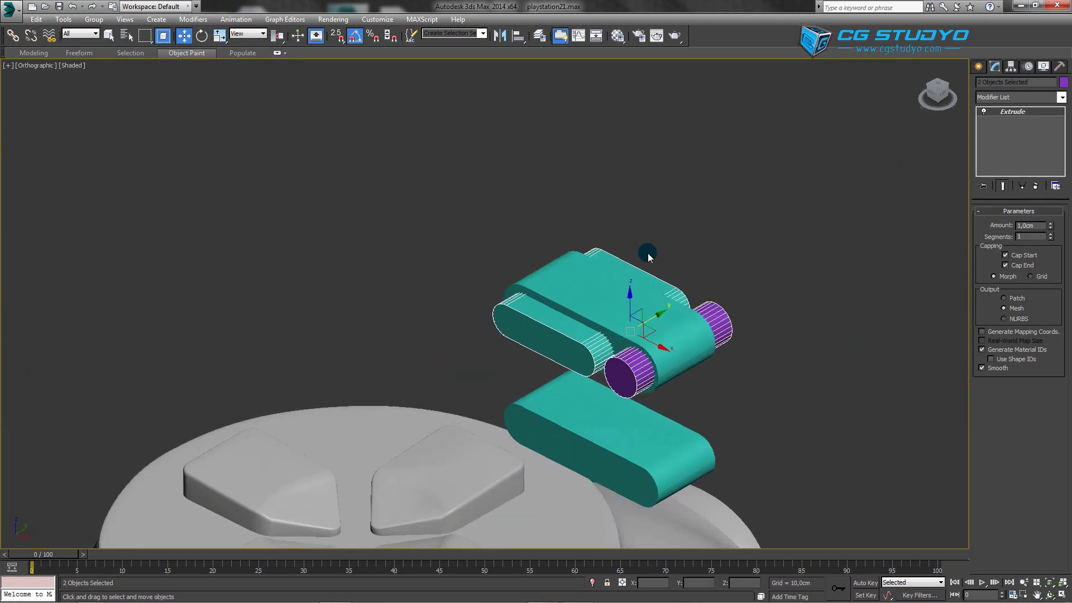
{"action": "scroll", "coordinate": [621, 293], "scroll_direction": "up", "scroll_amount": 2}
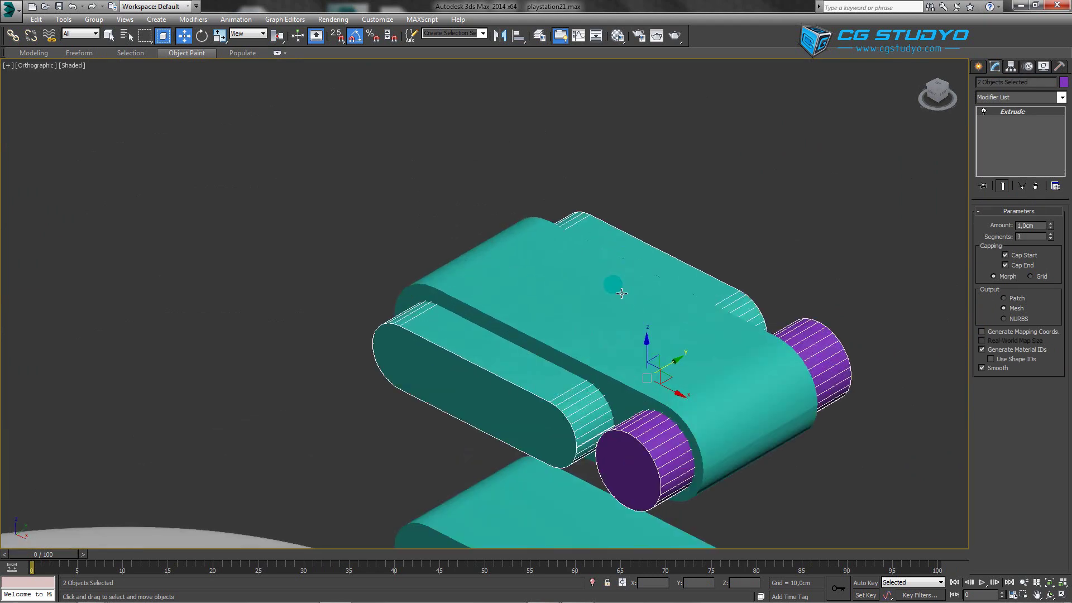
- Set the inner rounded extruded piece's object colour to green
{"action": "left_click", "coordinate": [677, 232]}
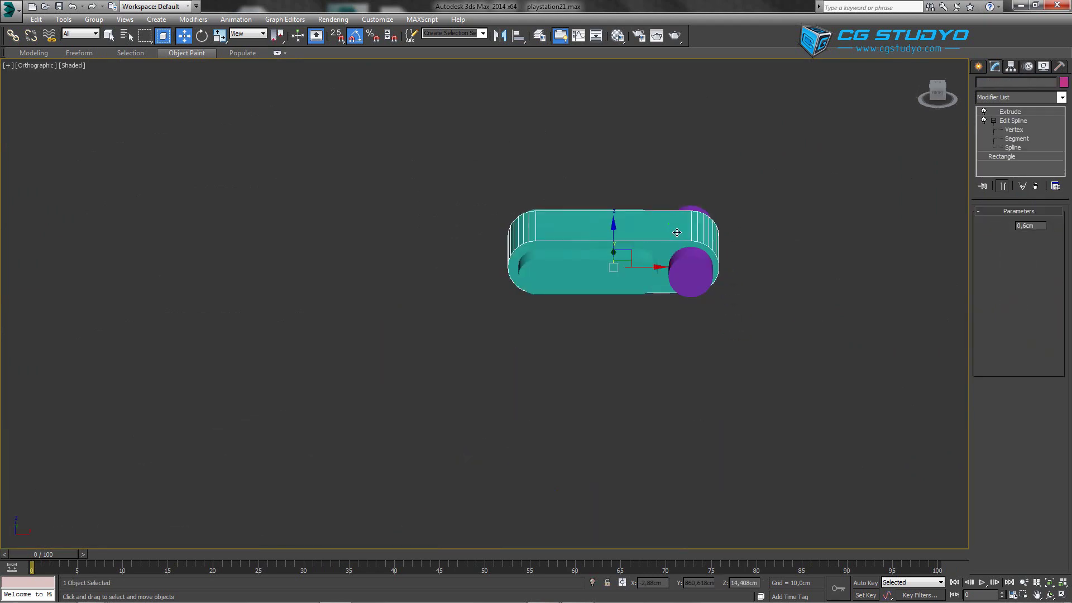
{"action": "middle_click_drag", "start_coordinate": [677, 232], "coordinate": [693, 279], "text": "alt"}
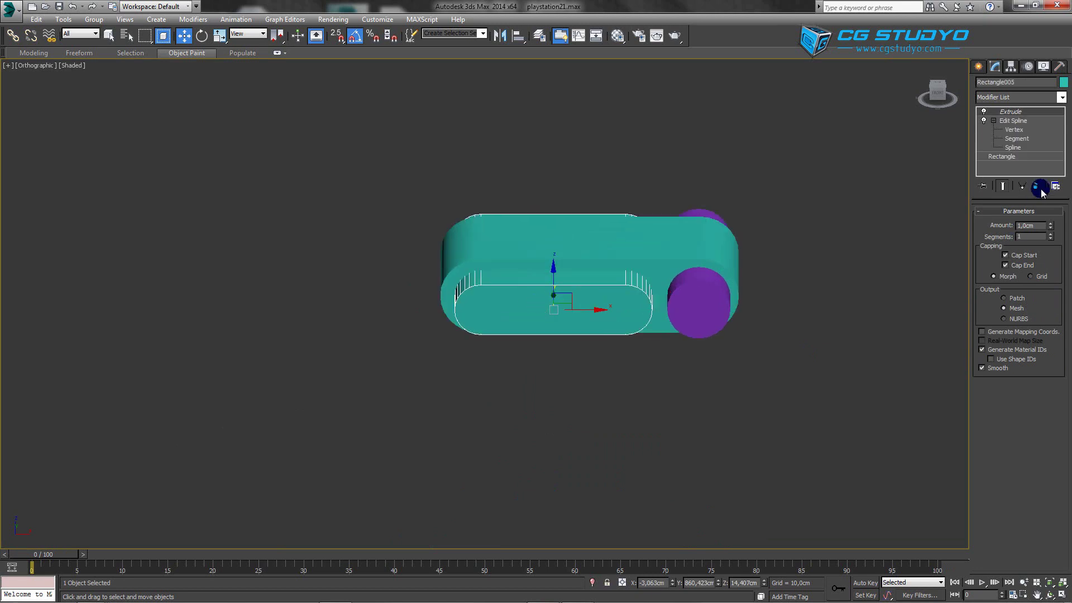
{"action": "left_click", "coordinate": [1063, 82]}
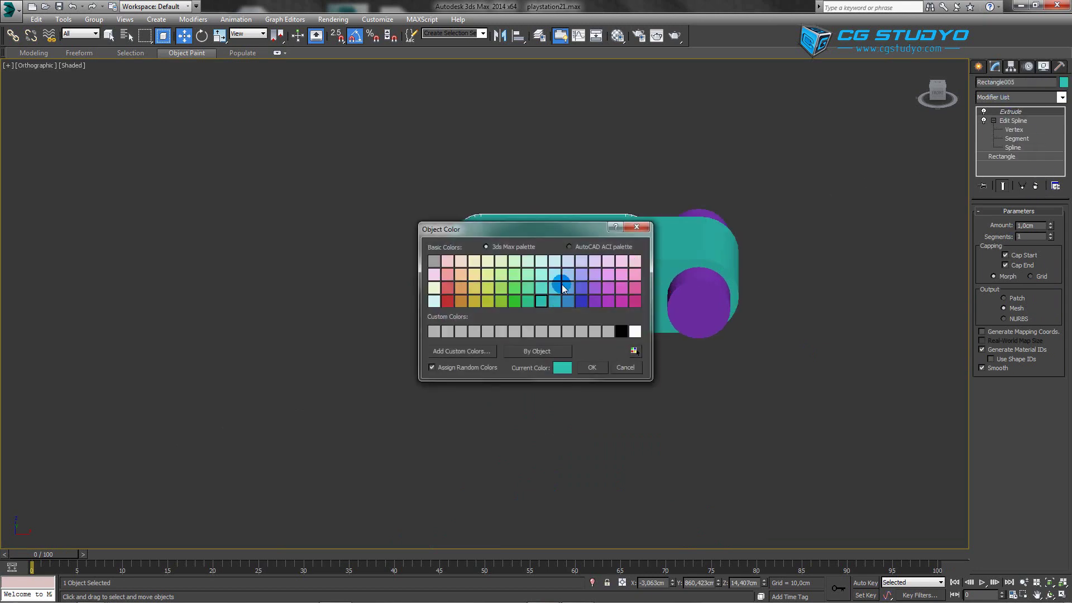
{"action": "left_click", "coordinate": [514, 287]}
{"action": "left_click", "coordinate": [591, 367]}
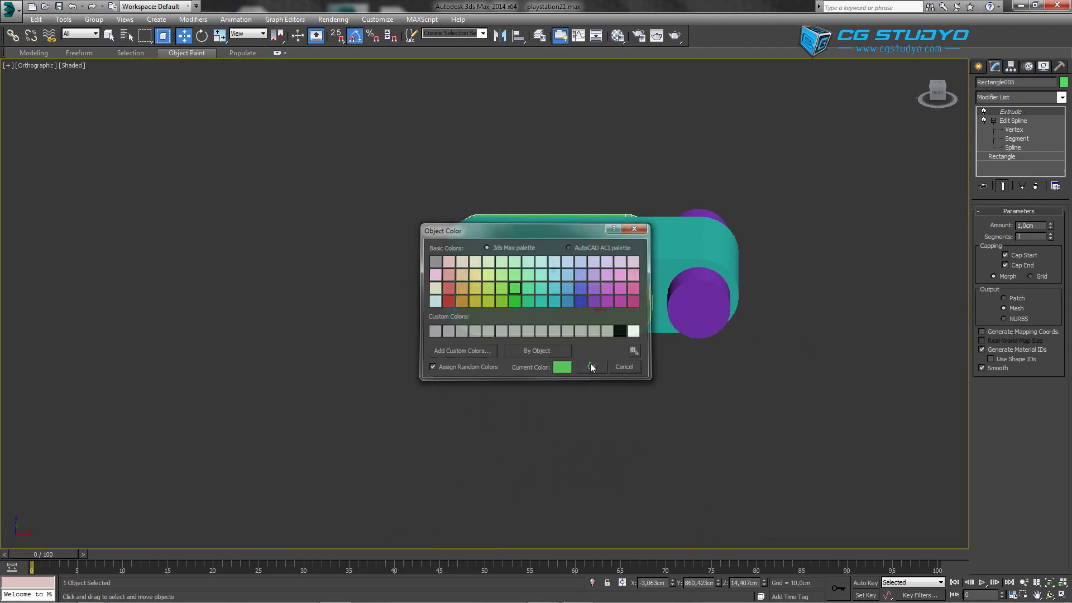
{"action": "left_click", "coordinate": [752, 245]}
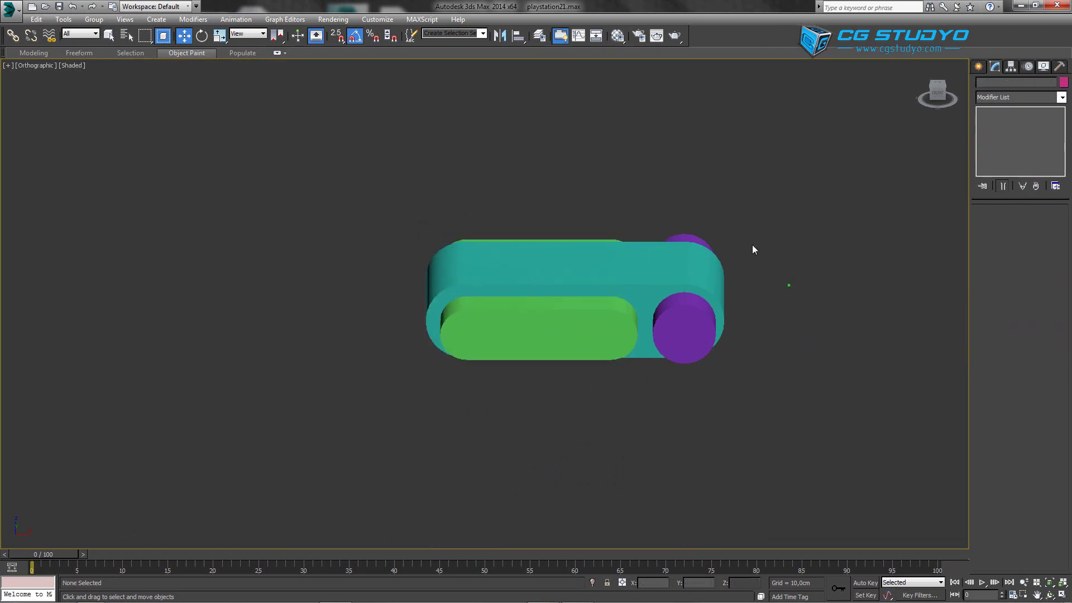
- Select the Editable Poly cylinder at Element level and start Attach for the green piece
{"action": "left_click", "coordinate": [979, 70]}
{"action": "left_click", "coordinate": [793, 331]}
{"action": "left_click", "coordinate": [995, 67]}
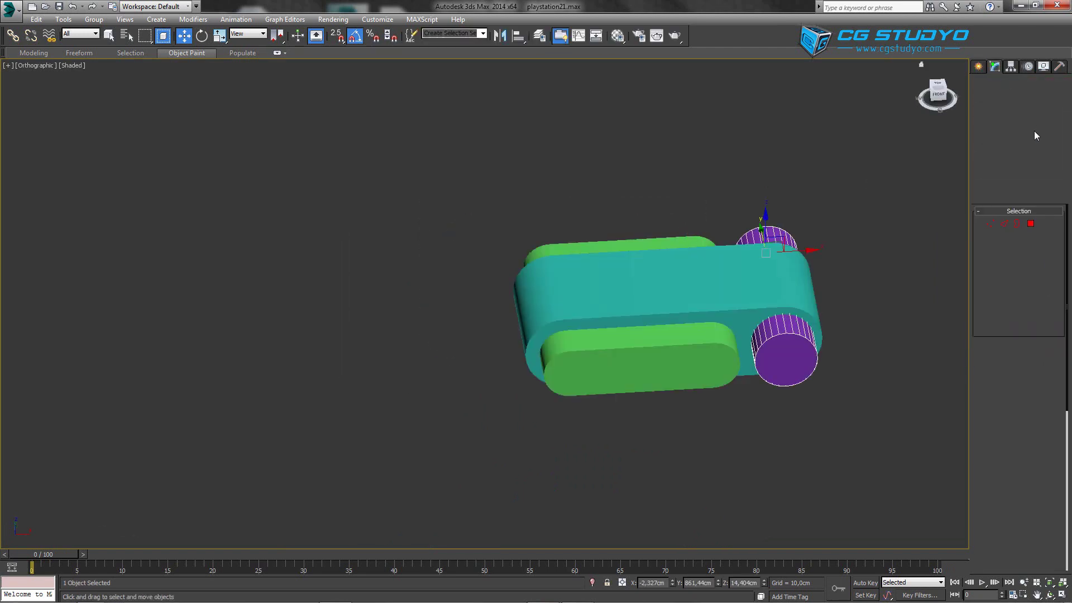
{"action": "scroll", "coordinate": [1032, 335], "scroll_direction": "down", "scroll_amount": 5}
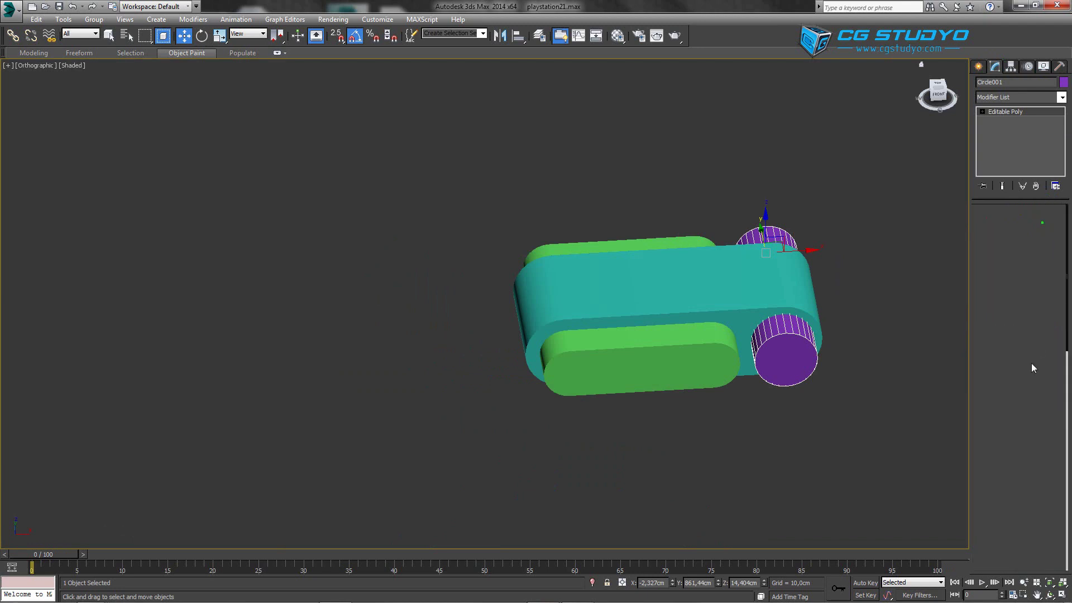
{"action": "key", "text": "5"}
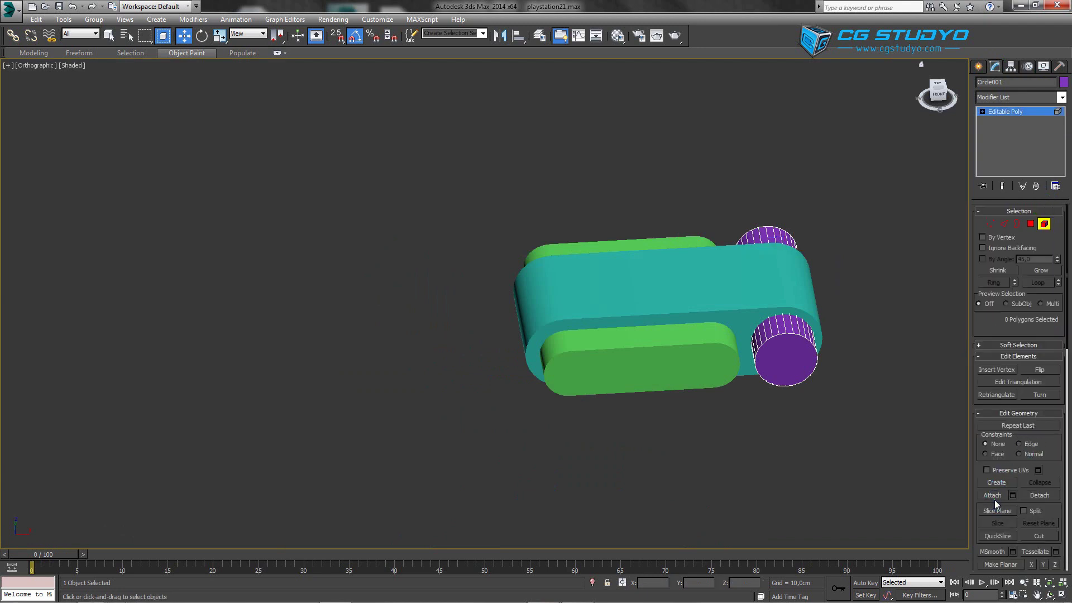
{"action": "left_click", "coordinate": [993, 496]}
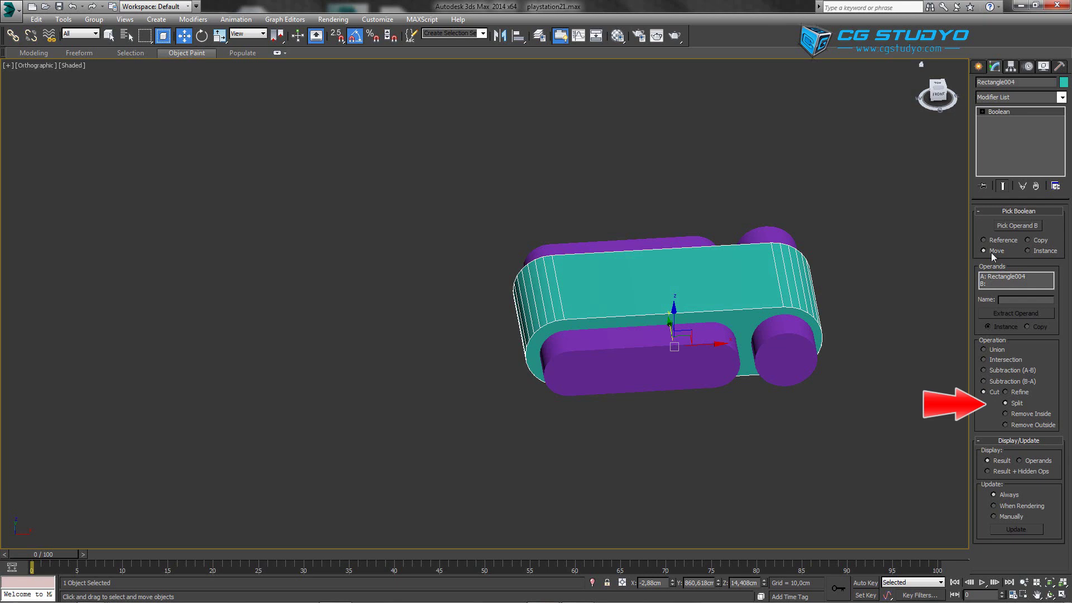
- Pick Circle001 as the Boolean's operand B to split-cut the housing
{"action": "left_click", "coordinate": [1008, 226]}
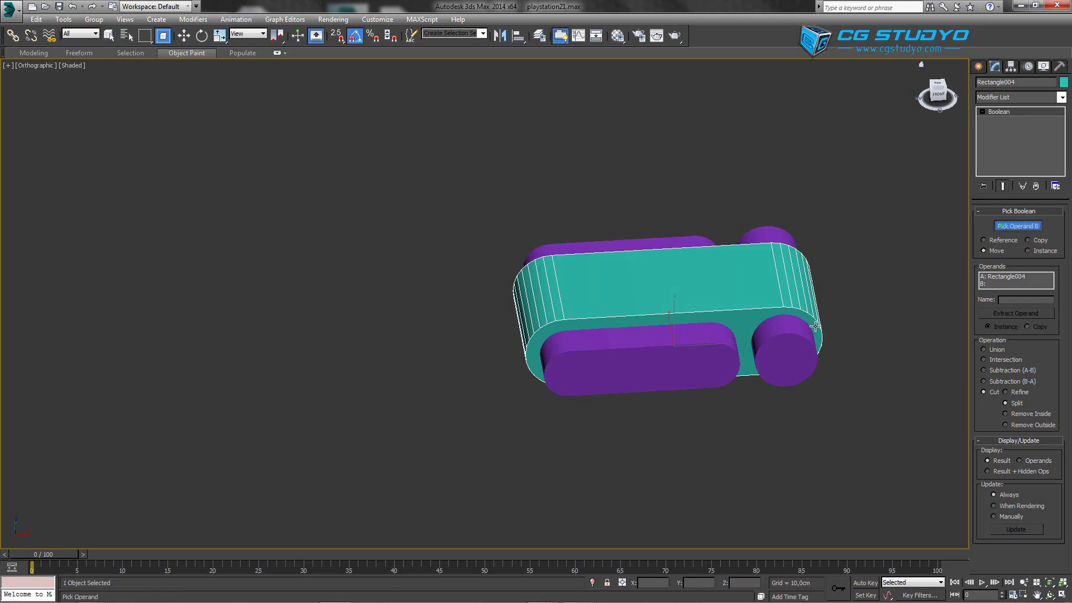
{"action": "left_click", "coordinate": [714, 361]}
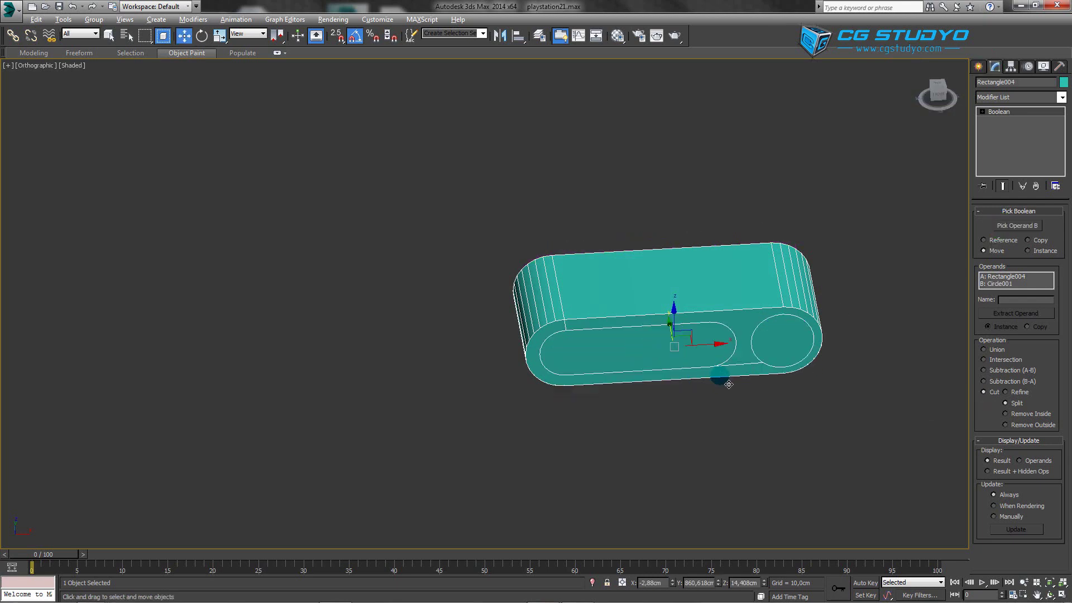
{"action": "mouse_move", "coordinate": [729, 384]}
{"action": "middle_mouse_down", "text": "alt"}
{"action": "mouse_move", "coordinate": [724, 357]}
{"action": "mouse_move", "coordinate": [743, 334]}
{"action": "mouse_move", "coordinate": [748, 366]}
{"action": "mouse_move", "coordinate": [757, 352]}
{"action": "middle_mouse_up", "text": "alt"}
- Convert the Boolean result Rectangle004 to an Editable Poly
{"action": "left_click", "coordinate": [995, 111]}
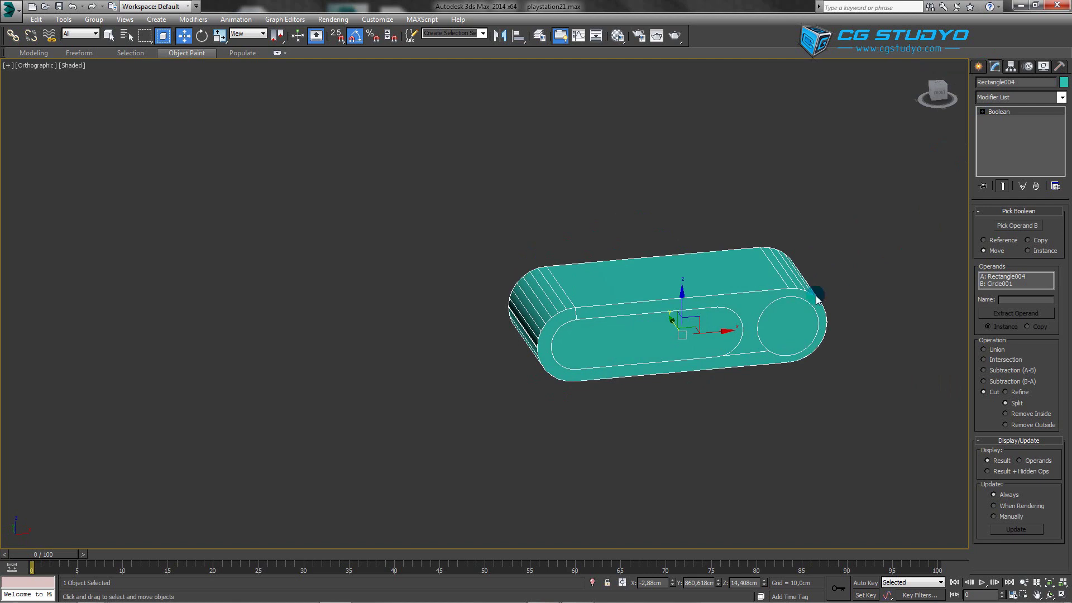
{"action": "left_click", "coordinate": [996, 111]}
{"action": "right_click", "coordinate": [997, 112]}
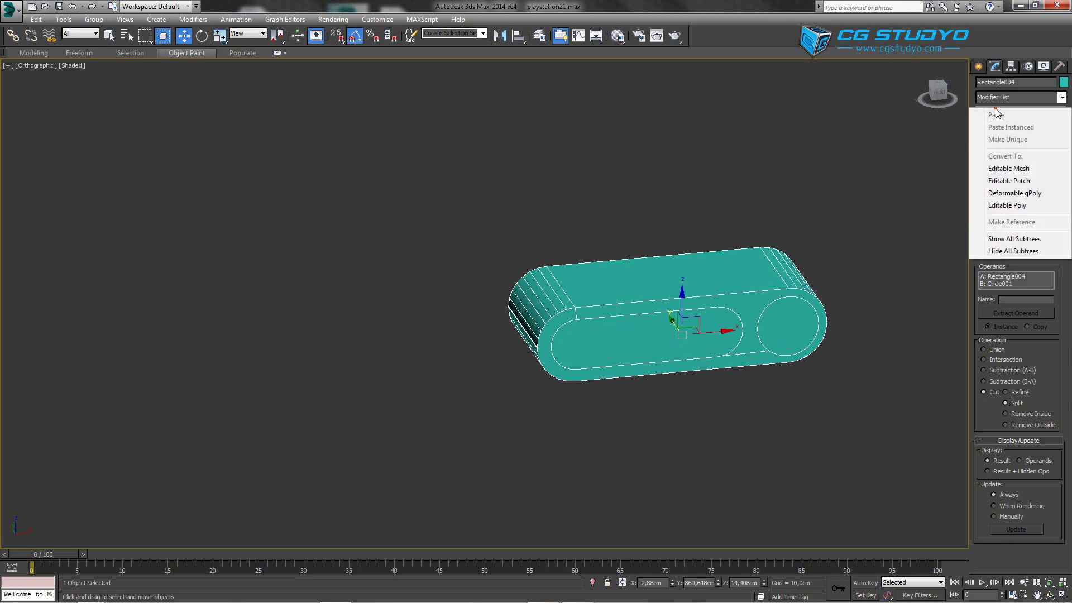
{"action": "left_click", "coordinate": [949, 205]}
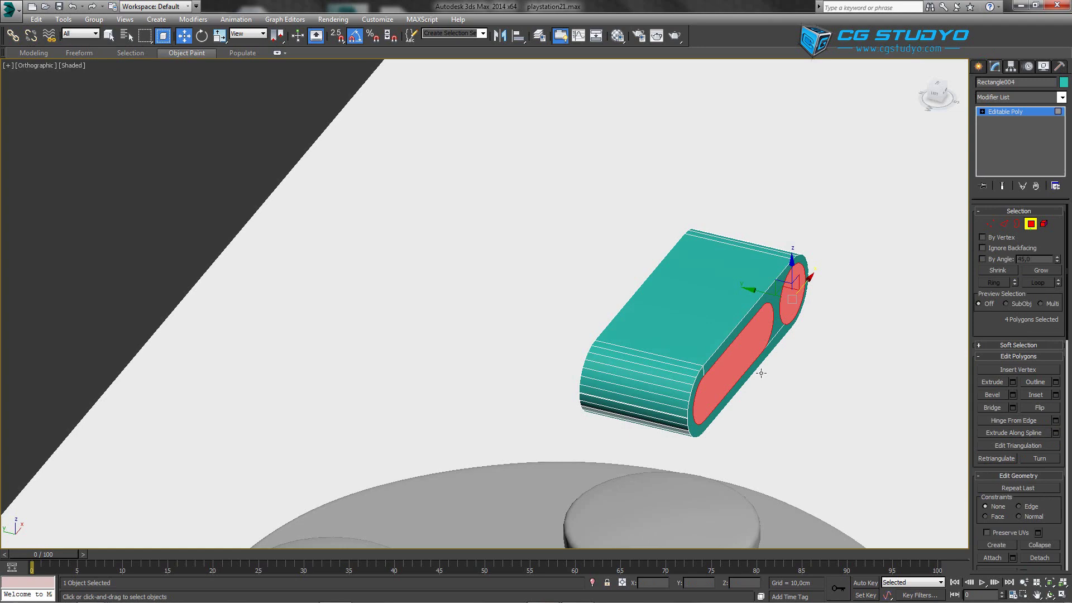
- Select the oval and round cut-out faces and extrude them inward by -0,479cm
{"action": "mouse_move", "coordinate": [761, 373]}
{"action": "middle_mouse_down", "text": "alt"}
{"action": "mouse_move", "coordinate": [804, 354]}
{"action": "mouse_move", "coordinate": [711, 342]}
{"action": "middle_mouse_up", "text": "alt"}
{"action": "left_click", "coordinate": [749, 318]}
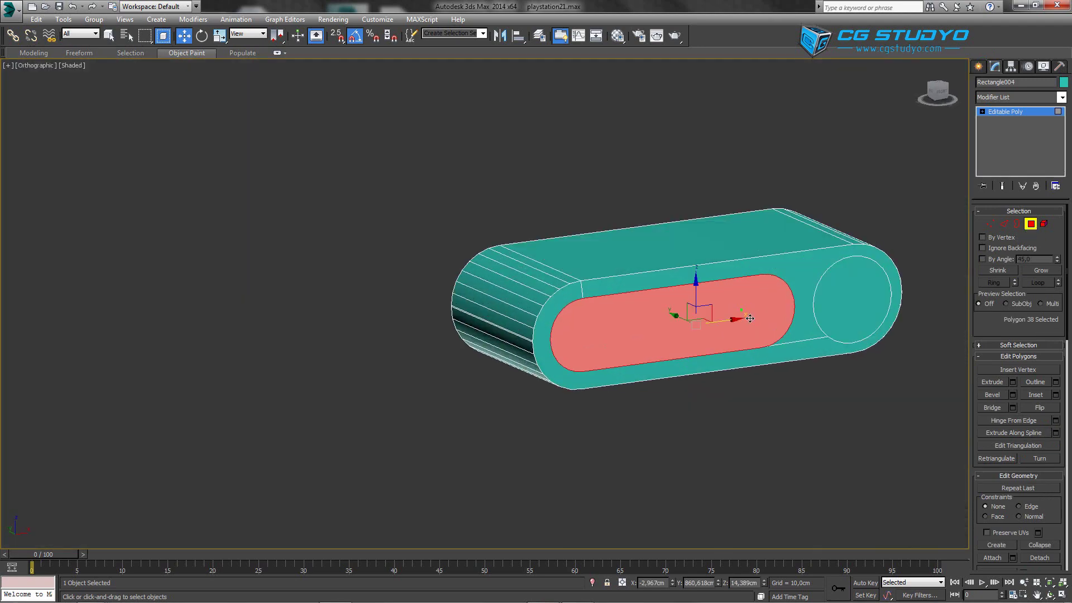
{"action": "left_click", "coordinate": [840, 302]}
{"action": "left_click", "coordinate": [766, 306], "text": "ctrl"}
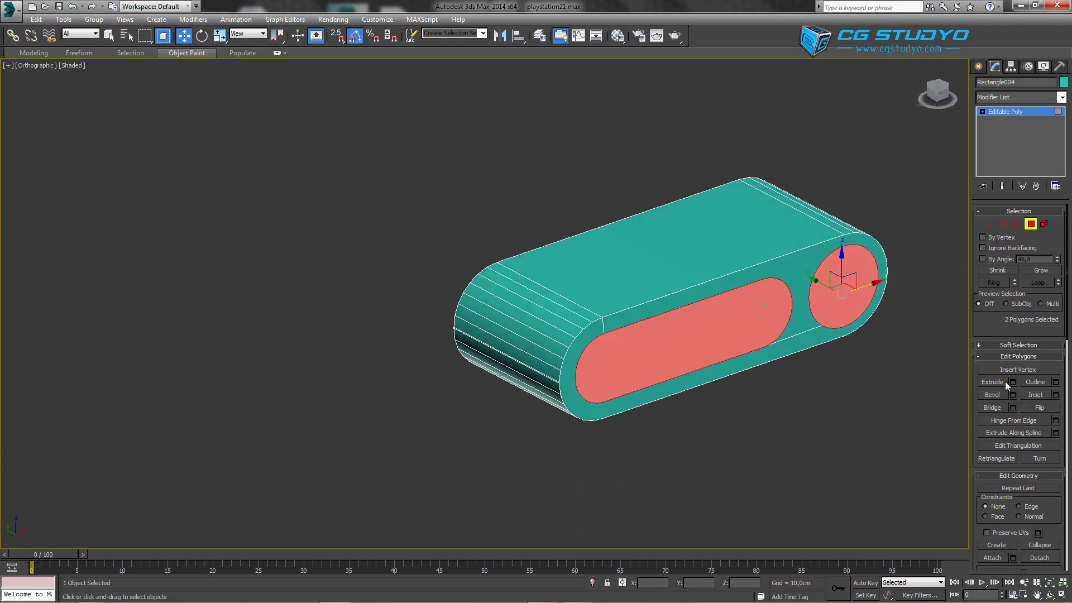
{"action": "left_click", "coordinate": [1010, 383]}
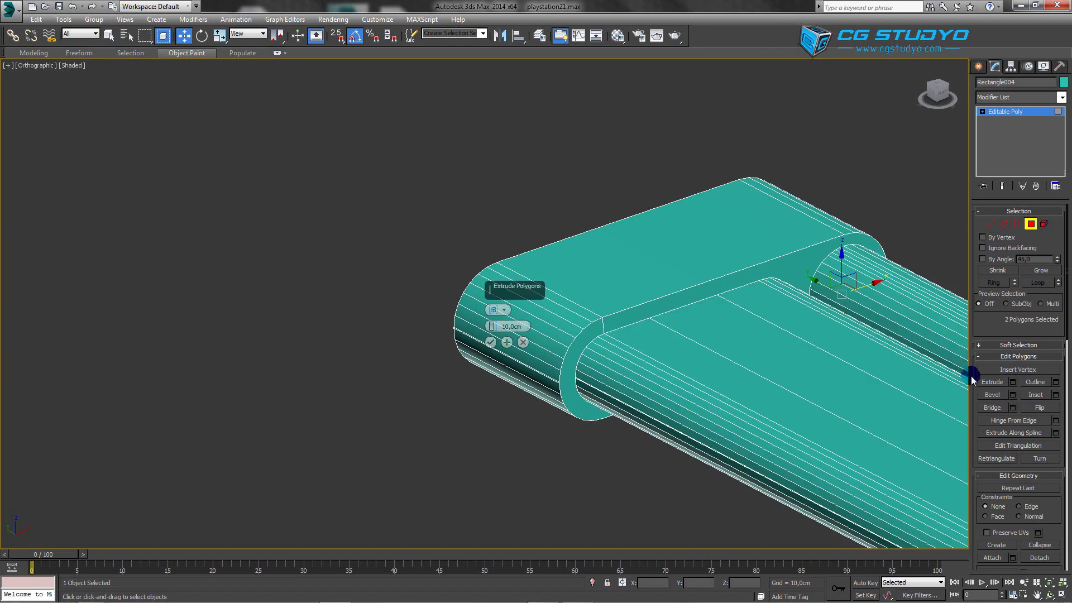
{"action": "scroll", "coordinate": [496, 335], "scroll_direction": "down", "scroll_amount": 5}
{"action": "left_click_drag", "start_coordinate": [492, 327], "coordinate": [556, 585]}
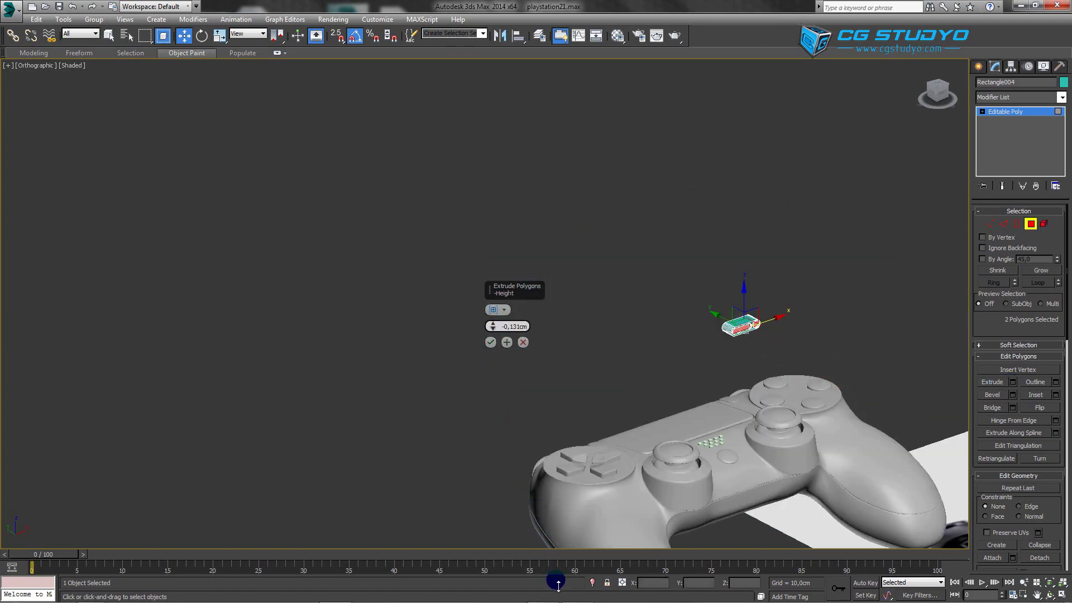
{"action": "scroll", "coordinate": [726, 313], "scroll_direction": "up", "scroll_amount": 2}
{"action": "scroll", "coordinate": [731, 300], "scroll_direction": "up", "scroll_amount": 5}
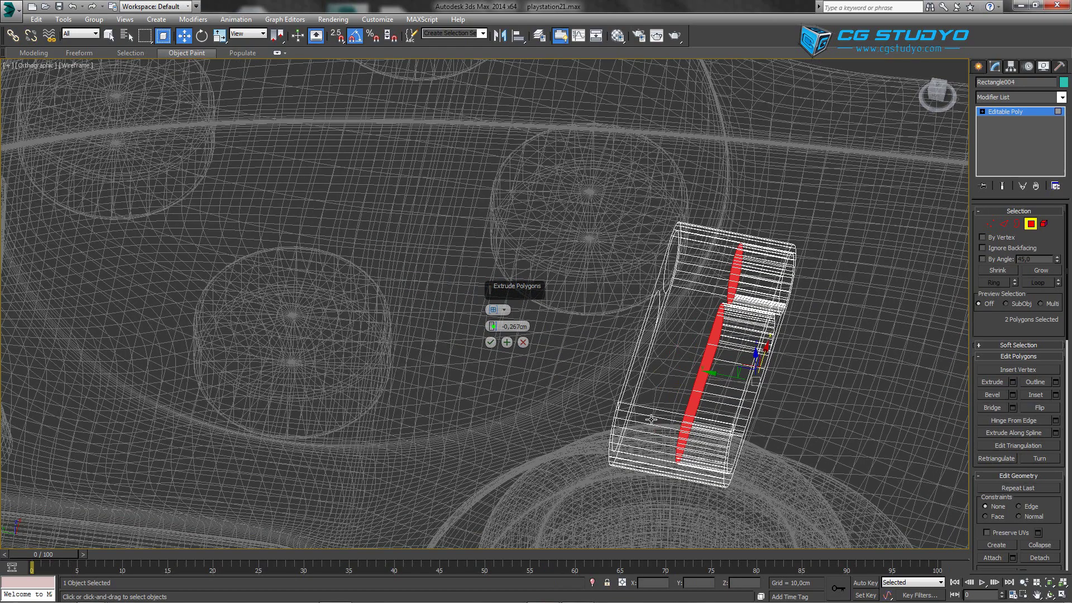
{"action": "left_click_drag", "start_coordinate": [492, 325], "coordinate": [498, 364]}
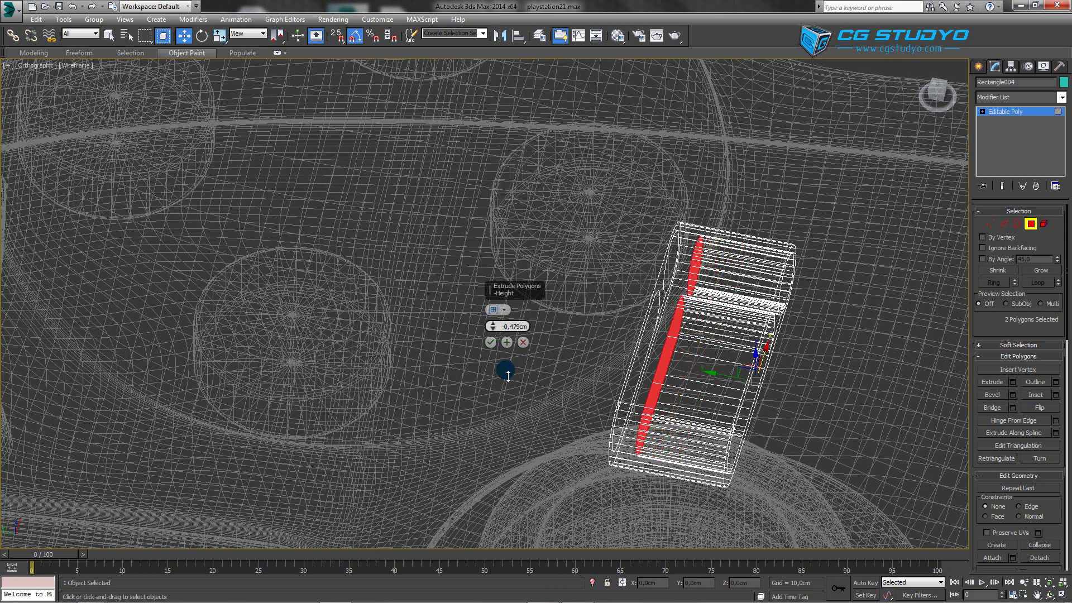
{"action": "left_click", "coordinate": [490, 342]}
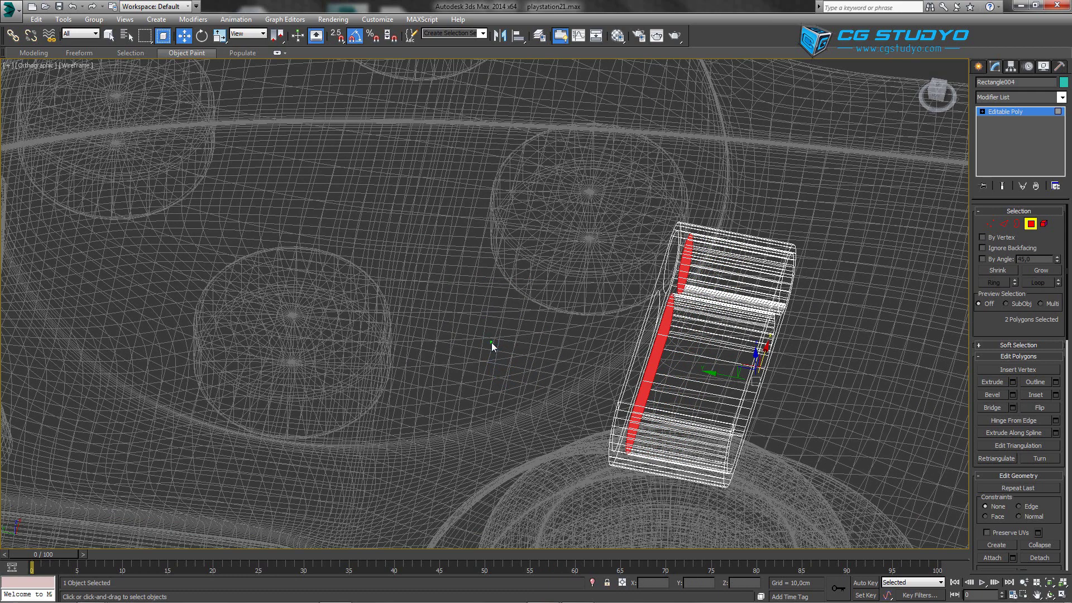
- Nudge the Rectangle004 housing slightly along Y and check it in shaded 3D
{"action": "key", "text": "t"}
{"action": "key", "text": "z"}
{"action": "scroll", "coordinate": [632, 231], "scroll_direction": "down", "scroll_amount": 5}
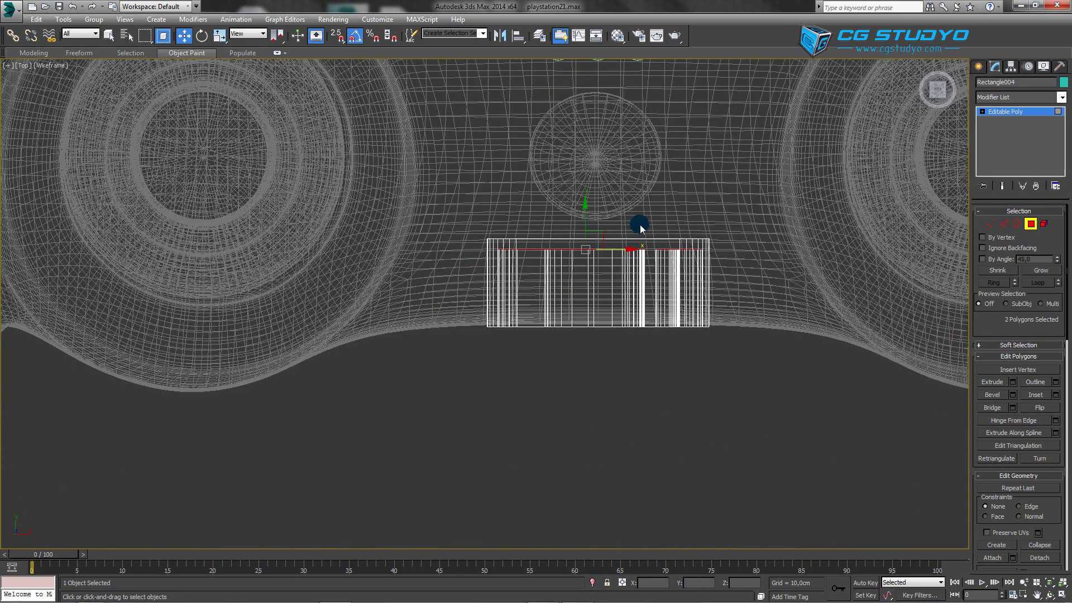
{"action": "left_click", "coordinate": [978, 66]}
{"action": "middle_click_drag", "start_coordinate": [644, 269], "coordinate": [636, 237]}
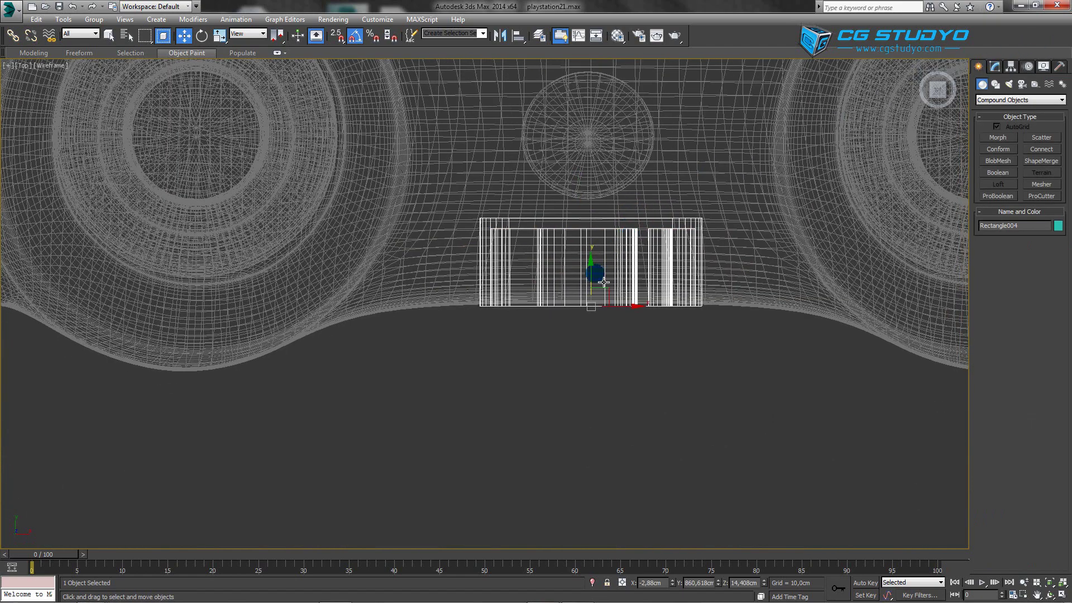
{"action": "middle_click_drag", "start_coordinate": [593, 270], "coordinate": [592, 327]}
{"action": "left_click_drag", "start_coordinate": [592, 326], "coordinate": [590, 280]}
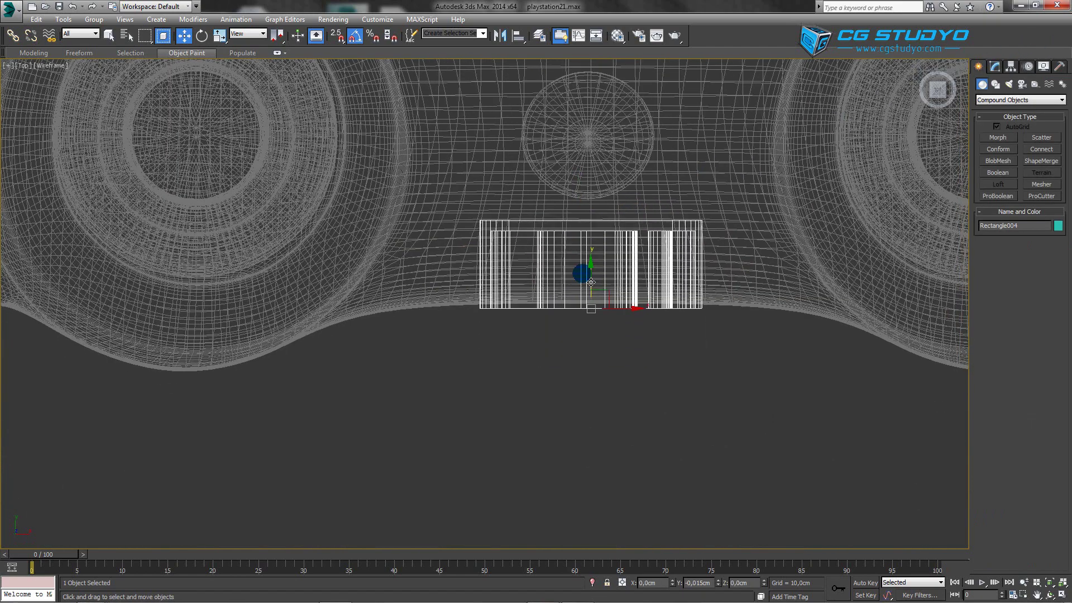
{"action": "mouse_move", "coordinate": [590, 279]}
{"action": "middle_mouse_down", "text": "alt"}
{"action": "mouse_move", "coordinate": [624, 231]}
{"action": "mouse_move", "coordinate": [617, 203]}
{"action": "middle_mouse_up", "text": "alt"}
{"action": "key", "text": "F3"}
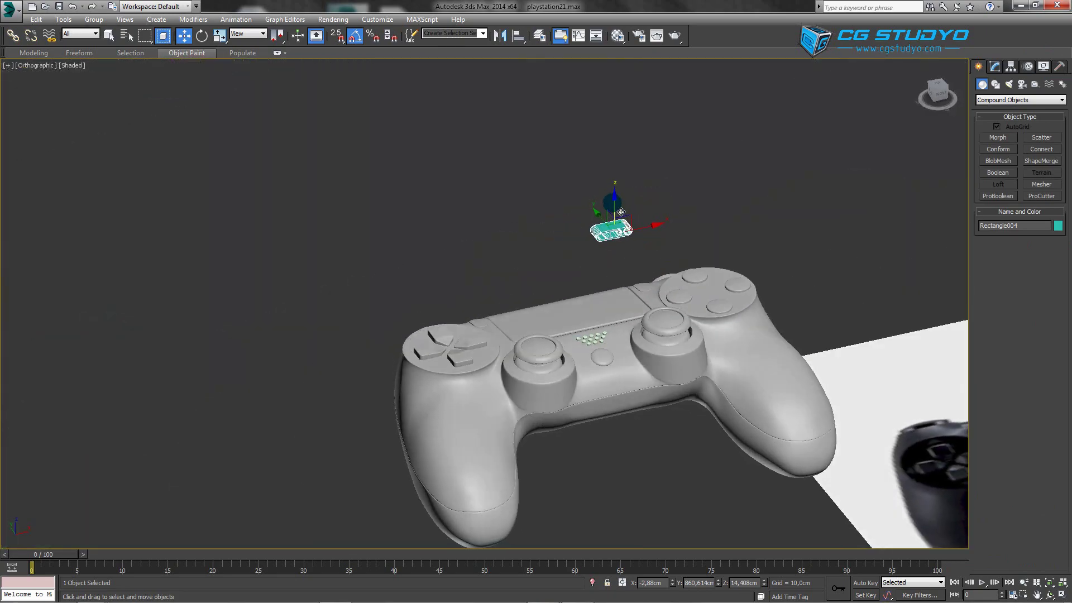
{"action": "key", "text": "t"}
- Enter Vertex level on the housing in a centred Top wireframe view
{"action": "left_click", "coordinate": [995, 66]}
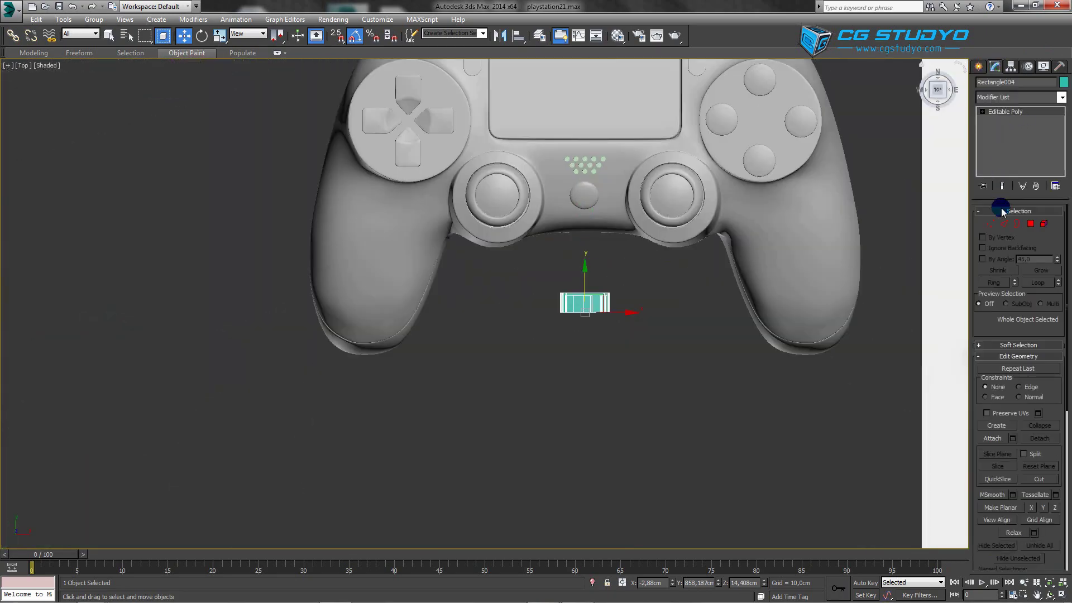
{"action": "left_click", "coordinate": [987, 223]}
{"action": "middle_click_drag", "start_coordinate": [615, 291], "coordinate": [614, 287]}
{"action": "scroll", "coordinate": [614, 286], "scroll_direction": "up", "scroll_amount": 4}
{"action": "scroll", "coordinate": [610, 239], "scroll_direction": "up", "scroll_amount": 5}
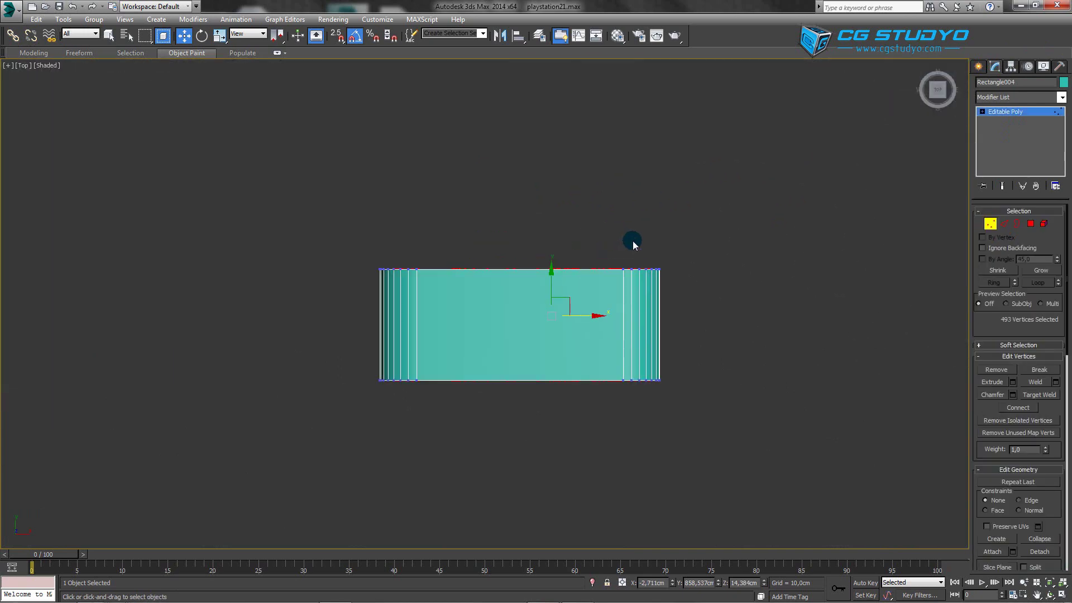
{"action": "middle_click_drag", "start_coordinate": [631, 240], "coordinate": [724, 197]}
{"action": "key", "text": "F3"}
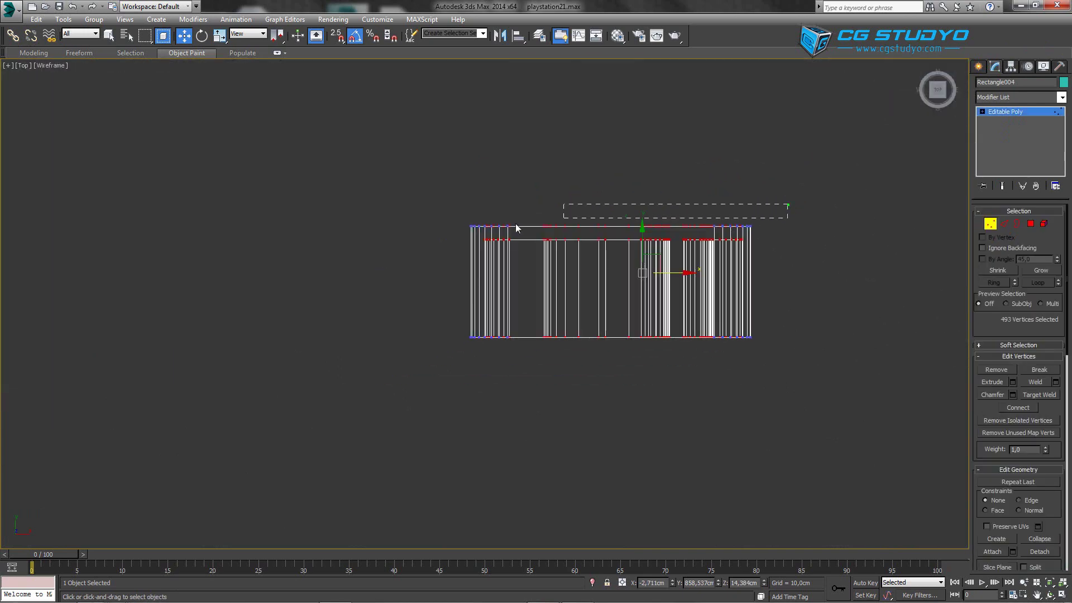
- Box-select the top vertex row, then the middle row, and raise each along Y
{"action": "left_click_drag", "start_coordinate": [787, 204], "coordinate": [448, 233]}
{"action": "left_click_drag", "start_coordinate": [648, 203], "coordinate": [648, 166]}
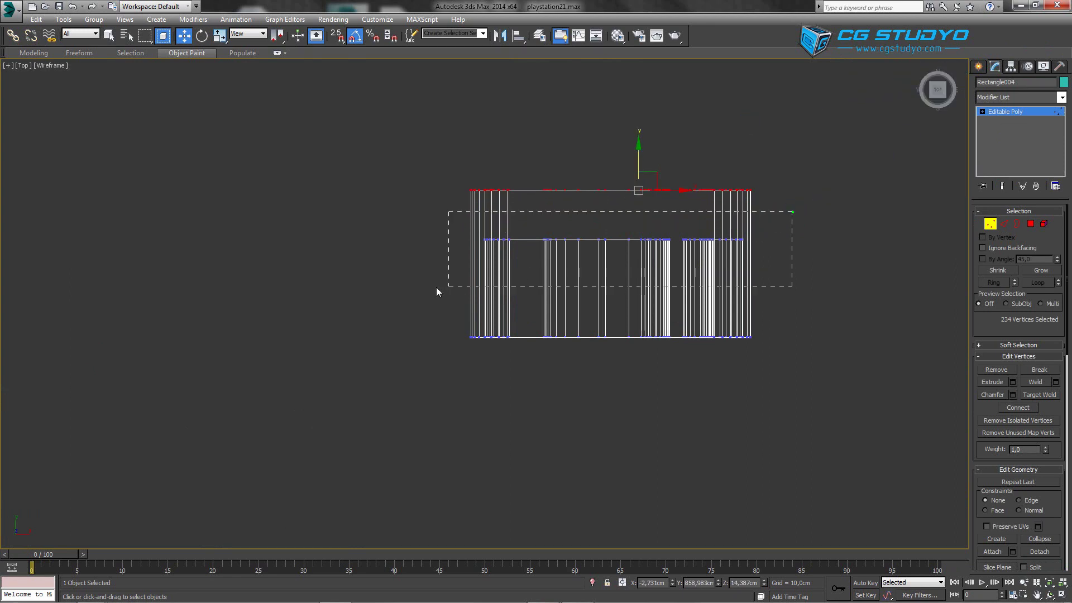
{"action": "left_click_drag", "start_coordinate": [791, 212], "coordinate": [436, 287]}
{"action": "left_click_drag", "start_coordinate": [649, 222], "coordinate": [649, 193]}
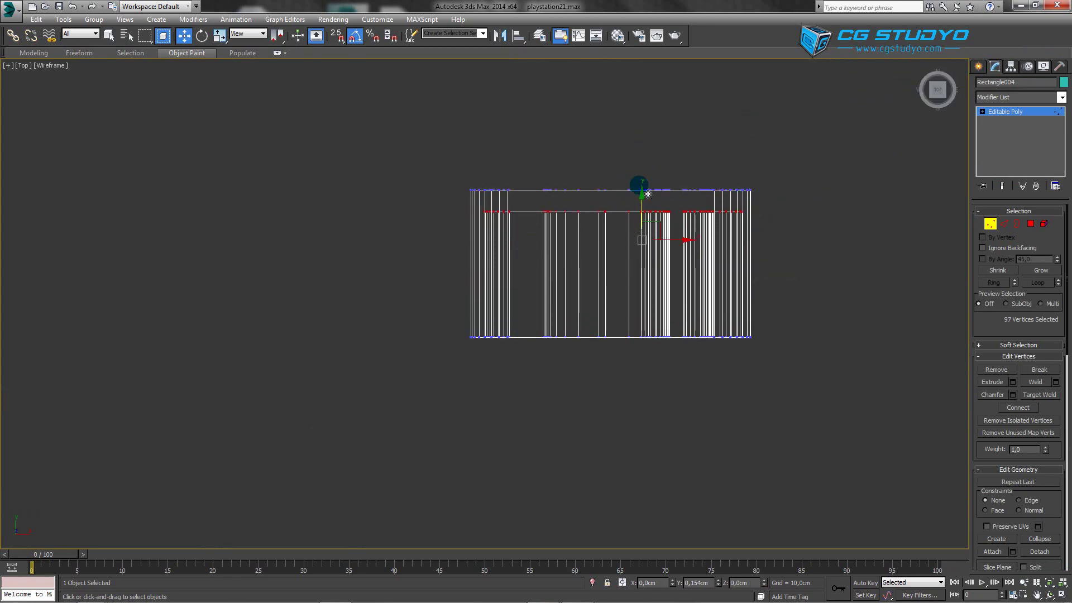
- Leave vertex editing and view the housing zoomed from the front, shaded
{"action": "left_click", "coordinate": [978, 66]}
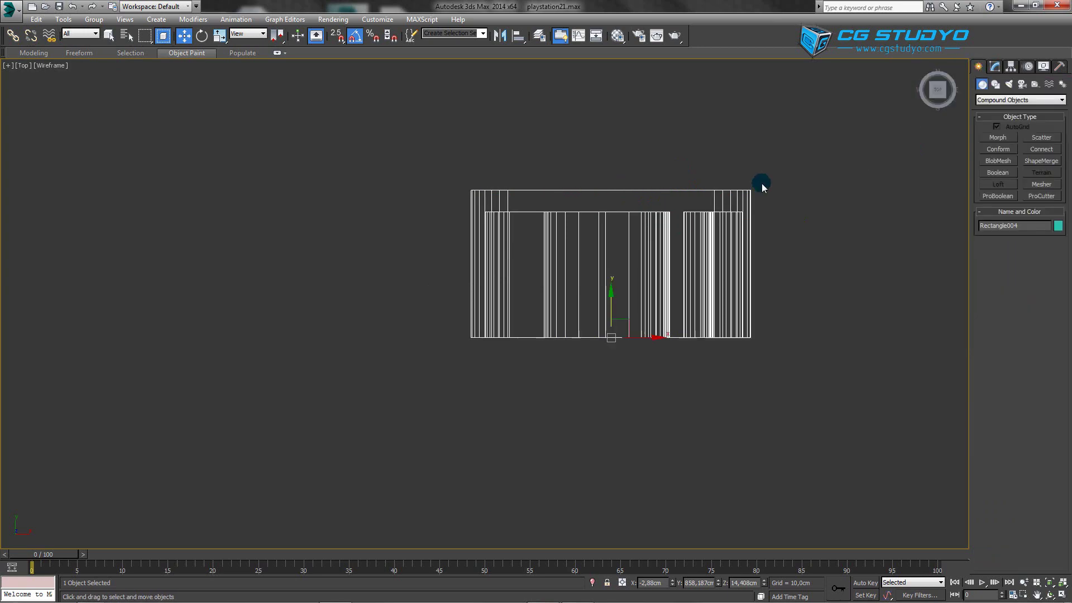
{"action": "scroll", "coordinate": [761, 183], "scroll_direction": "down", "scroll_amount": 5}
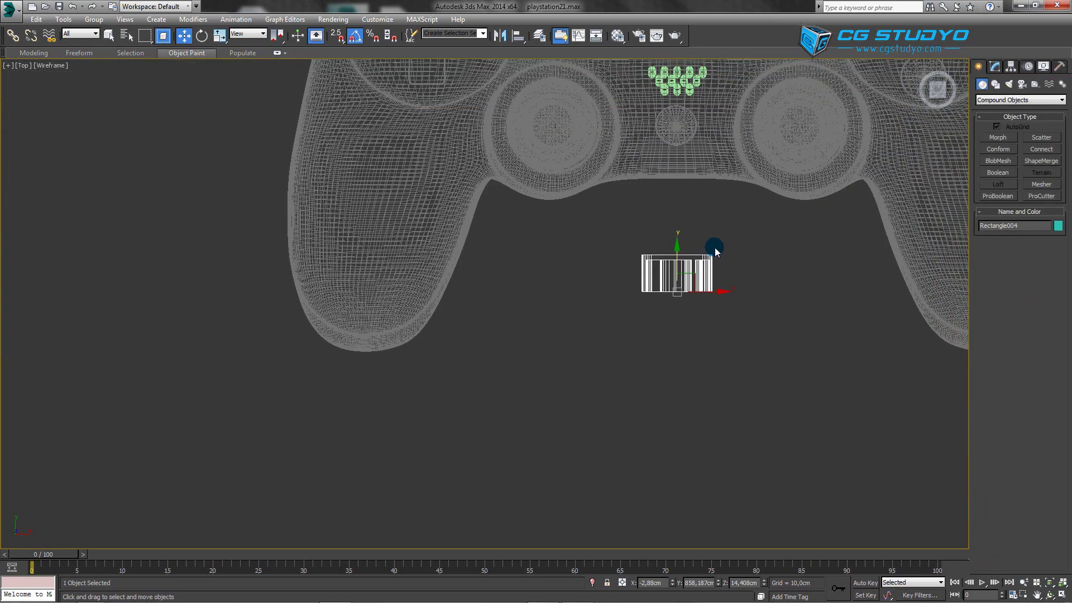
{"action": "left_click", "coordinate": [705, 266]}
{"action": "left_click", "coordinate": [994, 66]}
{"action": "key", "text": "z"}
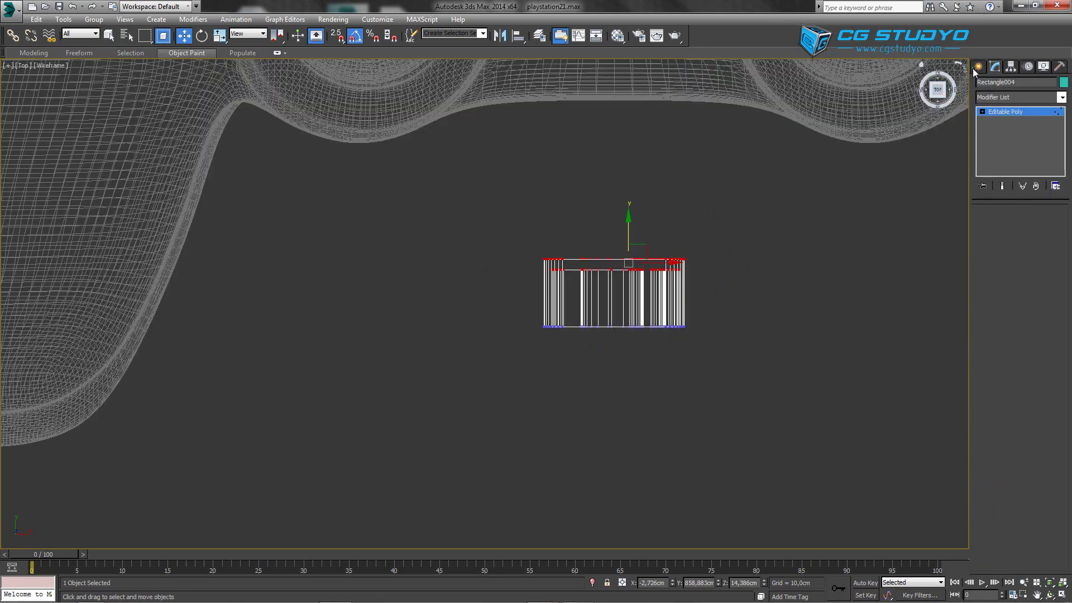
{"action": "left_click", "coordinate": [978, 66]}
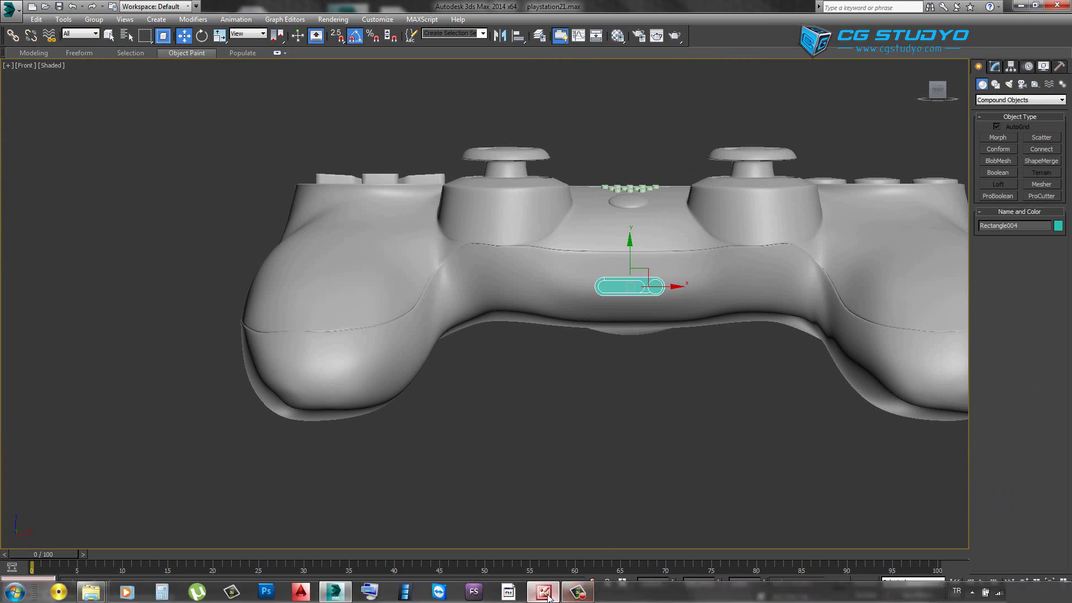
- Glance at the reference photo, then nudge the housing up and left along Y
{"action": "left_click", "coordinate": [598, 538]}
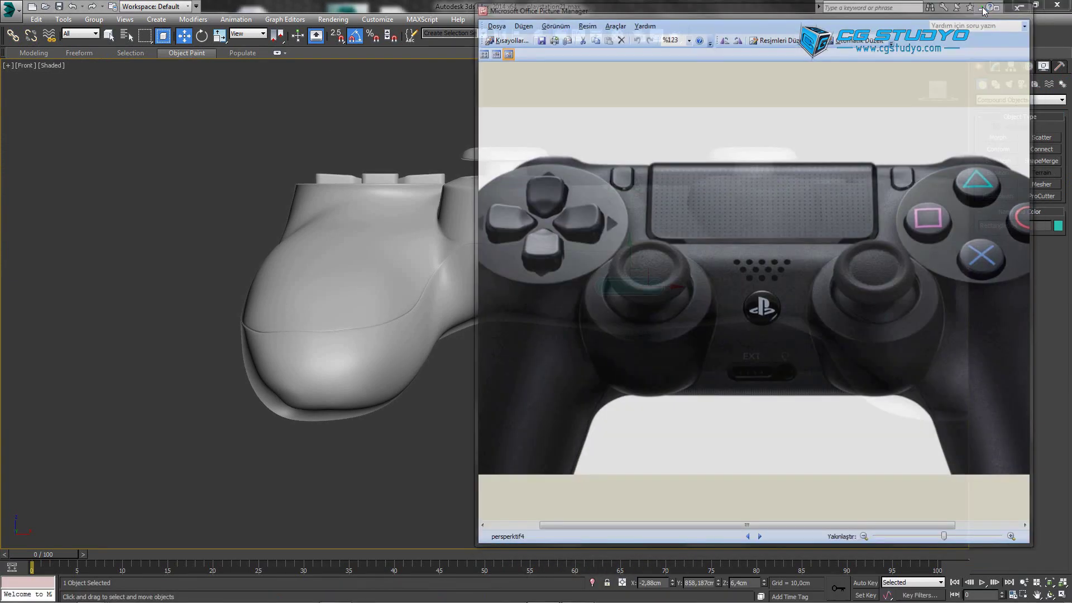
{"action": "left_click", "coordinate": [543, 594]}
{"action": "left_click_drag", "start_coordinate": [637, 266], "coordinate": [640, 230]}
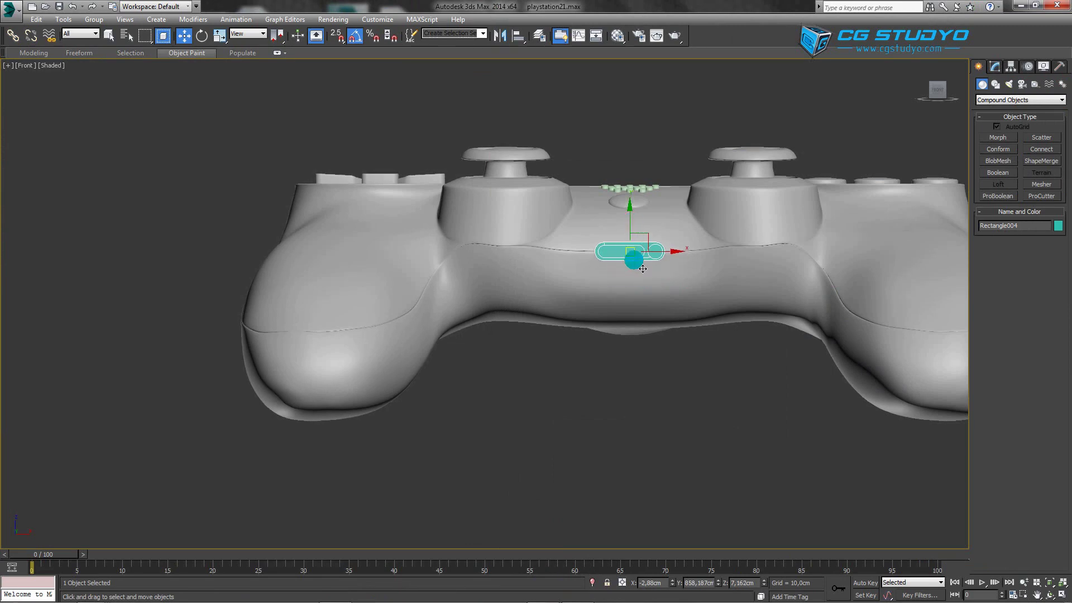
{"action": "middle_click_drag", "start_coordinate": [640, 231], "coordinate": [631, 250], "text": "alt"}
{"action": "left_click_drag", "start_coordinate": [631, 249], "coordinate": [611, 233]}
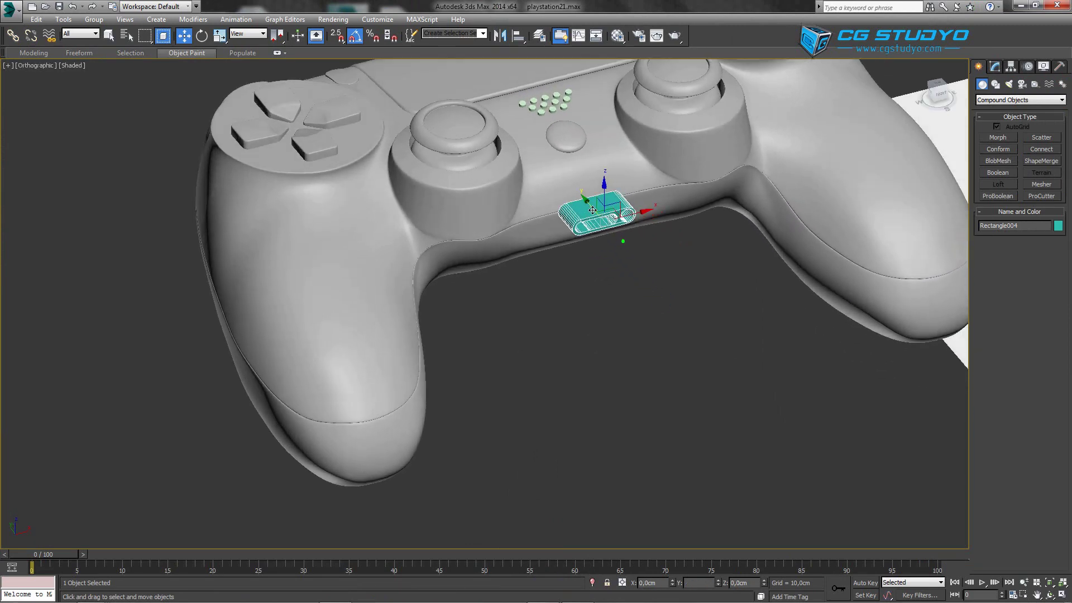
{"action": "scroll", "coordinate": [636, 289], "scroll_direction": "up", "scroll_amount": 5}
- Rotate the housing to match the body surface and align the gizmo to Local axes
{"action": "key", "text": "e"}
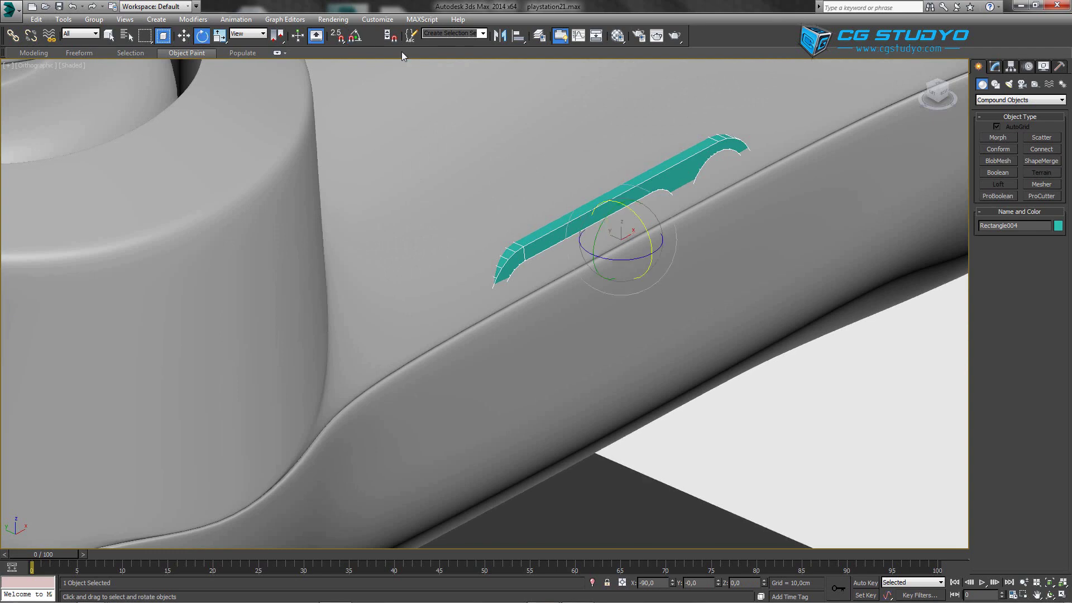
{"action": "left_click_drag", "start_coordinate": [642, 228], "coordinate": [631, 264]}
{"action": "key", "text": "w"}
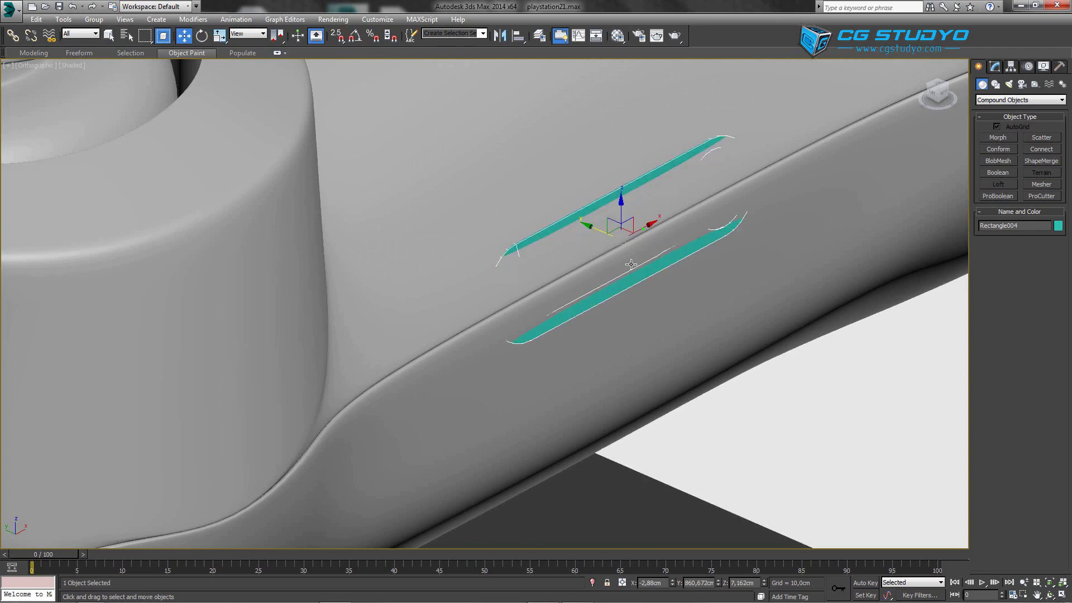
{"action": "middle_click_drag", "start_coordinate": [631, 264], "coordinate": [647, 246], "text": "alt"}
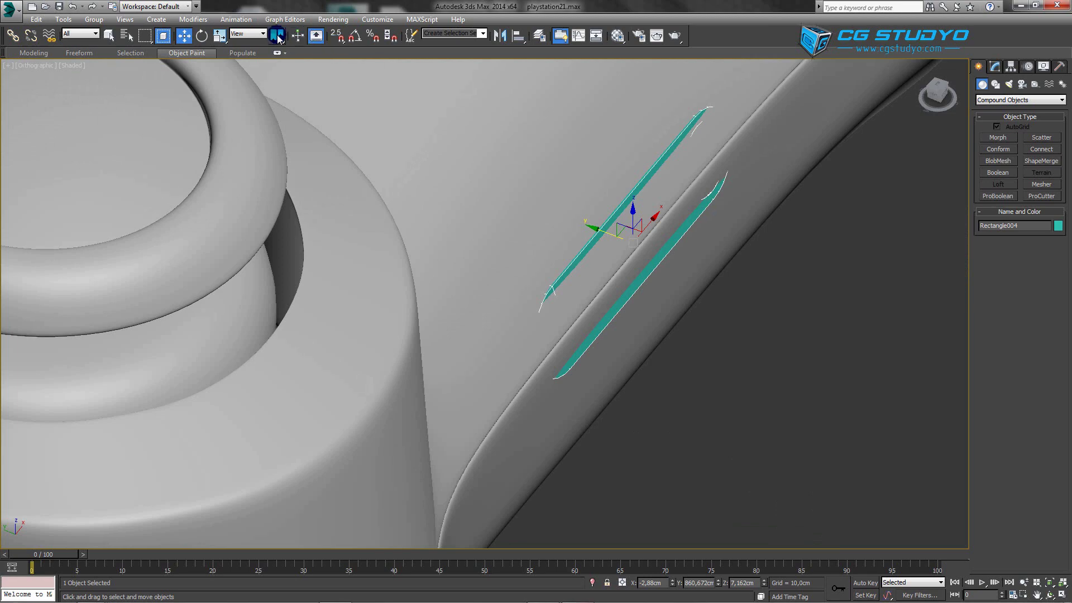
{"action": "left_click", "coordinate": [240, 35]}
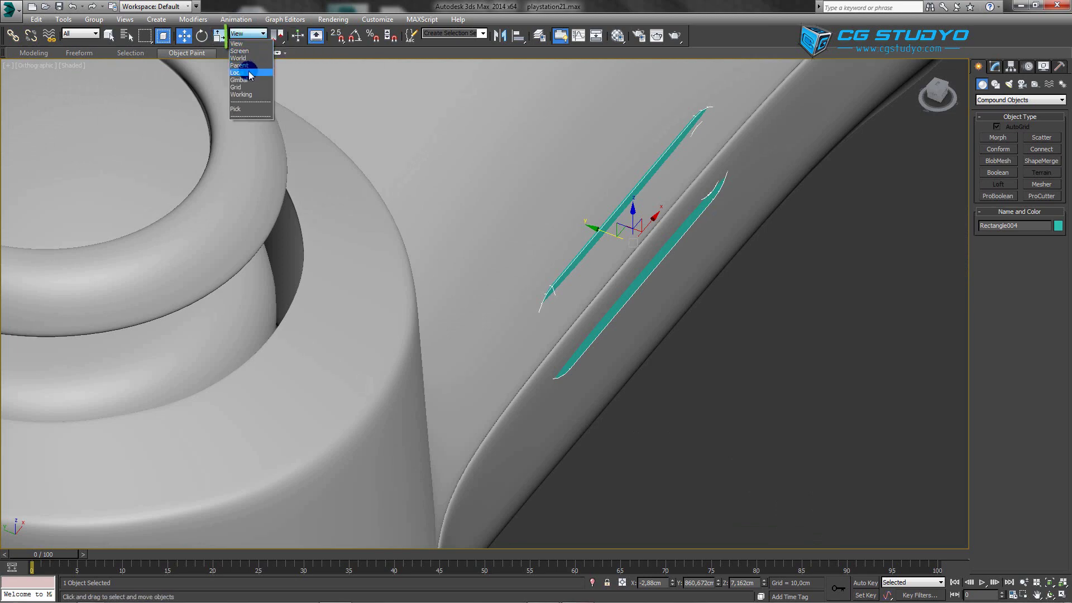
{"action": "left_click", "coordinate": [241, 74]}
- Orbit and zoom around the port rings to check the housing against the body
{"action": "middle_click_drag", "start_coordinate": [638, 232], "coordinate": [587, 252], "text": "alt"}
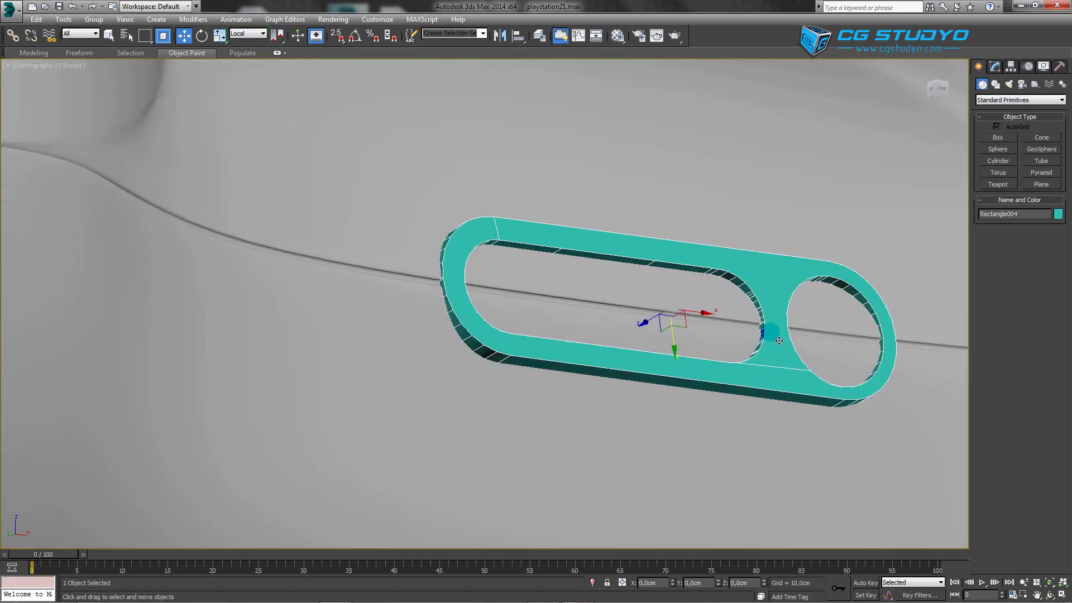
{"action": "middle_click_drag", "start_coordinate": [587, 252], "coordinate": [726, 312], "text": "alt"}
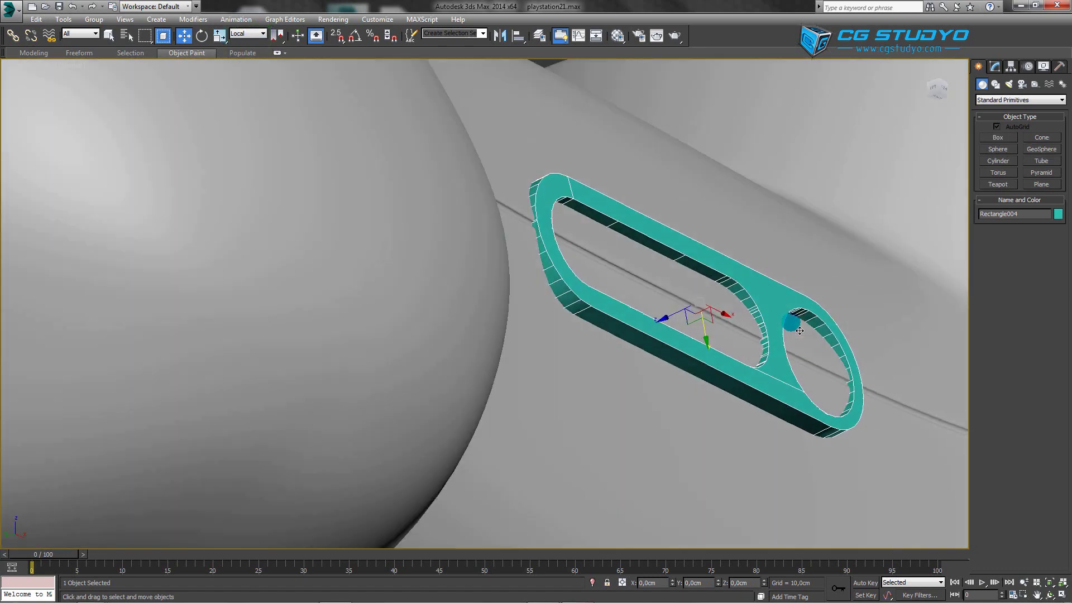
{"action": "scroll", "coordinate": [759, 327], "scroll_direction": "up", "scroll_amount": 2}
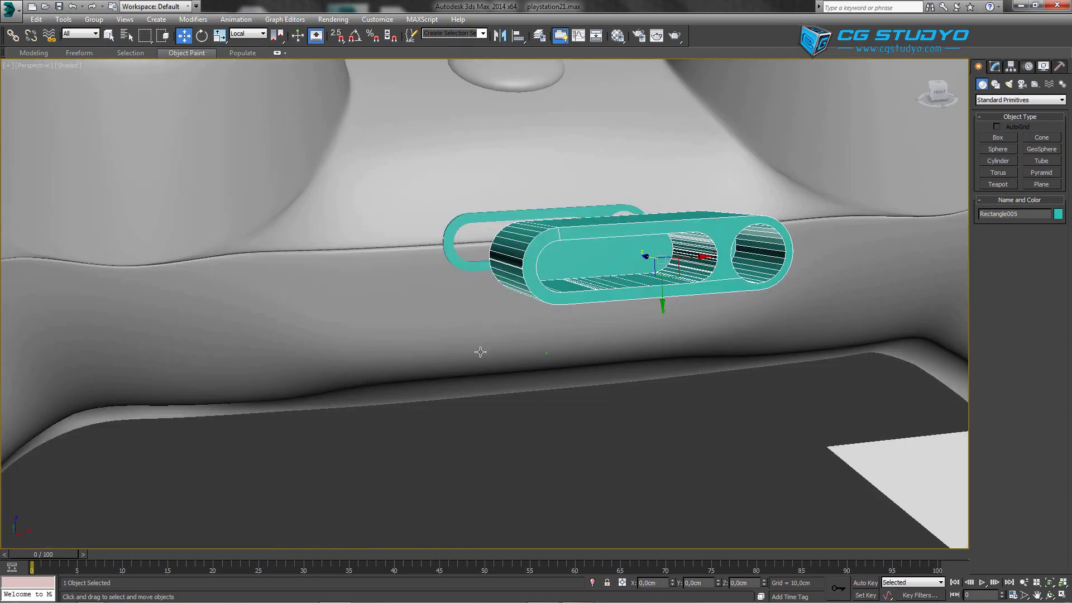
{"action": "middle_click_drag", "start_coordinate": [480, 351], "coordinate": [479, 338], "text": "alt"}
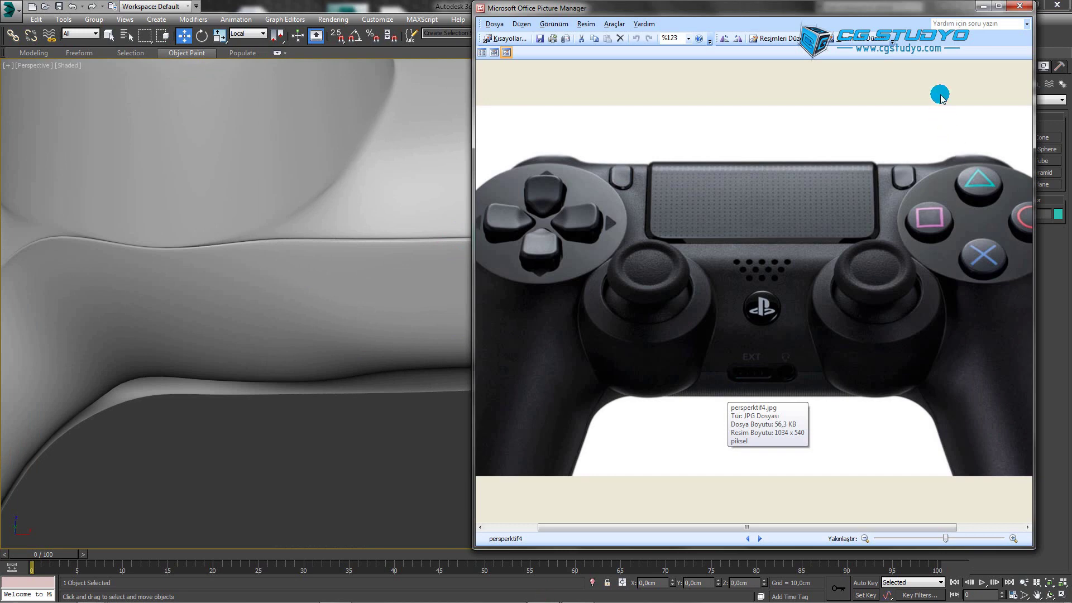
- Minimize the reference photo and frame the housing in Left view as wireframe
{"action": "left_click", "coordinate": [985, 7]}
{"action": "key", "text": "z"}
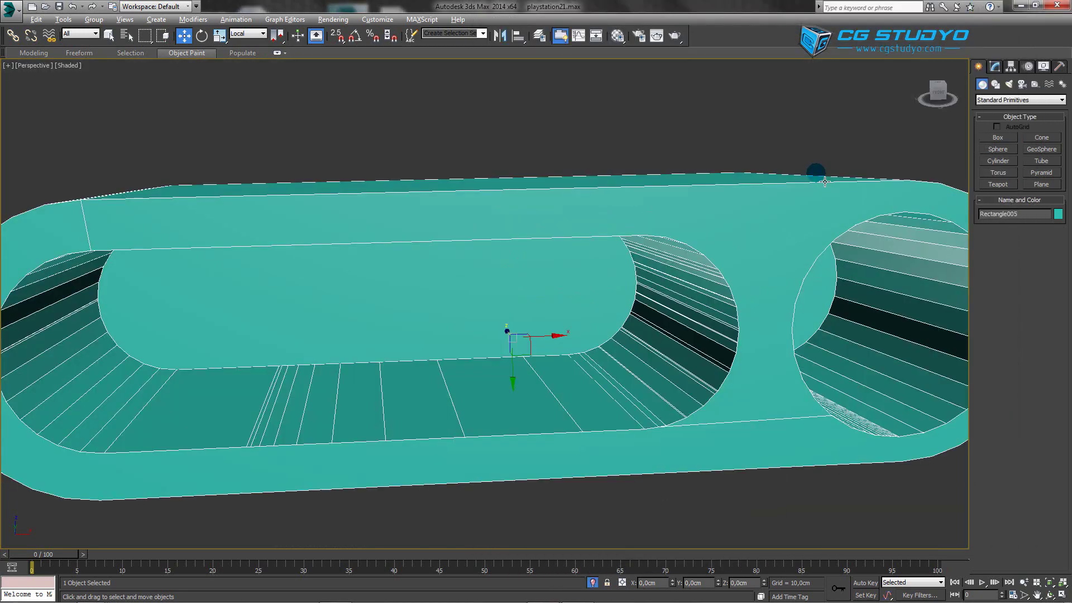
{"action": "middle_click_drag", "start_coordinate": [817, 174], "coordinate": [726, 234], "text": "alt"}
{"action": "scroll", "coordinate": [707, 271], "scroll_direction": "down", "scroll_amount": 3}
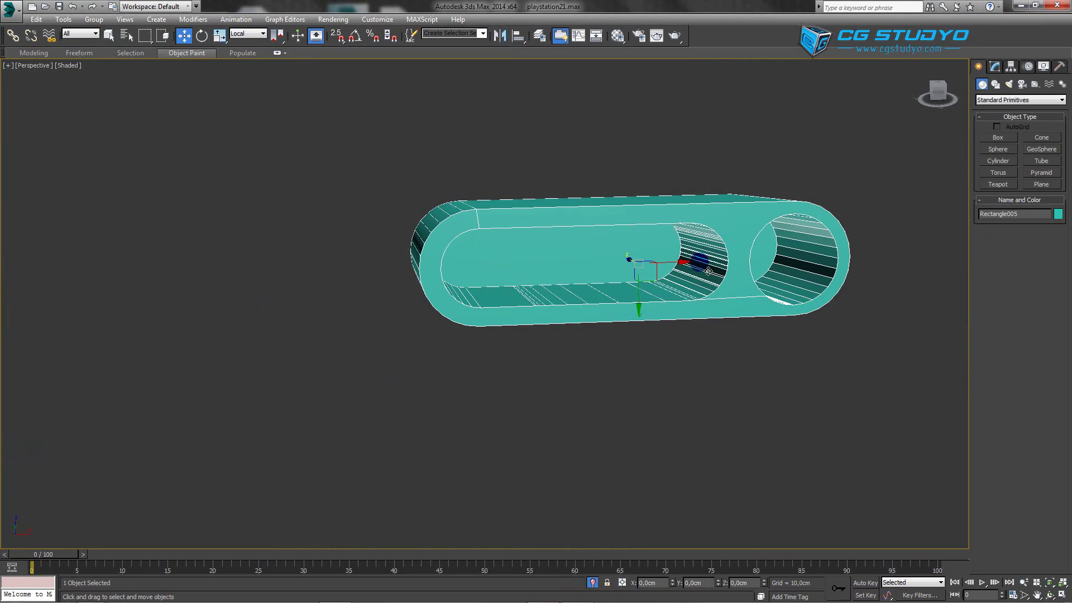
{"action": "key", "text": "l"}
{"action": "key", "text": "z"}
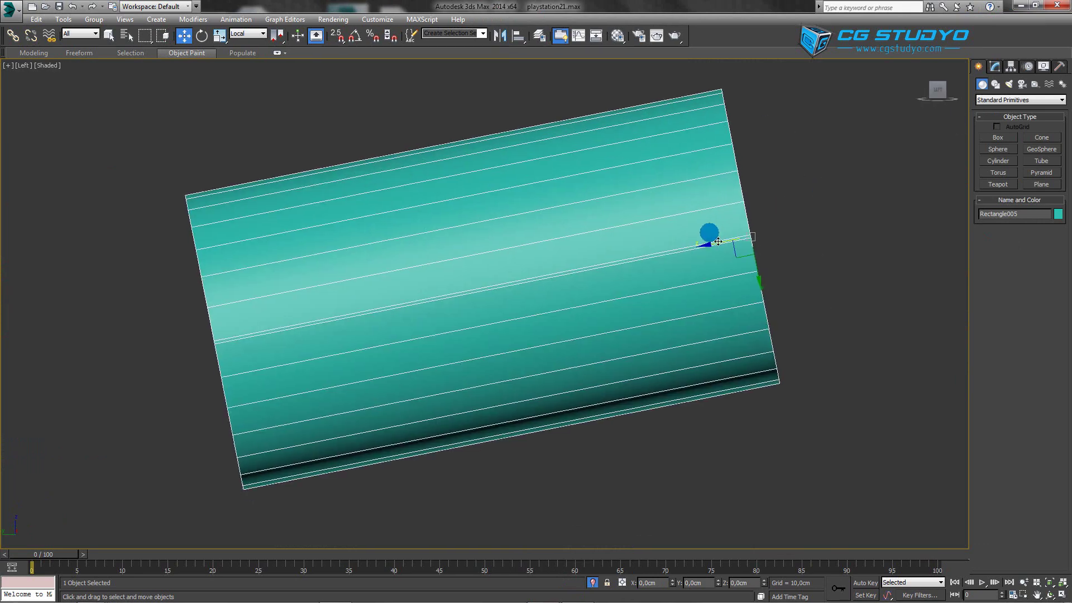
{"action": "key", "text": "F3"}
{"action": "key", "text": "F3"}
- Set the housing's X rotation to -90 in view coordinates
{"action": "key", "text": "e"}
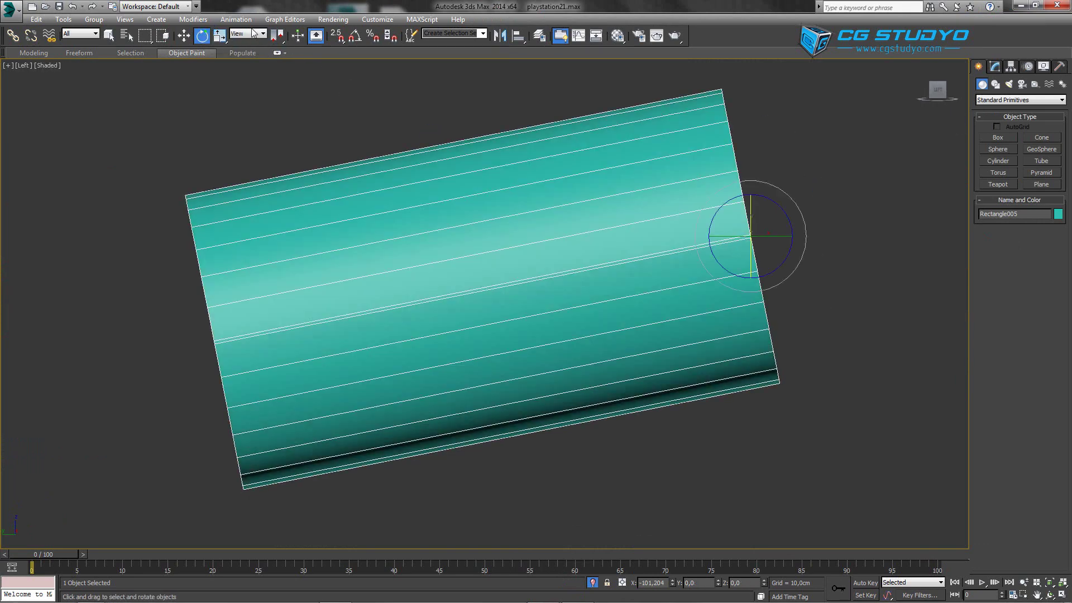
{"action": "left_click", "coordinate": [256, 33]}
{"action": "left_click", "coordinate": [667, 583]}
{"action": "left_click_drag", "start_coordinate": [670, 584], "coordinate": [649, 589]}
{"action": "type", "text": "-90"}
{"action": "key", "text": "Return"}
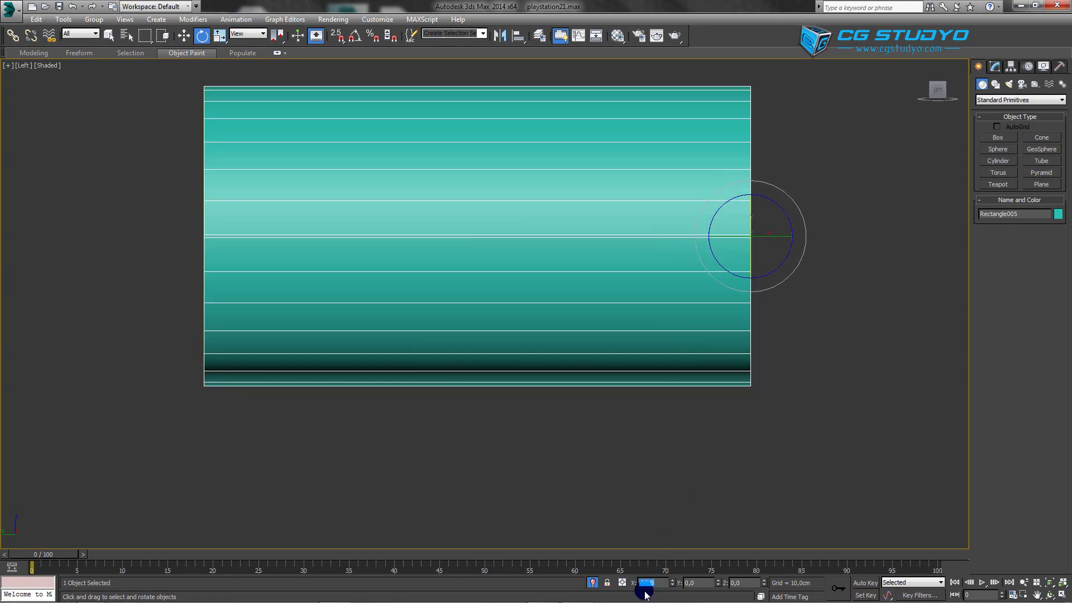
- Check the squared housing's openings in Front view, zoomed to fit
{"action": "scroll", "coordinate": [752, 412], "scroll_direction": "down", "scroll_amount": 3}
{"action": "middle_click_drag", "start_coordinate": [728, 409], "coordinate": [657, 411], "text": "alt"}
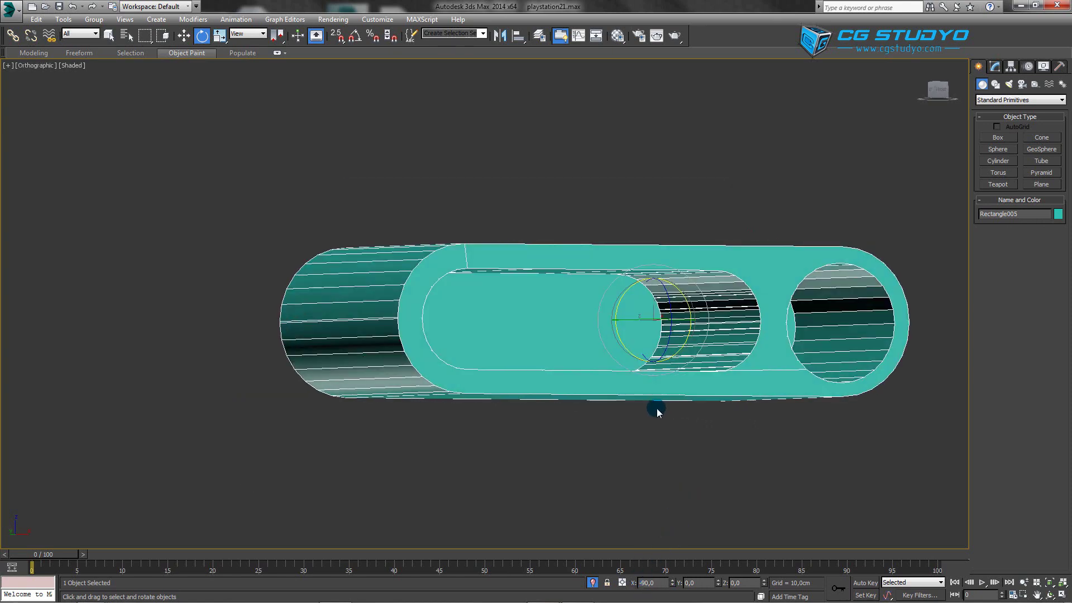
{"action": "key", "text": "f"}
{"action": "key", "text": "z"}
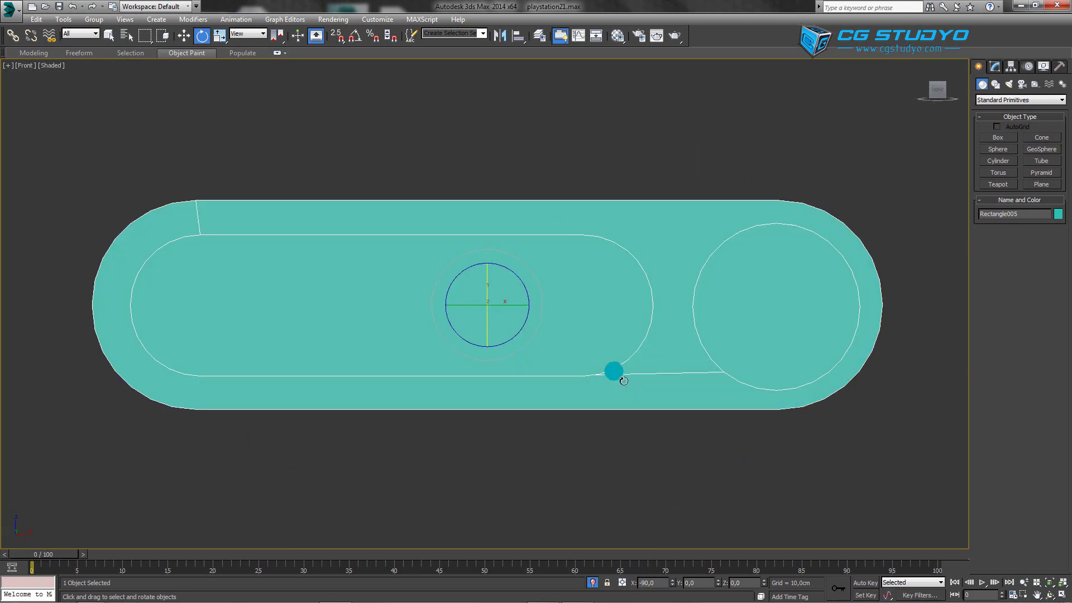
{"action": "middle_click_drag", "start_coordinate": [617, 376], "coordinate": [638, 391]}
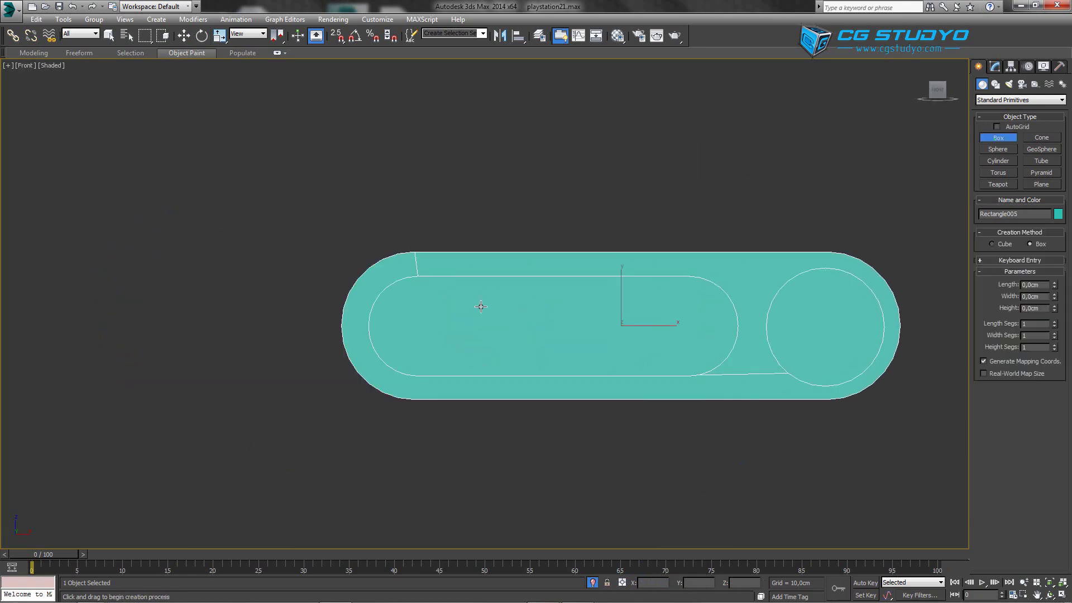
- In wireframe Top view, draw a tall, thin pin box with tiny height inside the opening
{"action": "key", "text": "t"}
{"action": "key", "text": "F3"}
{"action": "left_click", "coordinate": [461, 140]}
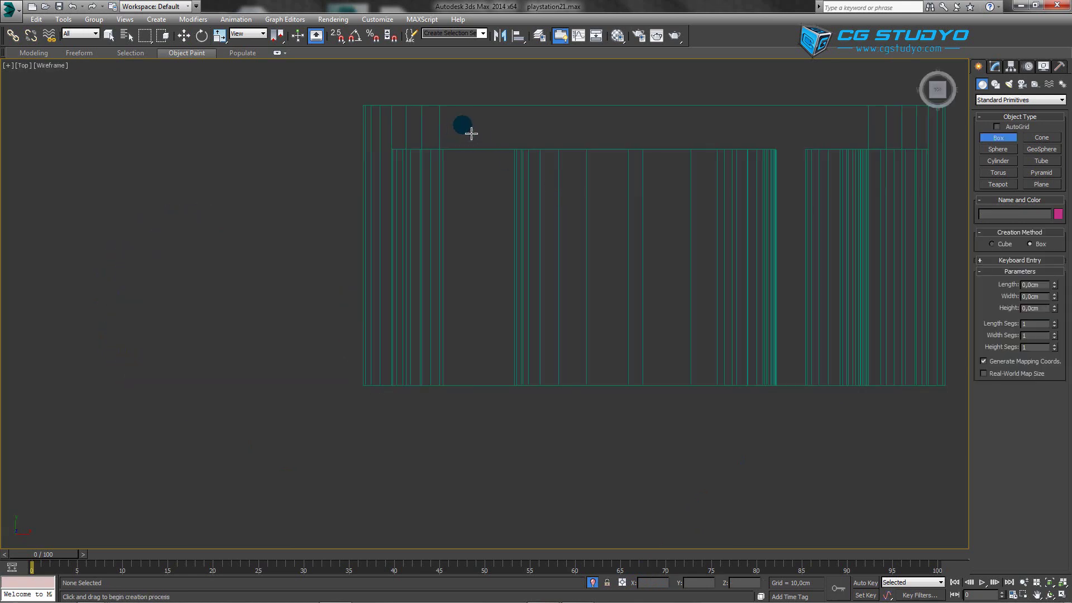
{"action": "left_click_drag", "start_coordinate": [468, 158], "coordinate": [498, 385]}
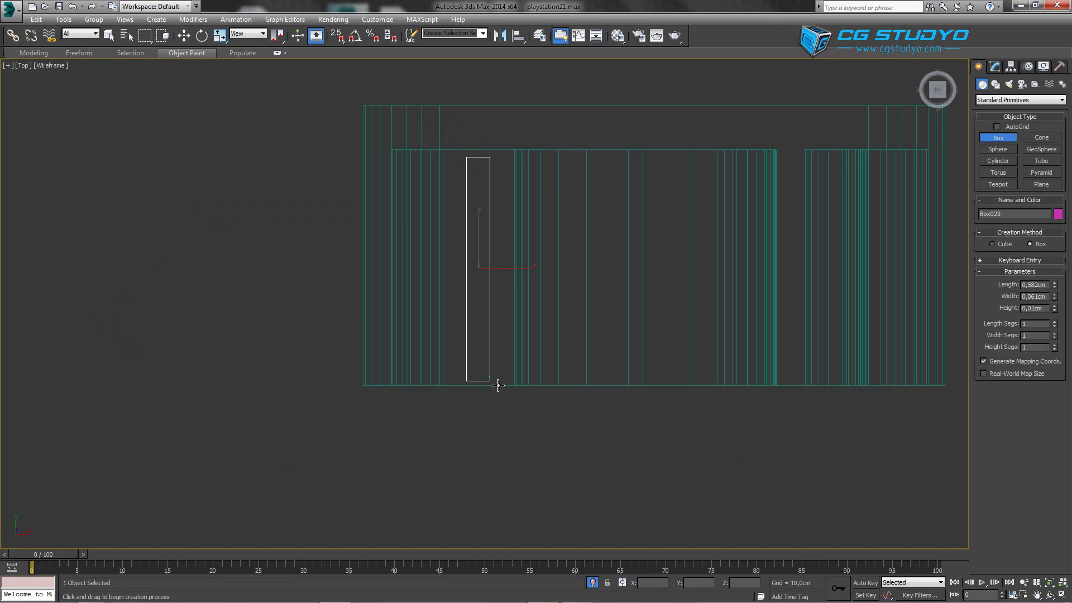
{"action": "left_click", "coordinate": [490, 379]}
{"action": "middle_click_drag", "start_coordinate": [507, 376], "coordinate": [511, 323], "text": "alt"}
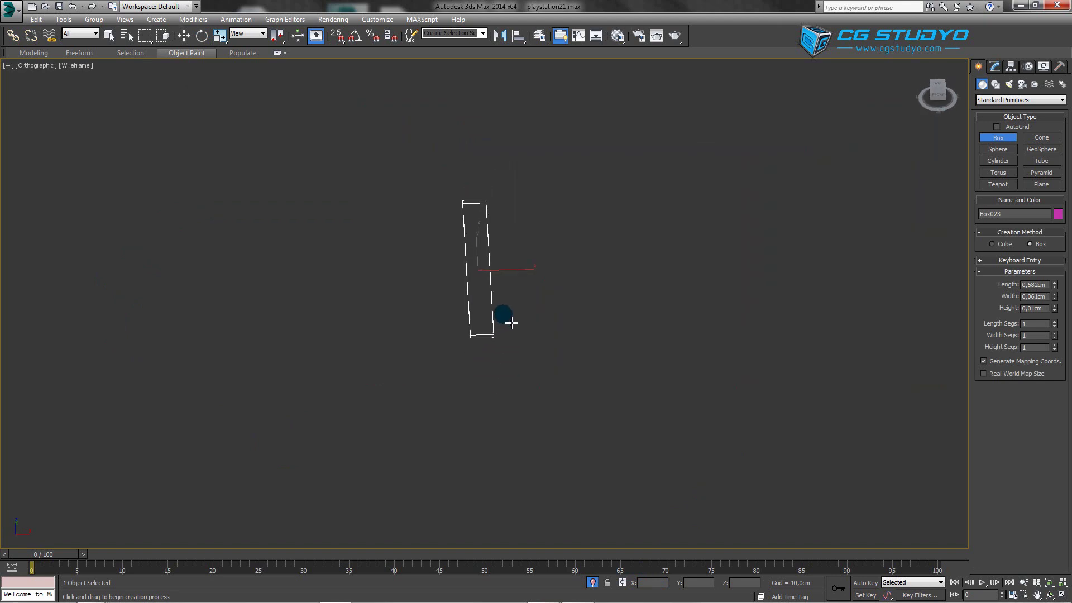
- Switch to Front view and zoom in on the pin box, ready to move it
{"action": "key", "text": "f"}
{"action": "scroll", "coordinate": [503, 313], "scroll_direction": "down", "scroll_amount": 5}
{"action": "scroll", "coordinate": [502, 313], "scroll_direction": "down", "scroll_amount": 3}
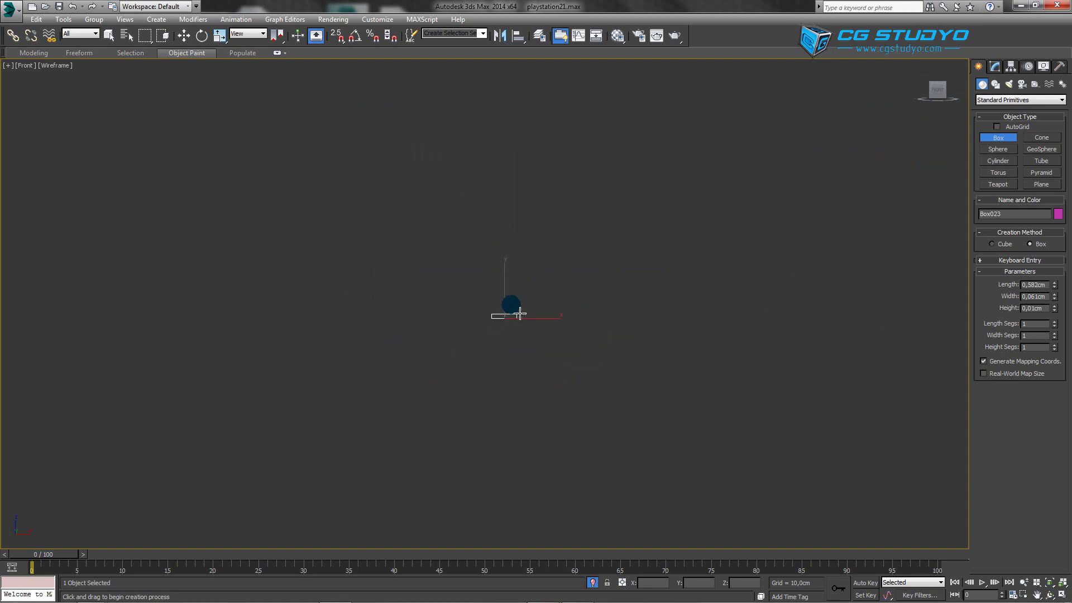
{"action": "key", "text": "w"}
{"action": "scroll", "coordinate": [450, 311], "scroll_direction": "down", "scroll_amount": 2}
{"action": "key", "text": "r"}
{"action": "scroll", "coordinate": [444, 313], "scroll_direction": "down", "scroll_amount": 2}
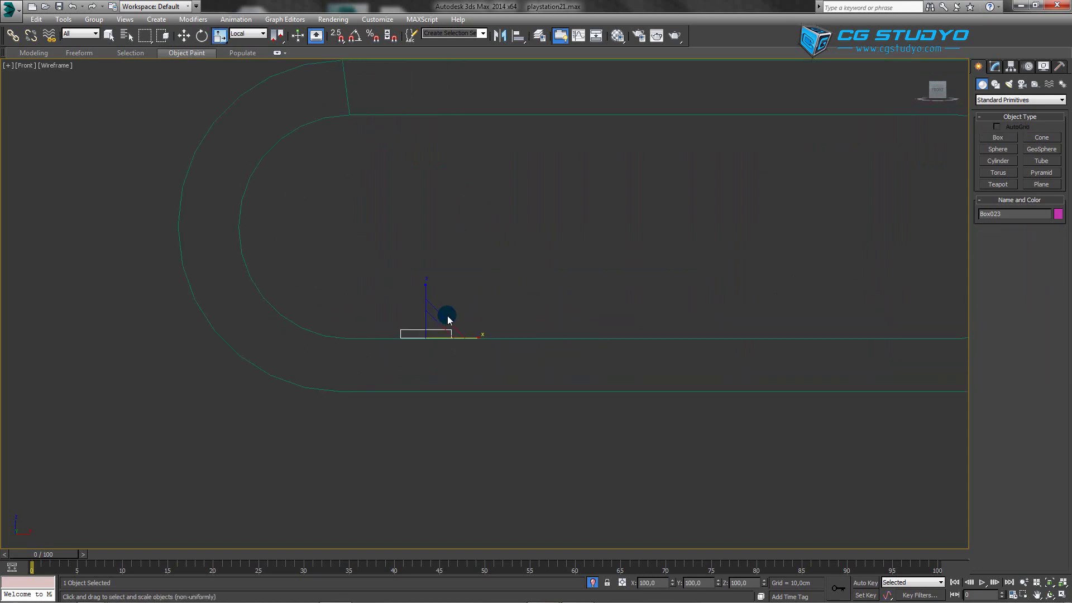
{"action": "scroll", "coordinate": [461, 319], "scroll_direction": "down", "scroll_amount": 3}
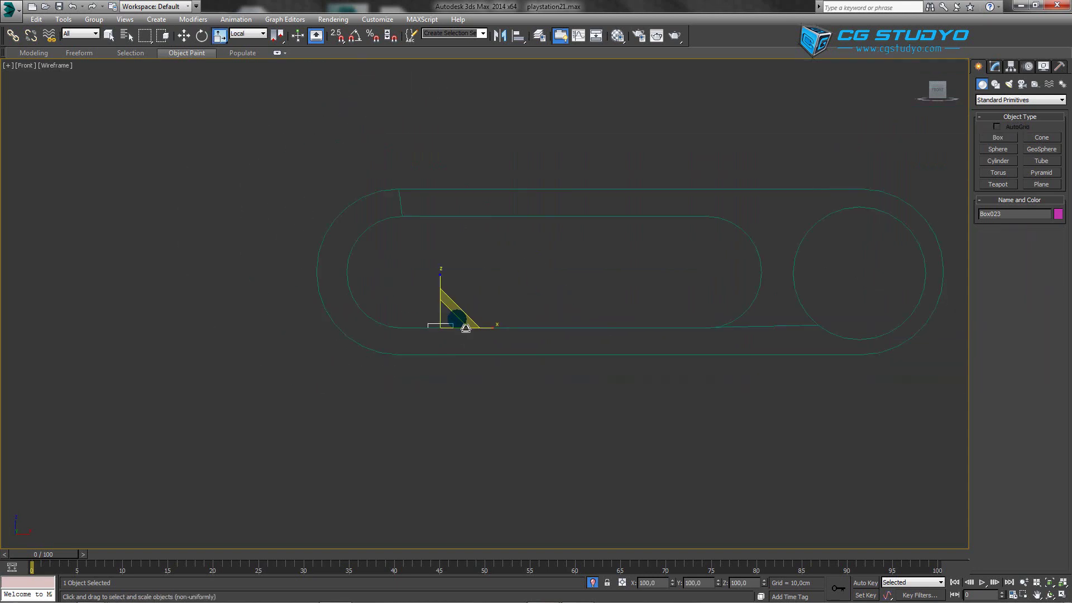
{"action": "scroll", "coordinate": [458, 330], "scroll_direction": "up", "scroll_amount": 2}
{"action": "key", "text": "w"}
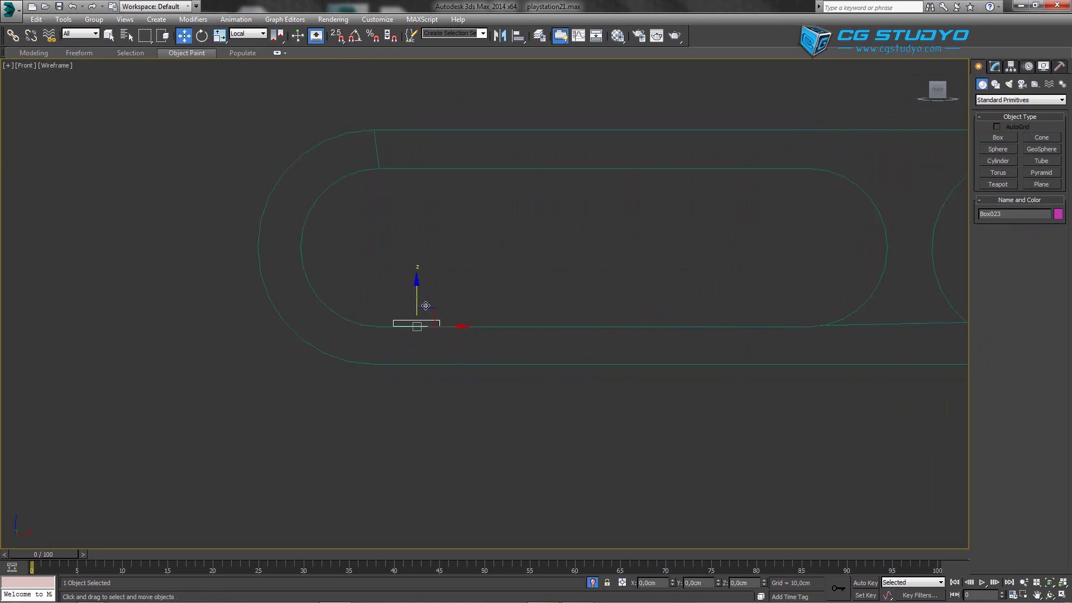
- Shift-clone the pin box into 4 copies and slide the row of five along the opening
{"action": "left_click_drag", "start_coordinate": [425, 306], "coordinate": [509, 338], "text": "shift"}
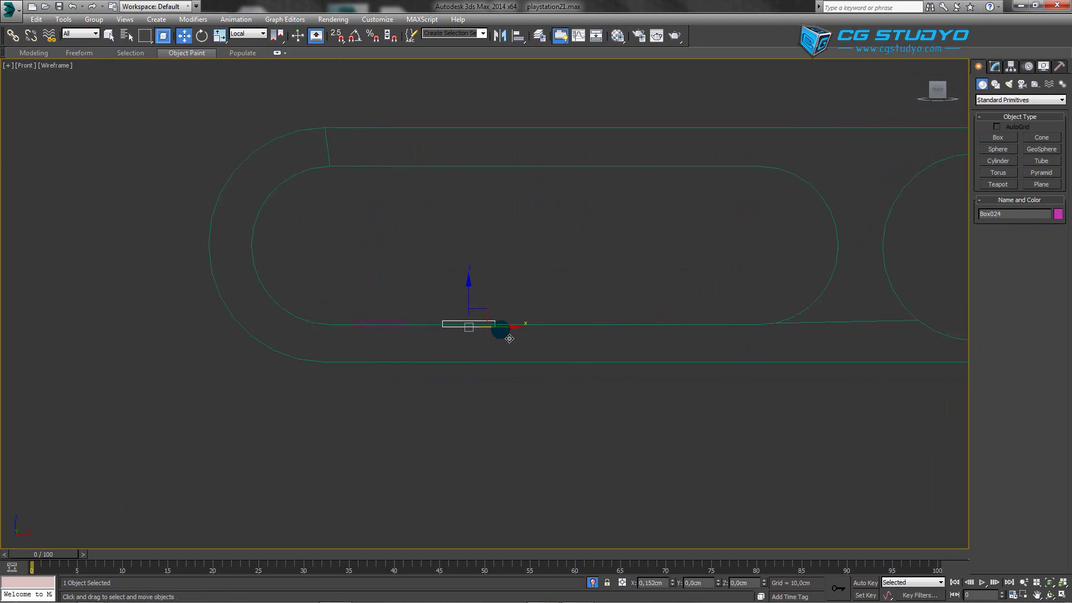
{"action": "type", "text": "4"}
{"action": "key", "text": "Return"}
{"action": "left_click_drag", "start_coordinate": [763, 289], "coordinate": [336, 344]}
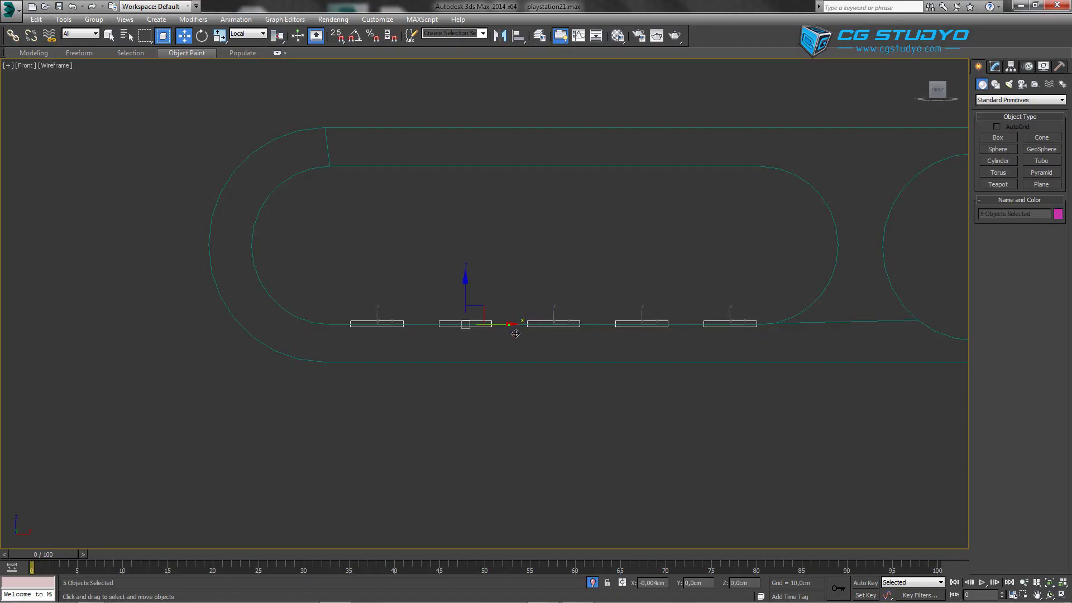
{"action": "mouse_move", "coordinate": [504, 324]}
{"action": "left_mouse_down"}
{"action": "mouse_move", "coordinate": [471, 302]}
{"action": "mouse_move", "coordinate": [466, 147]}
{"action": "left_mouse_up"}
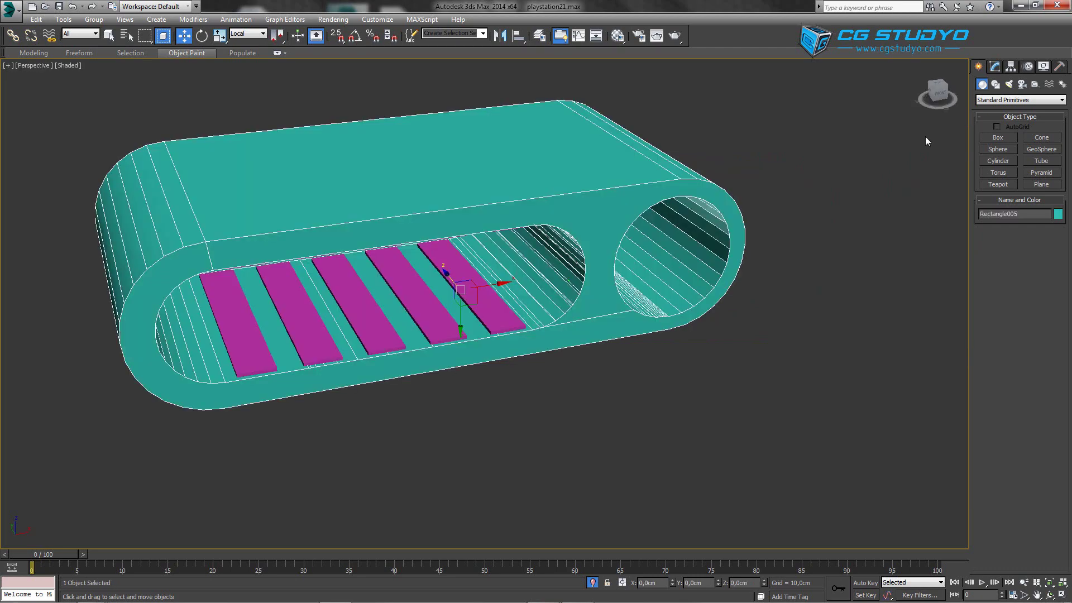
- Add a Smooth modifier with Auto Smooth enabled to the housing
{"action": "left_click", "coordinate": [995, 66]}
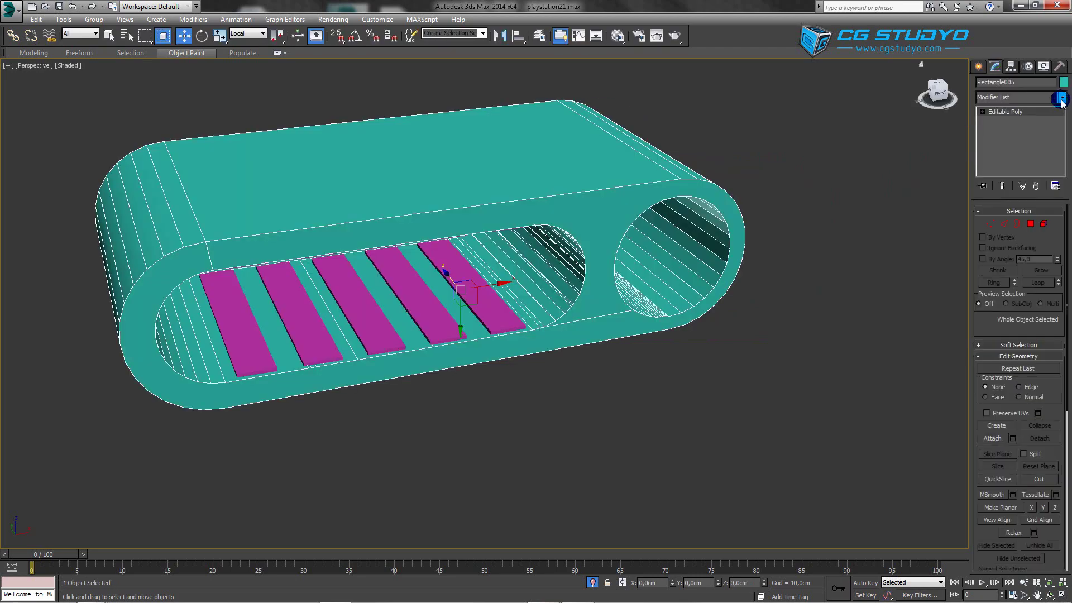
{"action": "left_click", "coordinate": [1061, 99]}
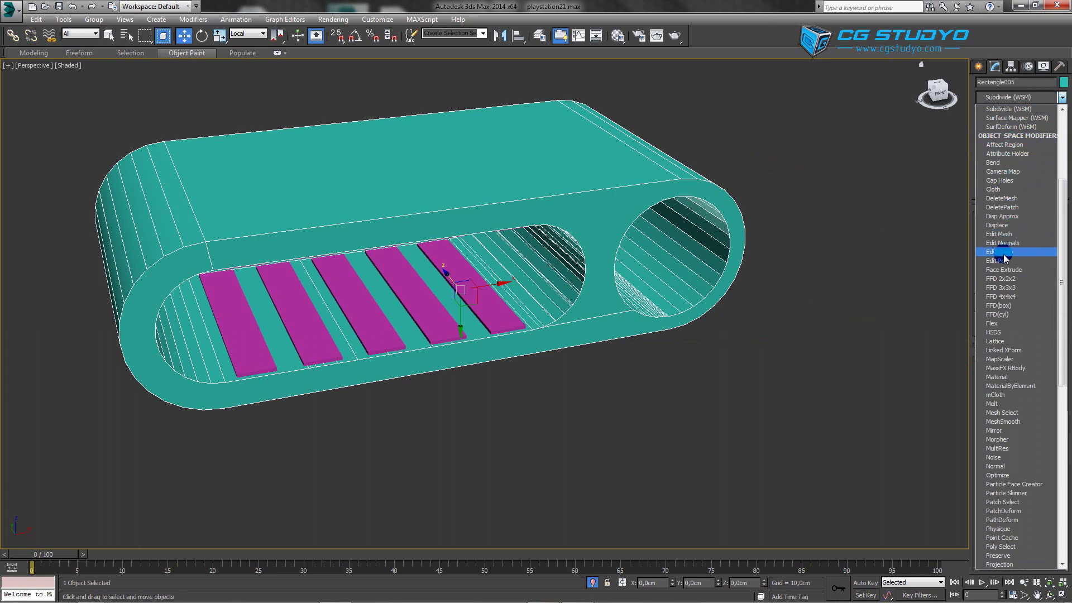
{"action": "scroll", "coordinate": [1004, 258], "scroll_direction": "down", "scroll_amount": 10}
{"action": "left_click", "coordinate": [1037, 226]}
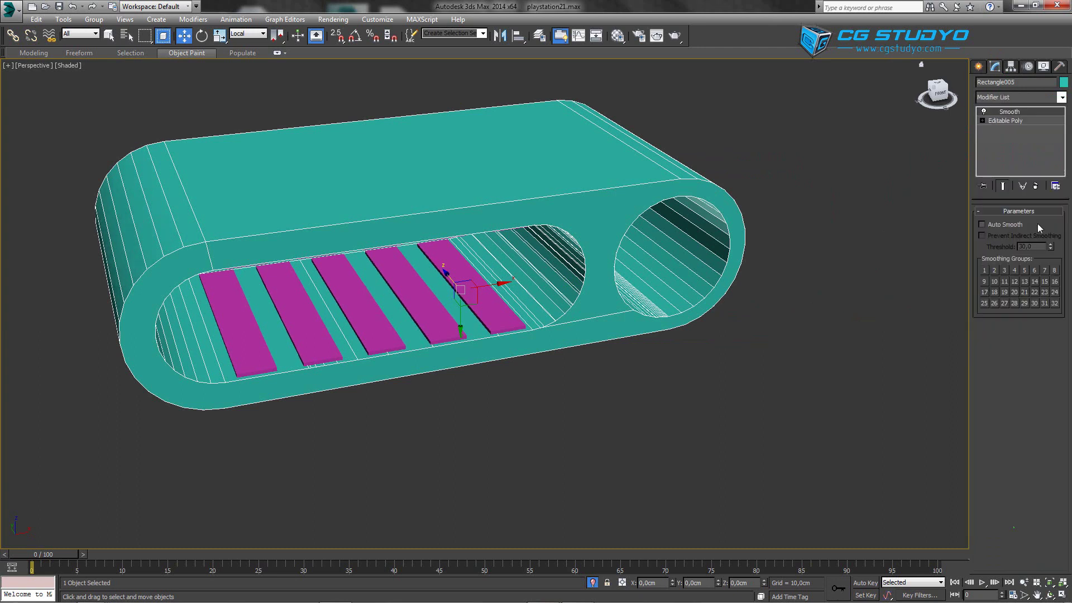
{"action": "left_click", "coordinate": [981, 224]}
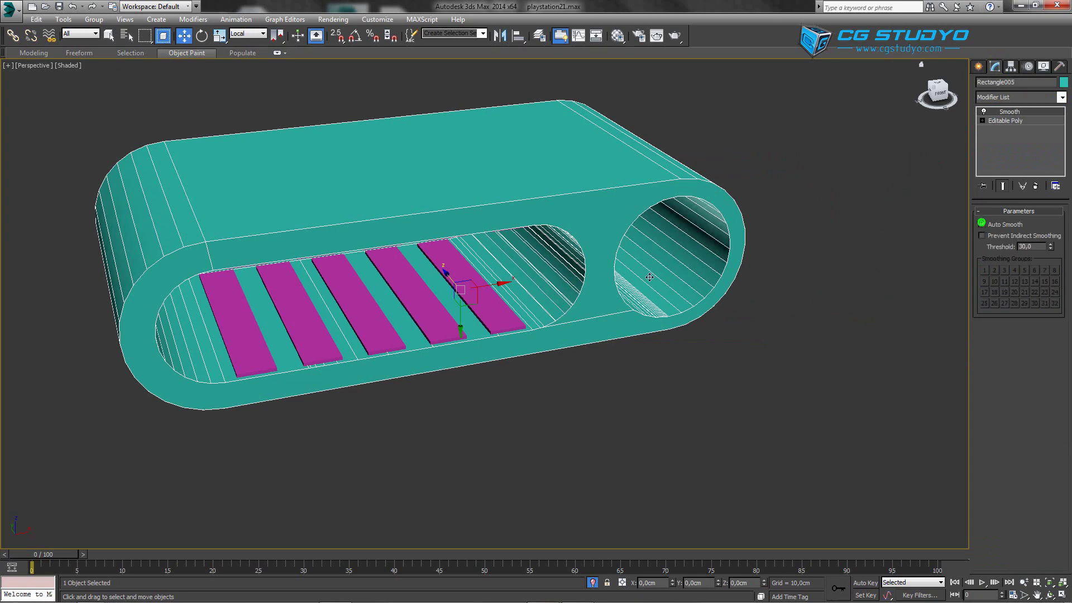
- Select the last magenta pin bar, recentre the view, and reopen the reference photo
{"action": "left_click", "coordinate": [560, 410]}
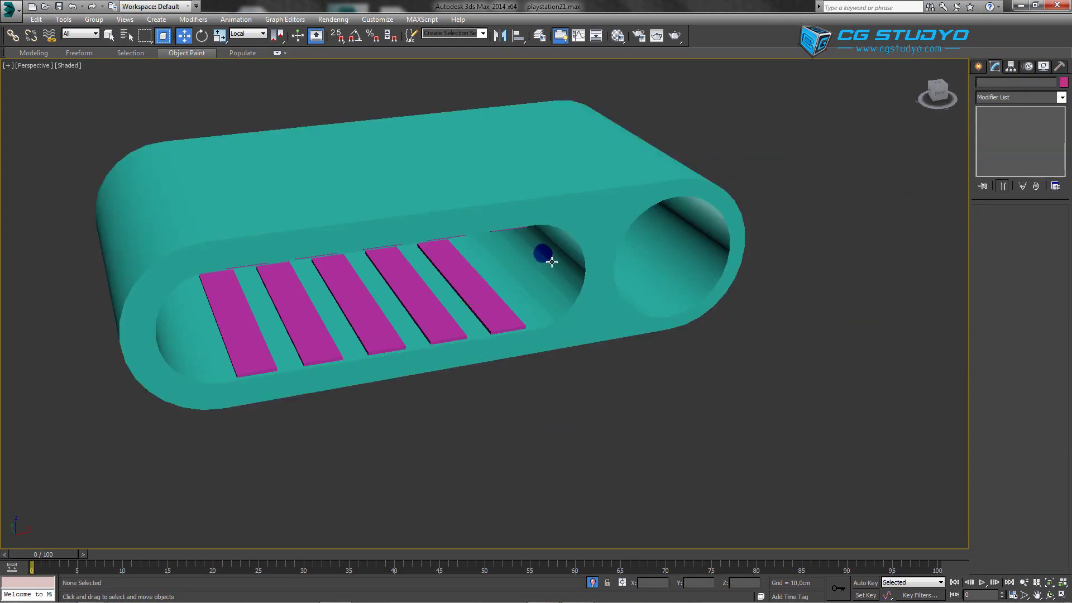
{"action": "scroll", "coordinate": [605, 366], "scroll_direction": "down", "scroll_amount": 4}
{"action": "left_click", "coordinate": [615, 377]}
{"action": "middle_click_drag", "start_coordinate": [615, 377], "coordinate": [511, 416]}
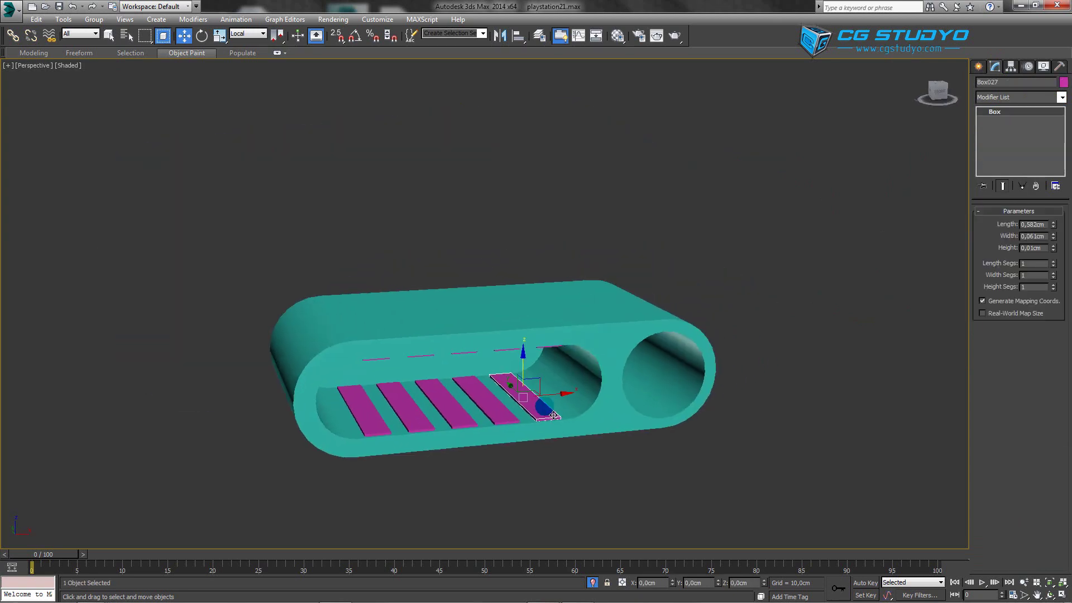
{"action": "left_click", "coordinate": [542, 596]}
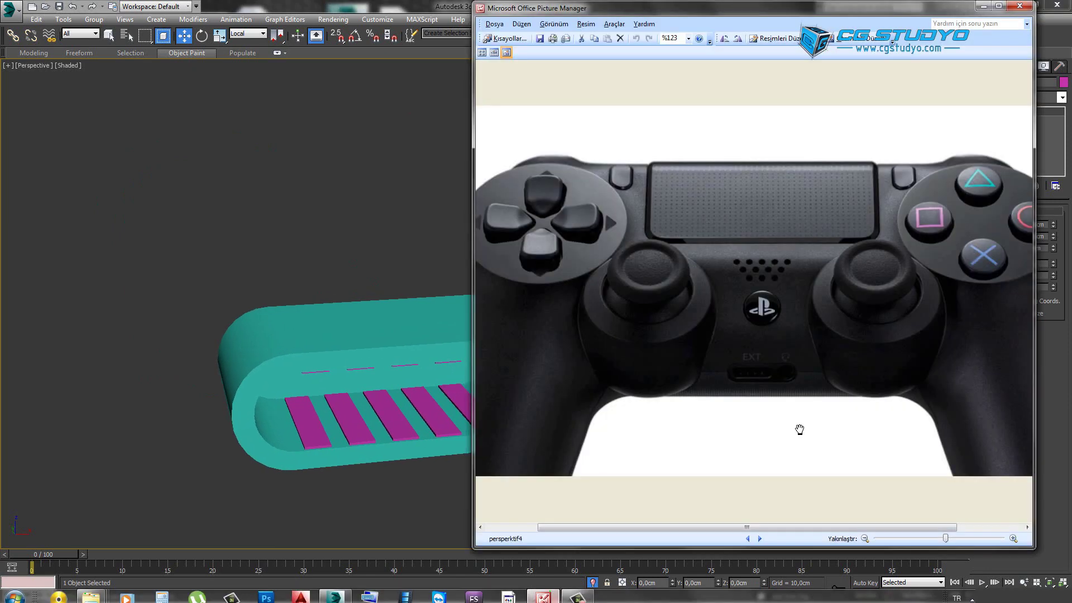
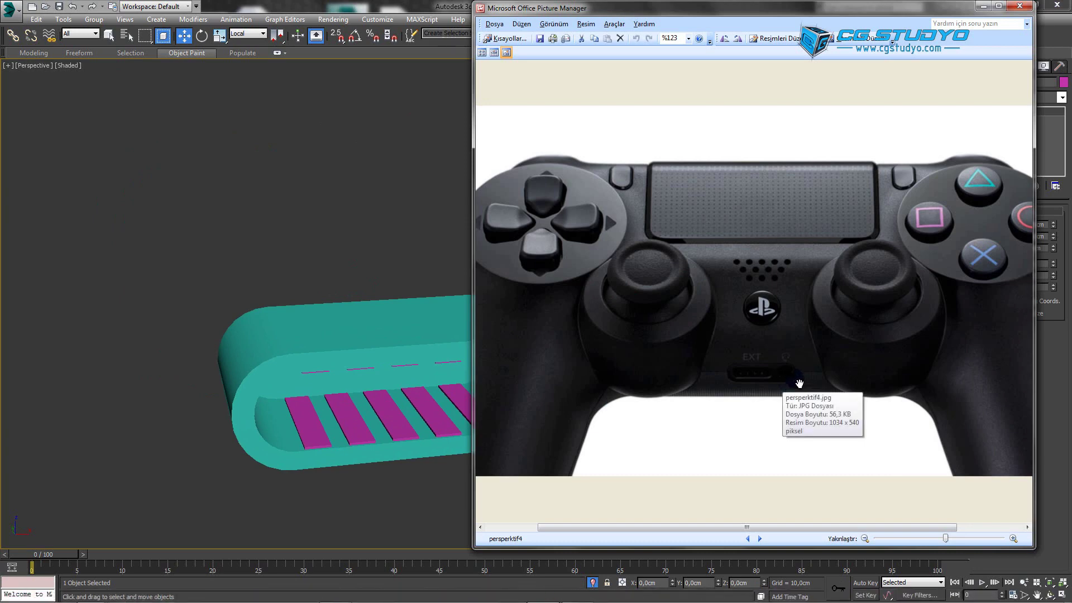
- Minimize the controller reference photo and view the slot piece from a lower angle in wireframe
{"action": "left_click", "coordinate": [983, 6]}
{"action": "scroll", "coordinate": [586, 346], "scroll_direction": "up", "scroll_amount": 3}
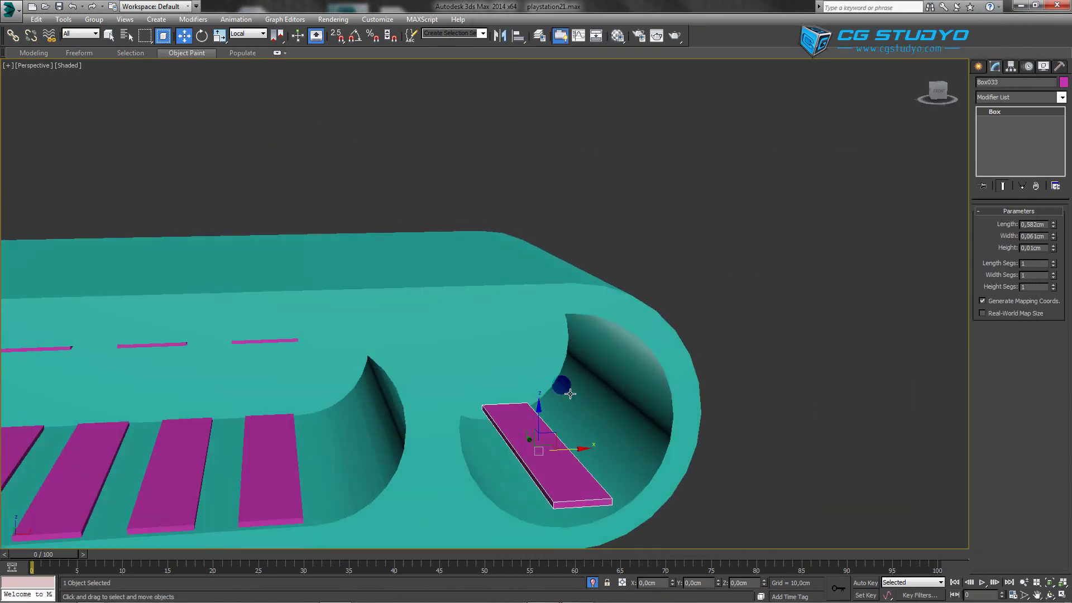
{"action": "scroll", "coordinate": [550, 416], "scroll_direction": "up", "scroll_amount": 2}
{"action": "middle_click_drag", "start_coordinate": [549, 416], "coordinate": [520, 376], "text": "alt"}
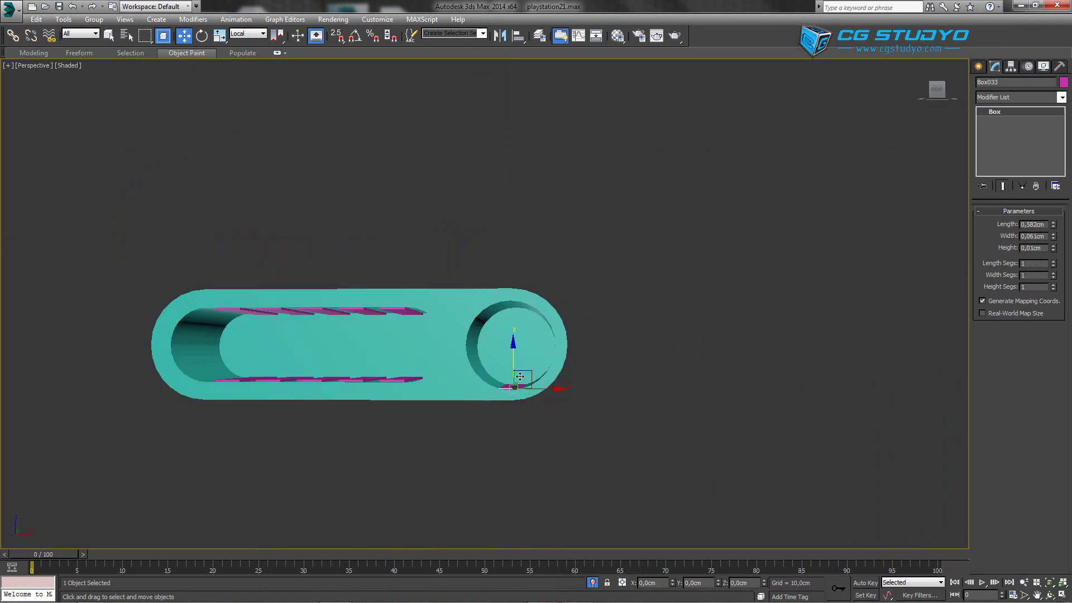
{"action": "middle_click_drag", "start_coordinate": [519, 376], "coordinate": [511, 423], "text": "alt"}
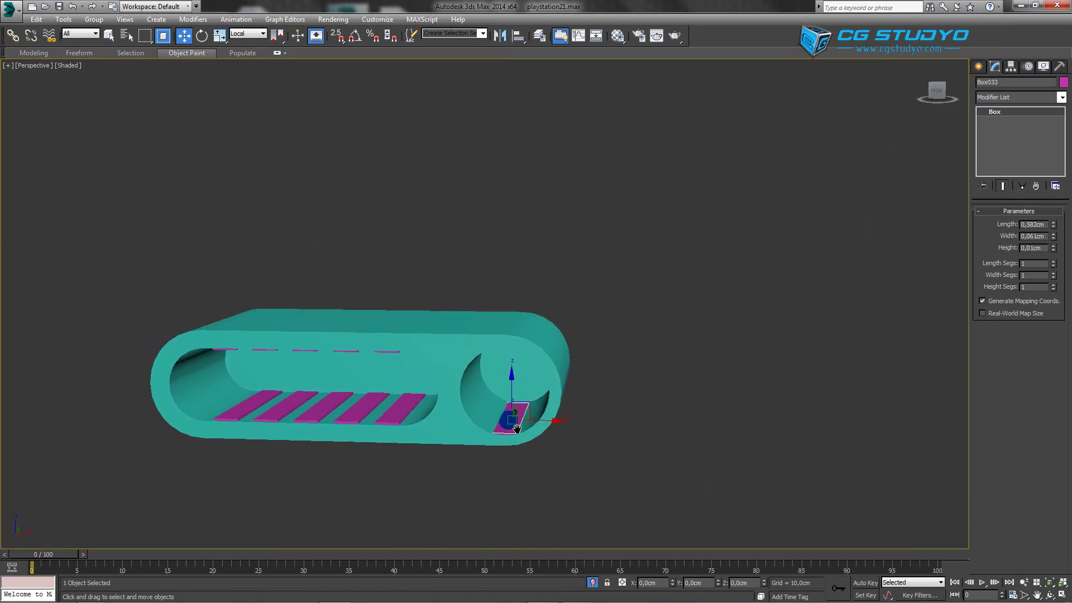
{"action": "scroll", "coordinate": [511, 422], "scroll_direction": "up", "scroll_amount": 2}
{"action": "key", "text": "F3"}
- In the Front view, draw a 0.16cm-radius, 0.021cm-high, 32-sided cylinder filling the round hole
{"action": "key", "text": "f"}
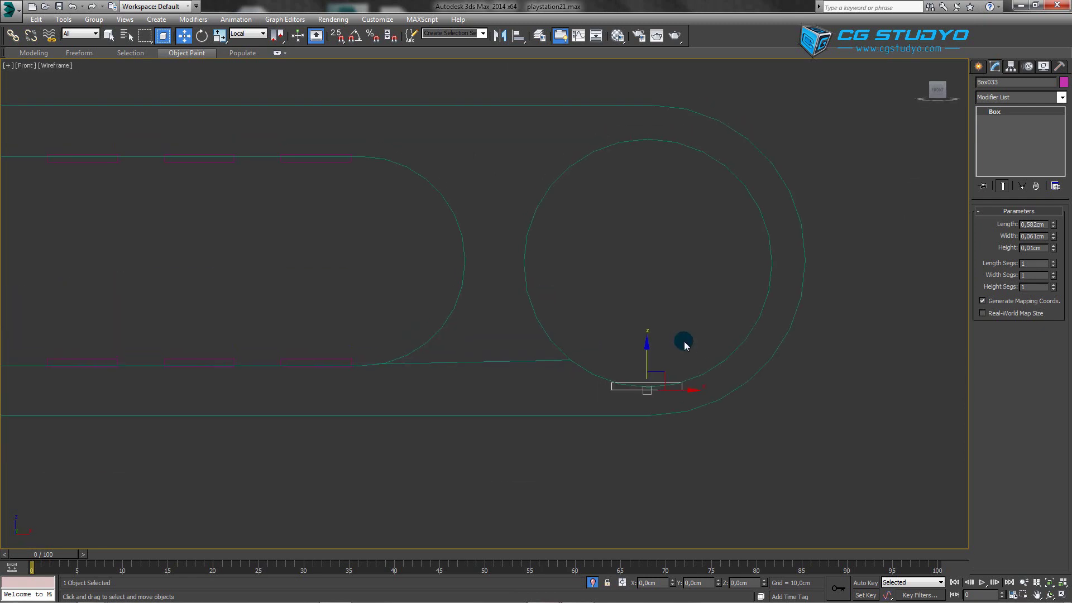
{"action": "left_click", "coordinate": [980, 68]}
{"action": "left_click", "coordinate": [993, 162]}
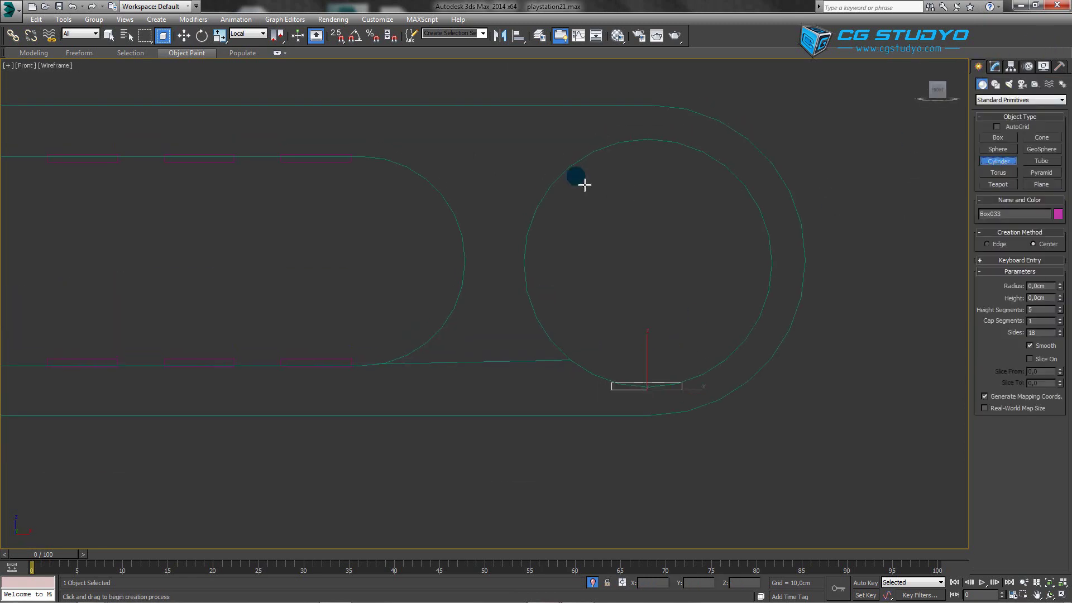
{"action": "left_click_drag", "start_coordinate": [581, 181], "coordinate": [722, 363]}
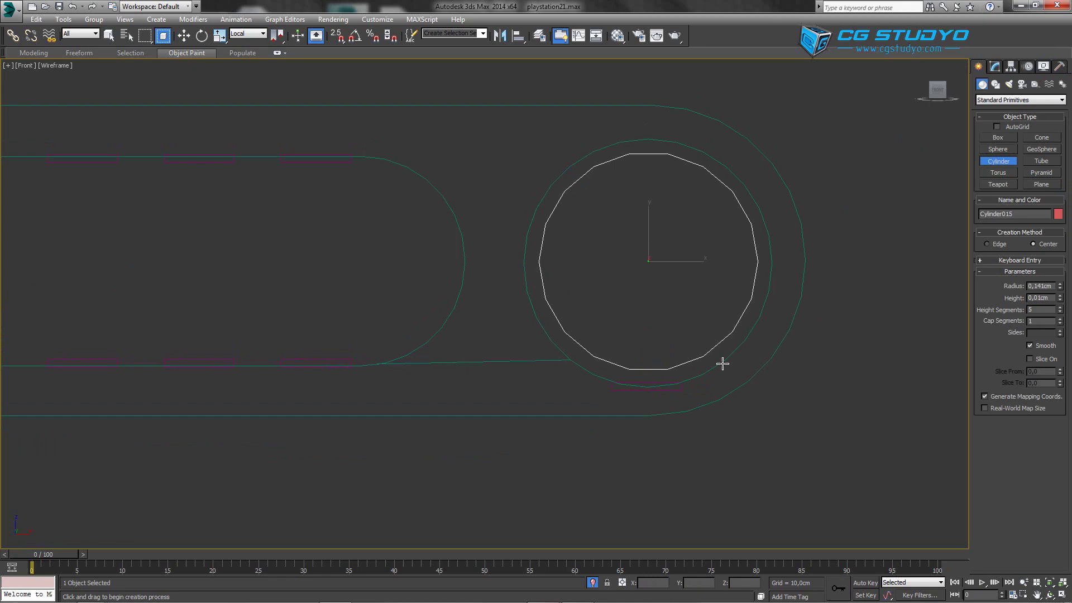
{"action": "left_click_drag", "start_coordinate": [722, 363], "coordinate": [728, 371]}
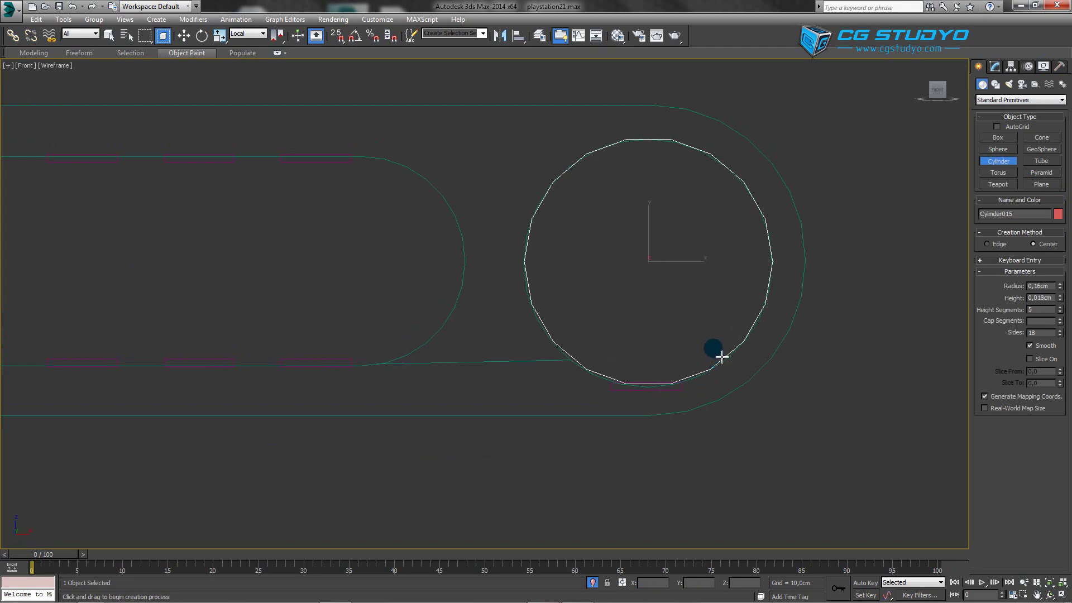
{"action": "key", "text": "F3"}
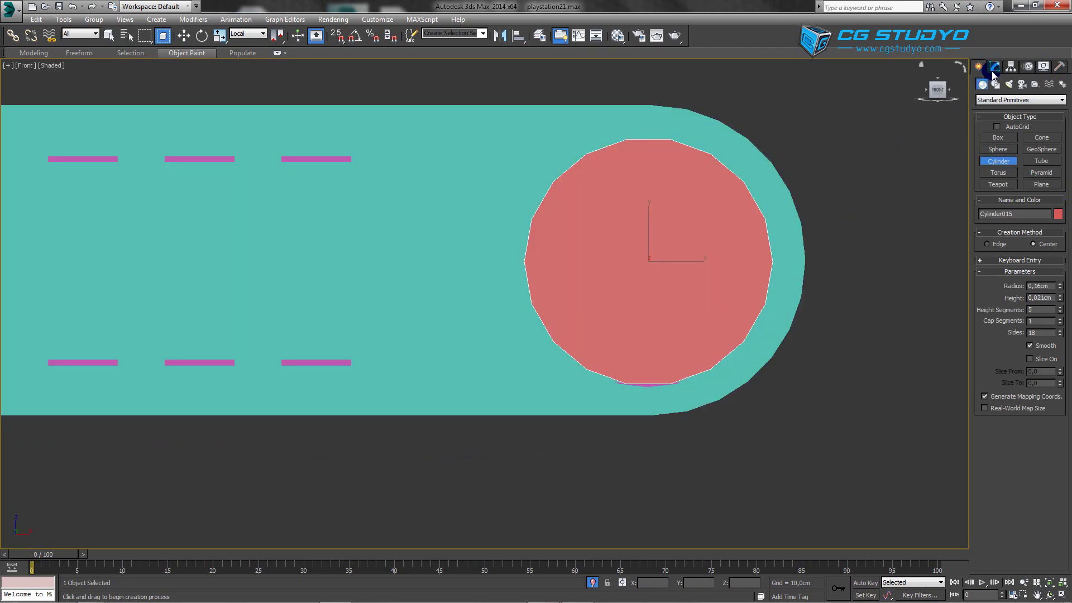
{"action": "double_click", "coordinate": [1032, 333]}
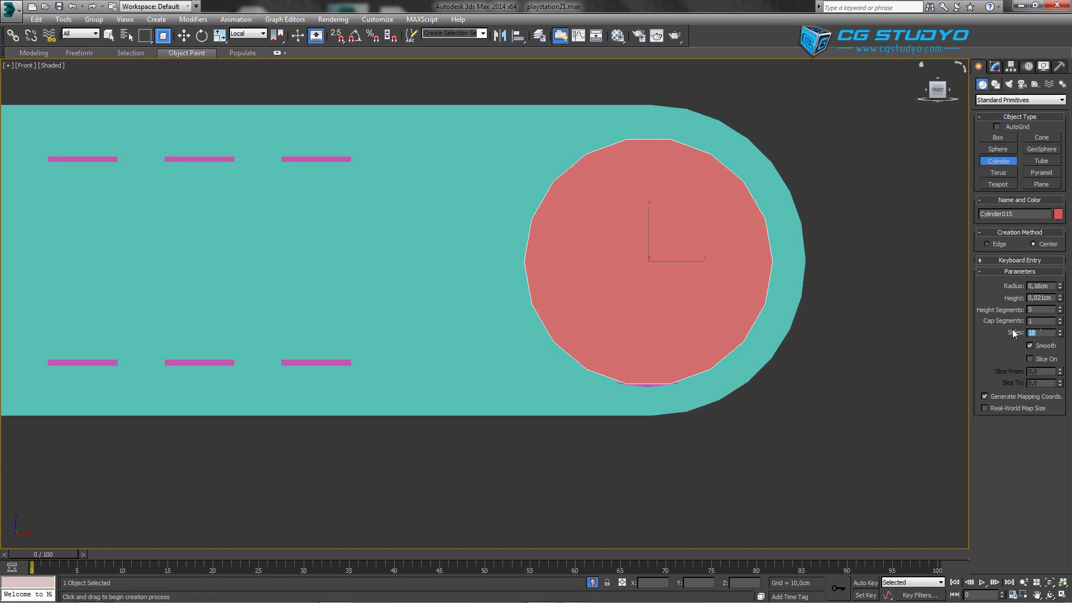
{"action": "type", "text": "32"}
{"action": "key", "text": "Return"}
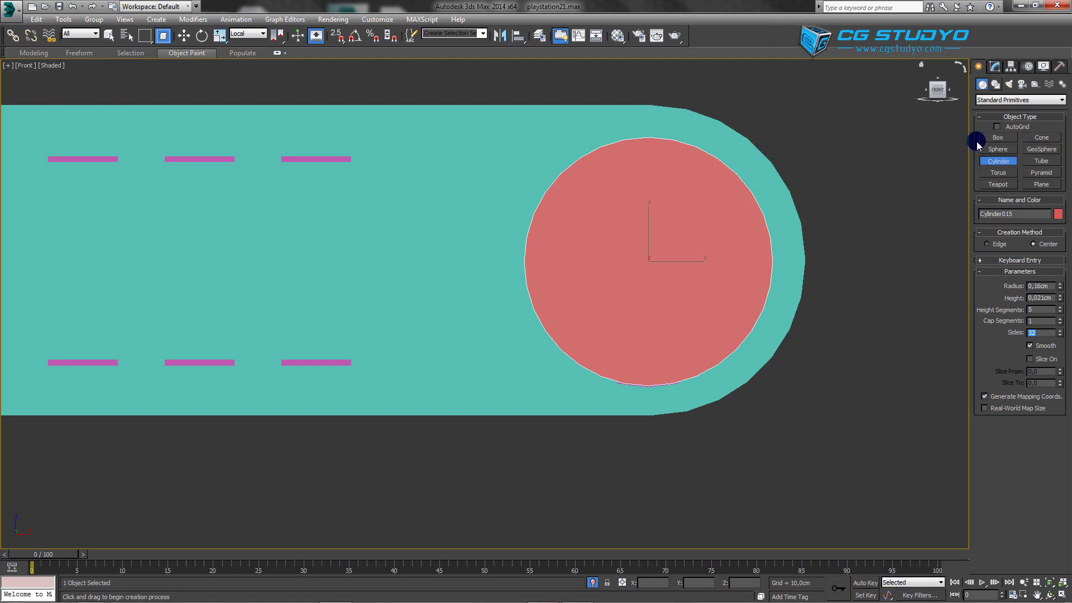
{"action": "left_click", "coordinate": [995, 66]}
- Add an Edit Poly modifier to the red disc
{"action": "left_click", "coordinate": [1060, 97]}
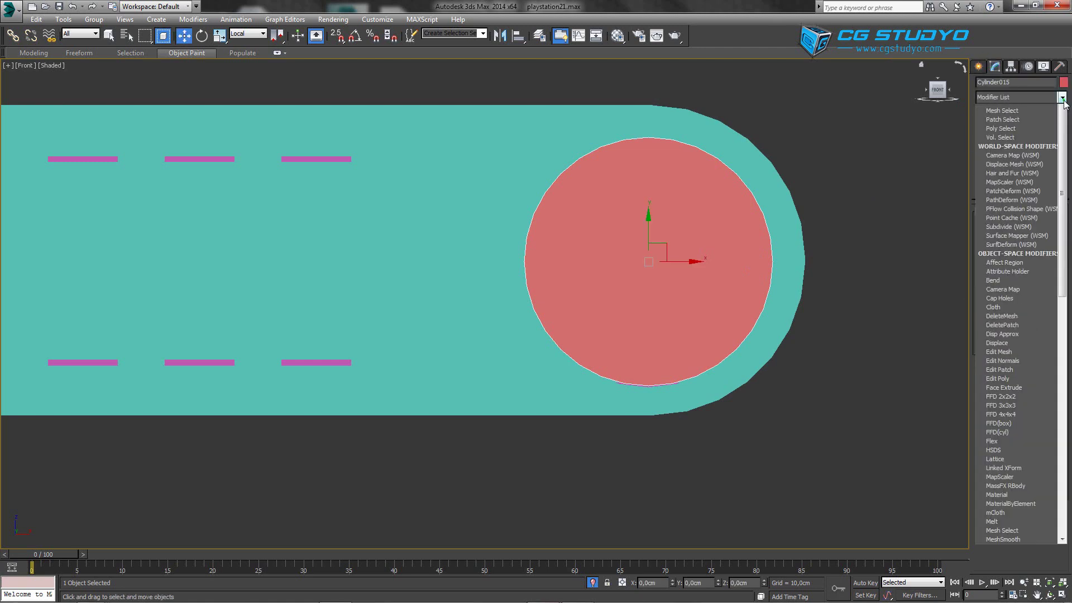
{"action": "left_click", "coordinate": [1032, 135]}
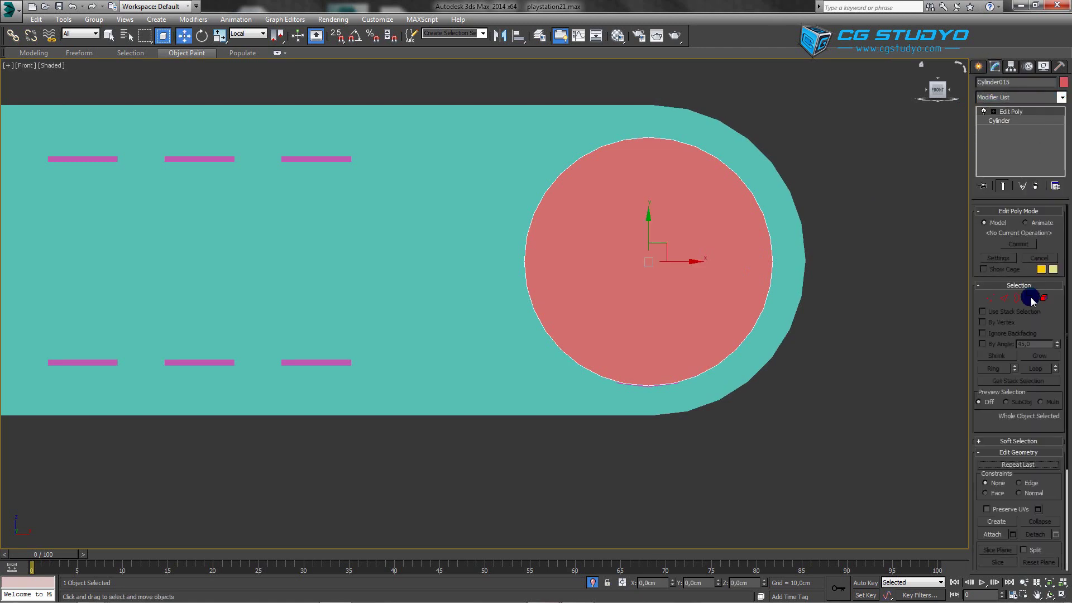
{"action": "left_click", "coordinate": [1029, 297]}
{"action": "key", "text": "ctrl+a"}
{"action": "key", "text": "alt+q"}
{"action": "left_click_drag", "start_coordinate": [938, 89], "coordinate": [945, 141]}
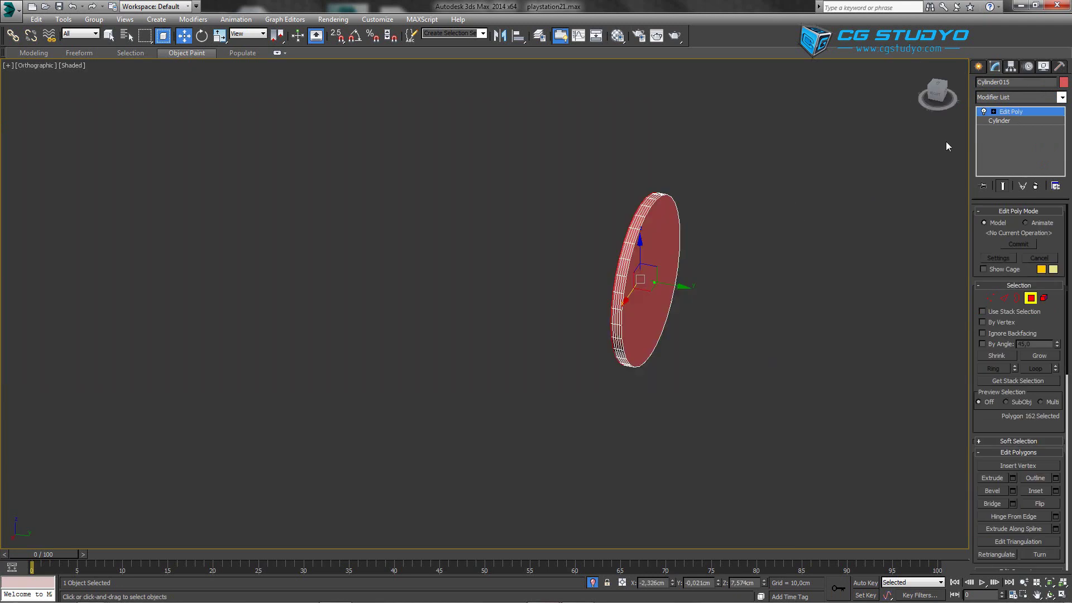
- Set the disc's Height Segments to 1, keeping 32 sides
{"action": "left_click", "coordinate": [998, 120]}
{"action": "double_click", "coordinate": [1037, 271]}
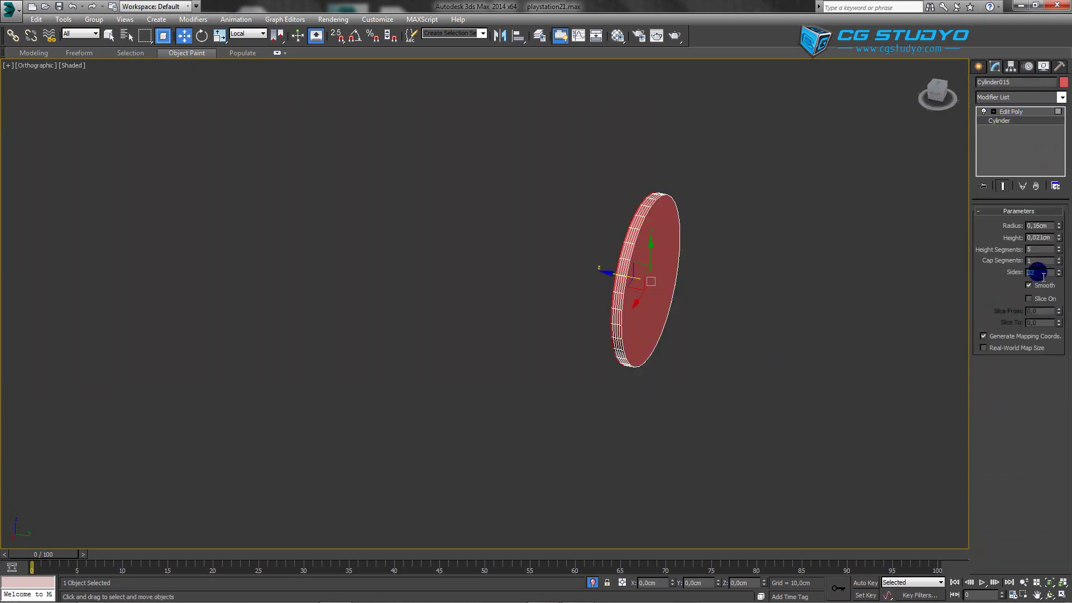
{"action": "key", "text": "Return"}
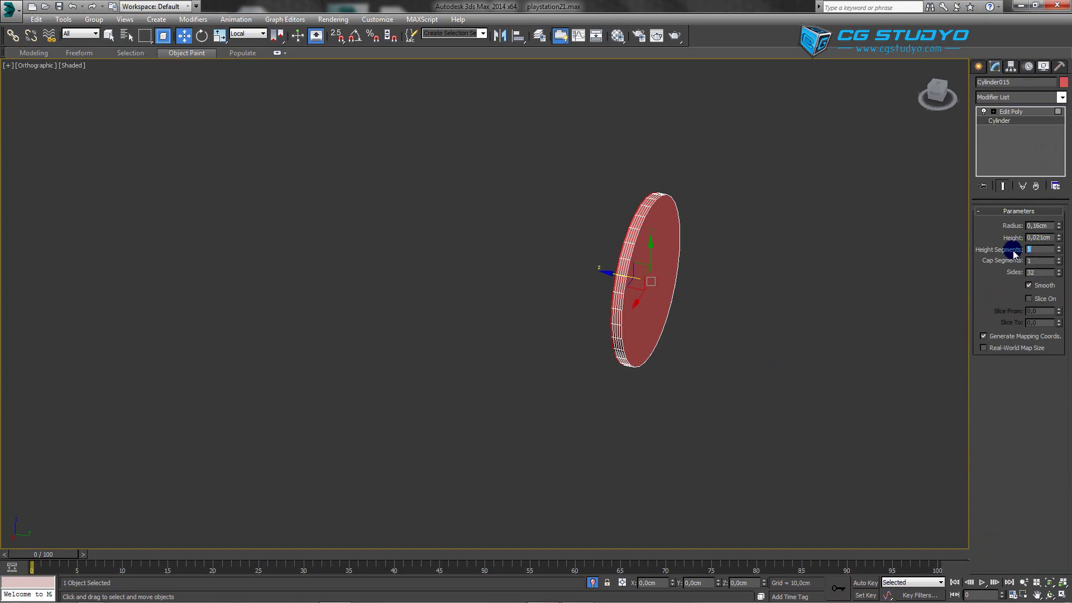
{"action": "type", "text": "1"}
{"action": "key", "text": "Return"}
- Select both cap polygons and Bridge them to open a hole through the disc
{"action": "left_click", "coordinate": [993, 112]}
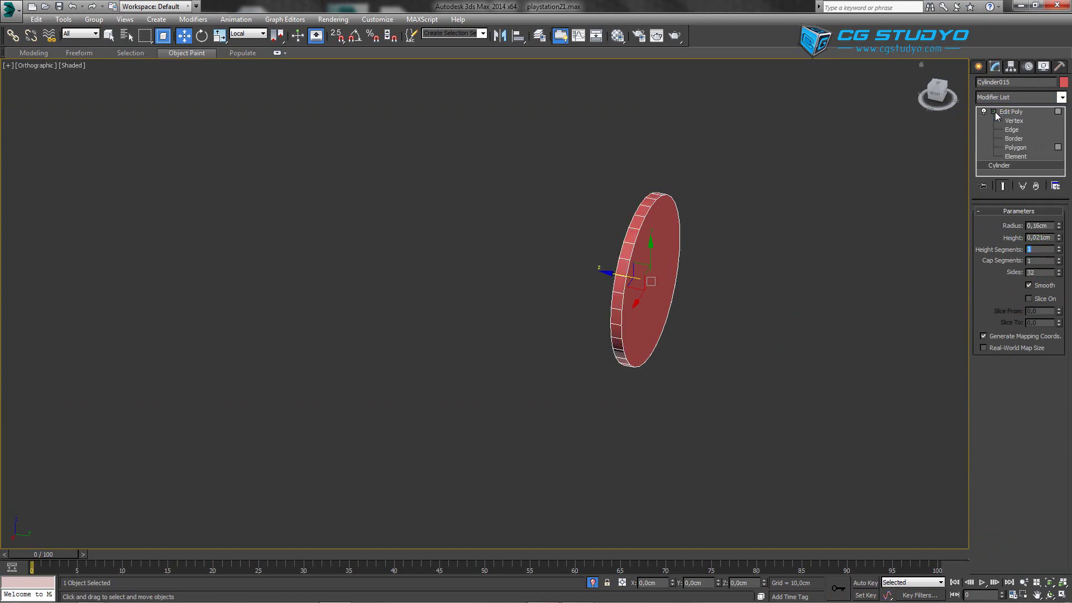
{"action": "left_click", "coordinate": [1015, 147]}
{"action": "mouse_move", "coordinate": [849, 232]}
{"action": "middle_mouse_down", "text": "alt"}
{"action": "mouse_move", "coordinate": [653, 267]}
{"action": "mouse_move", "coordinate": [750, 267]}
{"action": "mouse_move", "coordinate": [641, 280]}
{"action": "mouse_move", "coordinate": [661, 274]}
{"action": "middle_mouse_up", "text": "alt"}
{"action": "left_click", "coordinate": [653, 267]}
{"action": "left_click", "coordinate": [655, 272], "text": "ctrl"}
{"action": "left_click", "coordinate": [1039, 355]}
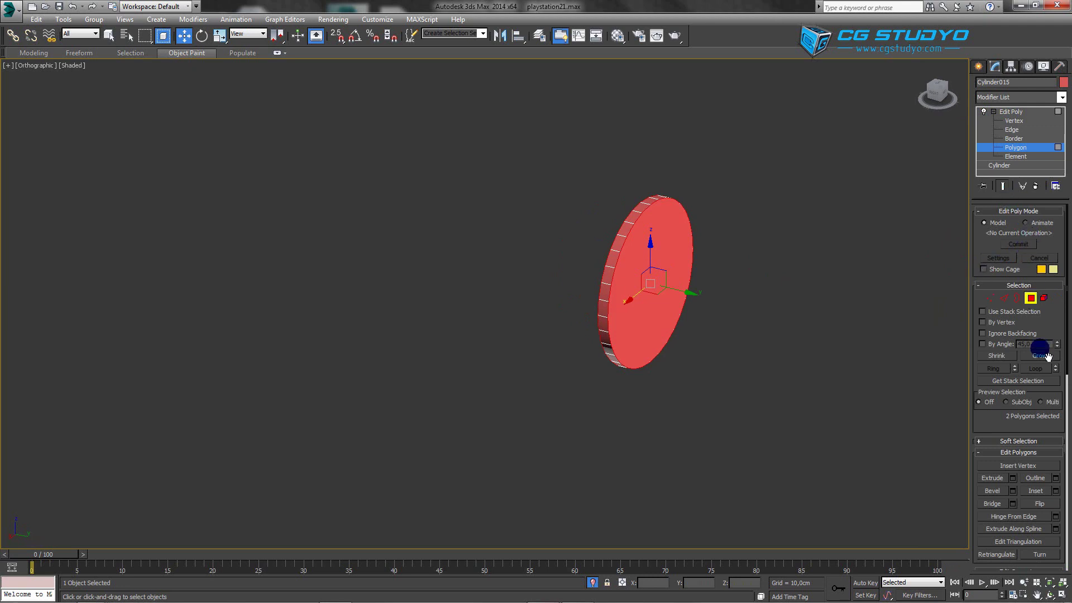
{"action": "key", "text": "shift+z"}
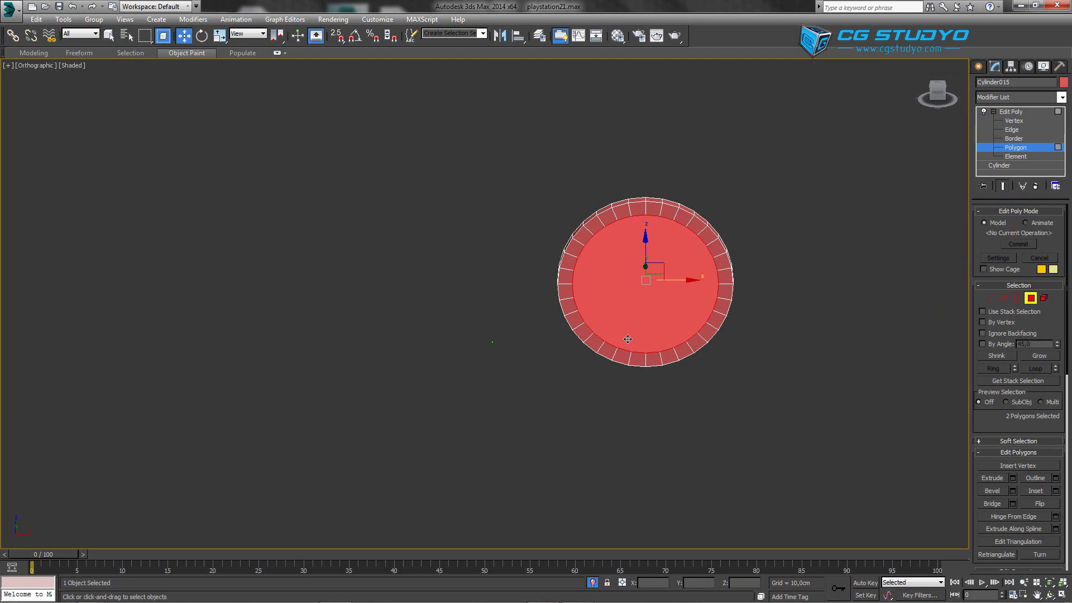
{"action": "middle_click_drag", "start_coordinate": [628, 339], "coordinate": [609, 318], "text": "alt"}
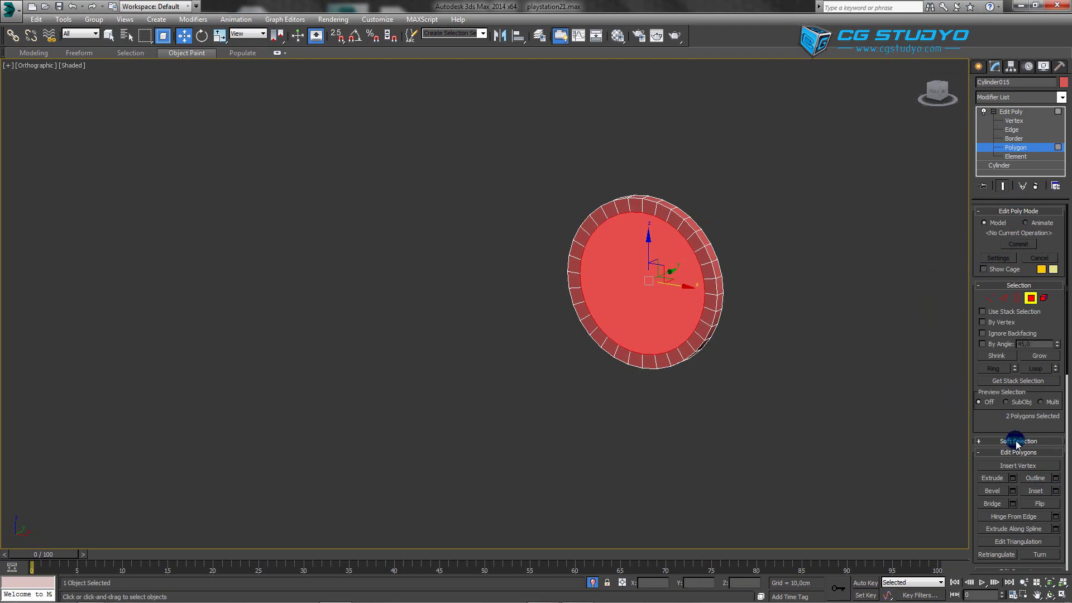
{"action": "left_click", "coordinate": [994, 504]}
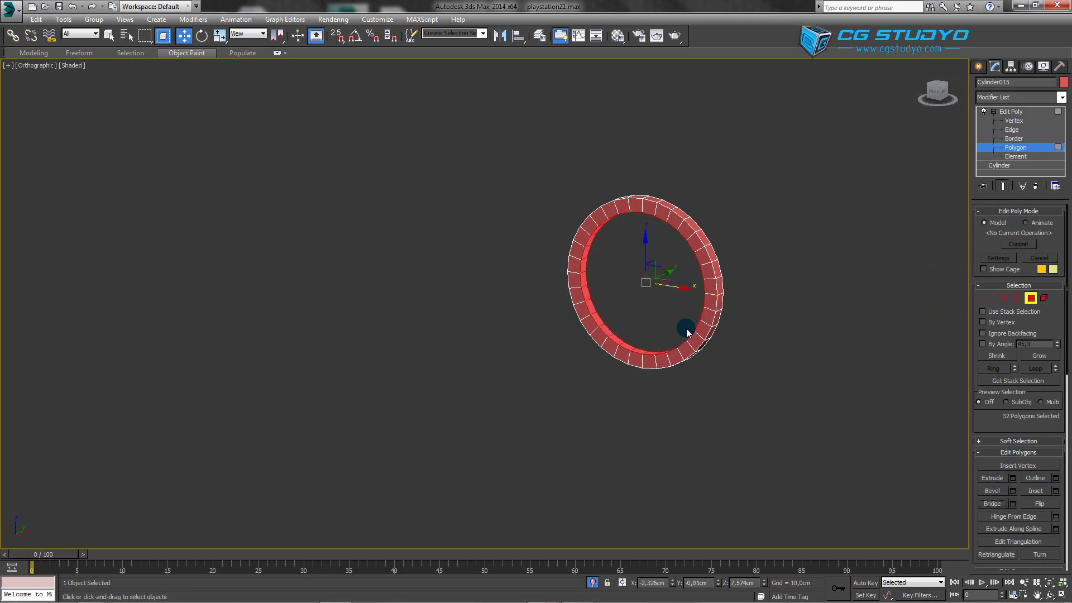
{"action": "left_click", "coordinate": [978, 66]}
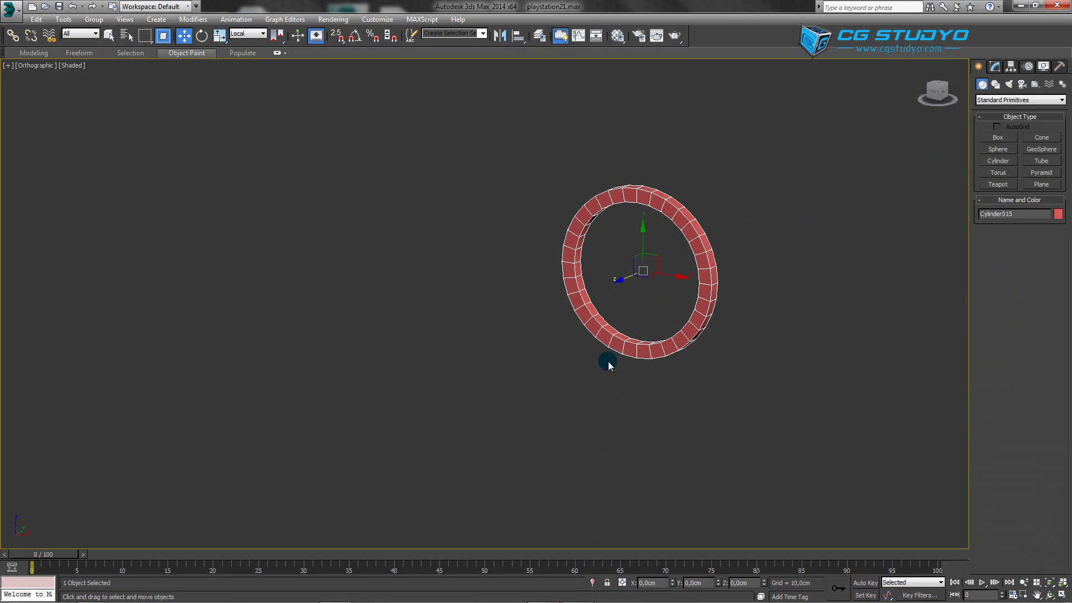
- Find the ring from the Top view and move it toward the slot piece
{"action": "scroll", "coordinate": [594, 331], "scroll_direction": "down", "scroll_amount": 5}
{"action": "scroll", "coordinate": [617, 319], "scroll_direction": "down", "scroll_amount": 5}
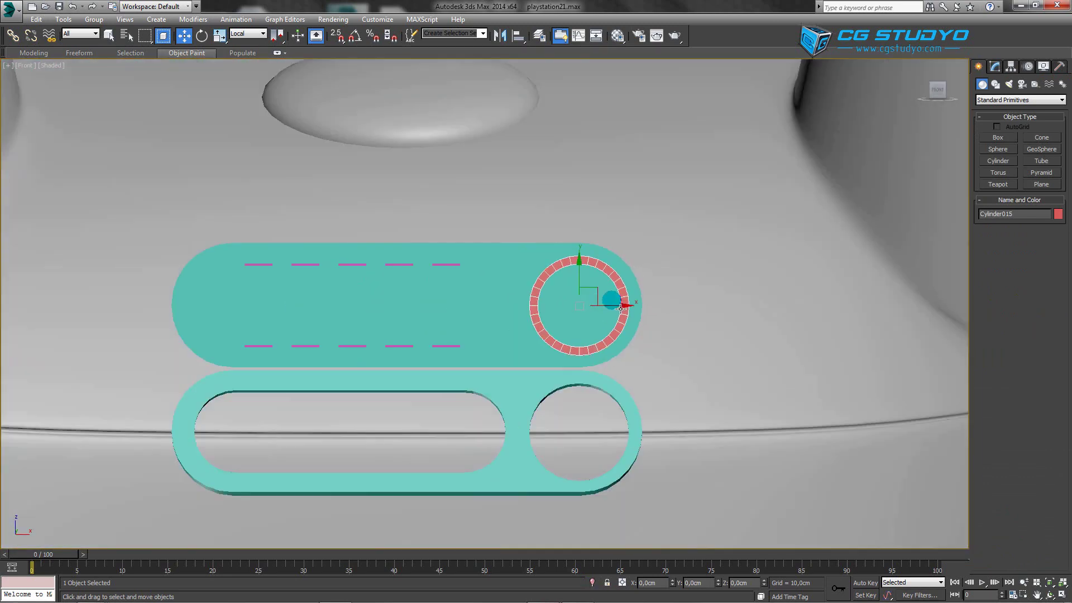
{"action": "key", "text": "alt+q"}
{"action": "scroll", "coordinate": [611, 323], "scroll_direction": "down", "scroll_amount": 3}
{"action": "scroll", "coordinate": [606, 329], "scroll_direction": "down", "scroll_amount": 3}
{"action": "key", "text": "t"}
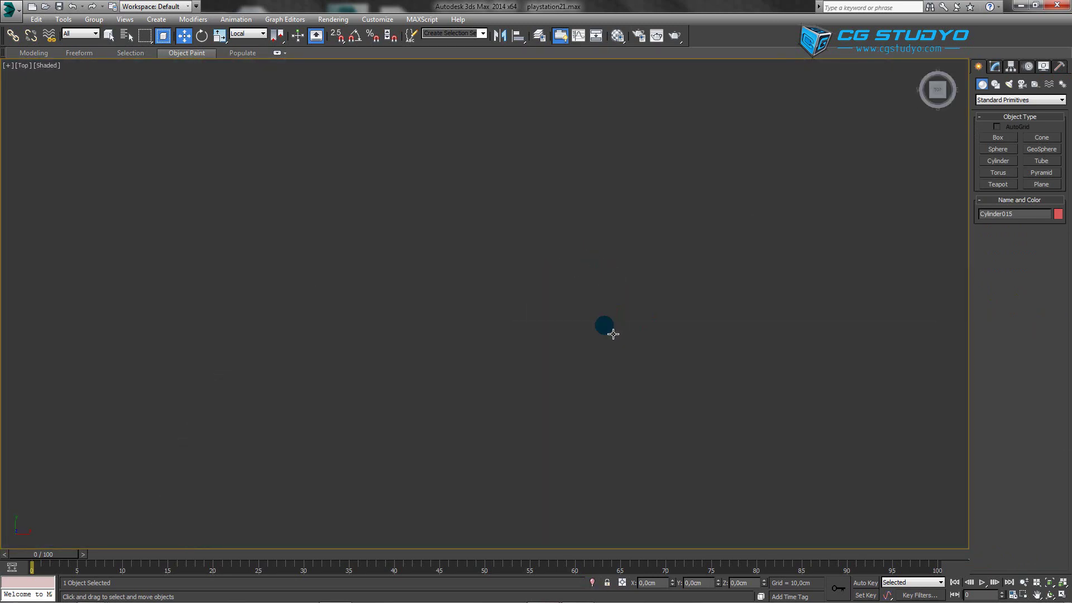
{"action": "scroll", "coordinate": [604, 317], "scroll_direction": "up", "scroll_amount": 5}
{"action": "scroll", "coordinate": [608, 335], "scroll_direction": "down", "scroll_amount": 3}
{"action": "middle_click_drag", "start_coordinate": [617, 347], "coordinate": [617, 449]}
{"action": "left_click_drag", "start_coordinate": [616, 449], "coordinate": [624, 195]}
{"action": "key", "text": "shift+z"}
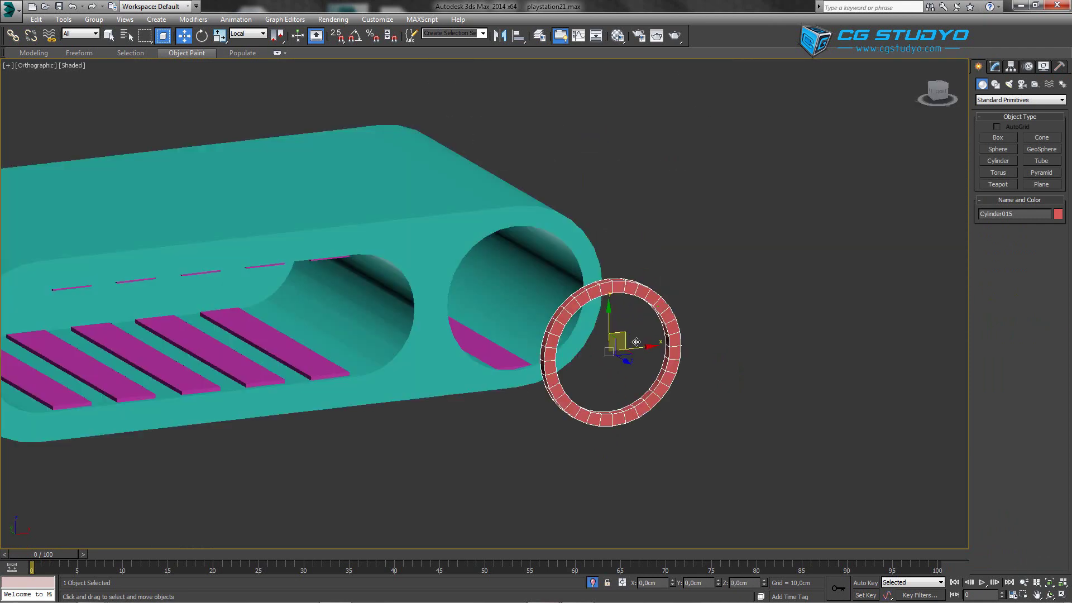
- Scale the ring twice as deep, move it into the right-hand round hole, and check it
{"action": "key", "text": "r"}
{"action": "left_click_drag", "start_coordinate": [634, 369], "coordinate": [657, 392]}
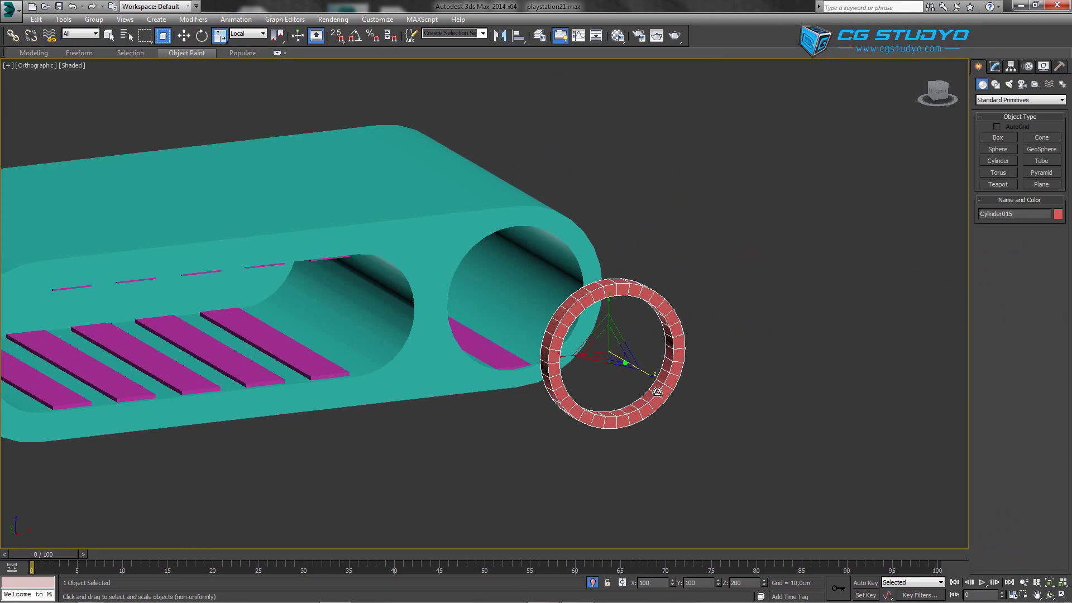
{"action": "key", "text": "w"}
{"action": "left_click_drag", "start_coordinate": [609, 352], "coordinate": [435, 238]}
{"action": "key", "text": "shift+z"}
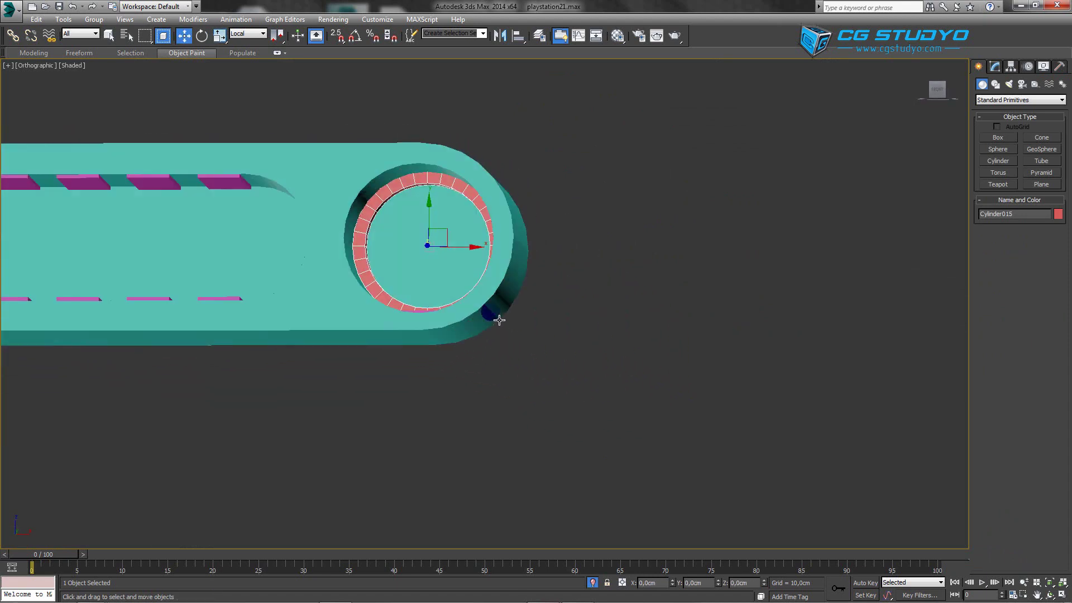
{"action": "key", "text": "f"}
{"action": "scroll", "coordinate": [491, 306], "scroll_direction": "down", "scroll_amount": 4}
{"action": "left_click", "coordinate": [994, 66]}
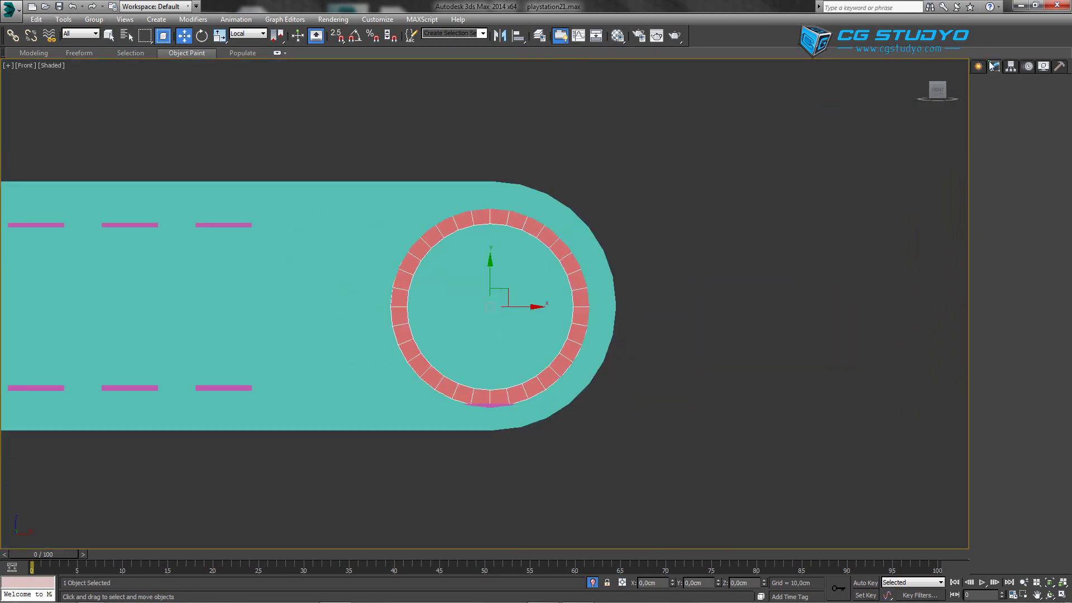
{"action": "mouse_move", "coordinate": [954, 296]}
{"action": "middle_mouse_down", "text": "alt"}
{"action": "mouse_move", "coordinate": [606, 322]}
{"action": "mouse_move", "coordinate": [622, 329]}
{"action": "middle_mouse_up", "text": "alt"}
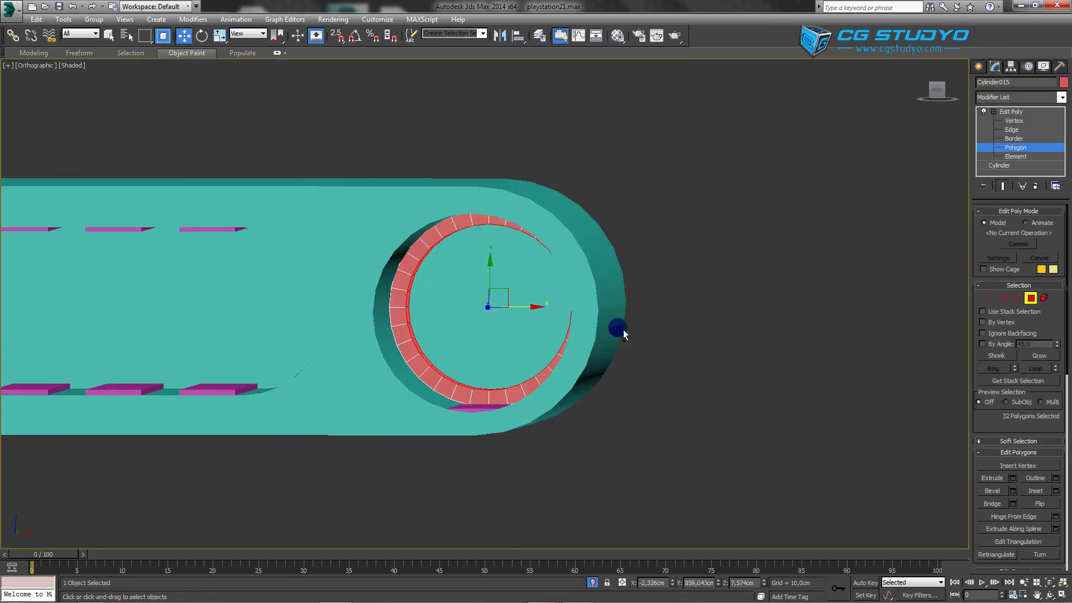
{"action": "key", "text": "shift+z"}
{"action": "key", "text": "r"}
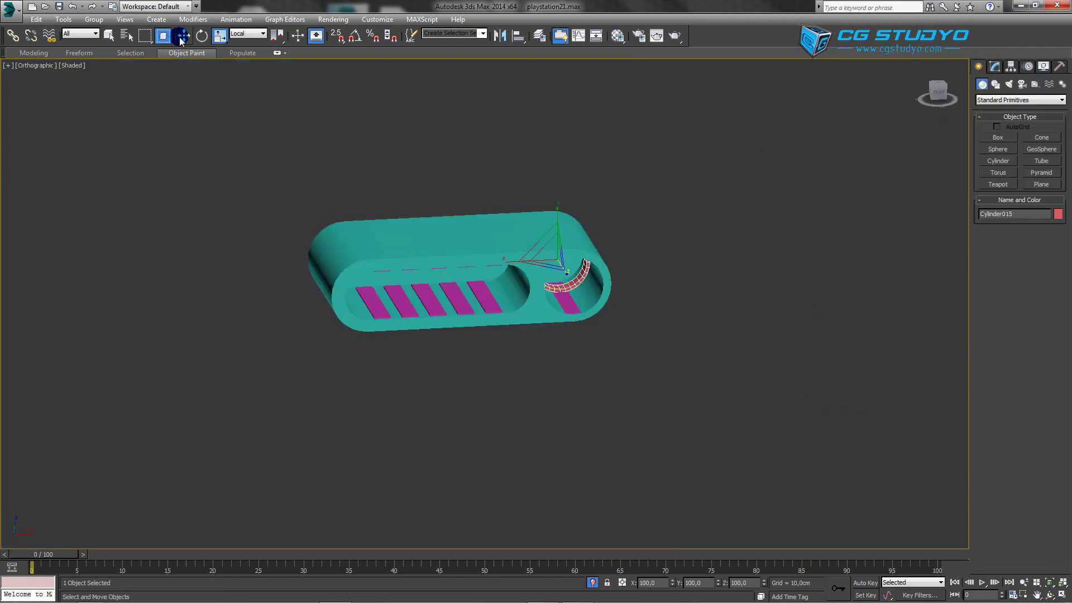
- Shift-copy the magenta tab up beside the ring as Box034 and rotate it 90° upright
{"action": "key", "text": "w"}
{"action": "middle_click_drag", "start_coordinate": [562, 282], "coordinate": [584, 296], "text": "alt"}
{"action": "left_click", "coordinate": [581, 299]}
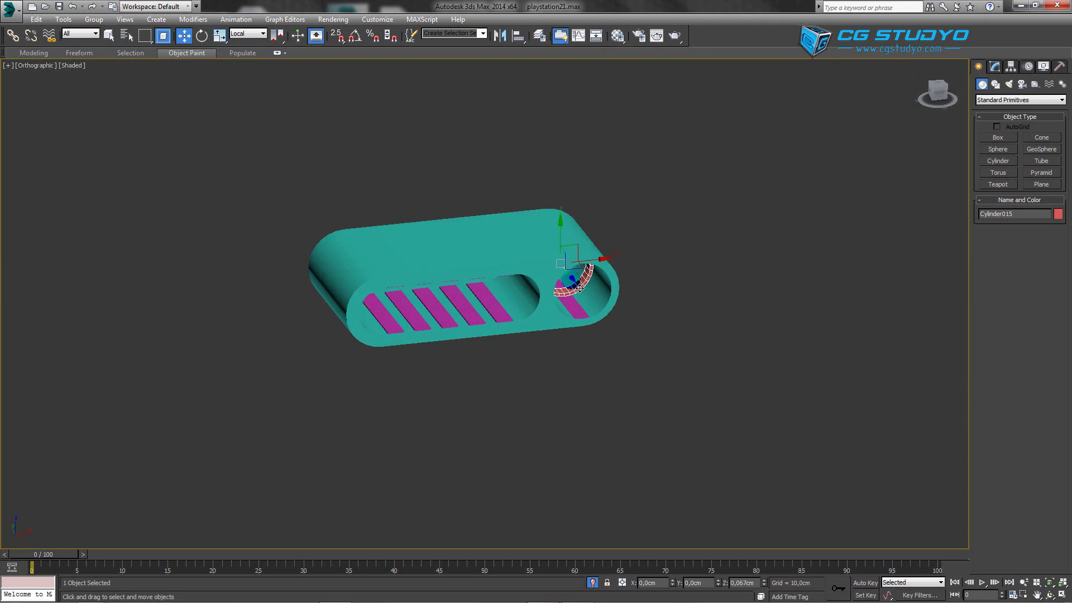
{"action": "key", "text": "f"}
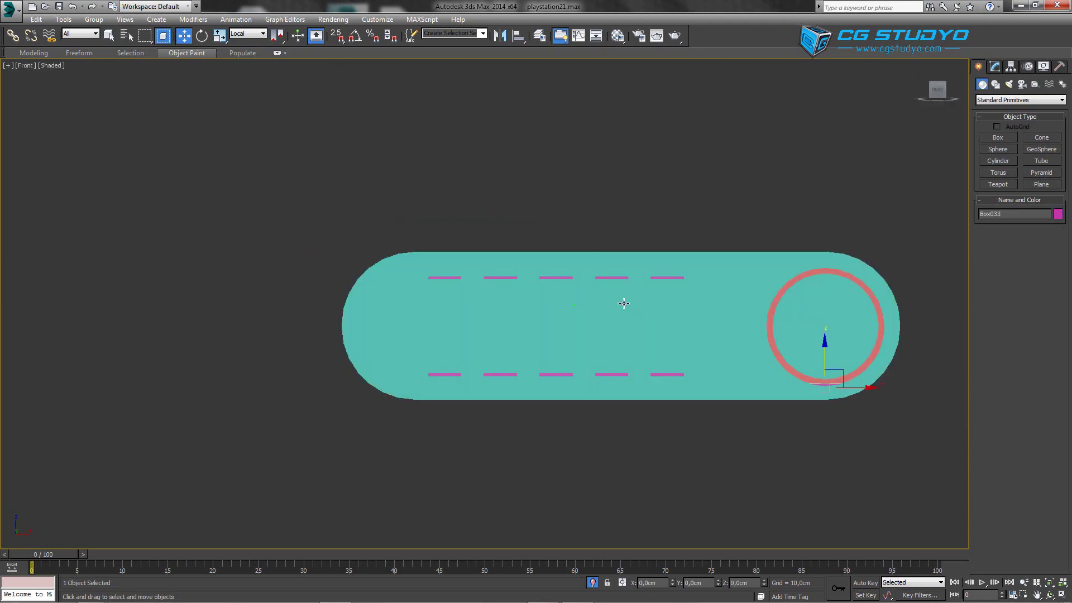
{"action": "scroll", "coordinate": [825, 369], "scroll_direction": "up", "scroll_amount": 10}
{"action": "scroll", "coordinate": [595, 345], "scroll_direction": "down", "scroll_amount": 6}
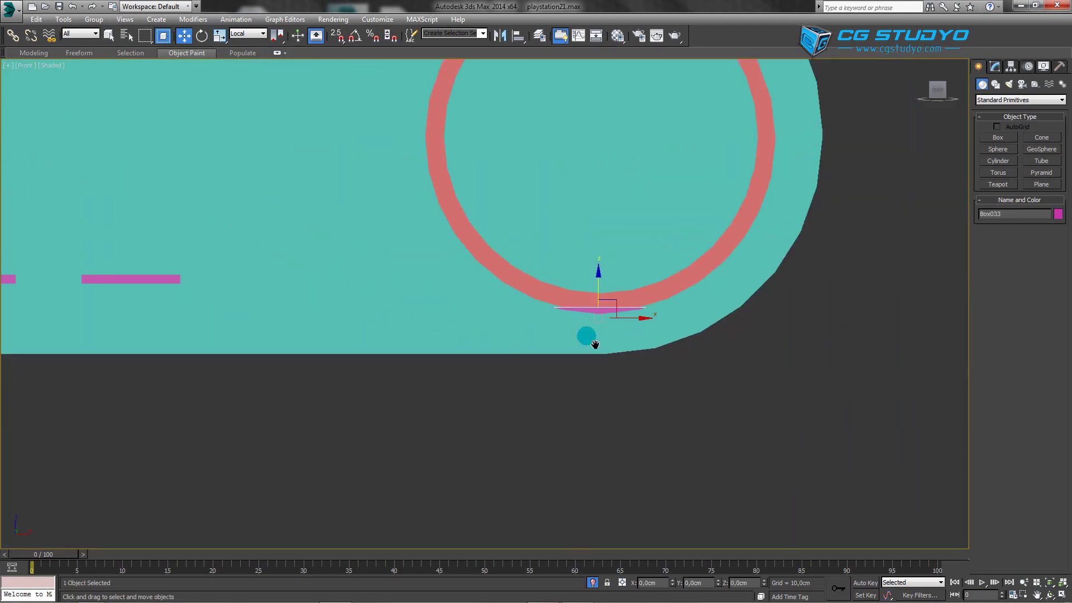
{"action": "middle_click_drag", "start_coordinate": [594, 344], "coordinate": [549, 388]}
{"action": "mouse_move", "coordinate": [561, 348]}
{"action": "left_mouse_down", "text": "shift"}
{"action": "mouse_move", "coordinate": [745, 161]}
{"action": "mouse_move", "coordinate": [719, 71]}
{"action": "left_mouse_up", "text": "shift"}
{"action": "left_click", "coordinate": [540, 353]}
{"action": "key", "text": "e"}
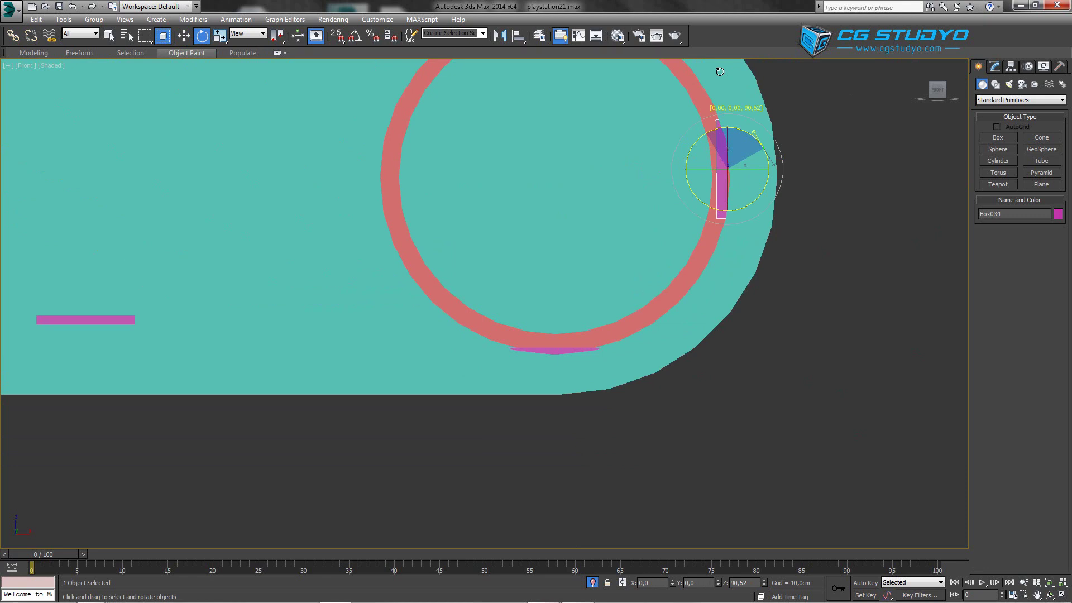
- Shift-copy the upright tab slightly left to create Box035
{"action": "scroll", "coordinate": [723, 153], "scroll_direction": "down", "scroll_amount": 3}
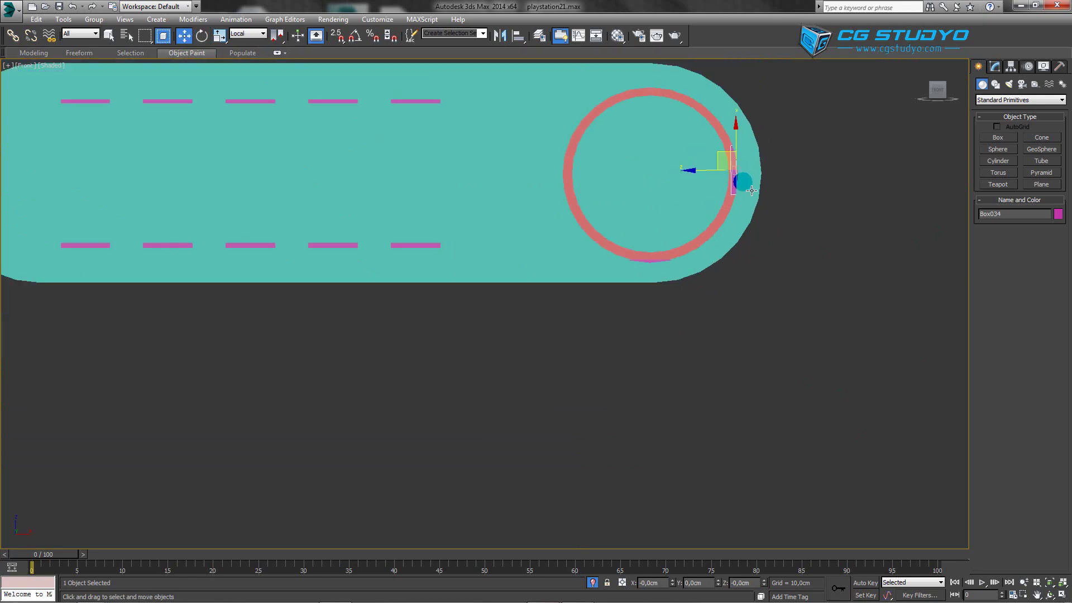
{"action": "mouse_move", "coordinate": [723, 153]}
{"action": "middle_mouse_down", "text": "alt"}
{"action": "mouse_move", "coordinate": [708, 223]}
{"action": "mouse_move", "coordinate": [564, 267]}
{"action": "middle_mouse_up", "text": "alt"}
{"action": "scroll", "coordinate": [709, 223], "scroll_direction": "up", "scroll_amount": 3}
{"action": "key", "text": "w"}
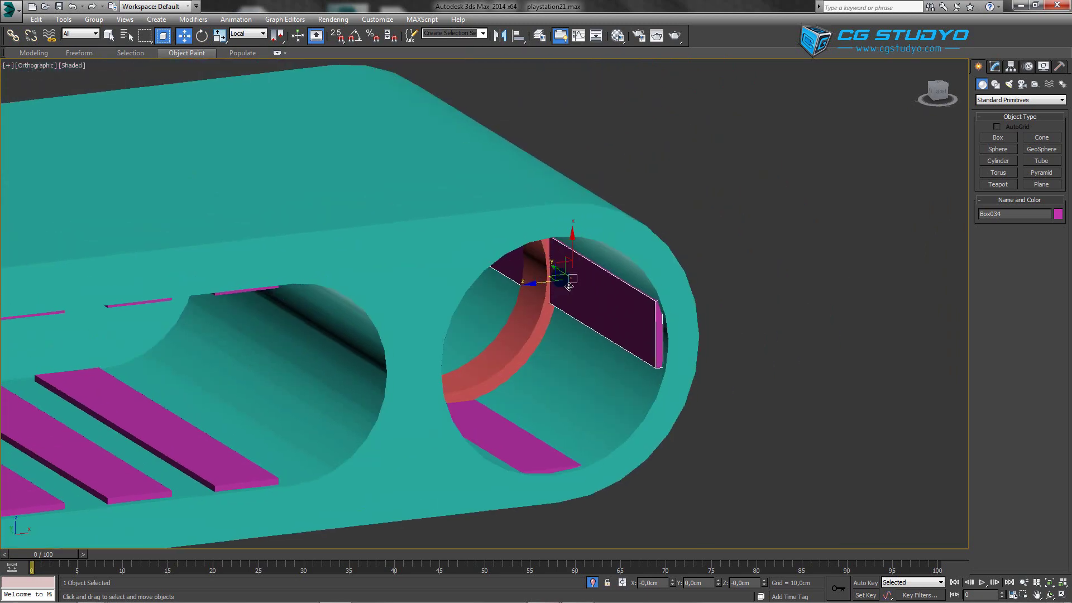
{"action": "scroll", "coordinate": [564, 268], "scroll_direction": "up", "scroll_amount": 4}
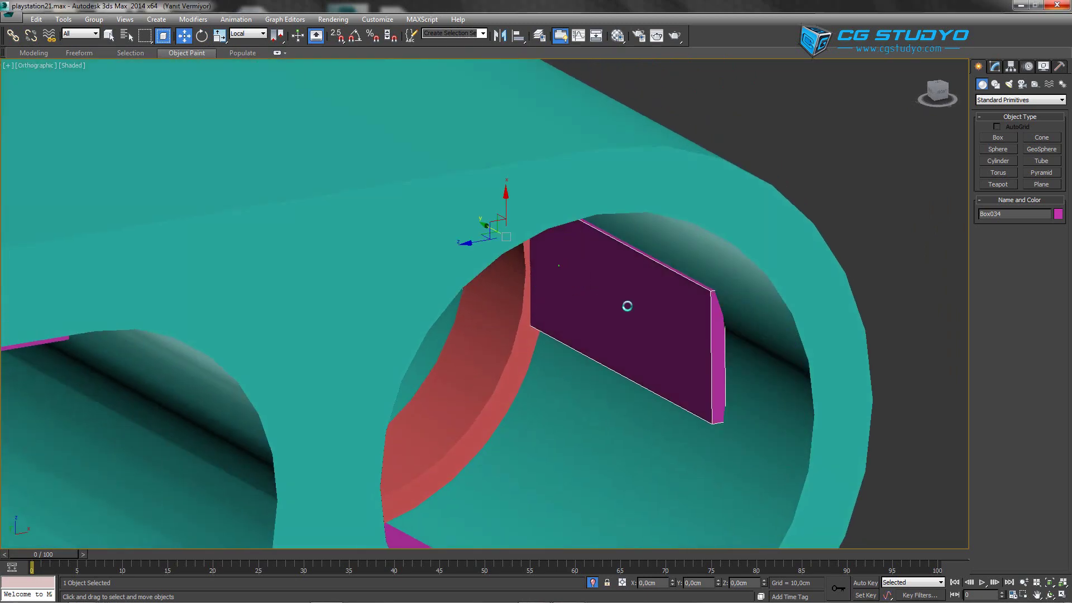
{"action": "scroll", "coordinate": [627, 306], "scroll_direction": "down", "scroll_amount": 3}
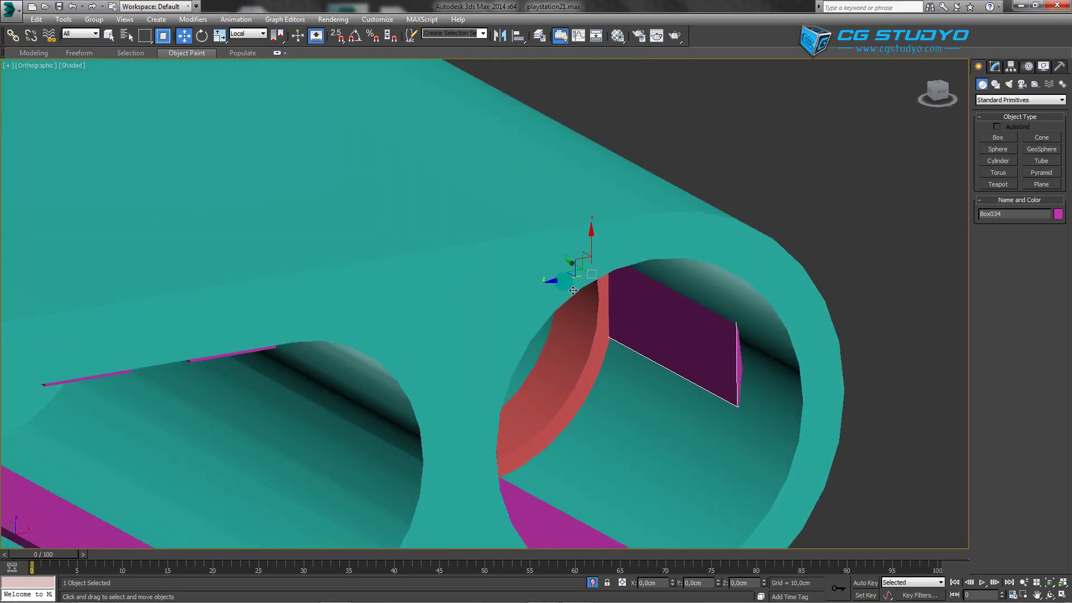
{"action": "scroll", "coordinate": [645, 332], "scroll_direction": "down", "scroll_amount": 5}
{"action": "mouse_move", "coordinate": [645, 331]}
{"action": "middle_mouse_down", "text": "alt"}
{"action": "mouse_move", "coordinate": [574, 323]}
{"action": "mouse_move", "coordinate": [610, 318]}
{"action": "middle_mouse_up", "text": "alt"}
{"action": "scroll", "coordinate": [433, 249], "scroll_direction": "up", "scroll_amount": 5}
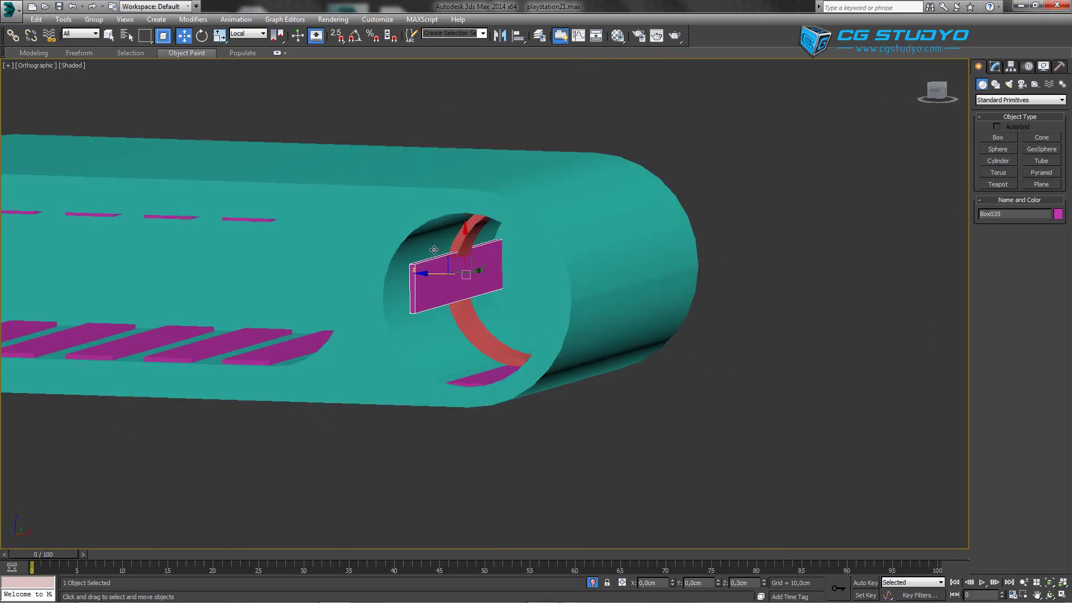
{"action": "left_click_drag", "start_coordinate": [434, 250], "coordinate": [422, 249], "text": "shift"}
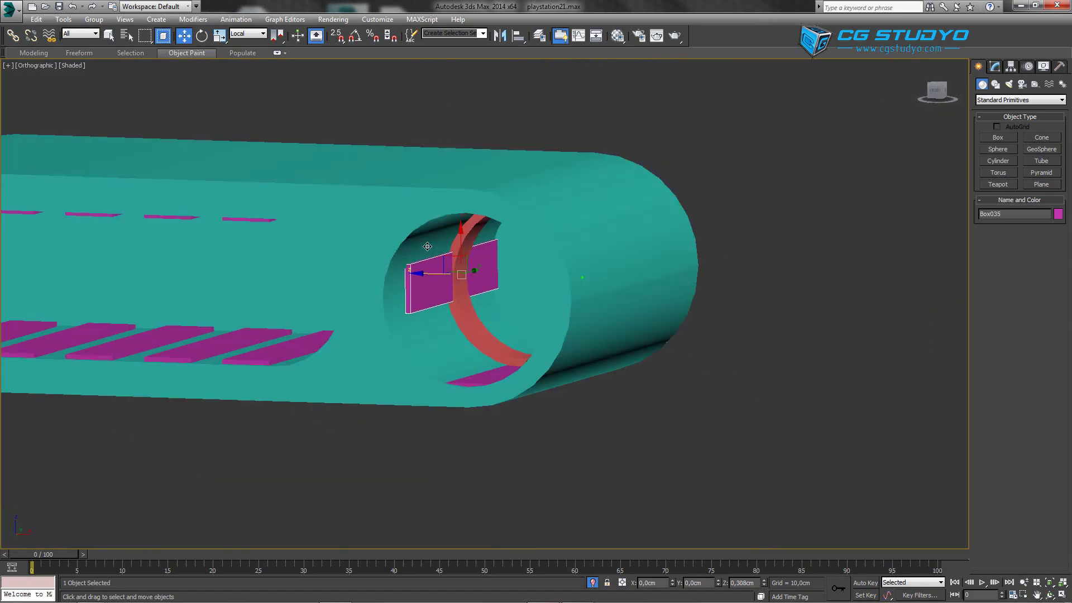
{"action": "left_click", "coordinate": [537, 354]}
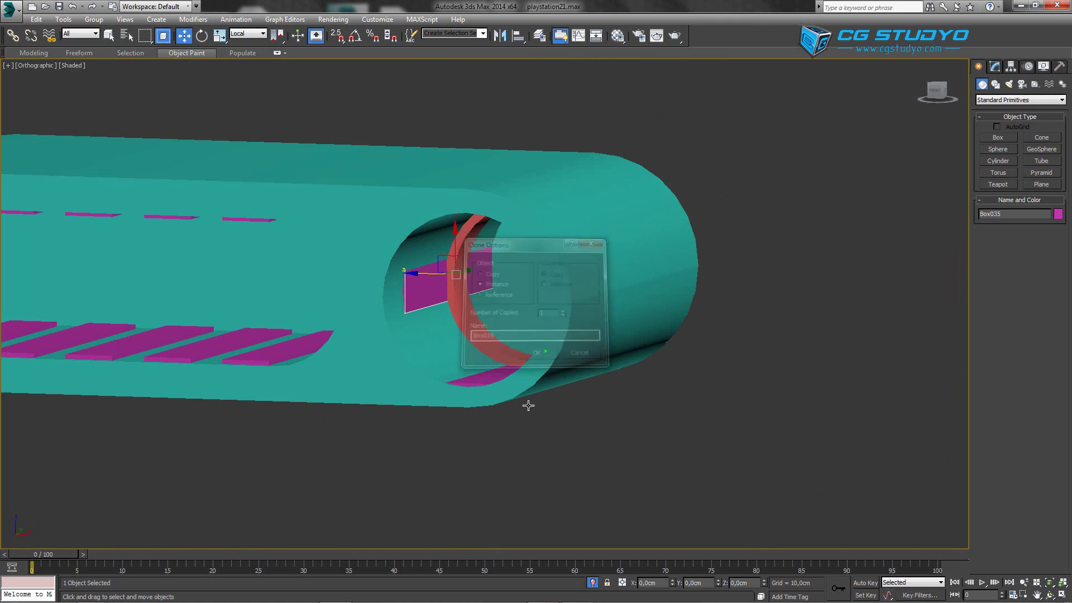
- Window-select all 15 port housing parts
{"action": "scroll", "coordinate": [529, 405], "scroll_direction": "down", "scroll_amount": 5}
{"action": "mouse_move", "coordinate": [570, 383]}
{"action": "middle_mouse_down", "text": "alt"}
{"action": "mouse_move", "coordinate": [559, 390]}
{"action": "mouse_move", "coordinate": [590, 346]}
{"action": "middle_mouse_up", "text": "alt"}
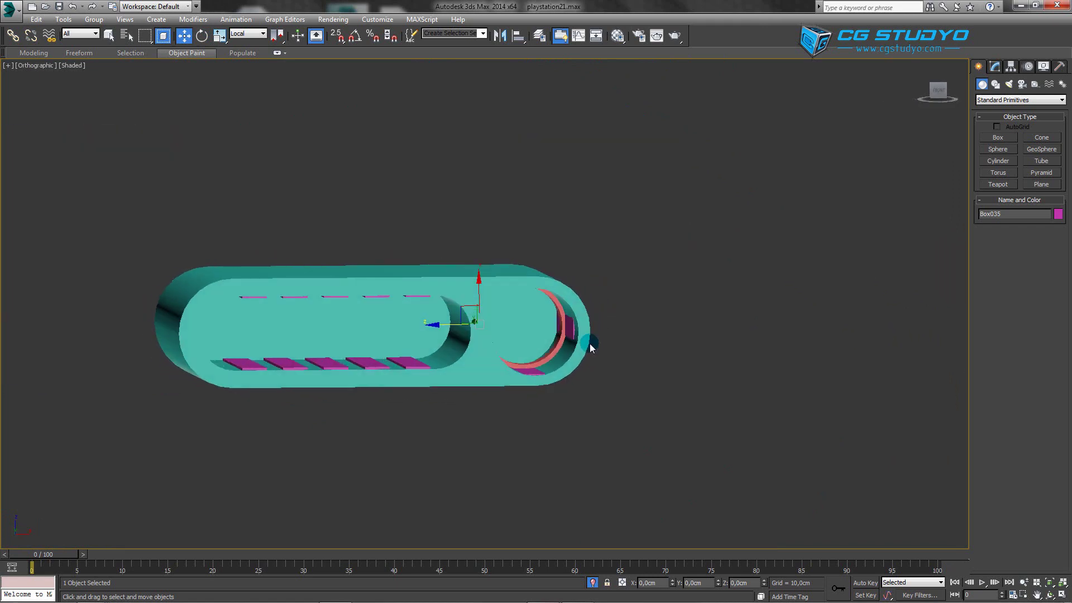
{"action": "scroll", "coordinate": [589, 343], "scroll_direction": "up", "scroll_amount": 5}
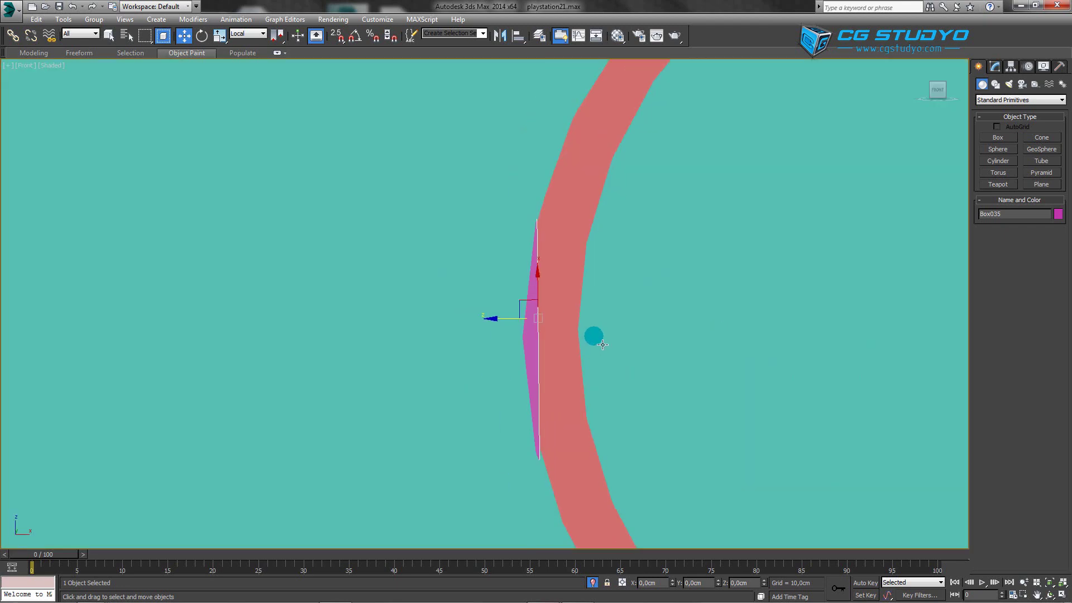
{"action": "key", "text": "f"}
{"action": "scroll", "coordinate": [598, 324], "scroll_direction": "down", "scroll_amount": 5}
{"action": "middle_click_drag", "start_coordinate": [609, 334], "coordinate": [600, 385], "text": "alt"}
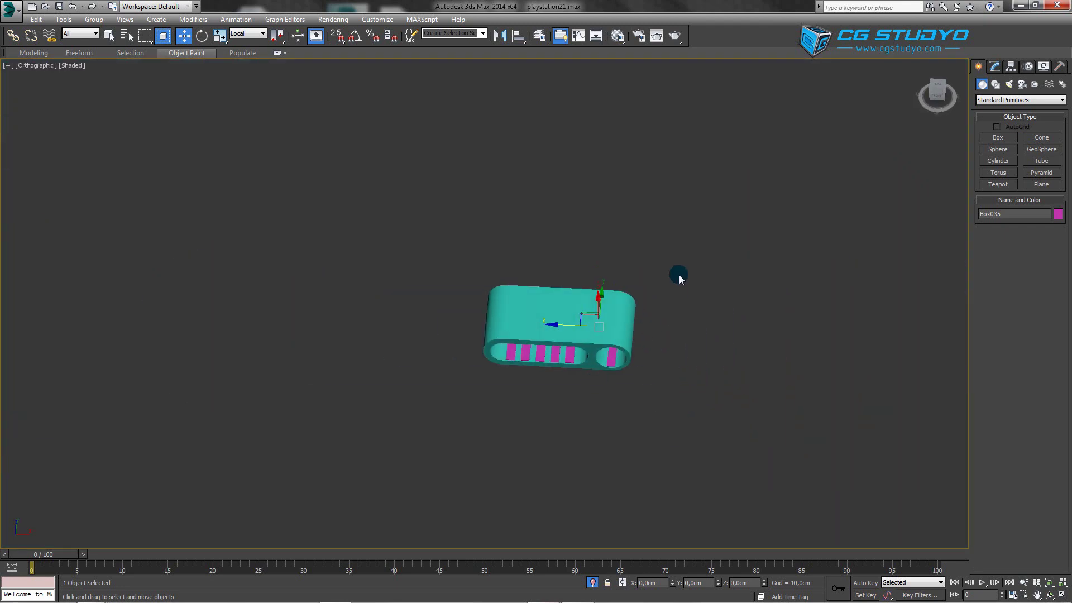
{"action": "left_click_drag", "start_coordinate": [679, 265], "coordinate": [402, 382]}
{"action": "mouse_move", "coordinate": [453, 401]}
{"action": "middle_mouse_down", "text": "alt"}
{"action": "mouse_move", "coordinate": [487, 489]}
{"action": "mouse_move", "coordinate": [546, 450]}
{"action": "mouse_move", "coordinate": [475, 347]}
{"action": "middle_mouse_up", "text": "alt"}
- Group the housing parts as Group002 and move it under the oval port frame
{"action": "left_click", "coordinate": [94, 19]}
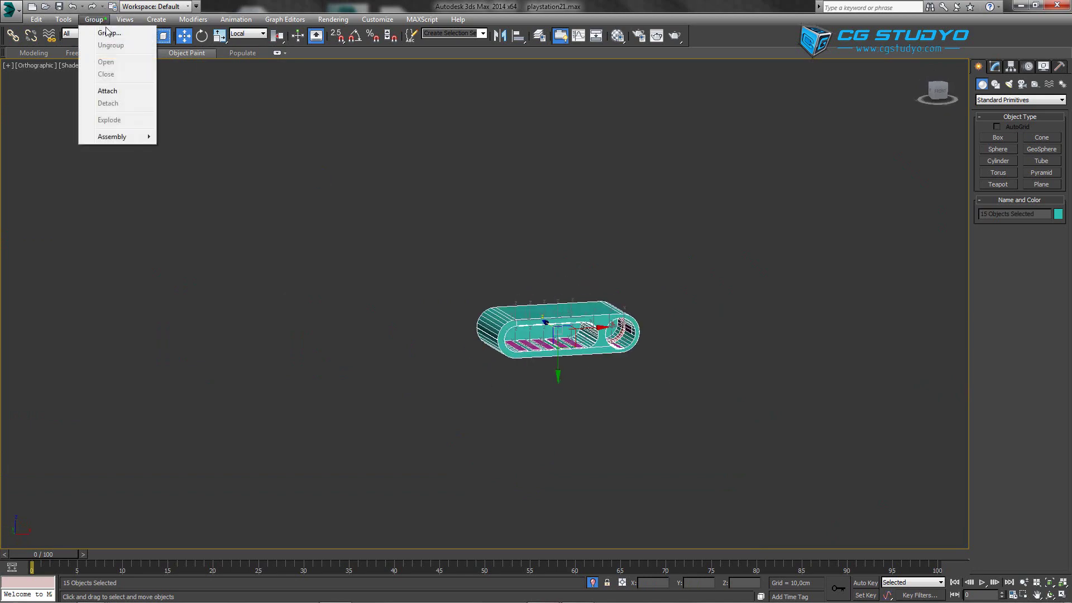
{"action": "left_click", "coordinate": [558, 325]}
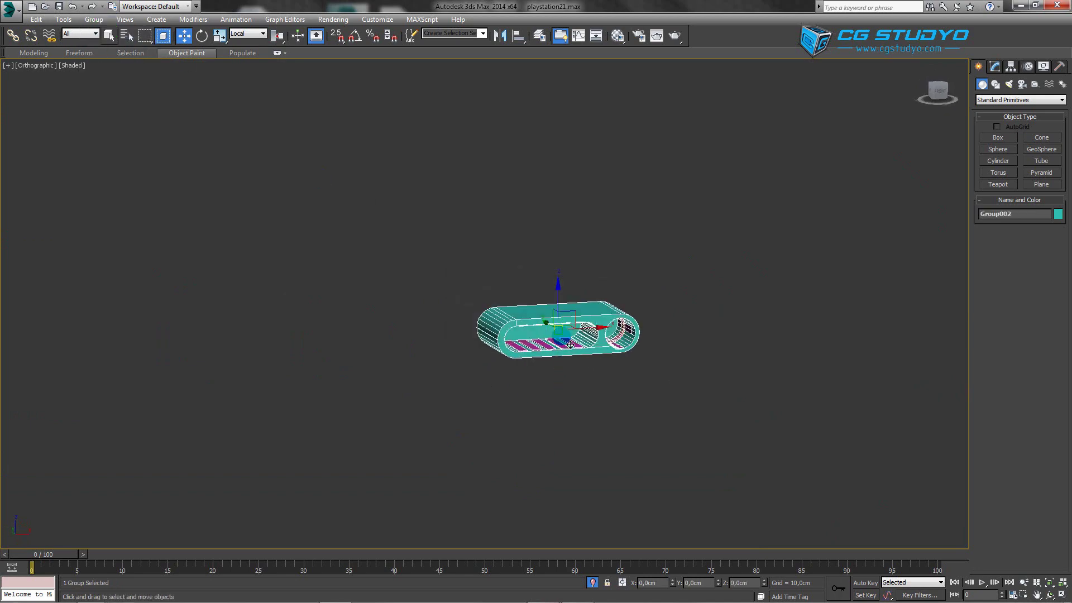
{"action": "key", "text": "t"}
{"action": "key", "text": "F3"}
{"action": "scroll", "coordinate": [558, 357], "scroll_direction": "down", "scroll_amount": 3}
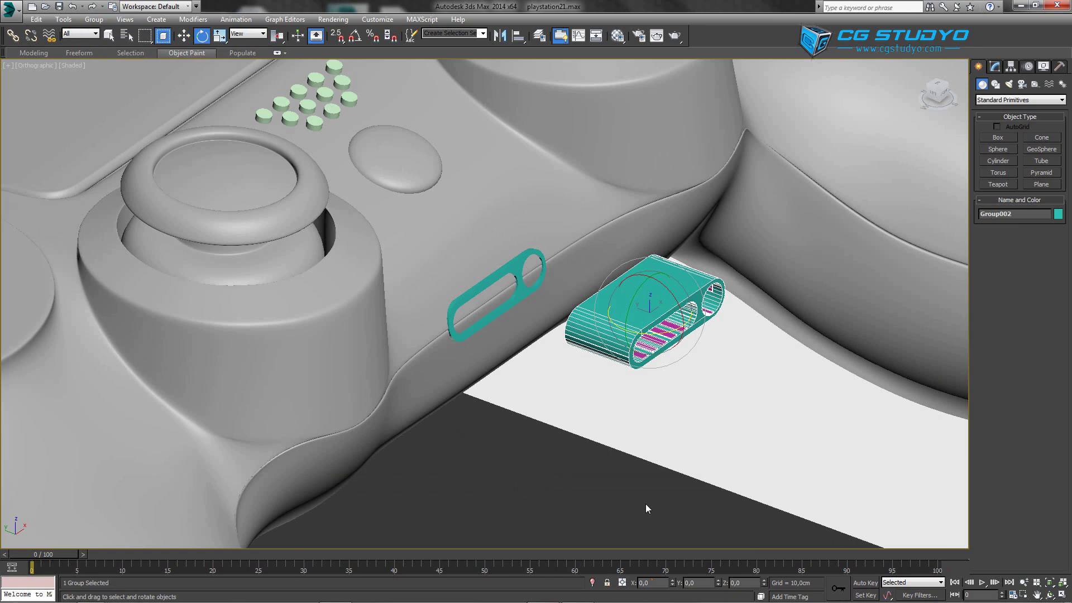
{"action": "middle_click_drag", "start_coordinate": [645, 504], "coordinate": [391, 280], "text": "alt"}
{"action": "left_click", "coordinate": [321, 279]}
{"action": "scroll", "coordinate": [299, 184], "scroll_direction": "up", "scroll_amount": 3}
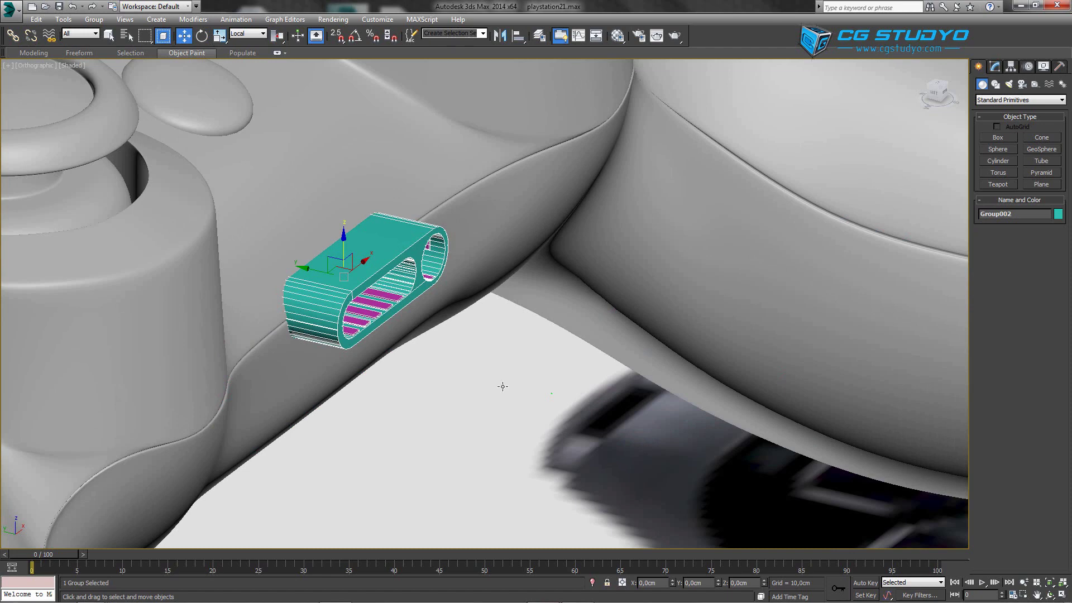
{"action": "middle_click_drag", "start_coordinate": [502, 386], "coordinate": [315, 282], "text": "alt"}
{"action": "left_click_drag", "start_coordinate": [311, 271], "coordinate": [257, 262]}
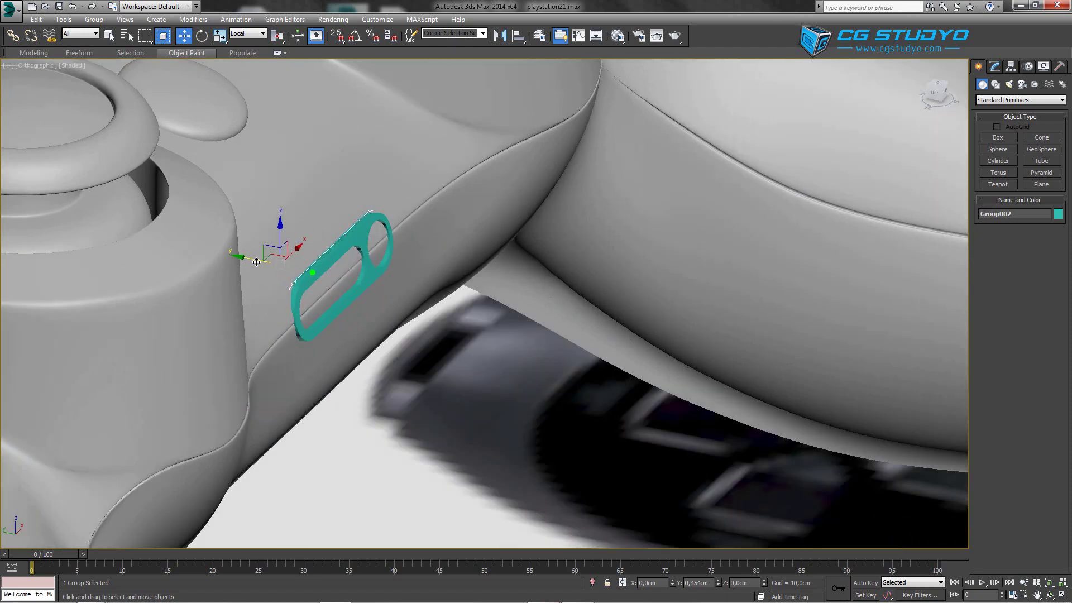
- Tilt Group002 about -11.5° in the Left wireframe view to match Rectangle004
{"action": "key", "text": "e"}
{"action": "key", "text": "l"}
{"action": "key", "text": "F3"}
{"action": "left_click_drag", "start_coordinate": [394, 230], "coordinate": [404, 239]}
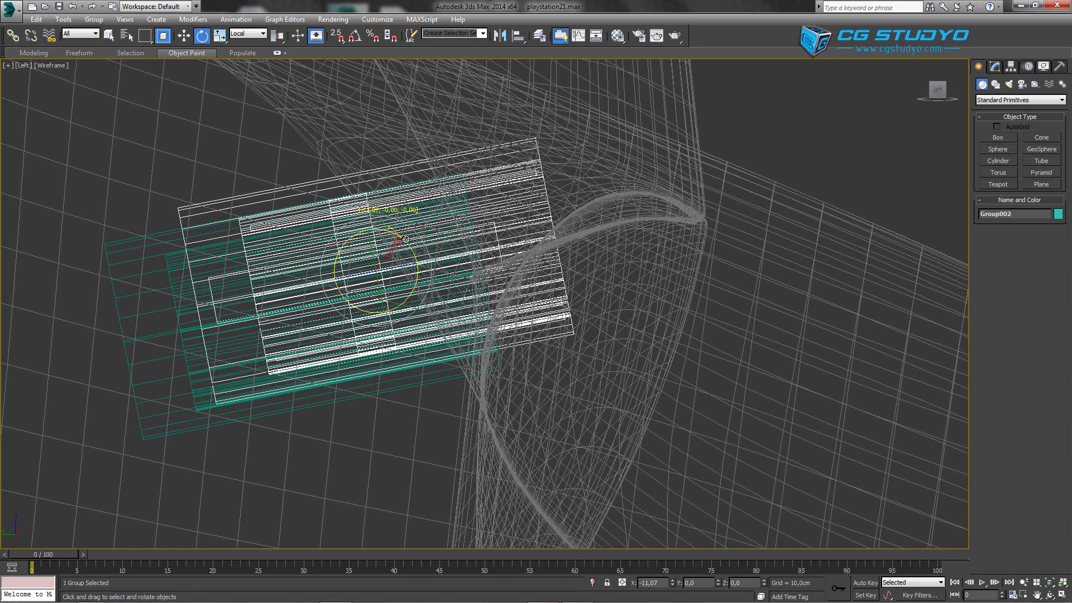
{"action": "middle_click_drag", "start_coordinate": [405, 240], "coordinate": [801, 284]}
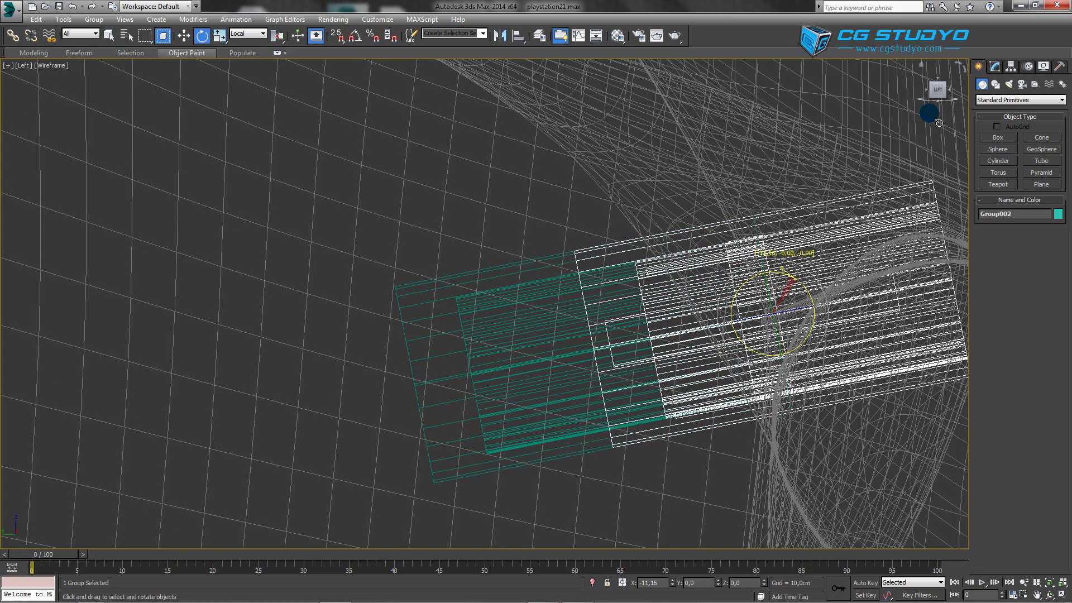
{"action": "key", "text": "w"}
{"action": "scroll", "coordinate": [368, 469], "scroll_direction": "up", "scroll_amount": 5}
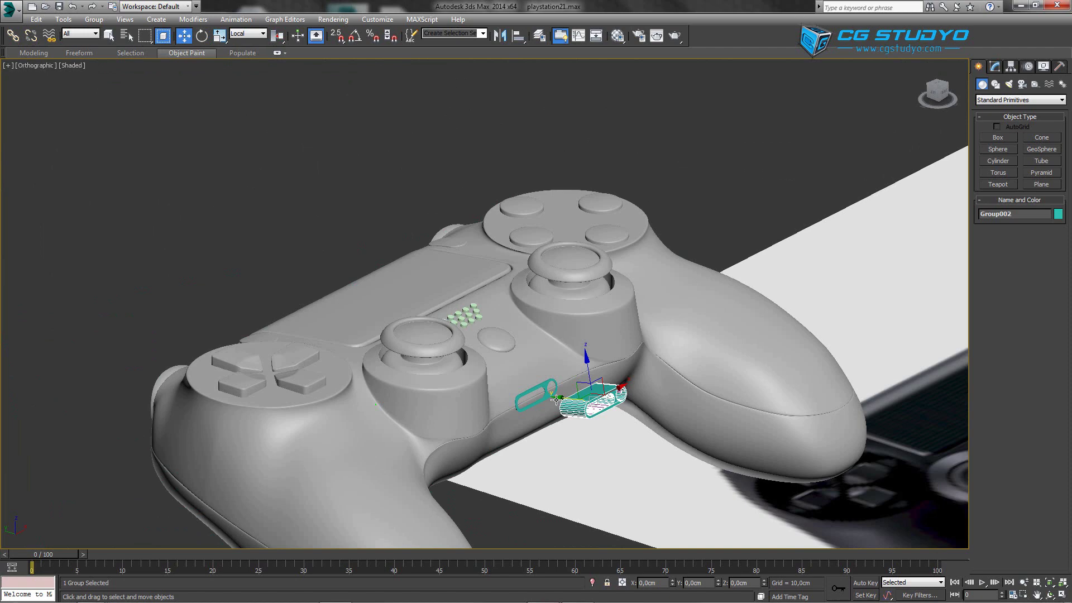
{"action": "scroll", "coordinate": [555, 399], "scroll_direction": "up", "scroll_amount": 3}
- Select the Rectangle004 port frame in the Modify panel to edit its cap polygons in wireframe
{"action": "left_click", "coordinate": [539, 380]}
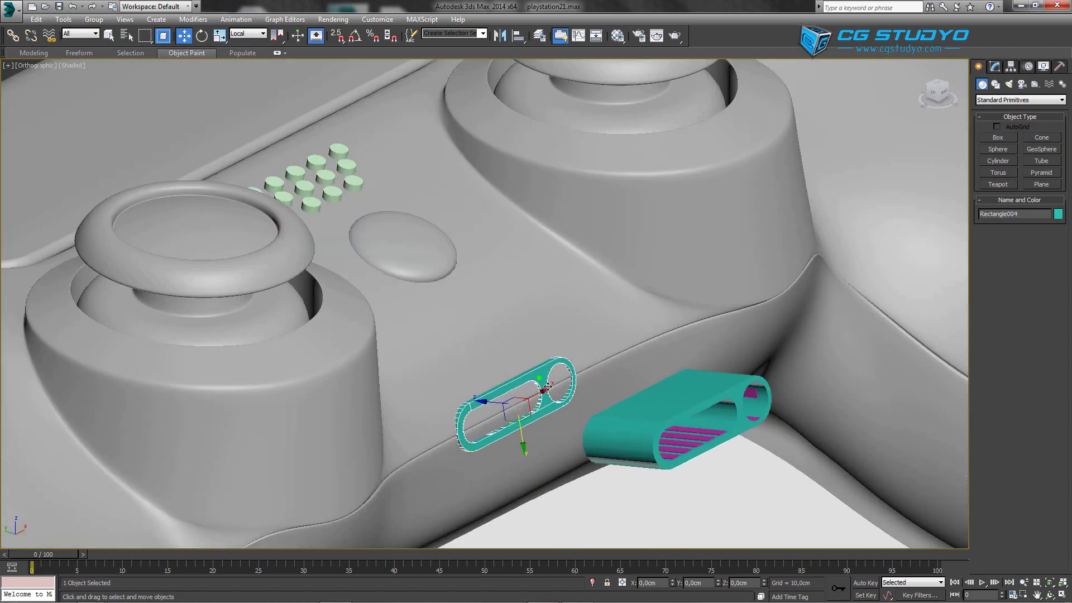
{"action": "scroll", "coordinate": [539, 380], "scroll_direction": "up", "scroll_amount": 4}
{"action": "left_click", "coordinate": [994, 66]}
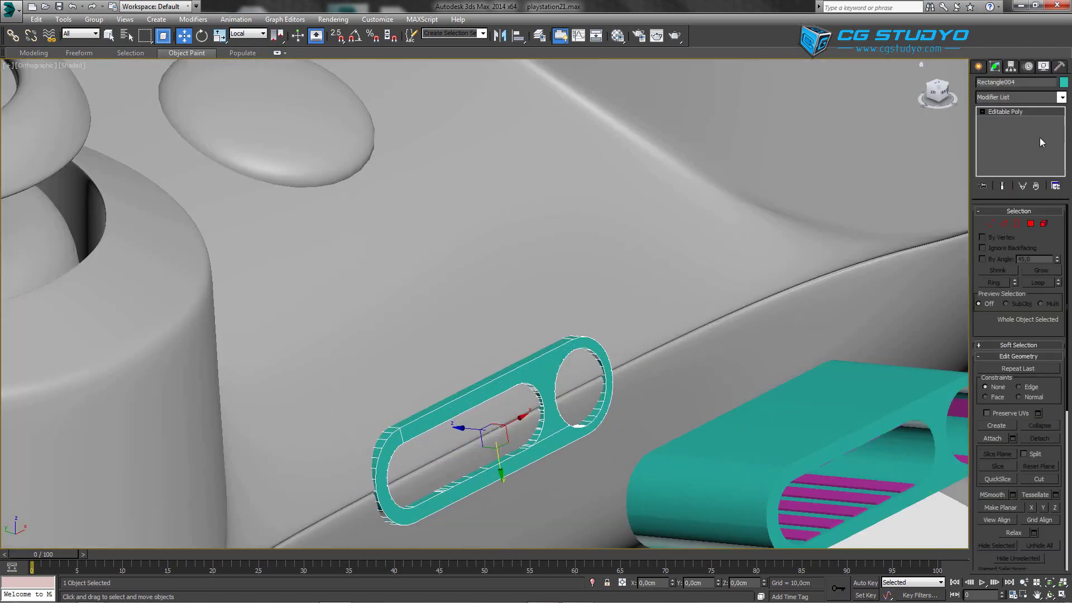
{"action": "key", "text": "F3"}
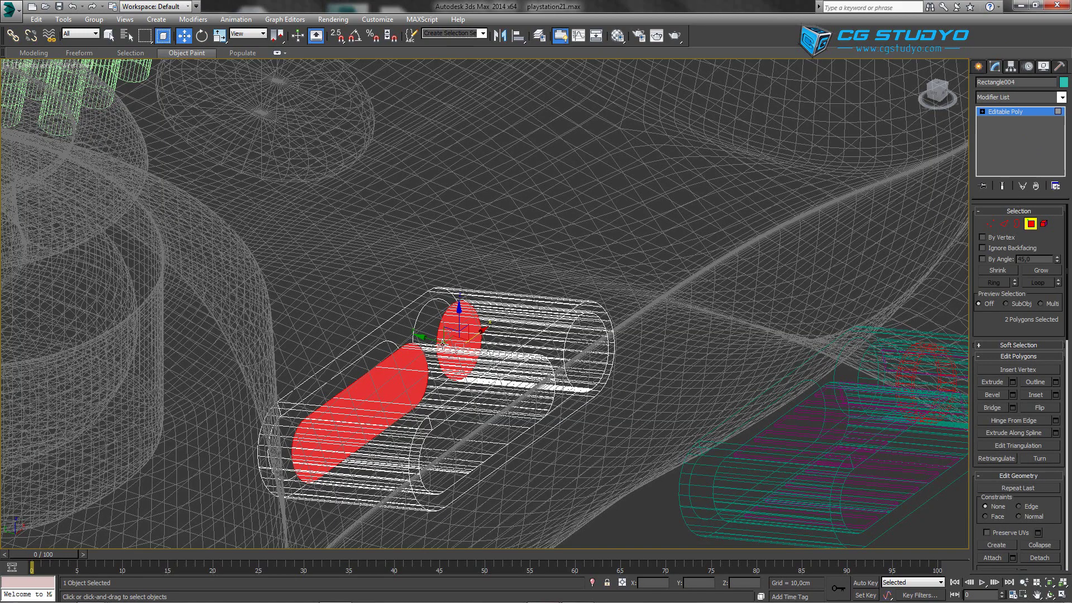